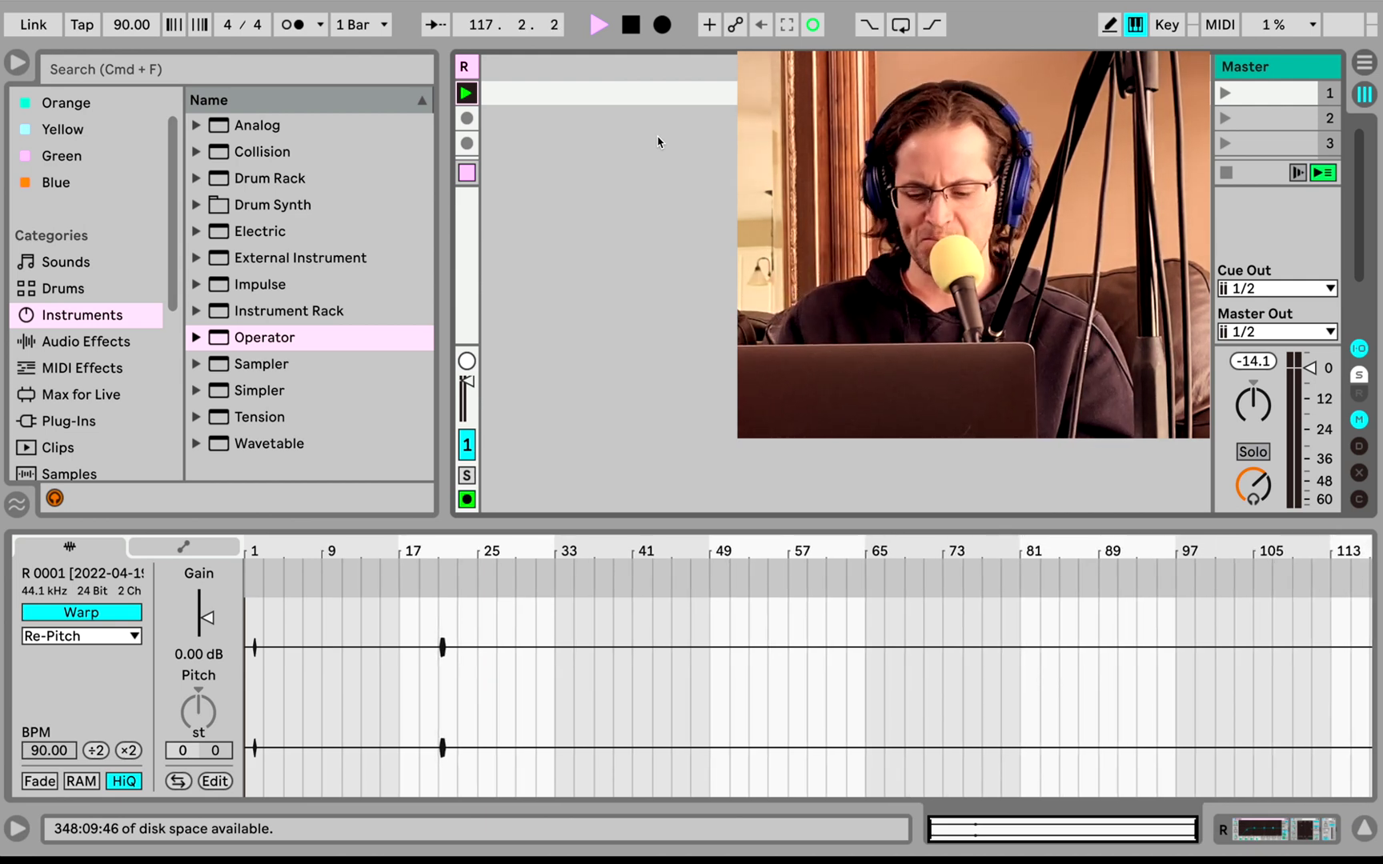
# - Insert a MIDI track next to the existing audio track, widen it and arm it for recording
pyautogui.rightClick(658, 141)
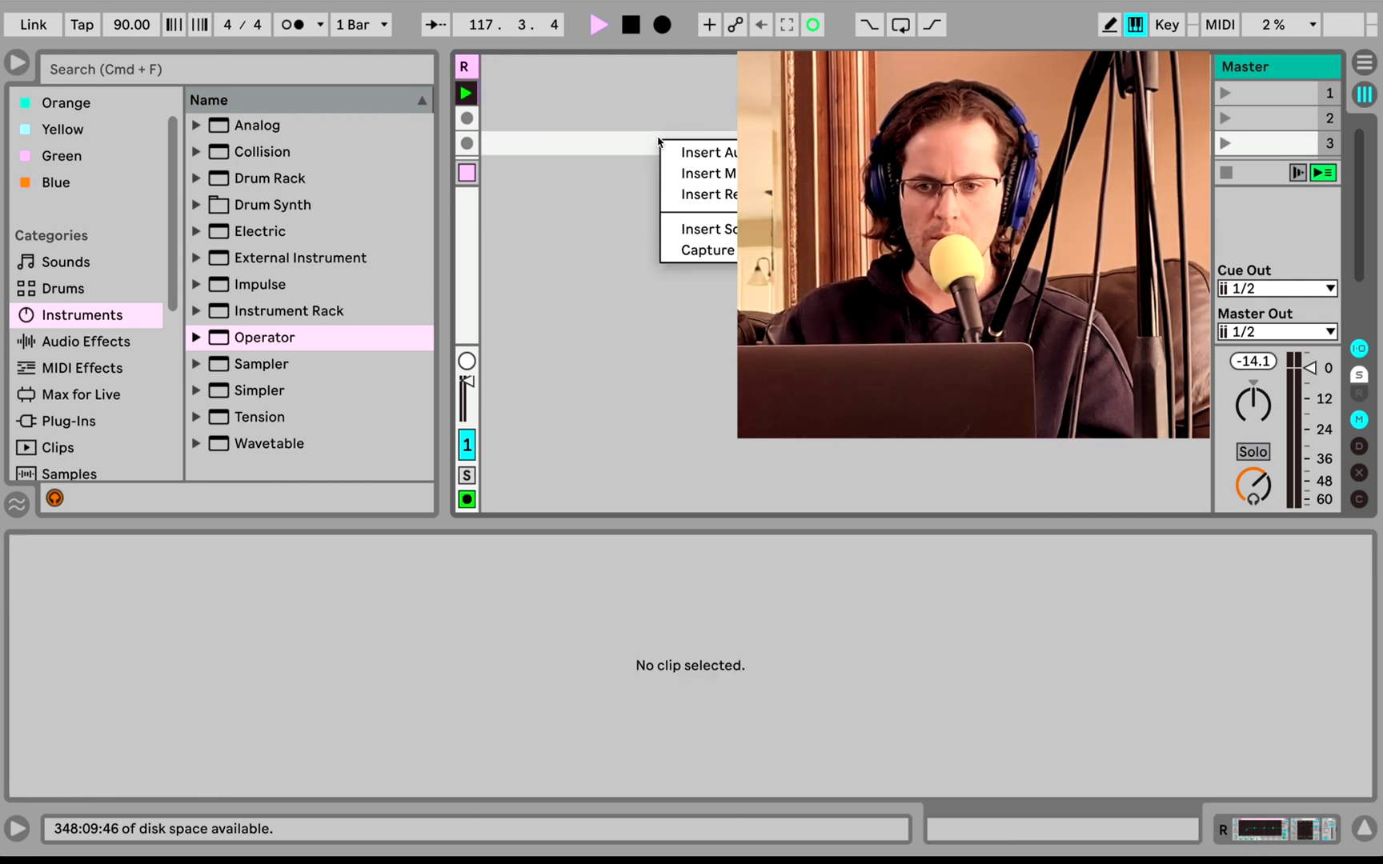
pyautogui.click(693, 173)
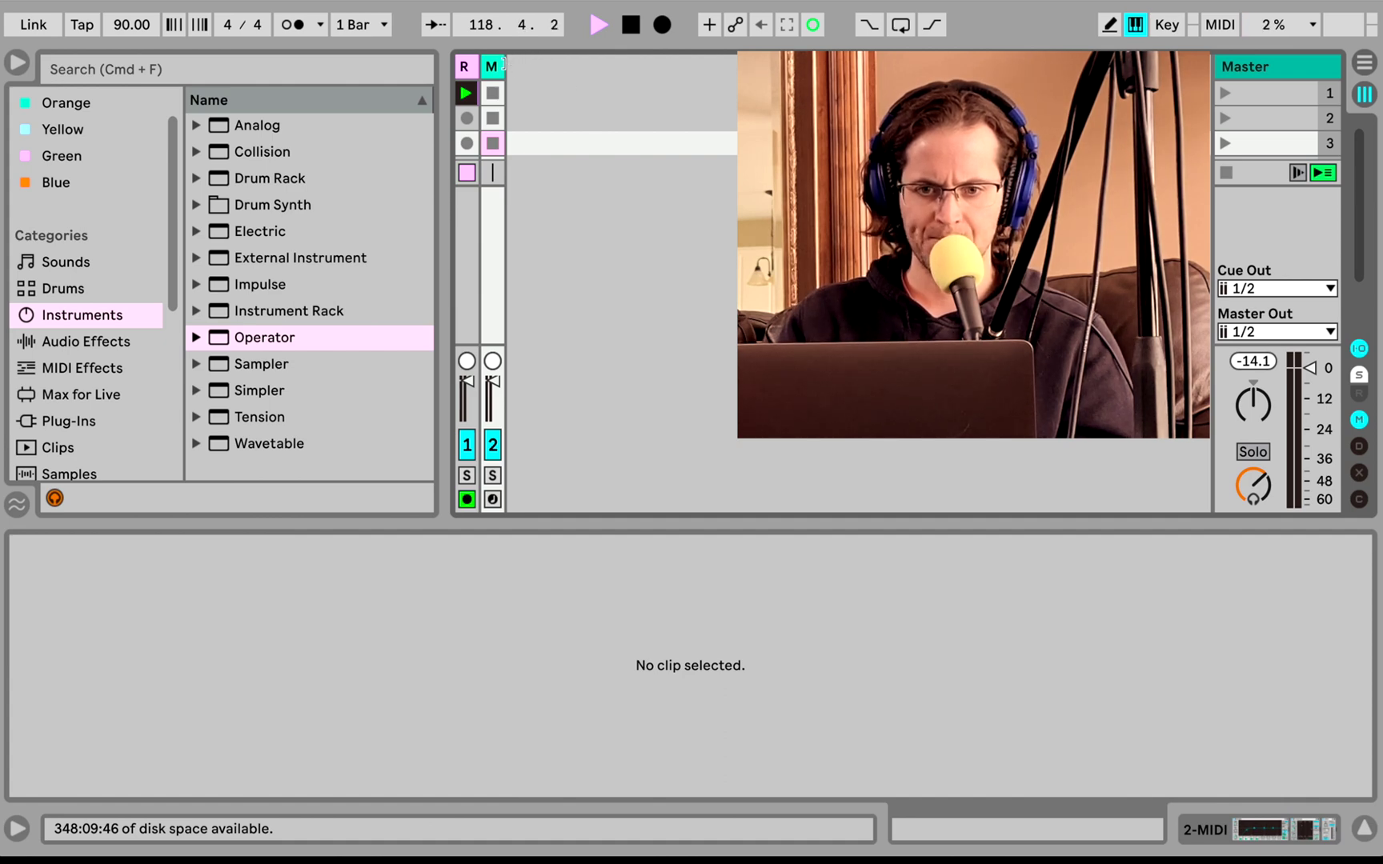
pyautogui.moveTo(503, 62); pyautogui.dragTo(634, 62)
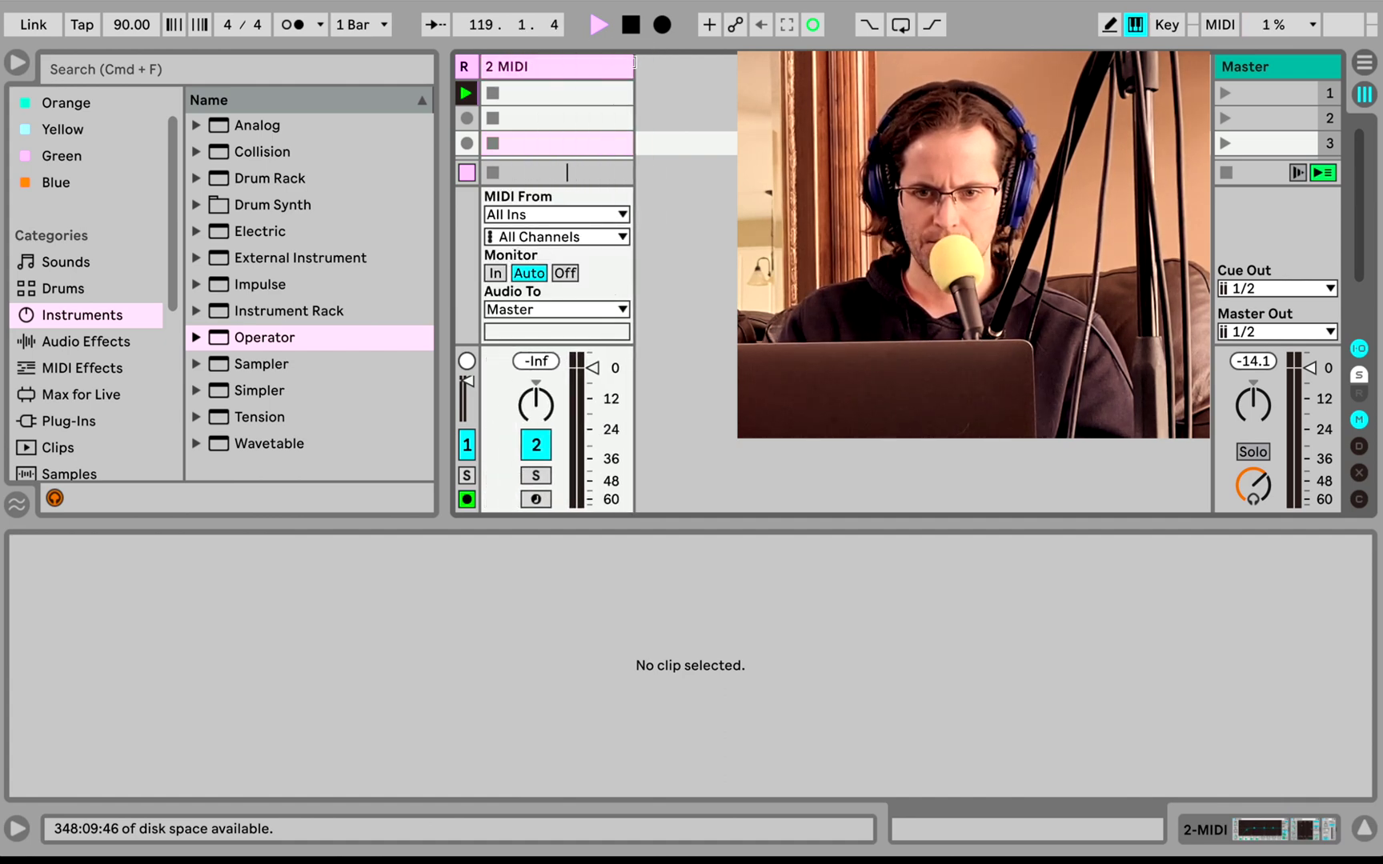
pyautogui.click(543, 499)
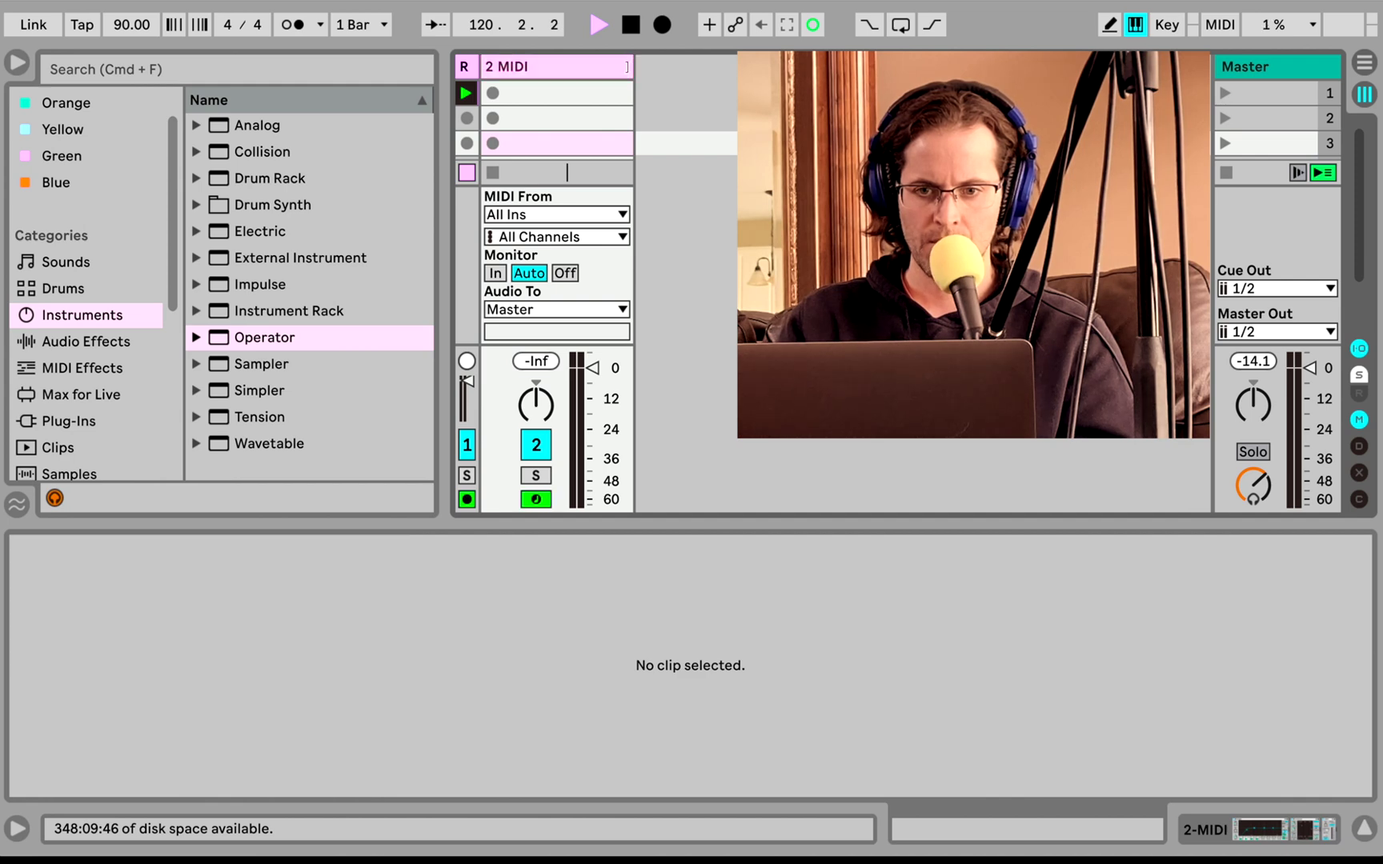
pyautogui.moveTo(634, 65); pyautogui.dragTo(617, 69)
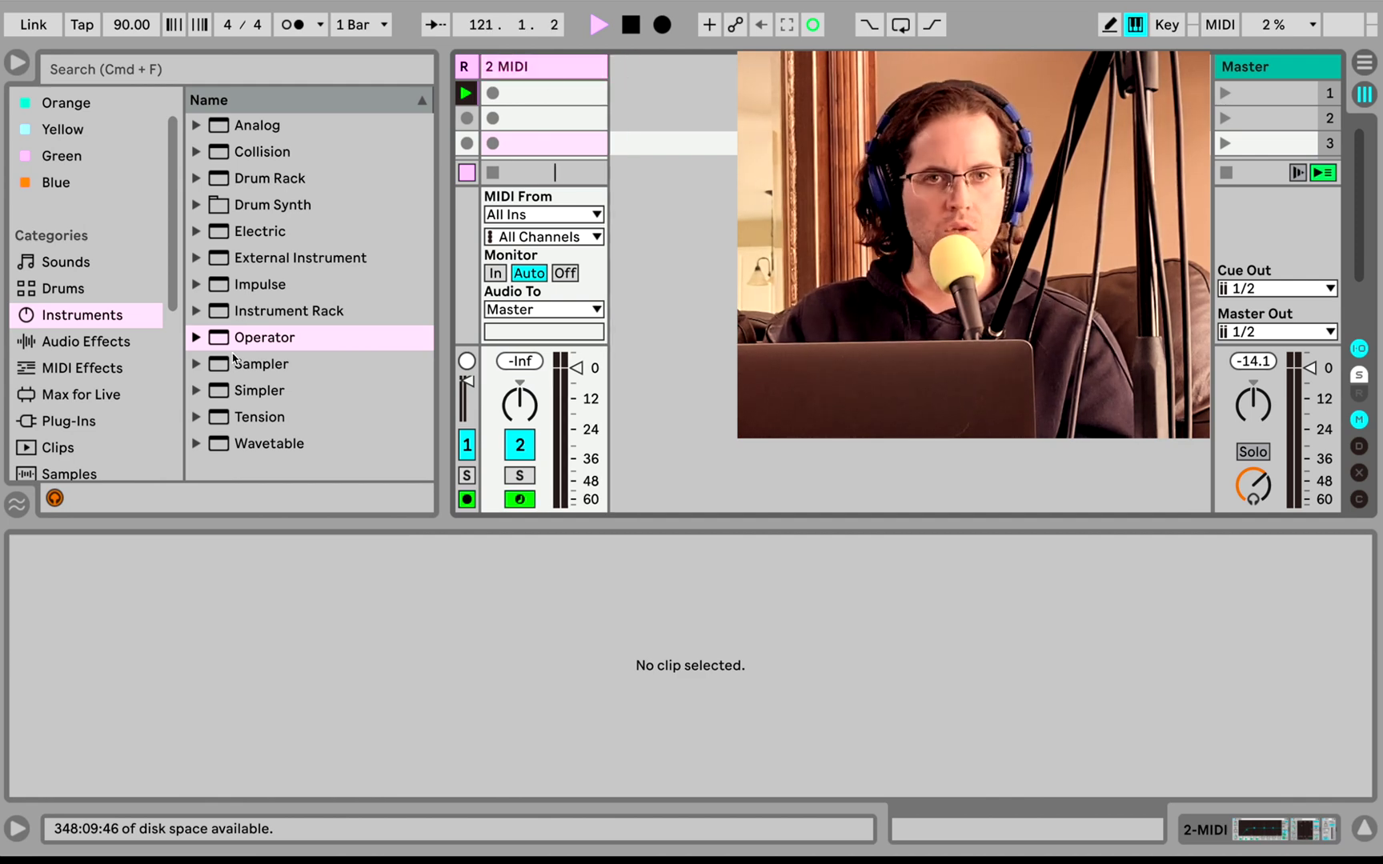
# - Load Operator onto the new MIDI track and create an empty MIDI clip in its second slot
pyautogui.moveTo(242, 350); pyautogui.dragTo(570, 83)
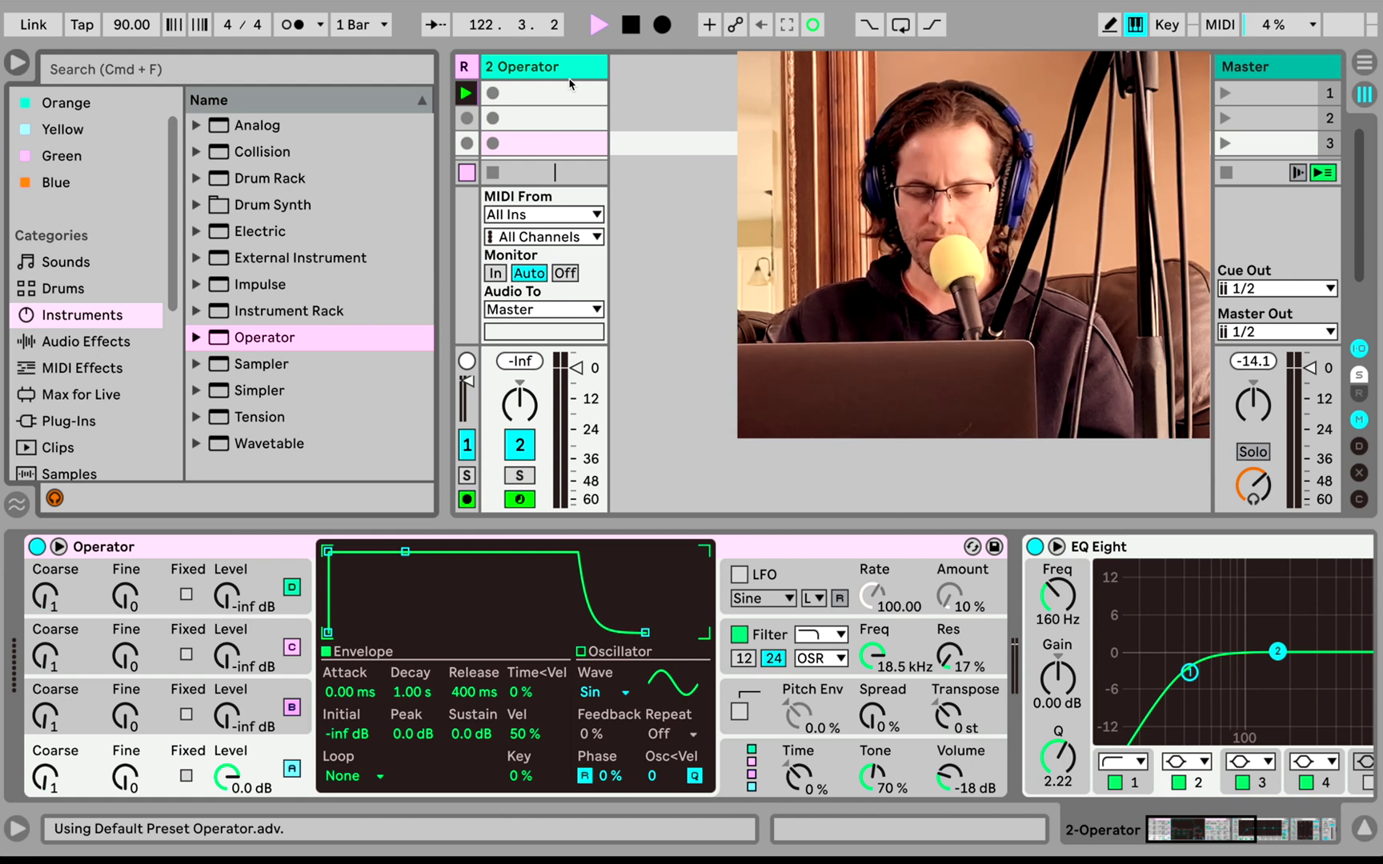
pyautogui.doubleClick(551, 120)
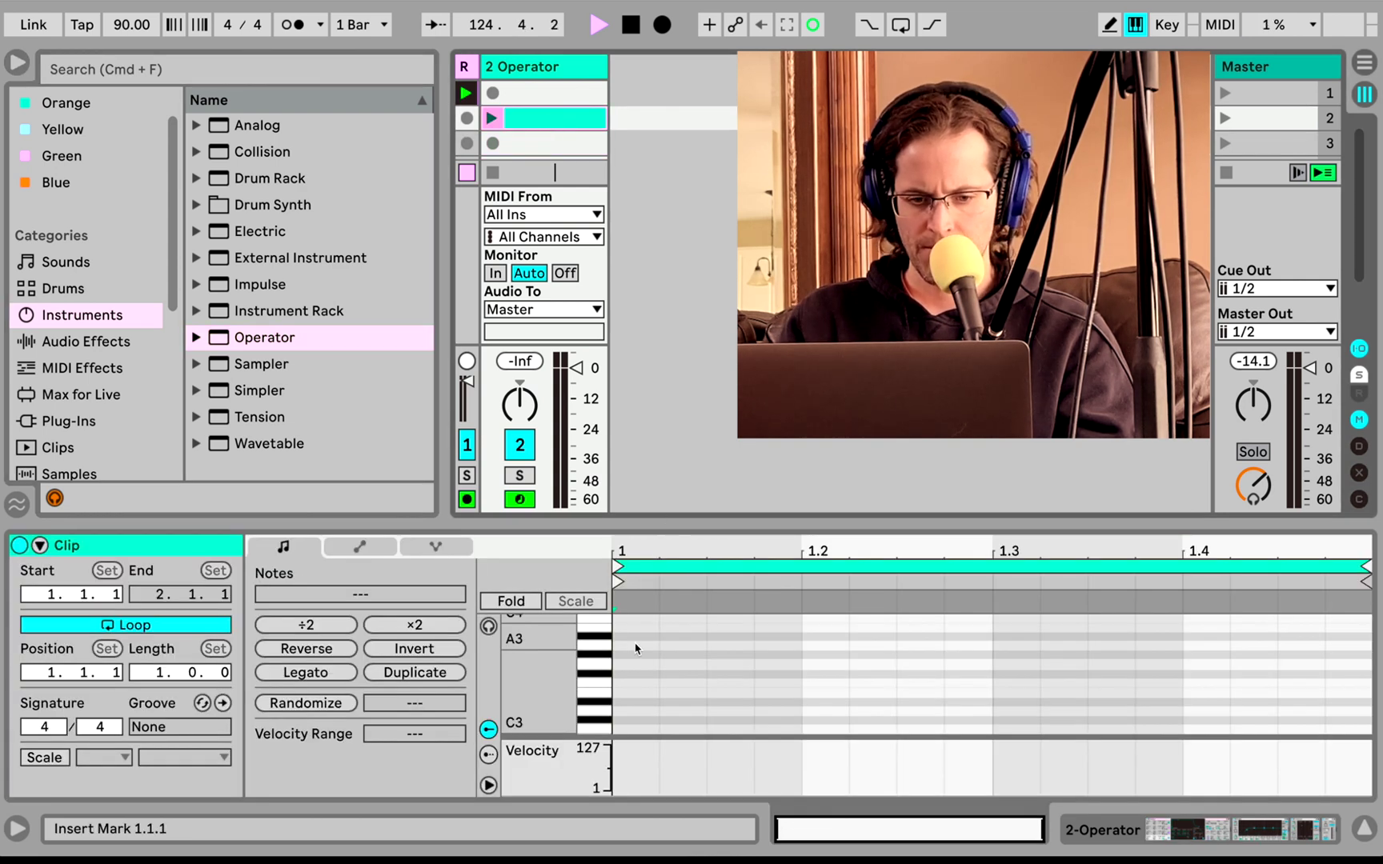
# - Add a short D#1 note at the very start of the new clip
pyautogui.scroll(-3, 646, 695)
pyautogui.scroll(-8, 644, 688)
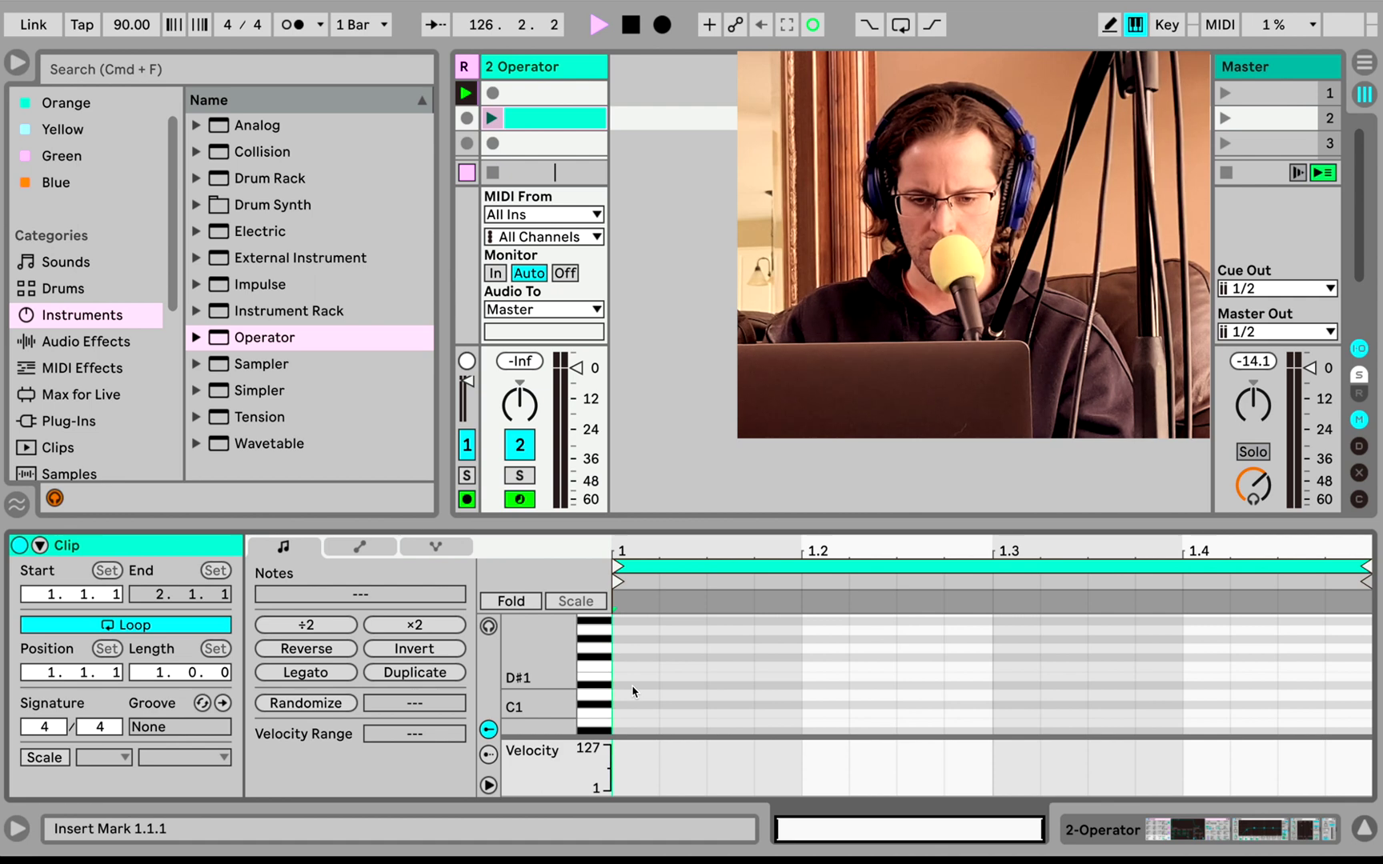
pyautogui.click(634, 687)
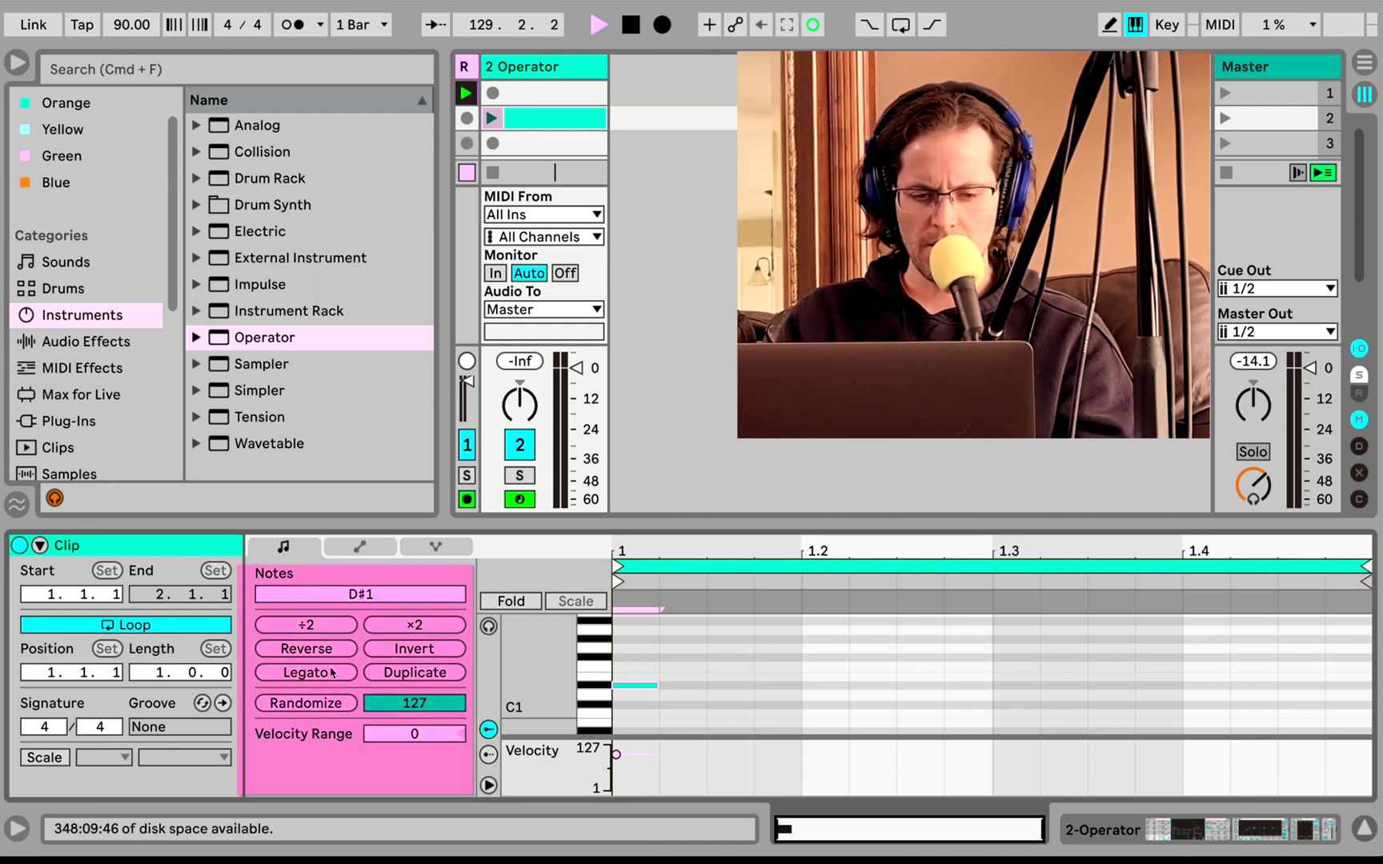
# - Duplicate the clip's loop up to four bars and delete the copied notes in bars 2 to 4
pyautogui.click(380, 675)
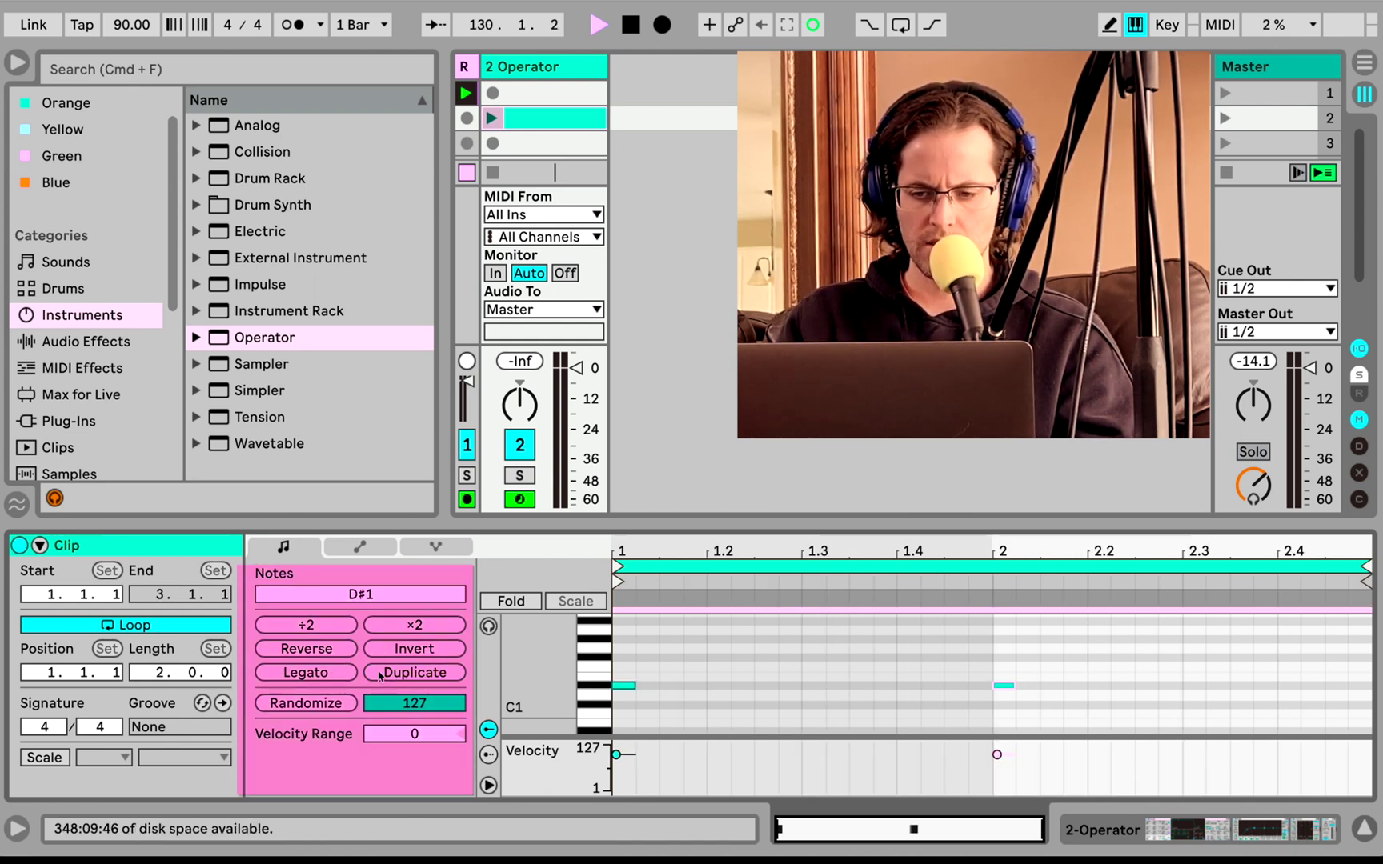
pyautogui.click(380, 675)
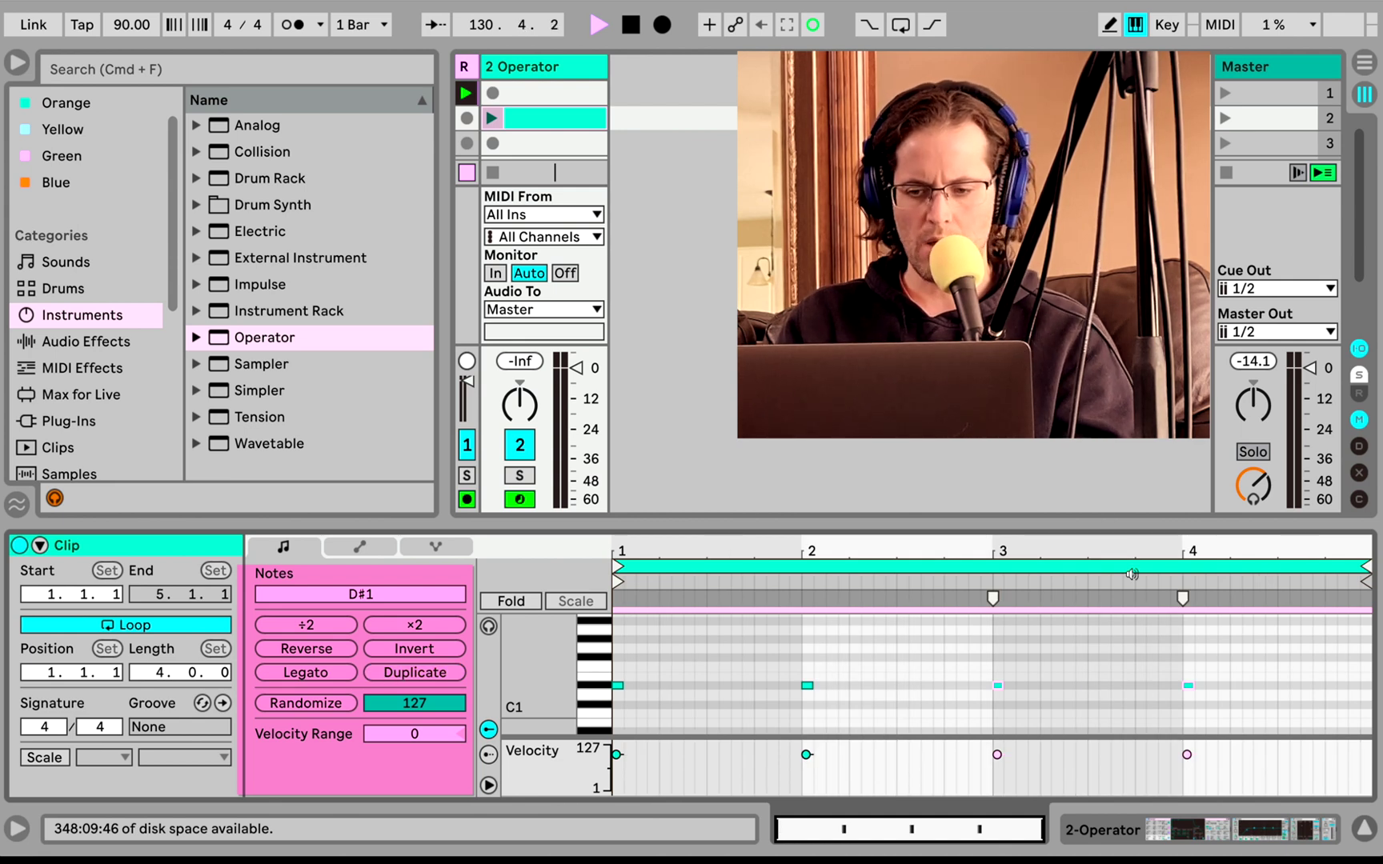
pyautogui.moveTo(1219, 642); pyautogui.dragTo(787, 735)
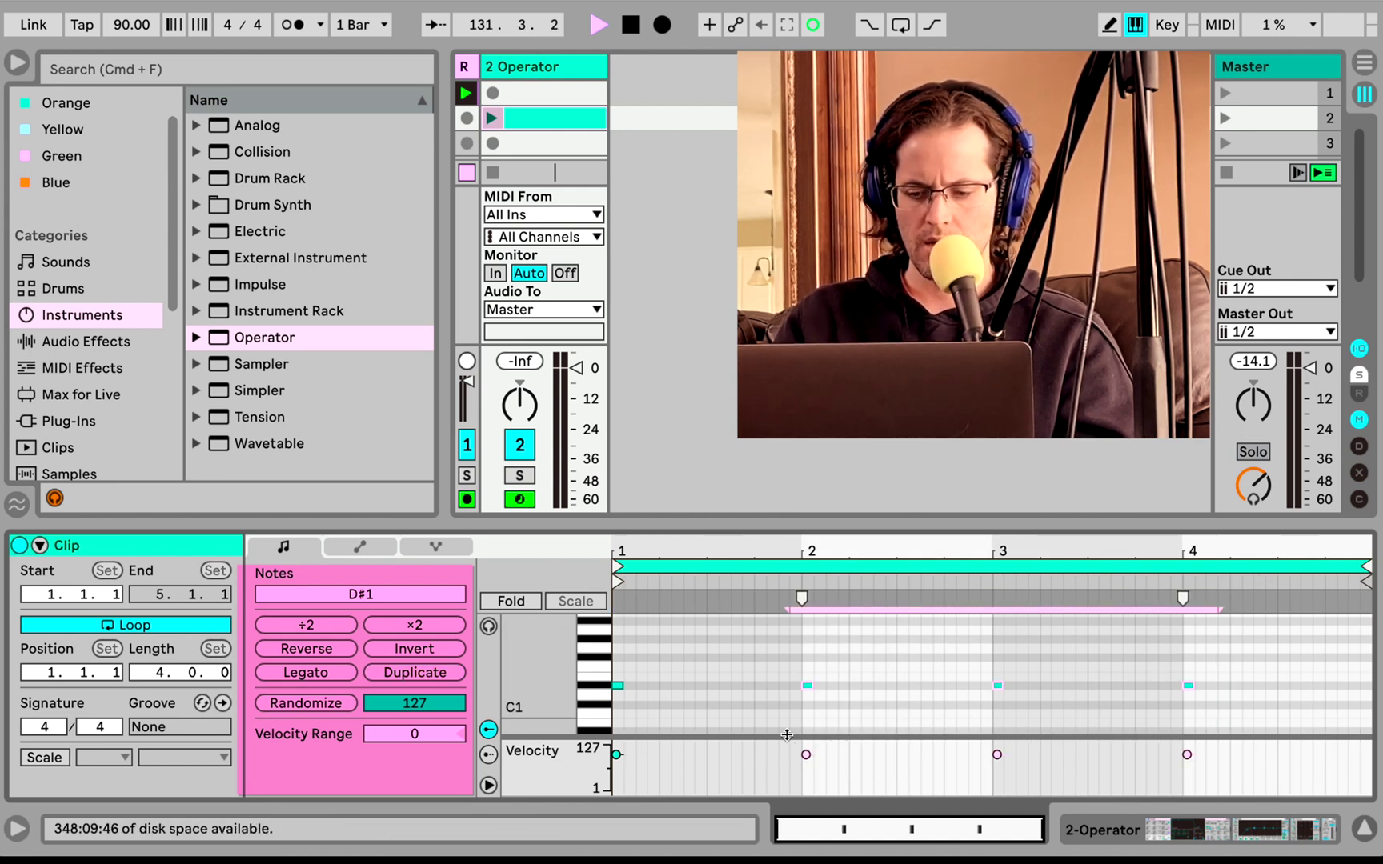
pyautogui.press('Delete')
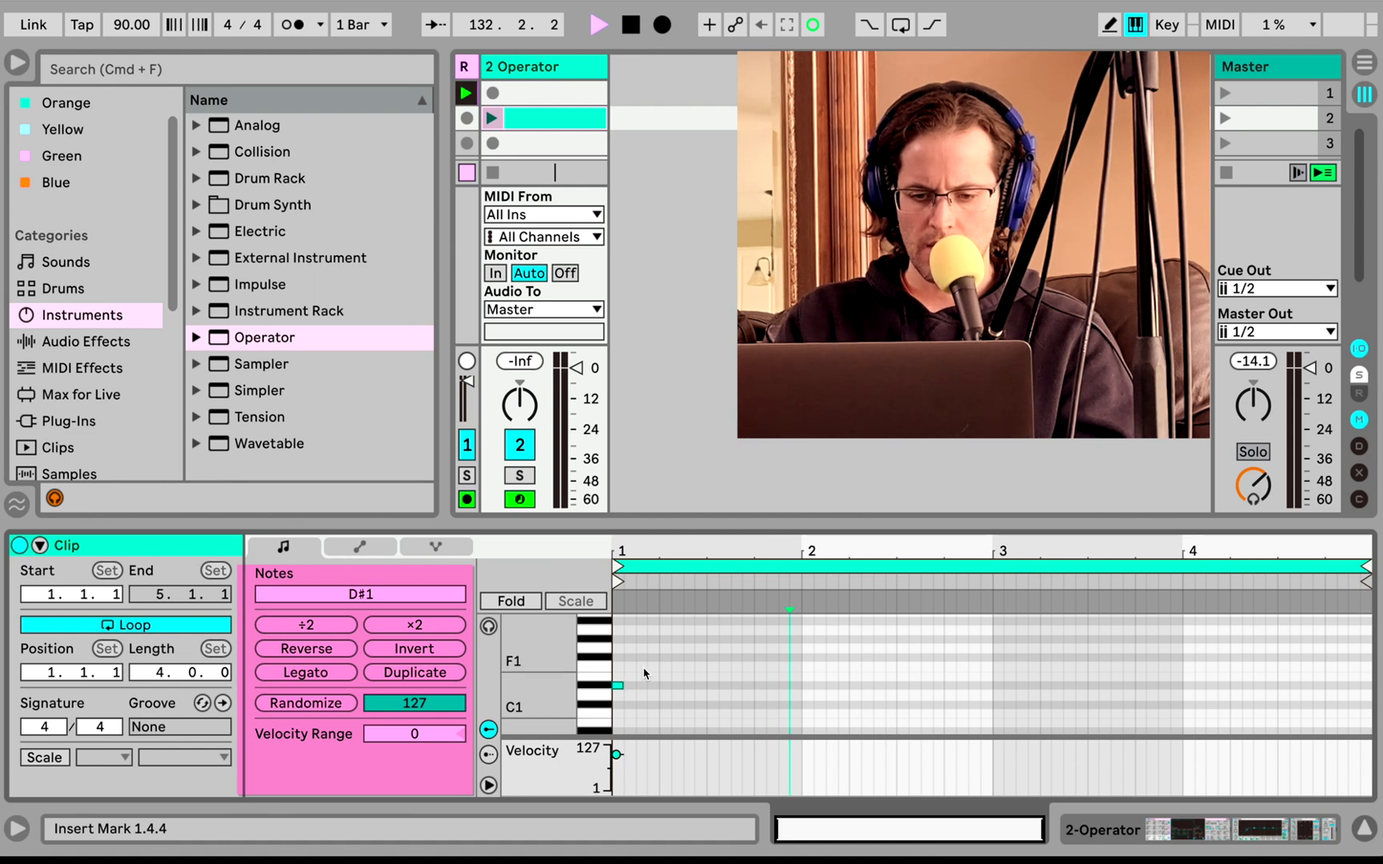
# - Stretch the D#1 note across all four bars of the clip using Legato
pyautogui.click(671, 688)
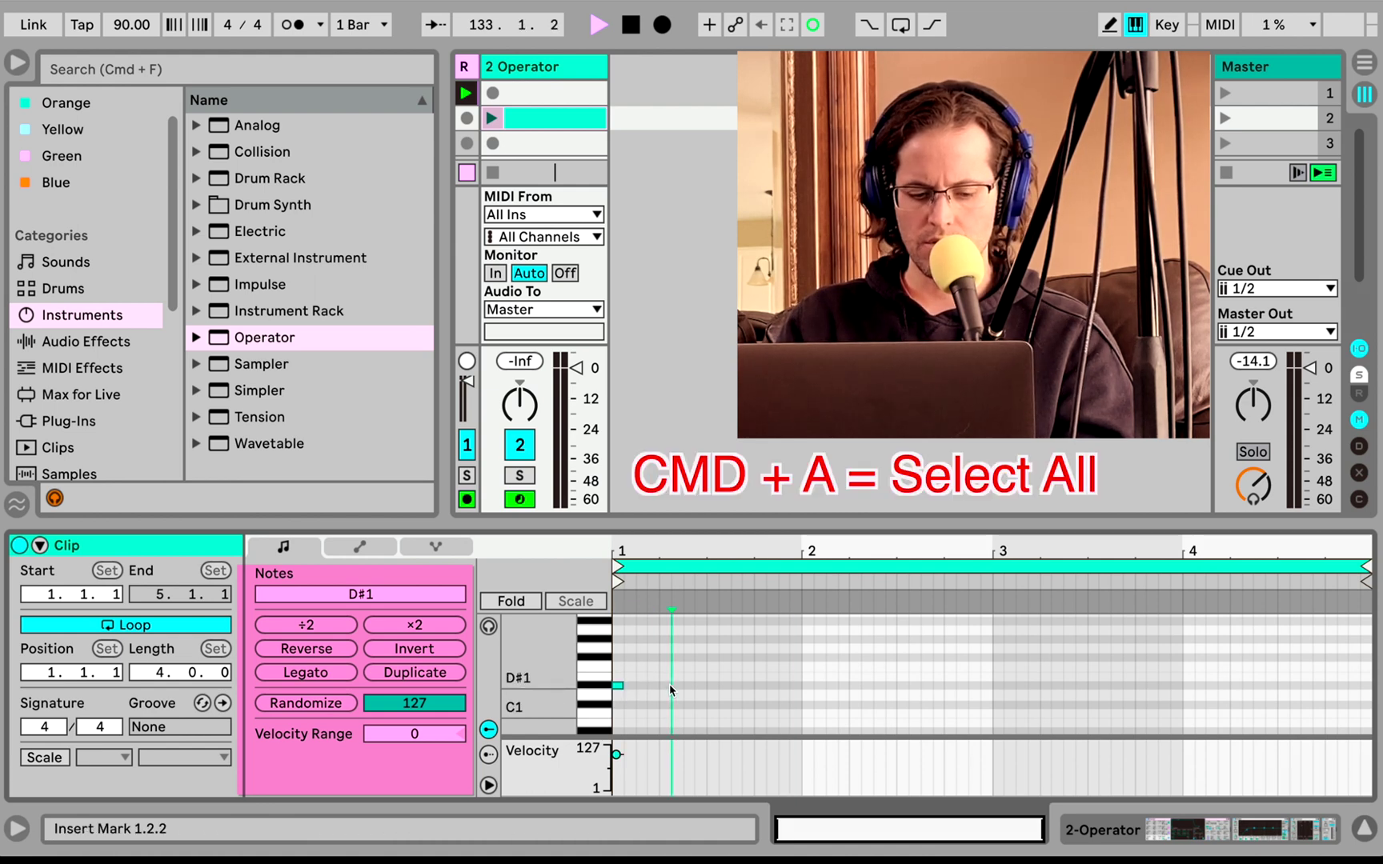
pyautogui.press('super+a')
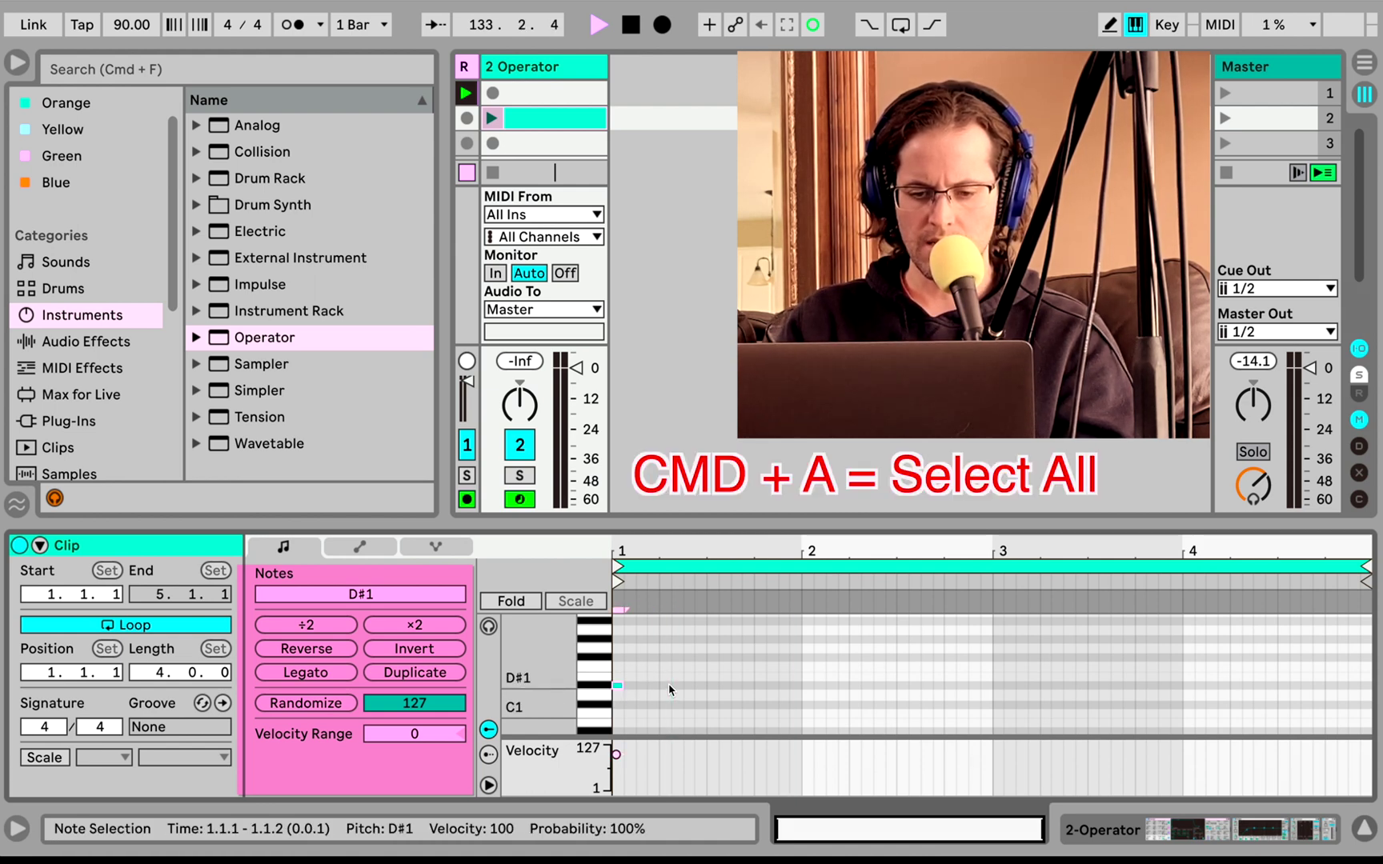
pyautogui.click(336, 675)
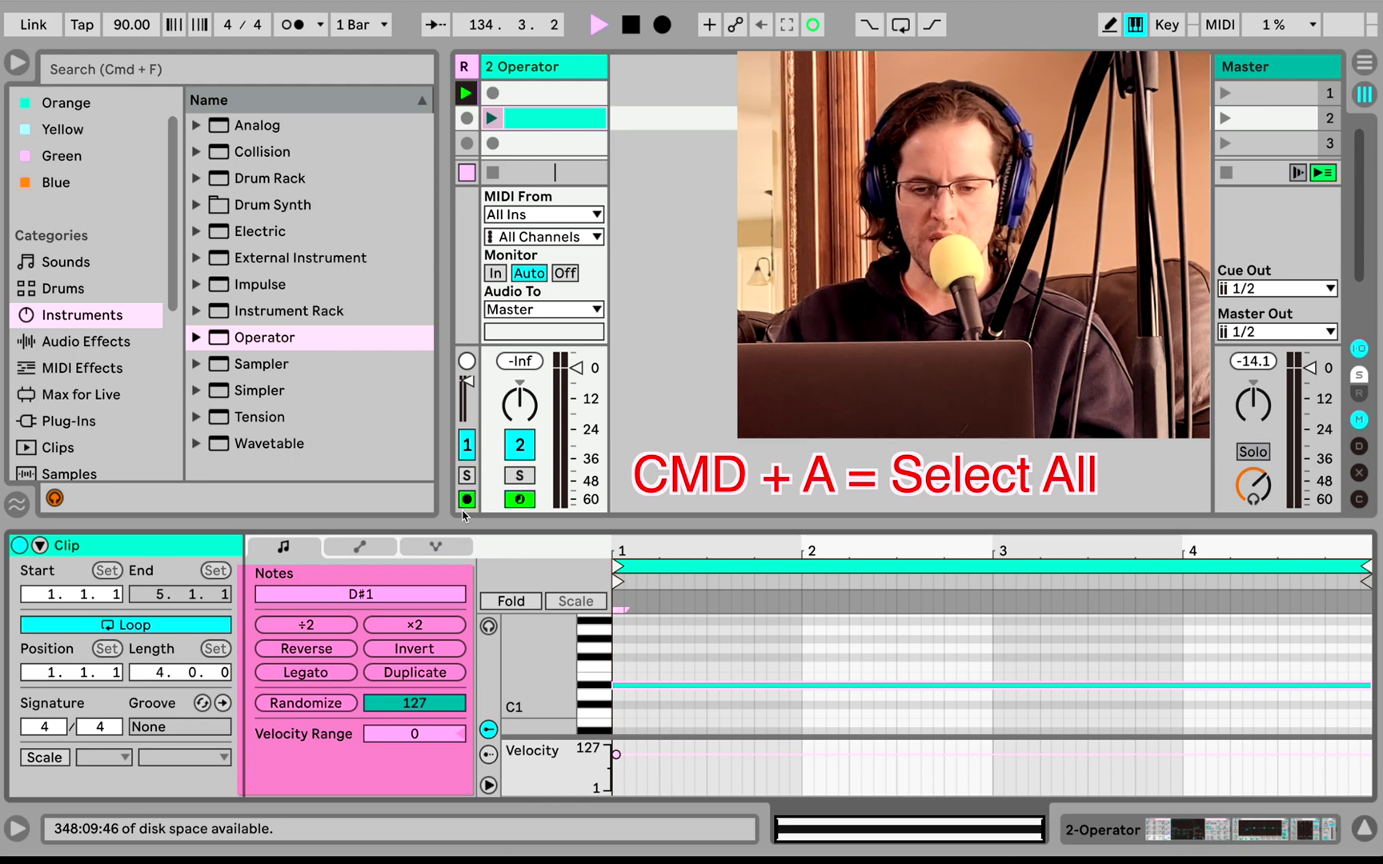
# - Enlarge the clip detail area slightly and hide the tracks' input/output section to reveal more clip slots
pyautogui.moveTo(466, 526)
pyautogui.mouseDown()
pyautogui.moveTo(467, 497)
pyautogui.moveTo(468, 518)
pyautogui.mouseUp()
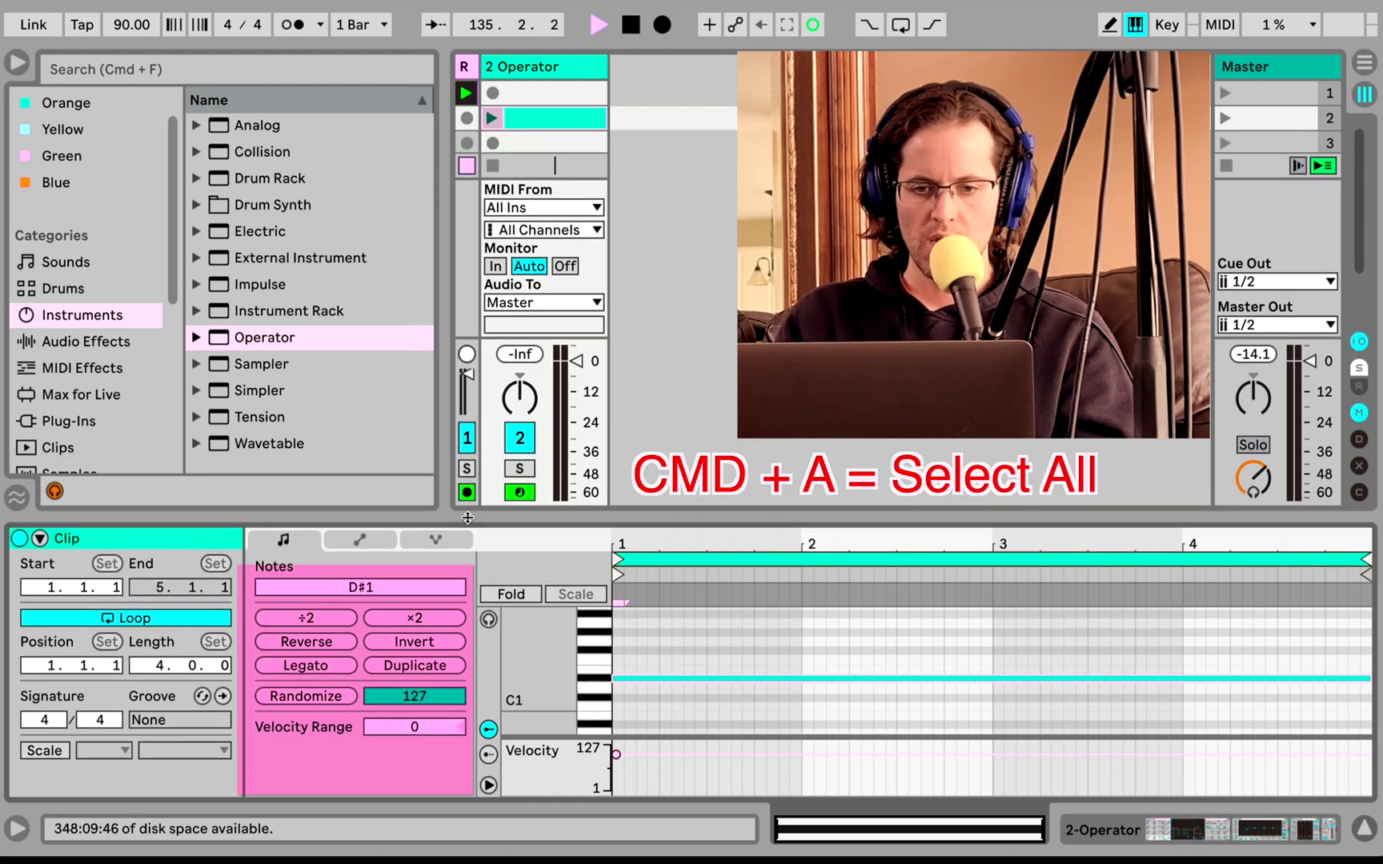
pyautogui.click(467, 518)
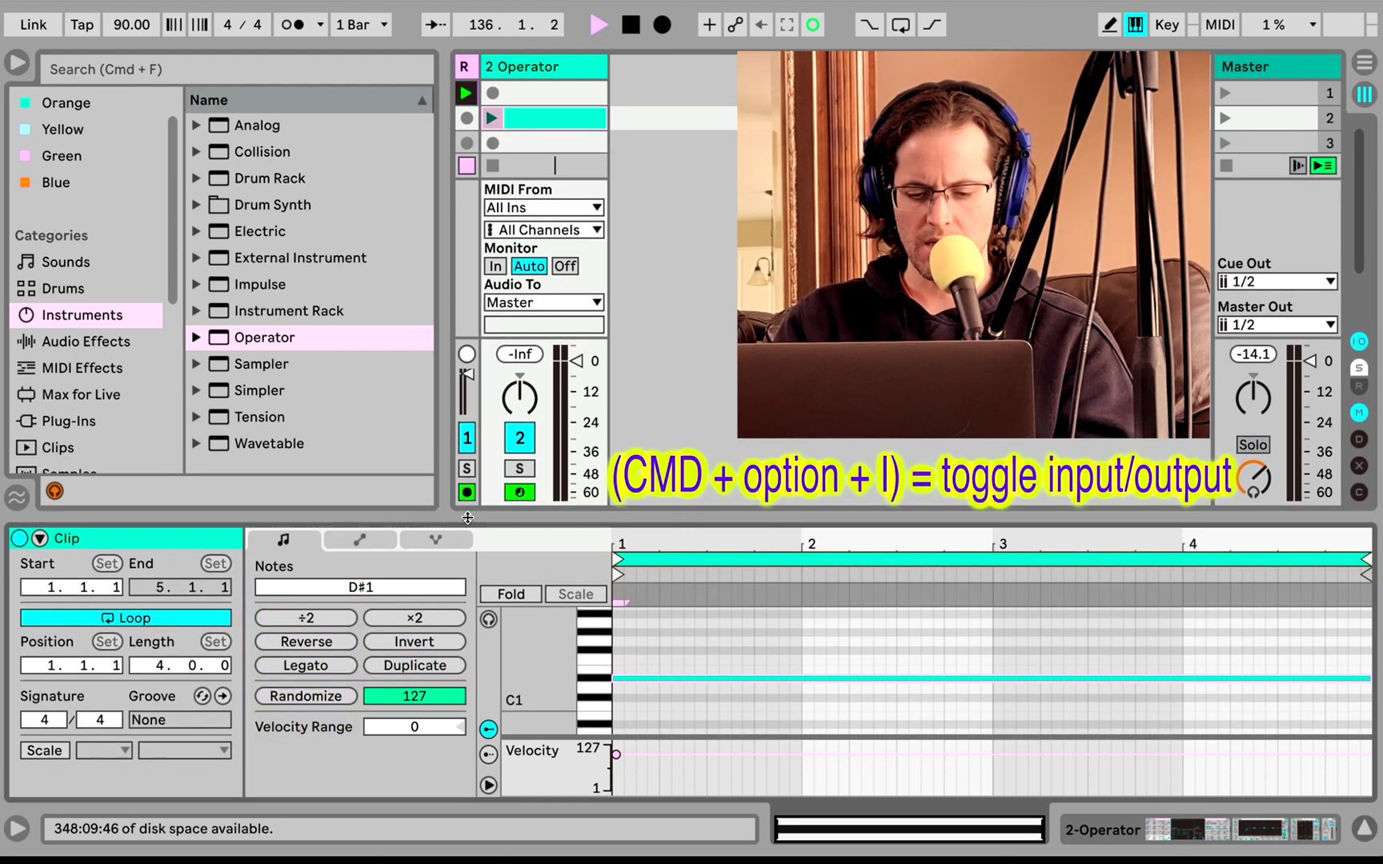
pyautogui.press('super+alt+i')
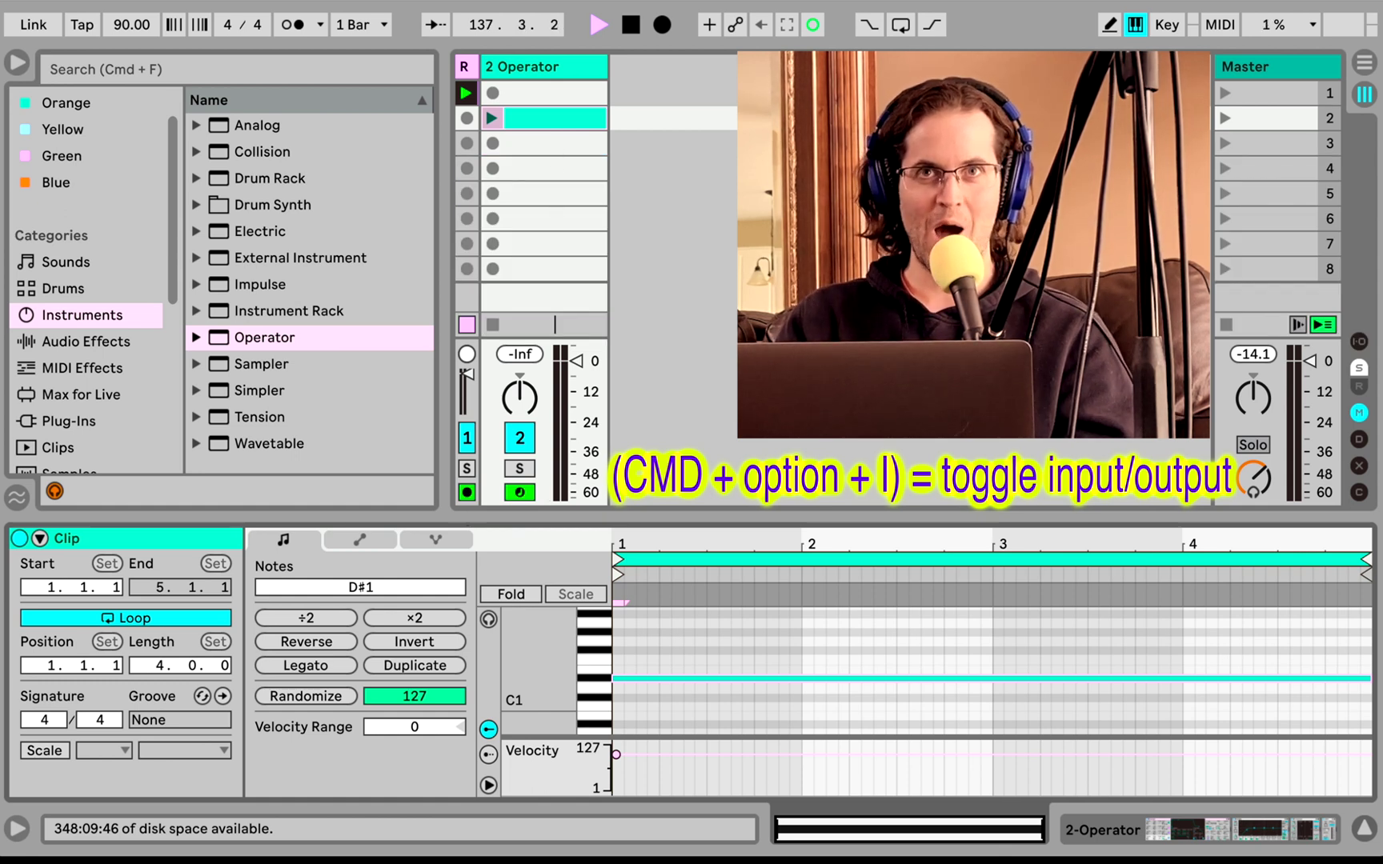
pyautogui.click(1358, 344)
pyautogui.click(1358, 346)
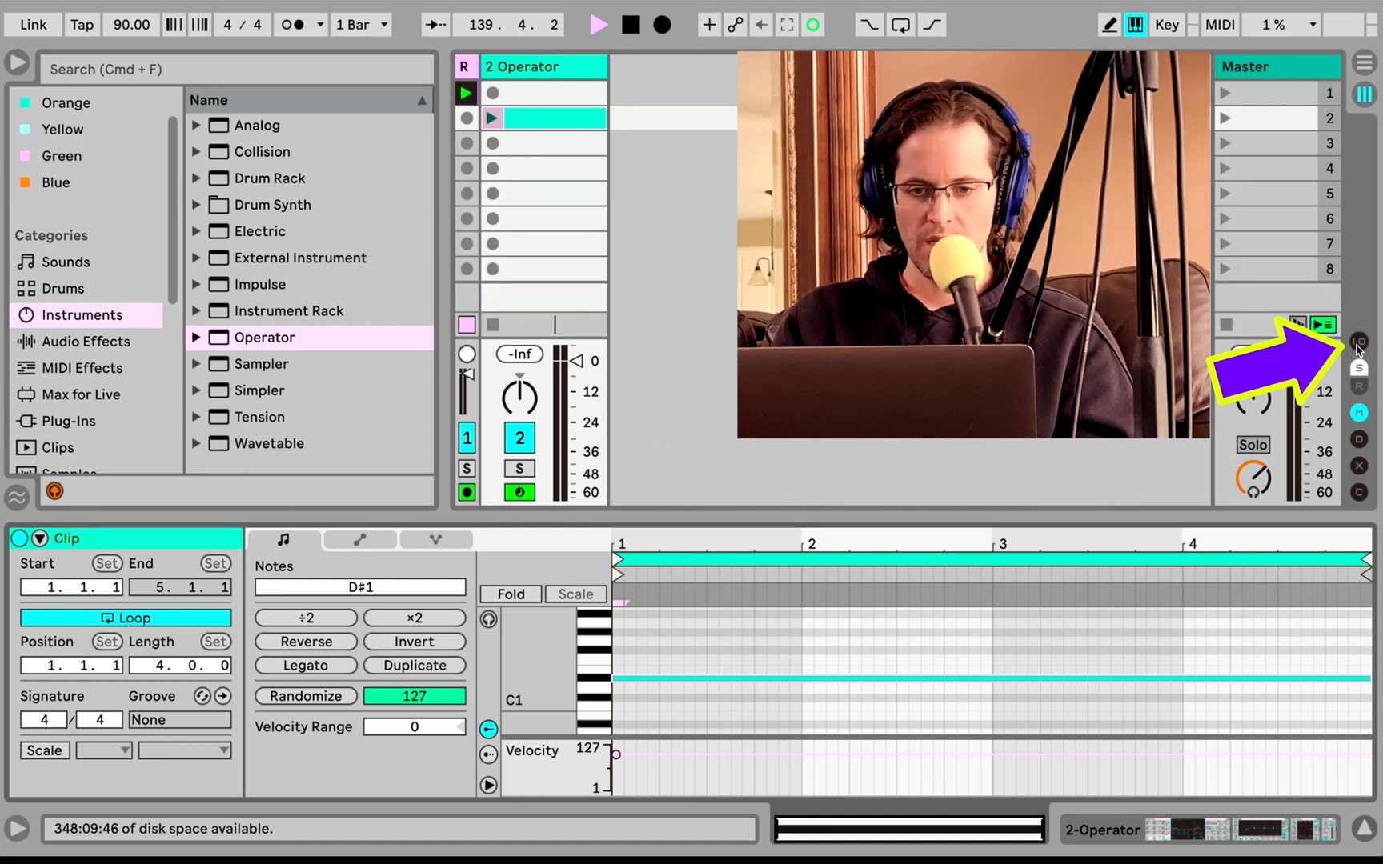
# - Play the Operator clip, lower Operator's volume to -27 dB while it sounds, and stop the clip
pyautogui.click(492, 118)
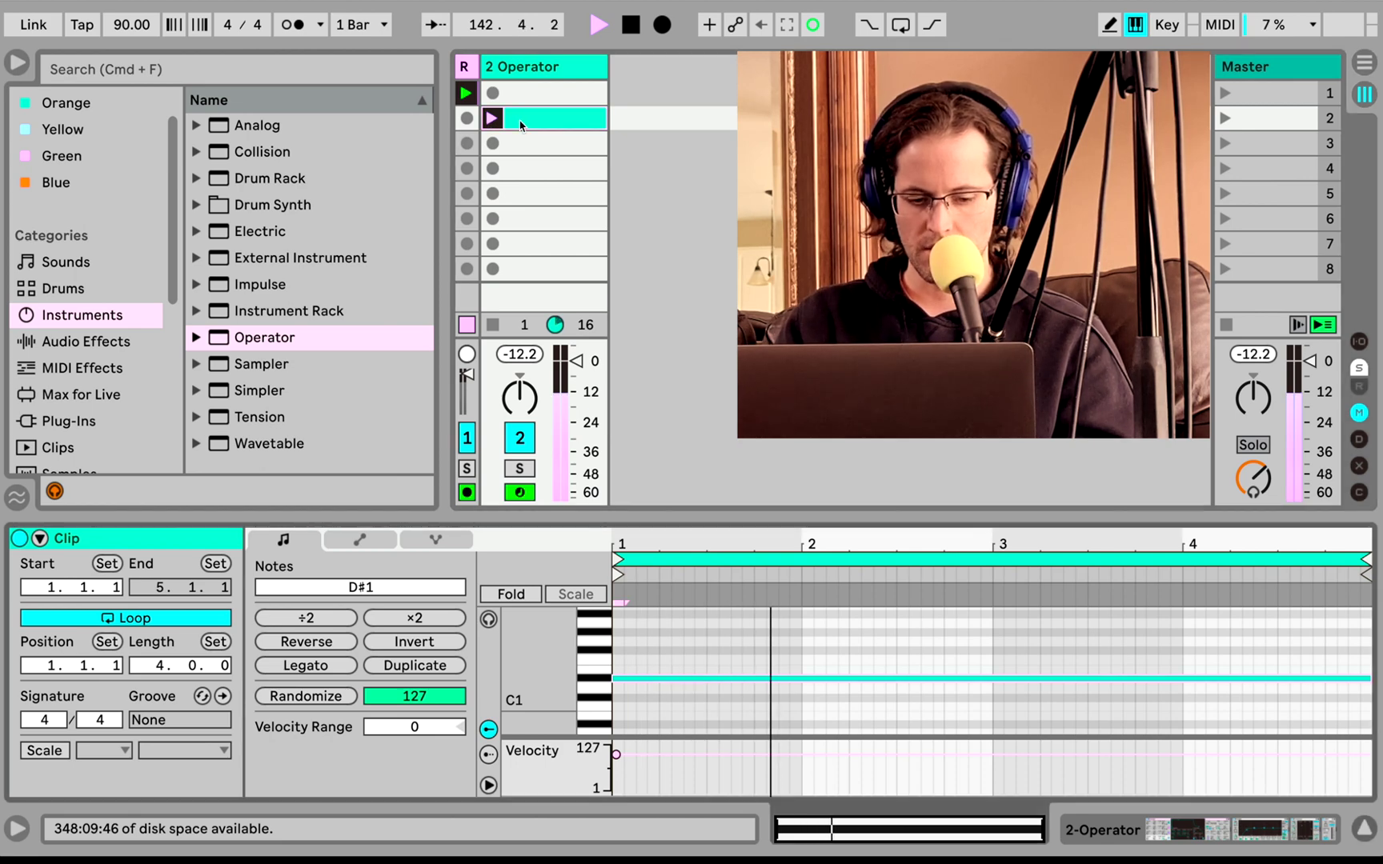
pyautogui.hotkey('shift', 'Tab')
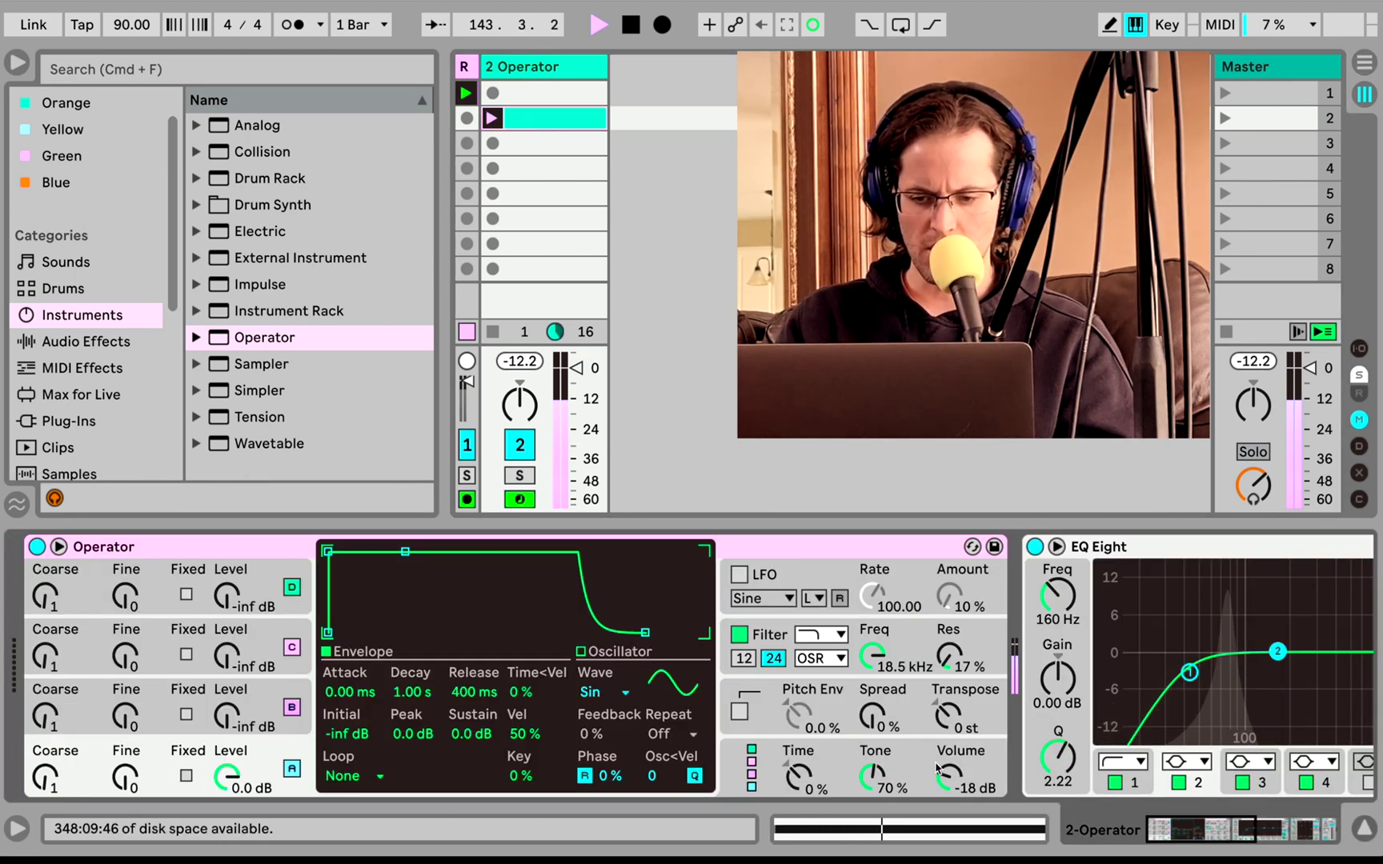
pyautogui.moveTo(939, 770); pyautogui.dragTo(939, 796)
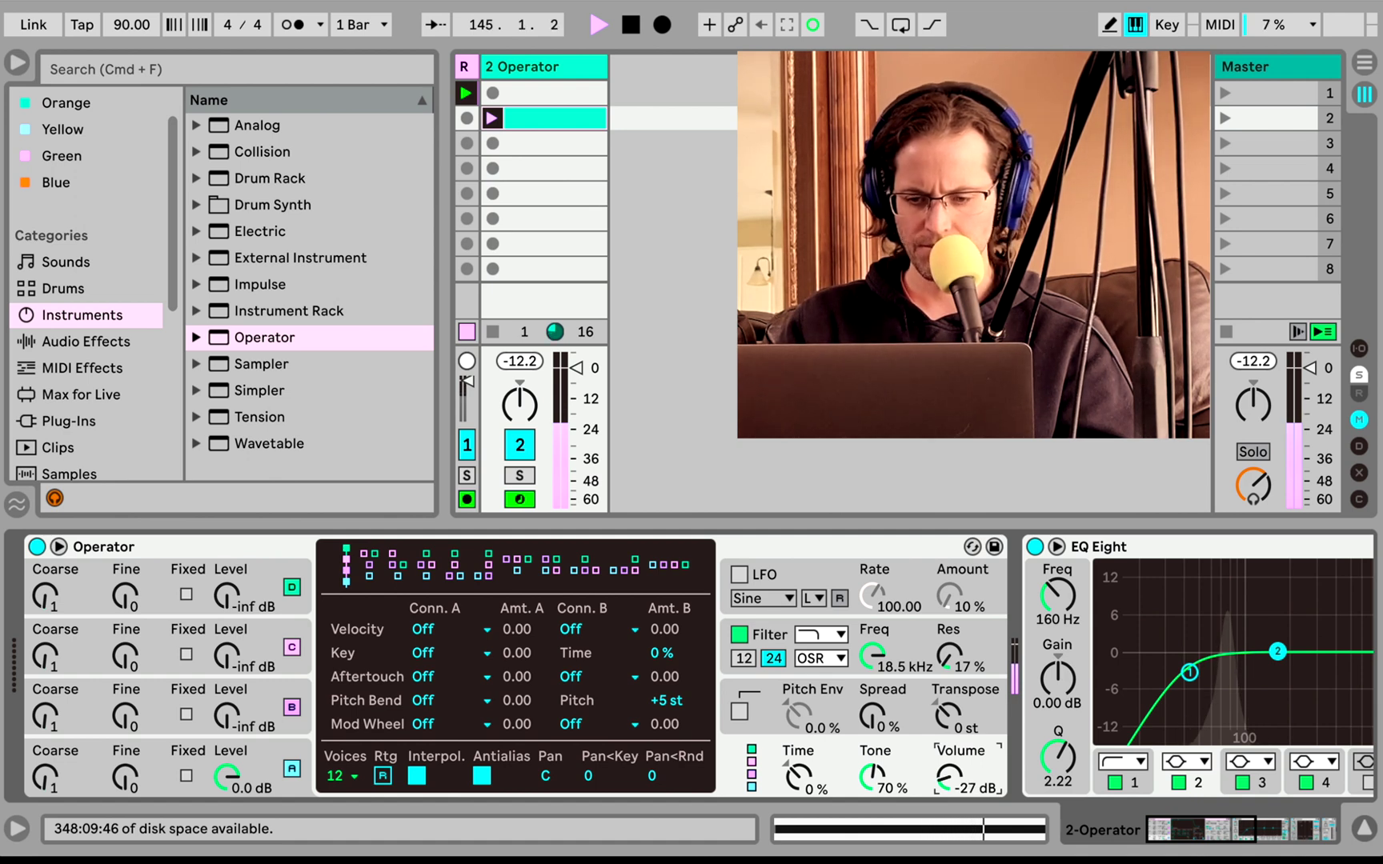
pyautogui.click(492, 332)
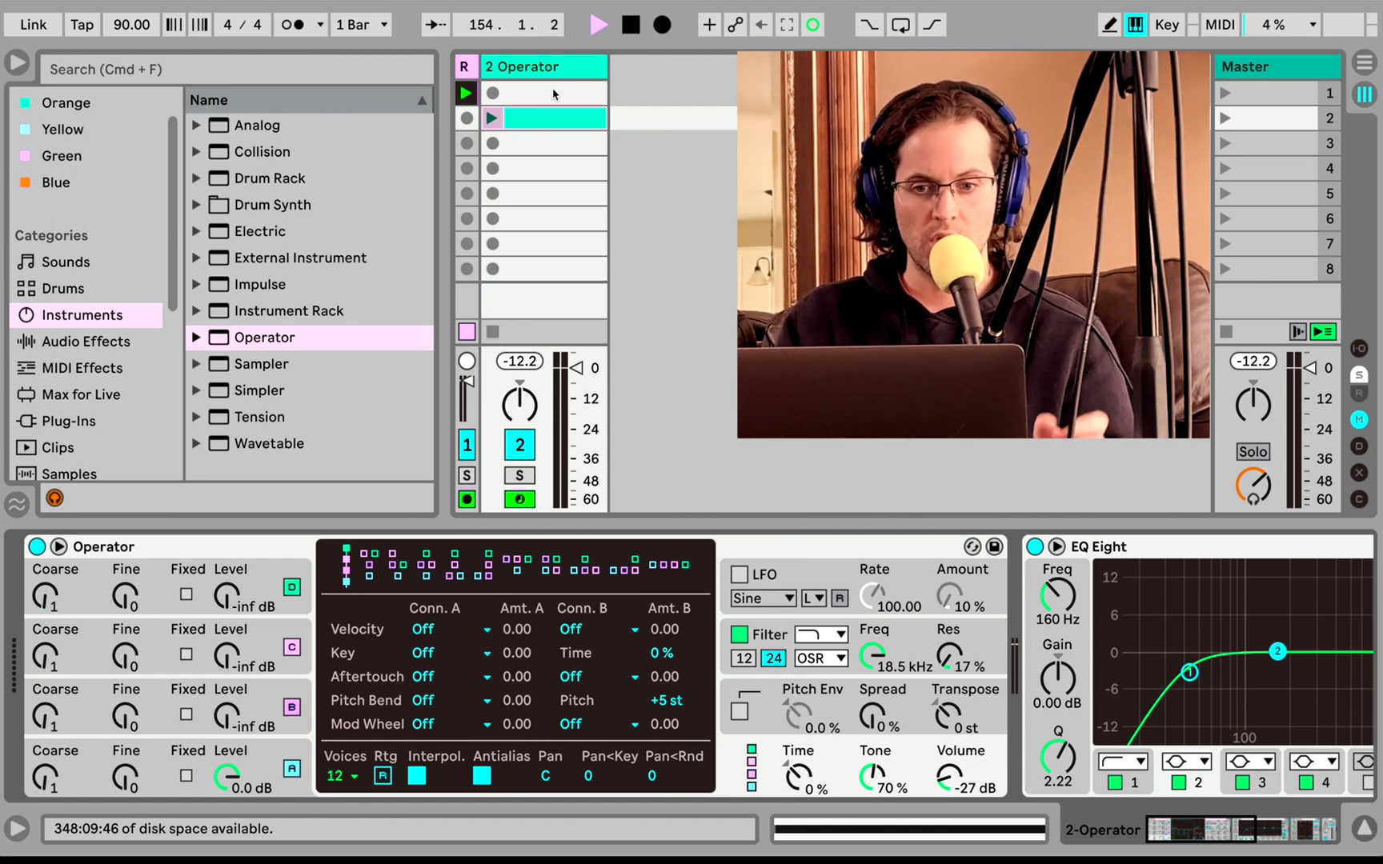
# - Display the Operator clip's MIDI Ctrl envelope for Pitch Bend
pyautogui.click(538, 122)
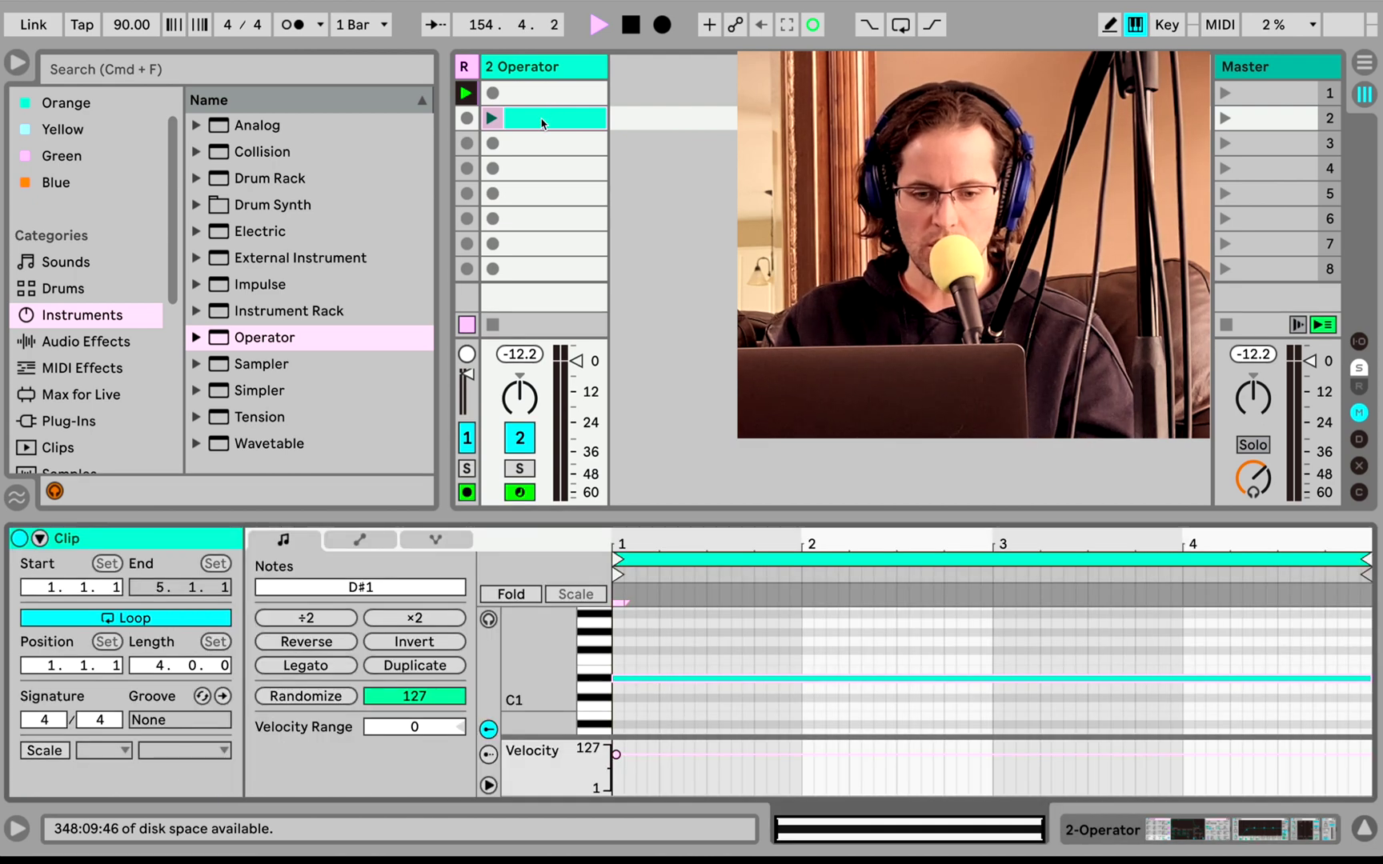
pyautogui.click(361, 540)
pyautogui.click(304, 590)
pyautogui.click(321, 609)
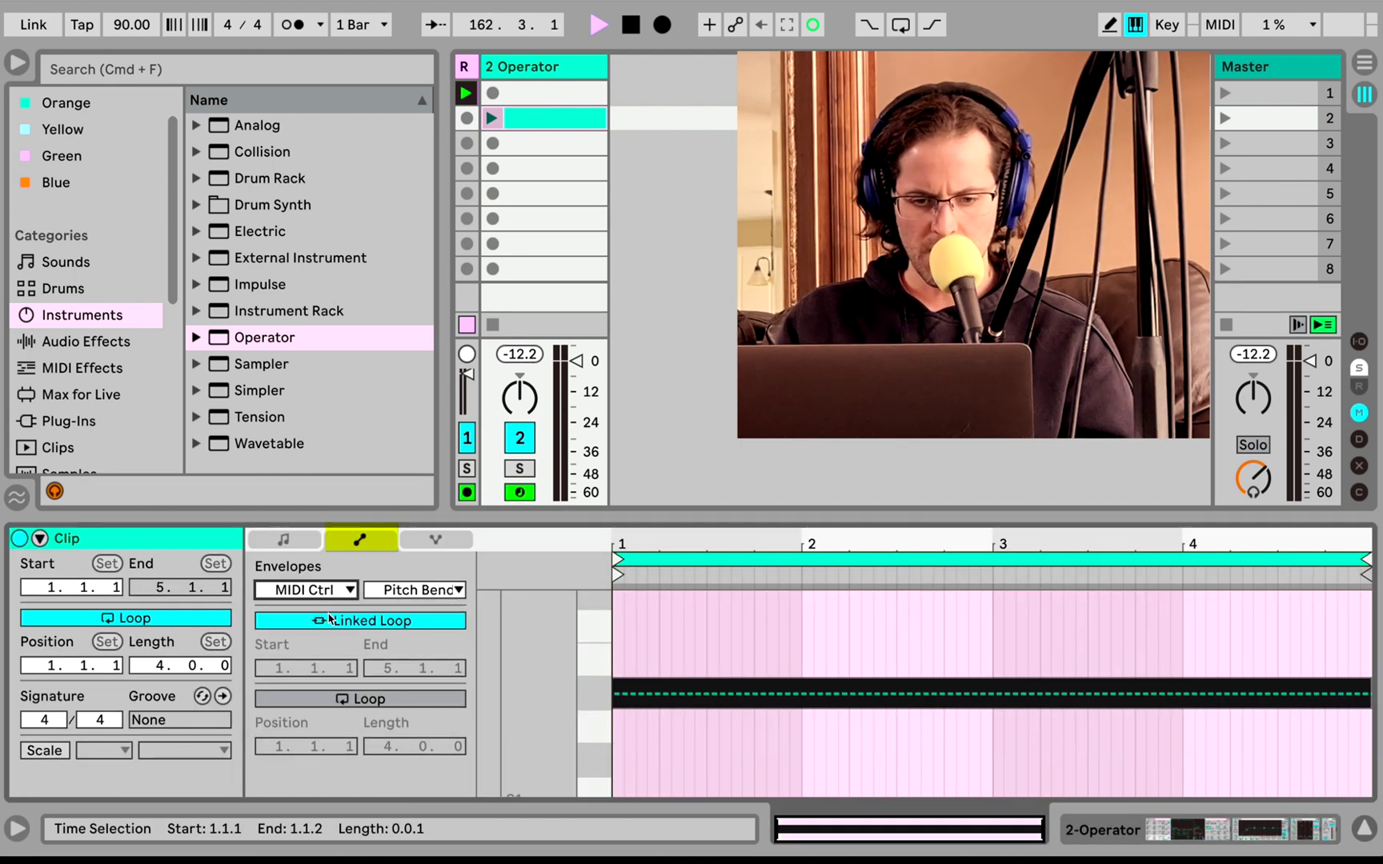
# - Draw a pitch bend ramp rising from 0 at the clip's start to 8191 at the end of bar 4
pyautogui.press('super+a')
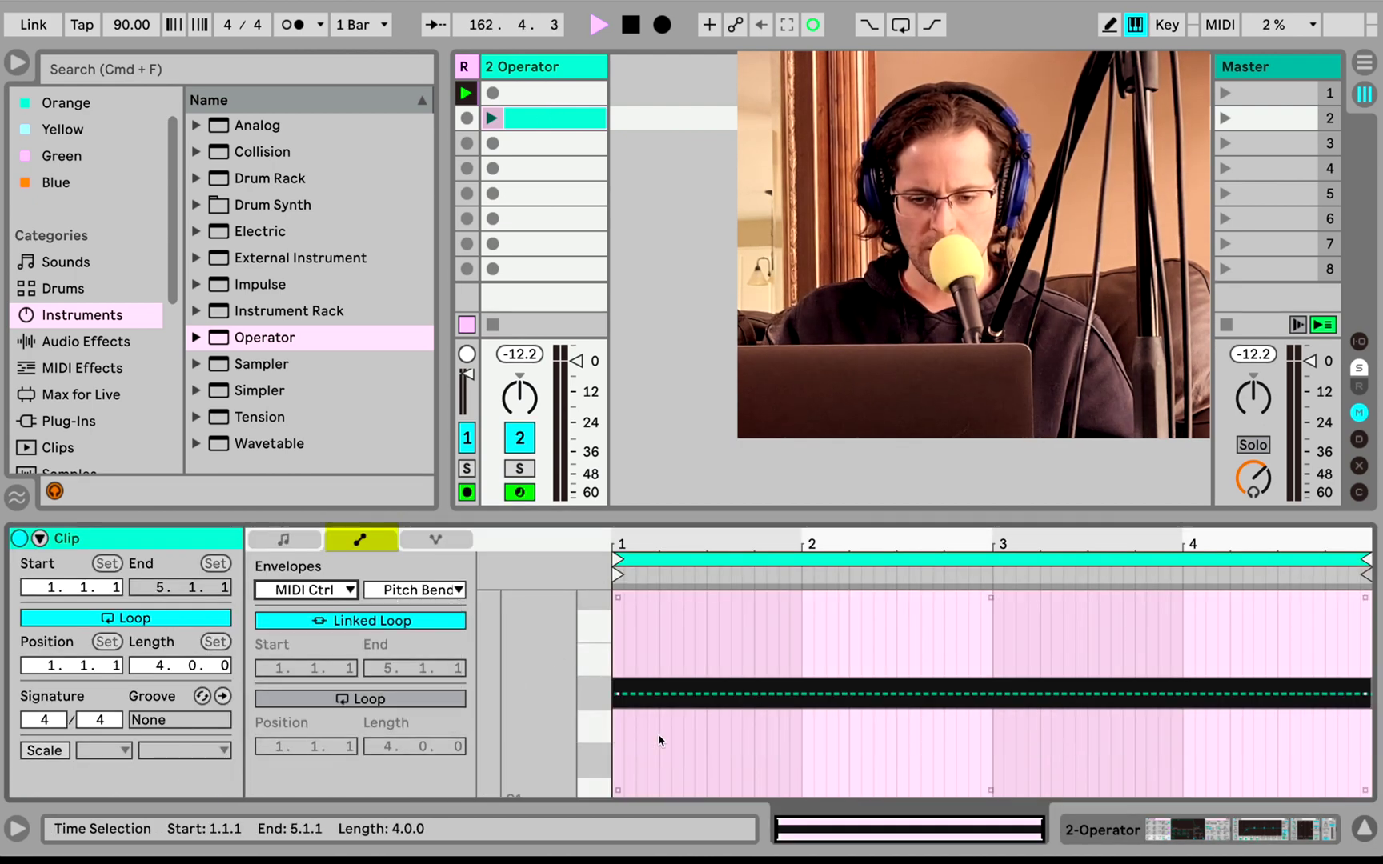
pyautogui.click(622, 695)
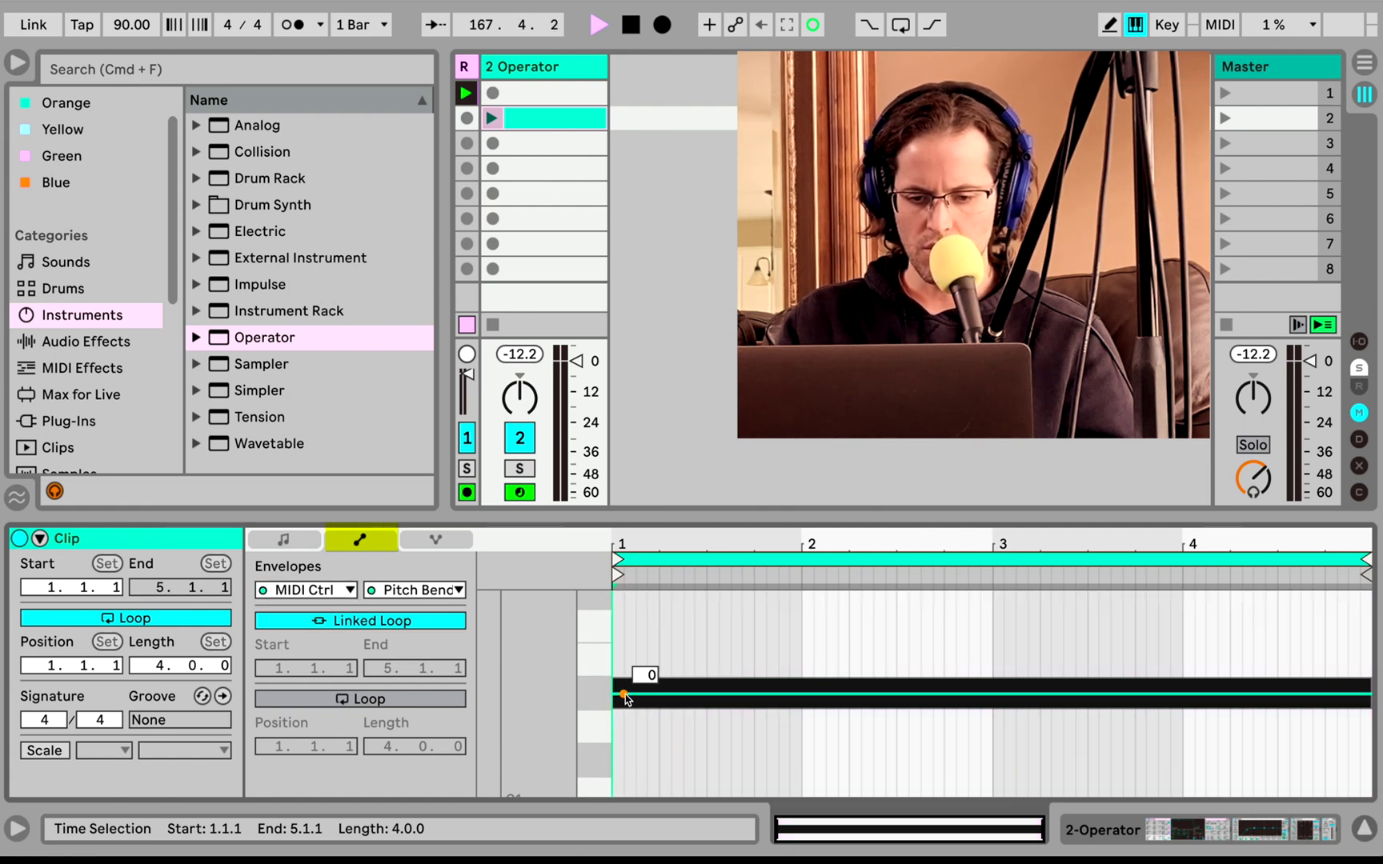
pyautogui.click(625, 695)
pyautogui.moveTo(624, 694); pyautogui.dragTo(614, 694)
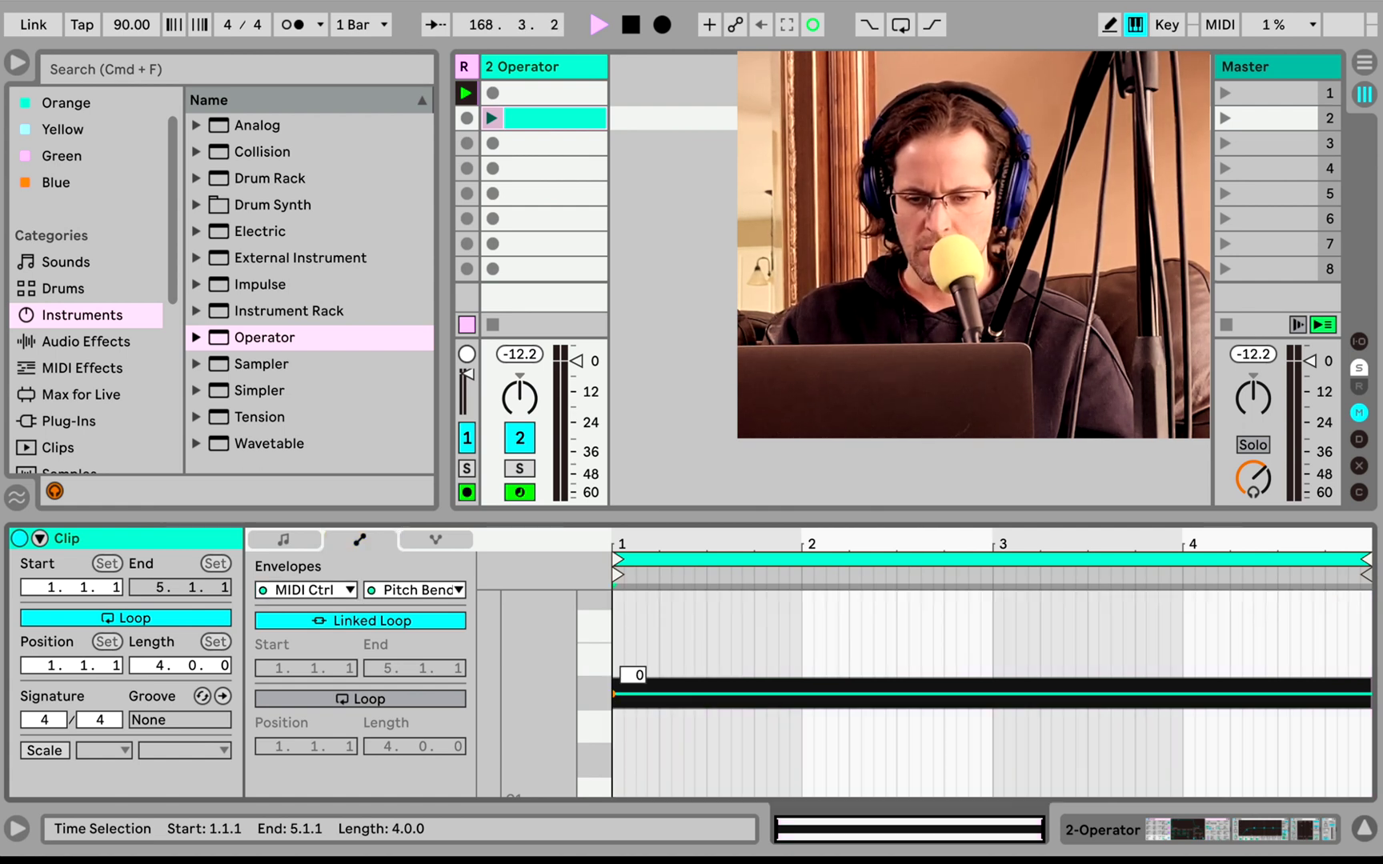
pyautogui.click(620, 597)
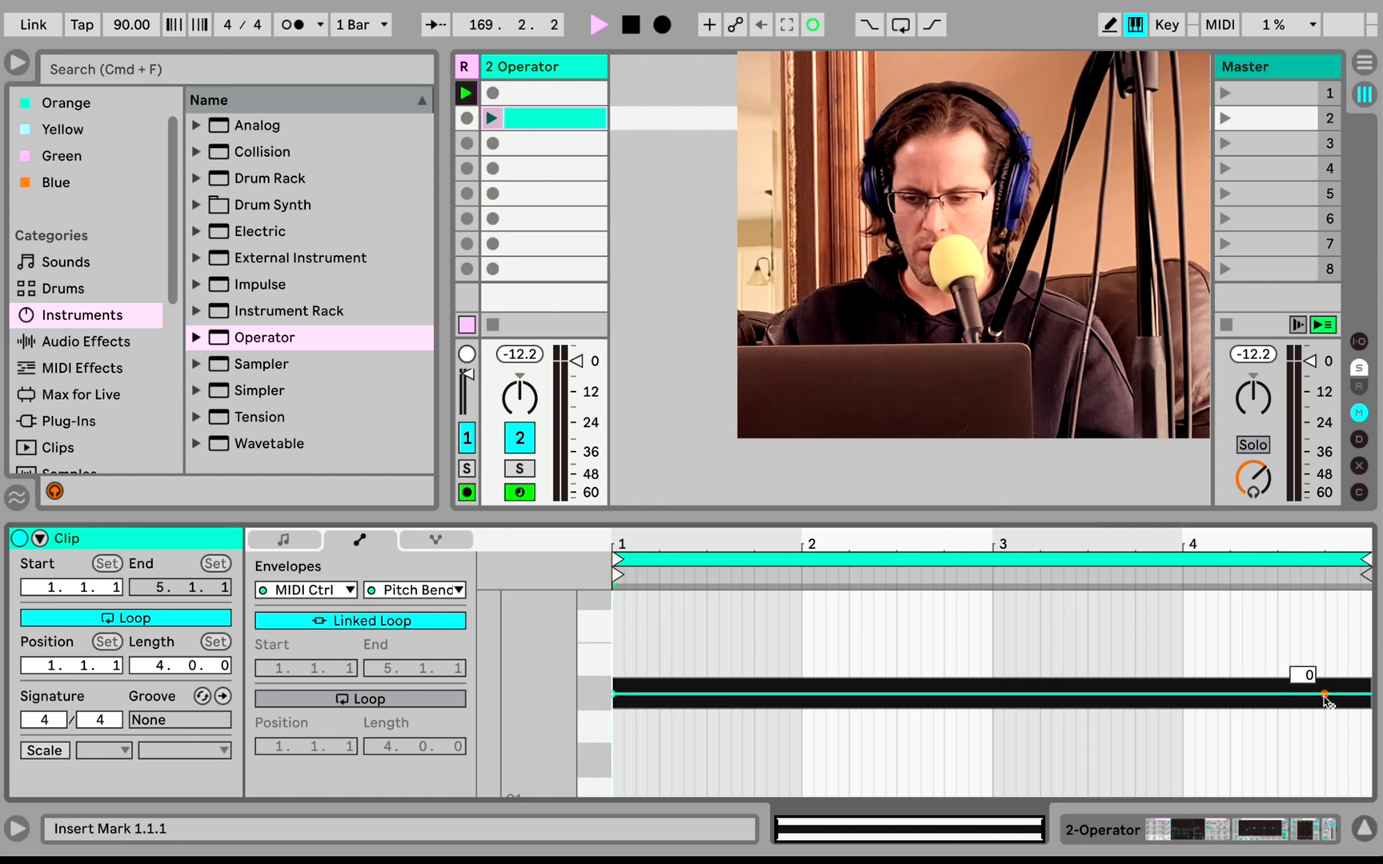
pyautogui.moveTo(1336, 694); pyautogui.dragTo(1337, 593)
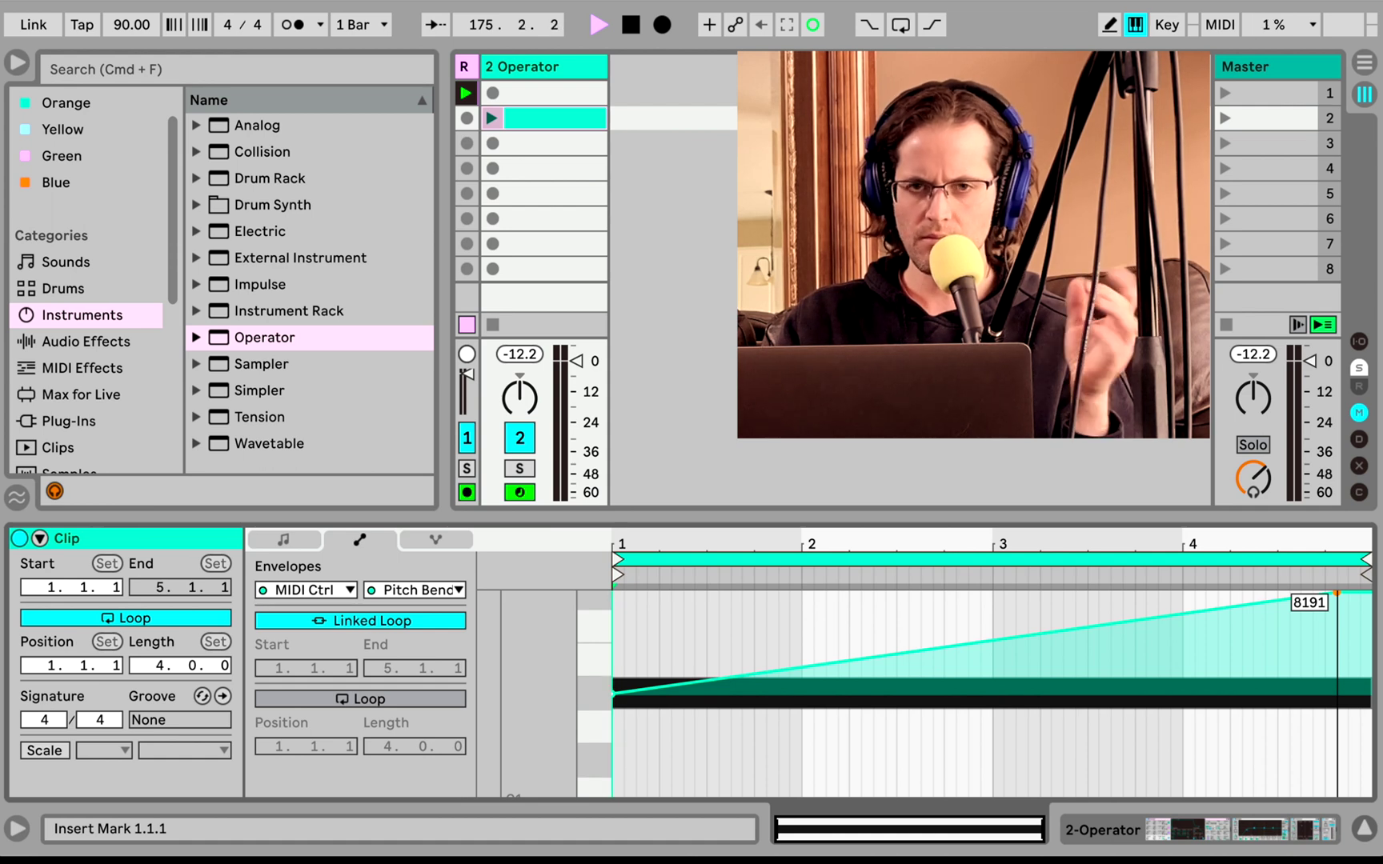
pyautogui.moveTo(1336, 593); pyautogui.dragTo(1371, 593)
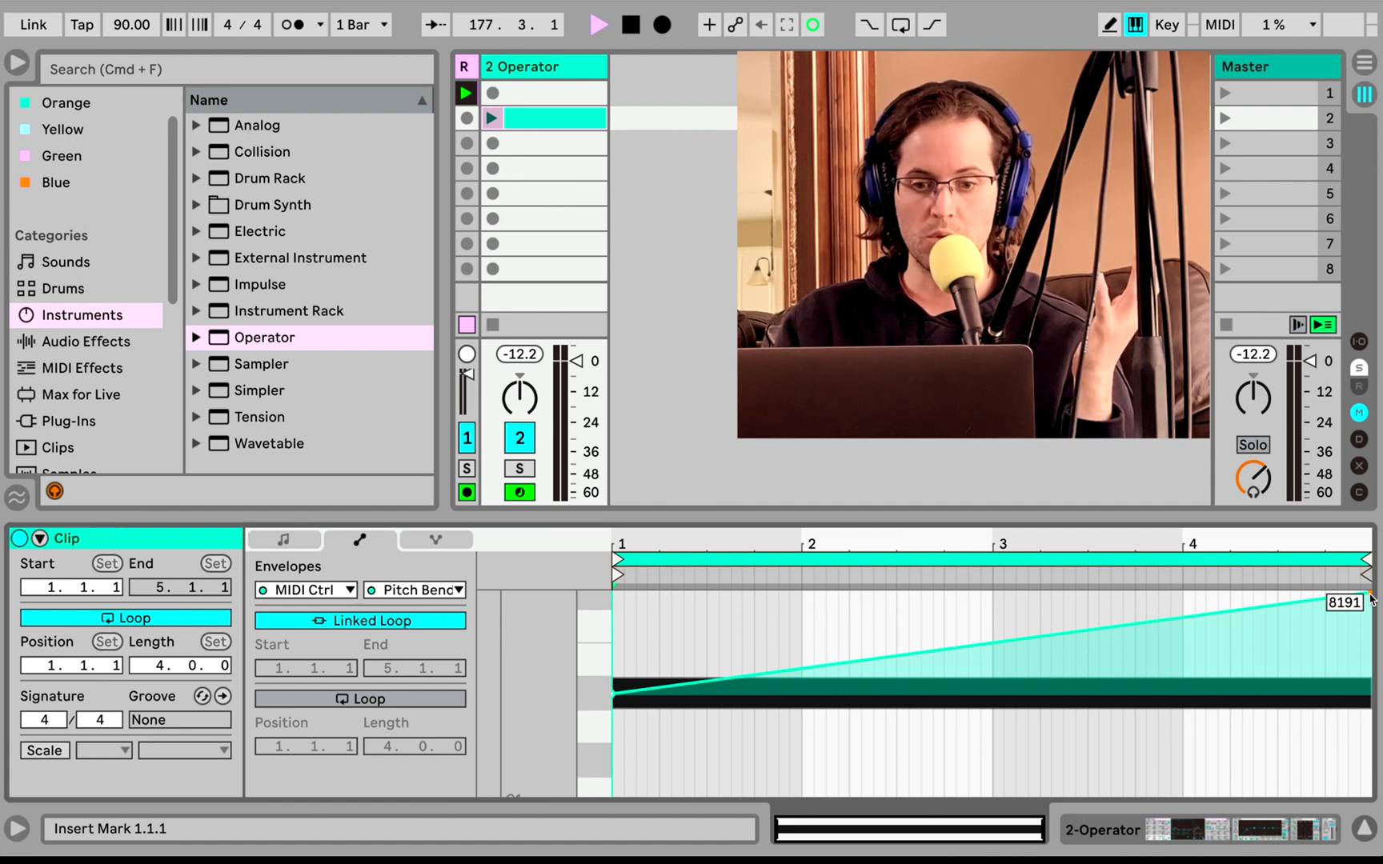
pyautogui.click(489, 122)
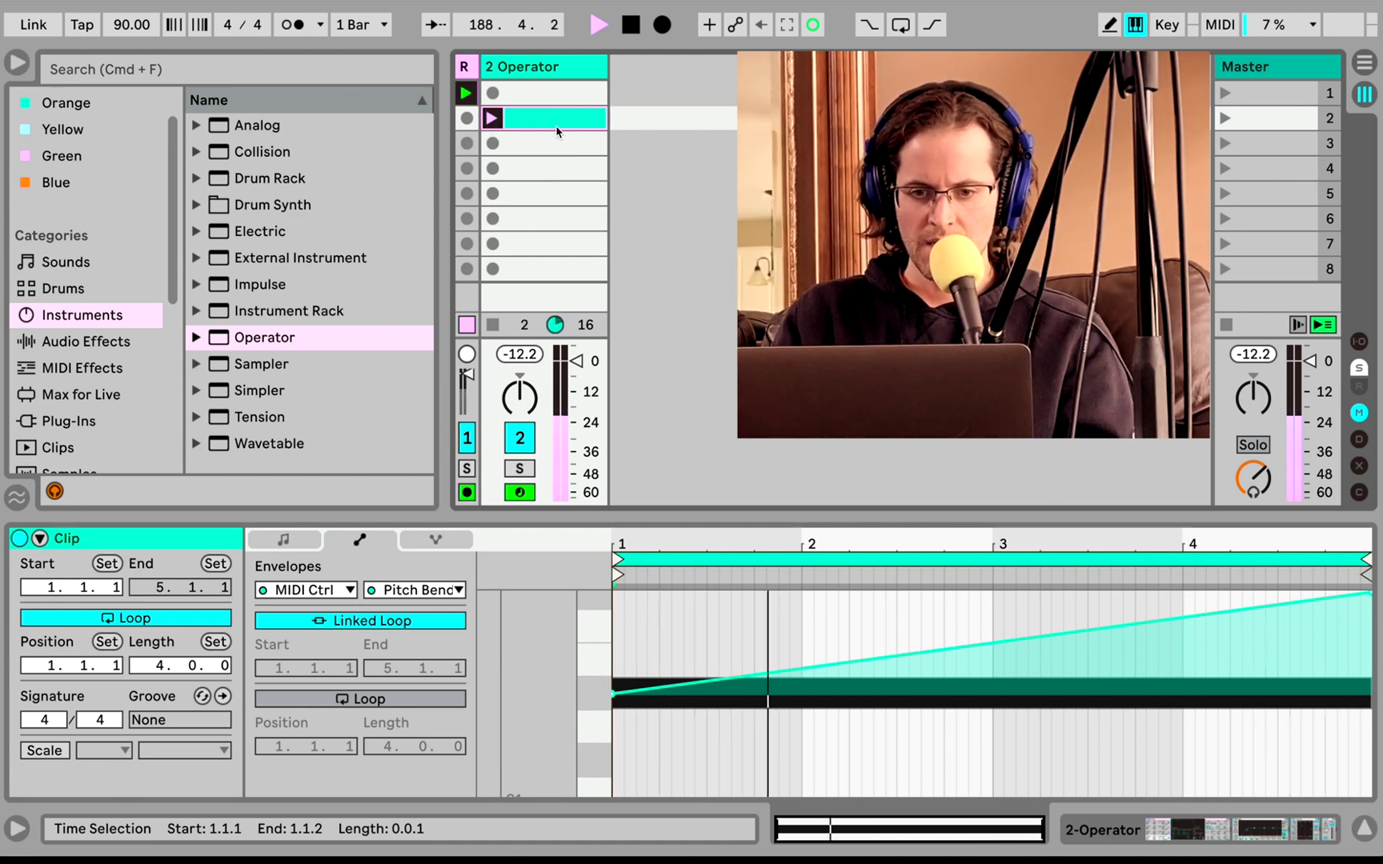
pyautogui.click(493, 324)
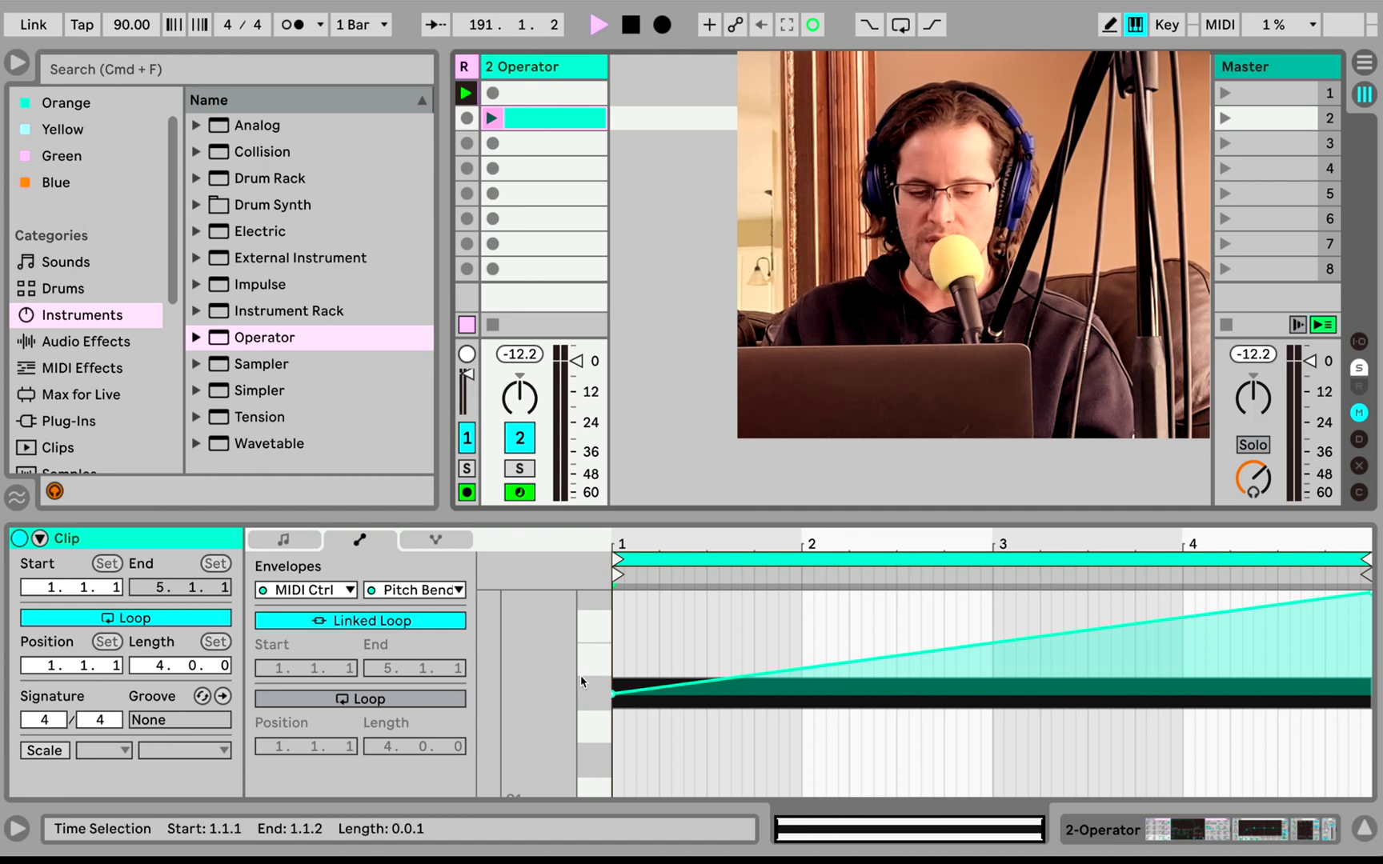
pyautogui.hotkey('shift', 'Tab')
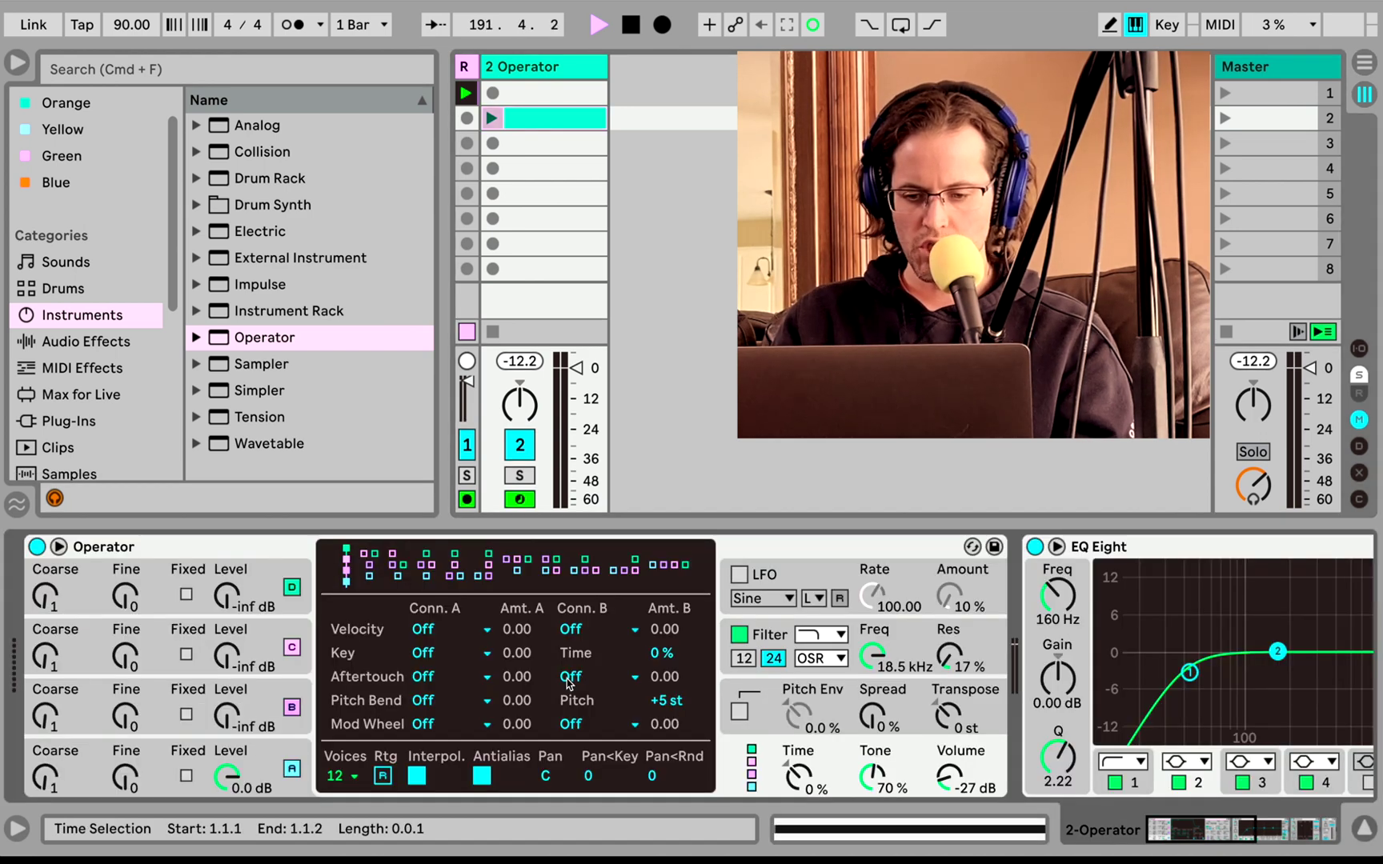
# - Set Operator's Pitch Bend amount for Pitch to +24 st in its global settings
pyautogui.click(746, 700)
pyautogui.click(746, 766)
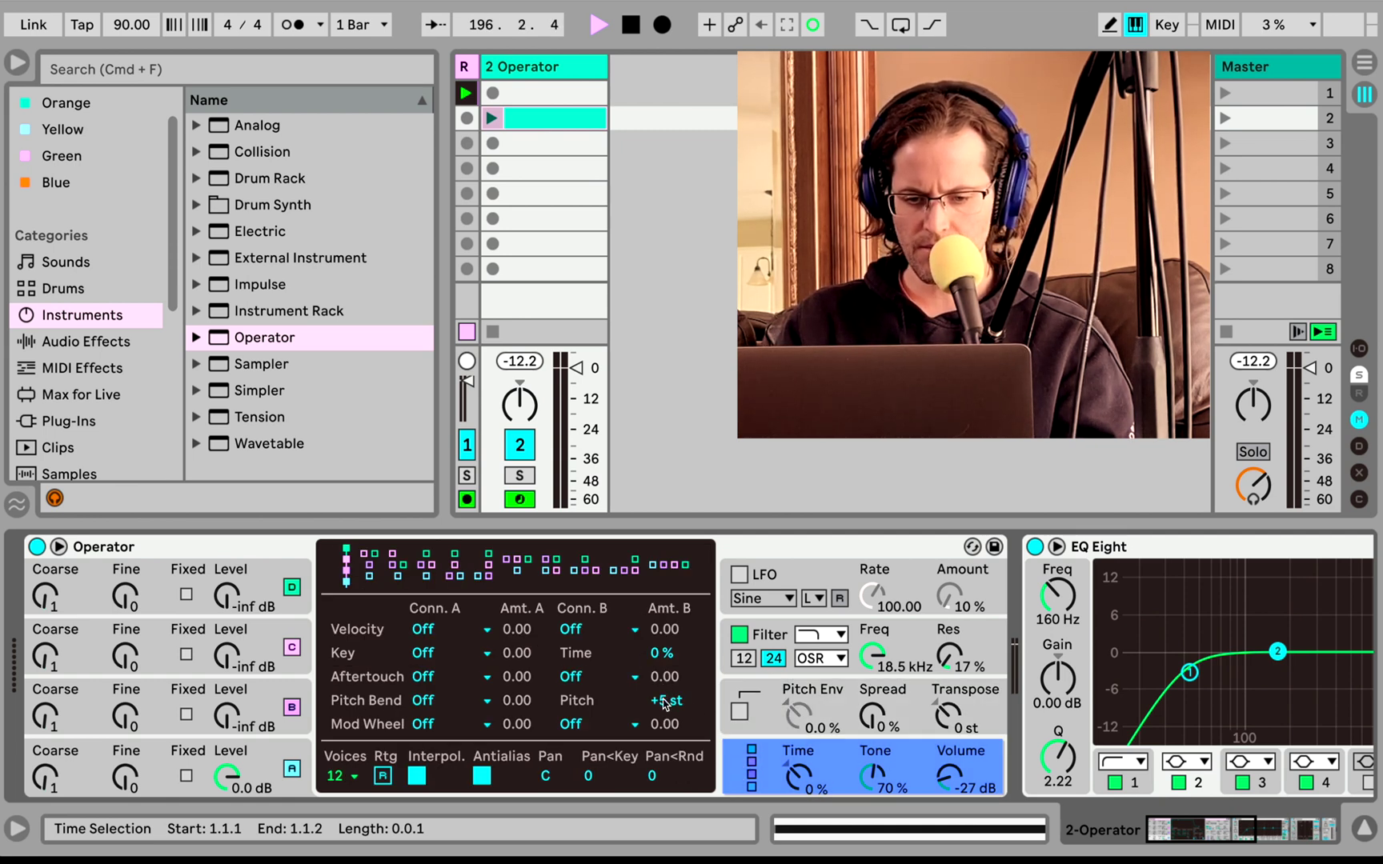
pyautogui.moveTo(664, 702); pyautogui.dragTo(665, 665)
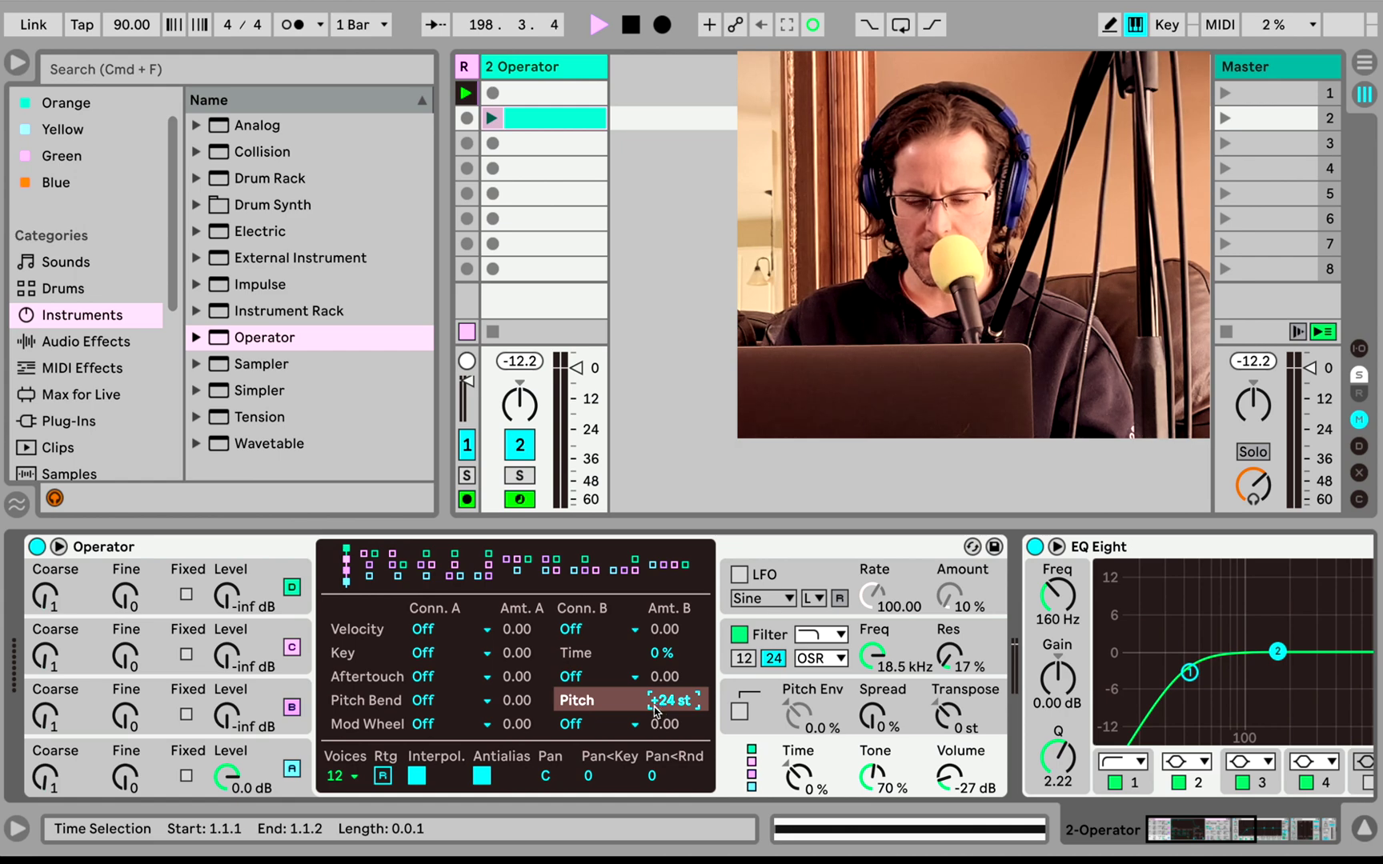
# - Display the clip's MIDI Ctrl Pitch Bend envelope again, play the clip to hear the wider bend range, and stop it
pyautogui.click(531, 118)
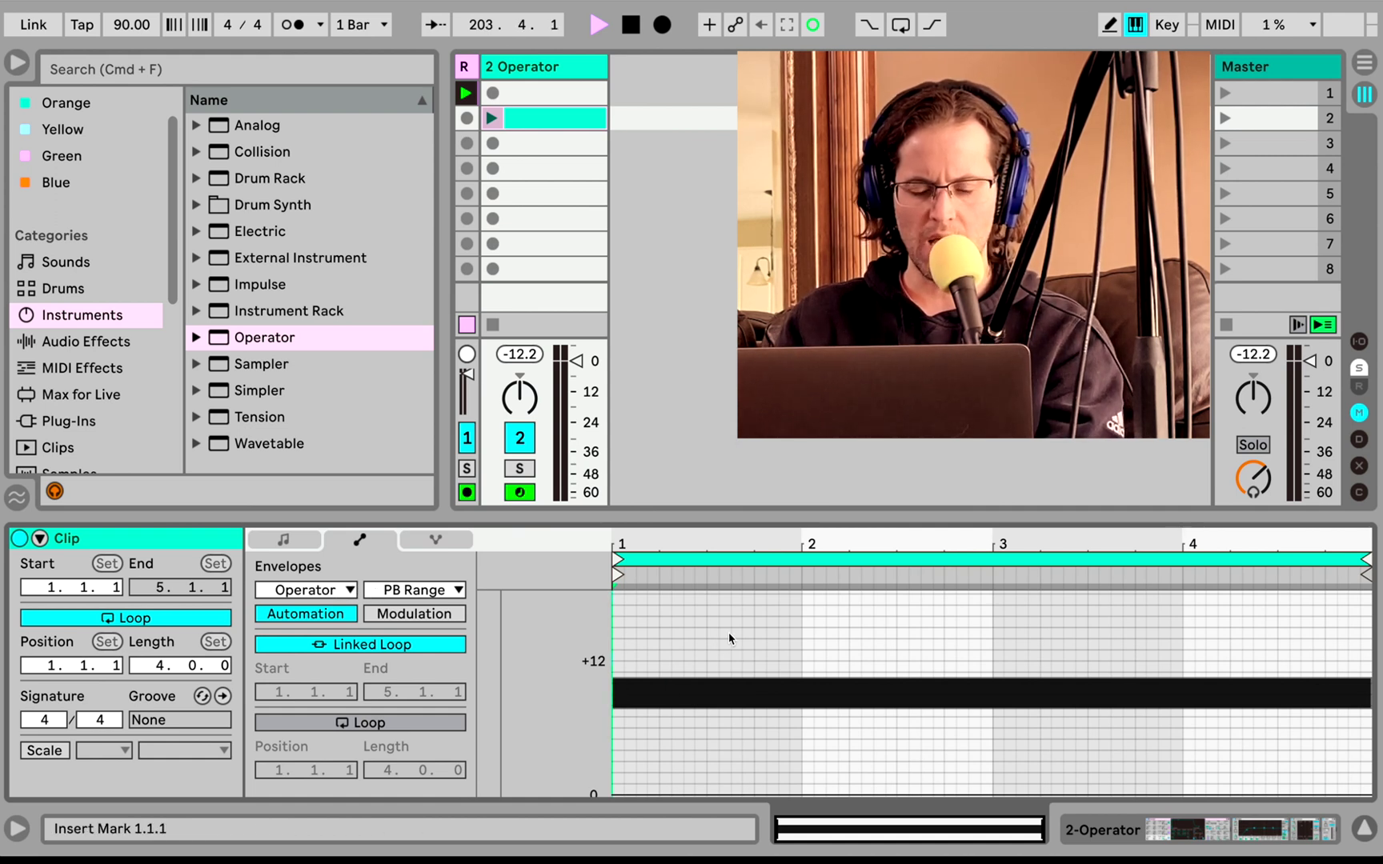
pyautogui.click(335, 589)
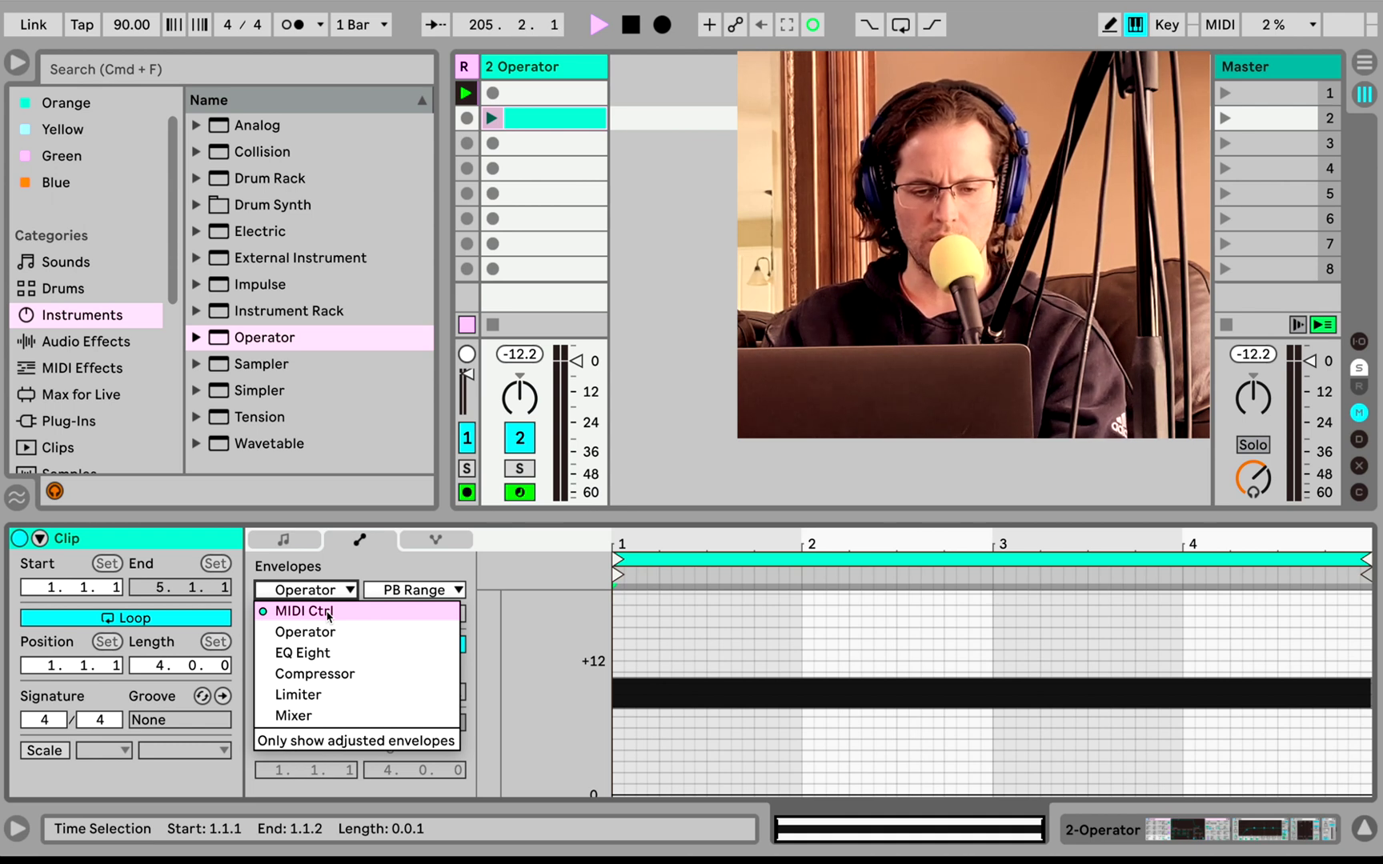
pyautogui.click(328, 612)
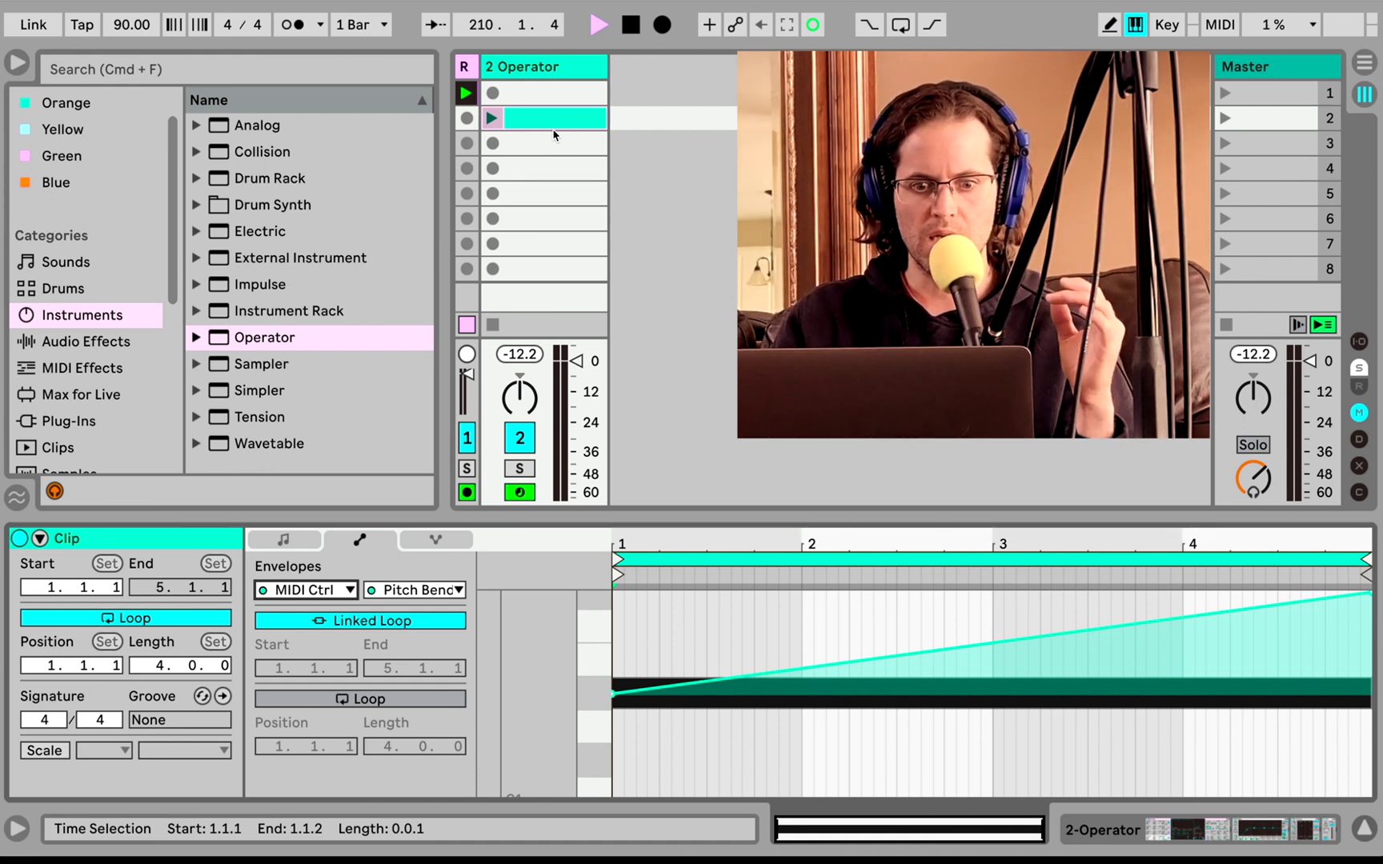
pyautogui.click(501, 121)
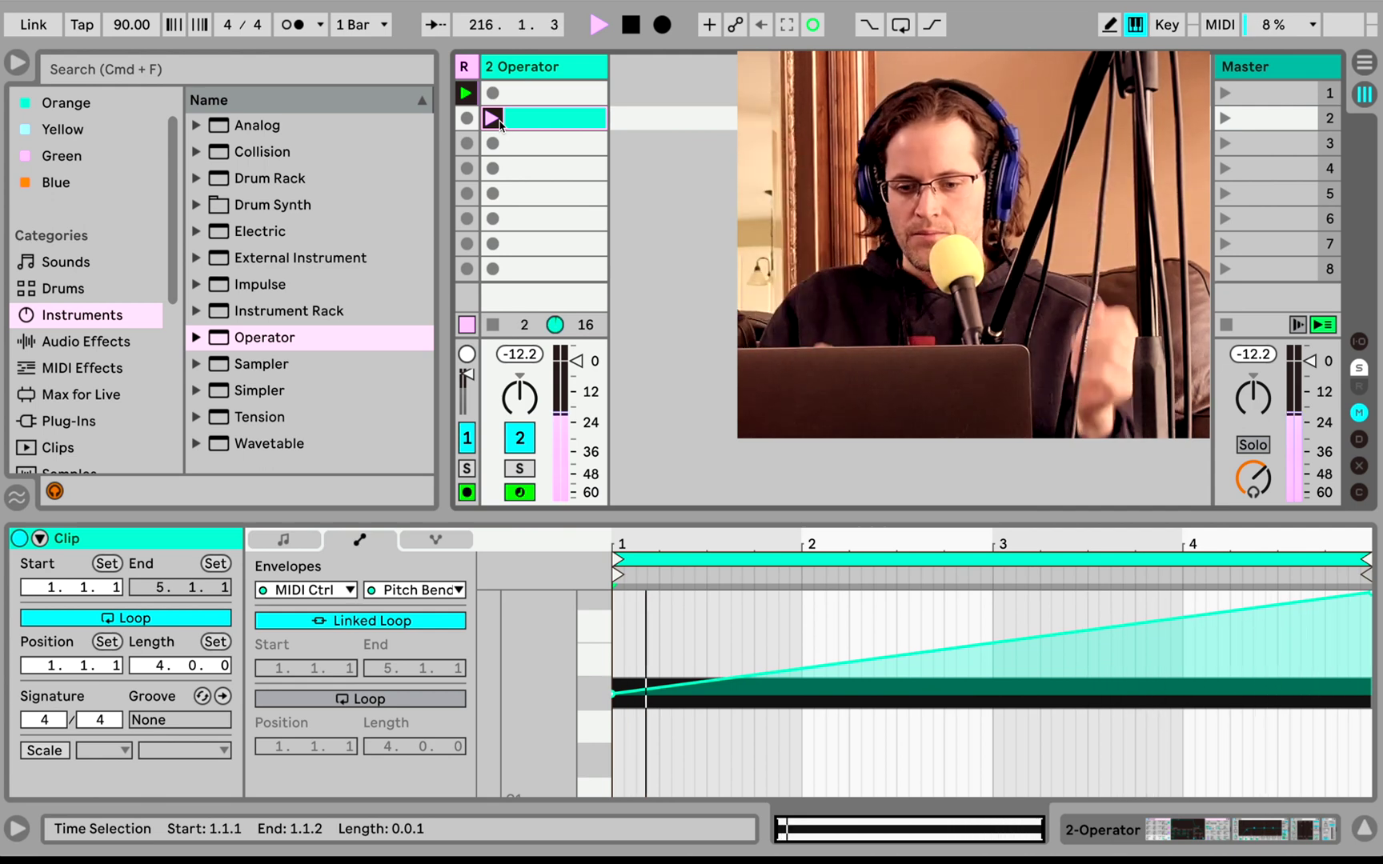
pyautogui.click(493, 323)
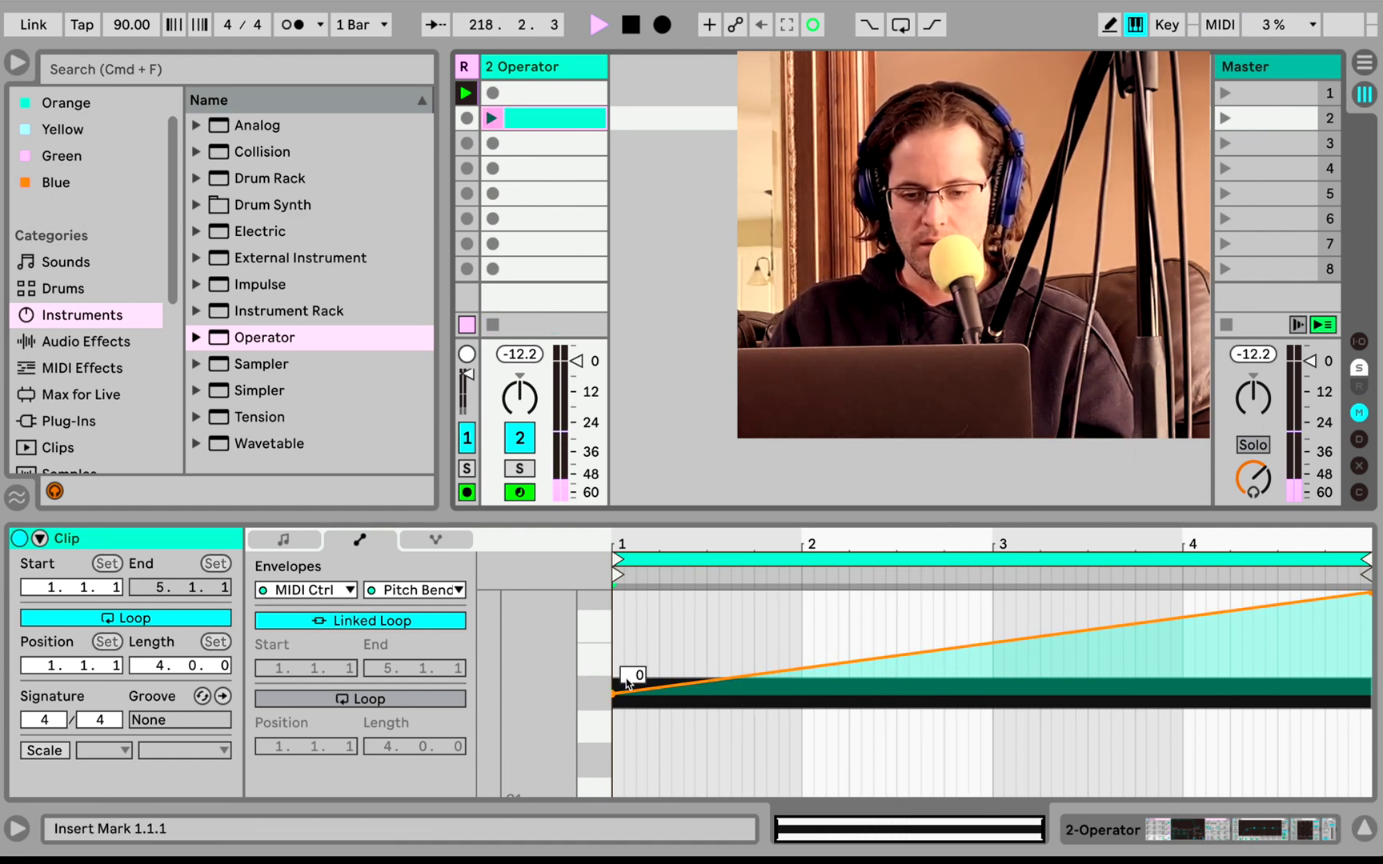
# - Lower the pitch bend ramp's starting point to -8192 at 1.1.1 and audition the clip
pyautogui.moveTo(614, 693); pyautogui.dragTo(614, 794)
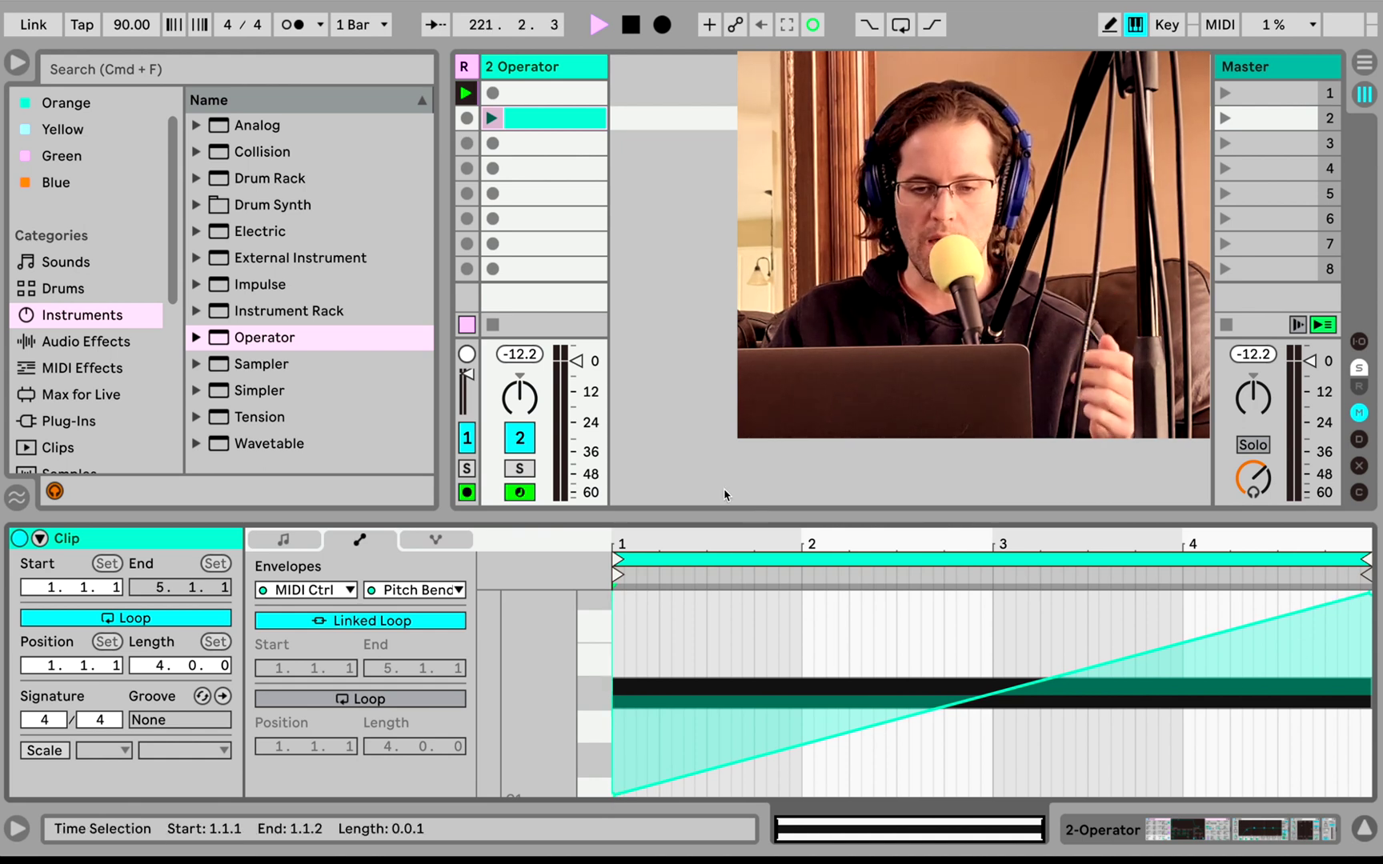
pyautogui.click(492, 119)
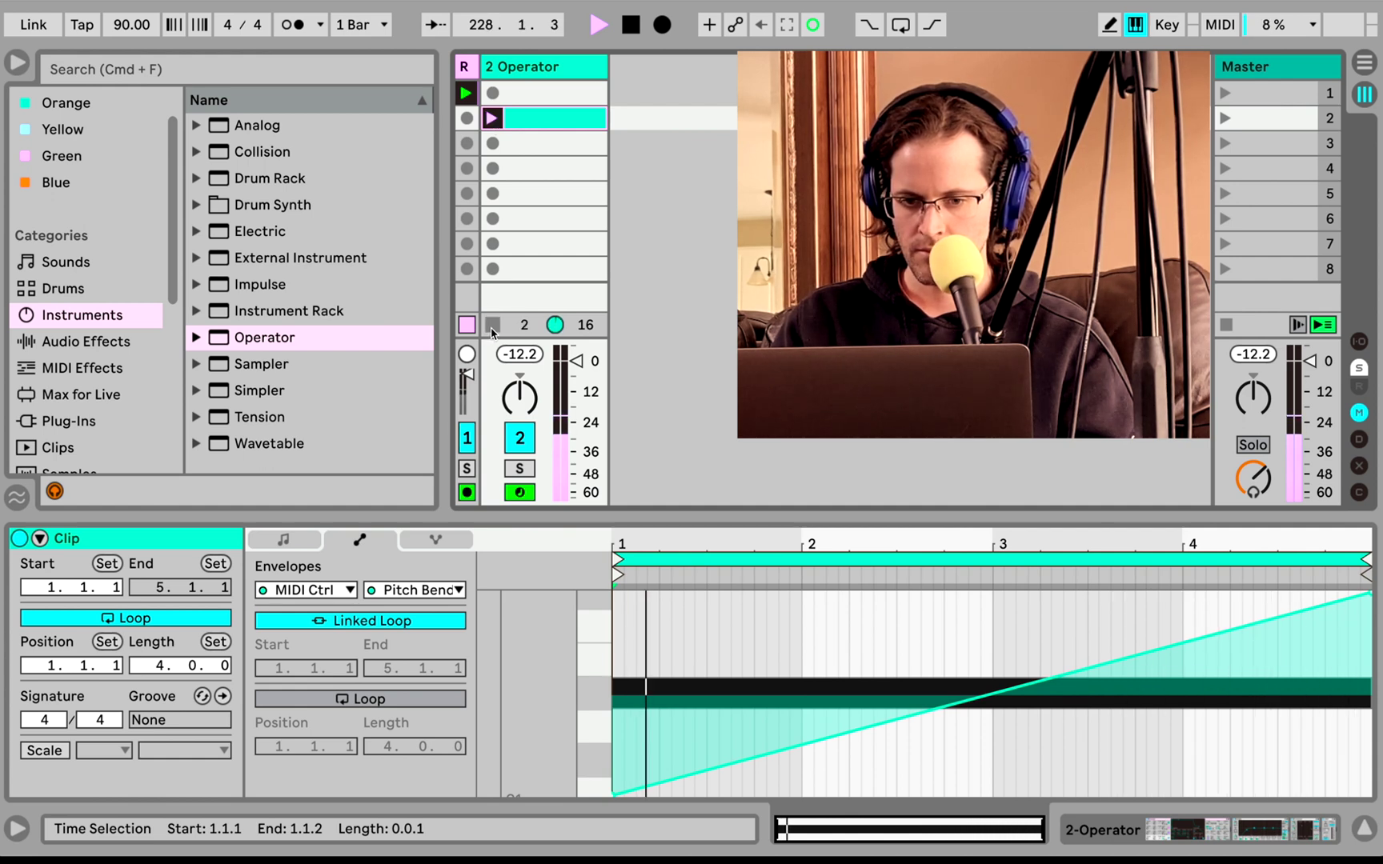
pyautogui.click(615, 795)
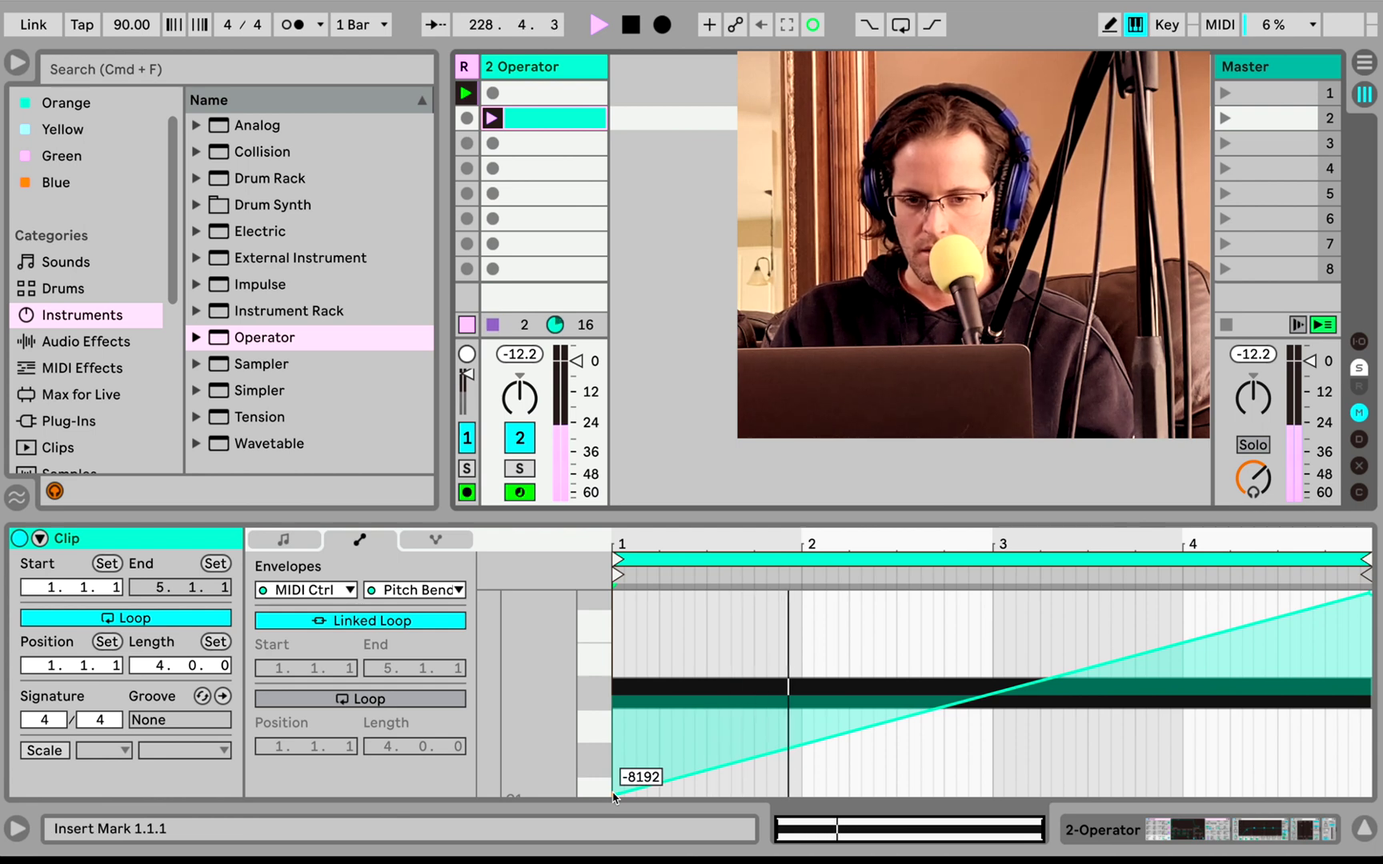
# - Bring the pitch bend ramp's starting point at 1.1.1 back up to 0
pyautogui.moveTo(615, 798); pyautogui.dragTo(637, 711)
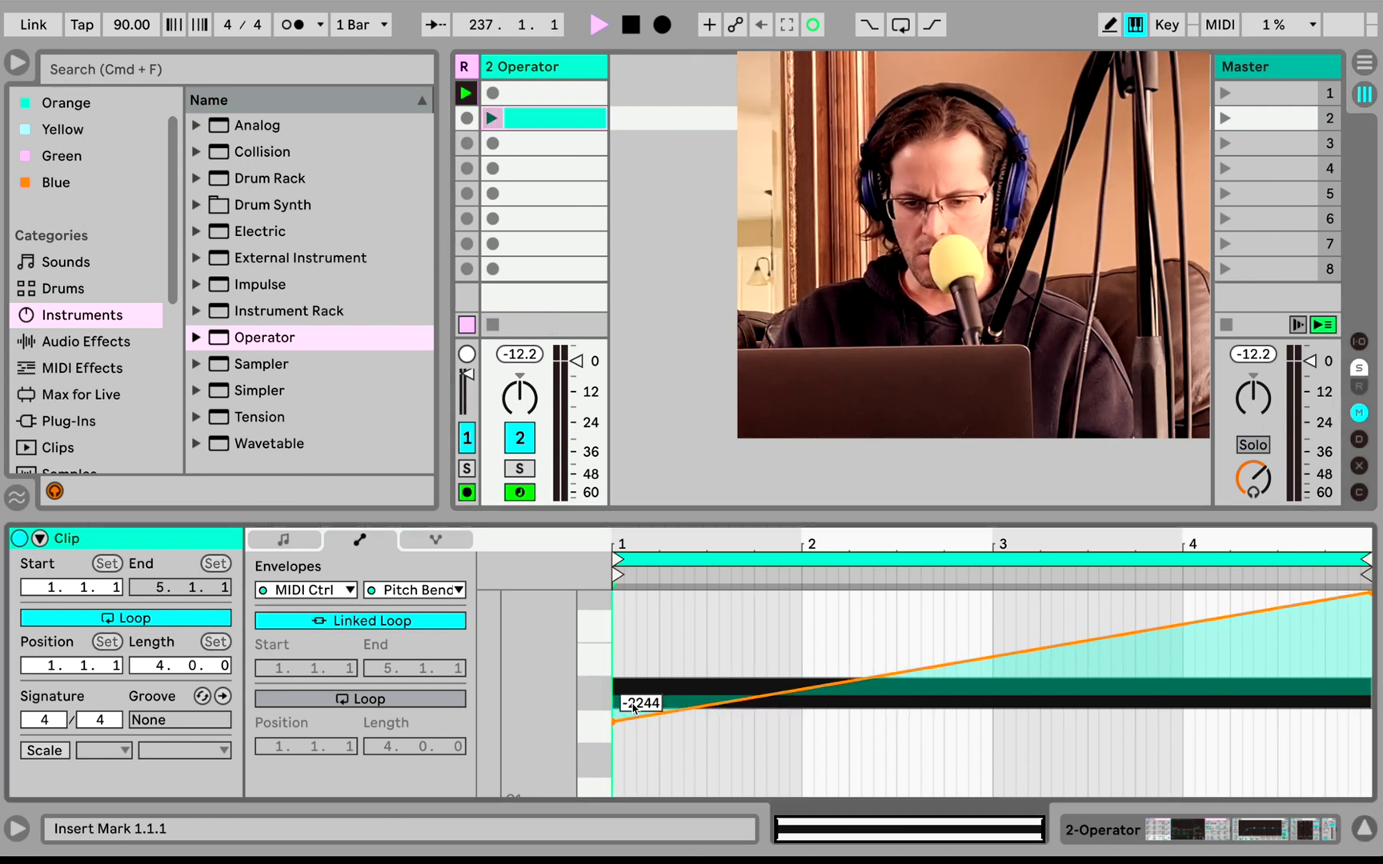
pyautogui.rightClick(634, 708)
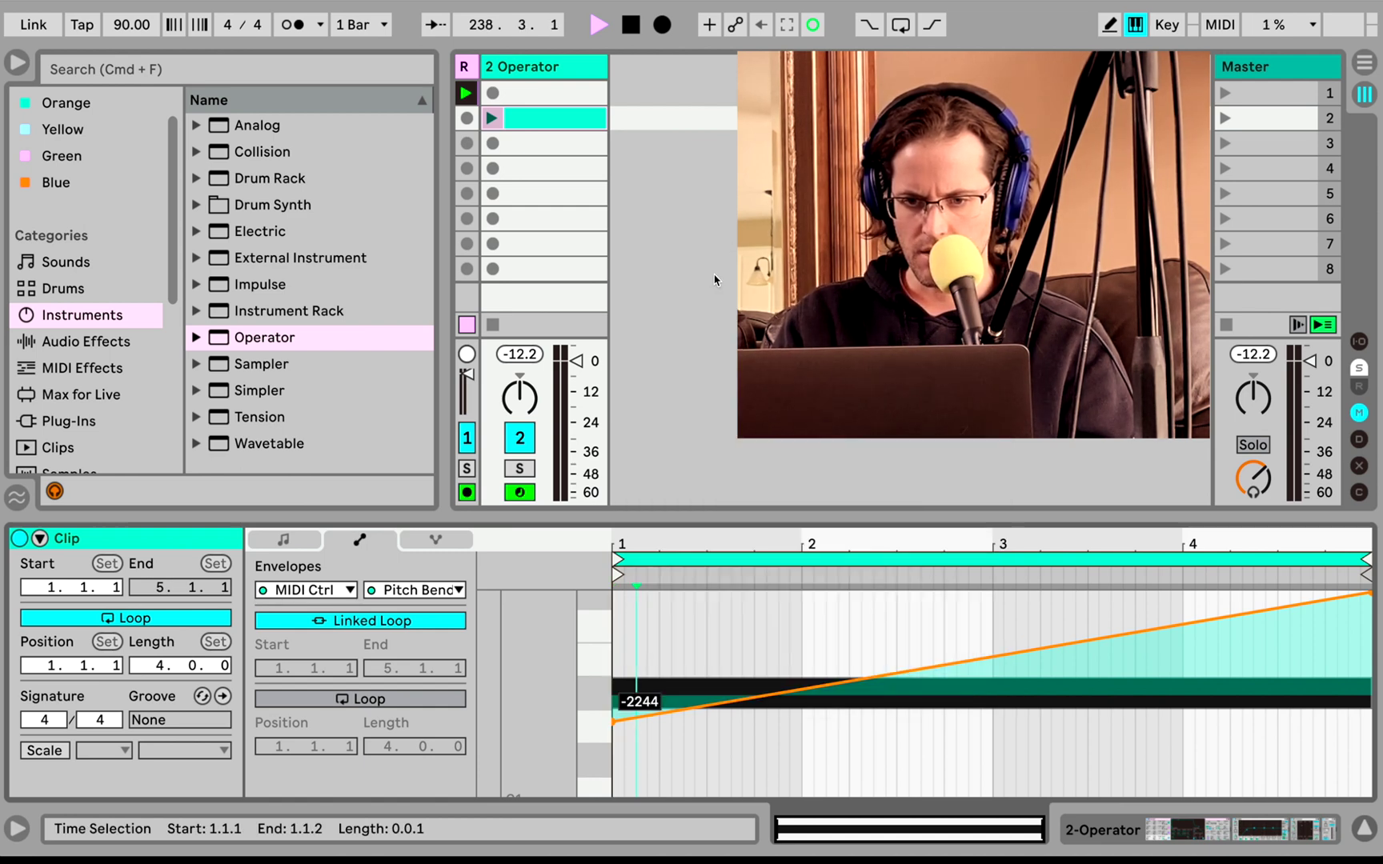
pyautogui.click(715, 276)
pyautogui.write('0')
pyautogui.press('Return')
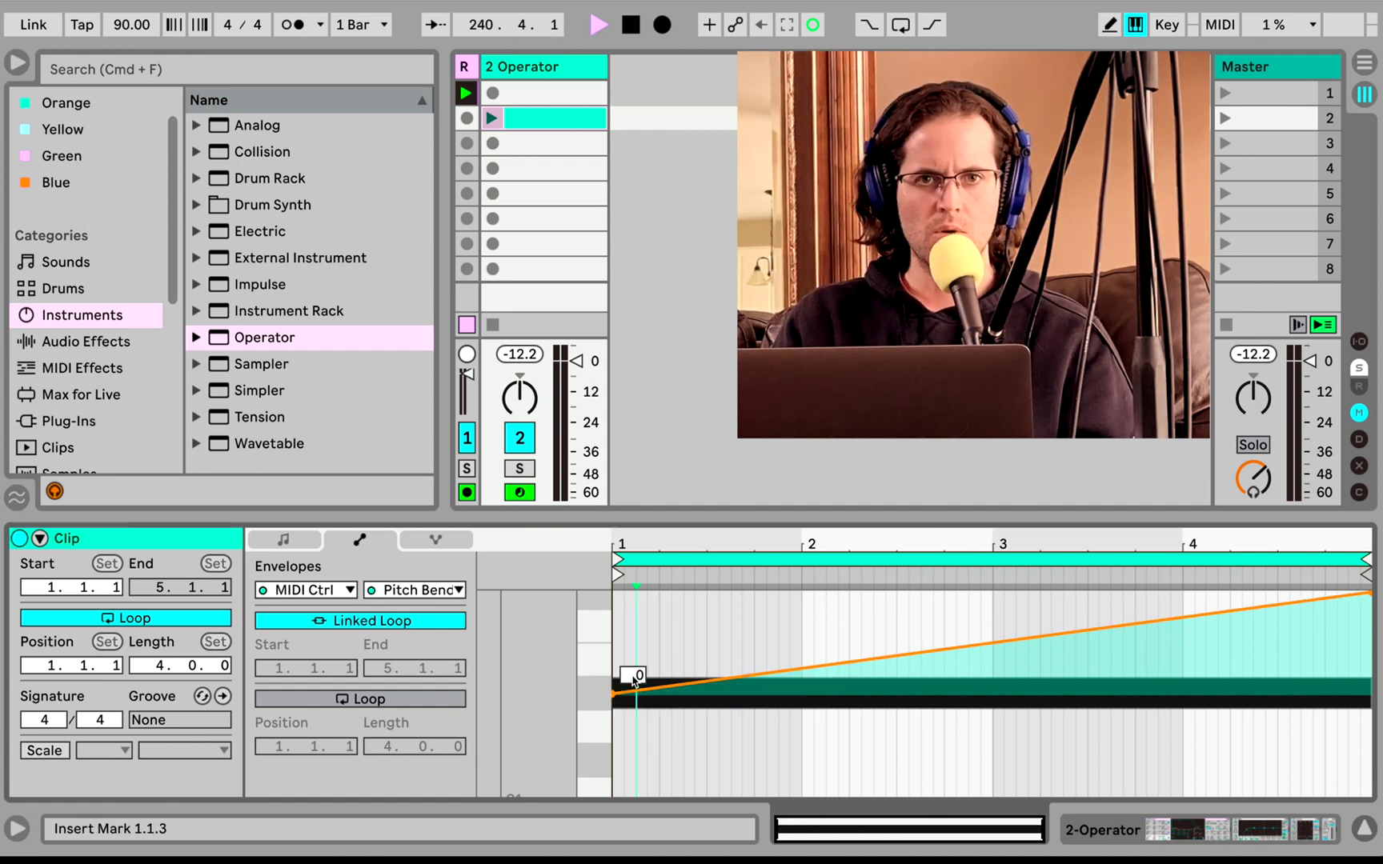
pyautogui.click(634, 681)
# - Review Operator's pitch bend range in the device settings, and return to the clip's MIDI Ctrl Pitch Bend envelope
pyautogui.hotkey('shift', 'Tab')
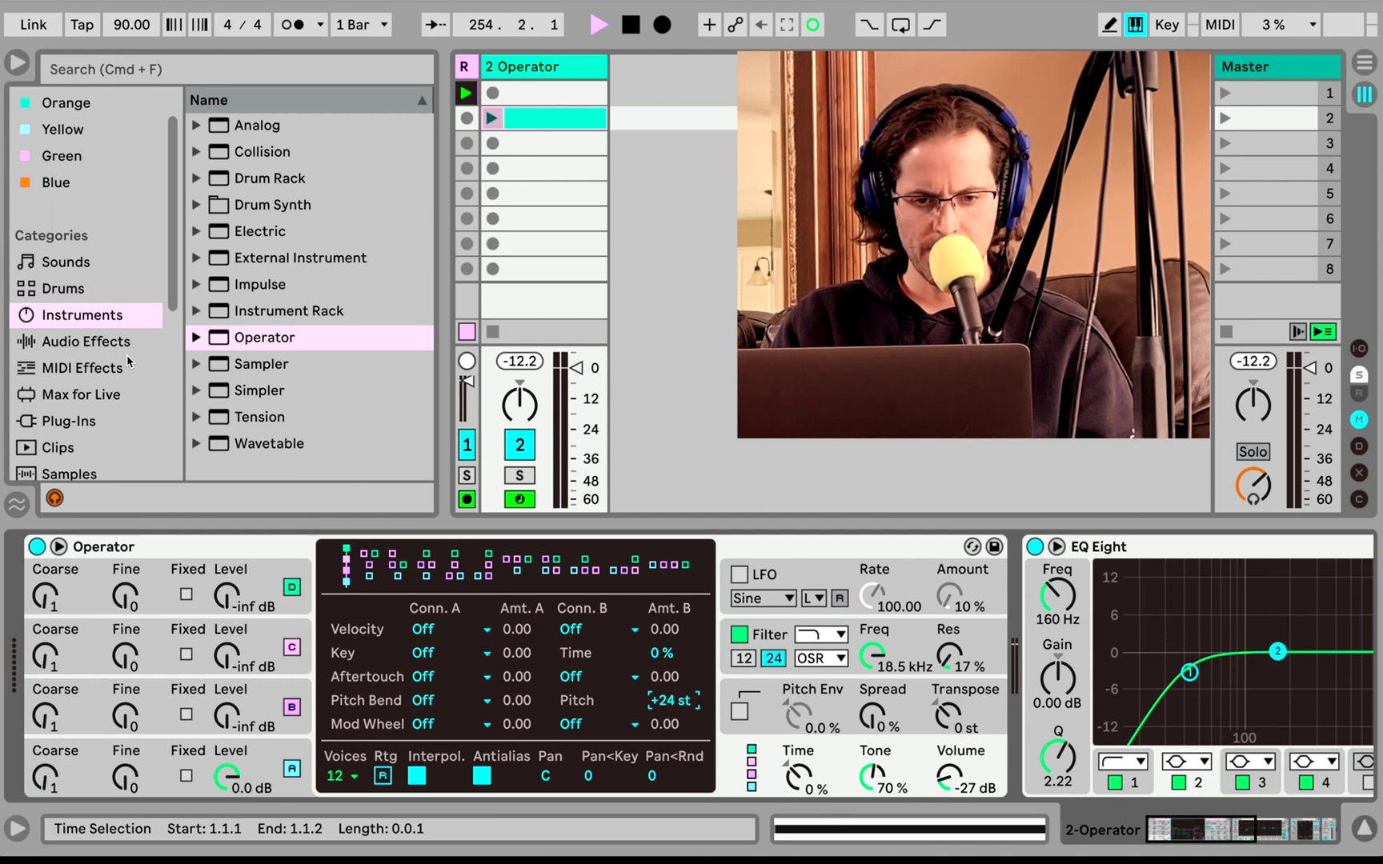
pyautogui.doubleClick(563, 126)
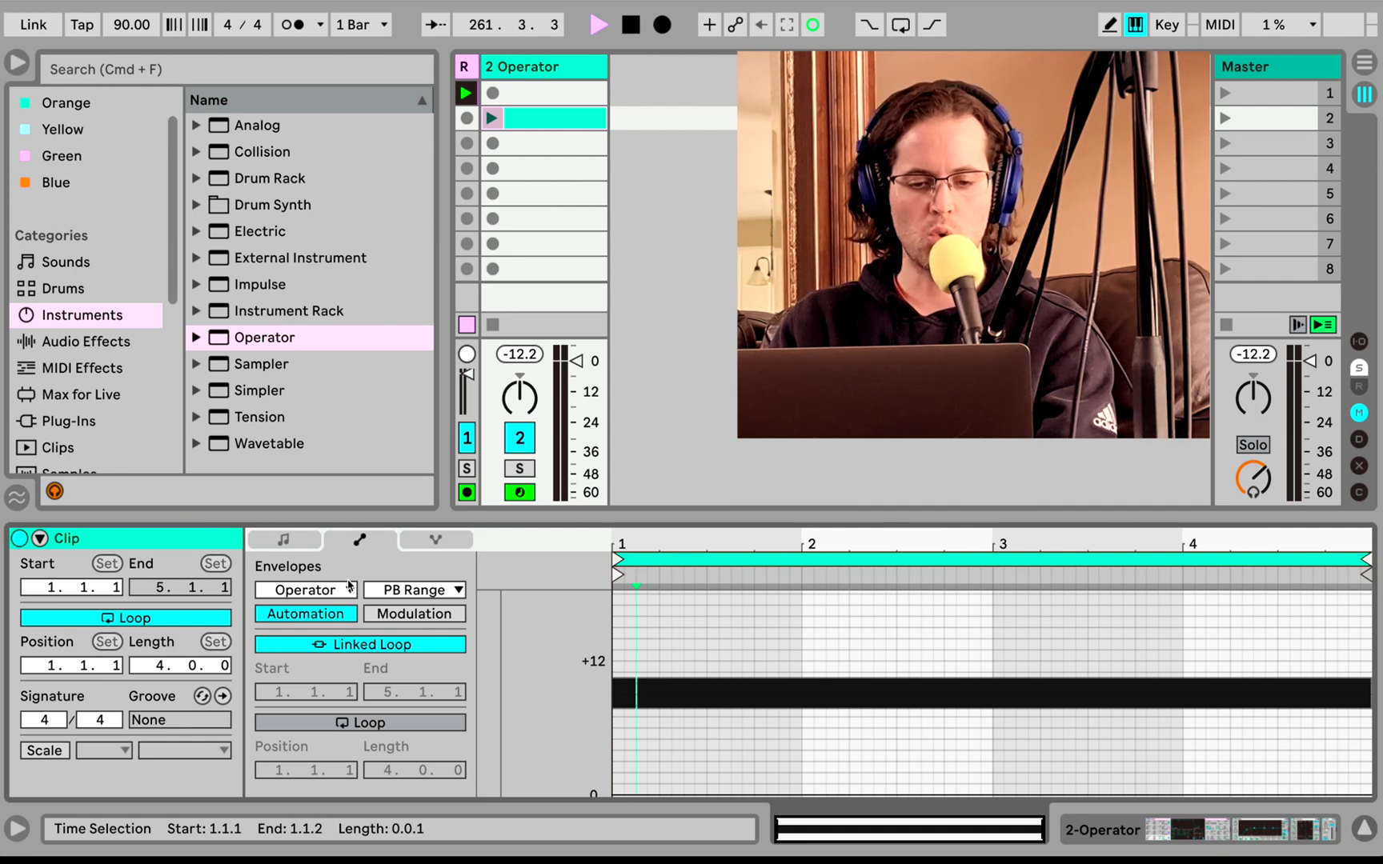
pyautogui.click(352, 591)
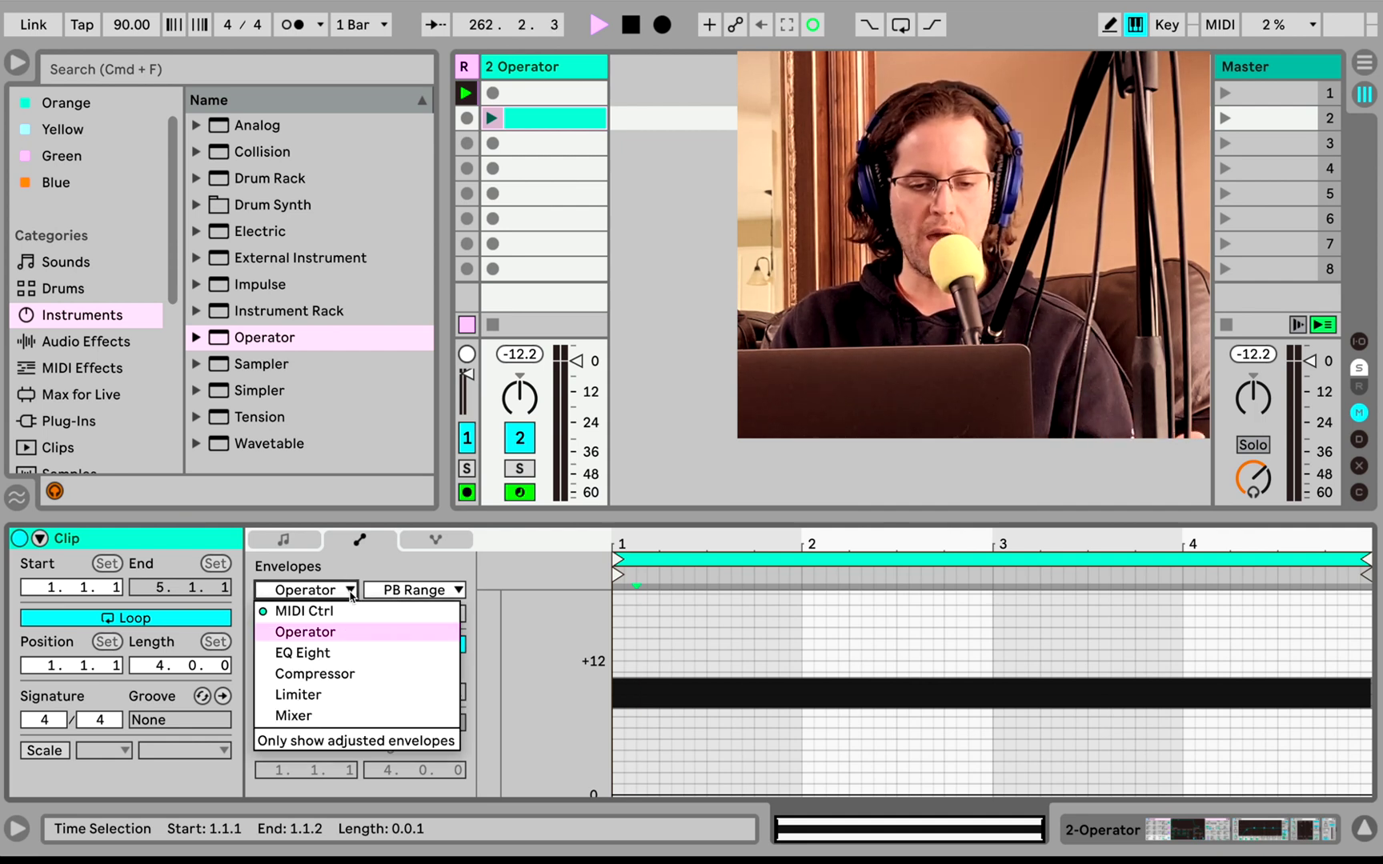
pyautogui.click(349, 611)
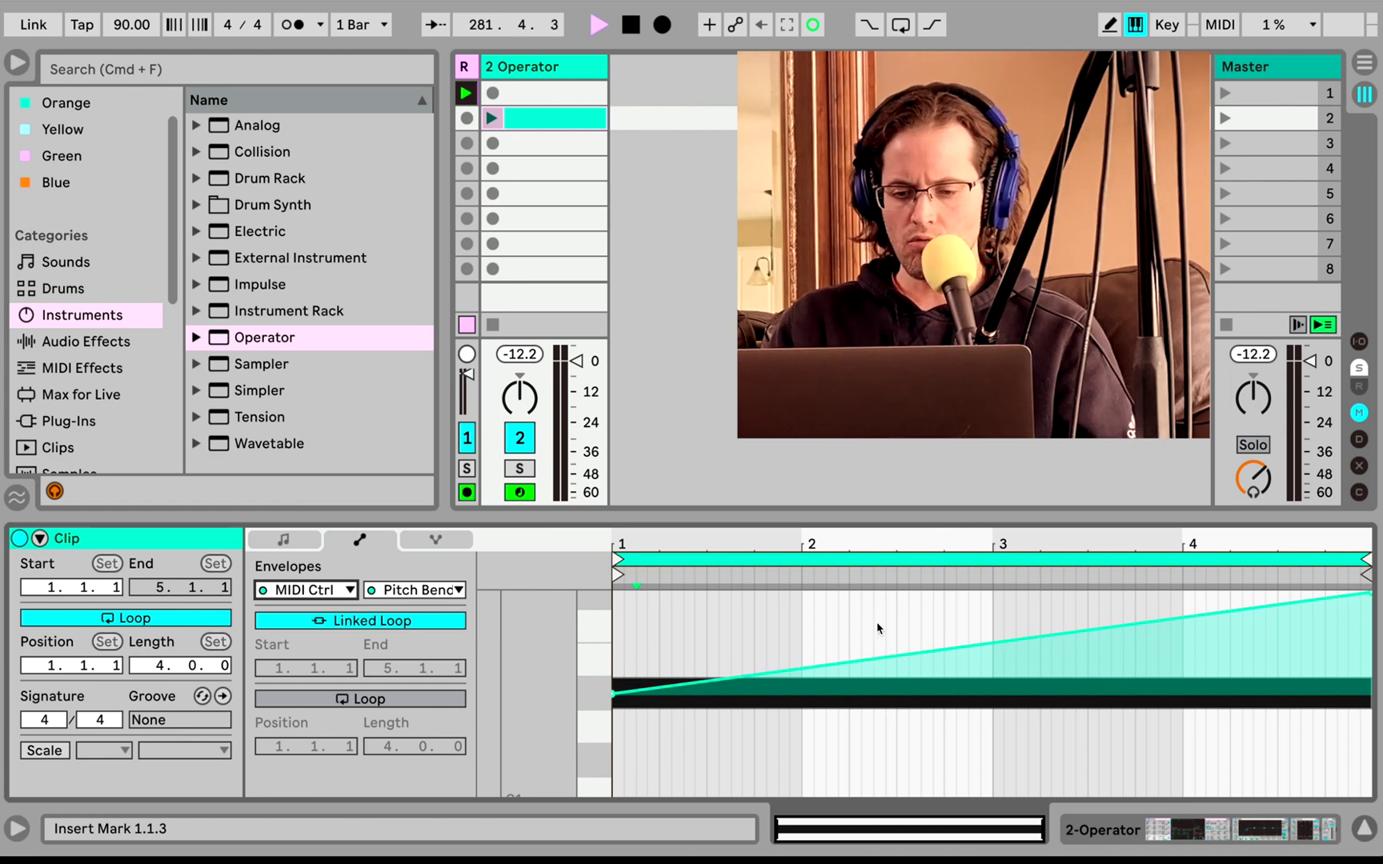
# - Bend the pitch bend ramp into a slight downward-sagging curve, and undo the change
pyautogui.moveTo(992, 643)
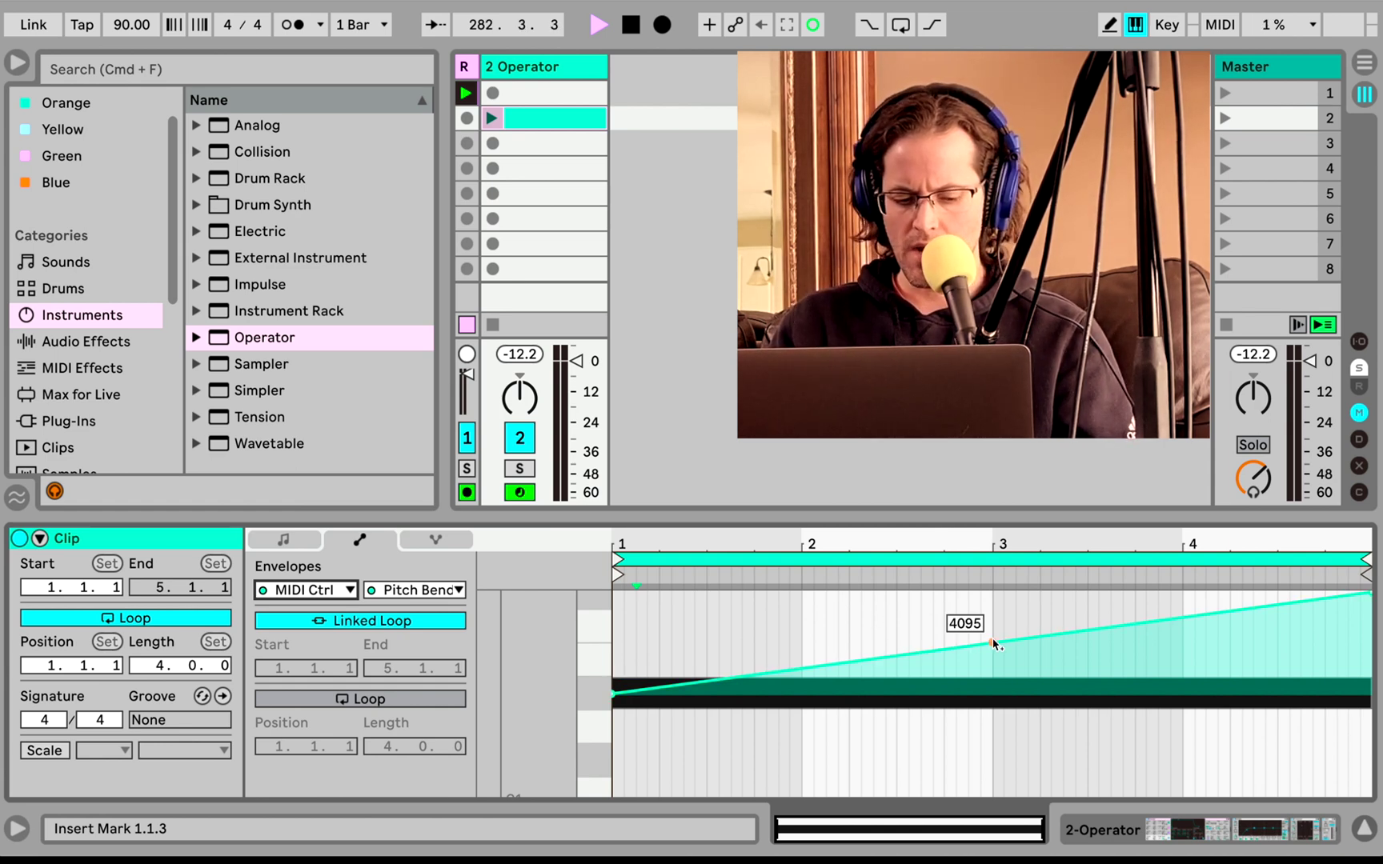
pyautogui.click(992, 644)
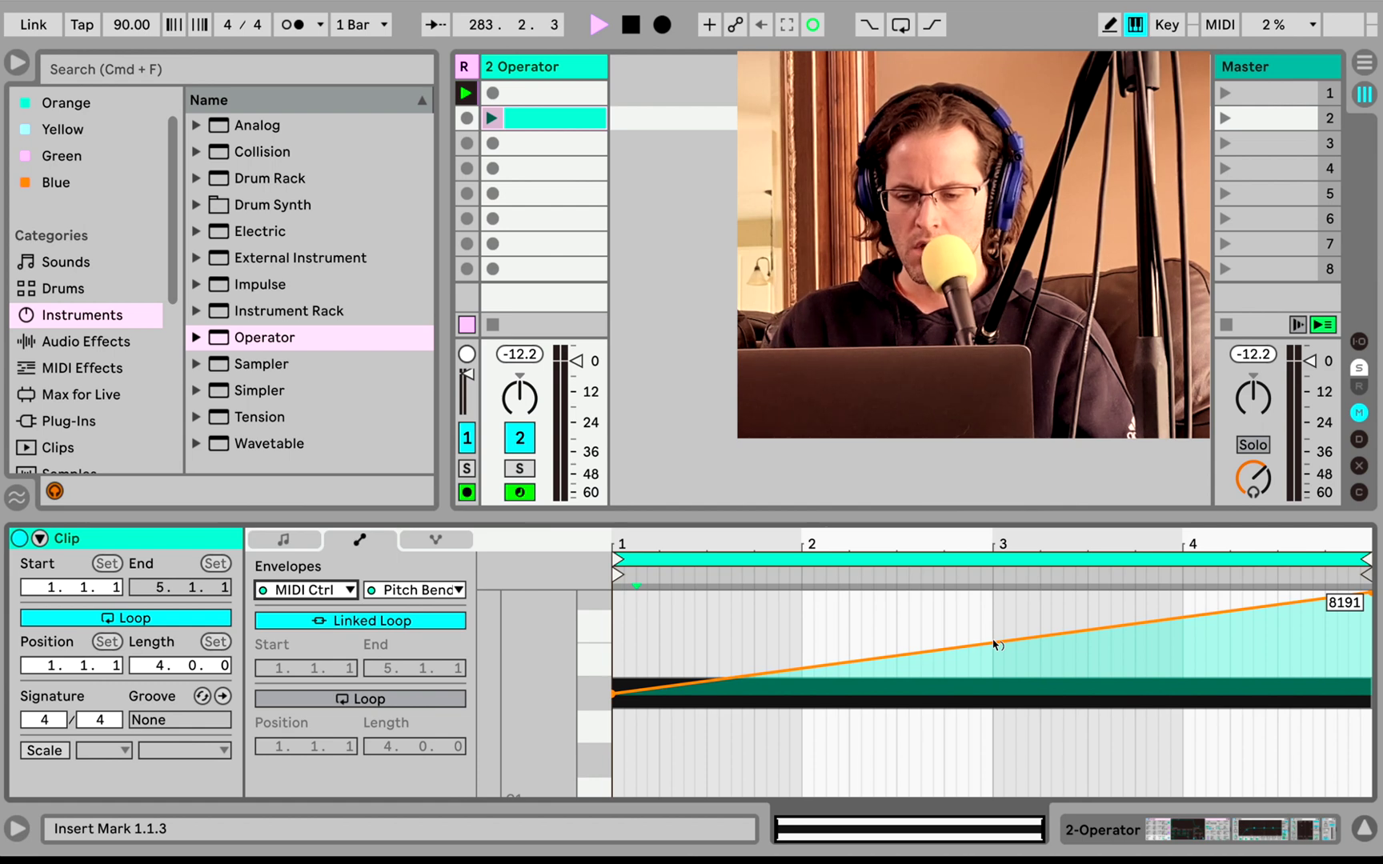
pyautogui.moveTo(994, 645)
pyautogui.mouseDown()
pyautogui.moveTo(994, 690)
pyautogui.moveTo(994, 610)
pyautogui.moveTo(994, 685)
pyautogui.moveTo(995, 658)
pyautogui.mouseUp()
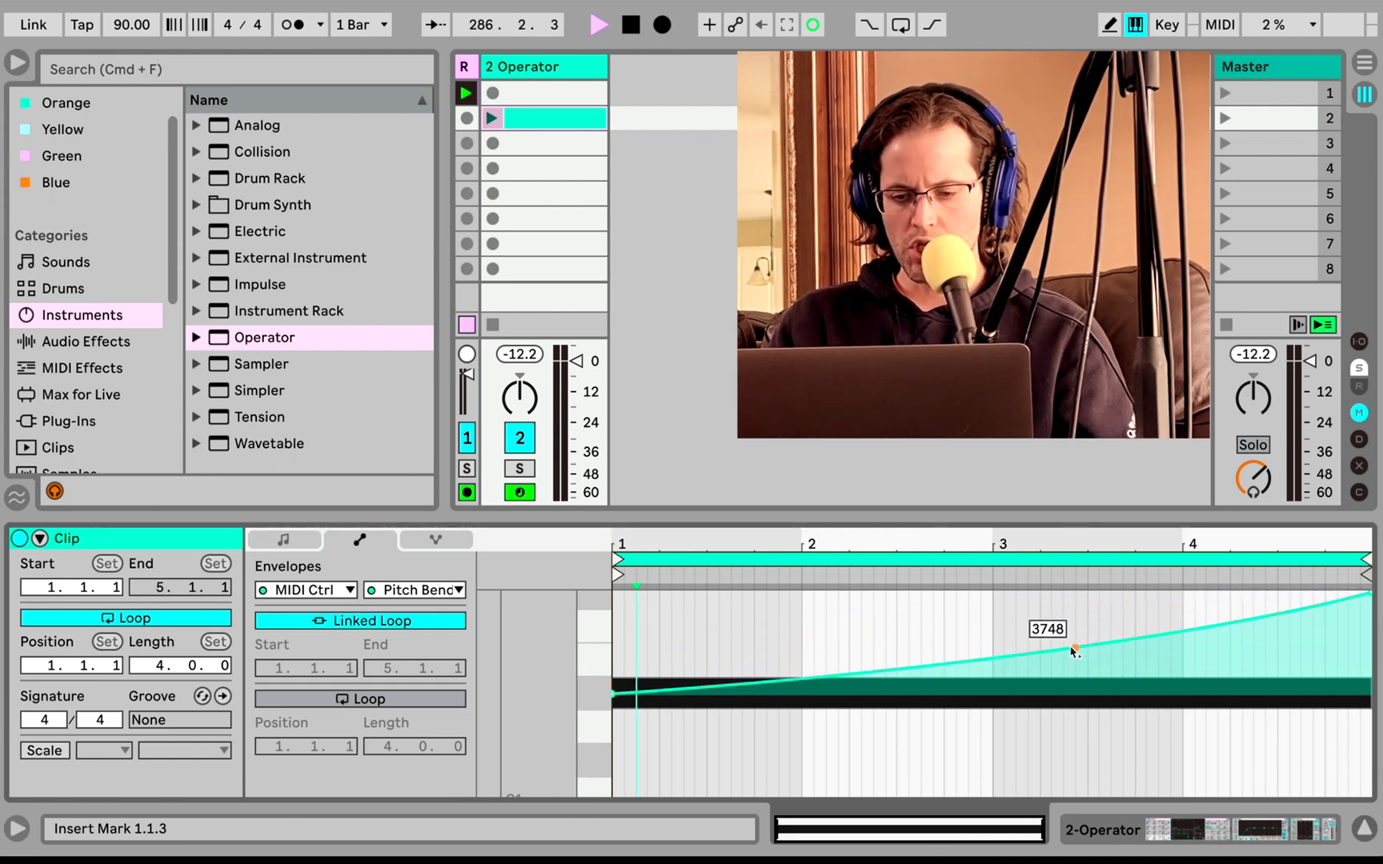
pyautogui.press('super+z')
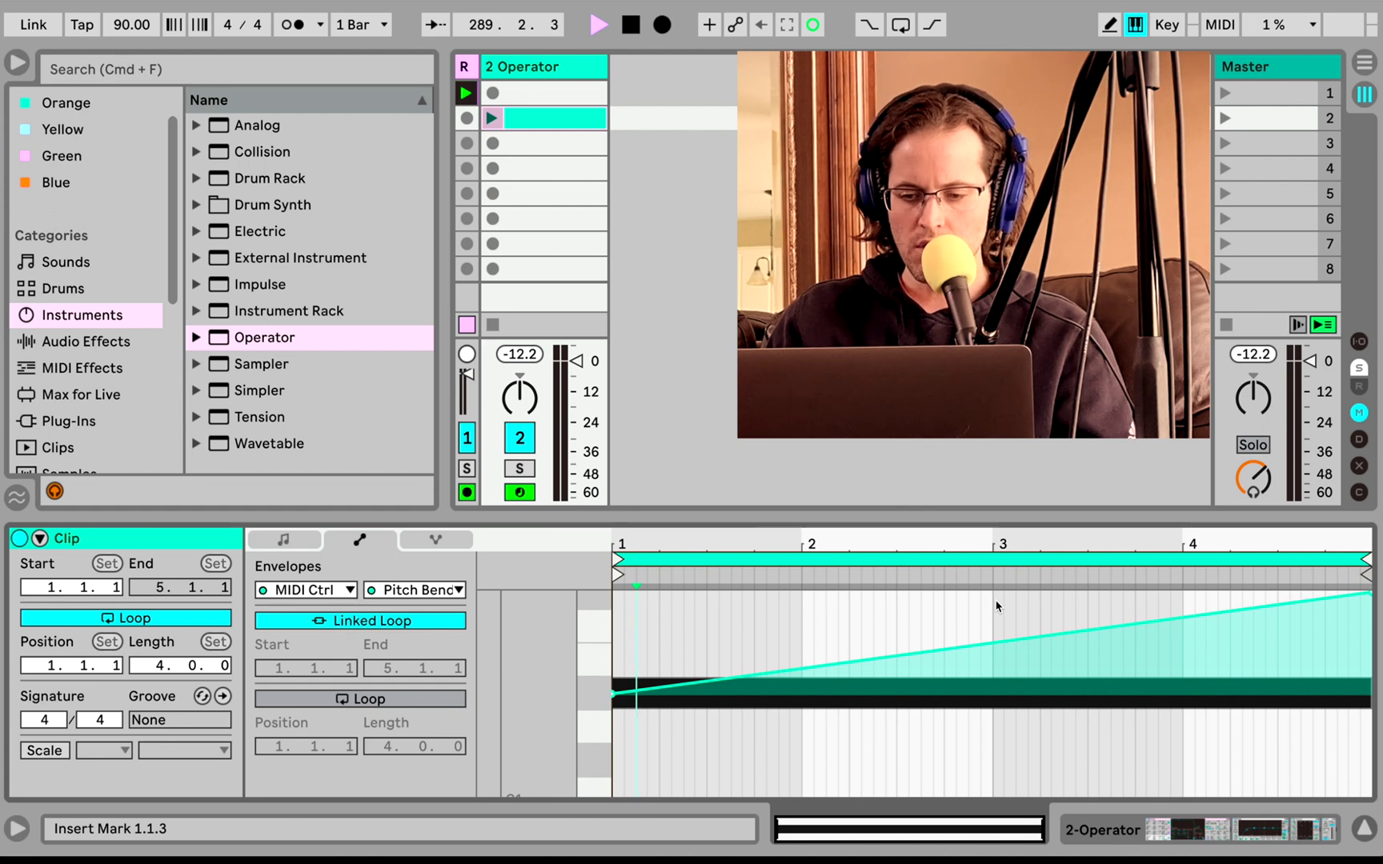
# - Insert a triangle shape into the pitch bend envelope from 3.2.3 to 5.1.1, audition the clip, and undo the shape
pyautogui.moveTo(1065, 605); pyautogui.dragTo(1372, 615)
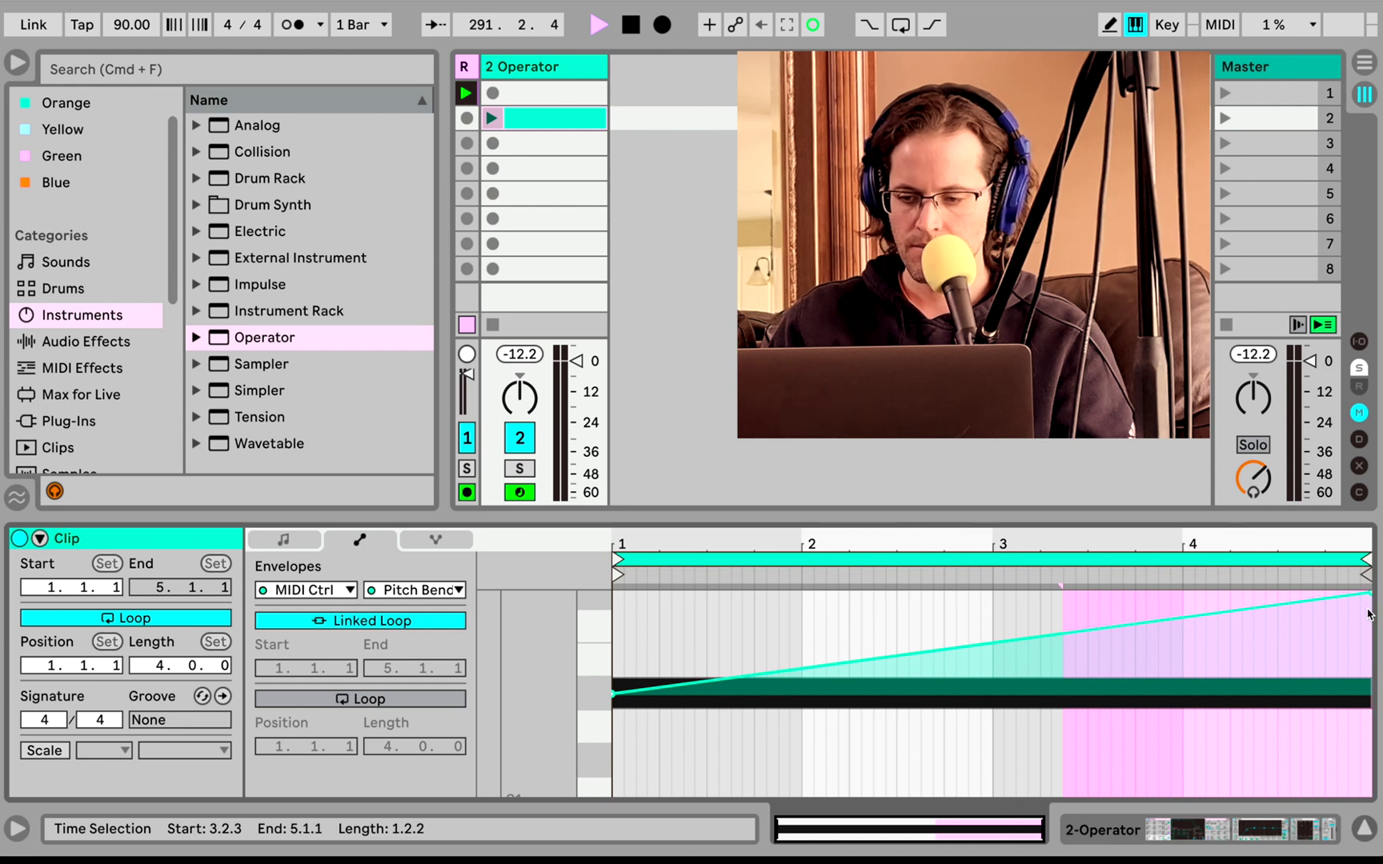
pyautogui.rightClick(1188, 663)
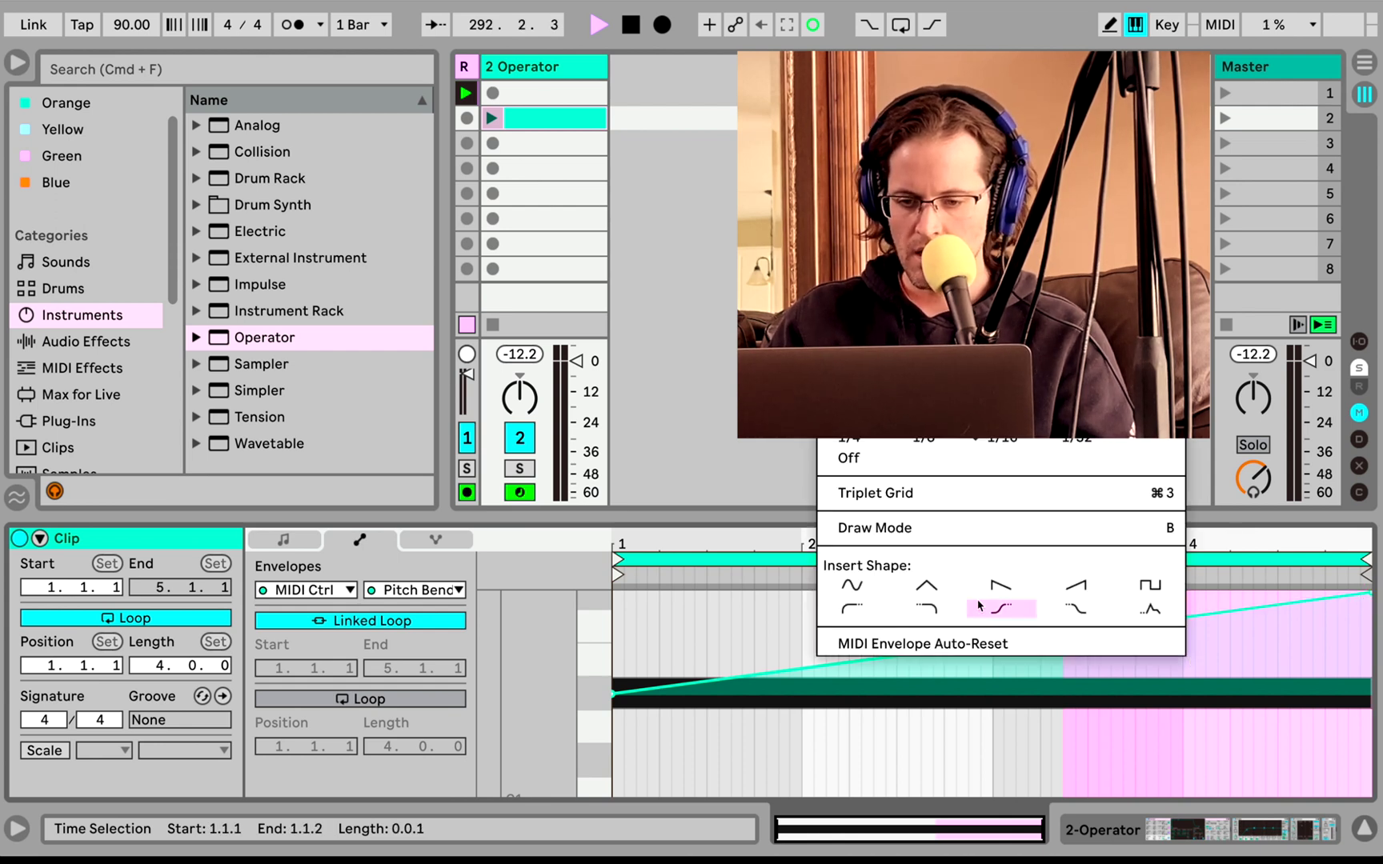
pyautogui.click(927, 587)
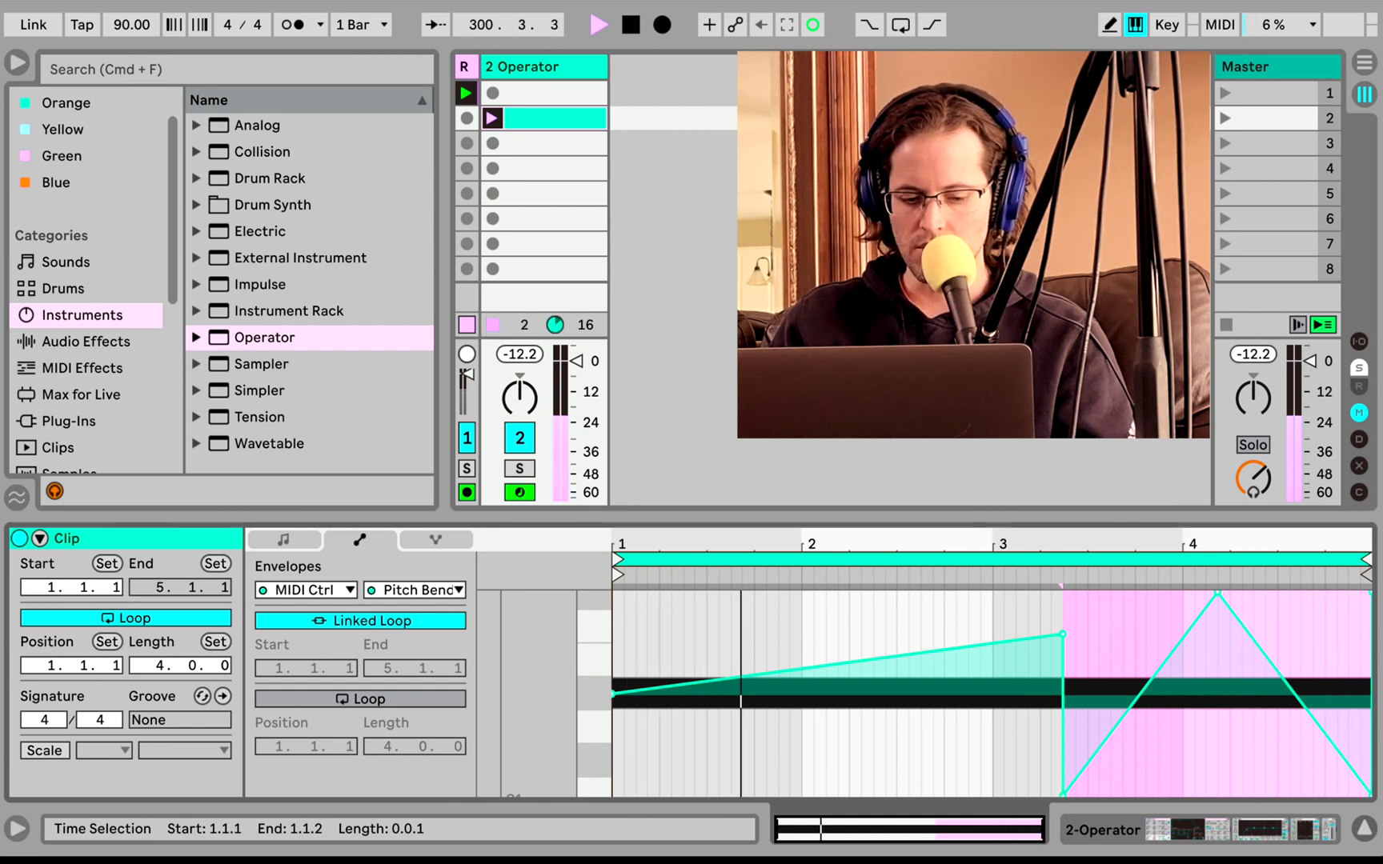
pyautogui.press('super+z')
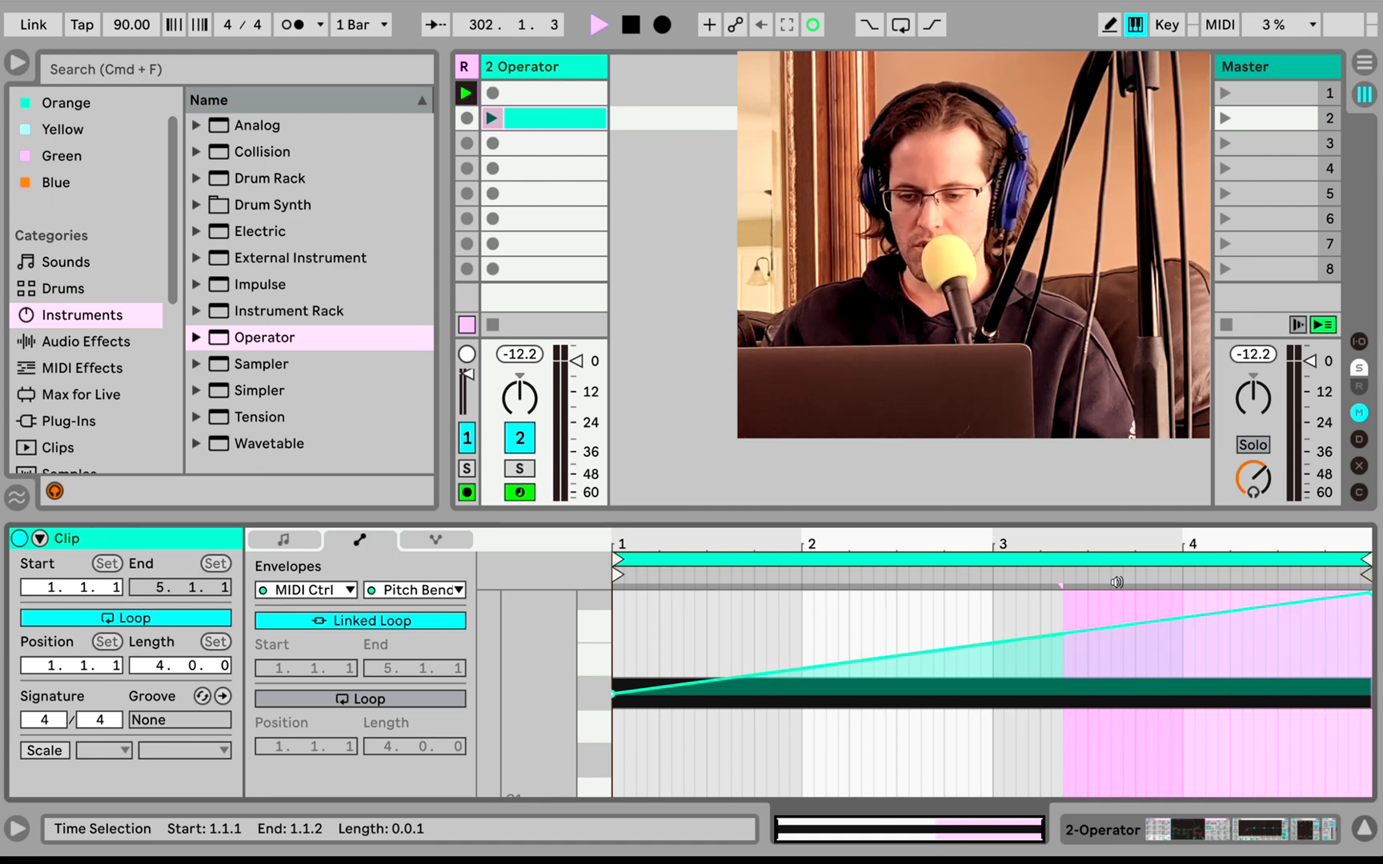
# - Insert a sine shape into the pitch bend envelope from 3.2.1 to 3.2.2
pyautogui.rightClick(1113, 645)
pyautogui.click(984, 678)
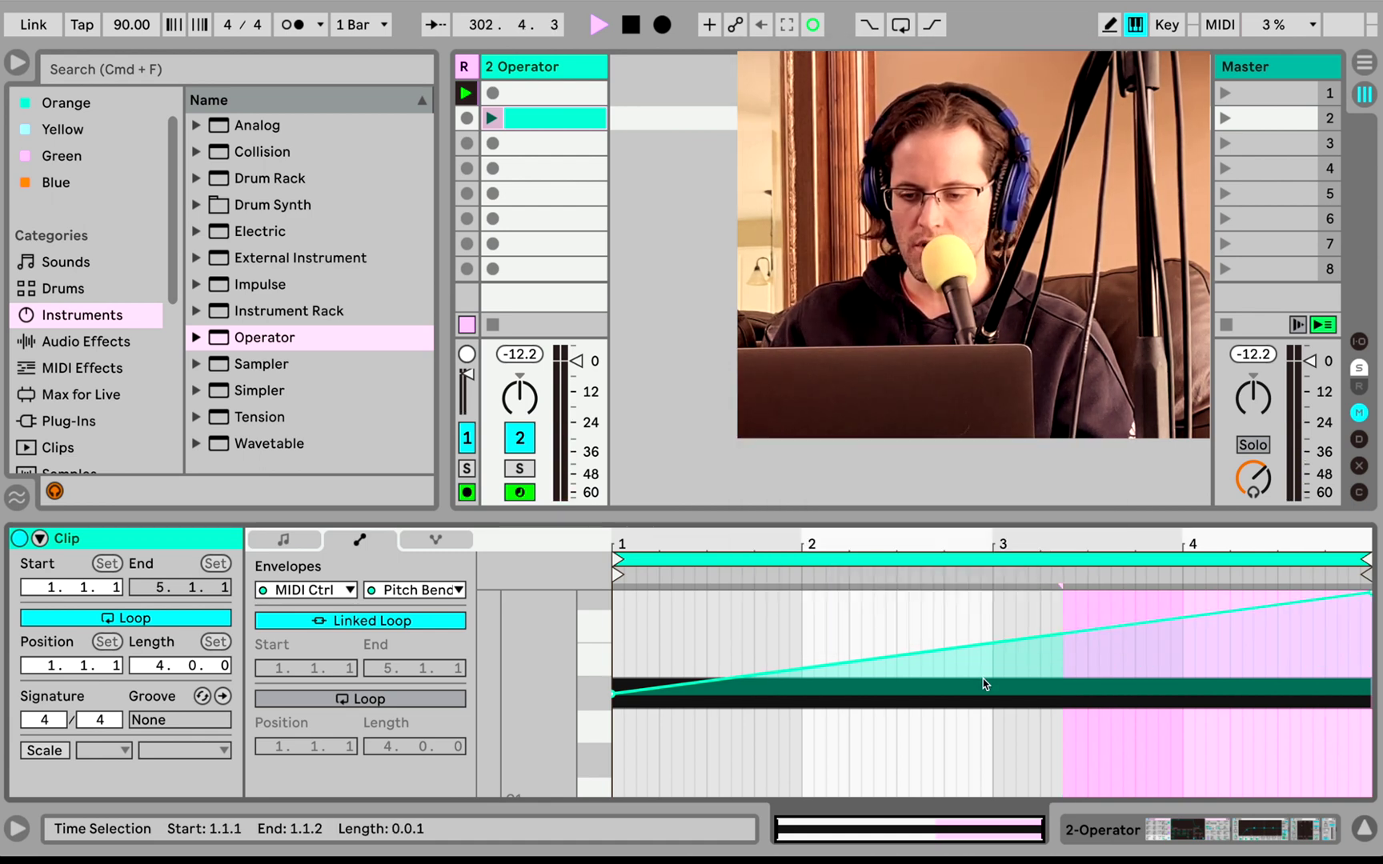
pyautogui.moveTo(1040, 613); pyautogui.dragTo(1112, 609)
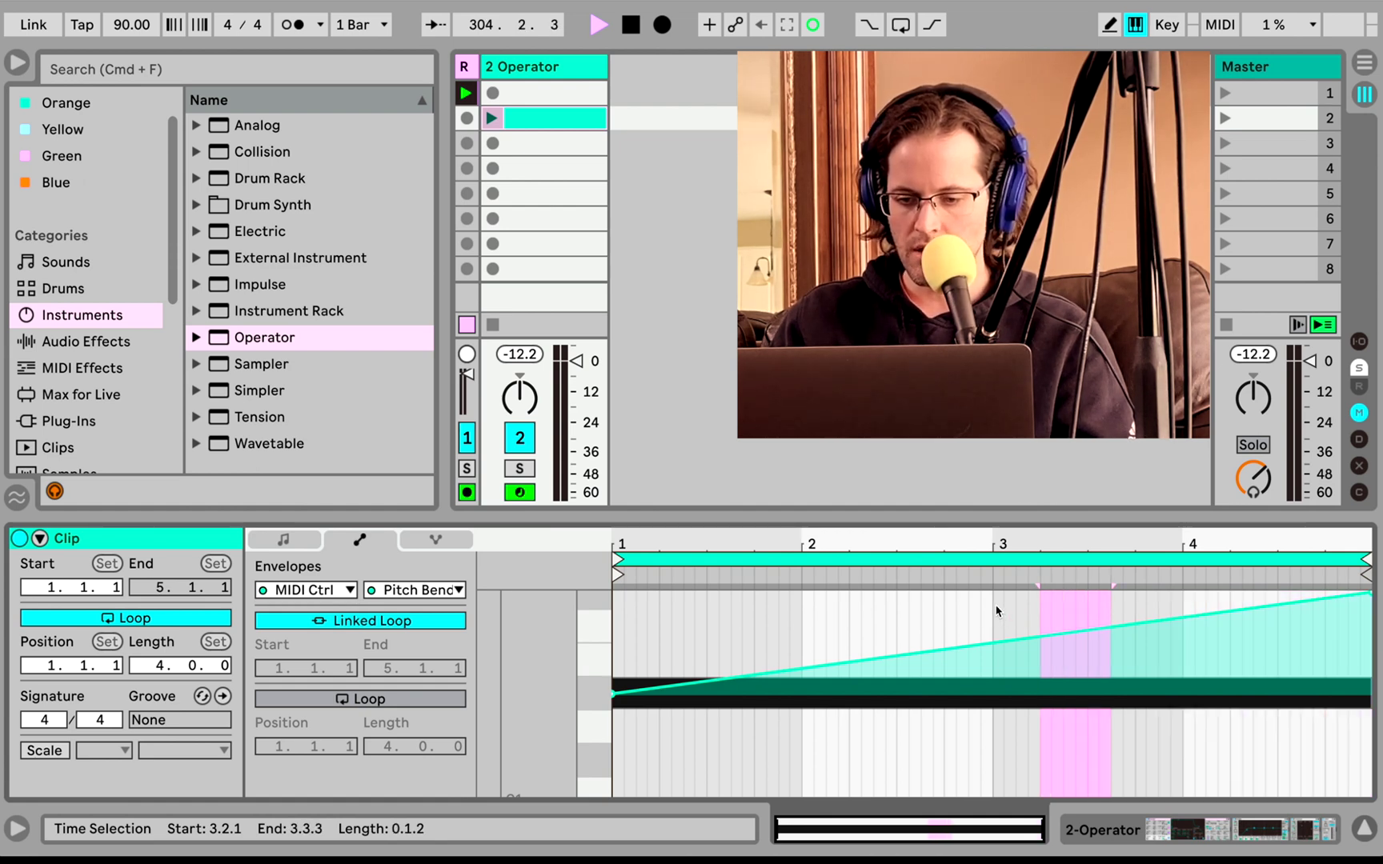
pyautogui.moveTo(994, 608); pyautogui.dragTo(1041, 612)
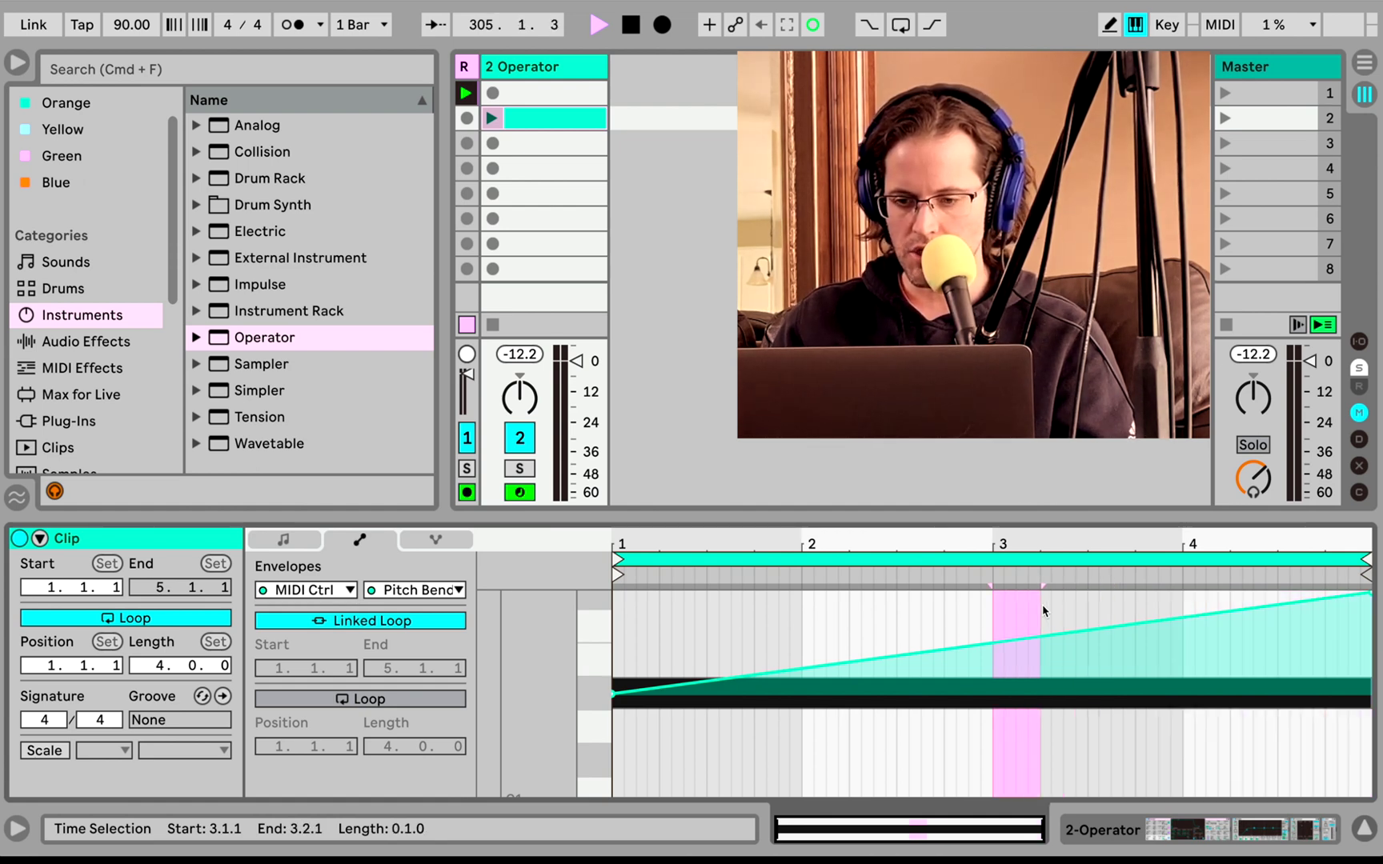
pyautogui.rightClick(1041, 605)
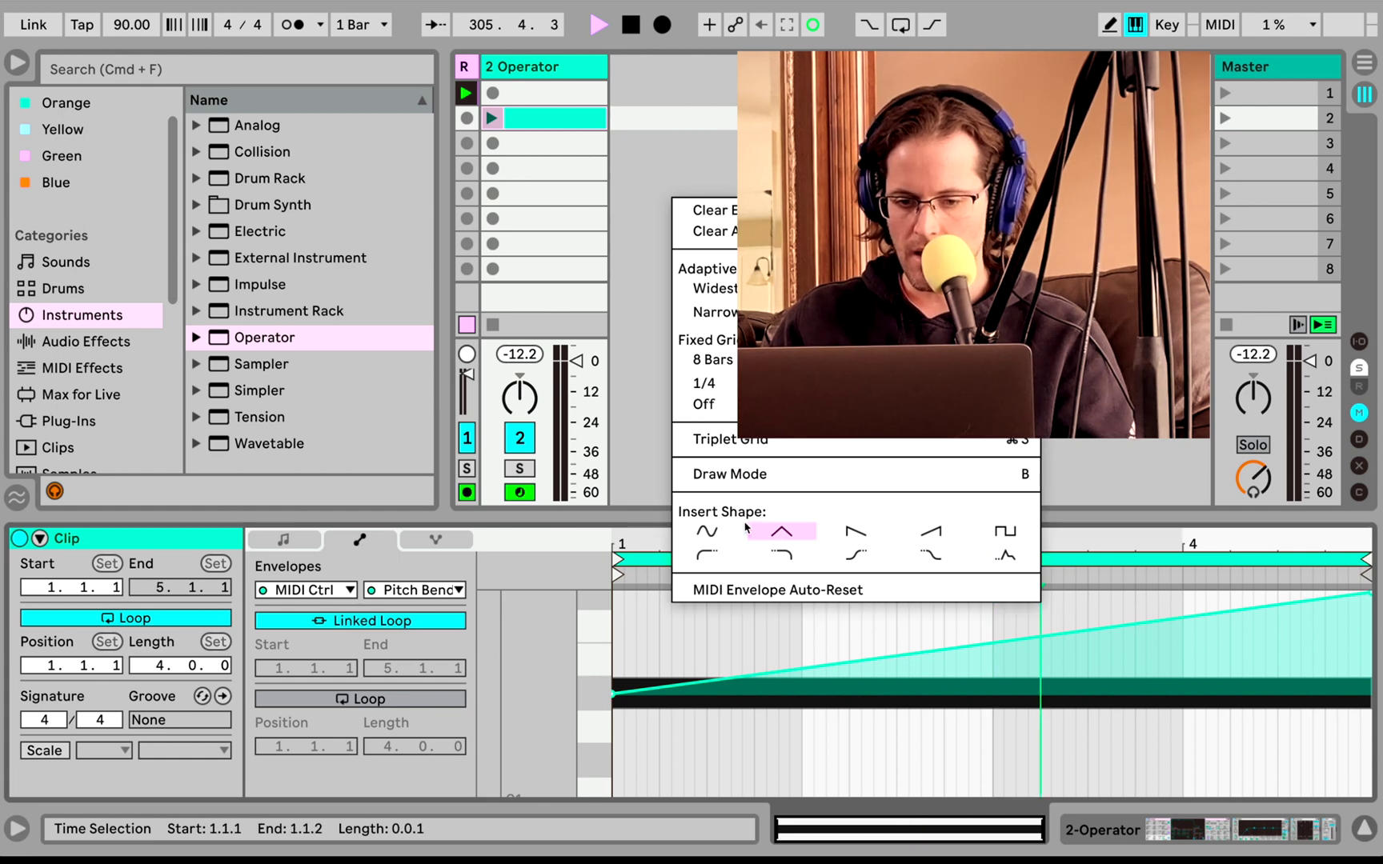
pyautogui.click(706, 532)
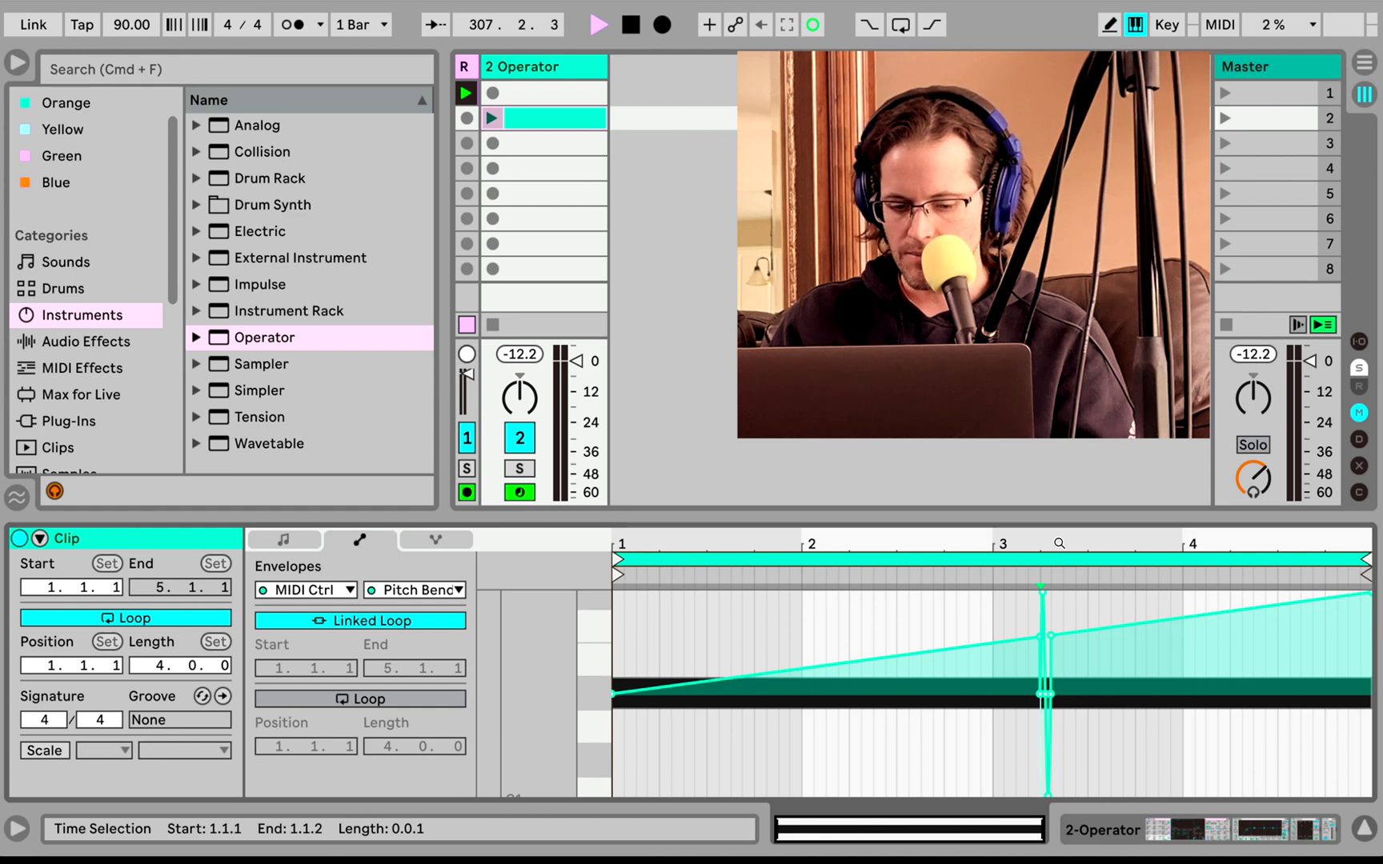
# - Select the inserted sine cycle and duplicate it three times so the cycles fill the envelope up to 3.3
pyautogui.moveTo(1060, 544); pyautogui.dragTo(1033, 558)
pyautogui.click(934, 624)
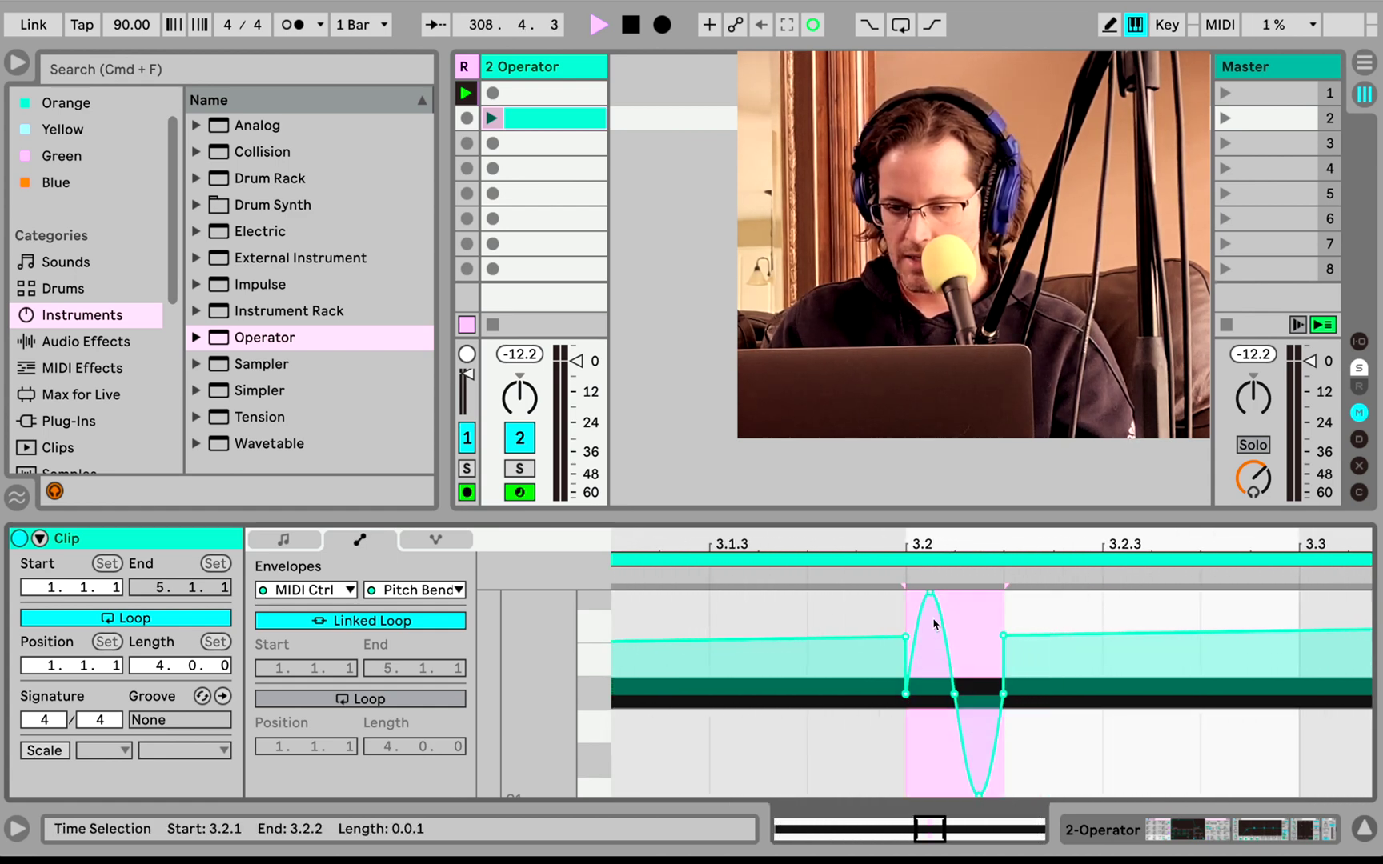
pyautogui.press('super+d')
pyautogui.press('super+d')
pyautogui.press('super+d')
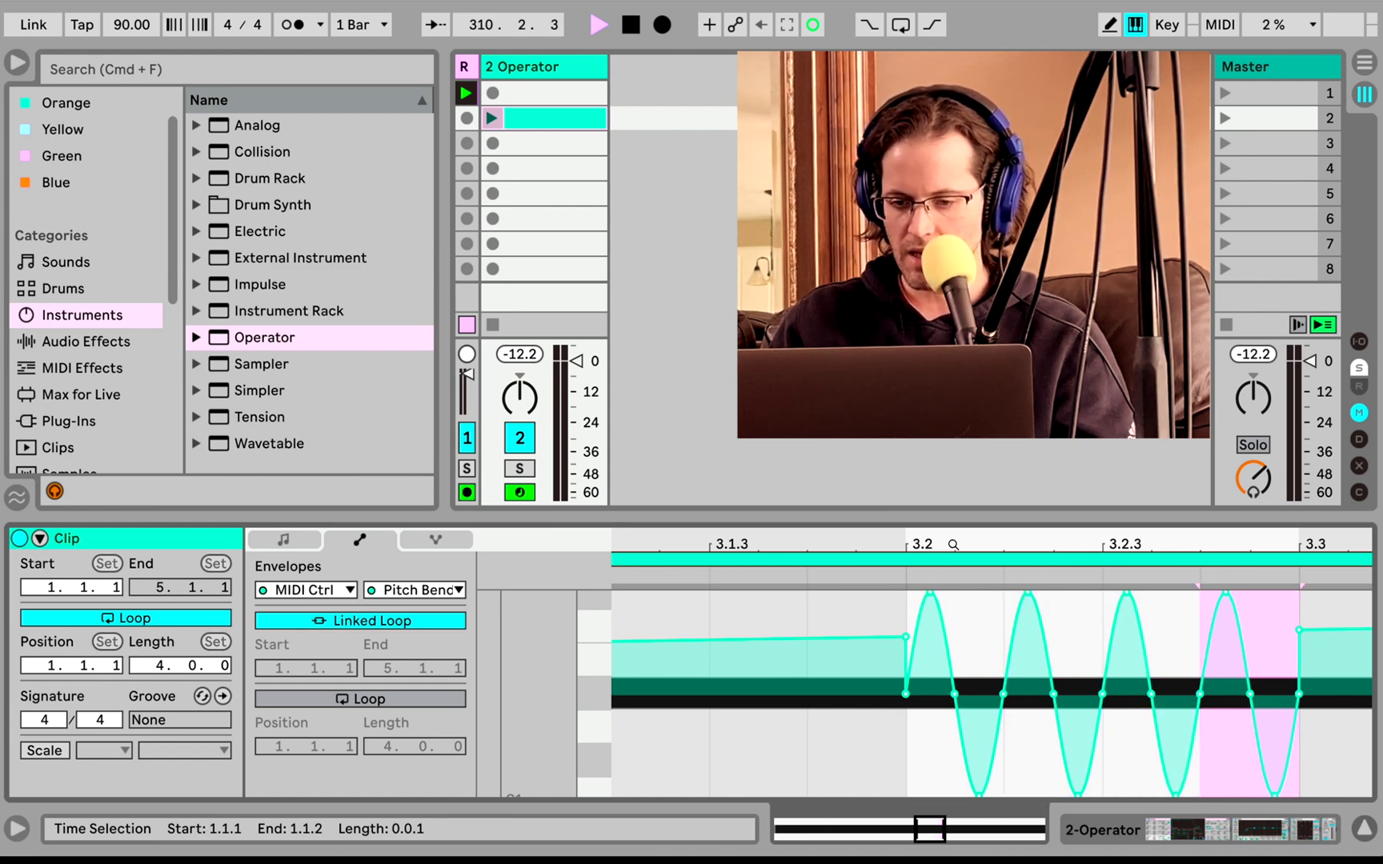
# - Audition the clip with the repeated sine cycles and open the pitch bend envelope's shape insertion options
pyautogui.moveTo(953, 546); pyautogui.dragTo(931, 483)
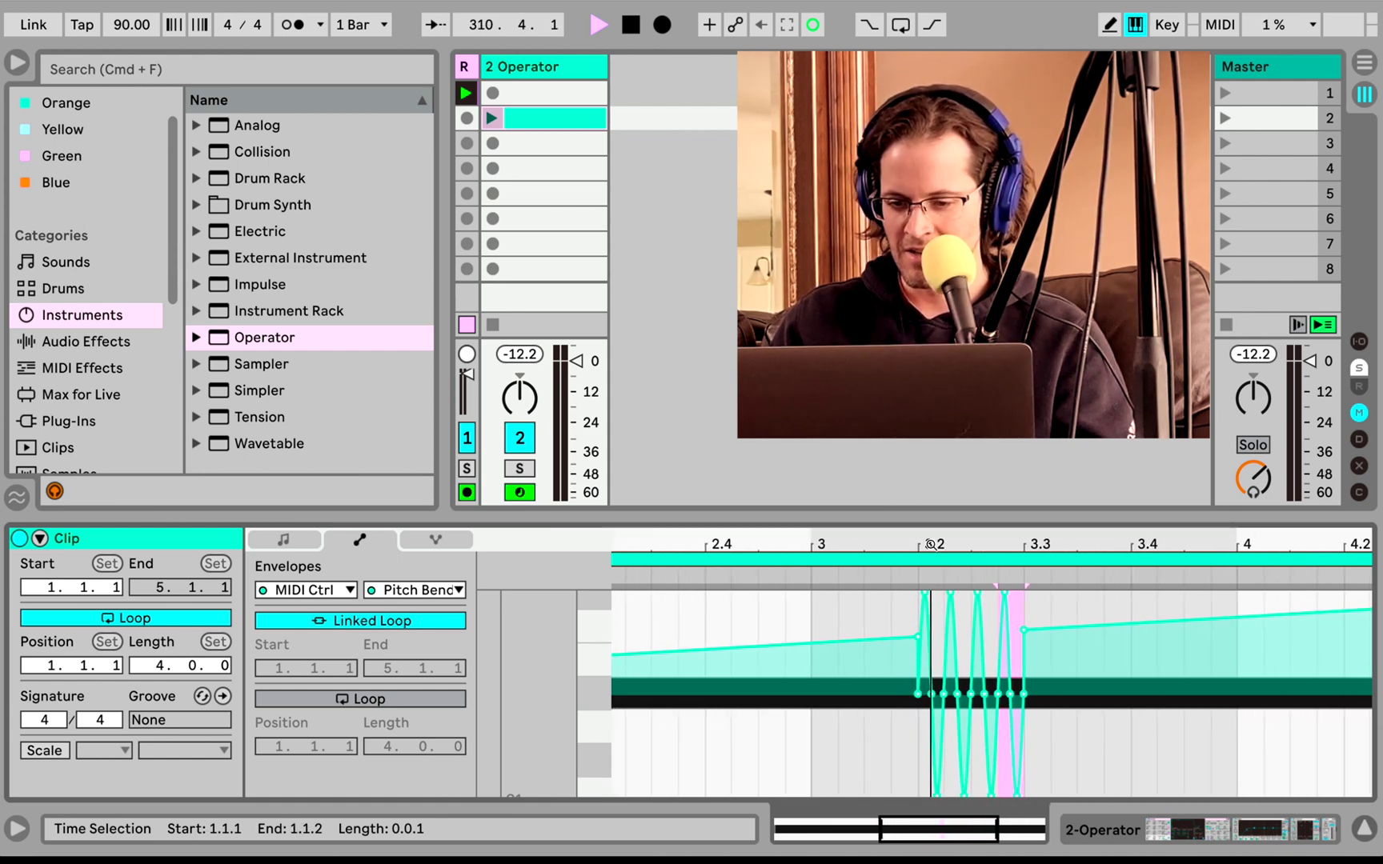
pyautogui.click(811, 575)
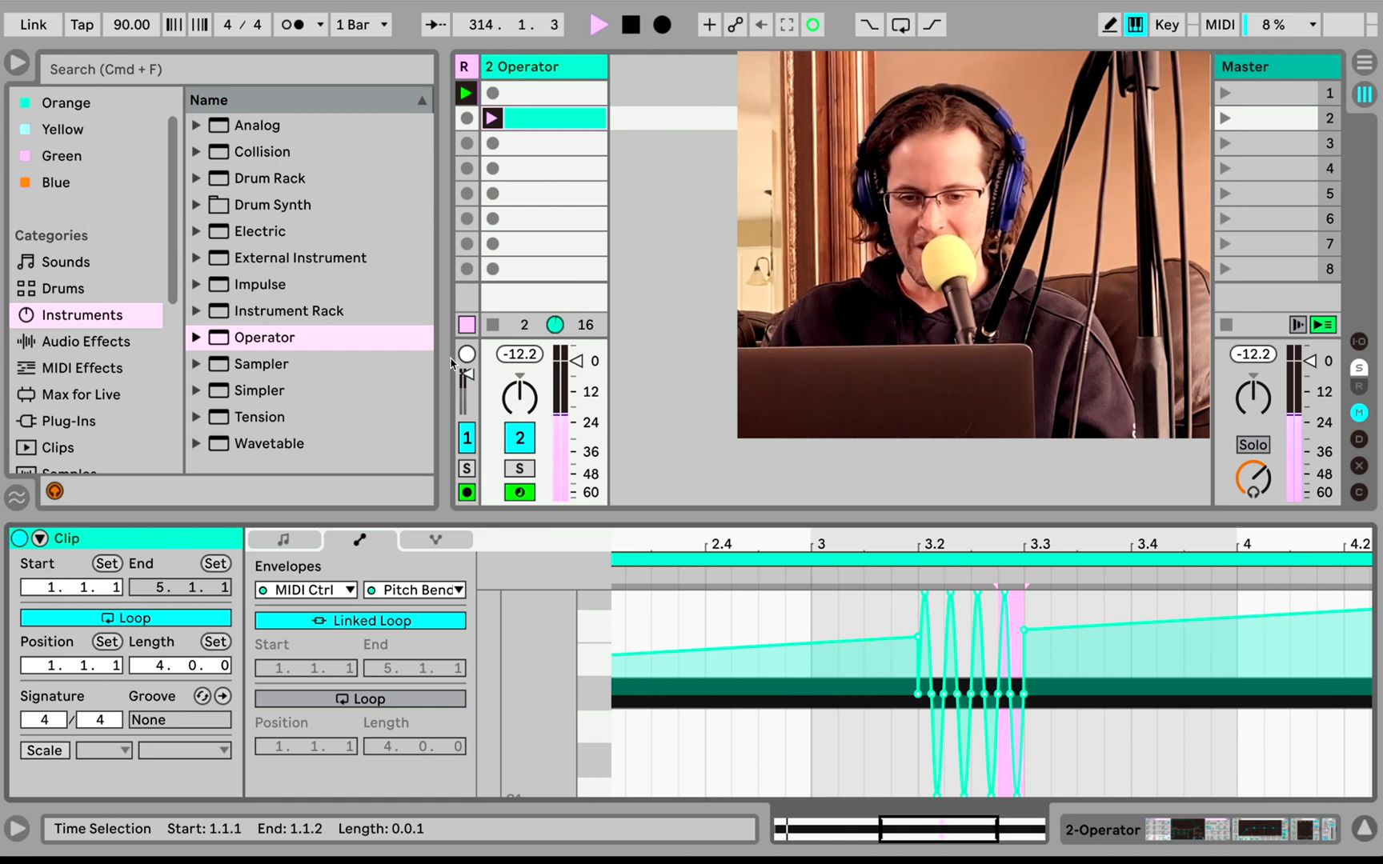
pyautogui.rightClick(971, 629)
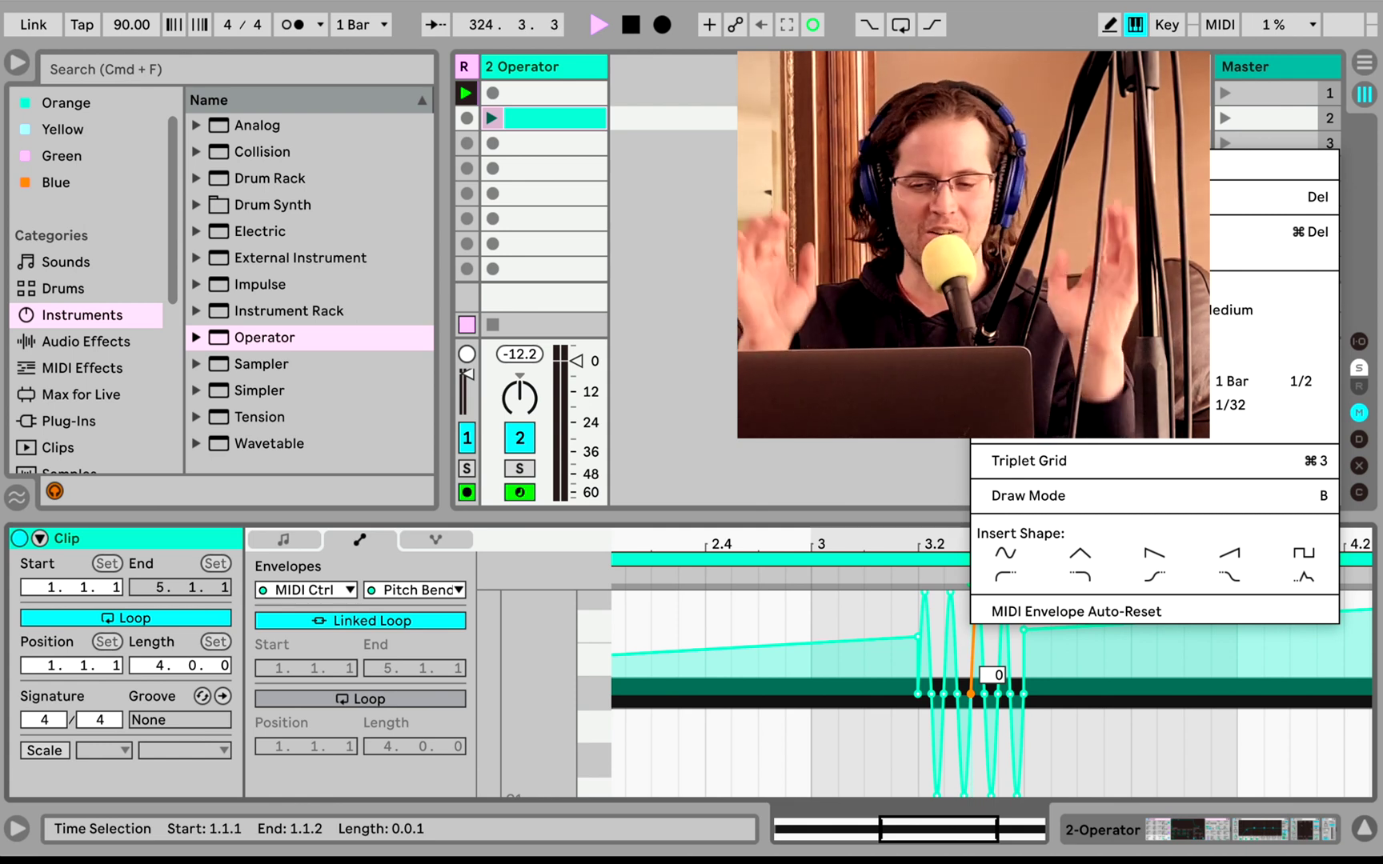
# - Undo the inserted sine shape and its duplicates in the pitch bend envelope, restoring the plain ramp
pyautogui.click(841, 610)
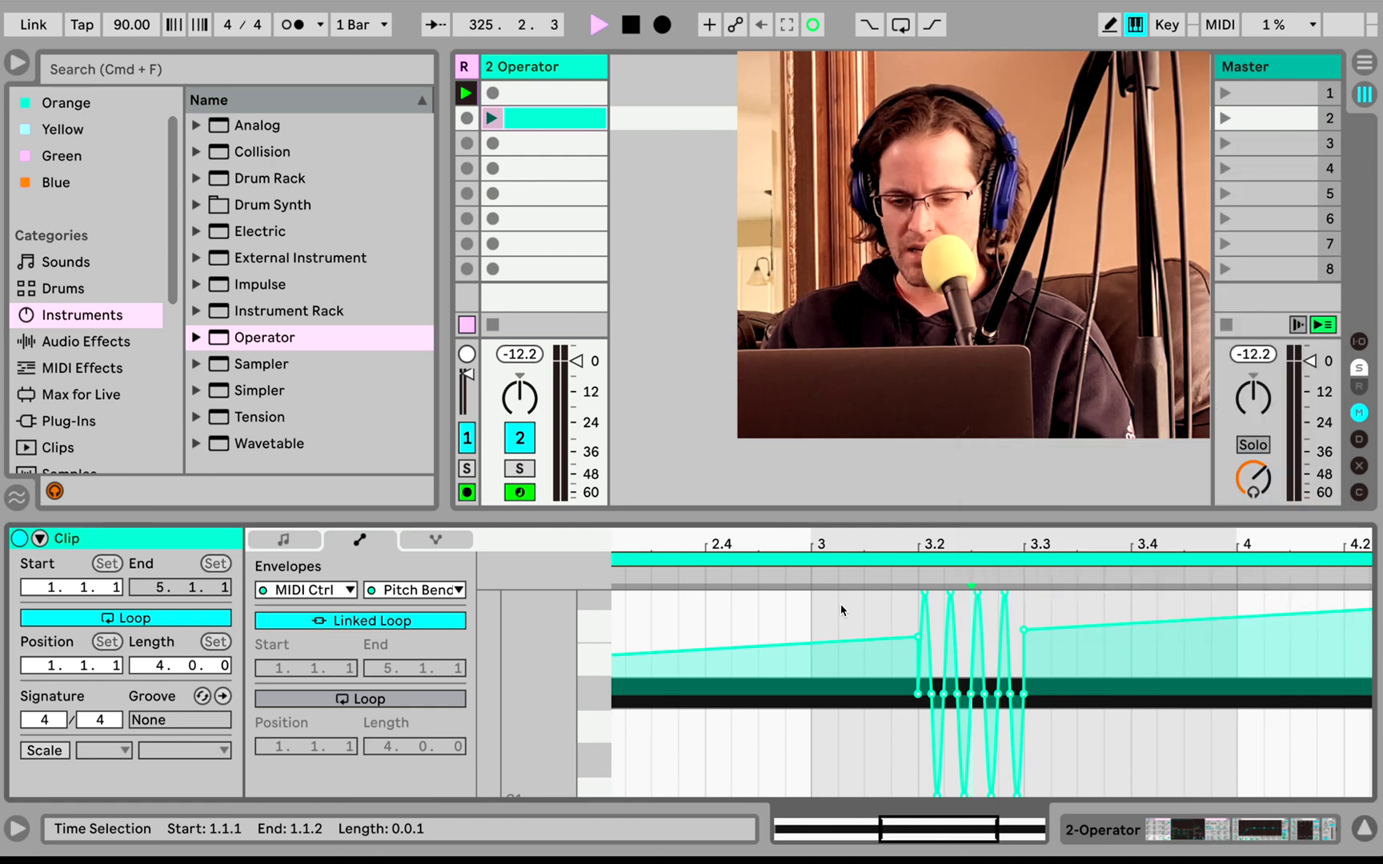
pyautogui.press('super+z')
pyautogui.press('super+z')
pyautogui.press('super+z')
pyautogui.press('super+z')
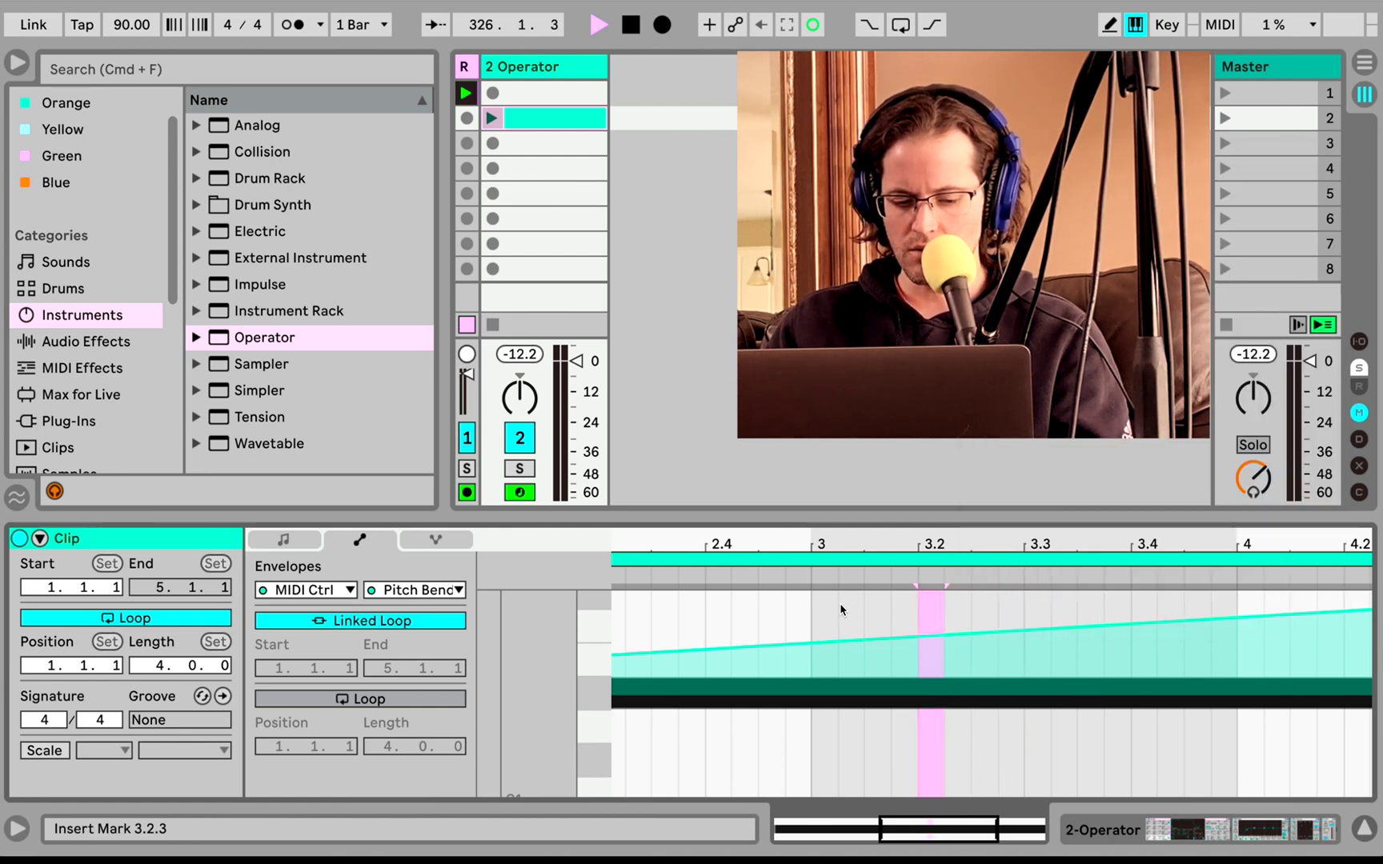
pyautogui.moveTo(849, 543); pyautogui.dragTo(1009, 542)
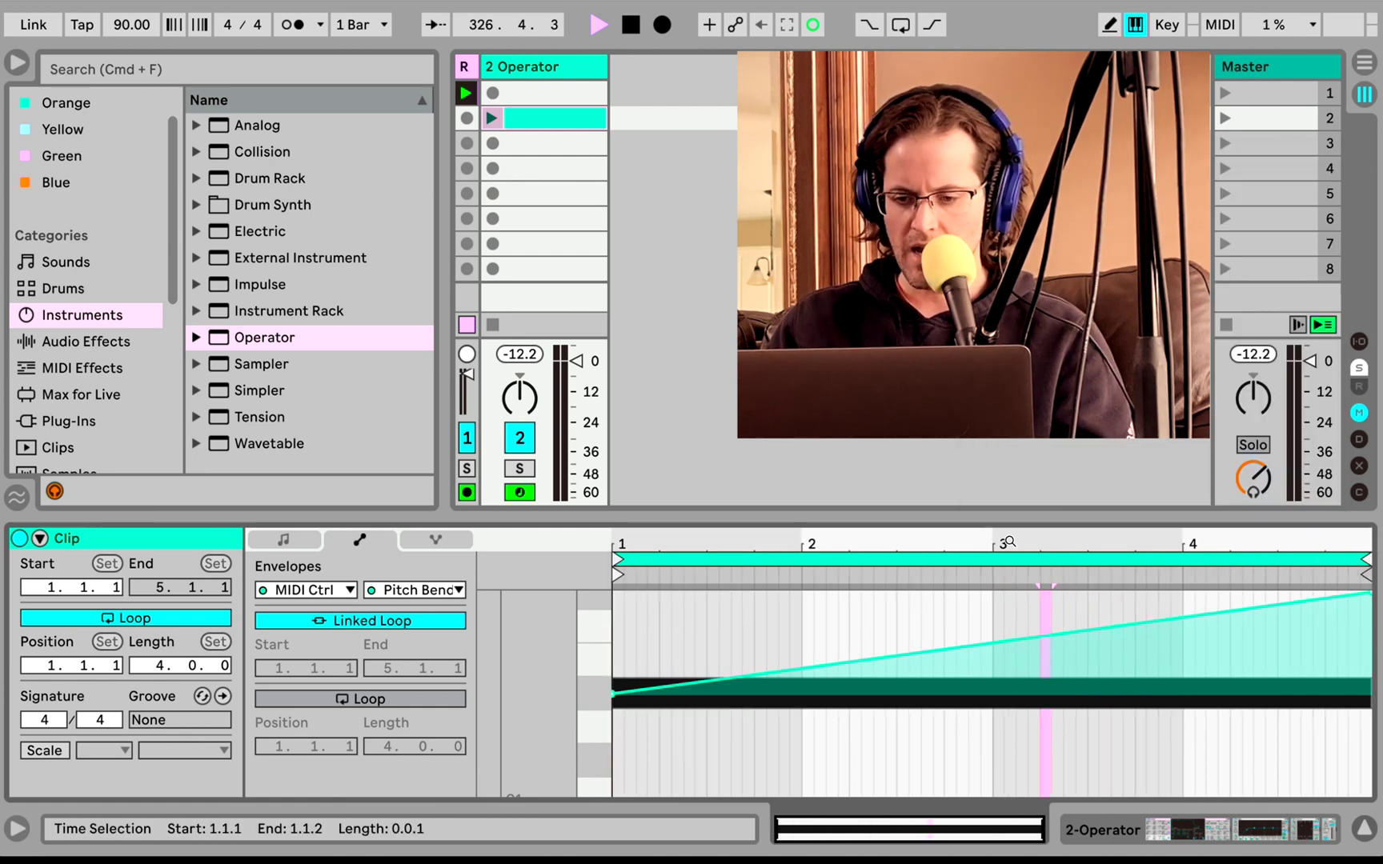
# - Set the waveform of Operator's oscillator A to Square 6
pyautogui.hotkey('shift', 'Tab')
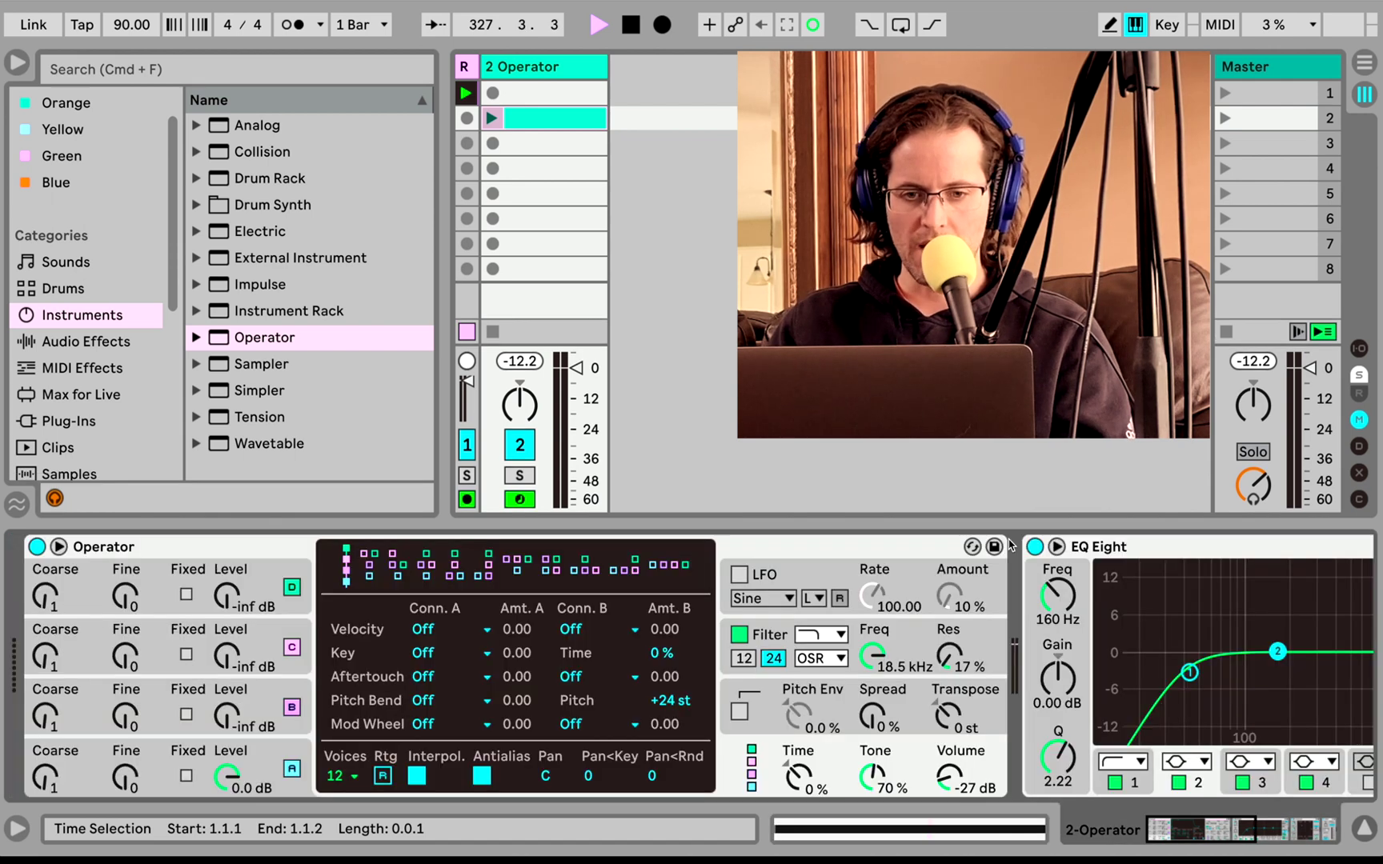
pyautogui.click(235, 748)
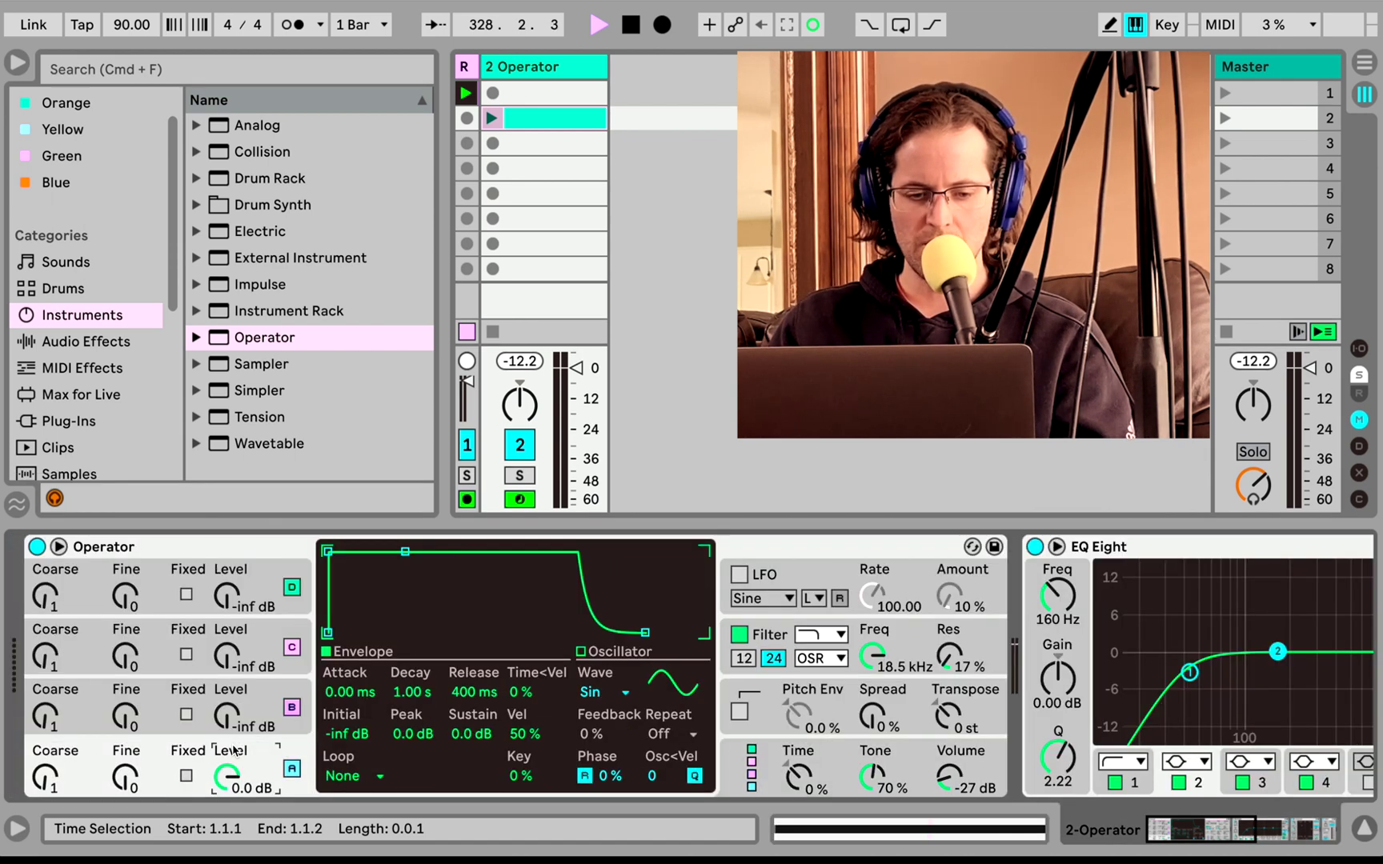
pyautogui.click(603, 694)
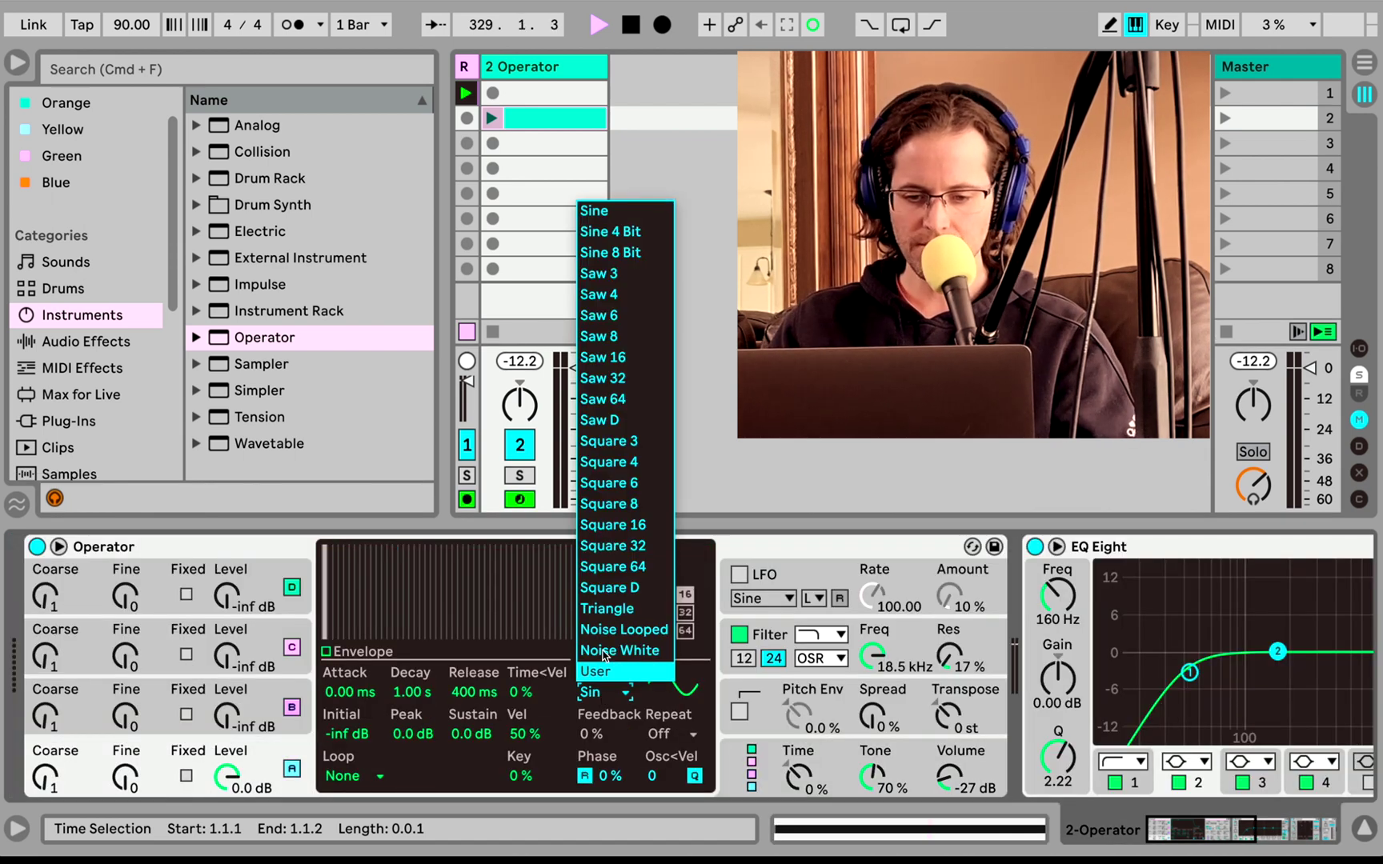
pyautogui.click(621, 490)
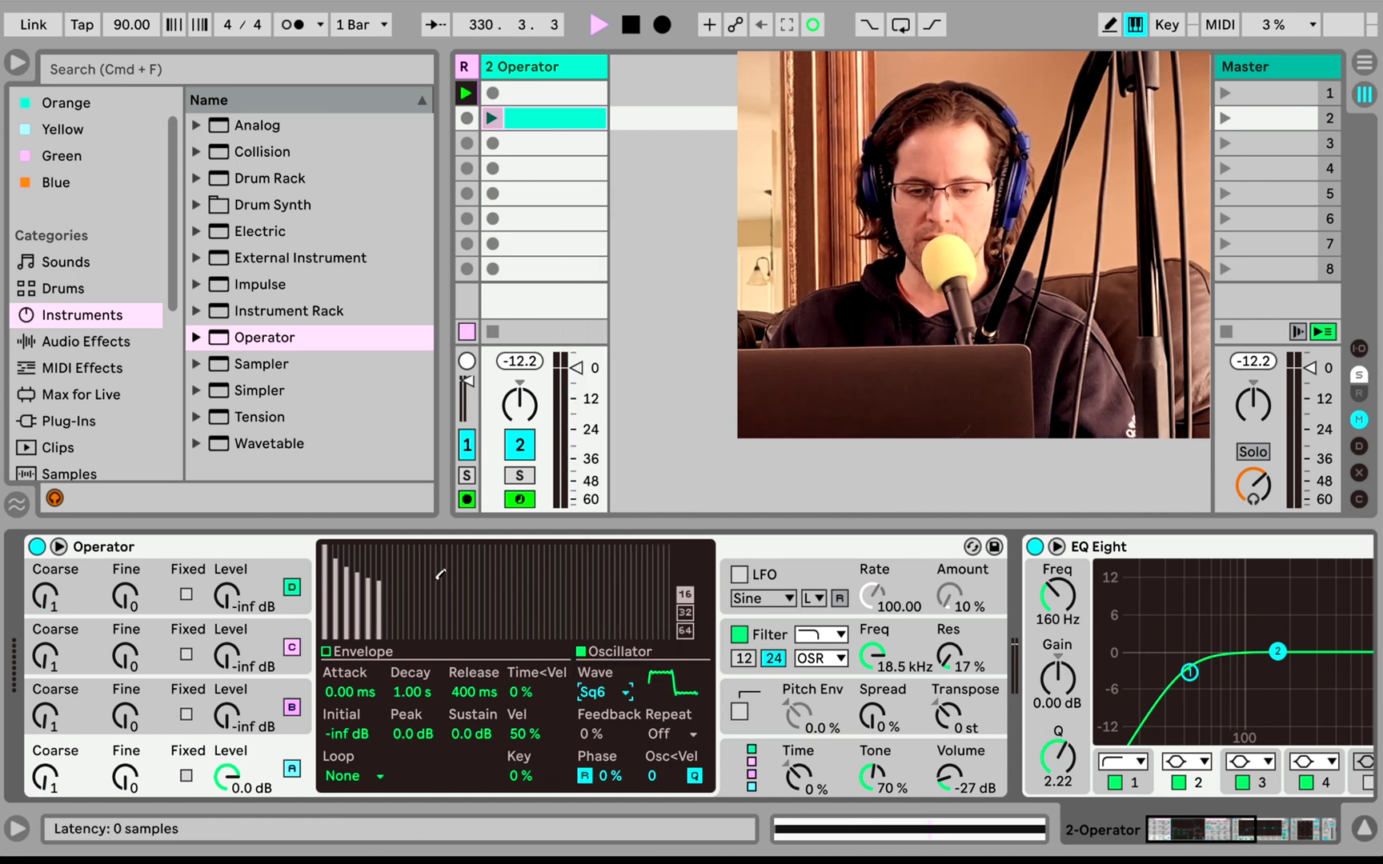
# - Audition the clip with the new waveform and display its MIDI Ctrl pitch bend envelope
pyautogui.click(492, 119)
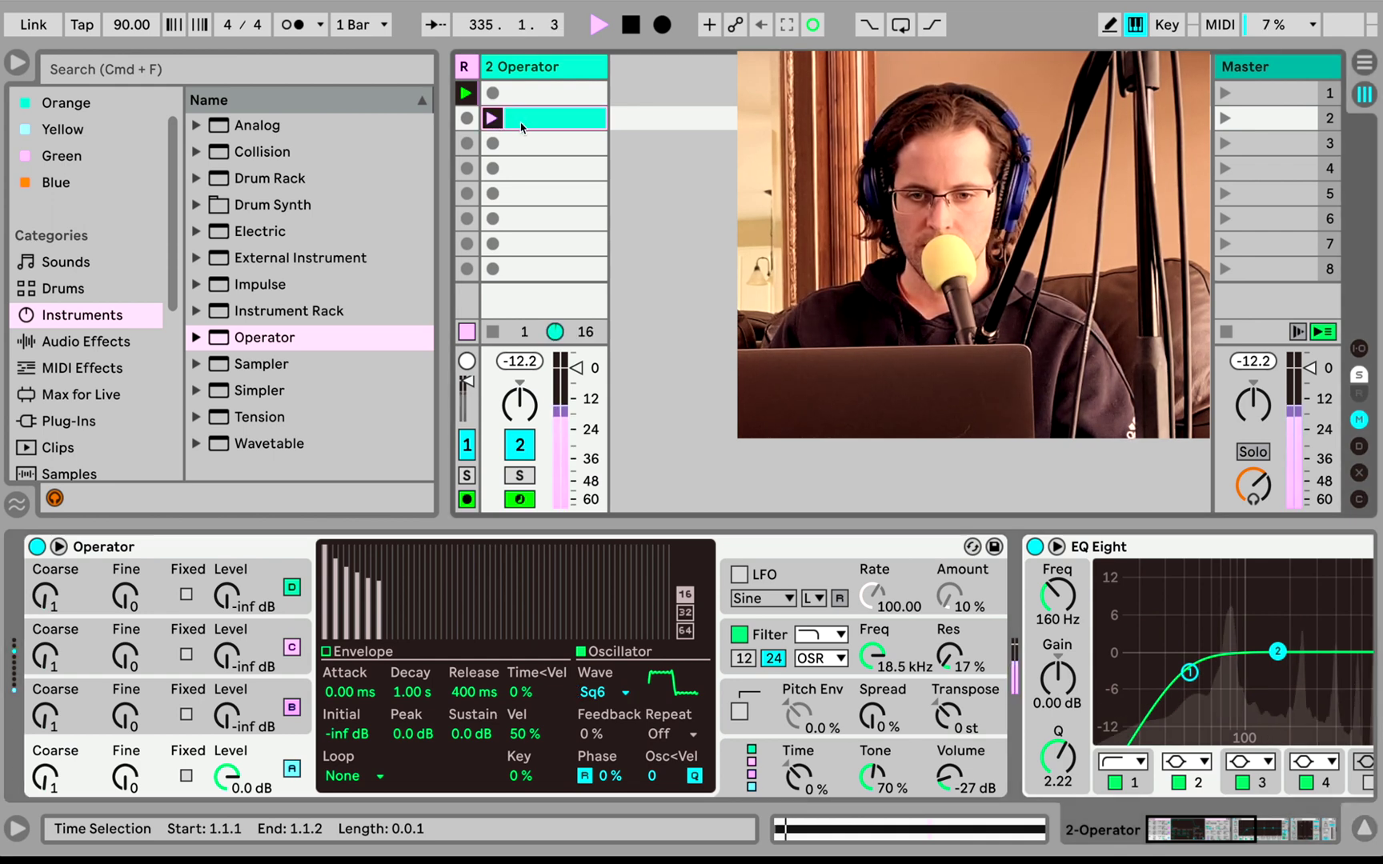
pyautogui.click(521, 127)
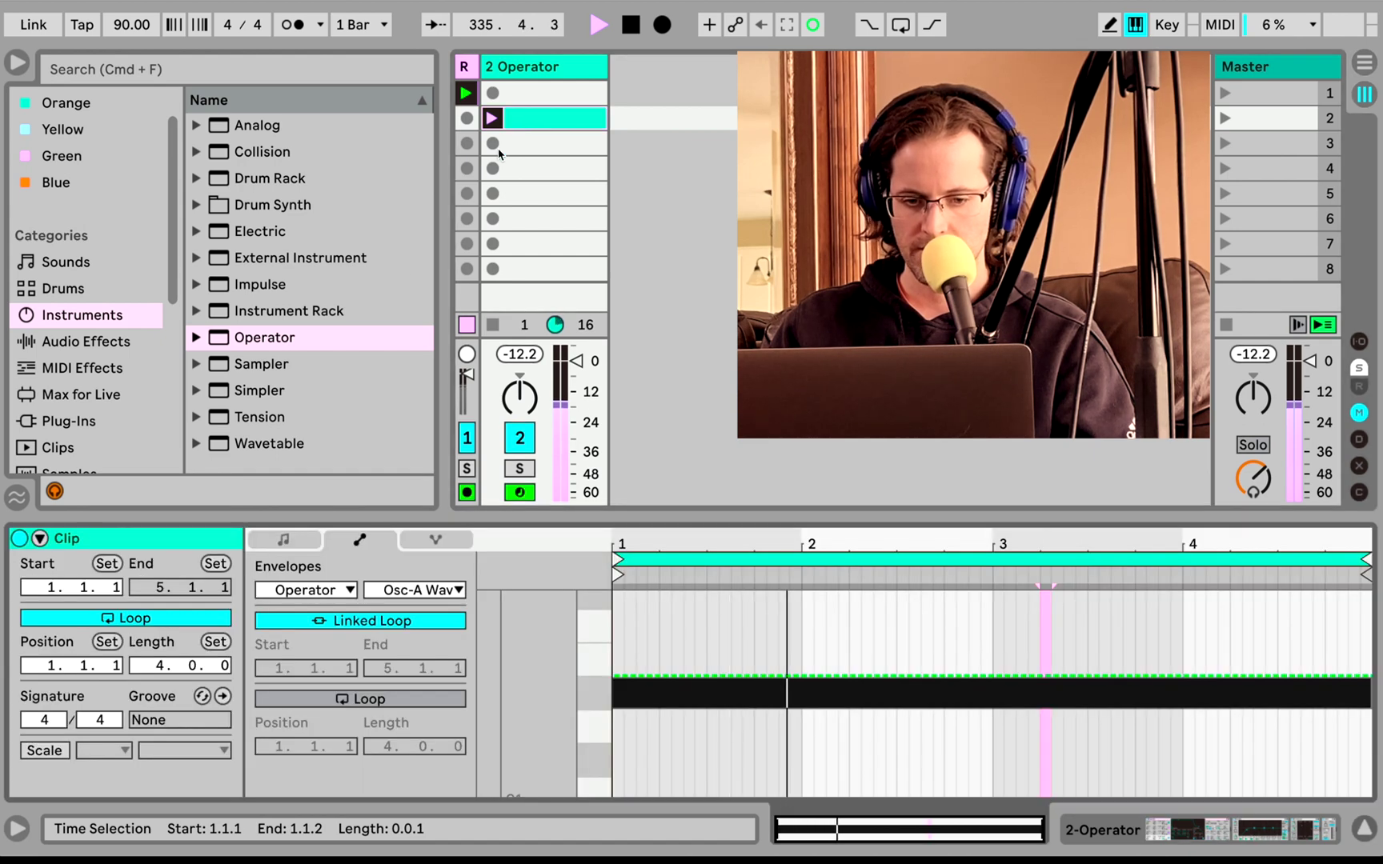
pyautogui.click(316, 590)
pyautogui.click(324, 612)
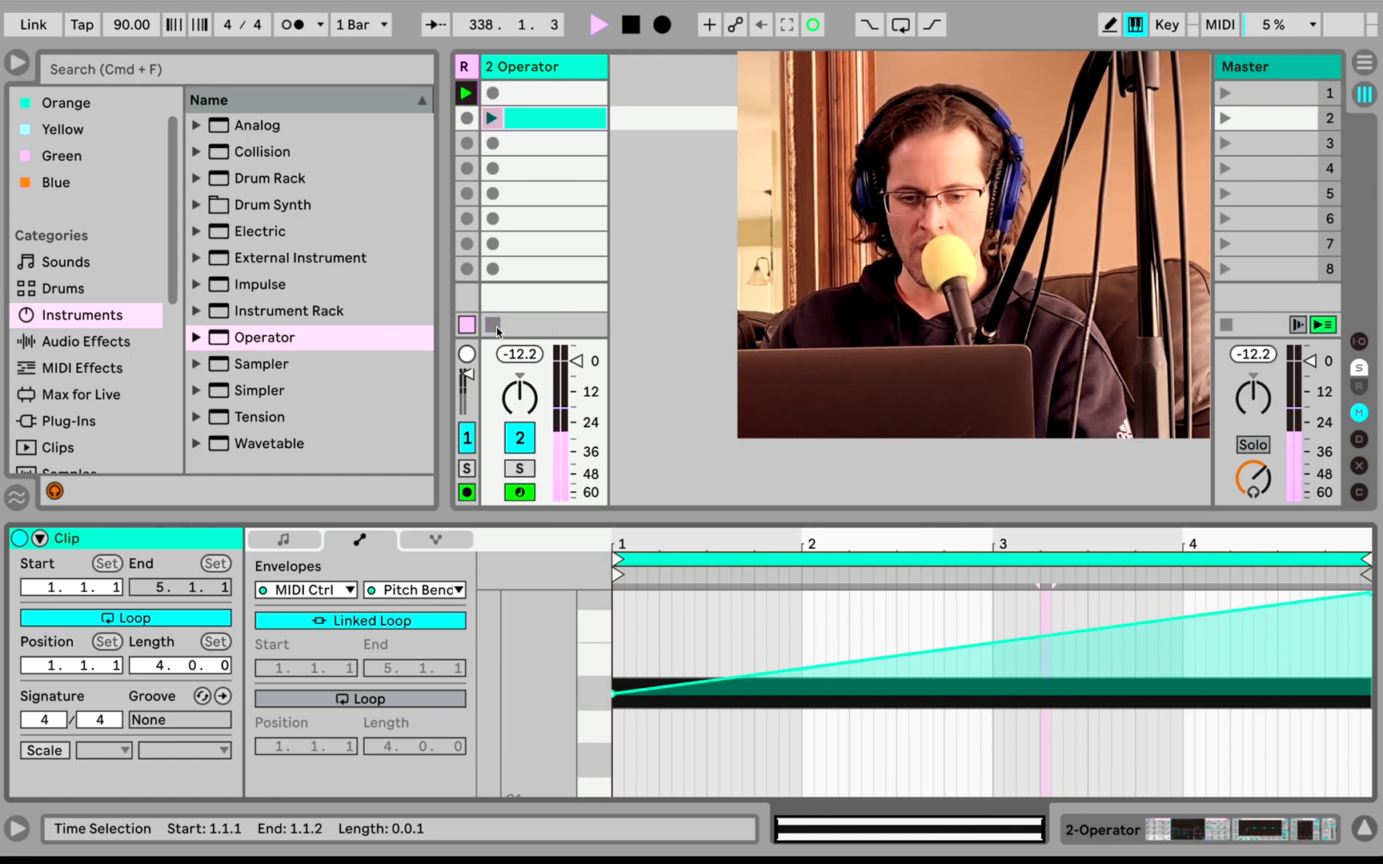
# - Group Operator into an Instrument Rack and show the rack's macro controls
pyautogui.hotkey('shift', 'Tab')
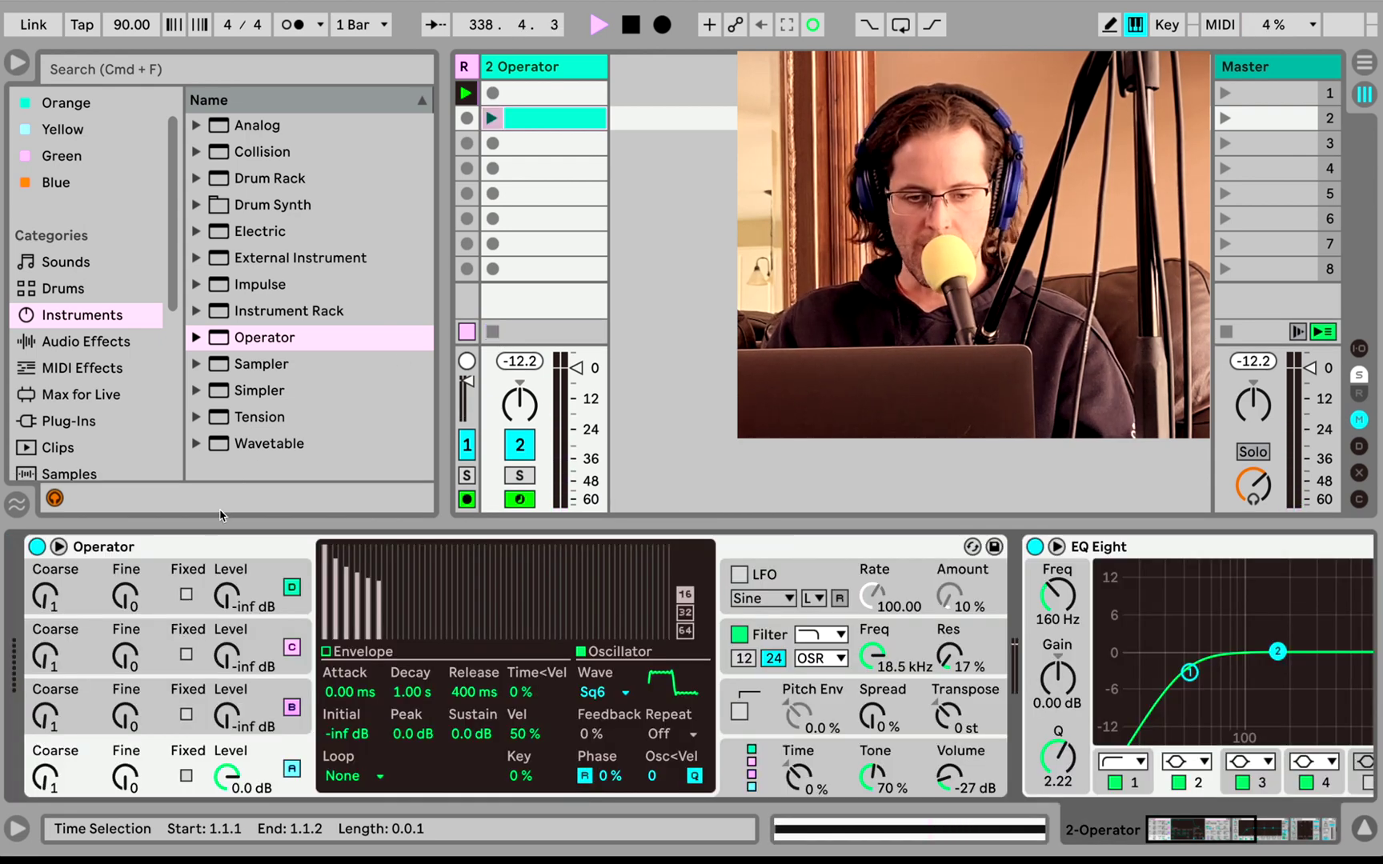
pyautogui.click(205, 553)
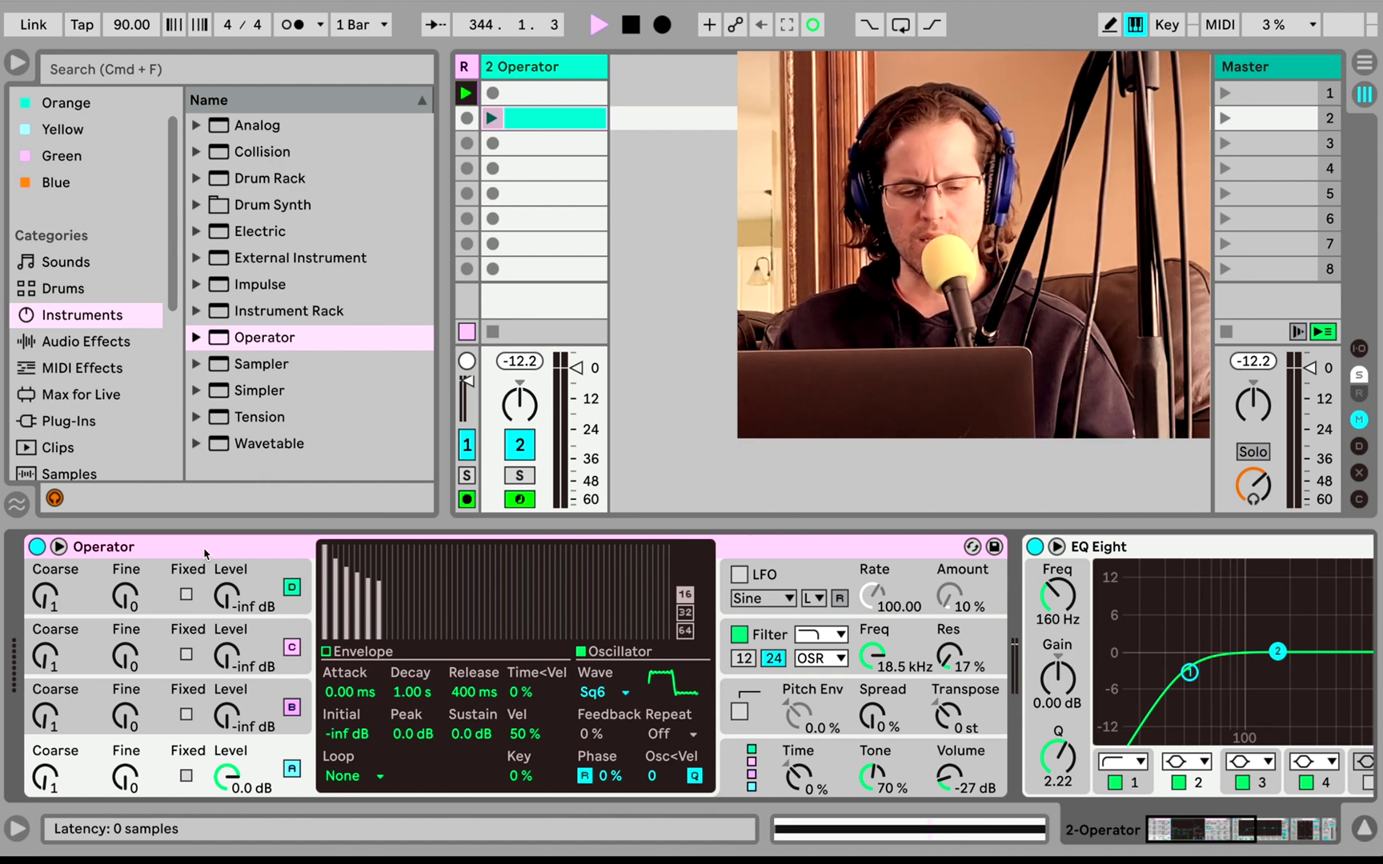
pyautogui.press('super+g')
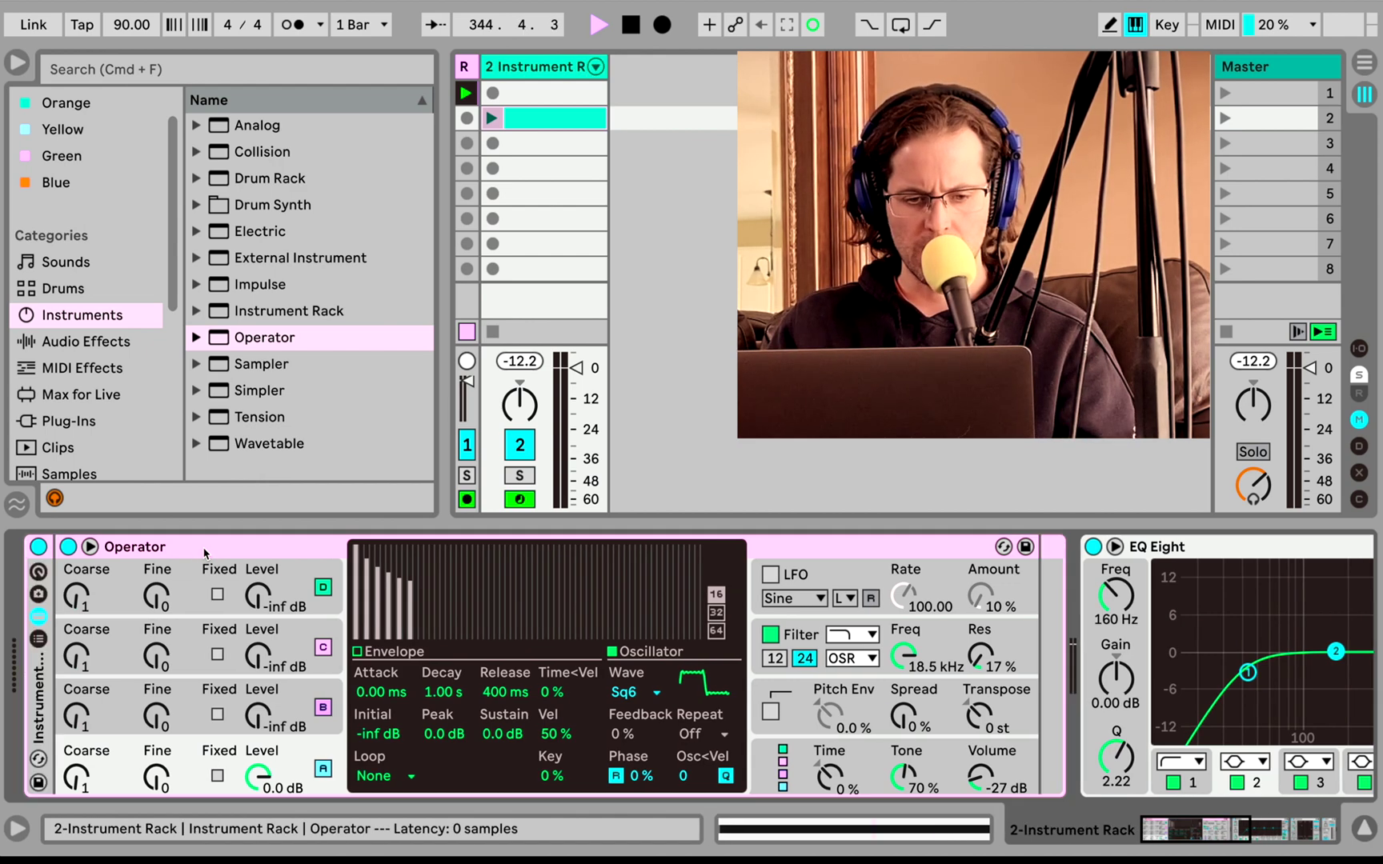
pyautogui.click(38, 573)
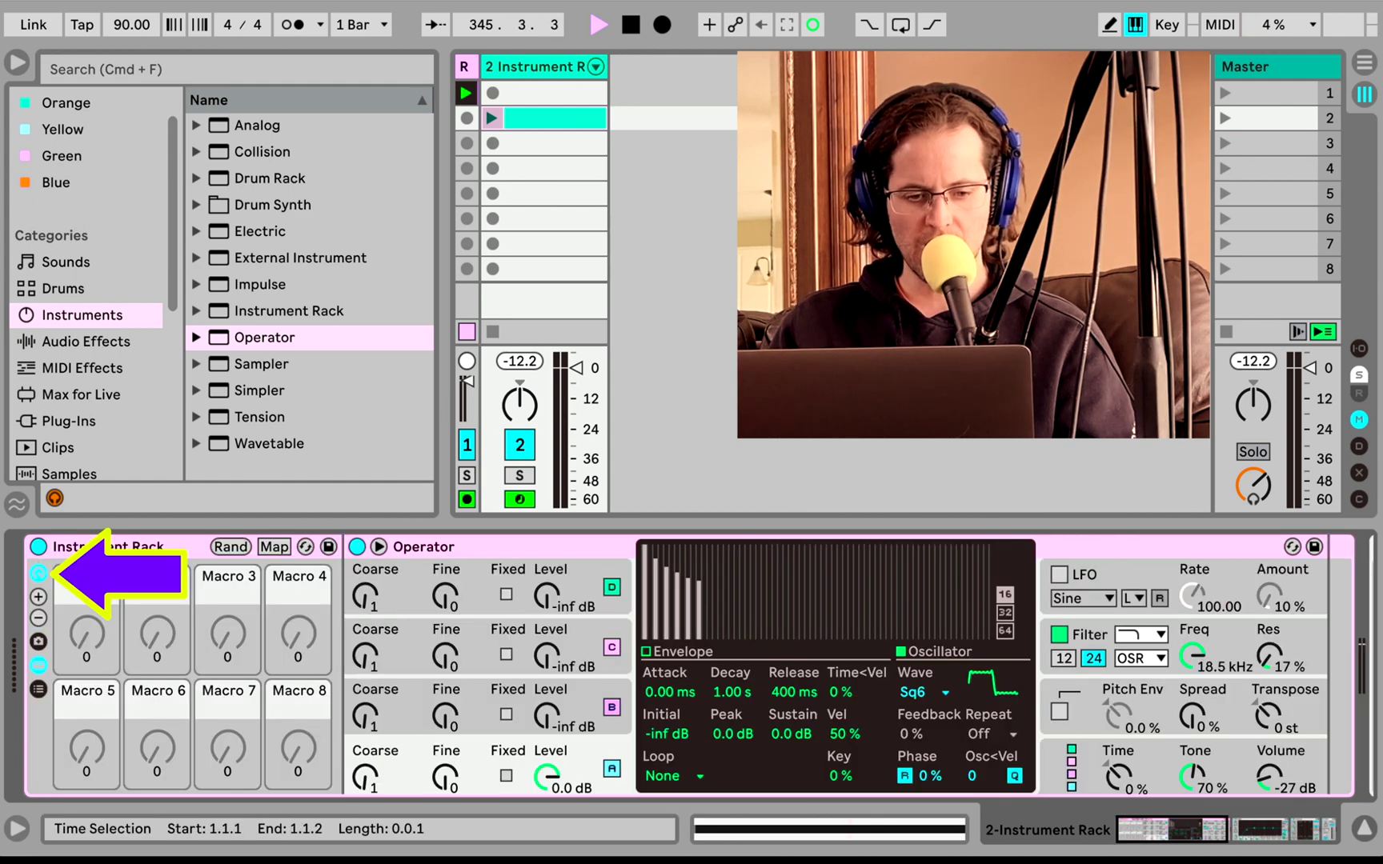
pyautogui.moveTo(94, 621); pyautogui.dragTo(94, 616)
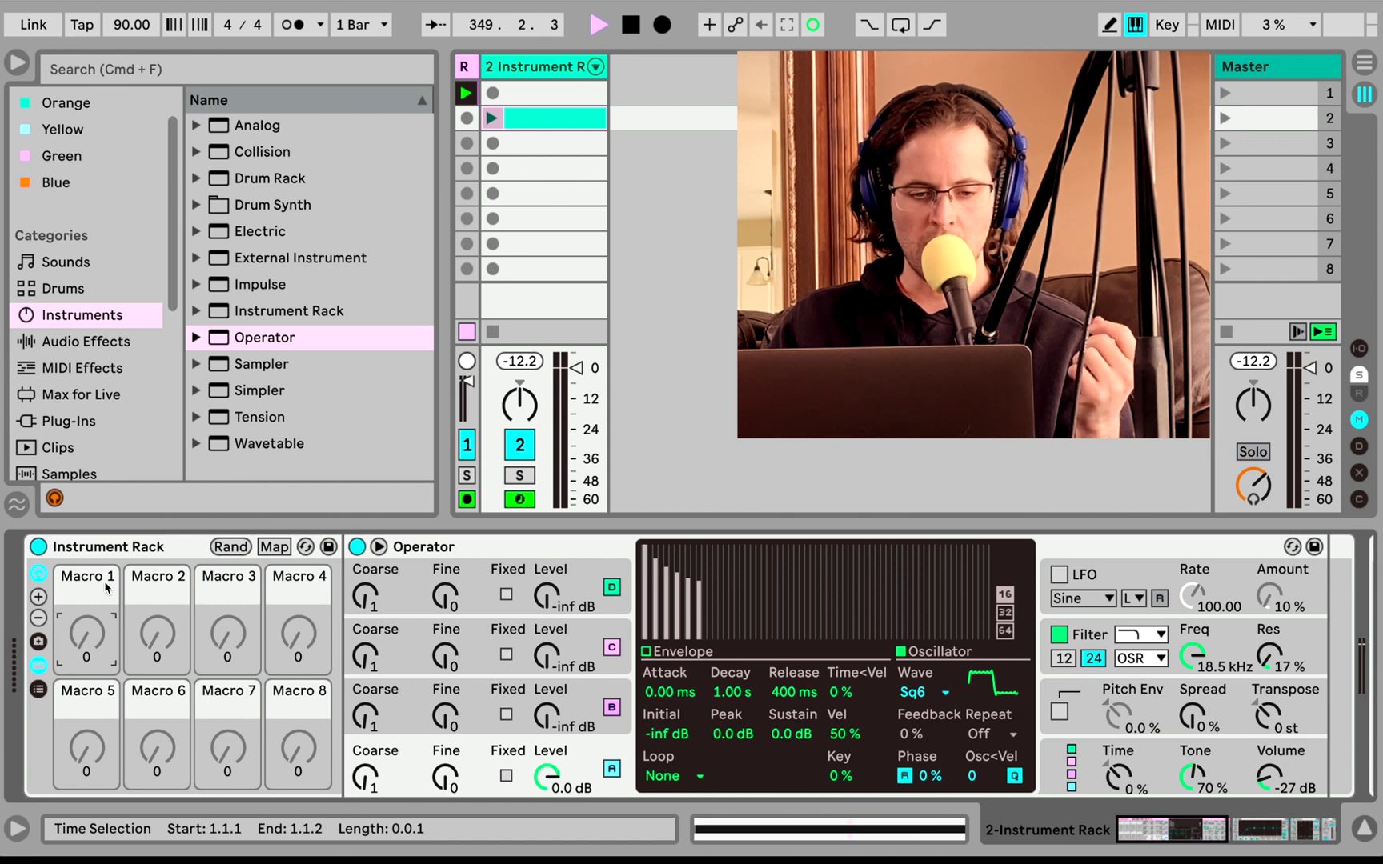
# - Reduce the rack to a single macro and colour Macro 1 dark red
pyautogui.click(38, 619)
pyautogui.click(39, 620)
pyautogui.click(38, 620)
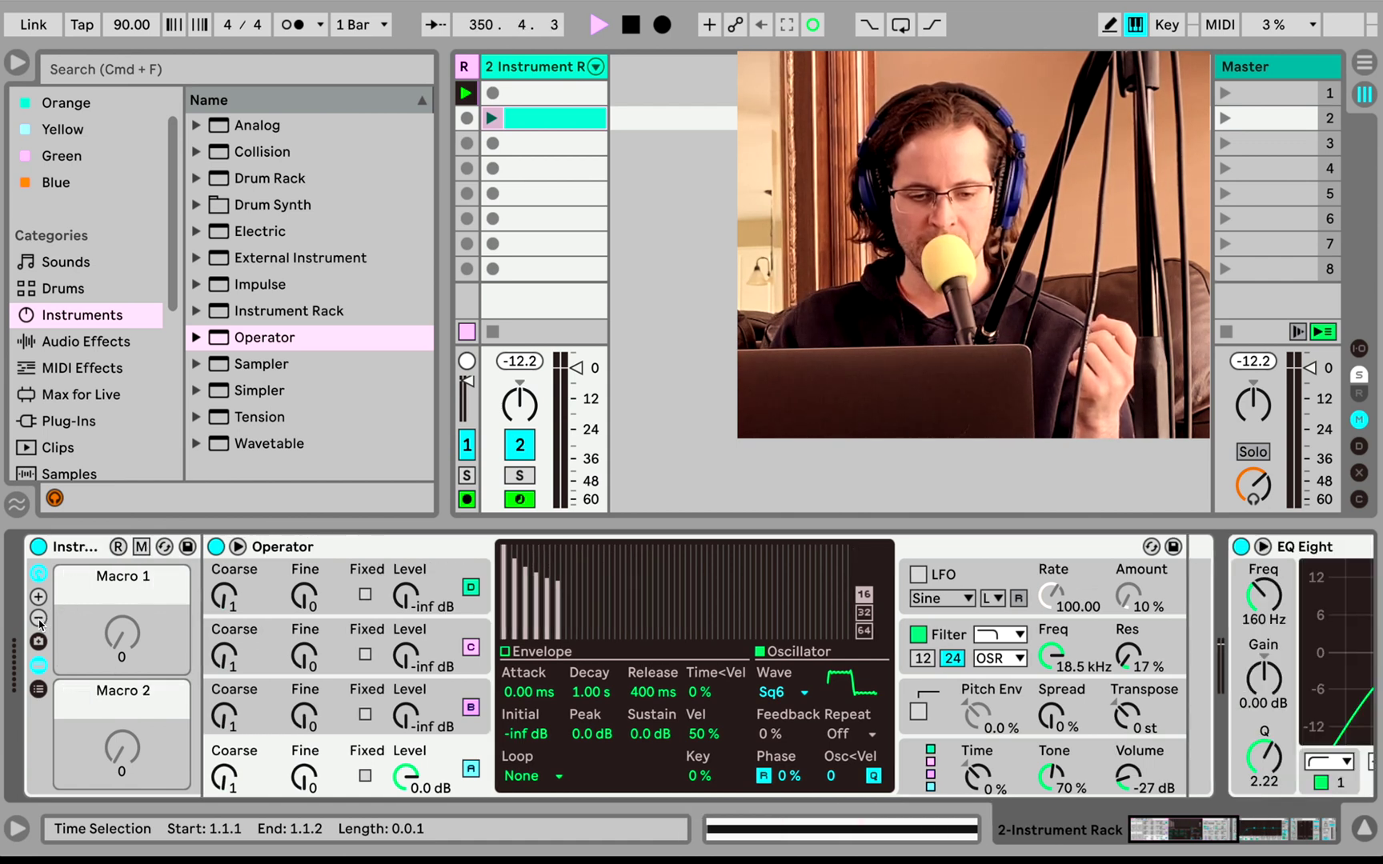
pyautogui.click(38, 620)
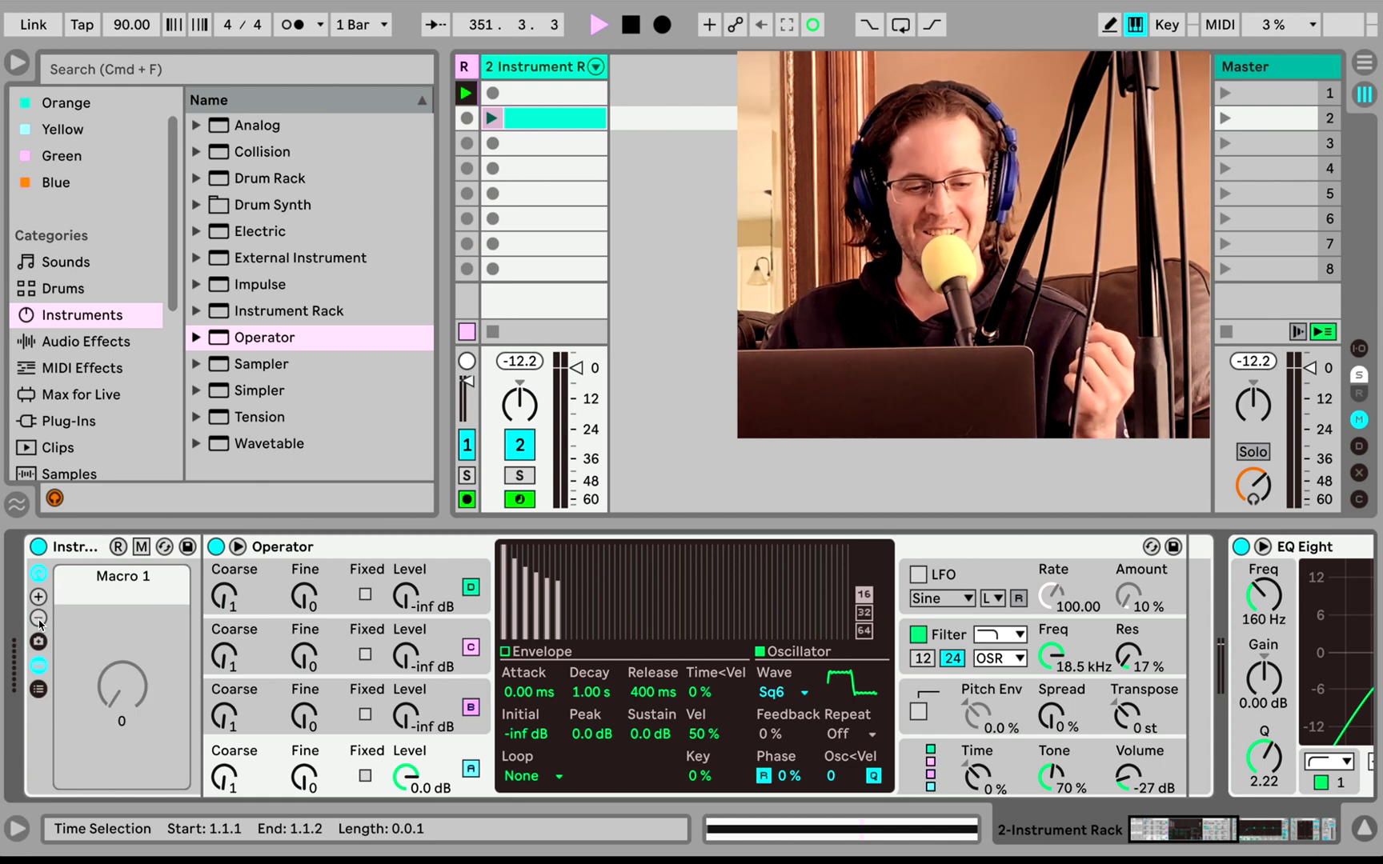
pyautogui.rightClick(130, 581)
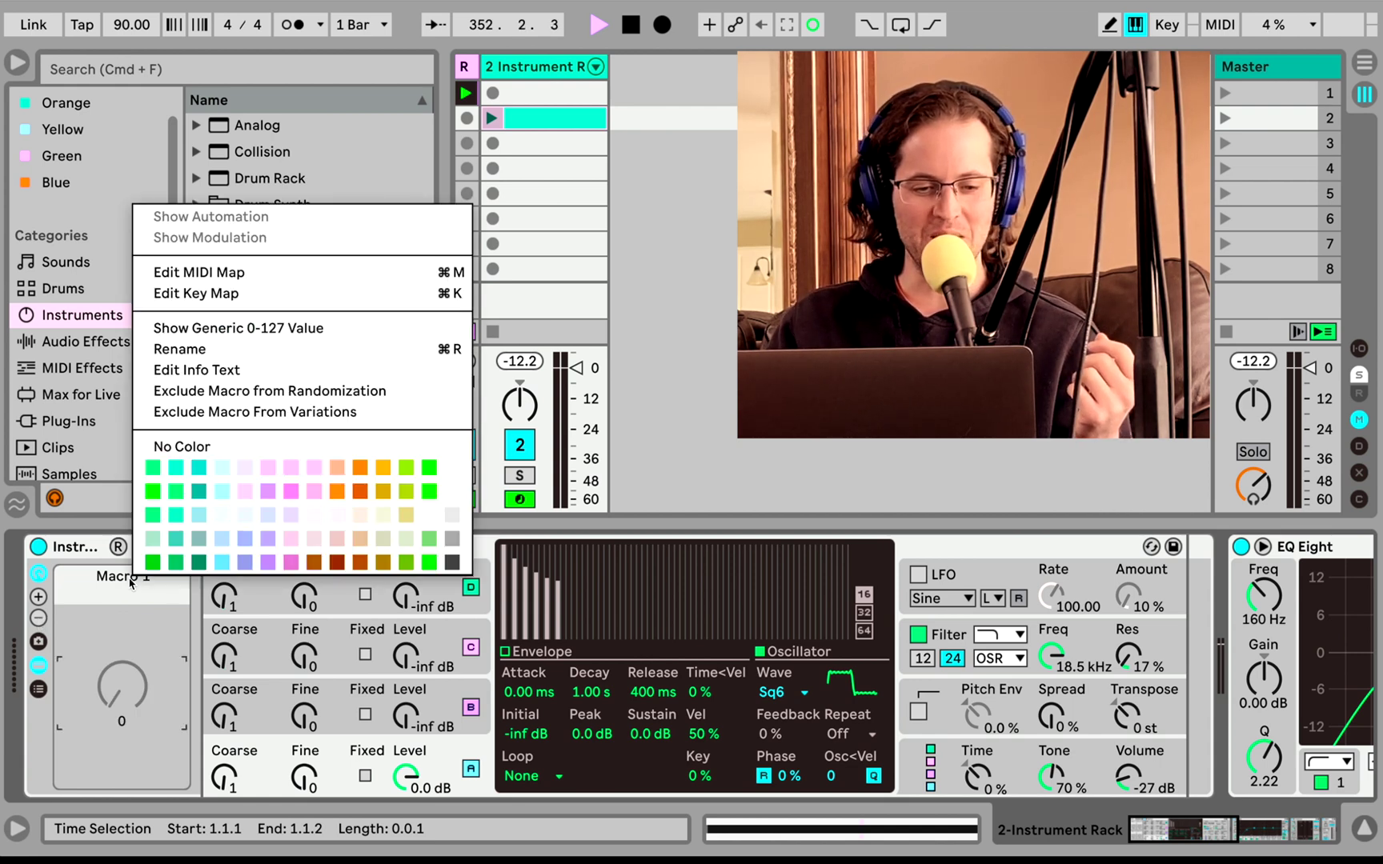
pyautogui.click(336, 563)
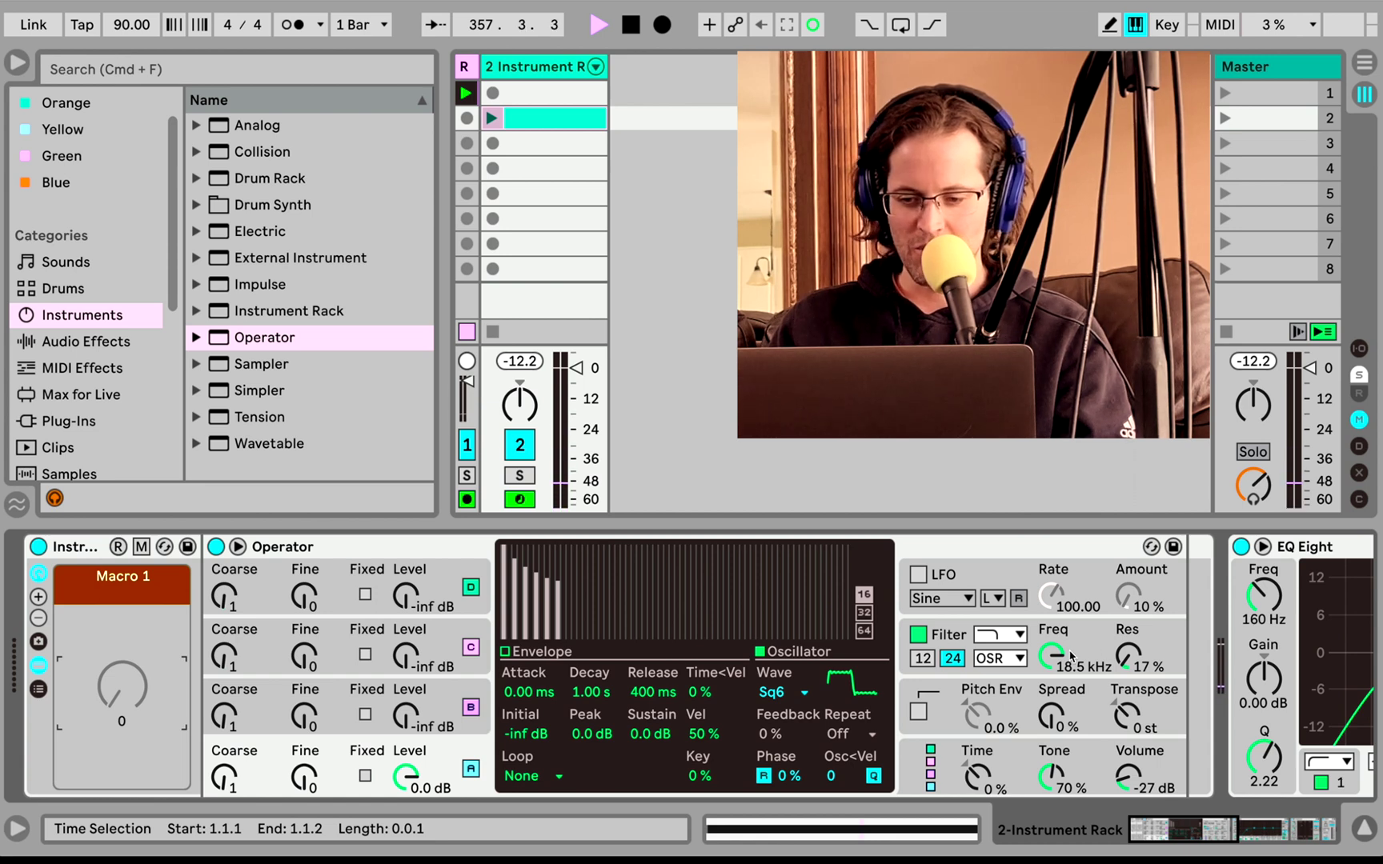
# - Set Operator's filter frequency to 1.06 kHz and map it to Macro 1
pyautogui.moveTo(1055, 646)
pyautogui.mouseDown()
pyautogui.moveTo(1055, 685)
pyautogui.moveTo(1059, 658)
pyautogui.mouseUp()
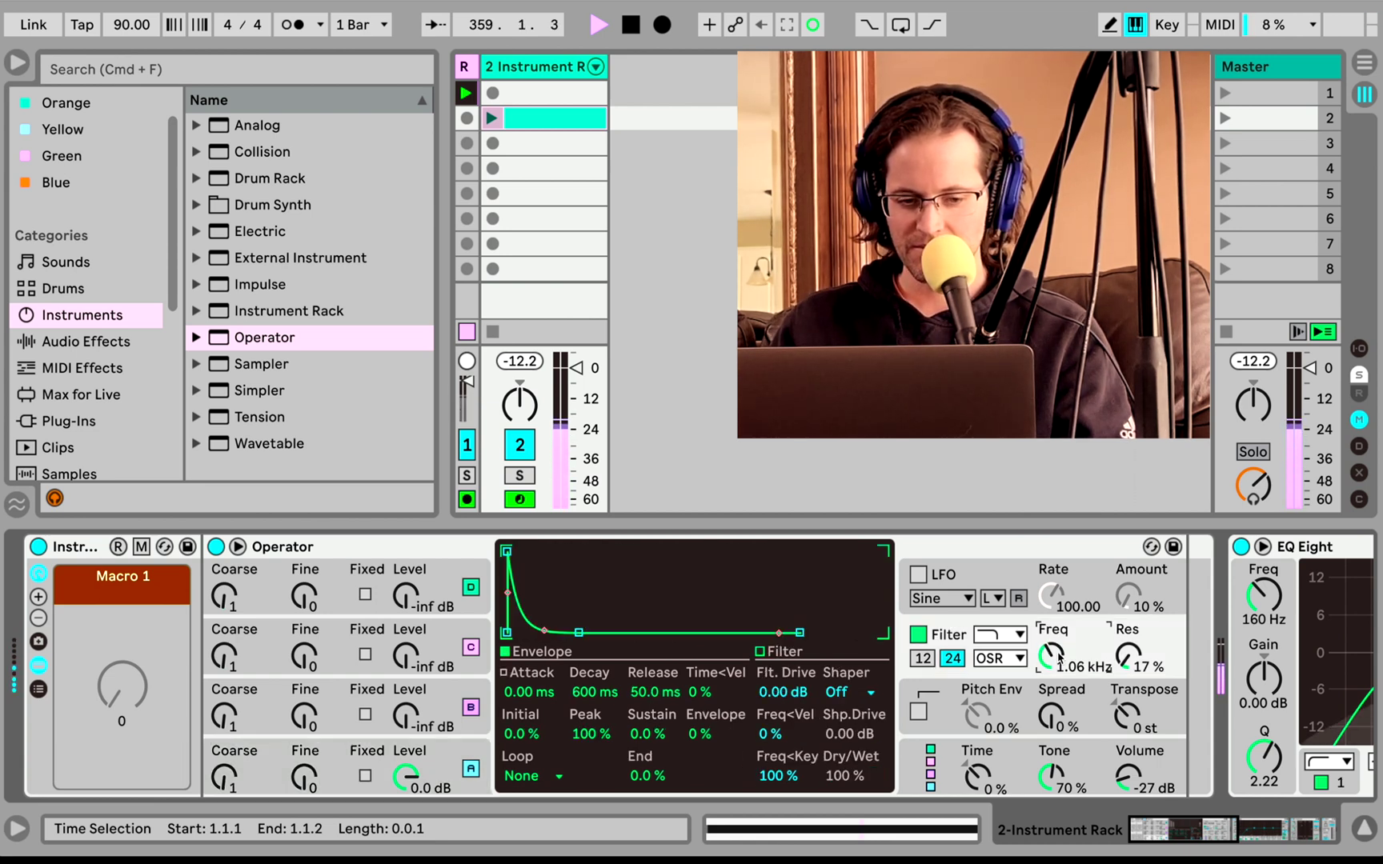
pyautogui.rightClick(1059, 658)
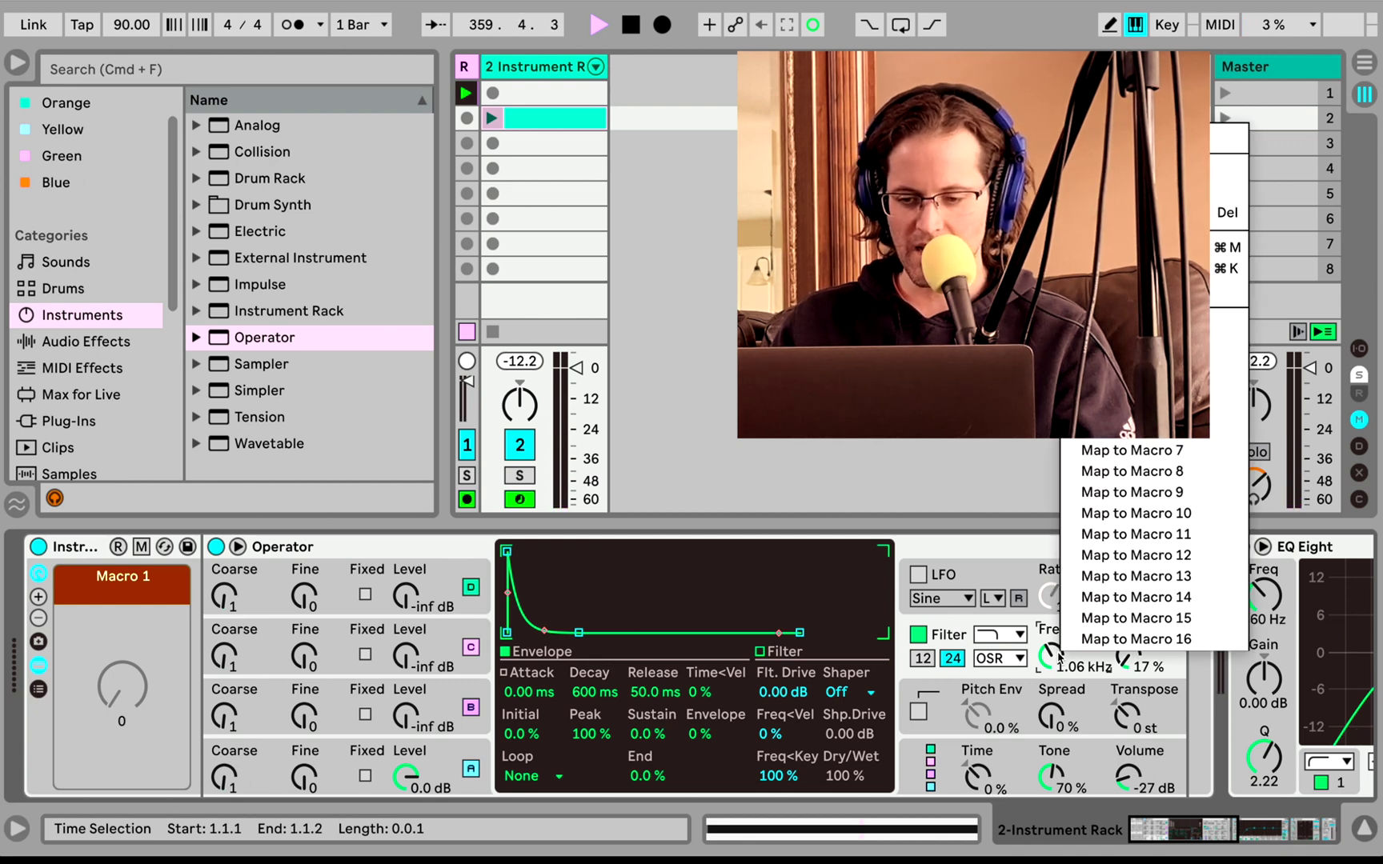
pyautogui.click(1152, 324)
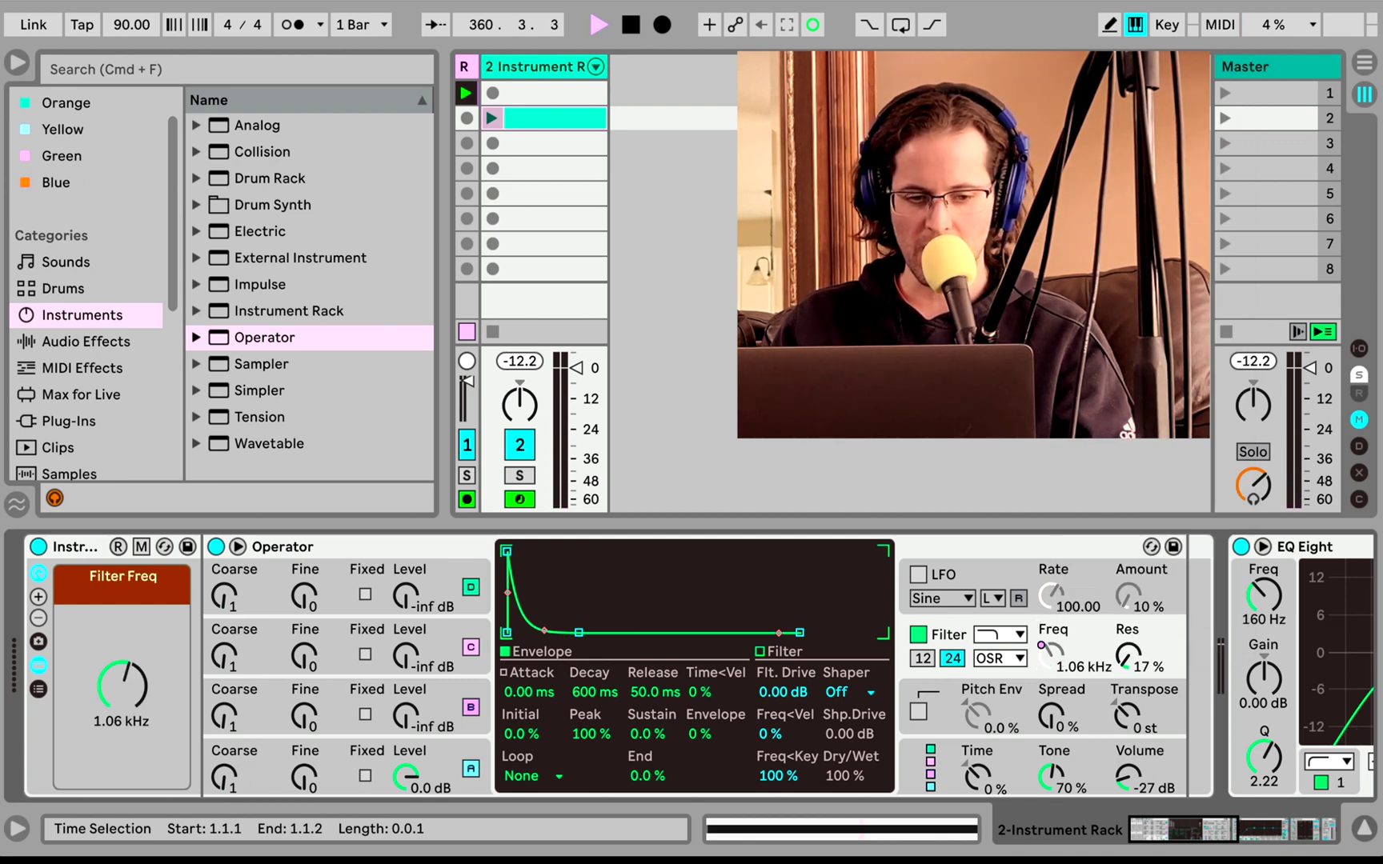
# - Rename the rack's macro as MEGA MACRO
pyautogui.rightClick(135, 587)
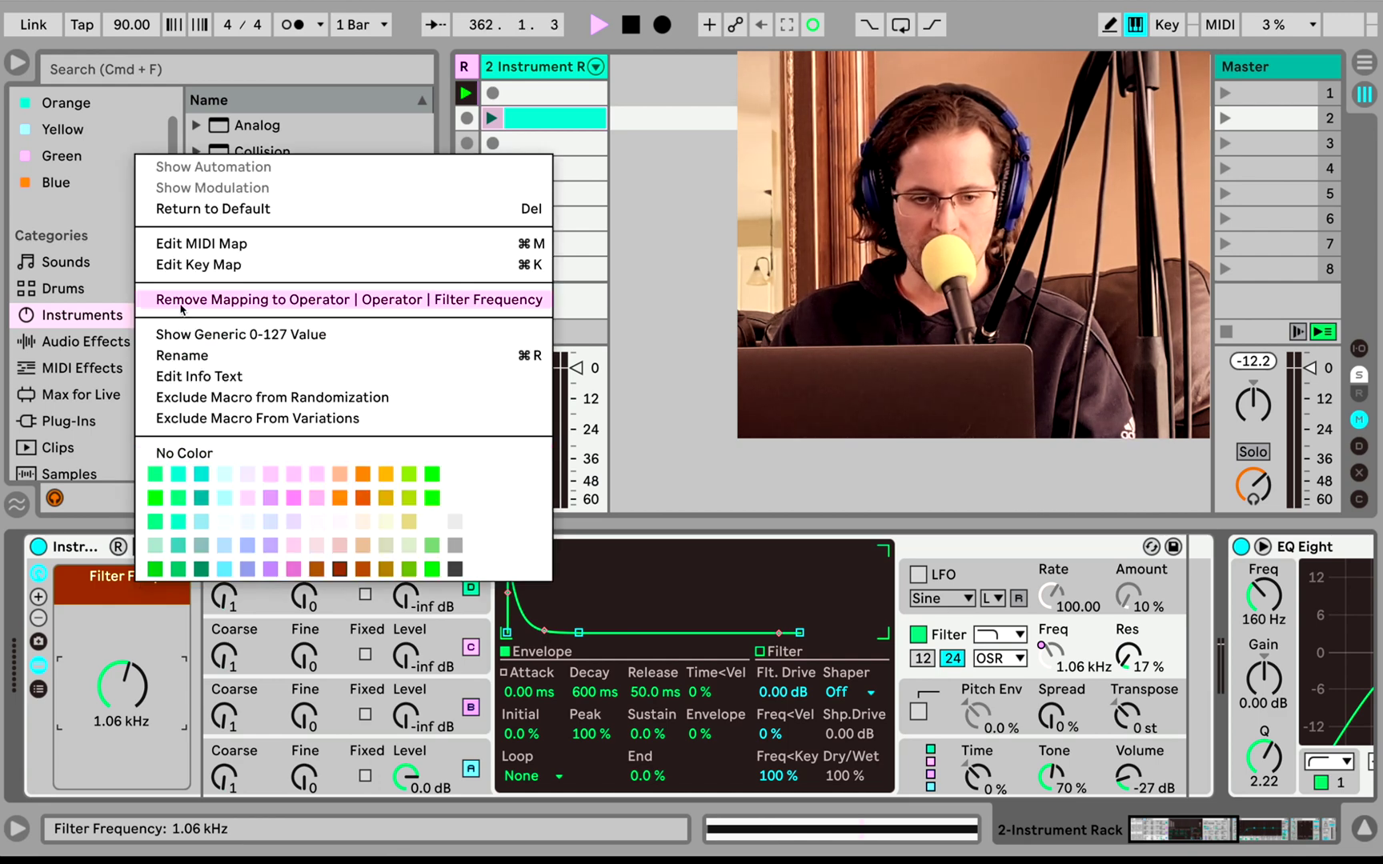
pyautogui.click(182, 355)
pyautogui.write('M')
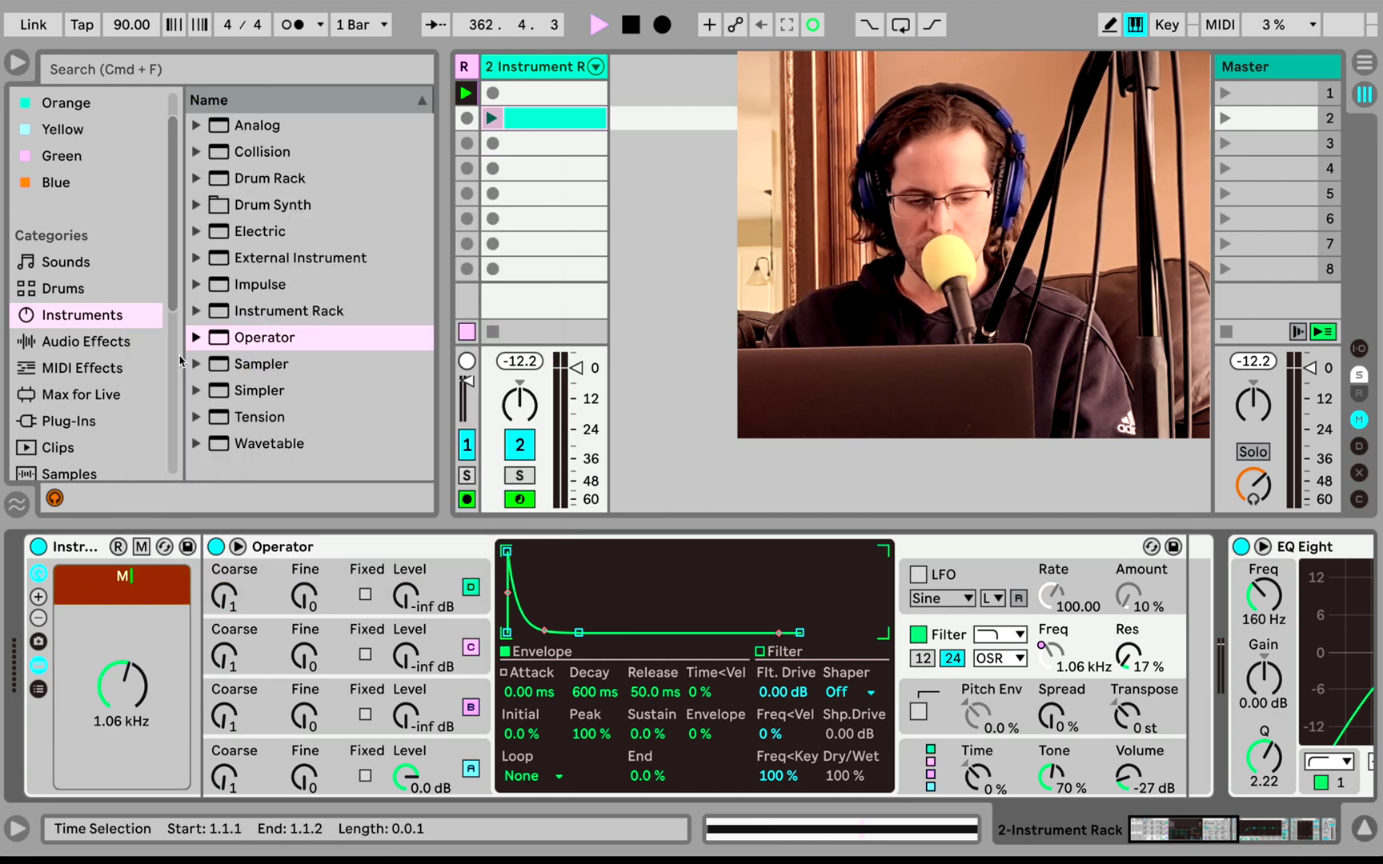
pyautogui.write('EGA MACRO')
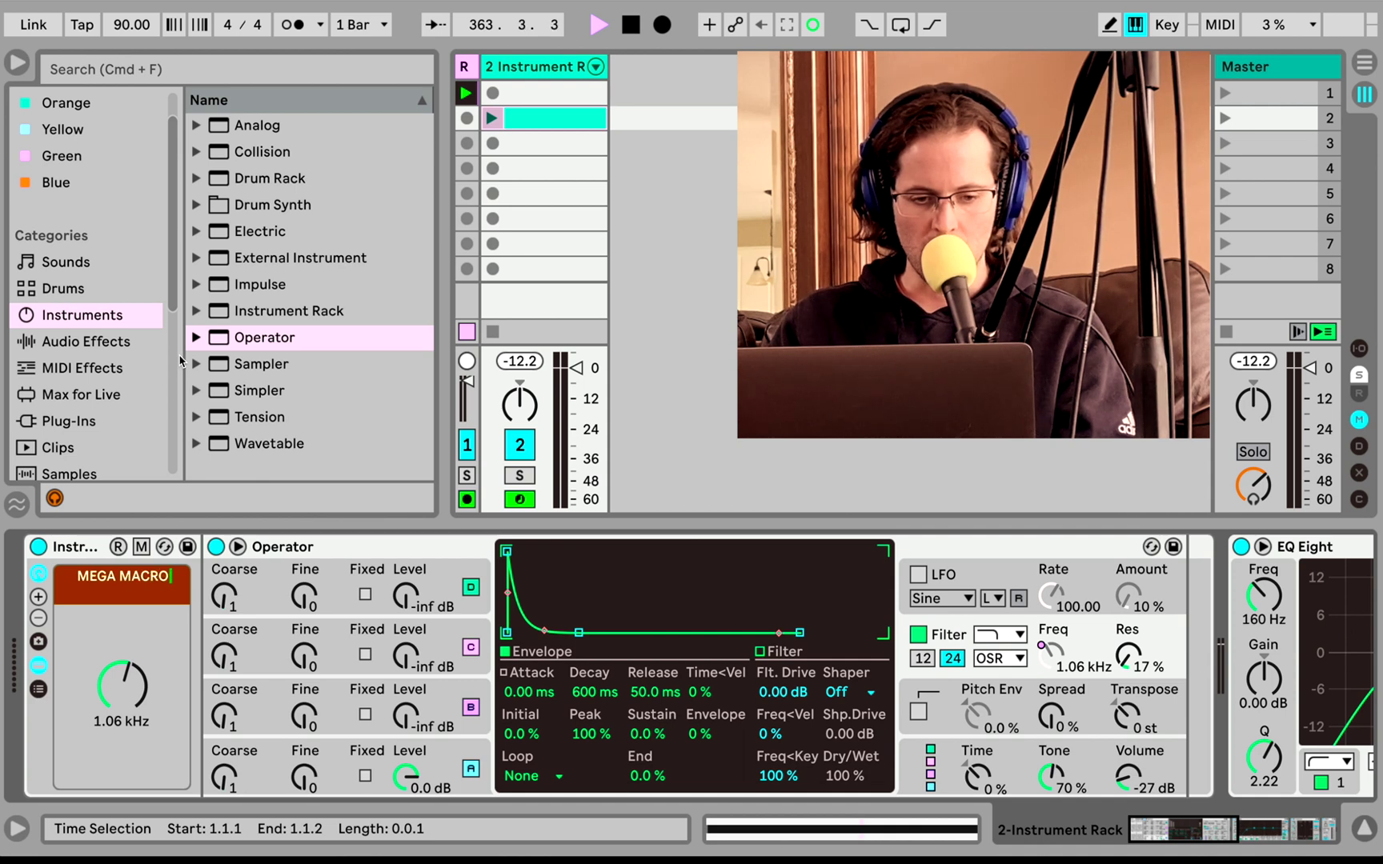
pyautogui.press('Return')
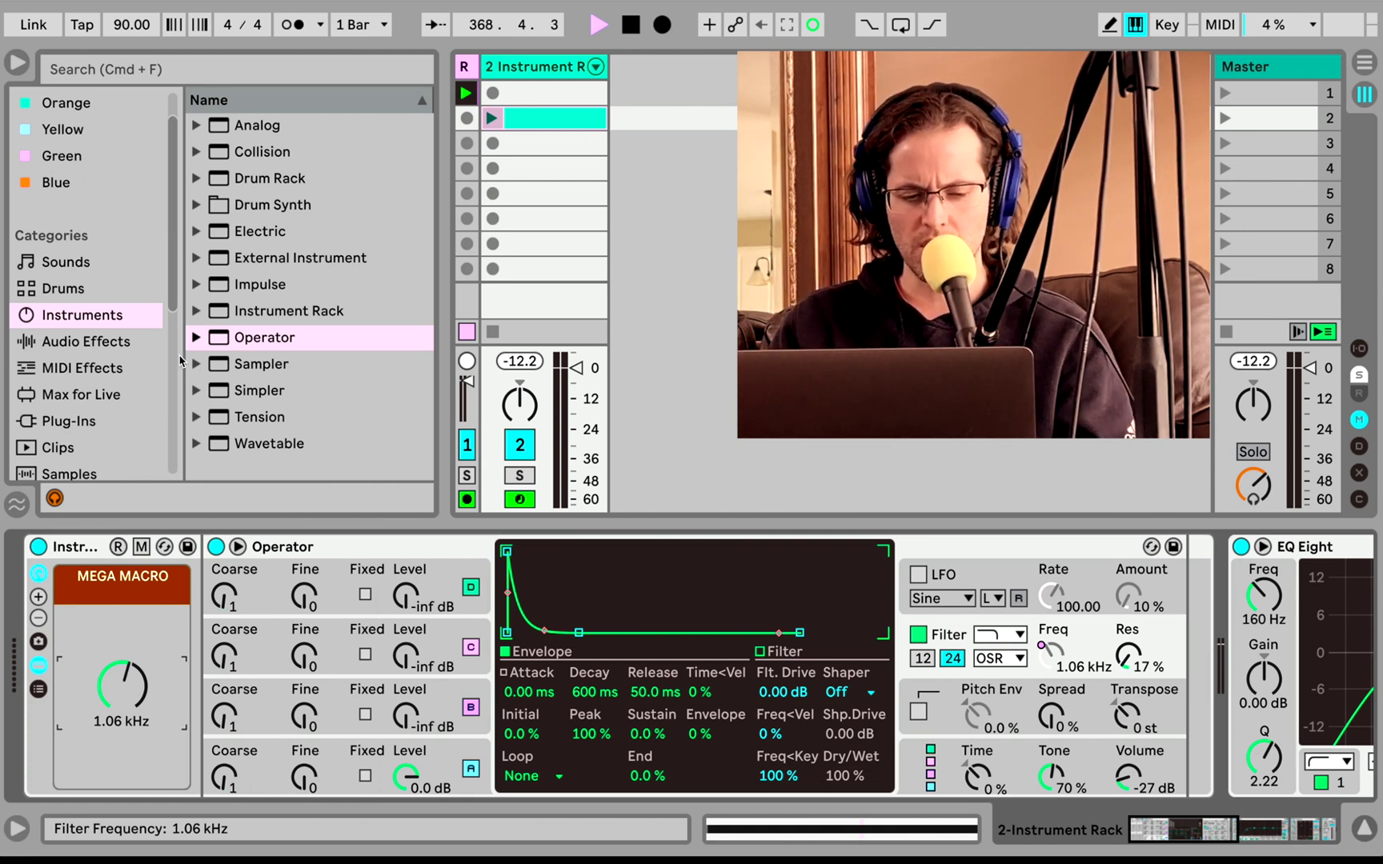
# - Draw a MEGA MACRO automation ramp in the clip, rising from the minimum at 1.1.1 to the maximum at 5.1.1
pyautogui.click(526, 120)
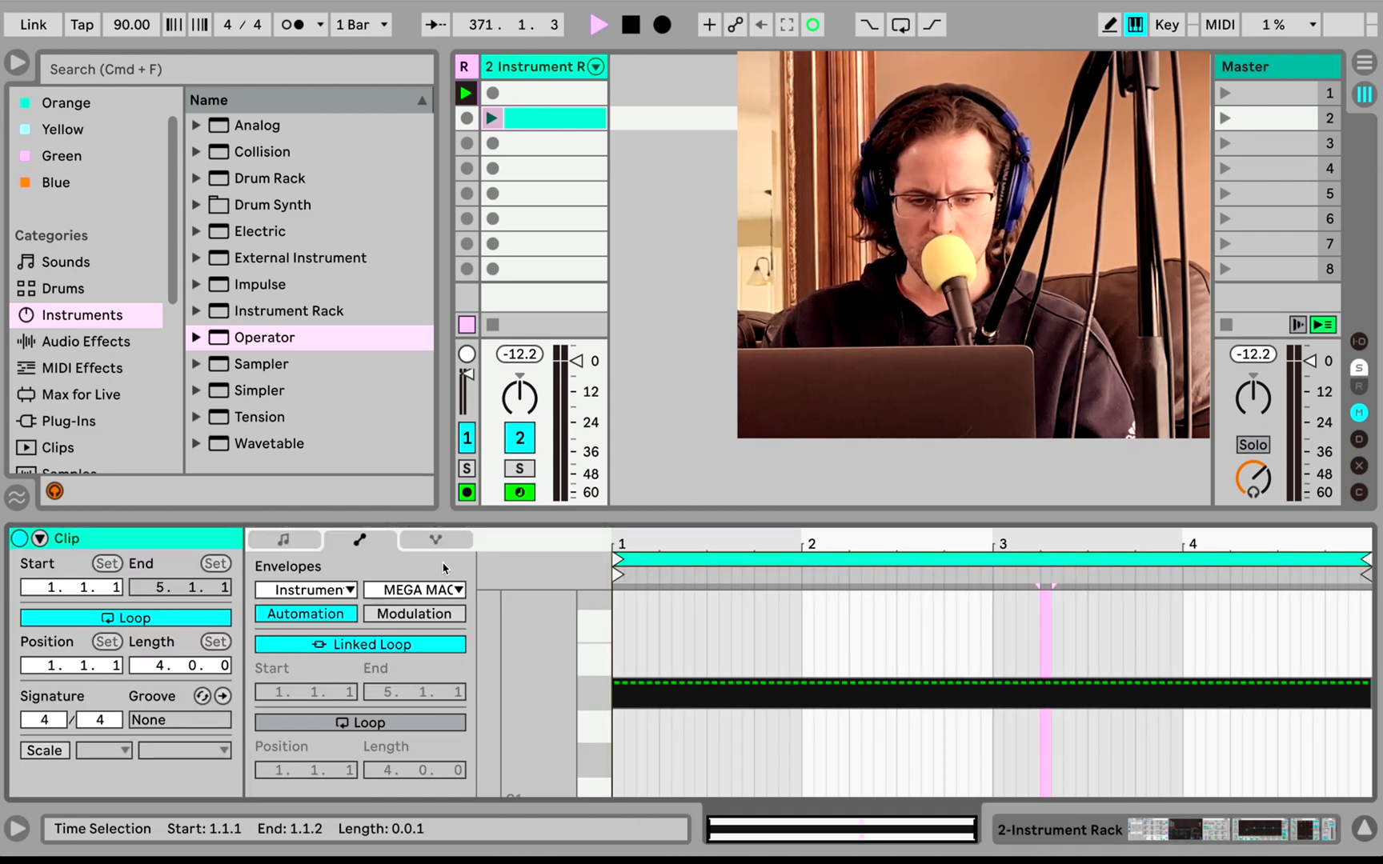
pyautogui.click(329, 594)
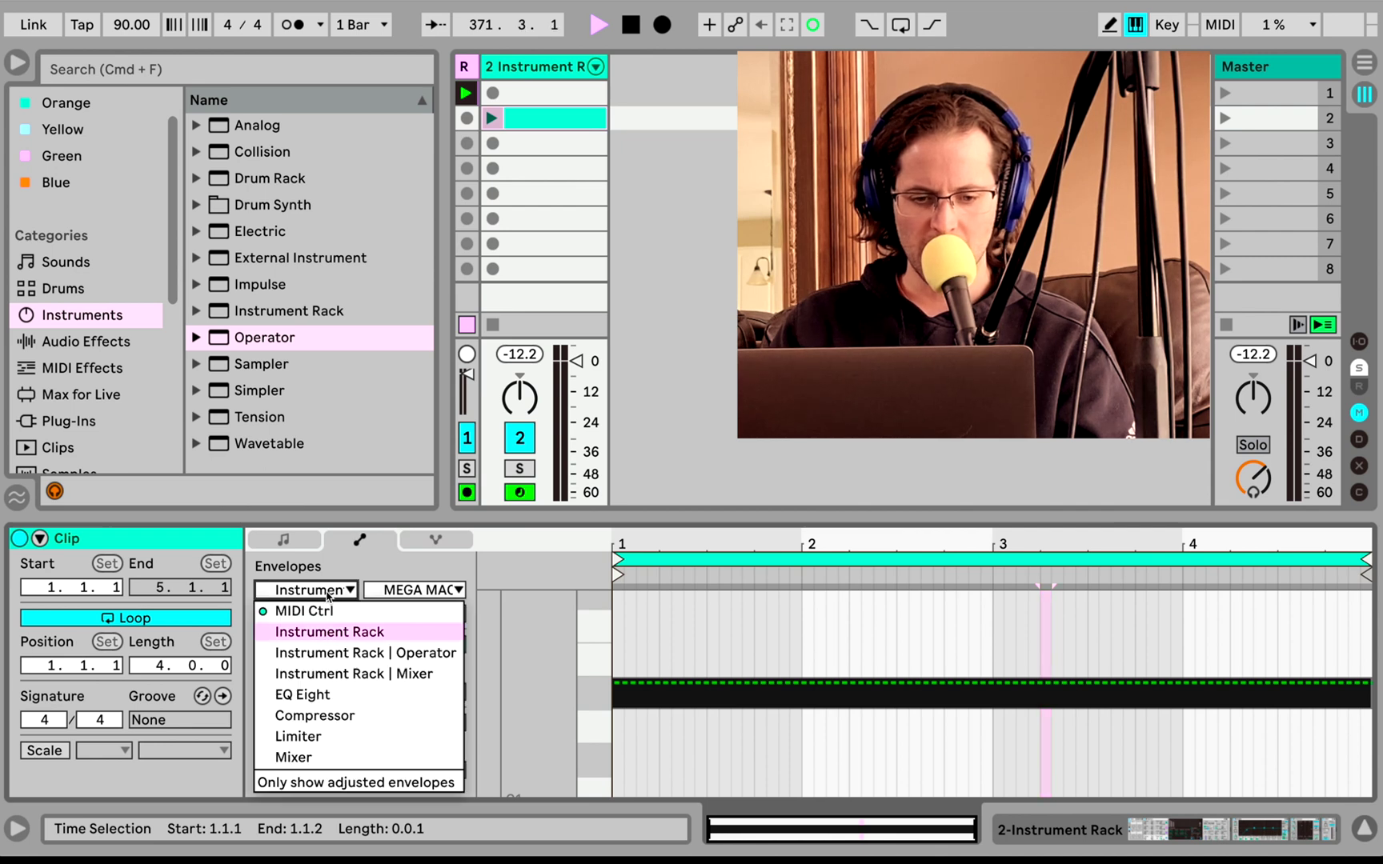
pyautogui.click(321, 632)
pyautogui.click(405, 591)
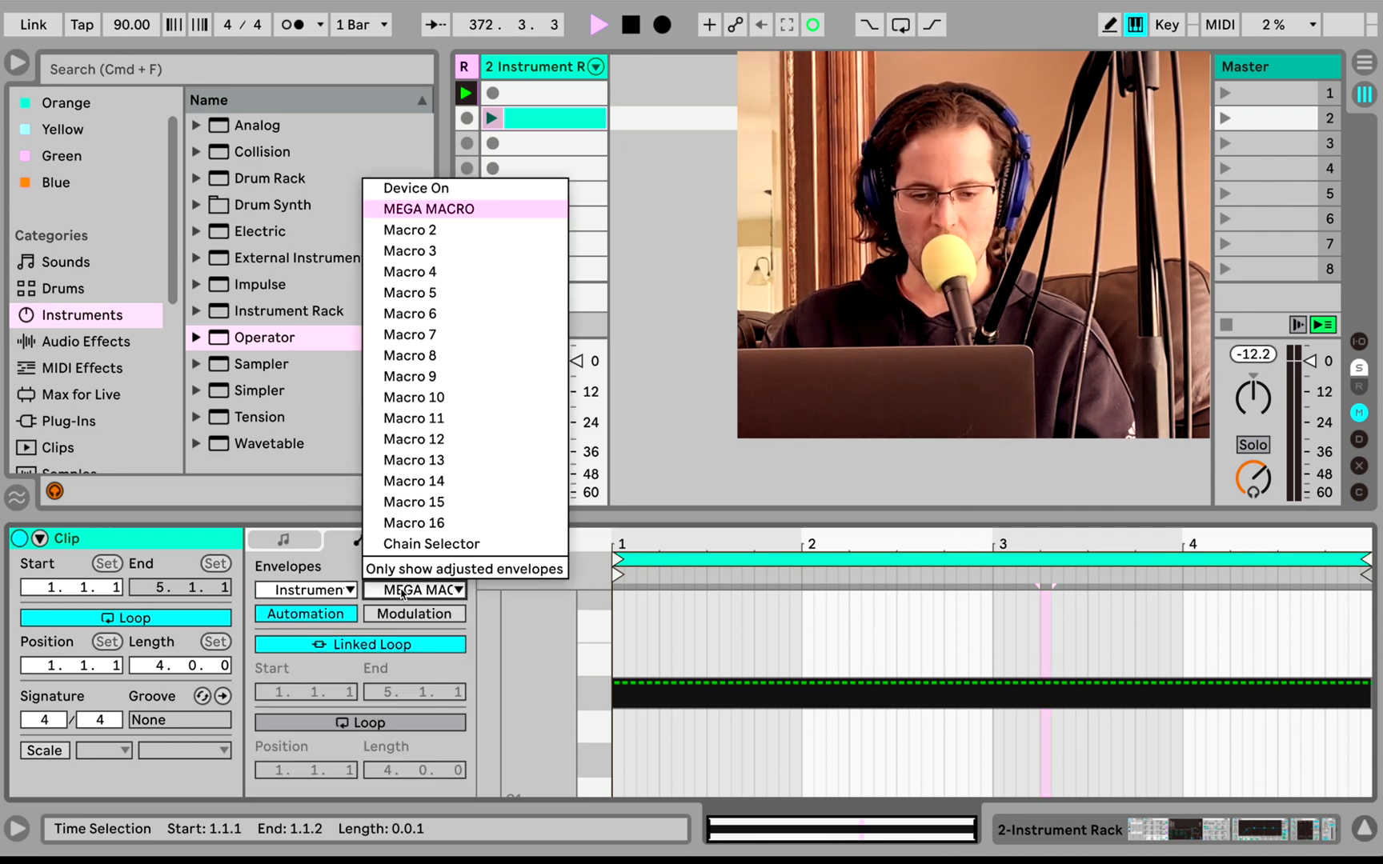
pyautogui.click(439, 217)
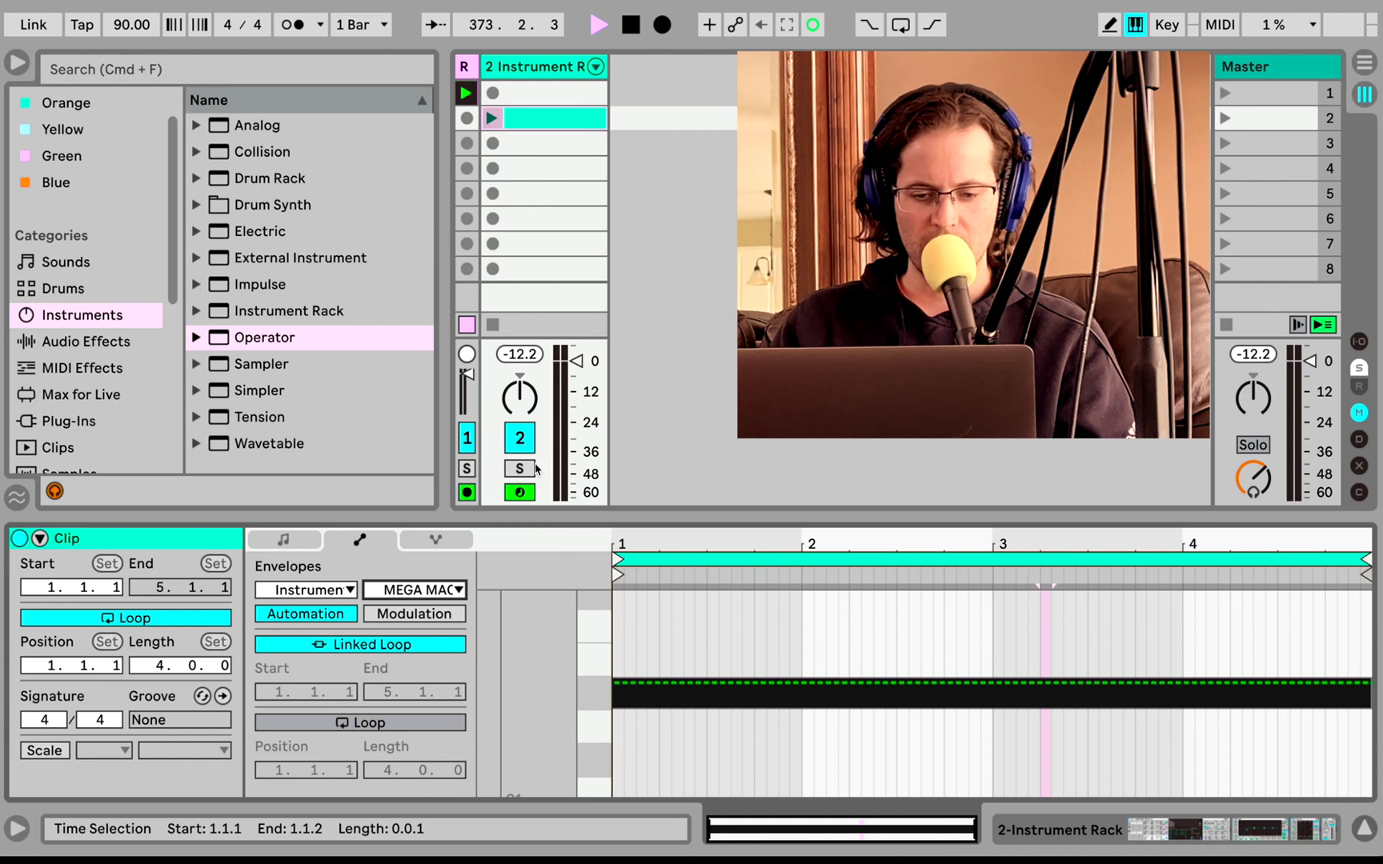
pyautogui.moveTo(620, 685)
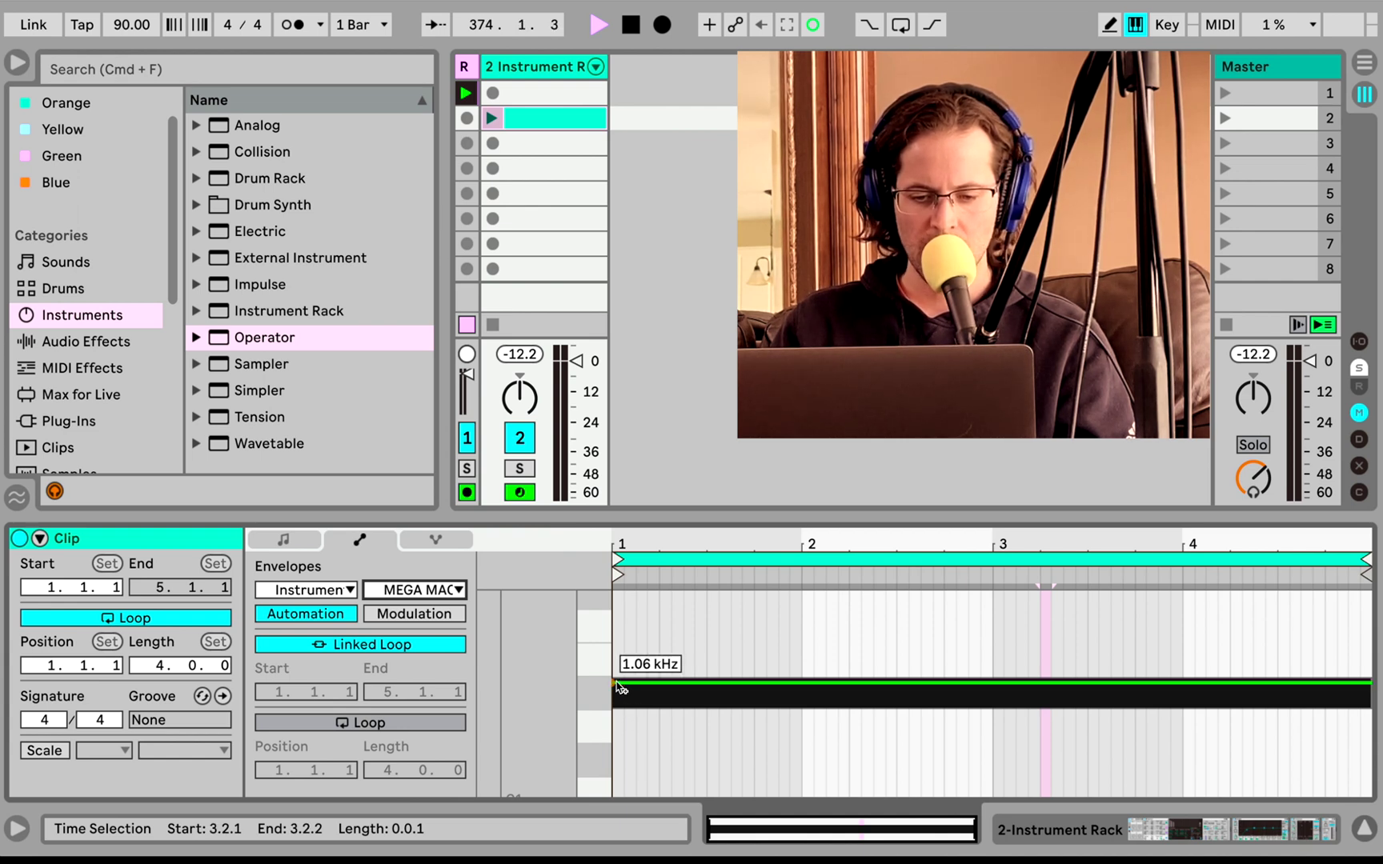
pyautogui.moveTo(619, 687); pyautogui.dragTo(619, 795)
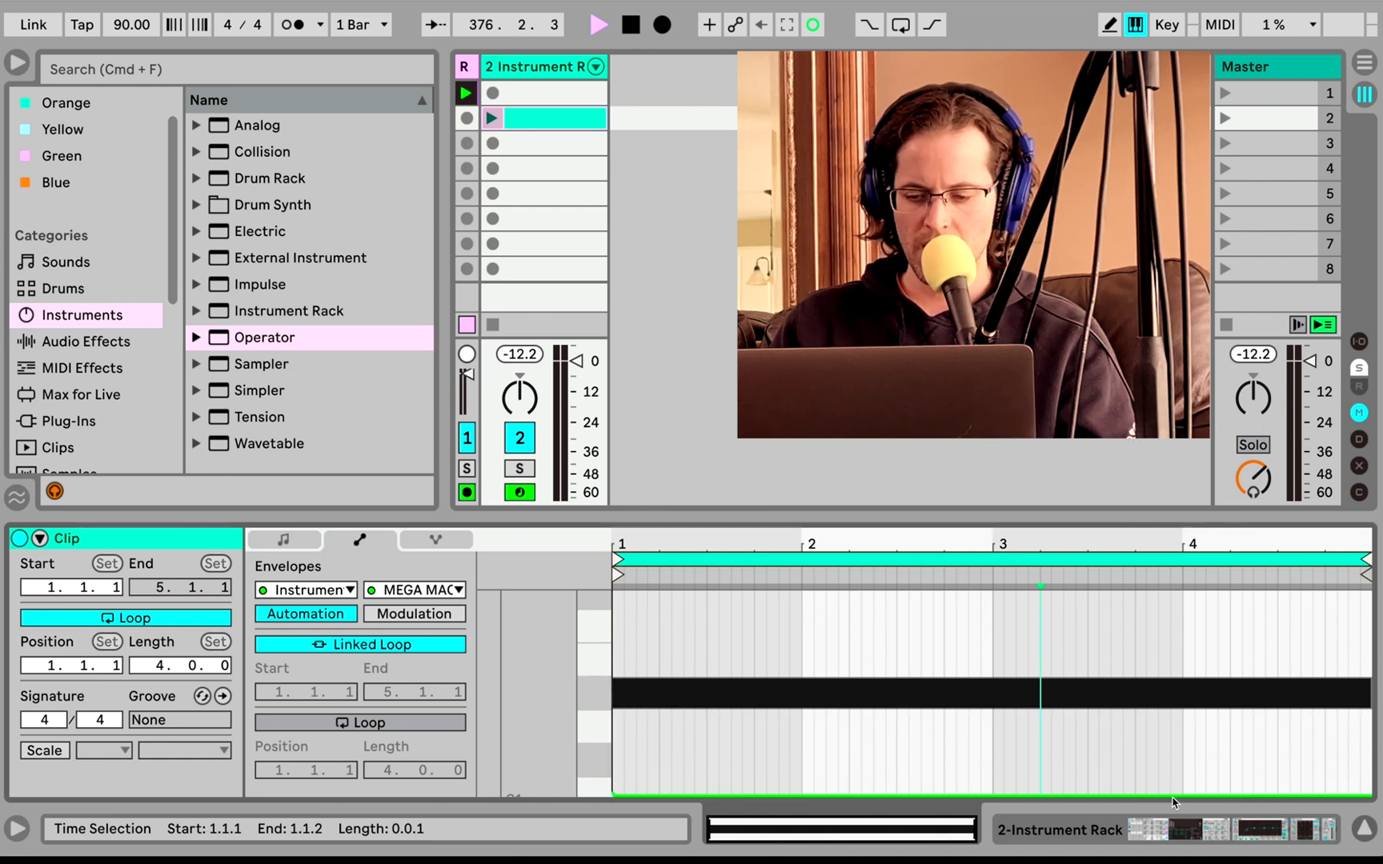
pyautogui.moveTo(1181, 795); pyautogui.dragTo(1371, 597)
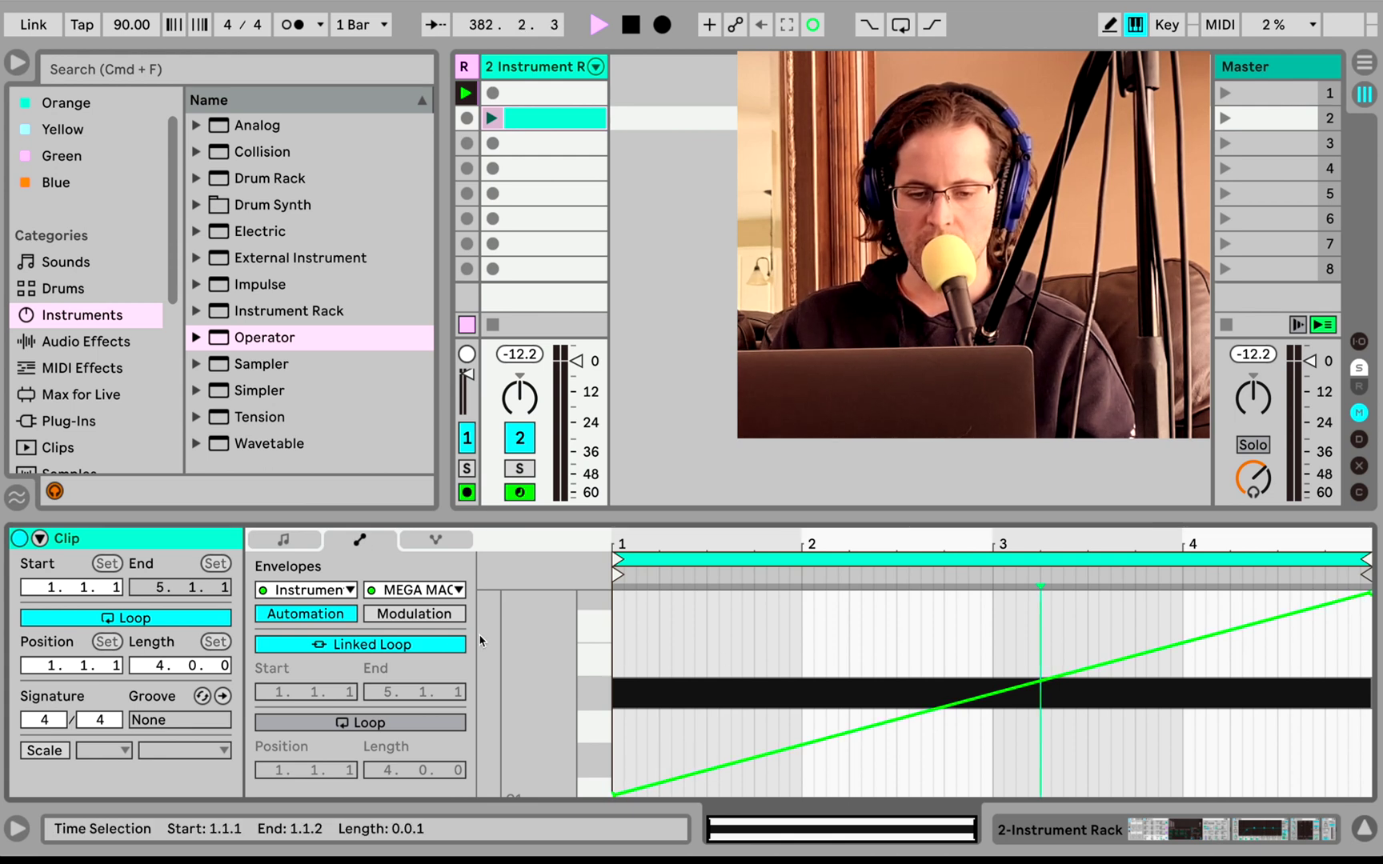
pyautogui.click(328, 592)
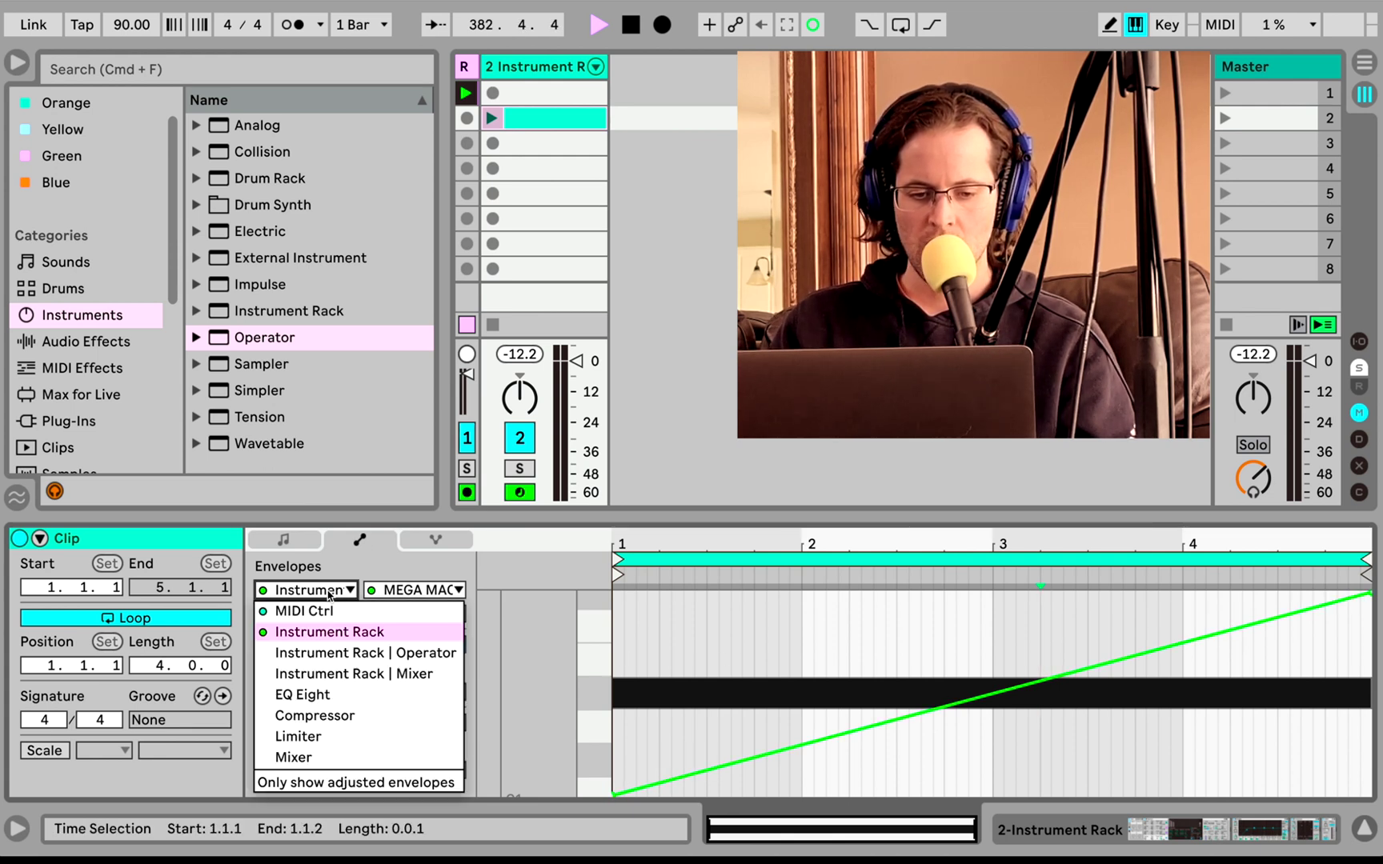
pyautogui.click(333, 640)
pyautogui.click(408, 592)
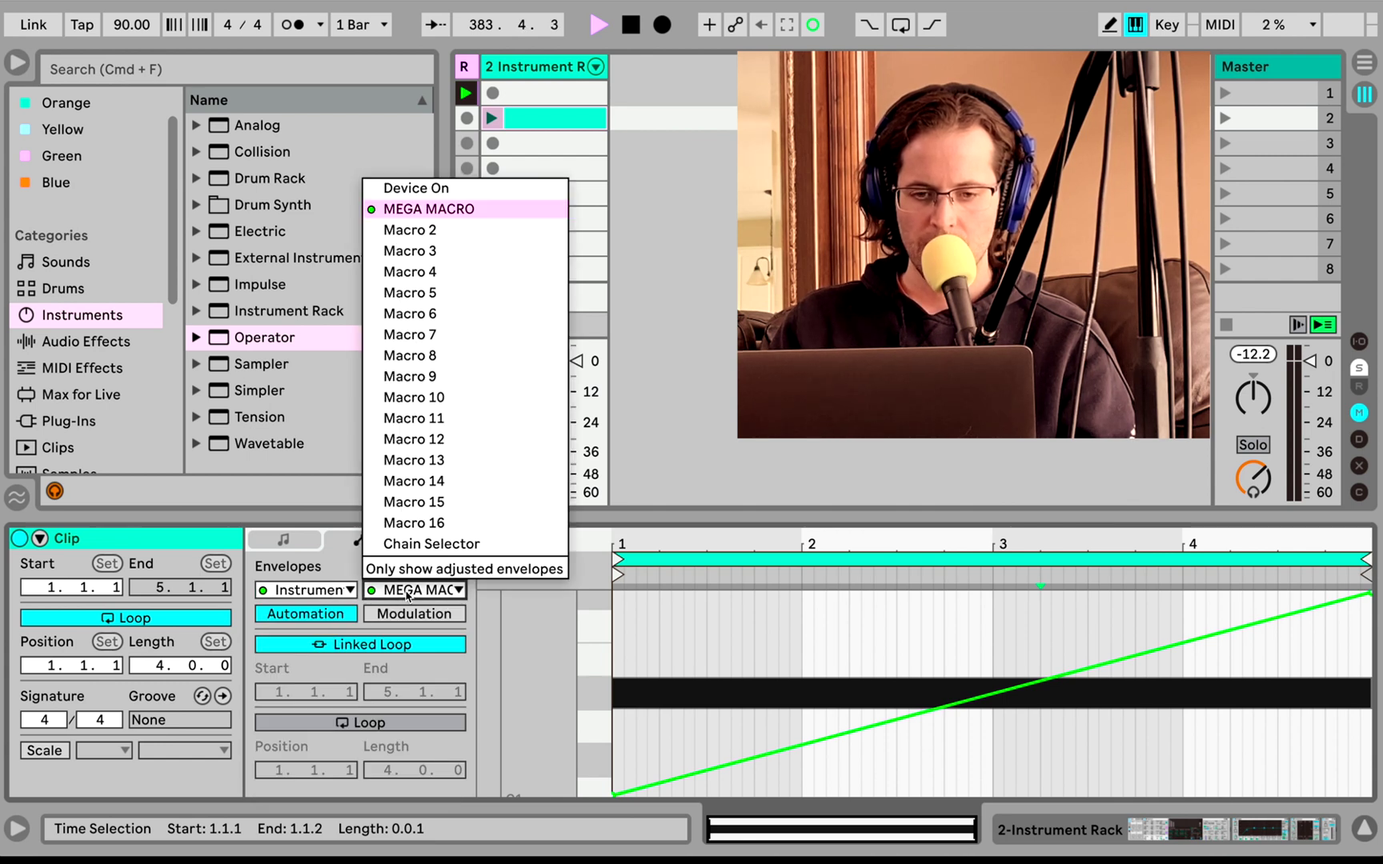
pyautogui.click(541, 619)
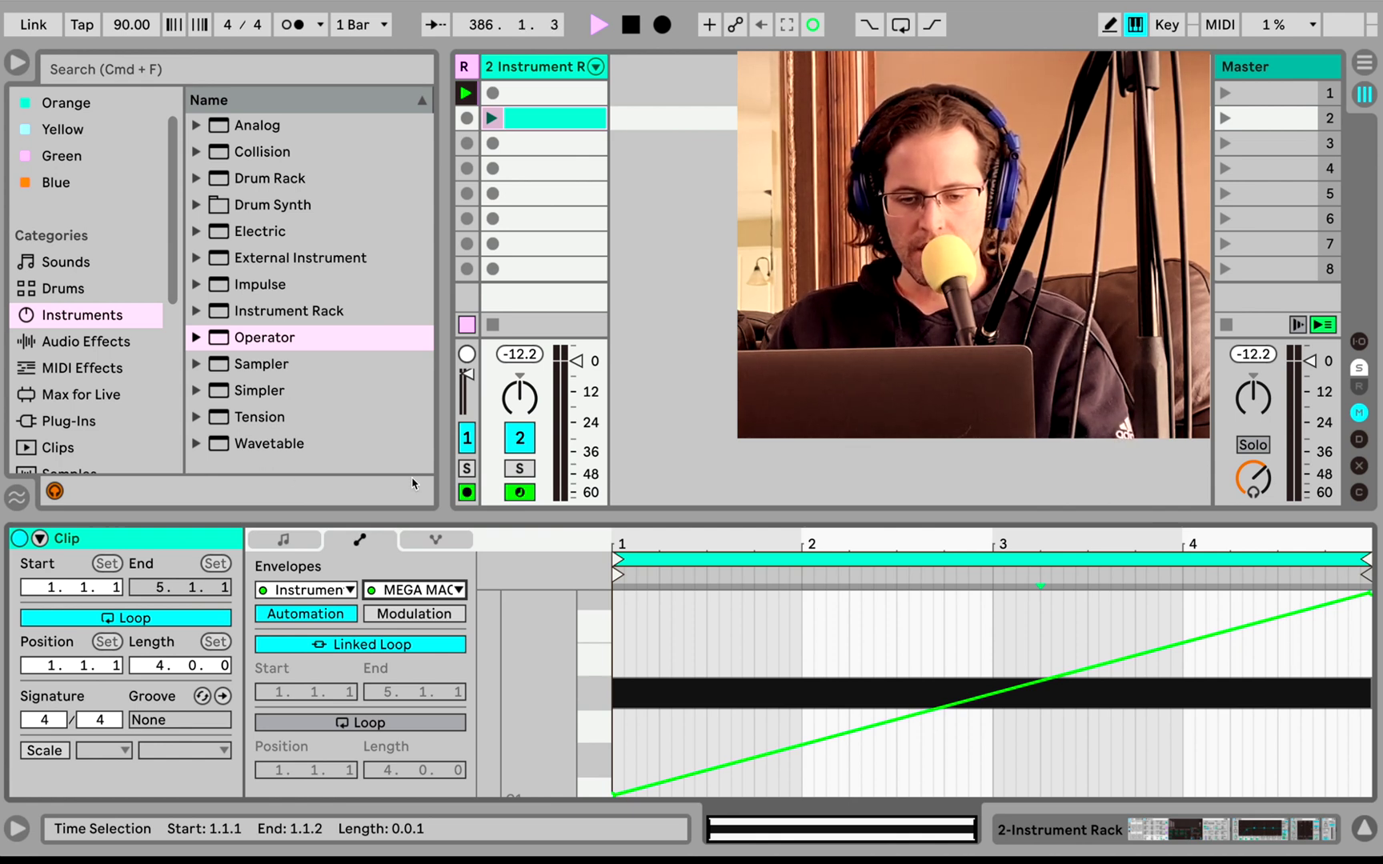
# - Play the clip in slot 2 while watching the MEGA MACRO knob in the device chain, and stop it
pyautogui.click(497, 122)
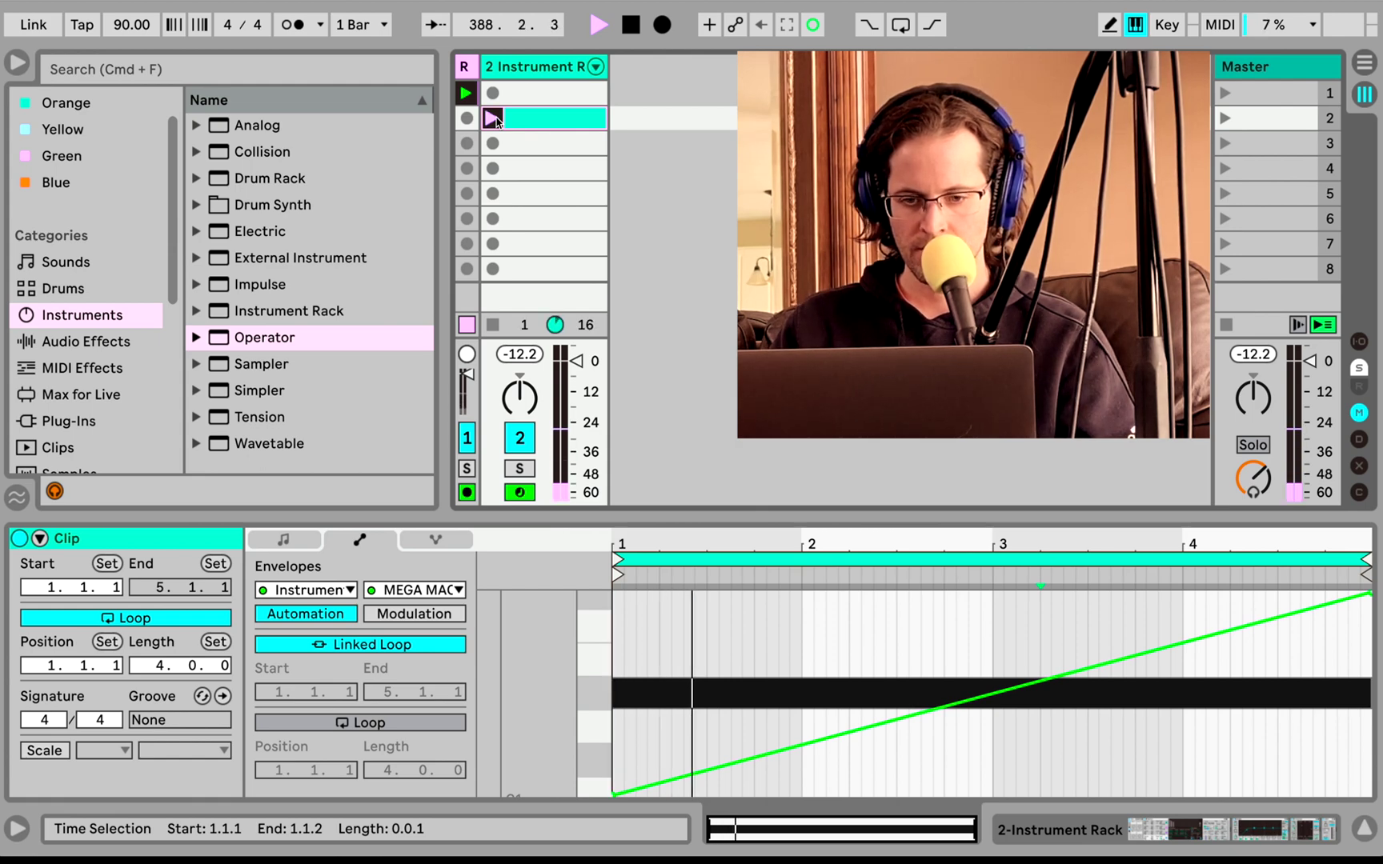
pyautogui.hotkey('shift', 'Tab')
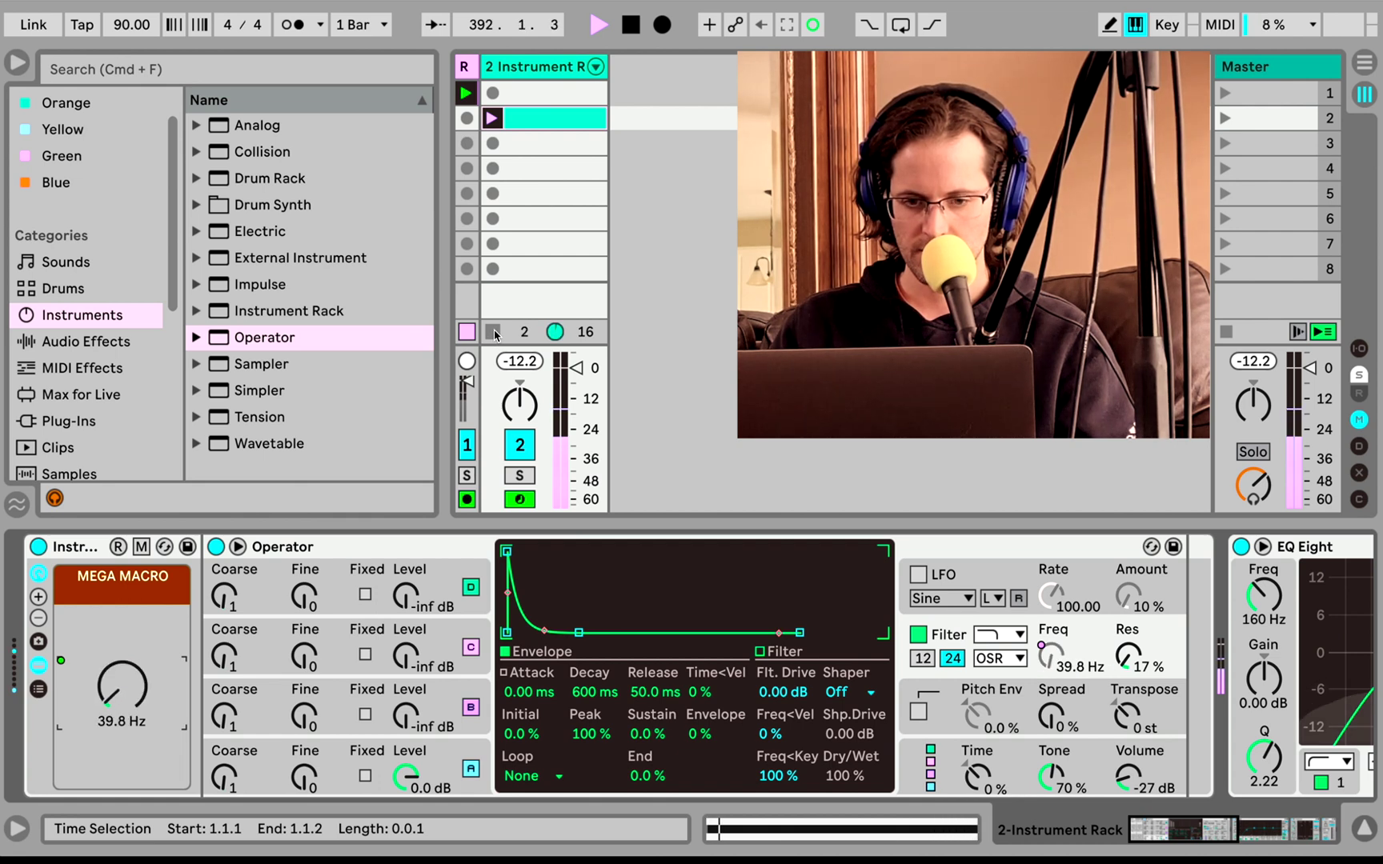
pyautogui.click(493, 332)
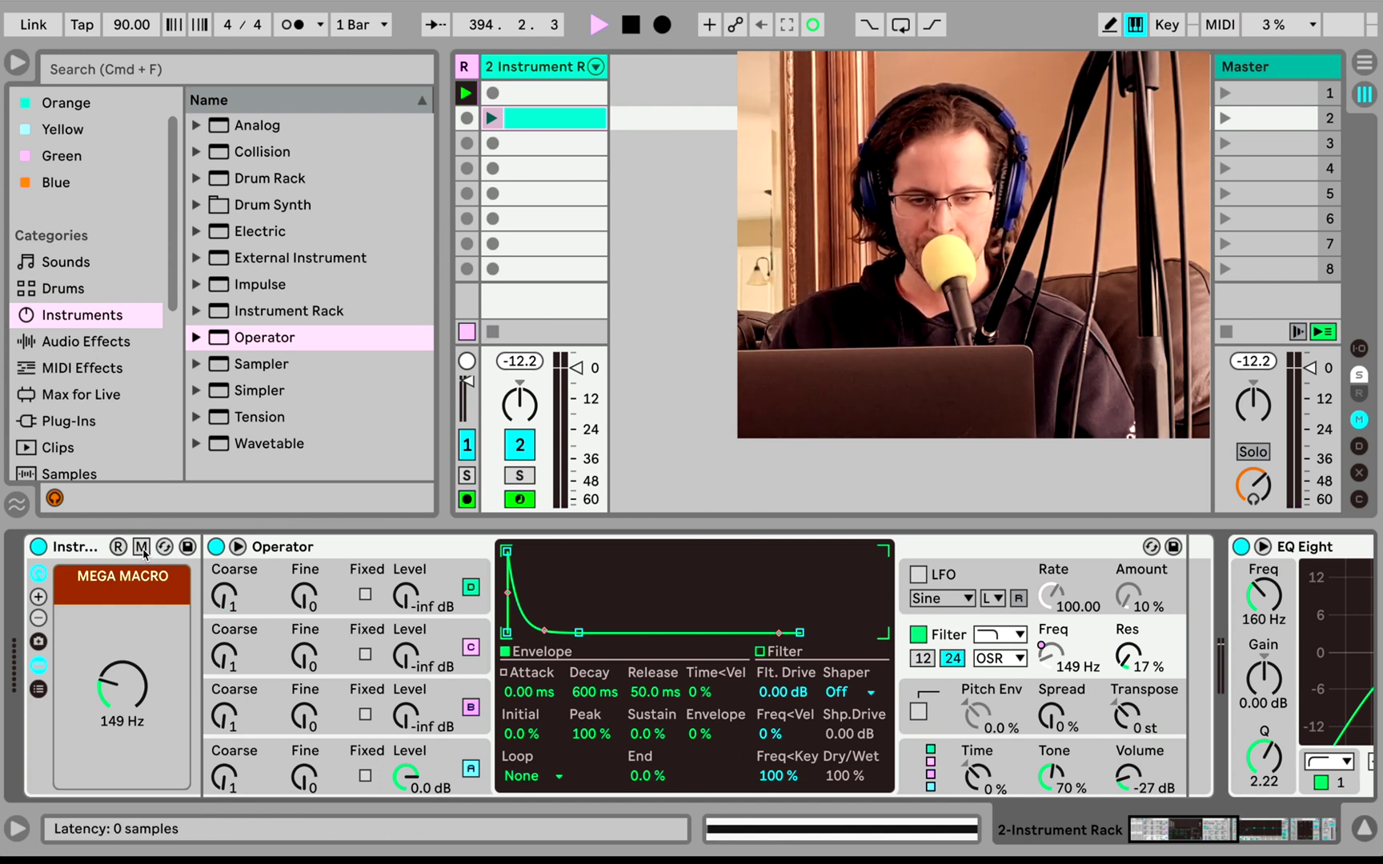
pyautogui.click(44, 596)
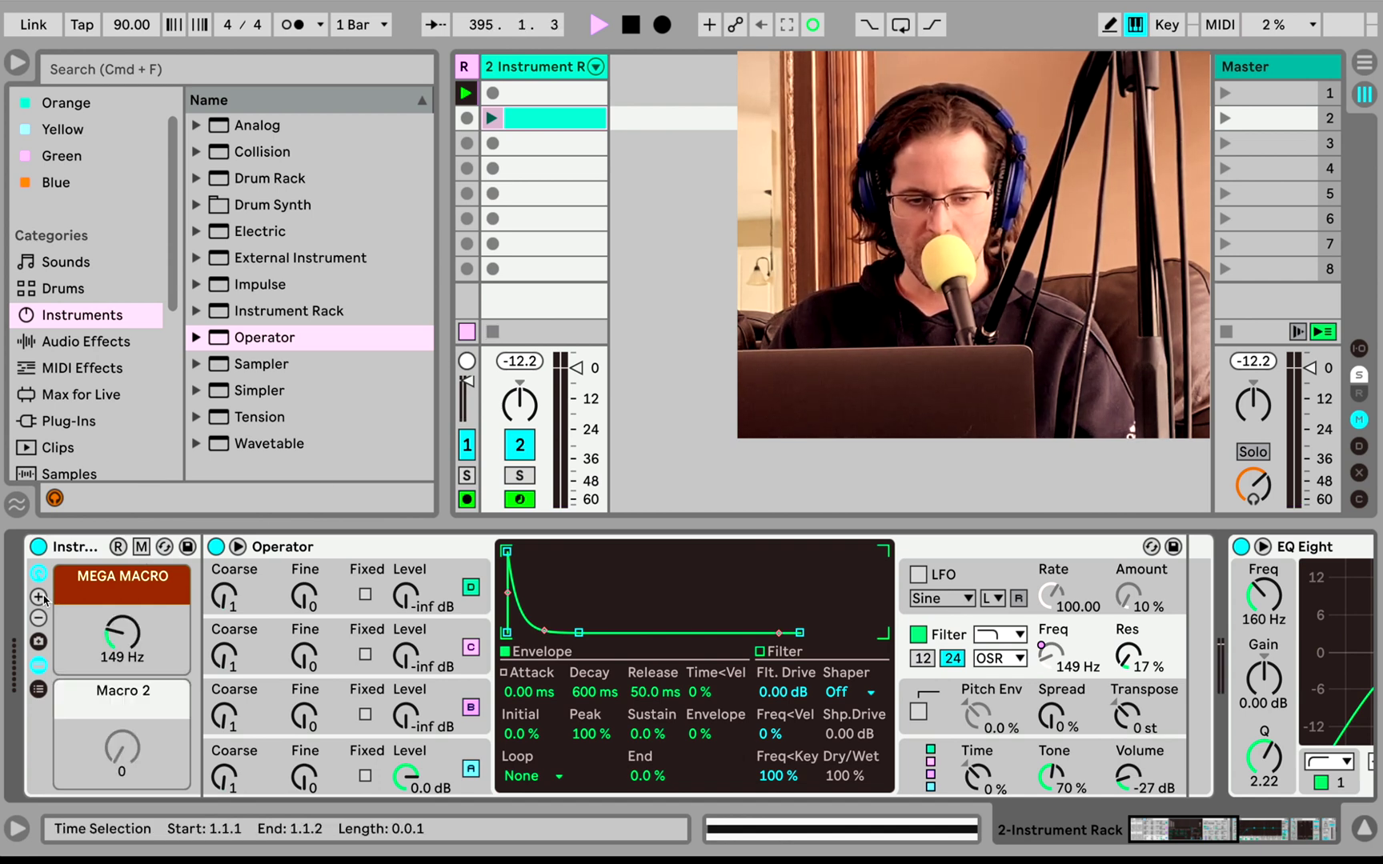
pyautogui.click(43, 597)
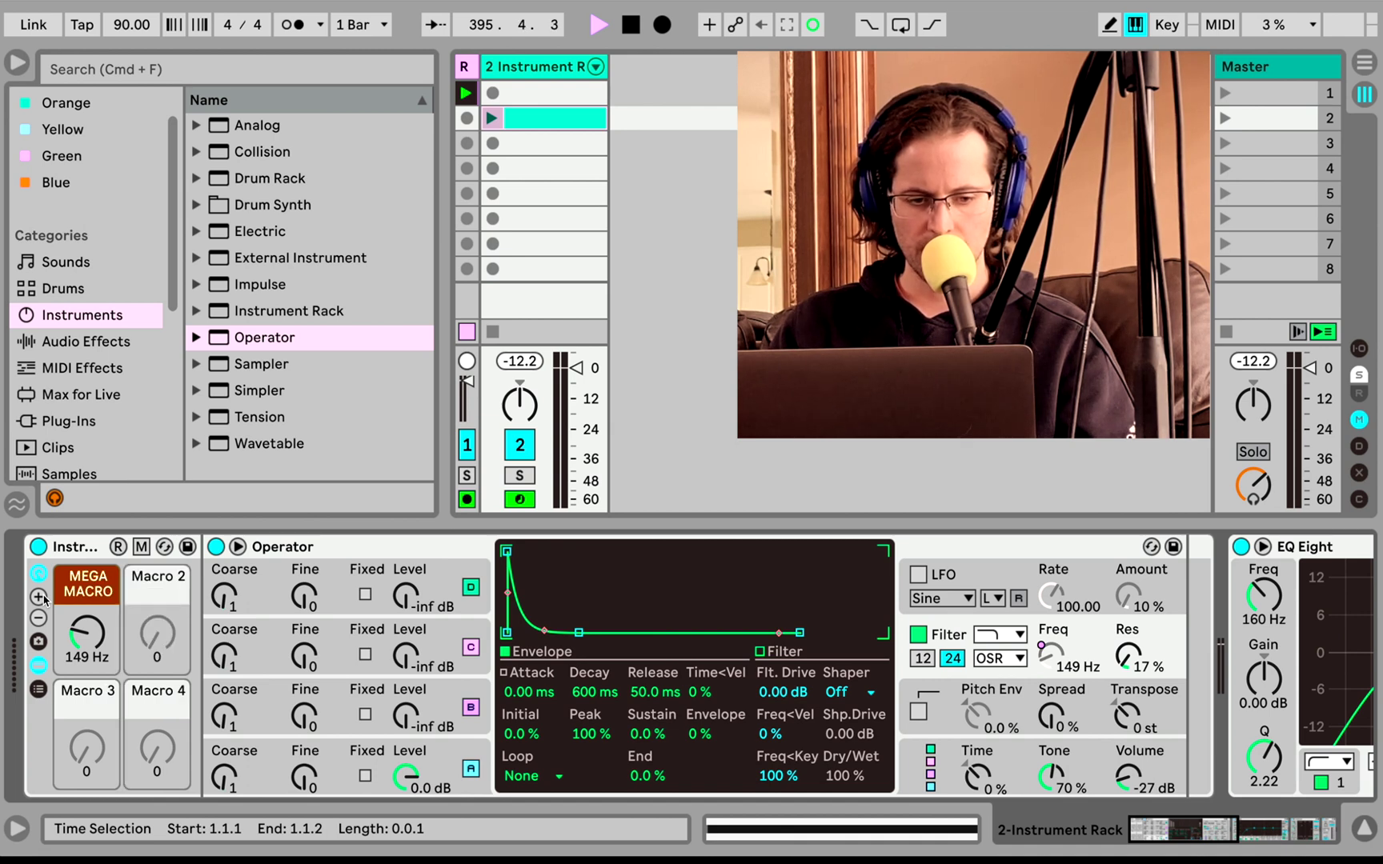
pyautogui.click(38, 618)
pyautogui.click(39, 618)
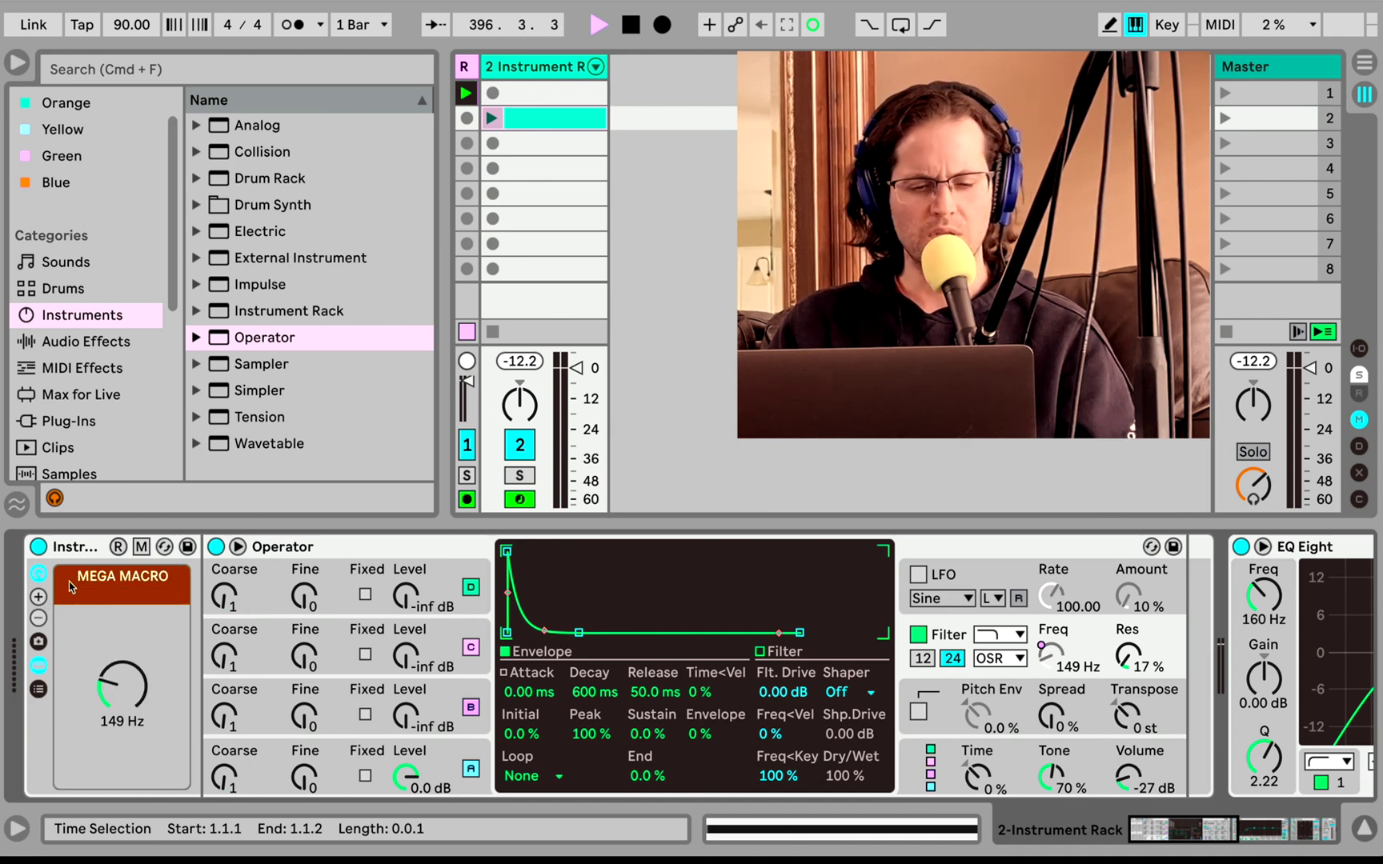
# - Set the minimum of MEGA MACRO's Filter Frequency mapping to 333 Hz
pyautogui.click(142, 547)
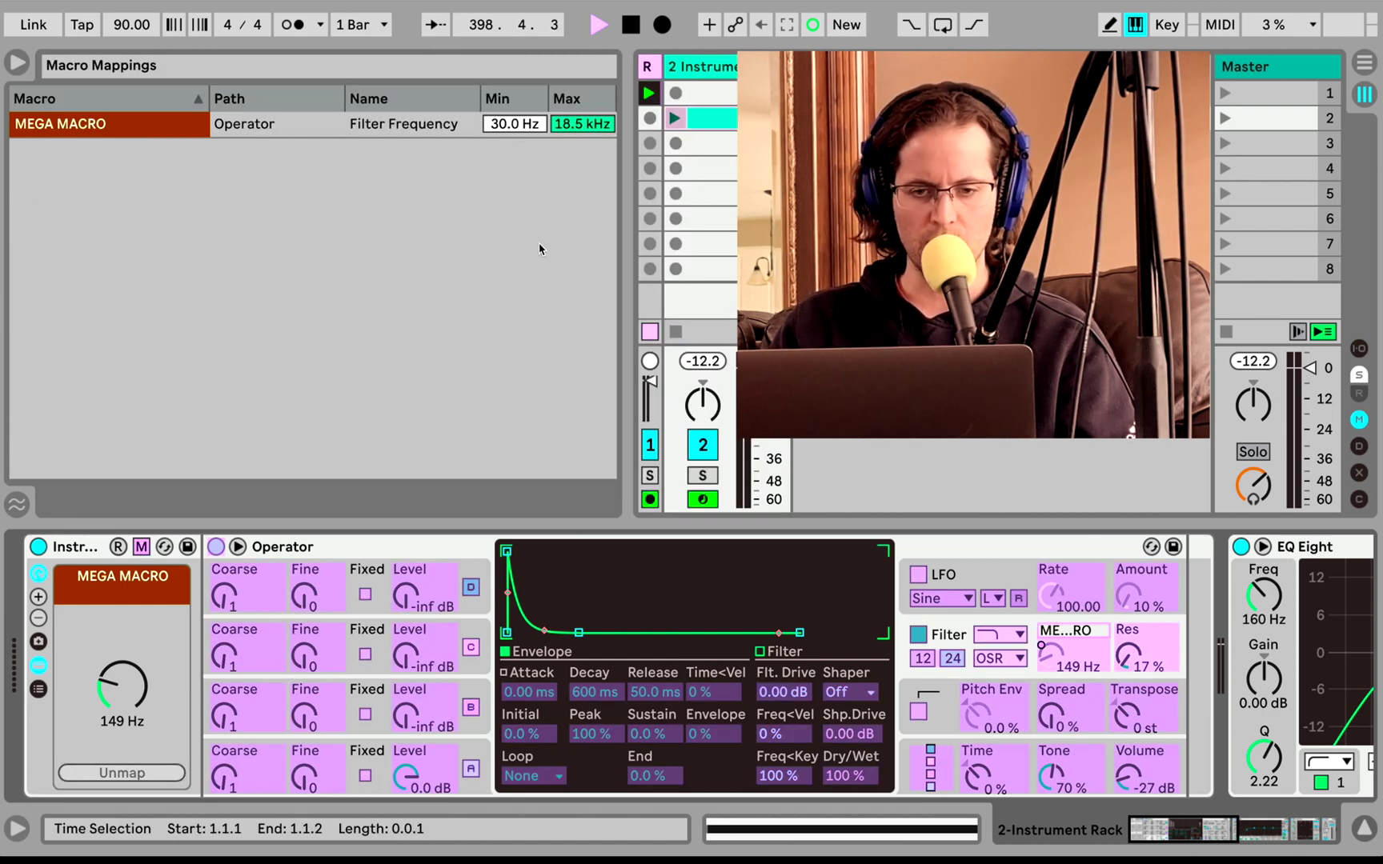
pyautogui.moveTo(520, 125); pyautogui.dragTo(520, 81)
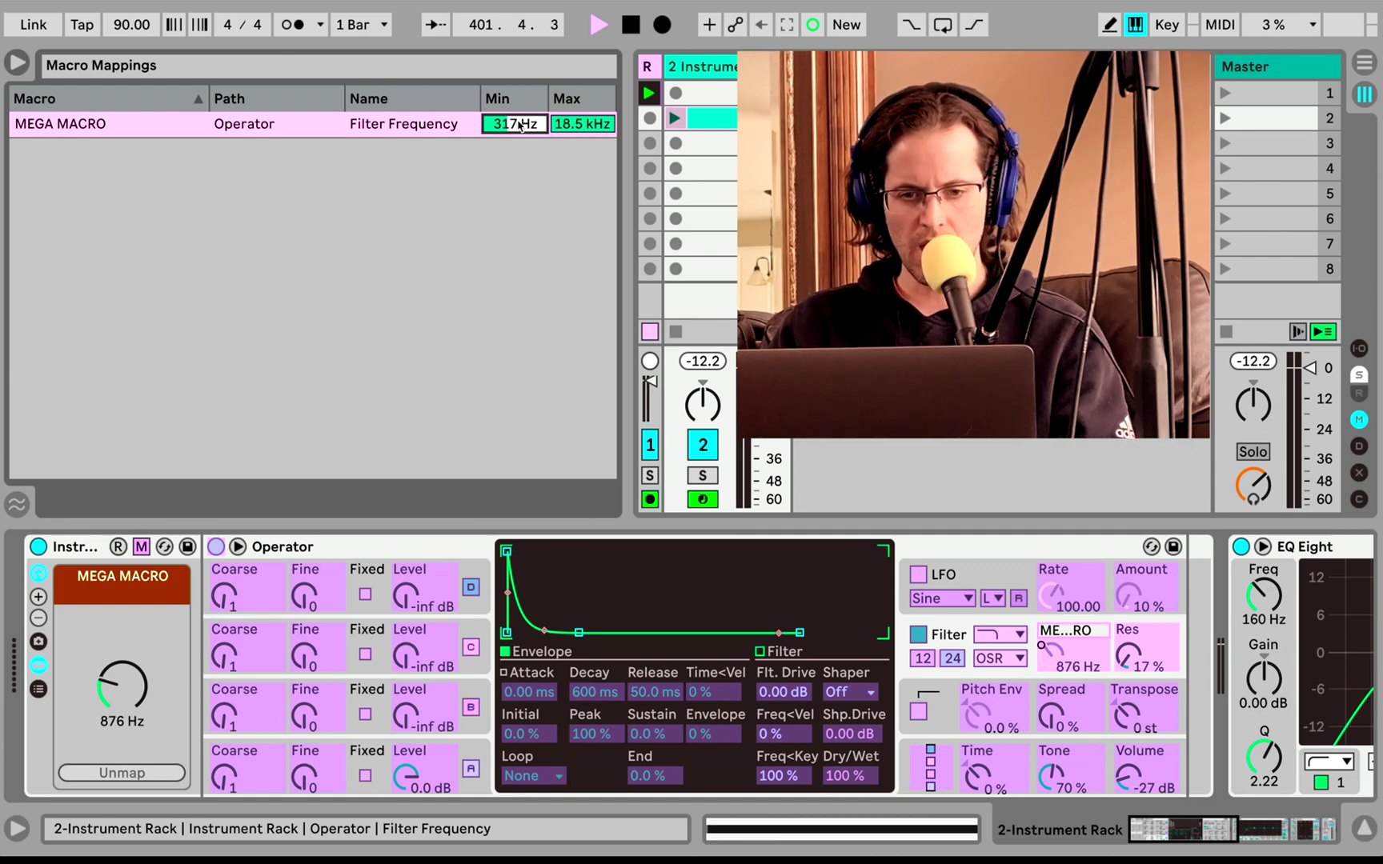
pyautogui.write('333')
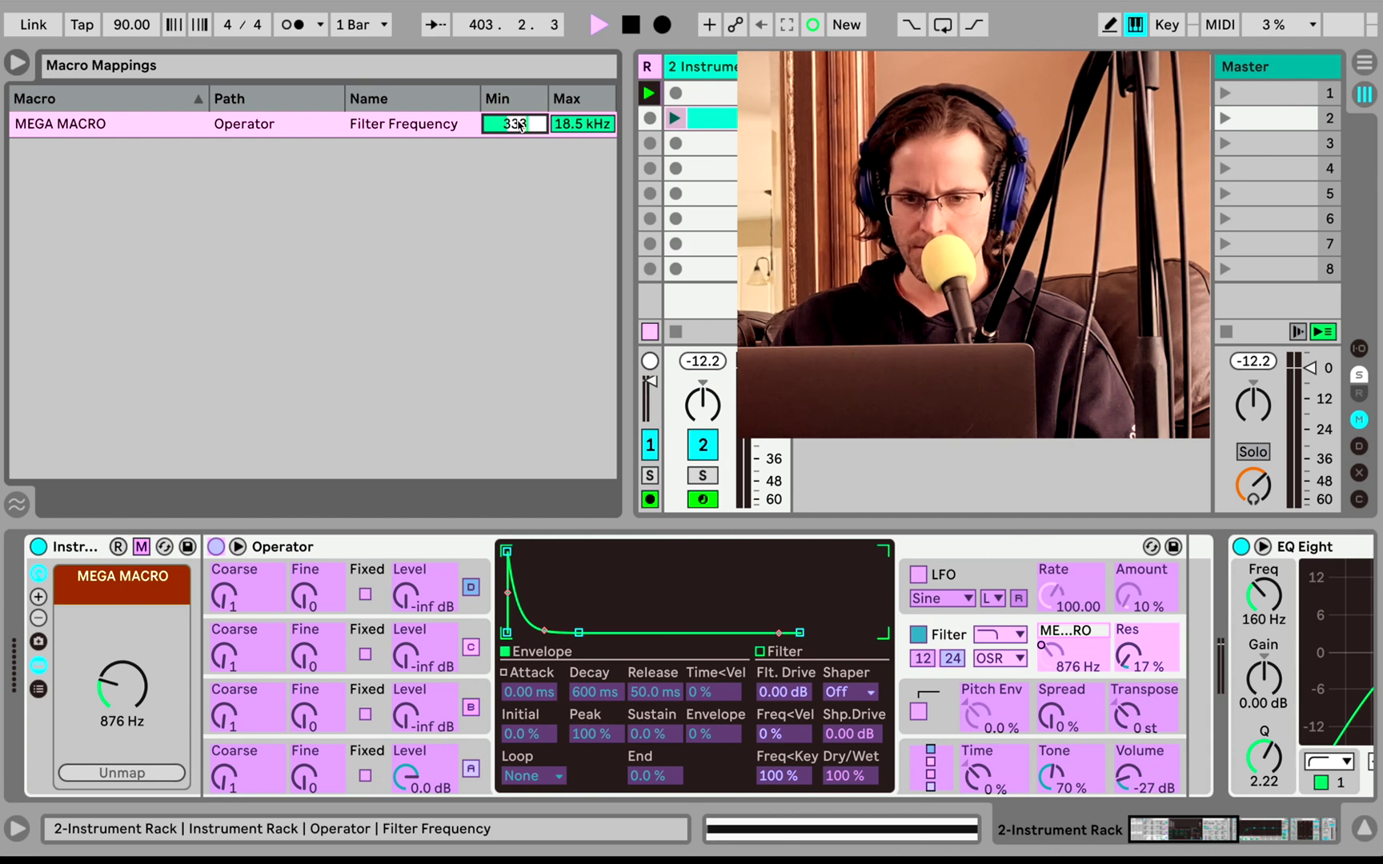
pyautogui.press('Return')
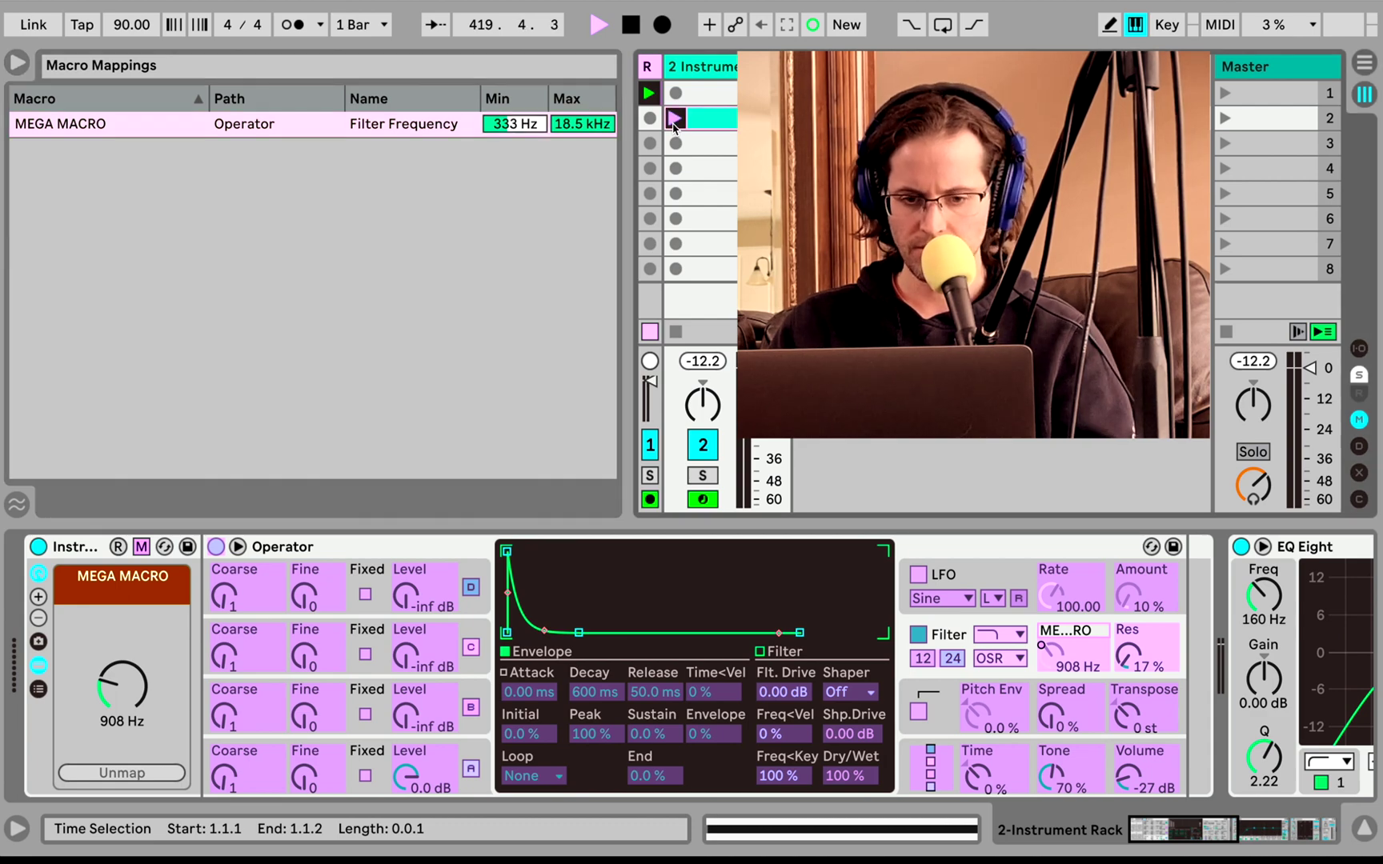
# - Audition the clip with the adjusted filter range, leave macro mapping mode, and check the clip's MEGA MACRO envelope before returning to the devices
pyautogui.click(675, 119)
pyautogui.click(141, 546)
pyautogui.click(142, 547)
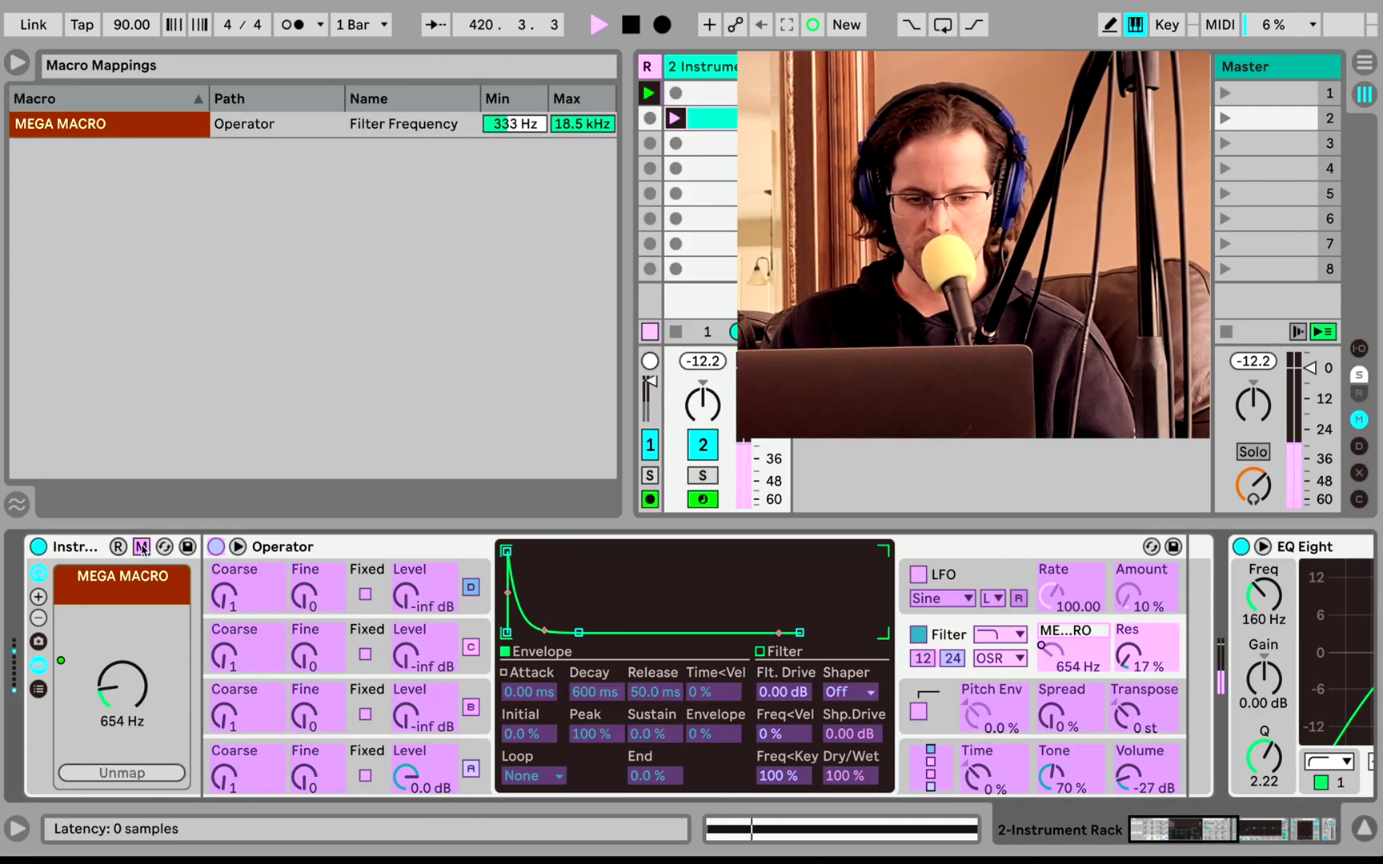
pyautogui.click(142, 547)
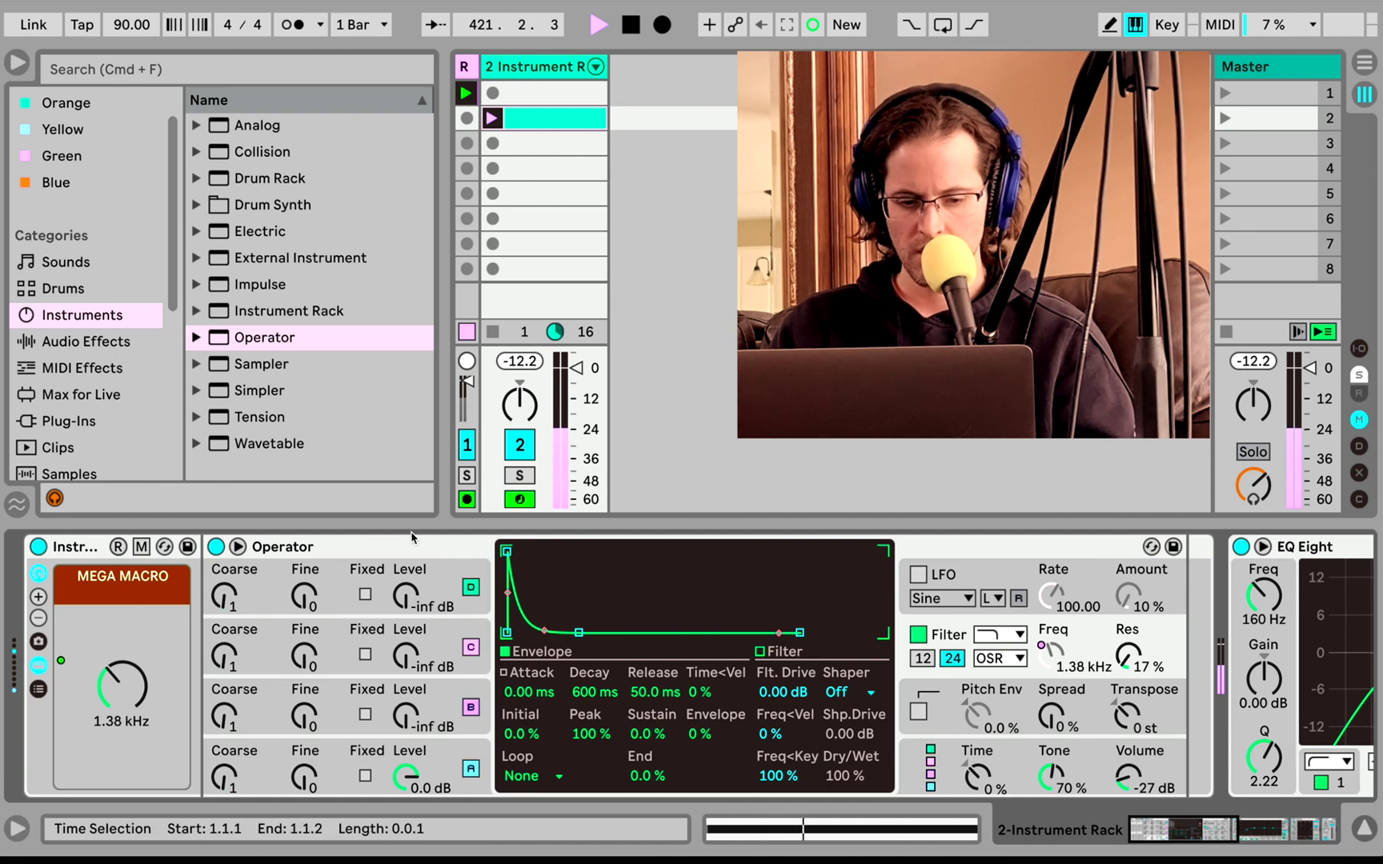
pyautogui.hotkey('shift', 'Tab')
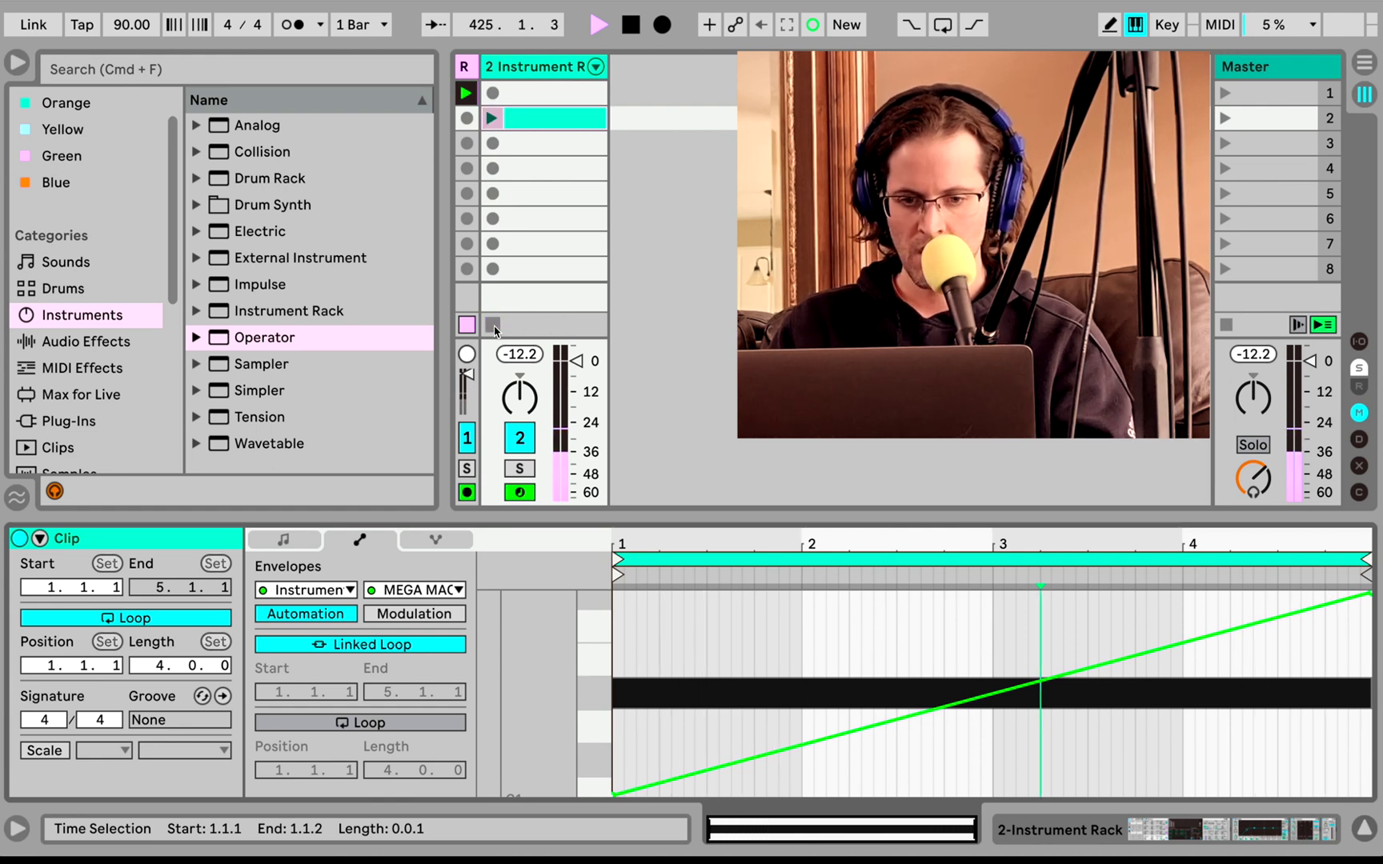
pyautogui.hotkey('shift', 'Tab')
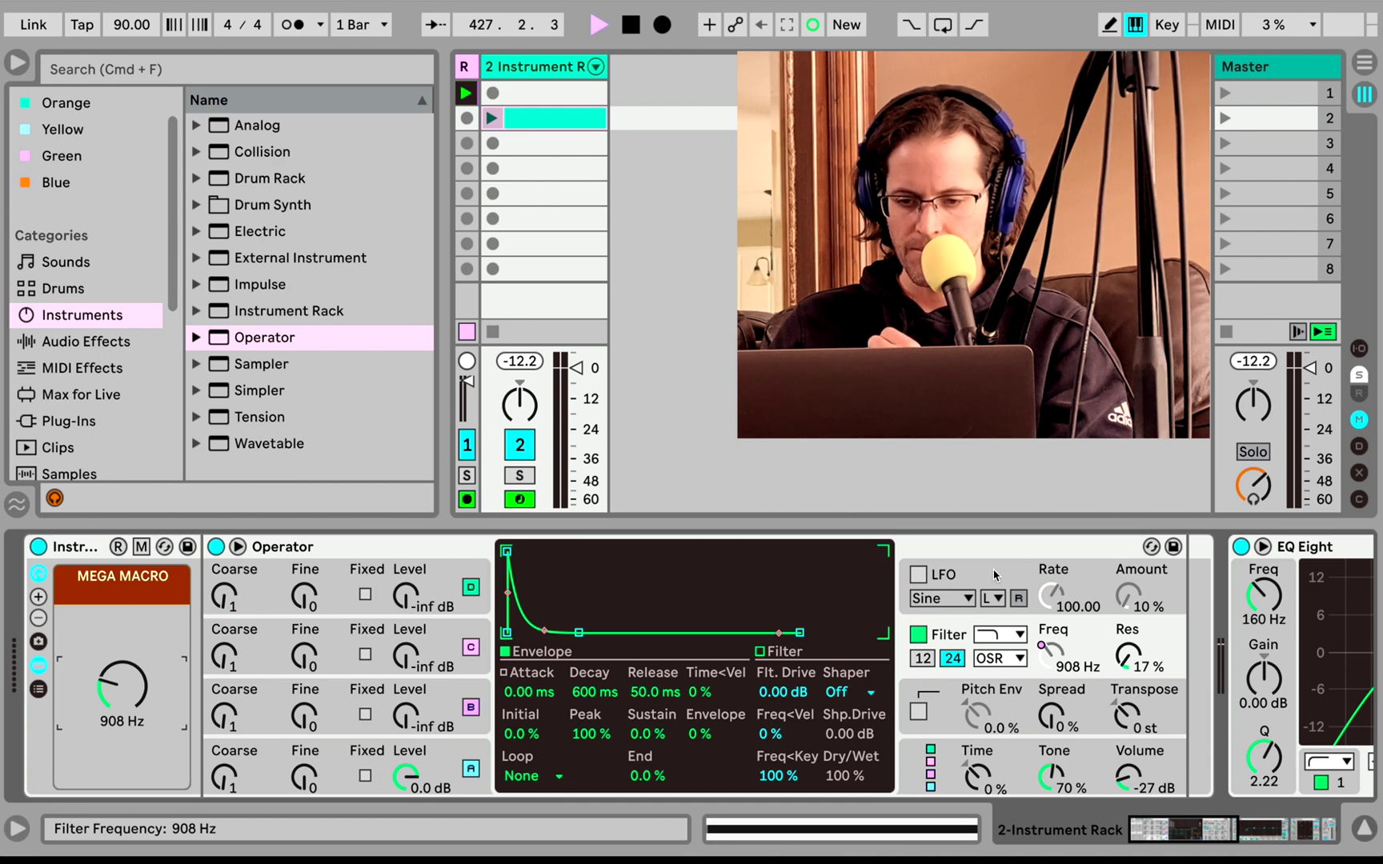
# - Set the waveform of Operator's oscillator A to Square 32
pyautogui.click(298, 759)
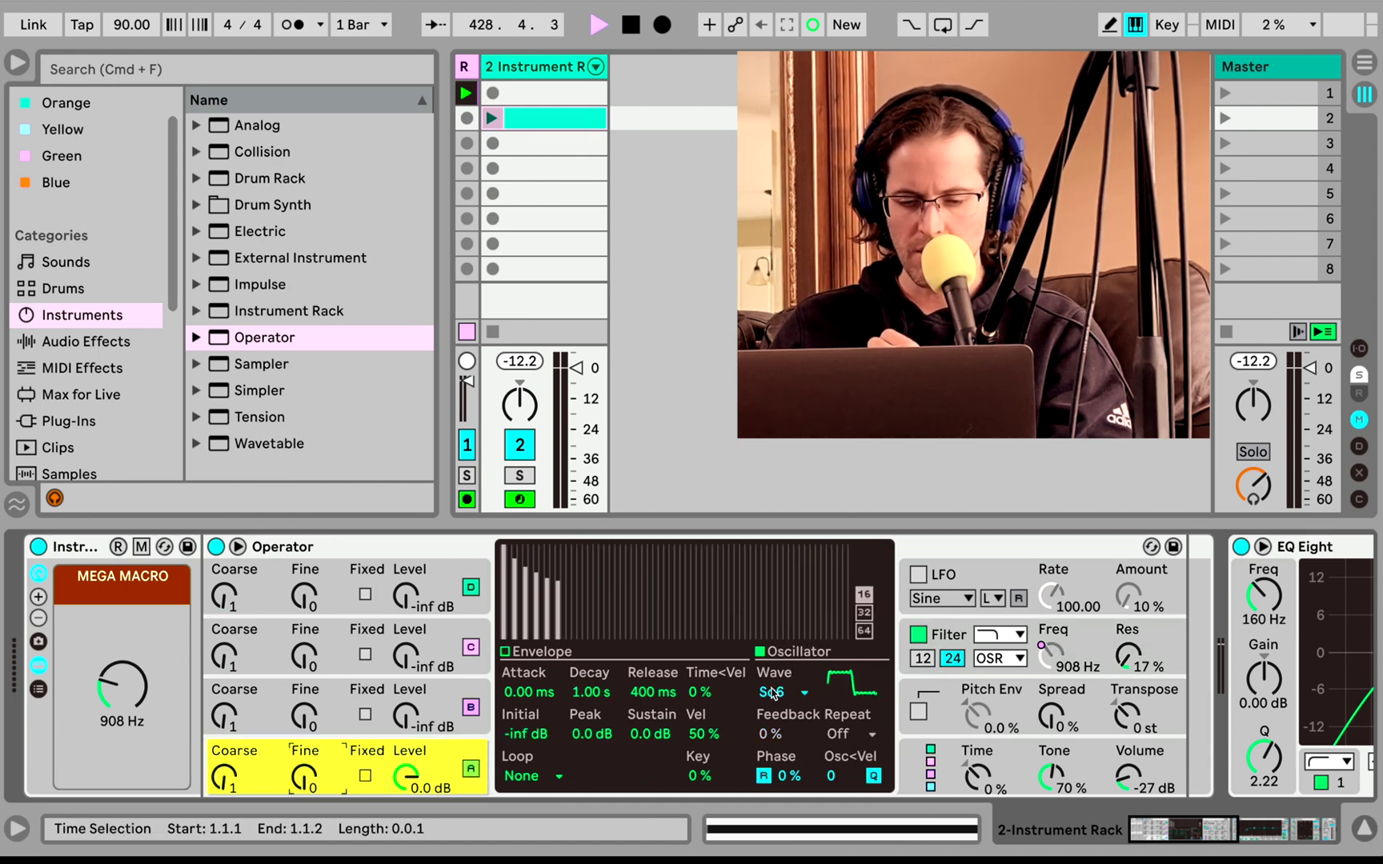
pyautogui.click(771, 694)
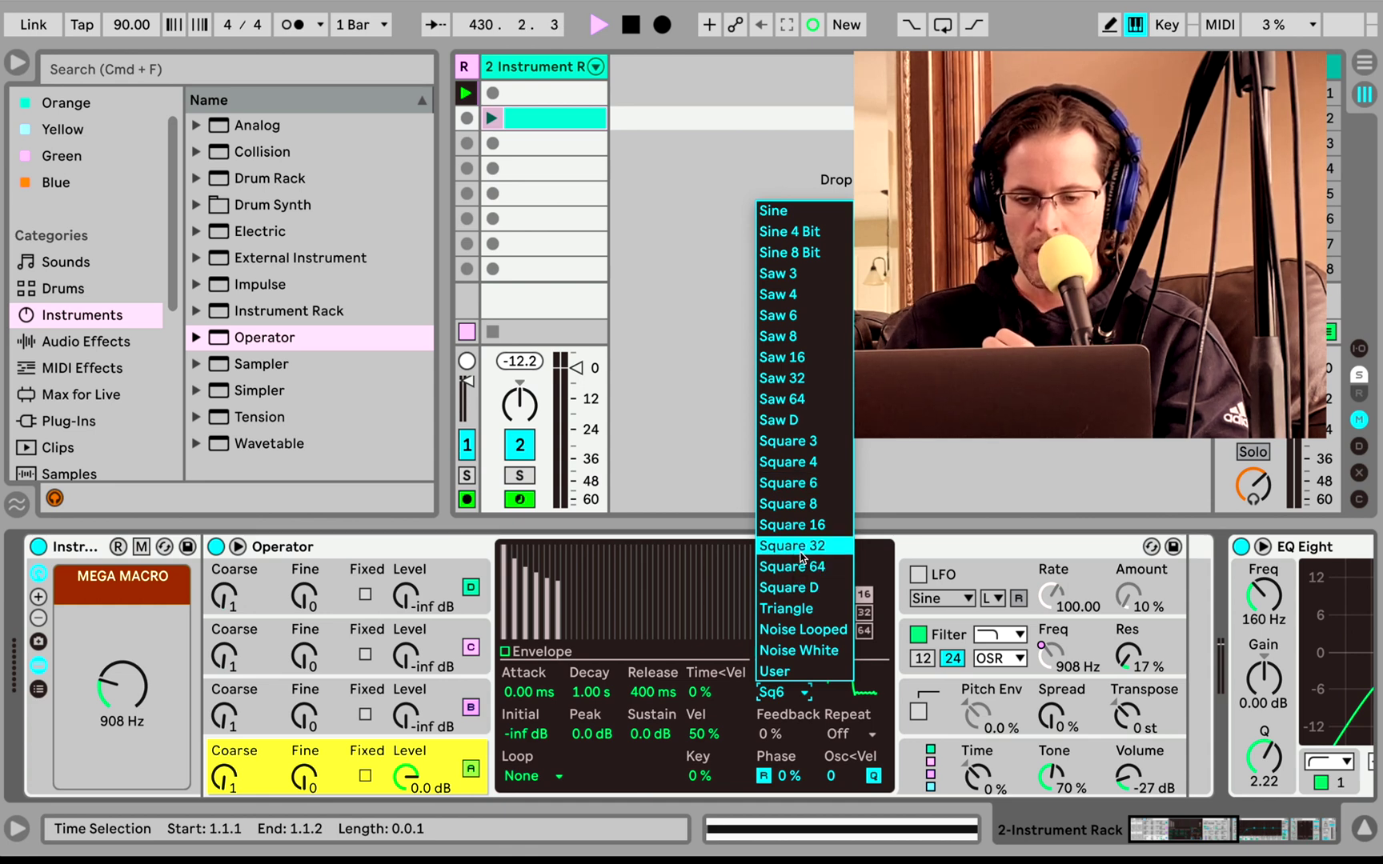
pyautogui.click(801, 557)
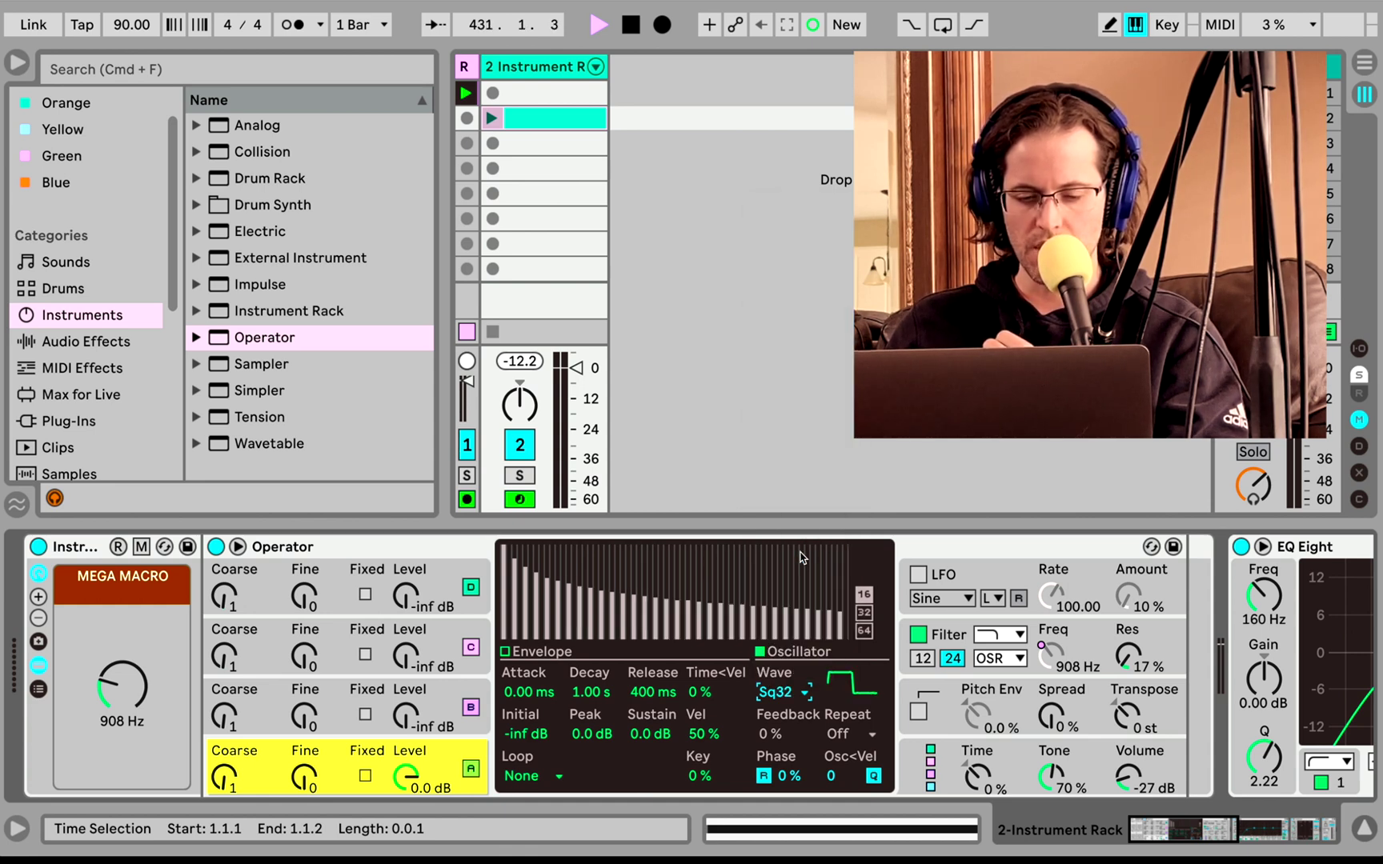
# - Try the Saw 32 waveform on oscillator A and switch it back to Square 32
pyautogui.click(791, 693)
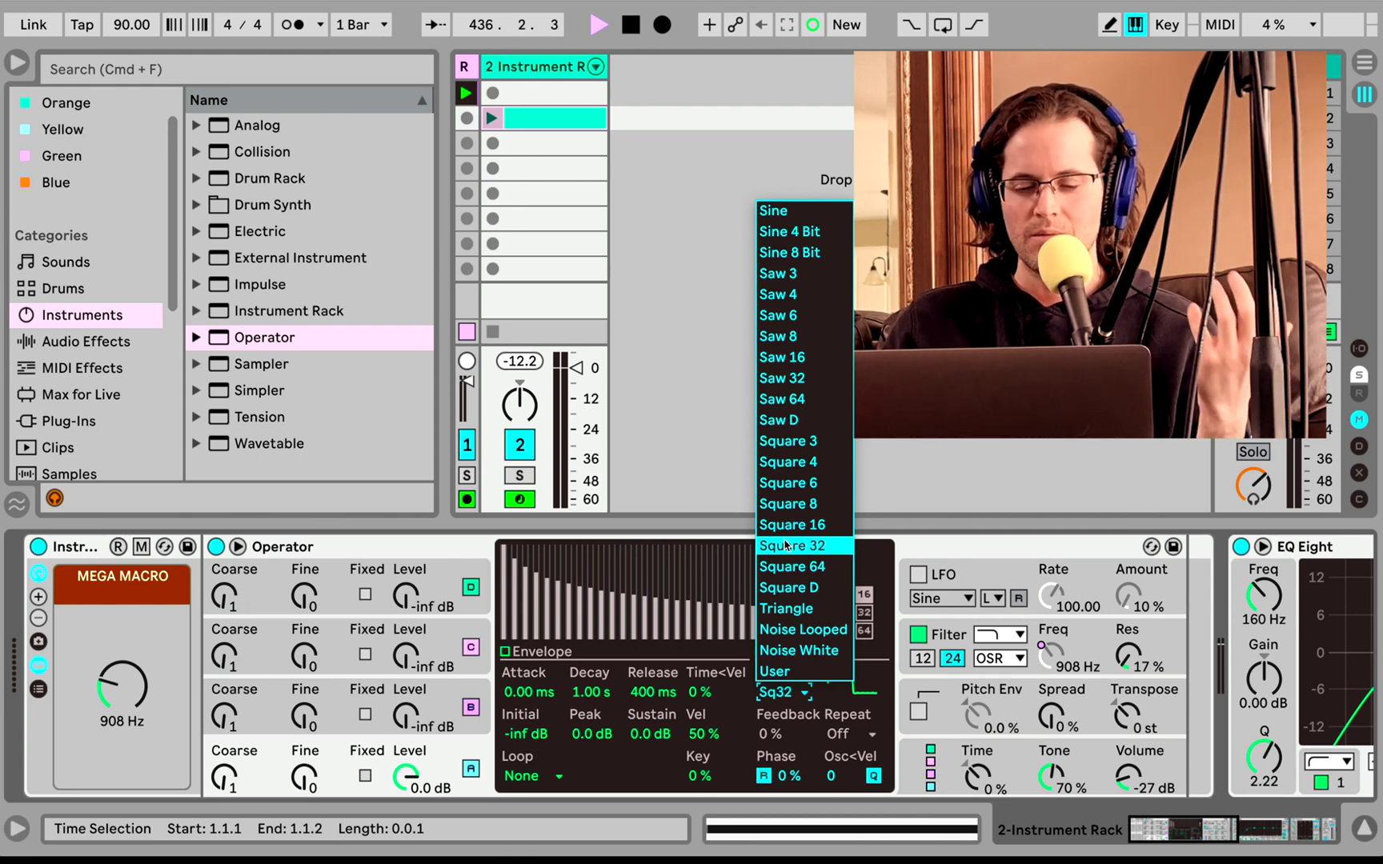
pyautogui.click(800, 385)
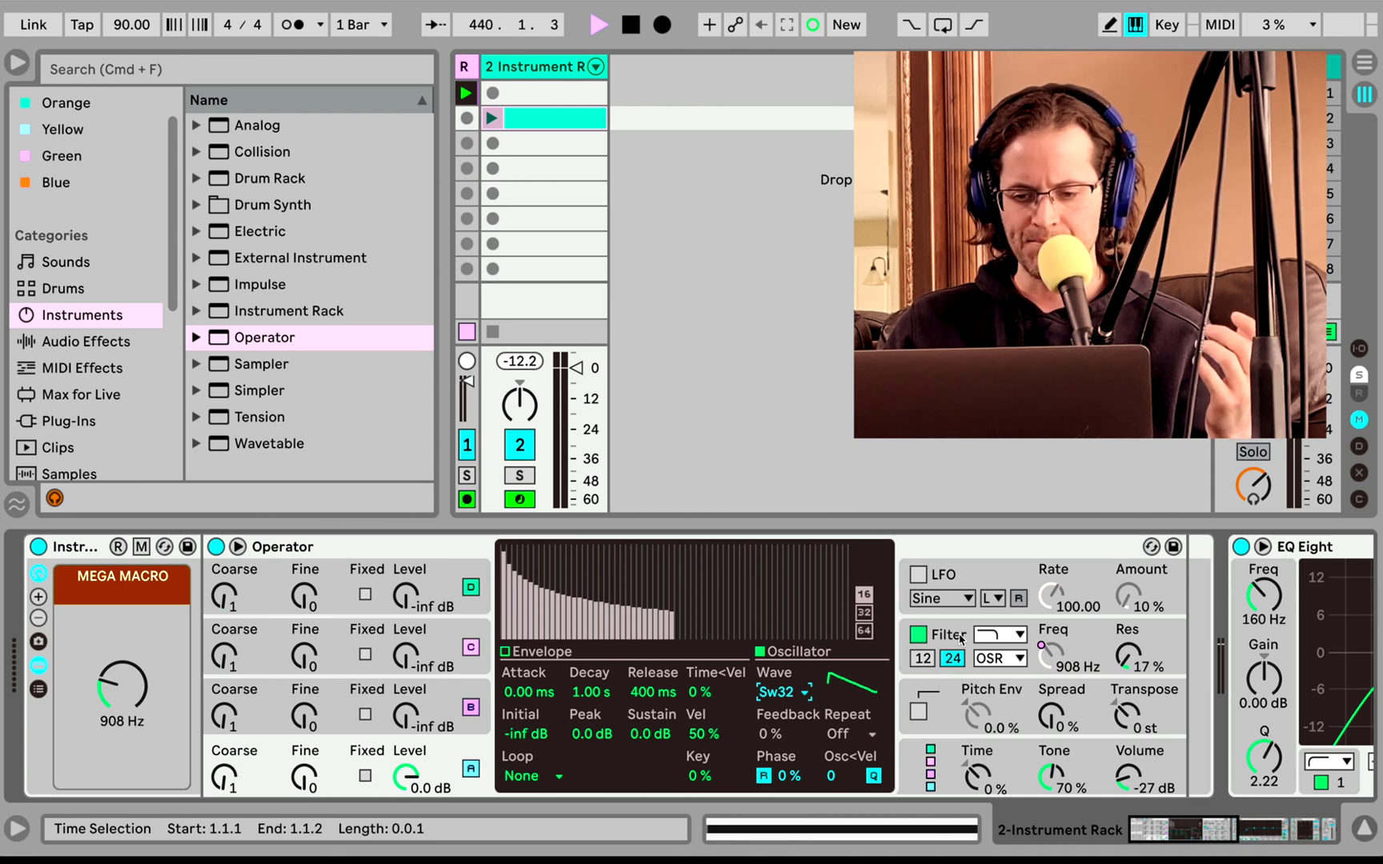
pyautogui.click(794, 692)
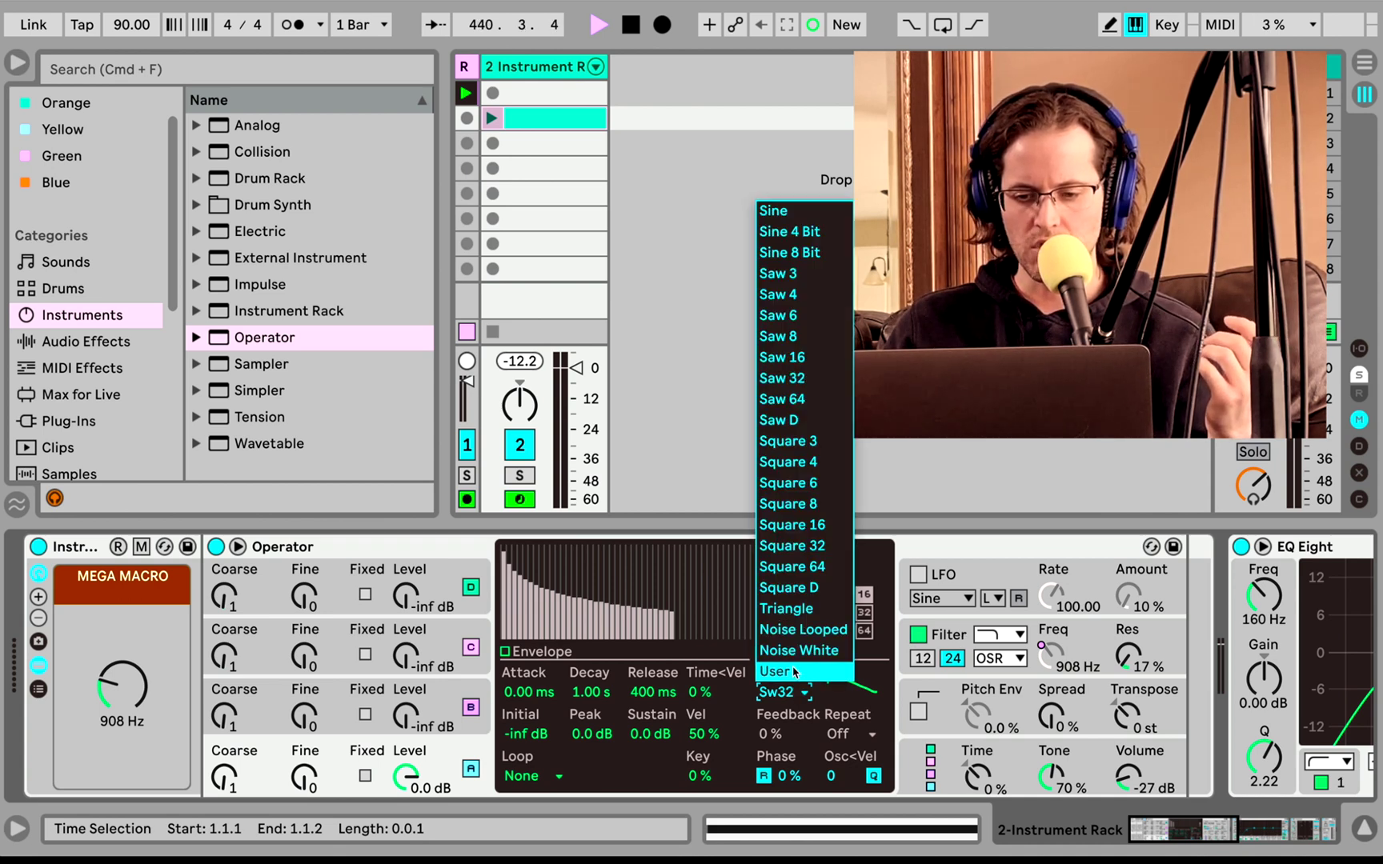
pyautogui.click(799, 549)
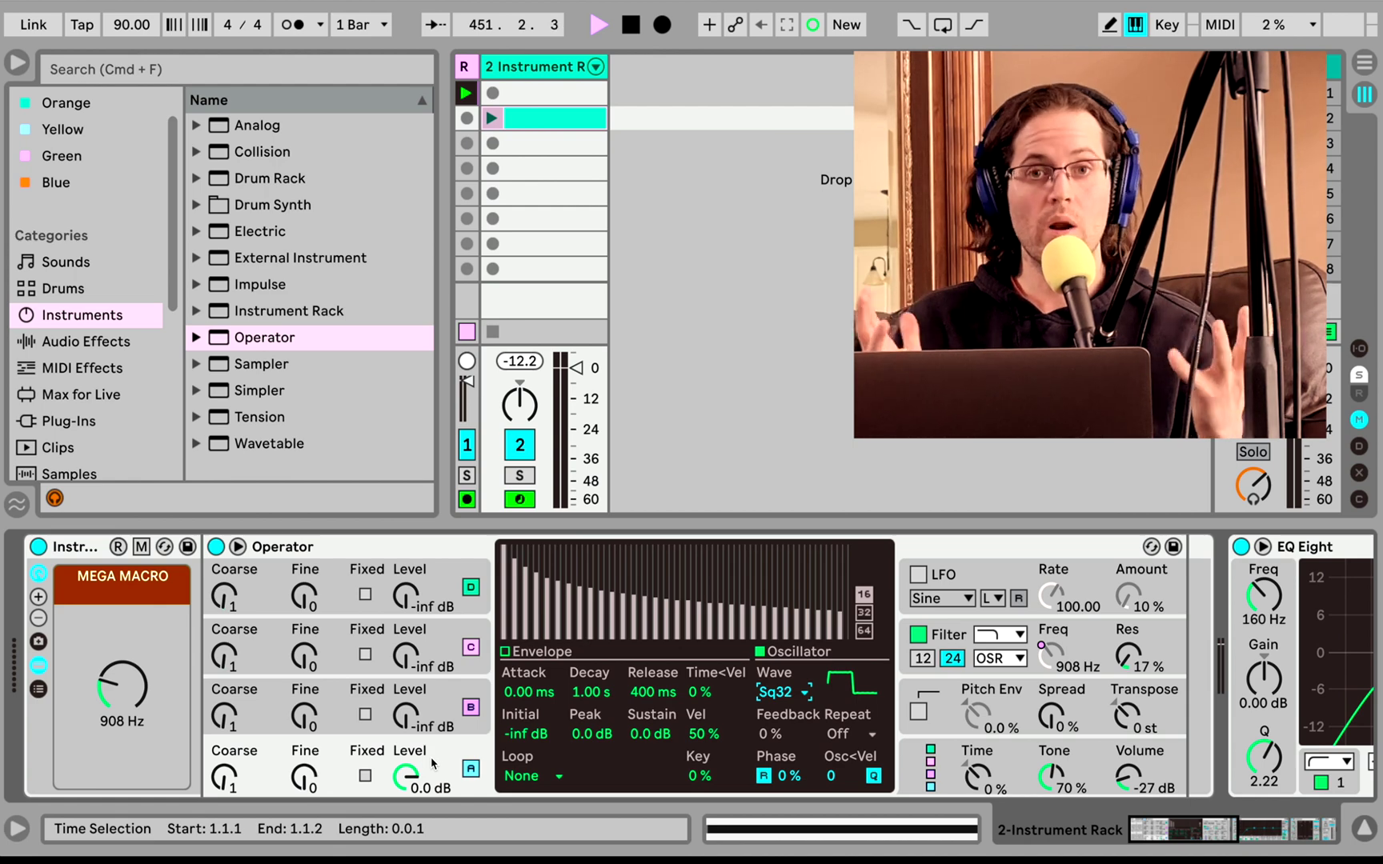
# - Enable Operator's LFO and set its amount to 56 %
pyautogui.click(957, 634)
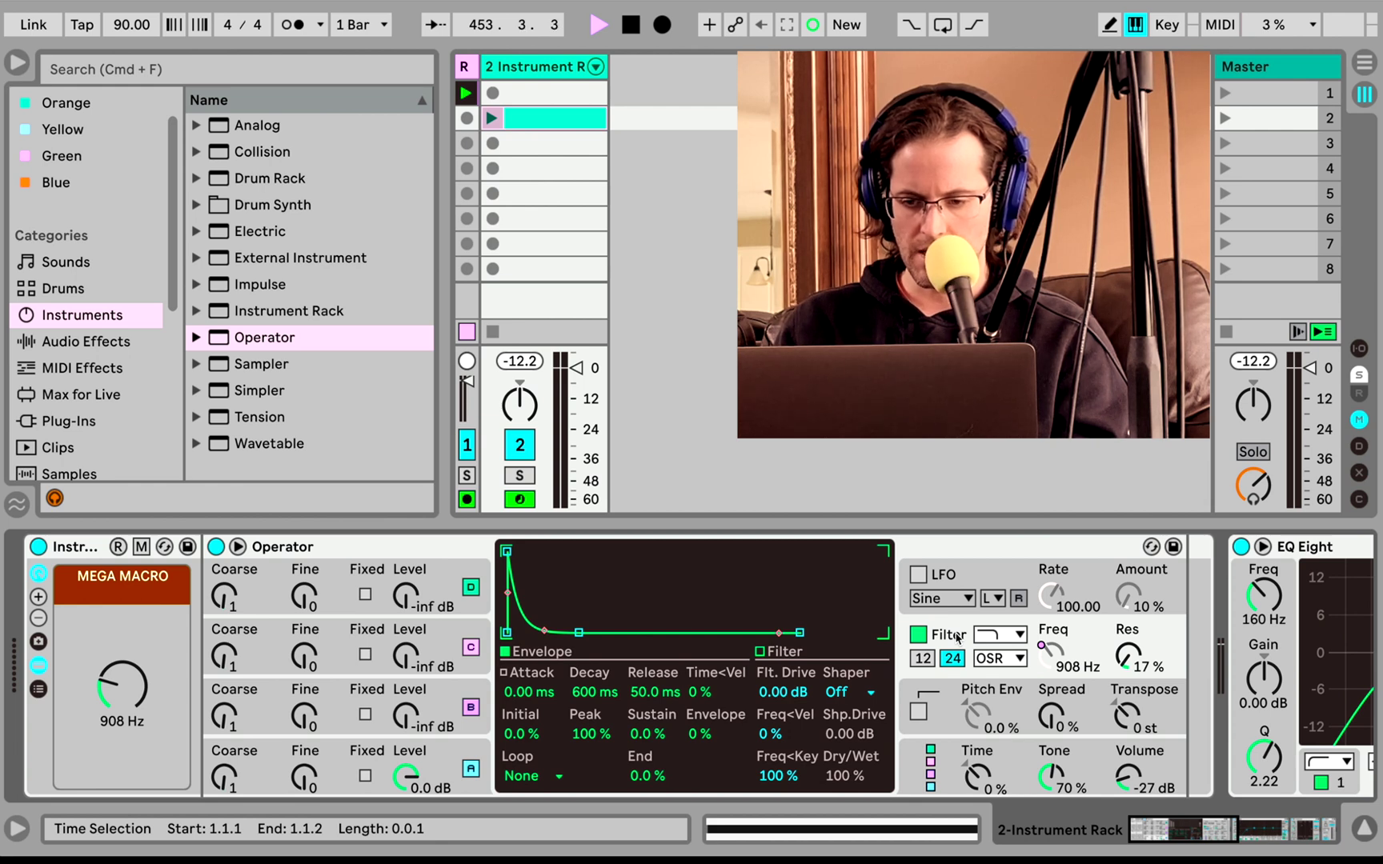
pyautogui.click(942, 582)
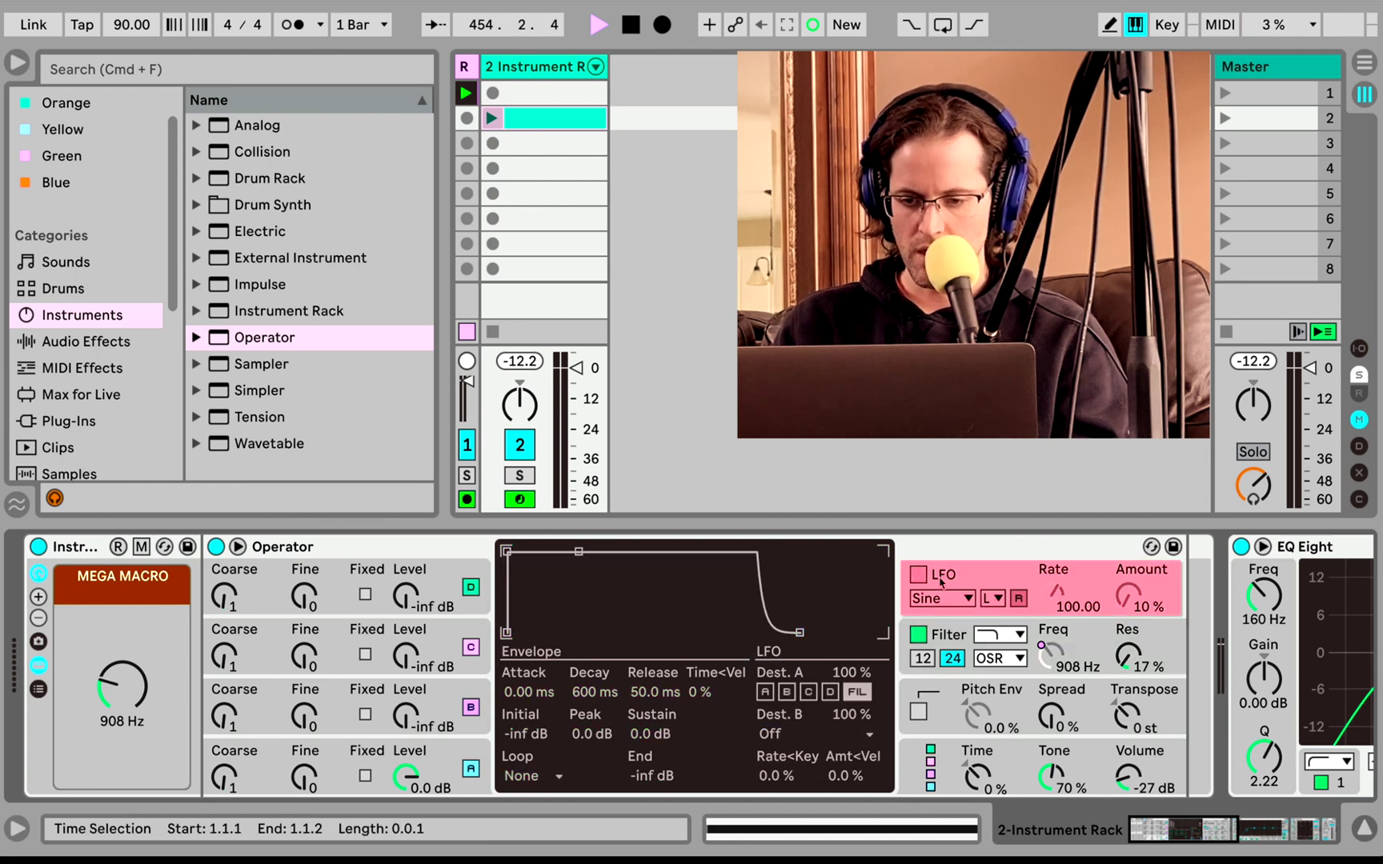
pyautogui.click(922, 577)
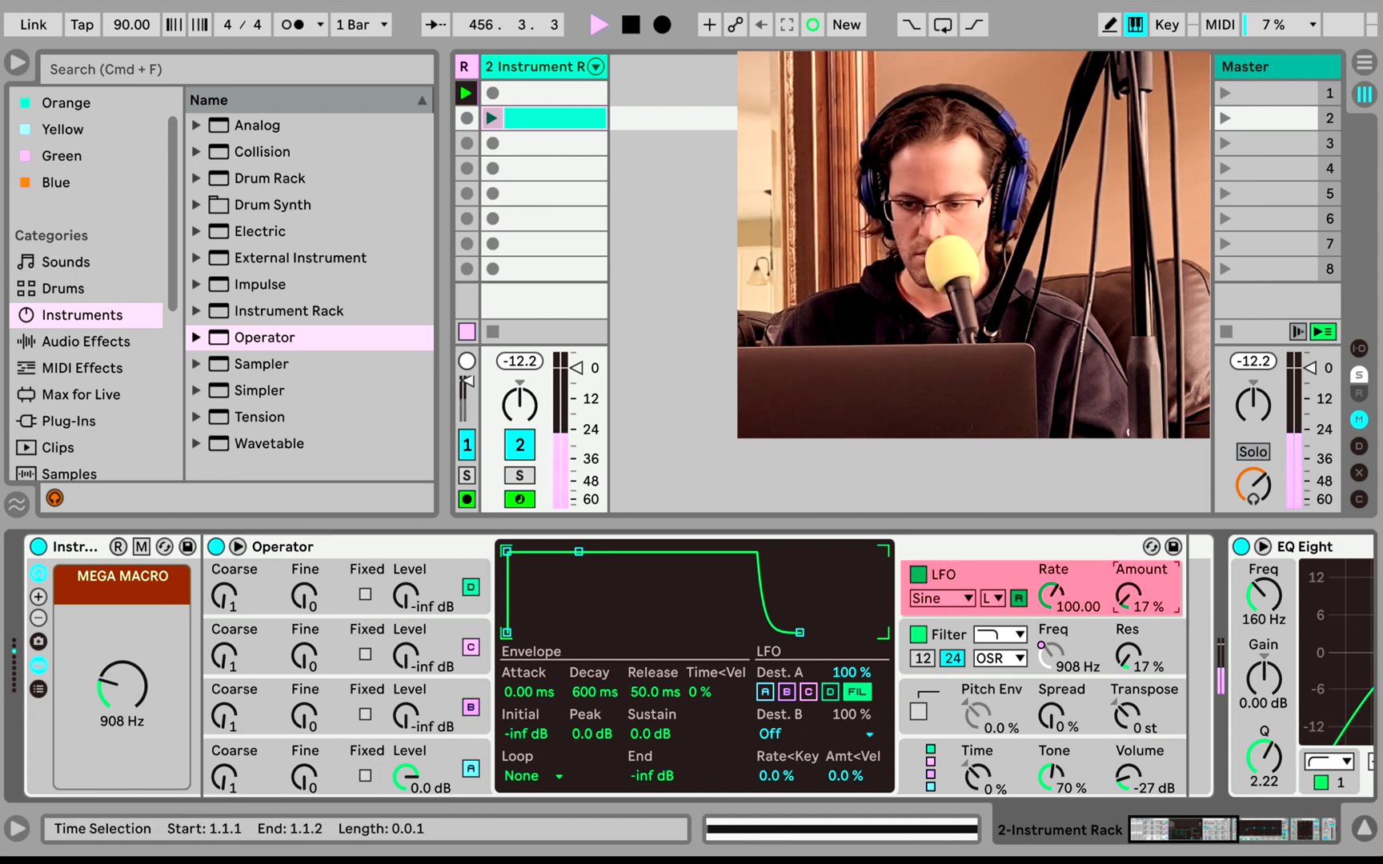
pyautogui.moveTo(1128, 600)
pyautogui.mouseDown()
pyautogui.moveTo(1129, 556)
pyautogui.moveTo(1129, 572)
pyautogui.mouseUp()
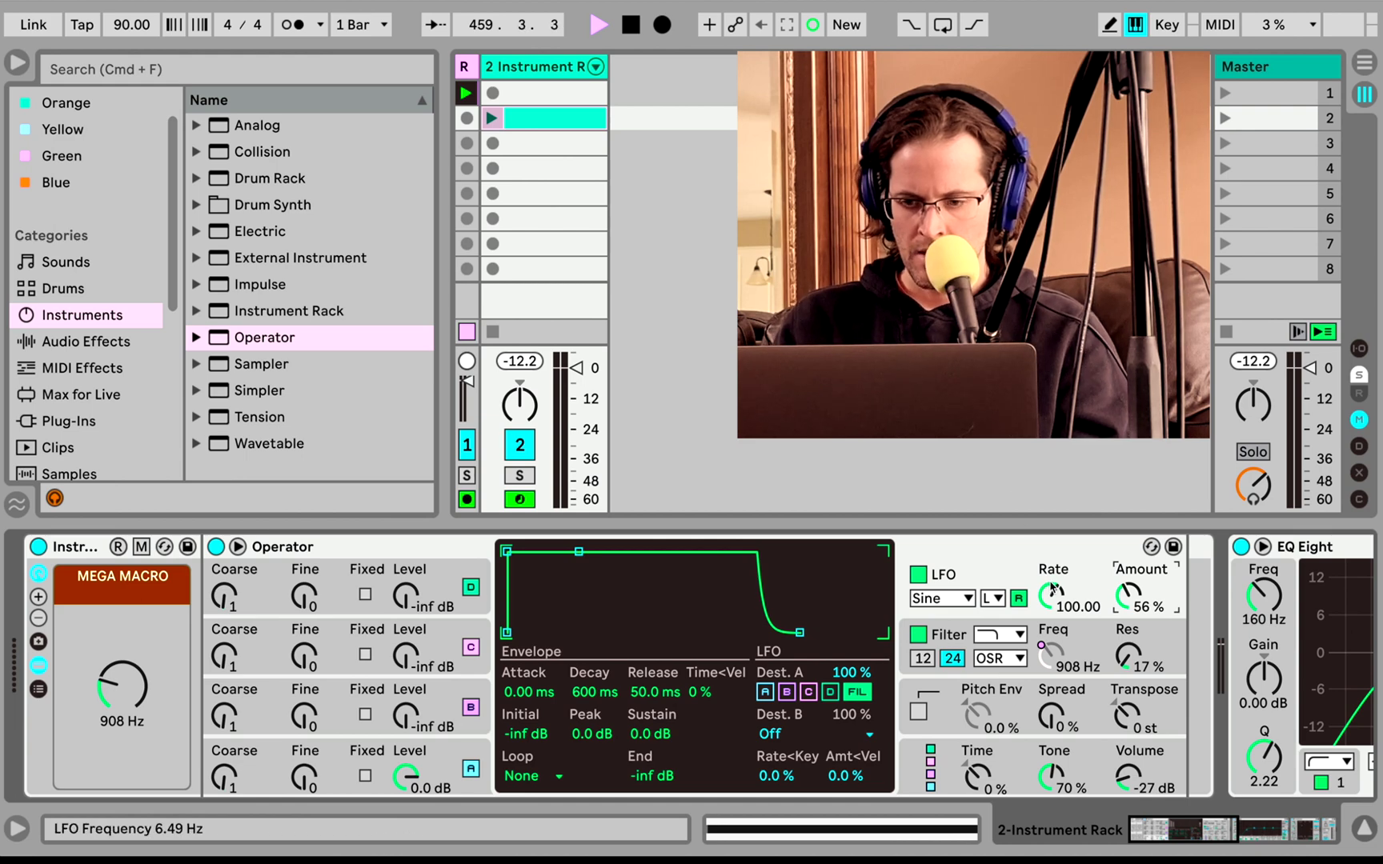
# - Map the LFO's rate to MEGA MACRO, then raise the LFO amount to 70 % and map it to the same macro
pyautogui.rightClick(1054, 593)
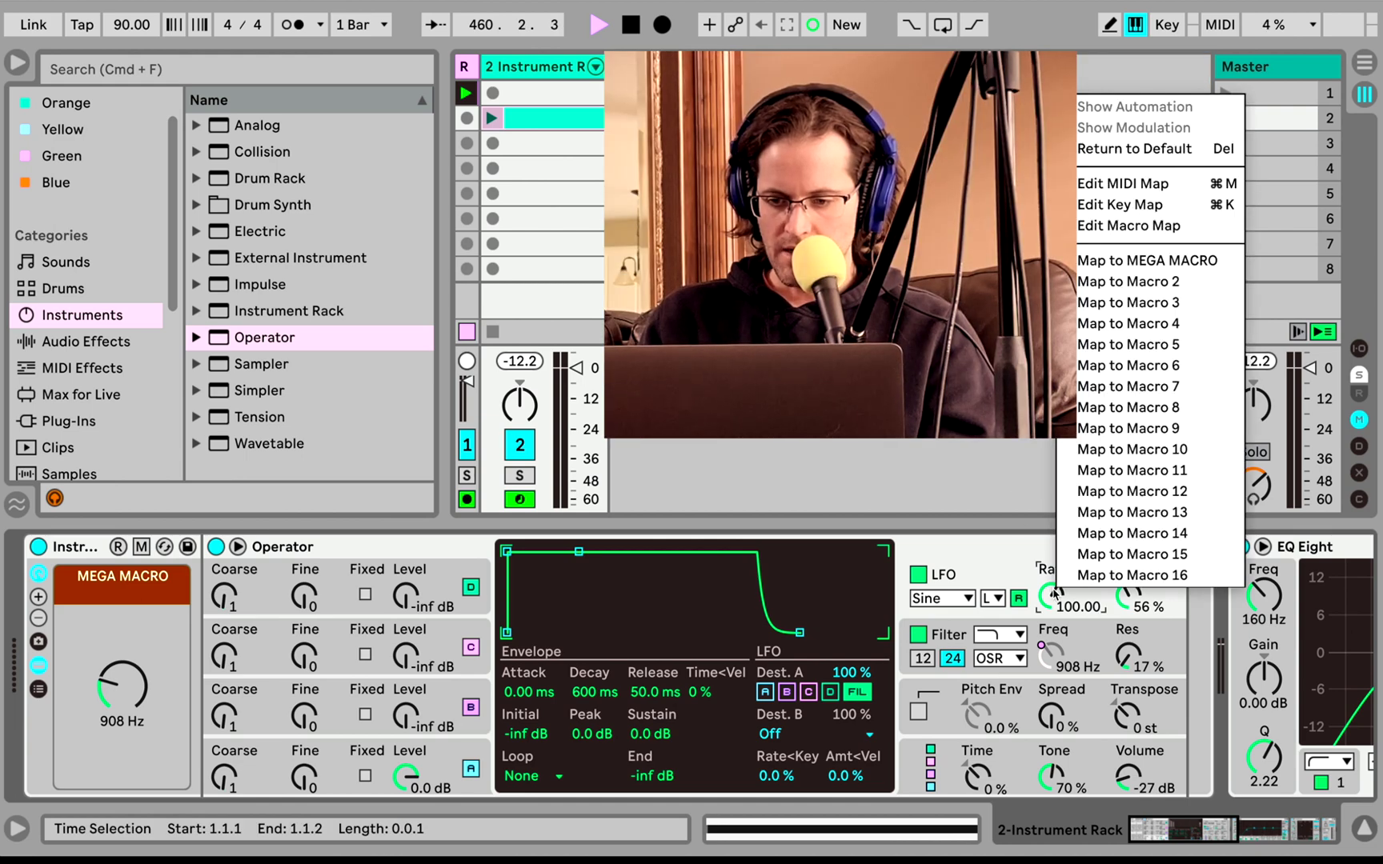
pyautogui.click(1144, 265)
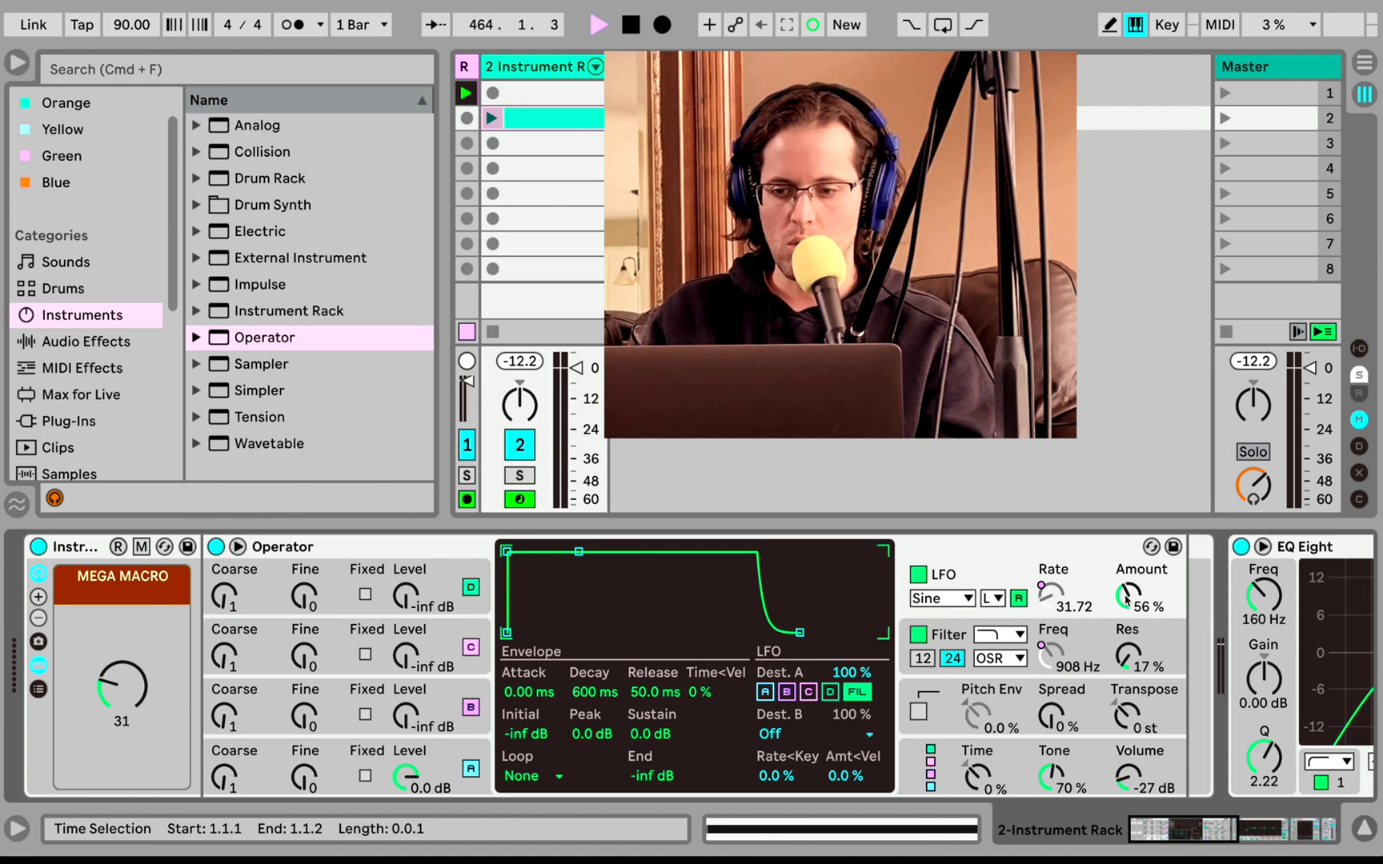
pyautogui.moveTo(1126, 599); pyautogui.dragTo(1126, 552)
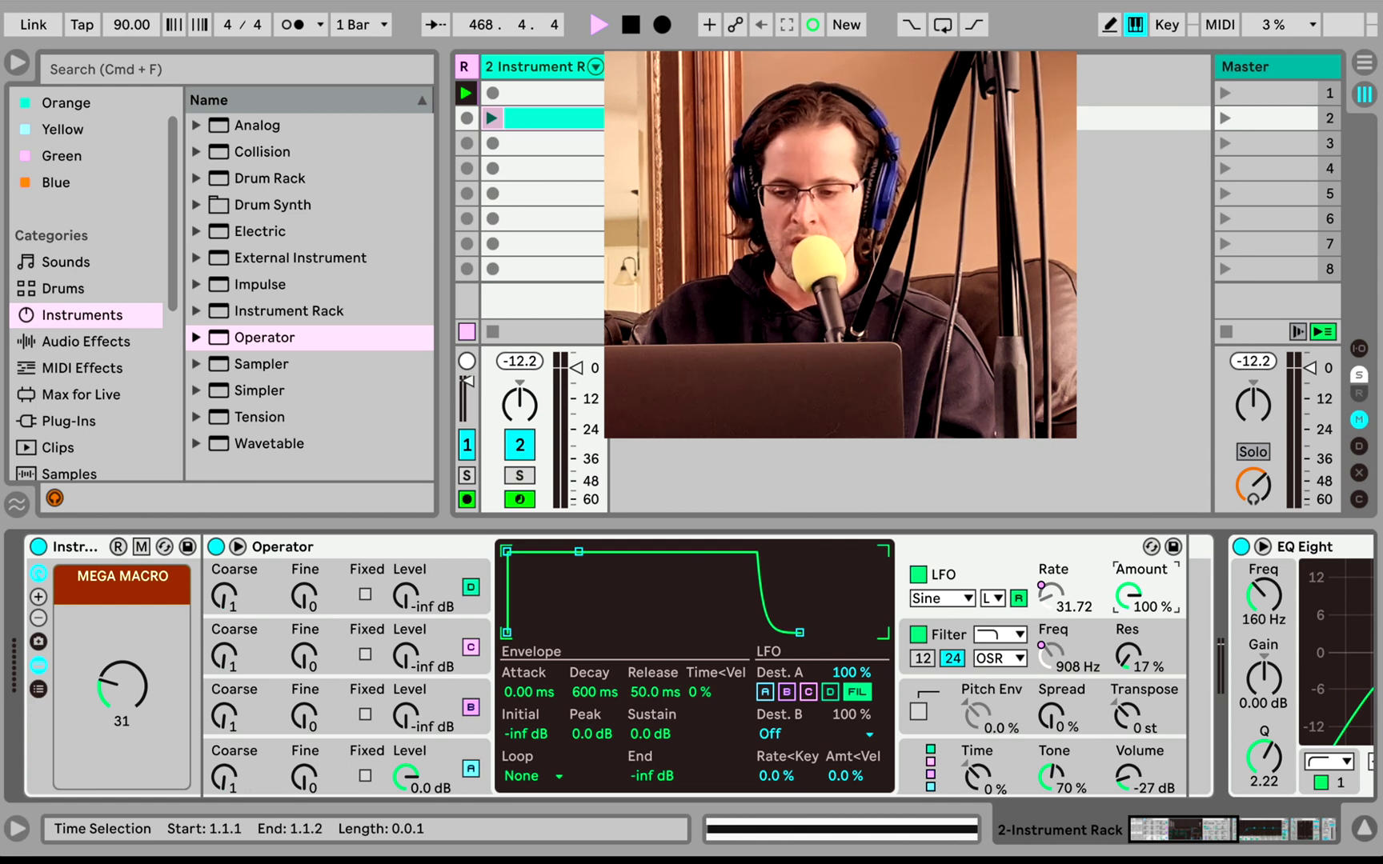
pyautogui.moveTo(1126, 552); pyautogui.dragTo(1126, 576)
pyautogui.rightClick(1128, 596)
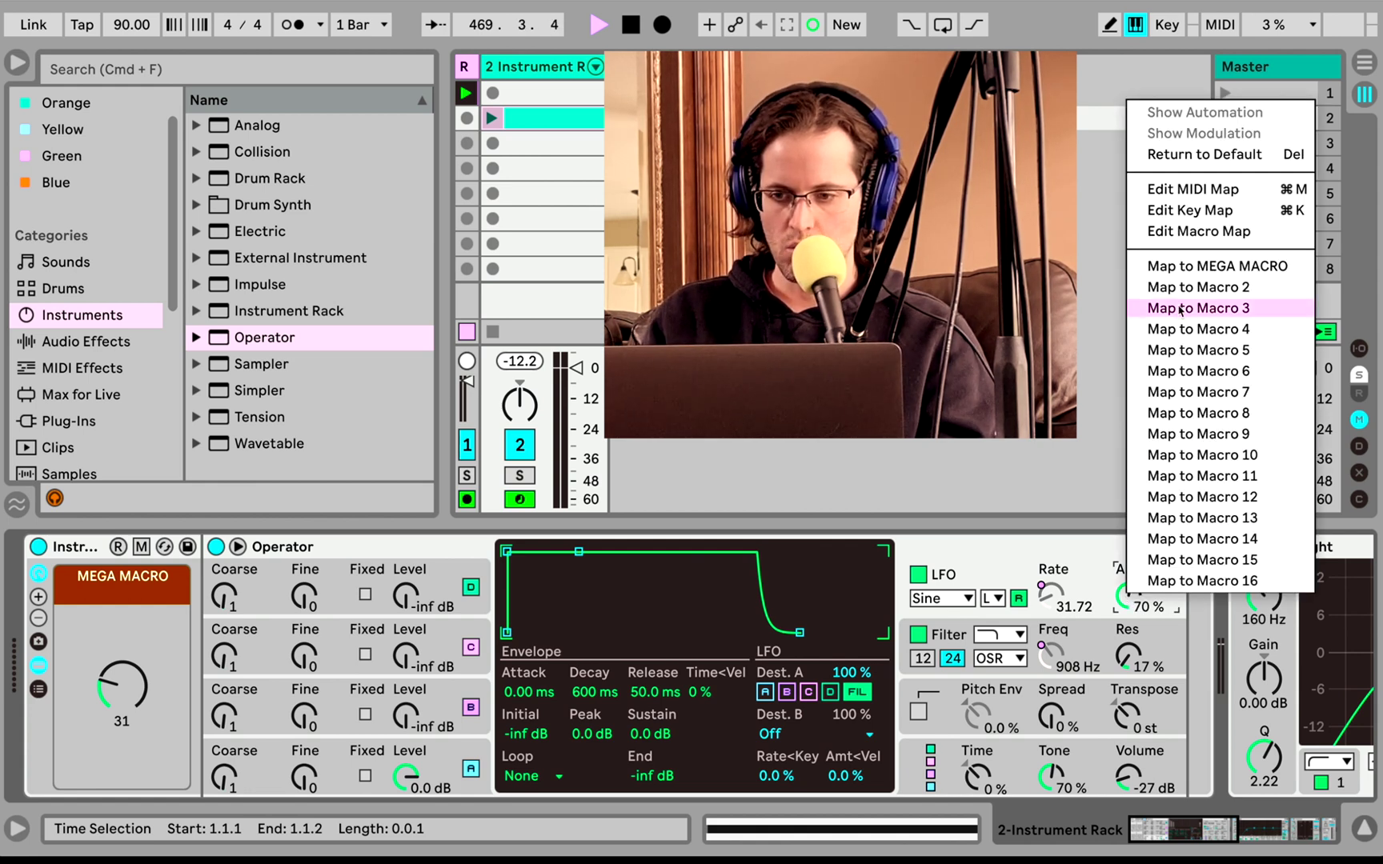
pyautogui.click(1191, 268)
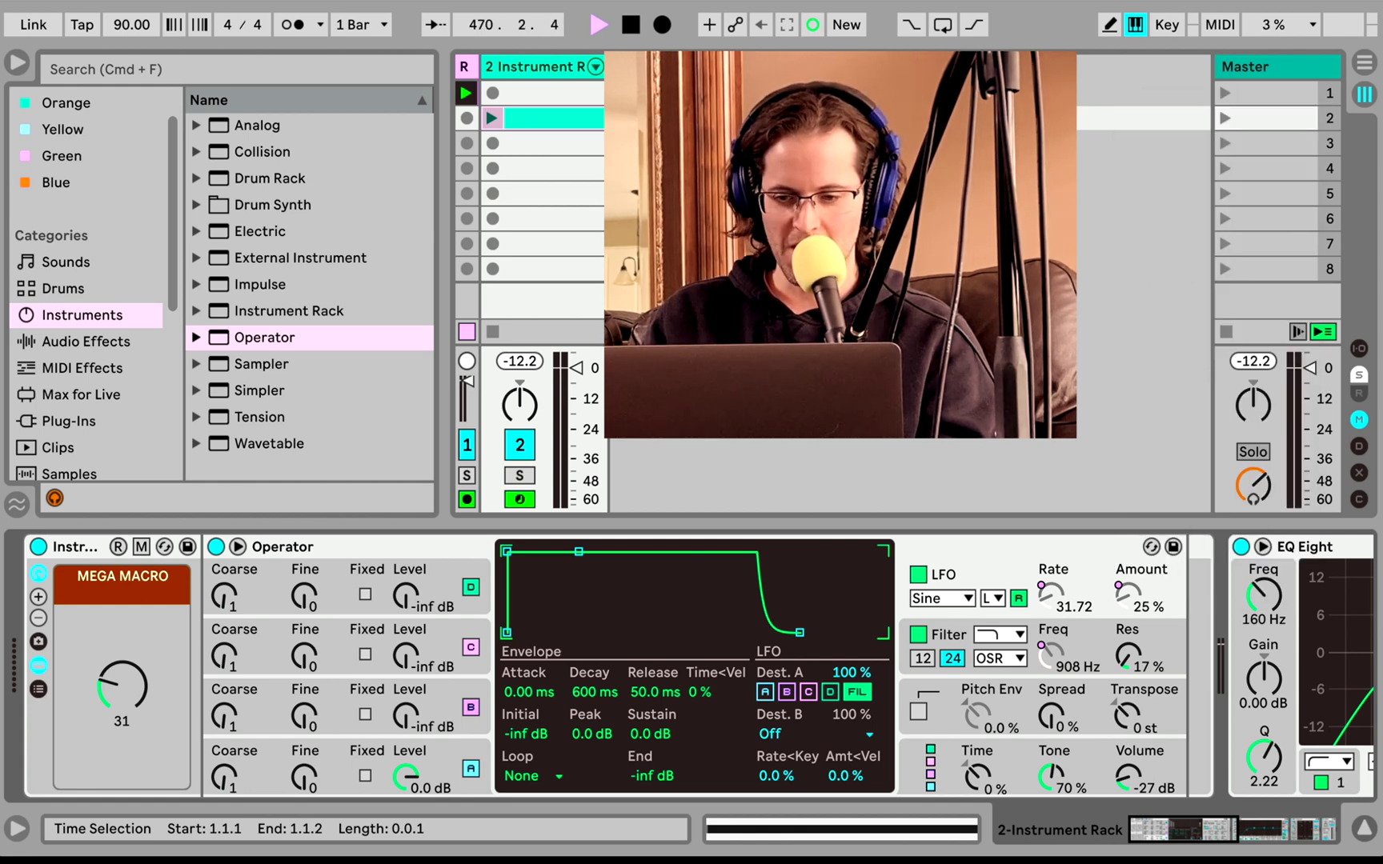
# - Set the MEGA MACRO mapping minimums to 34 % for the LFO amount and 97.23 for the LFO rate
pyautogui.click(142, 547)
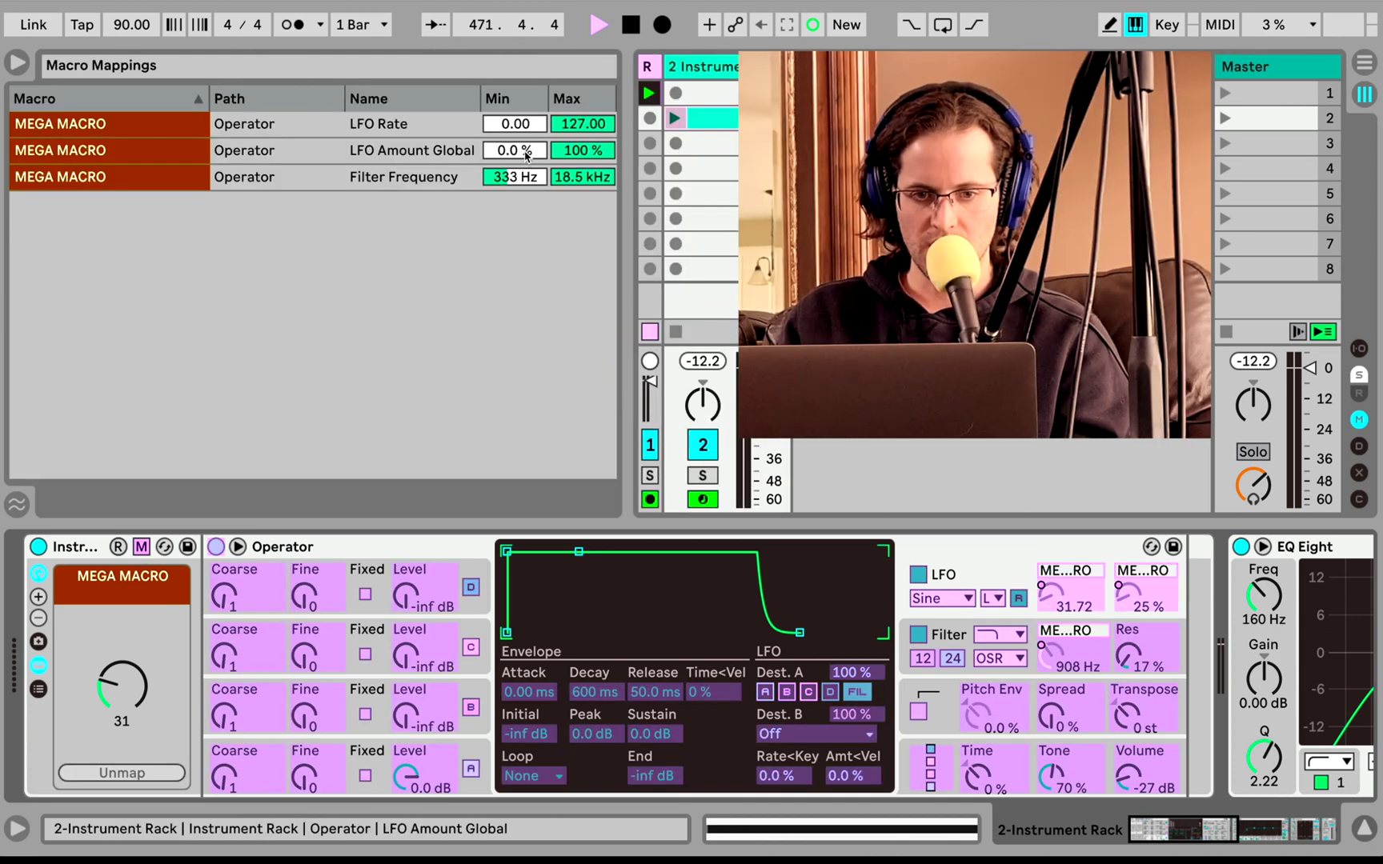
pyautogui.click(527, 152)
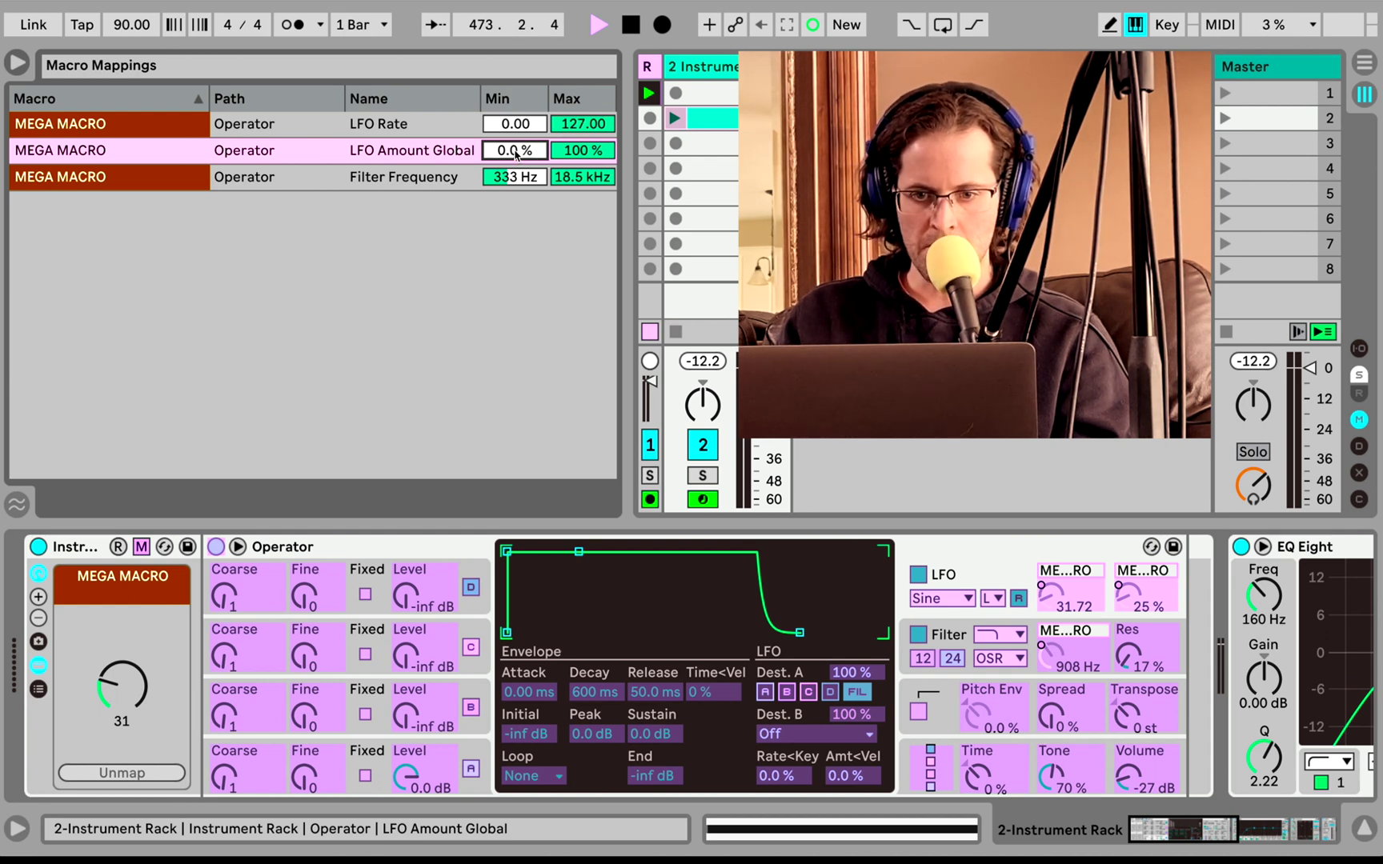
pyautogui.moveTo(514, 154); pyautogui.dragTo(515, 136)
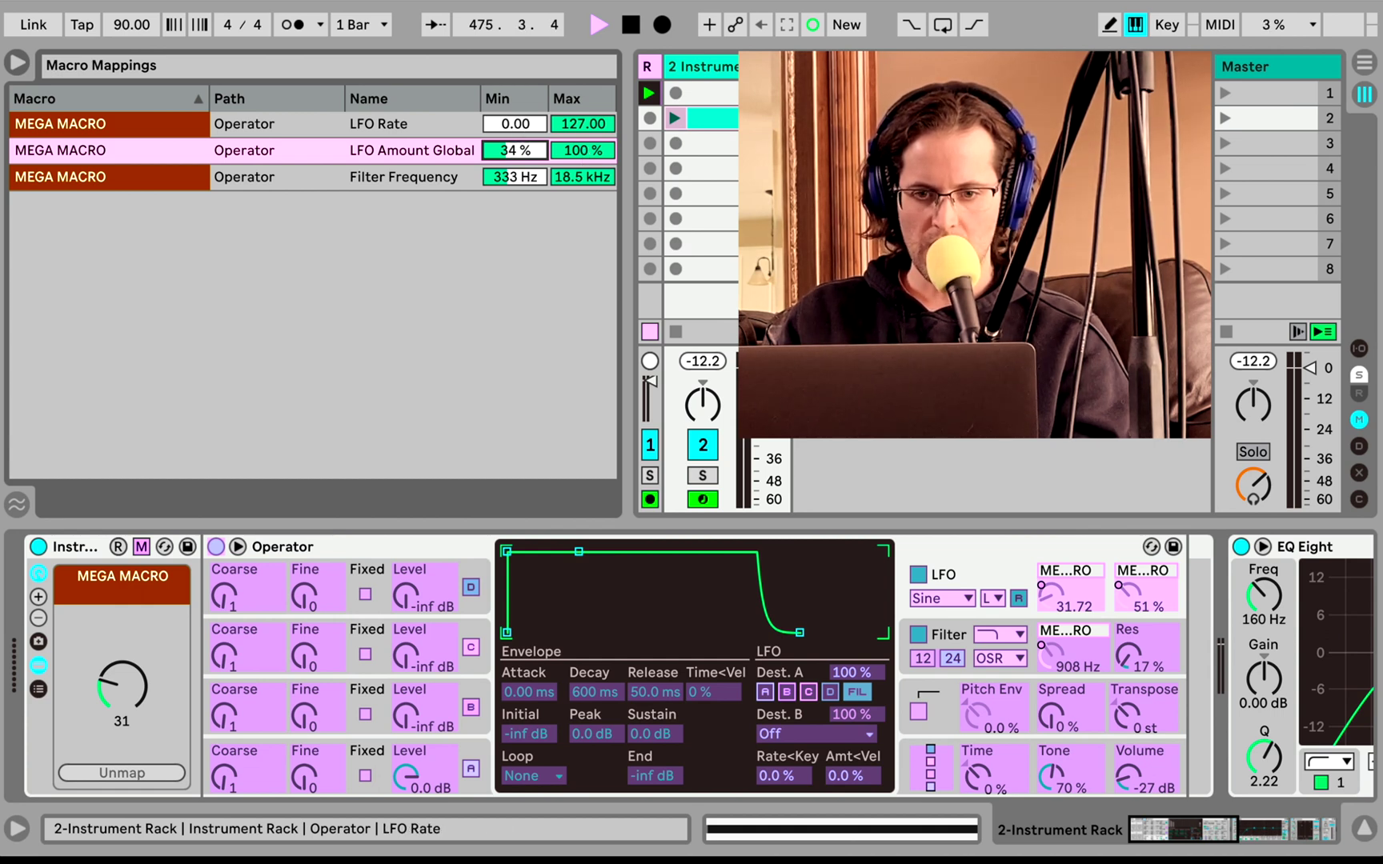
pyautogui.moveTo(515, 124); pyautogui.dragTo(515, 70)
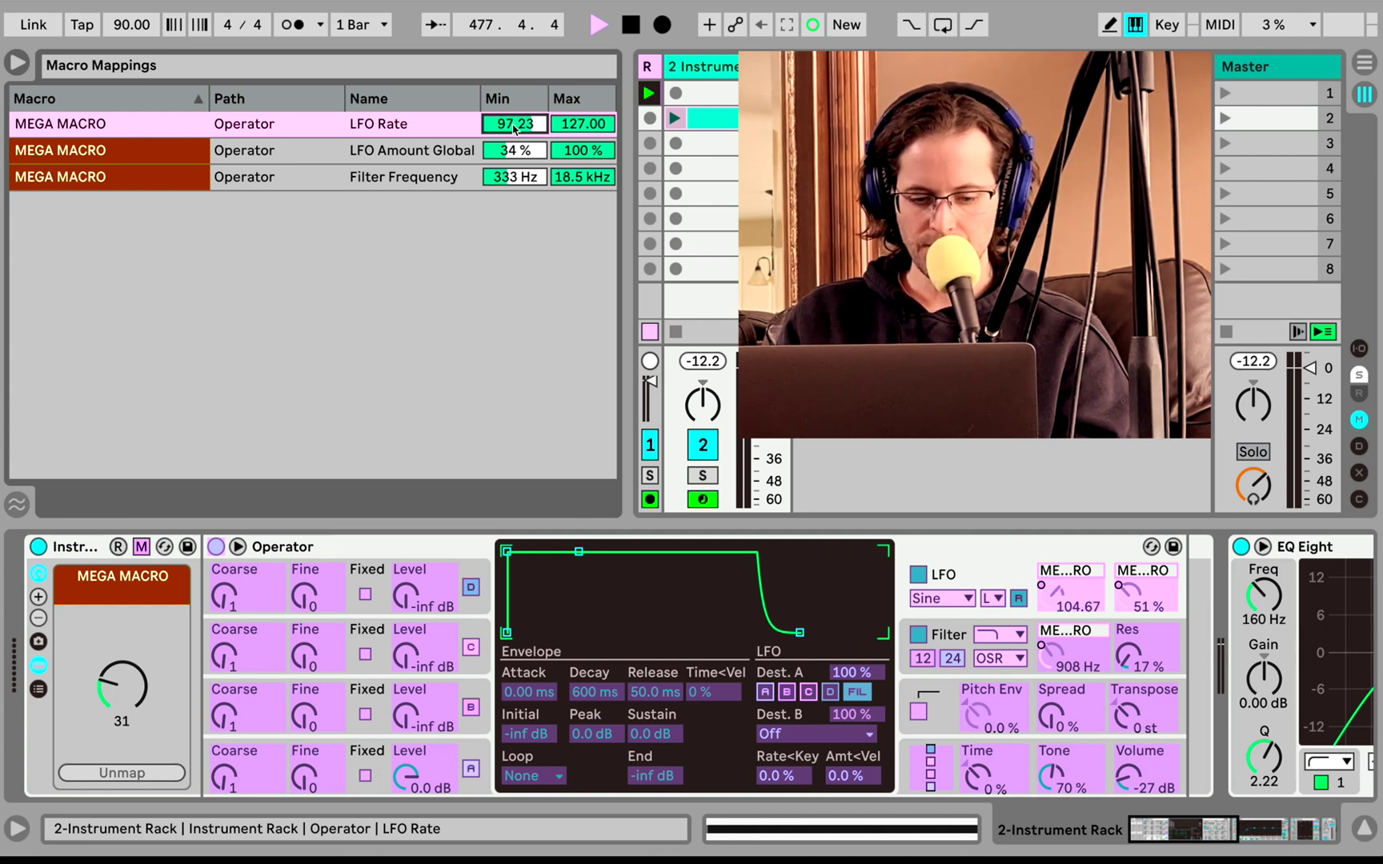
pyautogui.click(141, 547)
# - Add the Pitch MIDI effect at -24 st before the Instrument Rack, and sweep MEGA MACRO up to 94 and down to 0
pyautogui.click(95, 371)
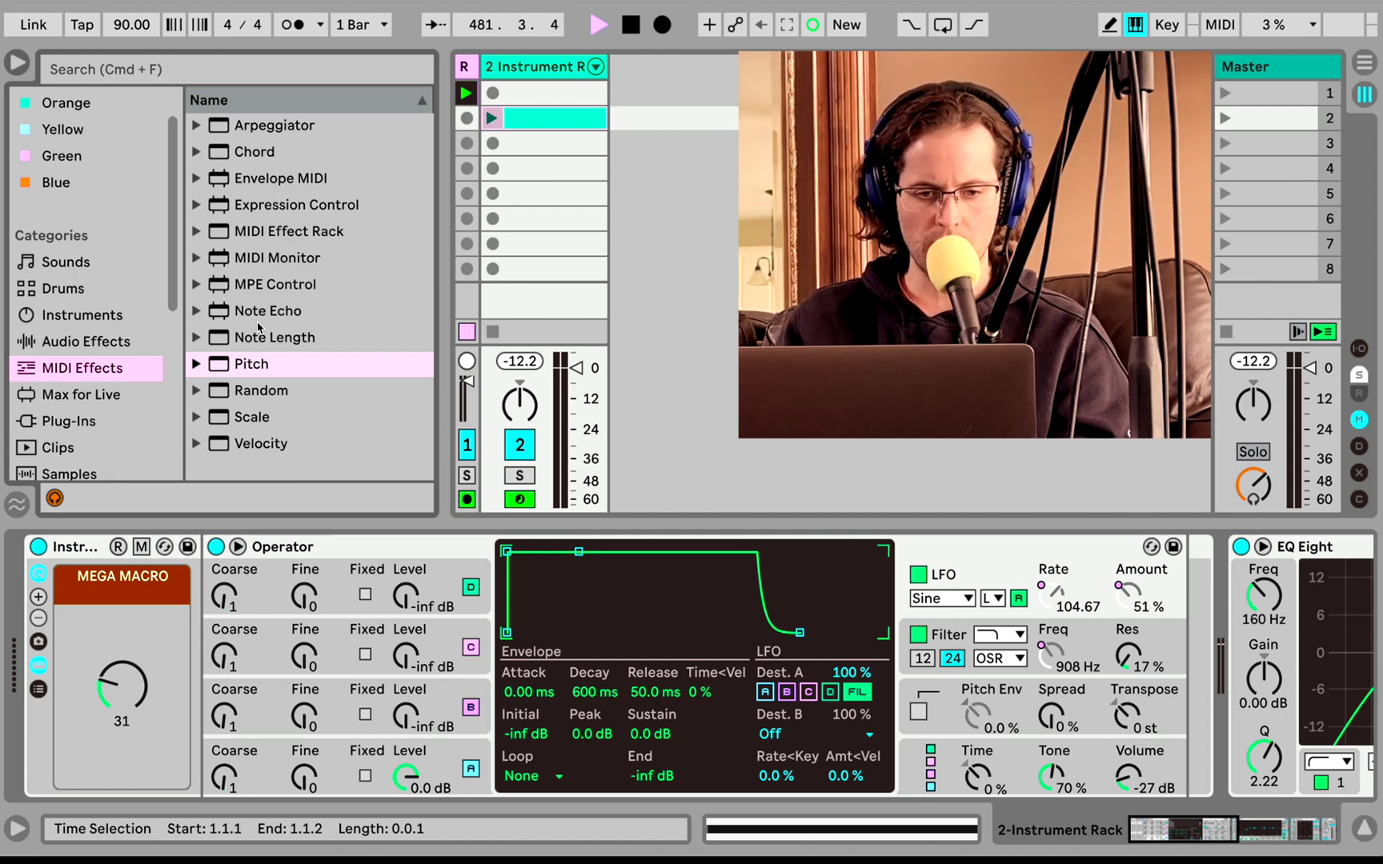
pyautogui.moveTo(250, 365); pyautogui.dragTo(85, 640)
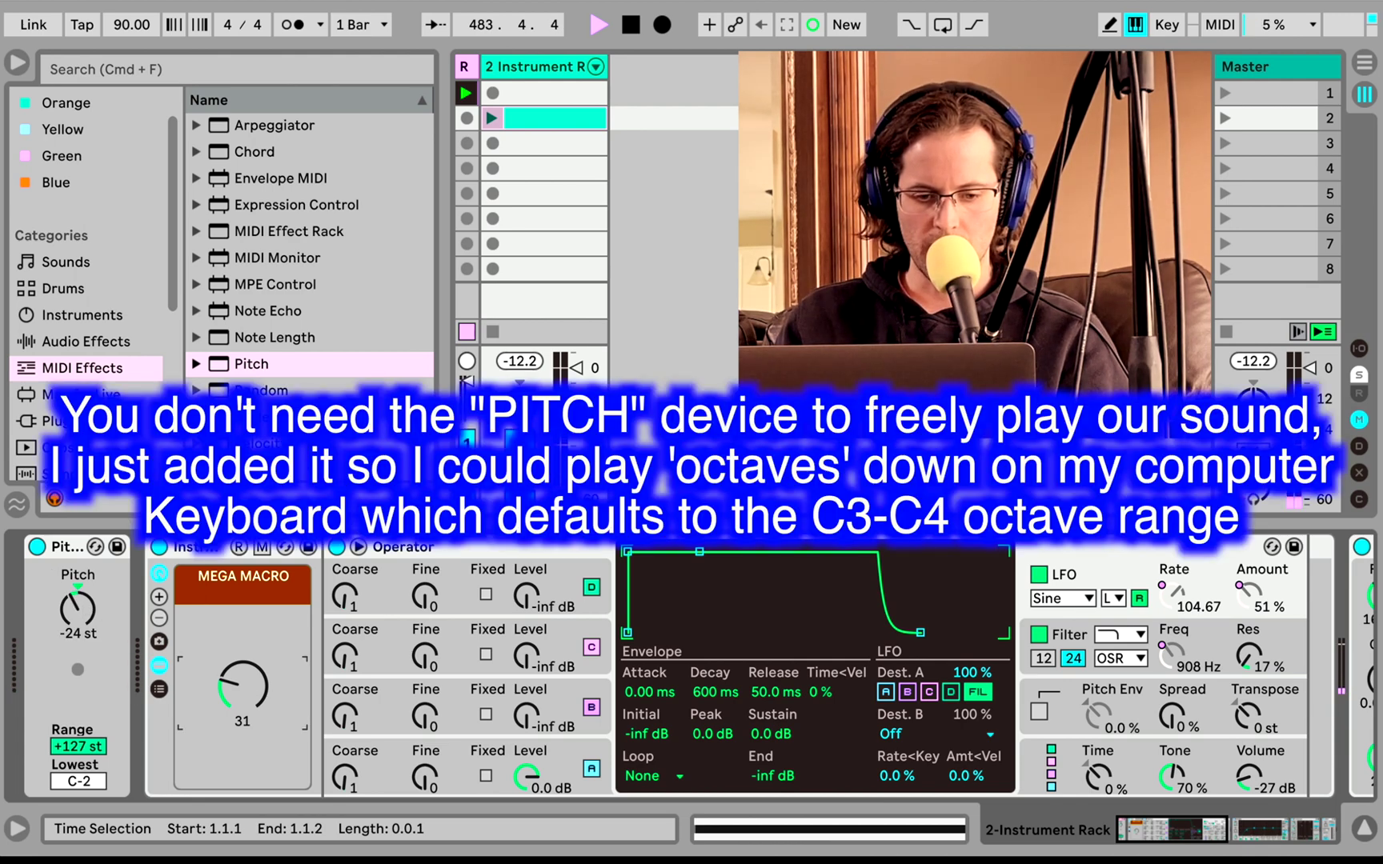
pyautogui.moveTo(242, 686)
pyautogui.mouseDown()
pyautogui.moveTo(243, 631)
pyautogui.moveTo(243, 674)
pyautogui.mouseUp()
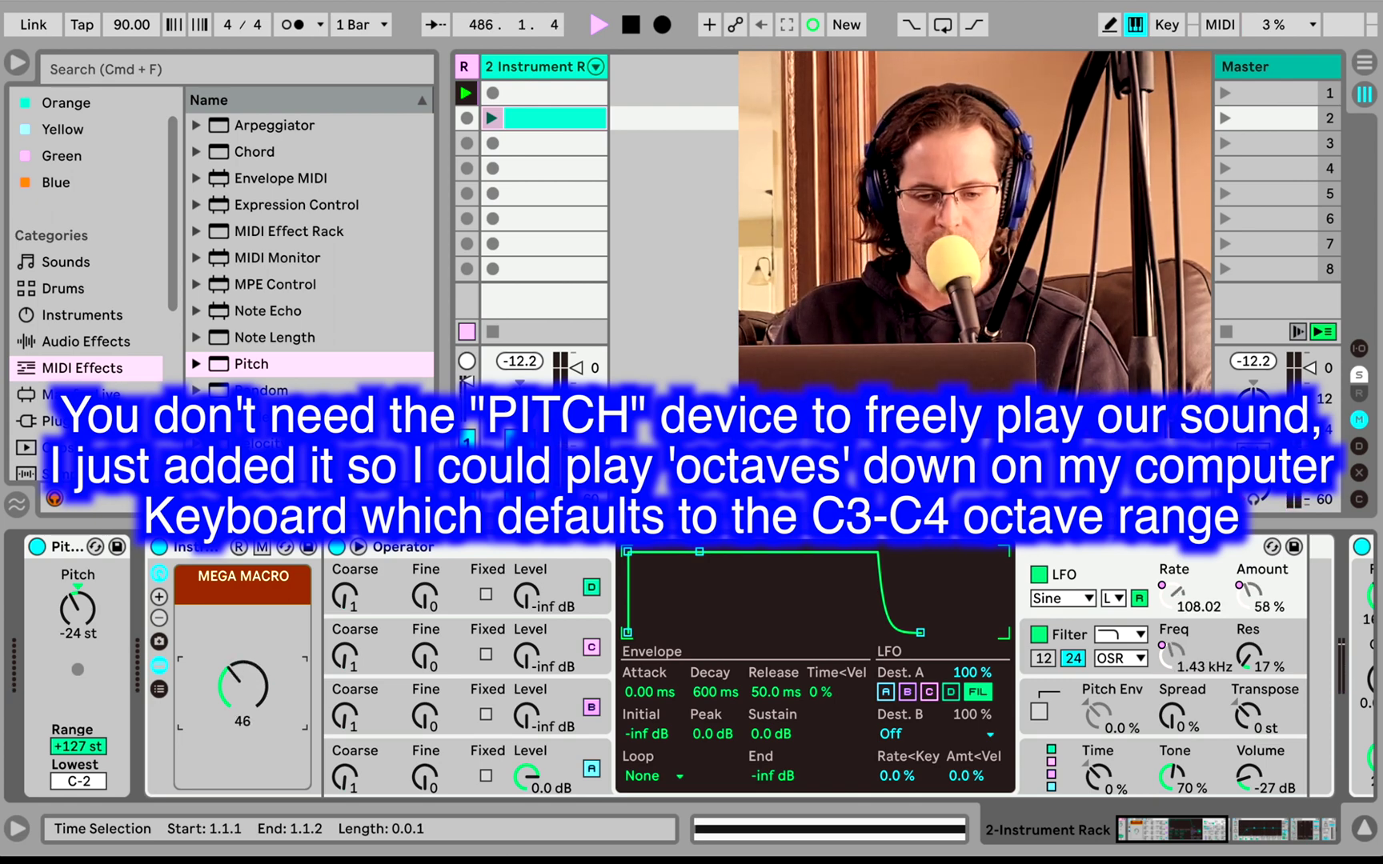
pyautogui.moveTo(242, 674); pyautogui.dragTo(242, 633)
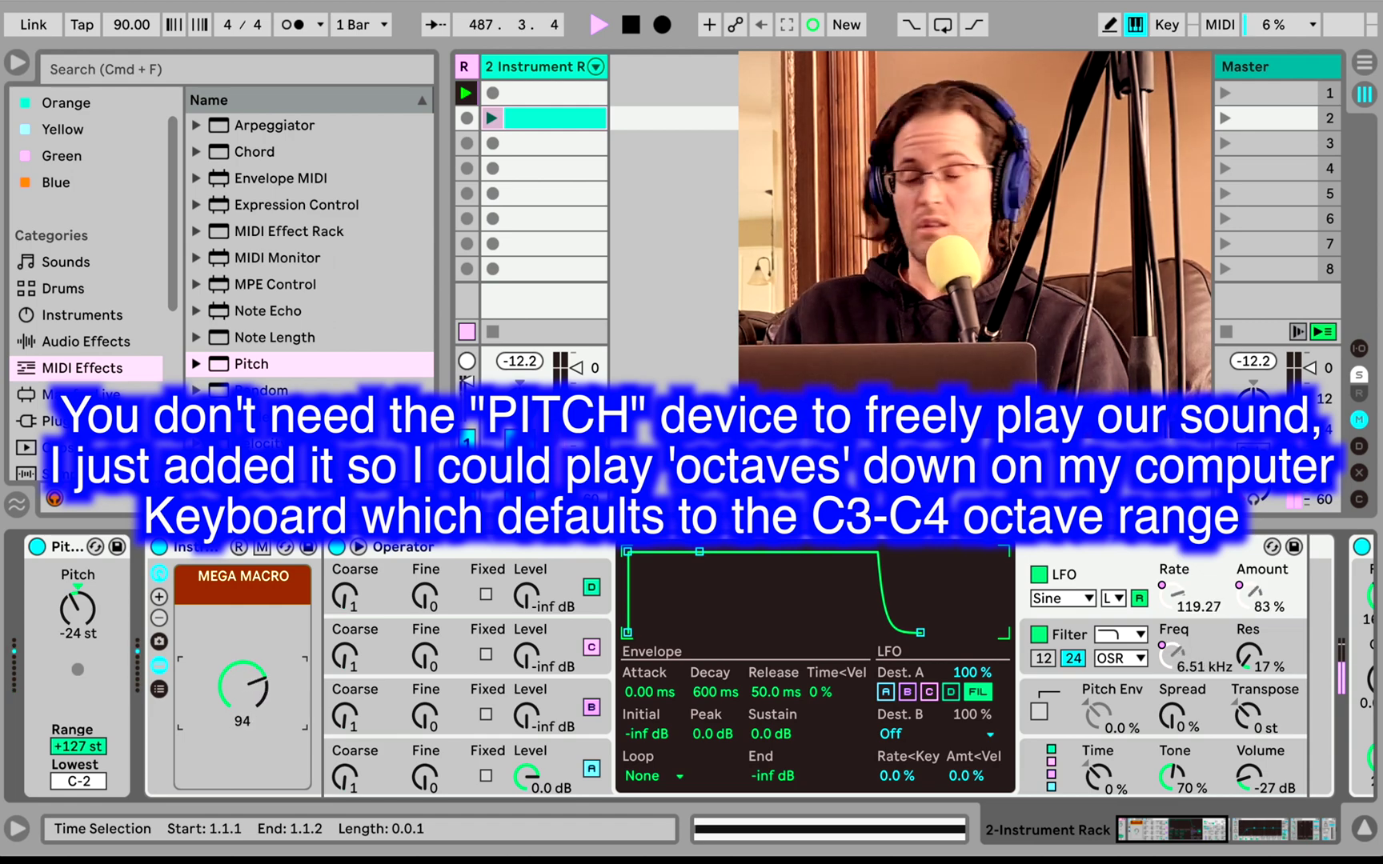
pyautogui.moveTo(243, 634); pyautogui.dragTo(243, 709)
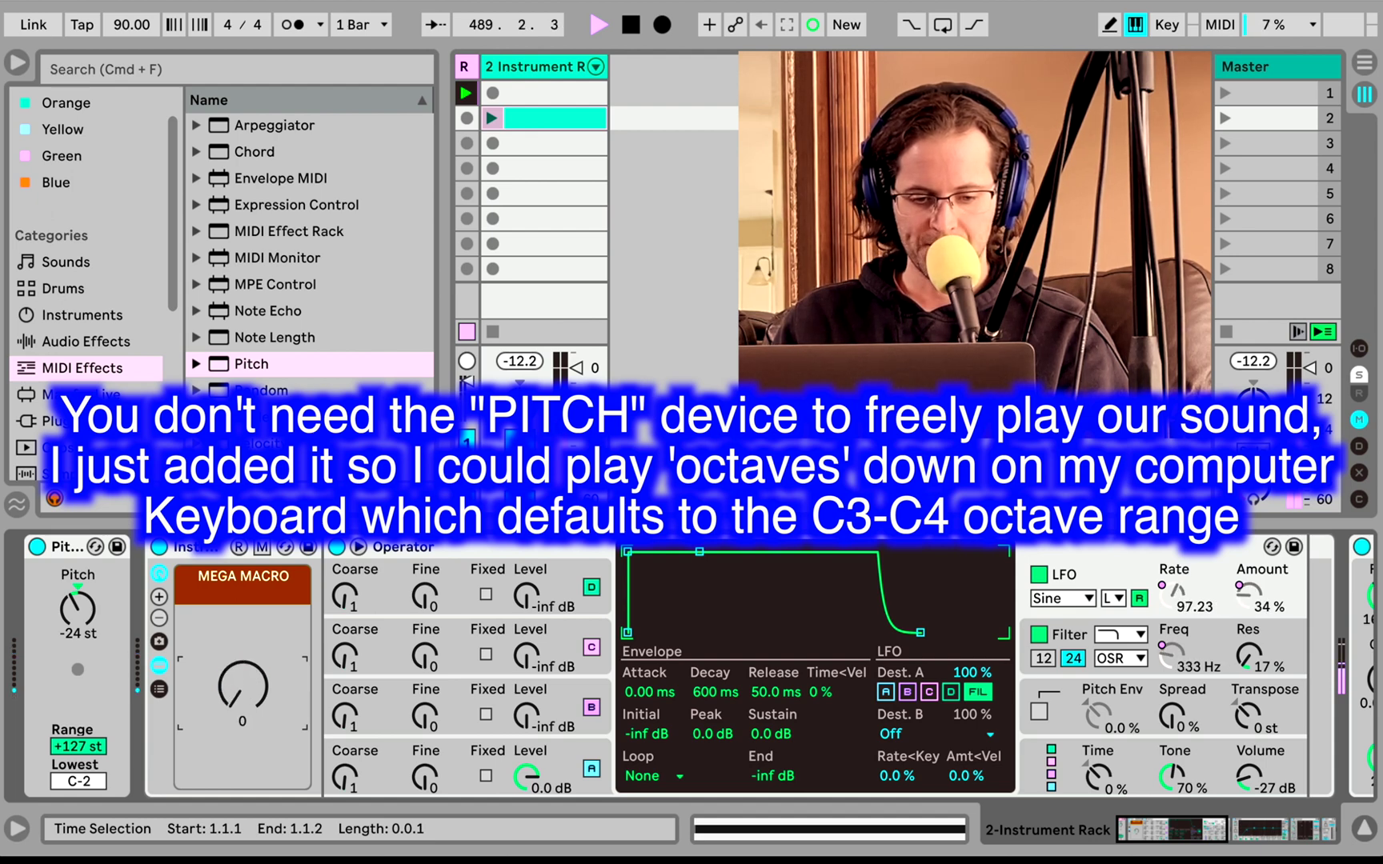
# - Turn off the Pitch device and play the clip in the second slot to hear its automation, then stop it
pyautogui.click(37, 547)
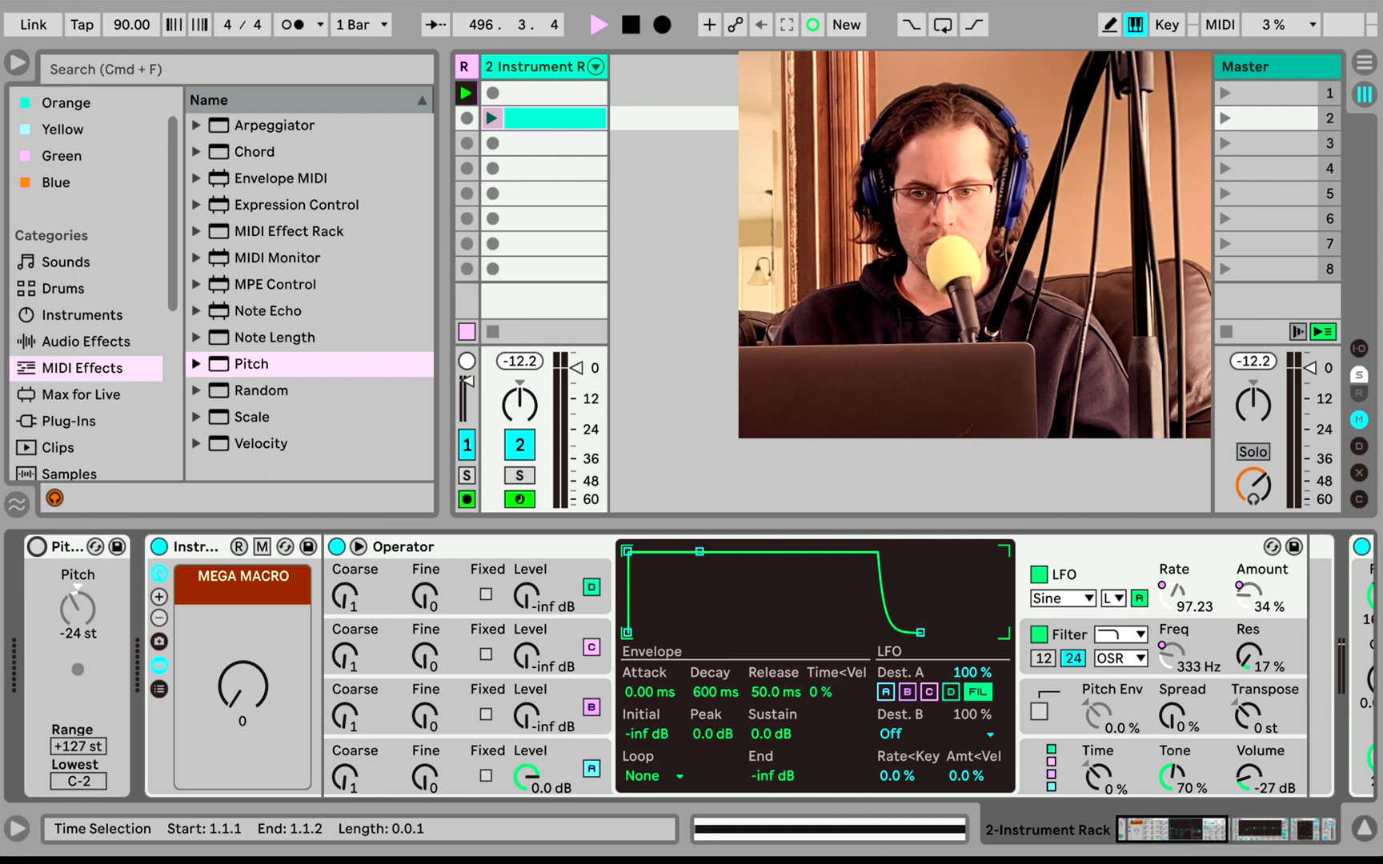
pyautogui.click(491, 119)
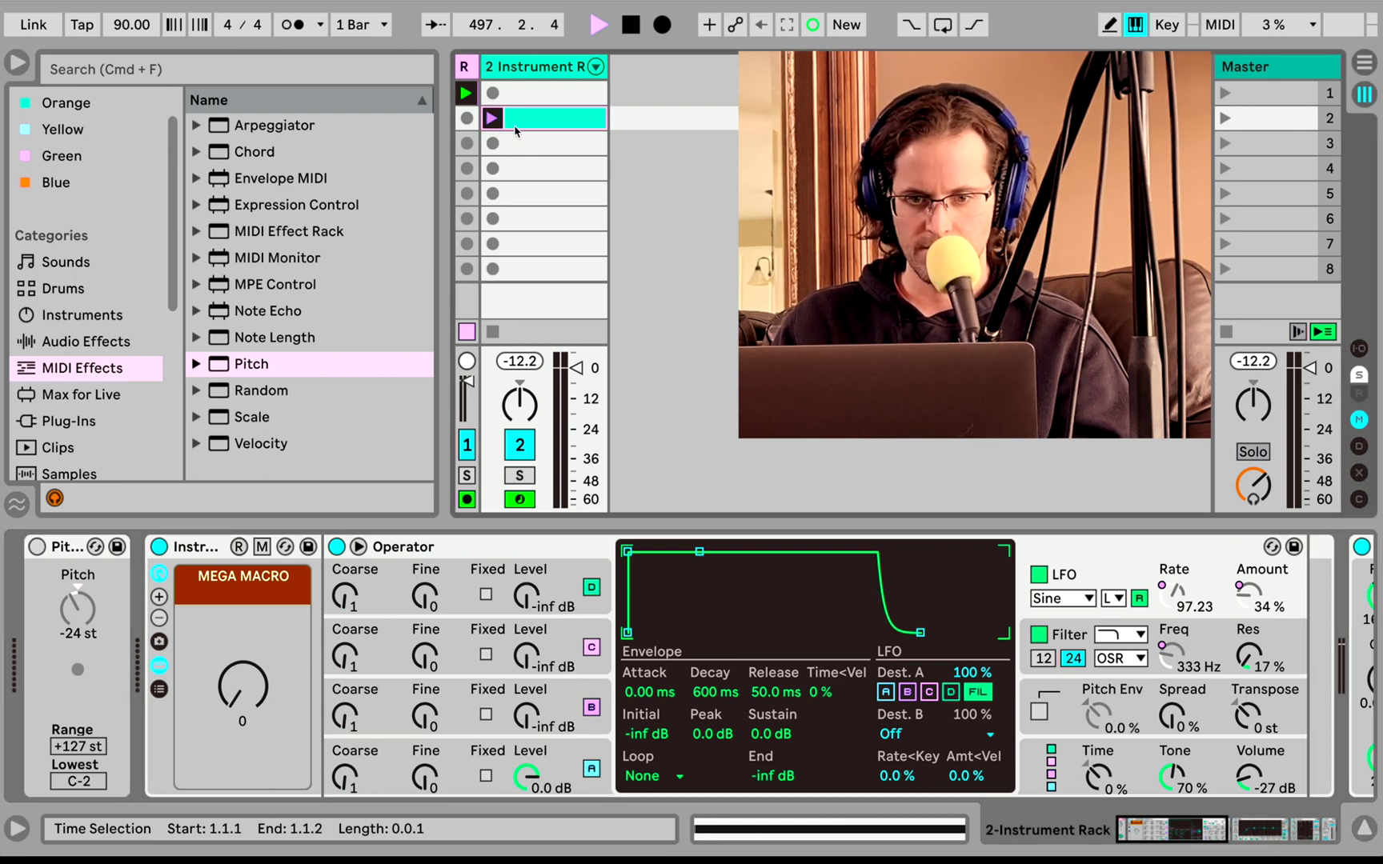
pyautogui.moveTo(243, 684); pyautogui.dragTo(243, 676)
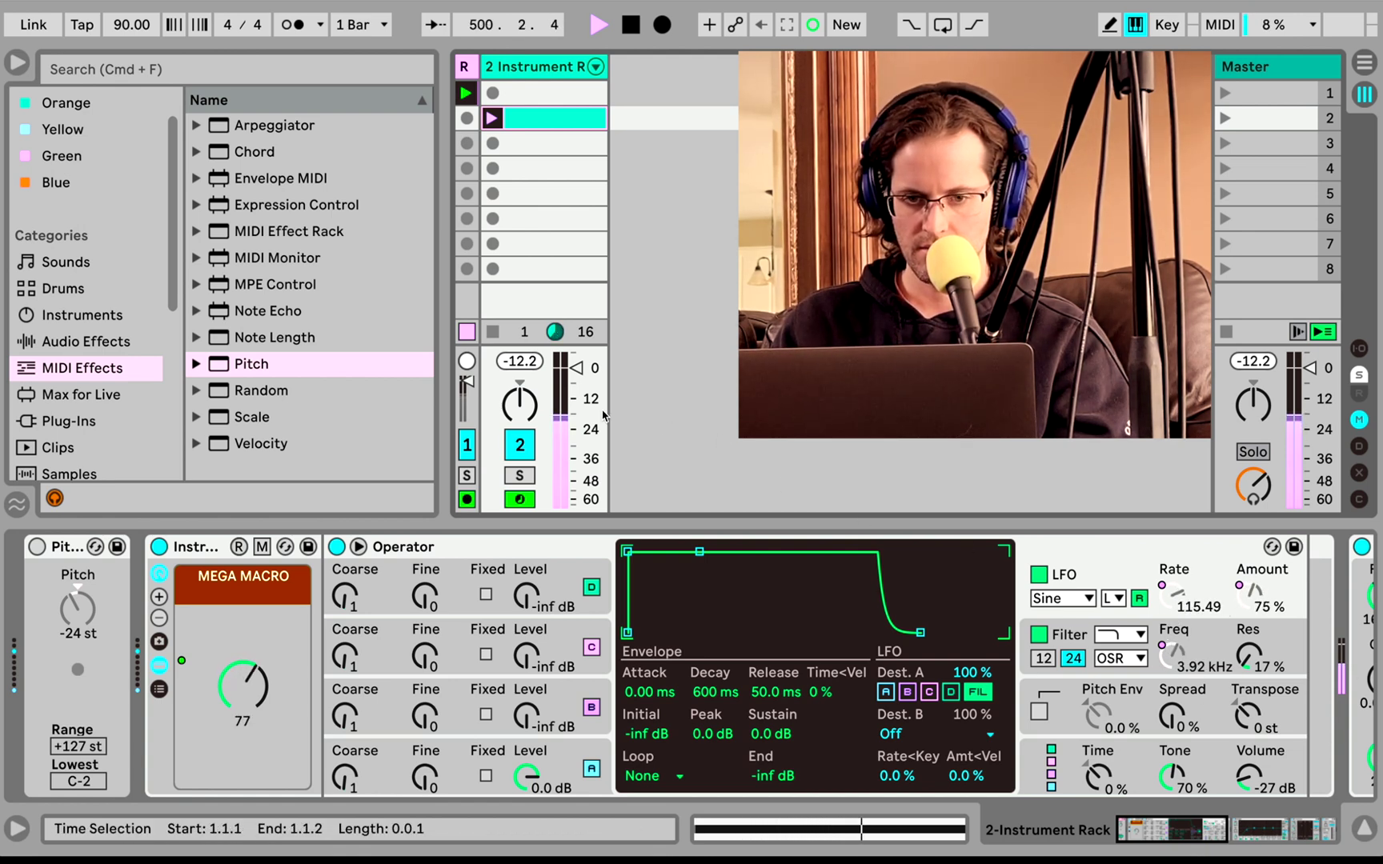
pyautogui.click(493, 332)
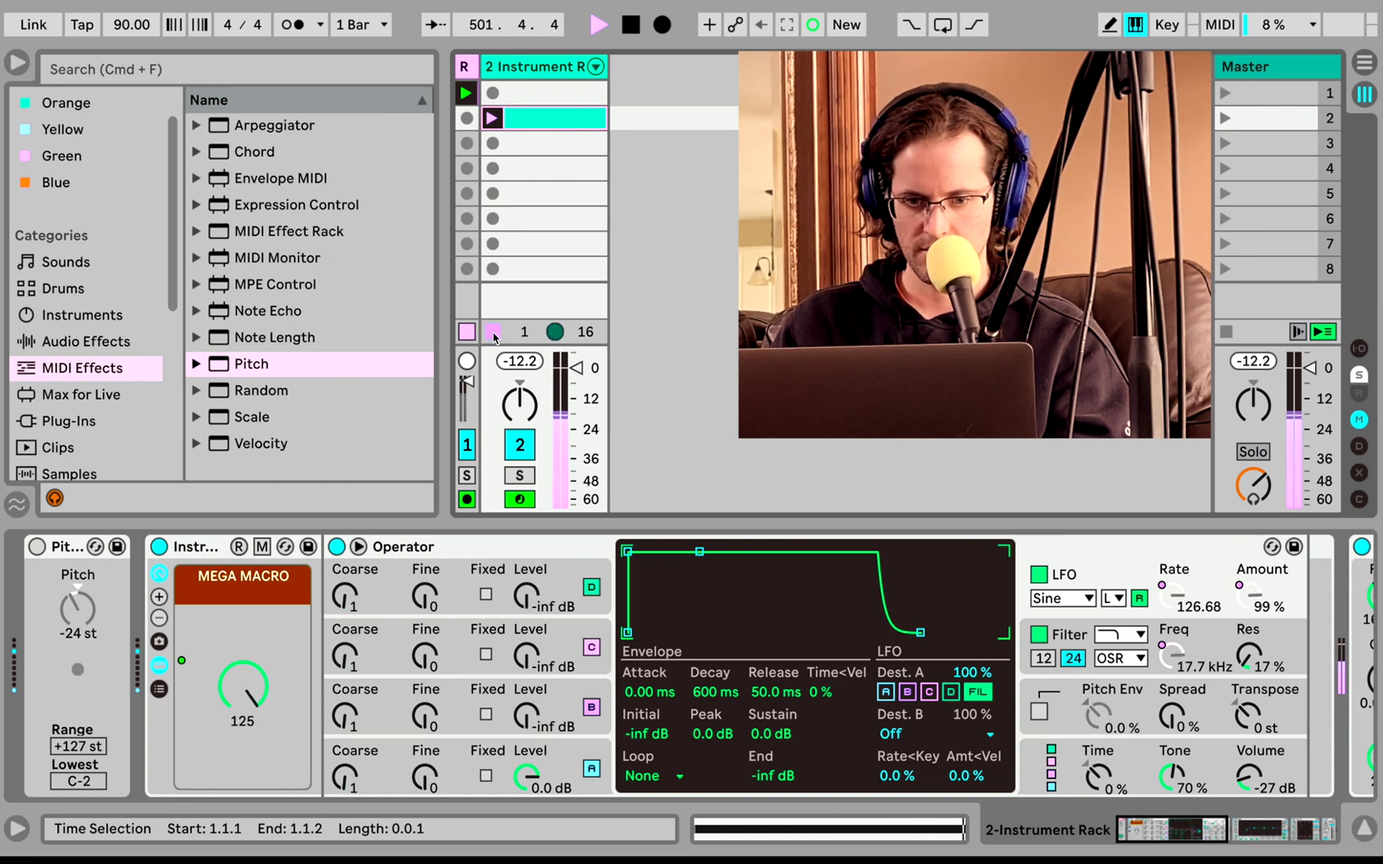
# - Collapse EQ Eight and set the Compressor's ratio to 3.15:1 and its threshold to -10.5 dB
pyautogui.hscroll(5, 557, 675)
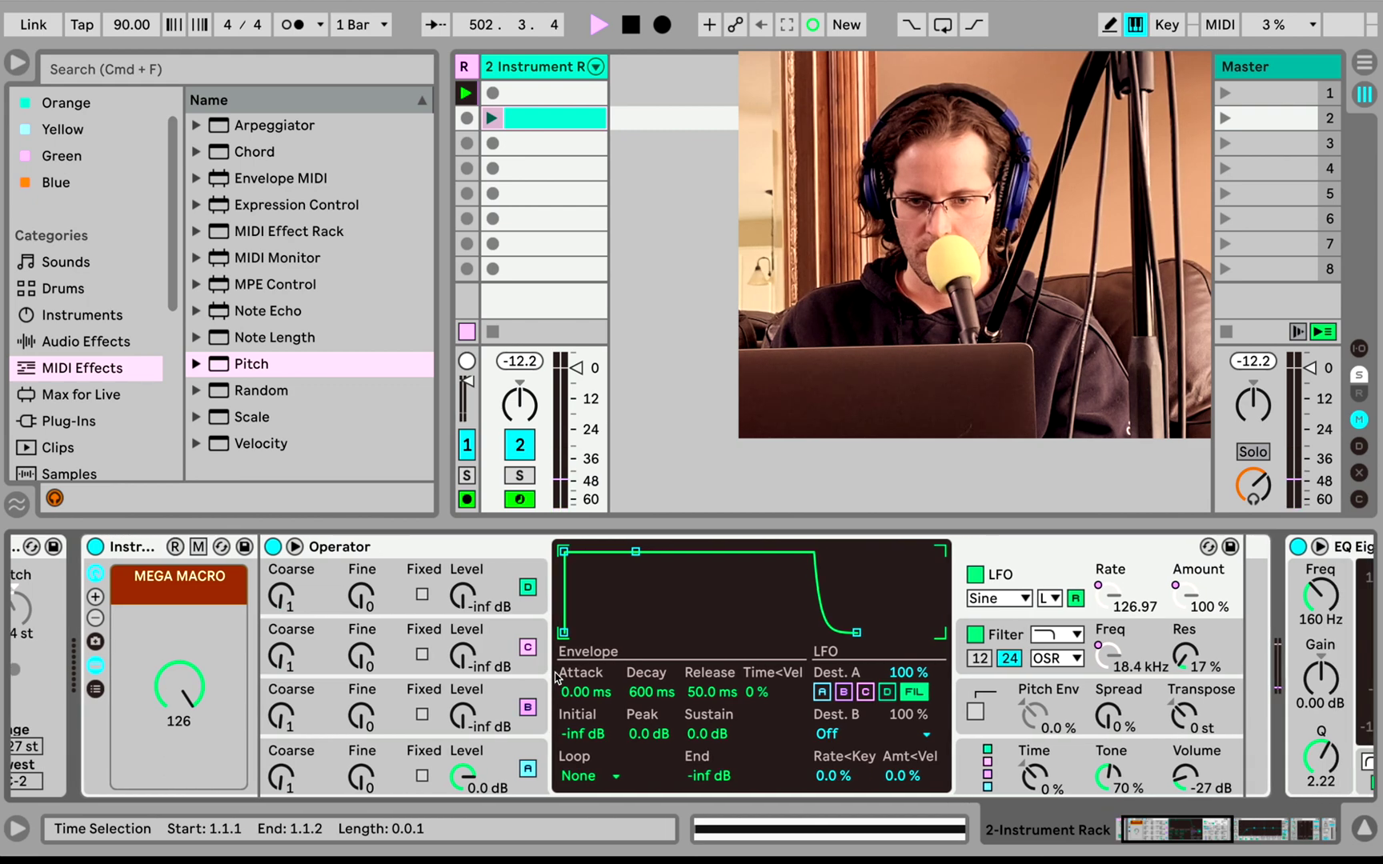
pyautogui.hscroll(10, 557, 675)
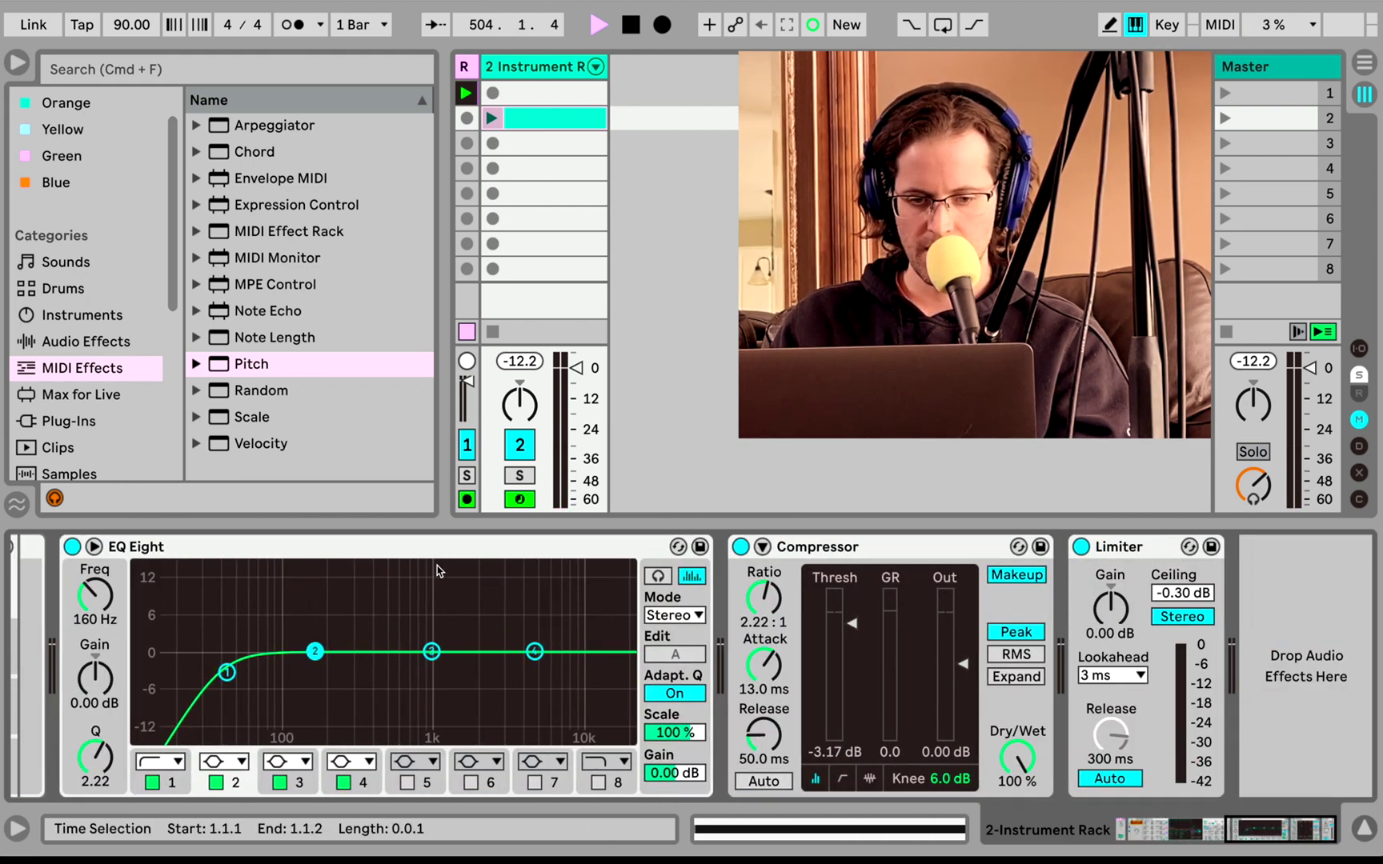
pyautogui.doubleClick(542, 552)
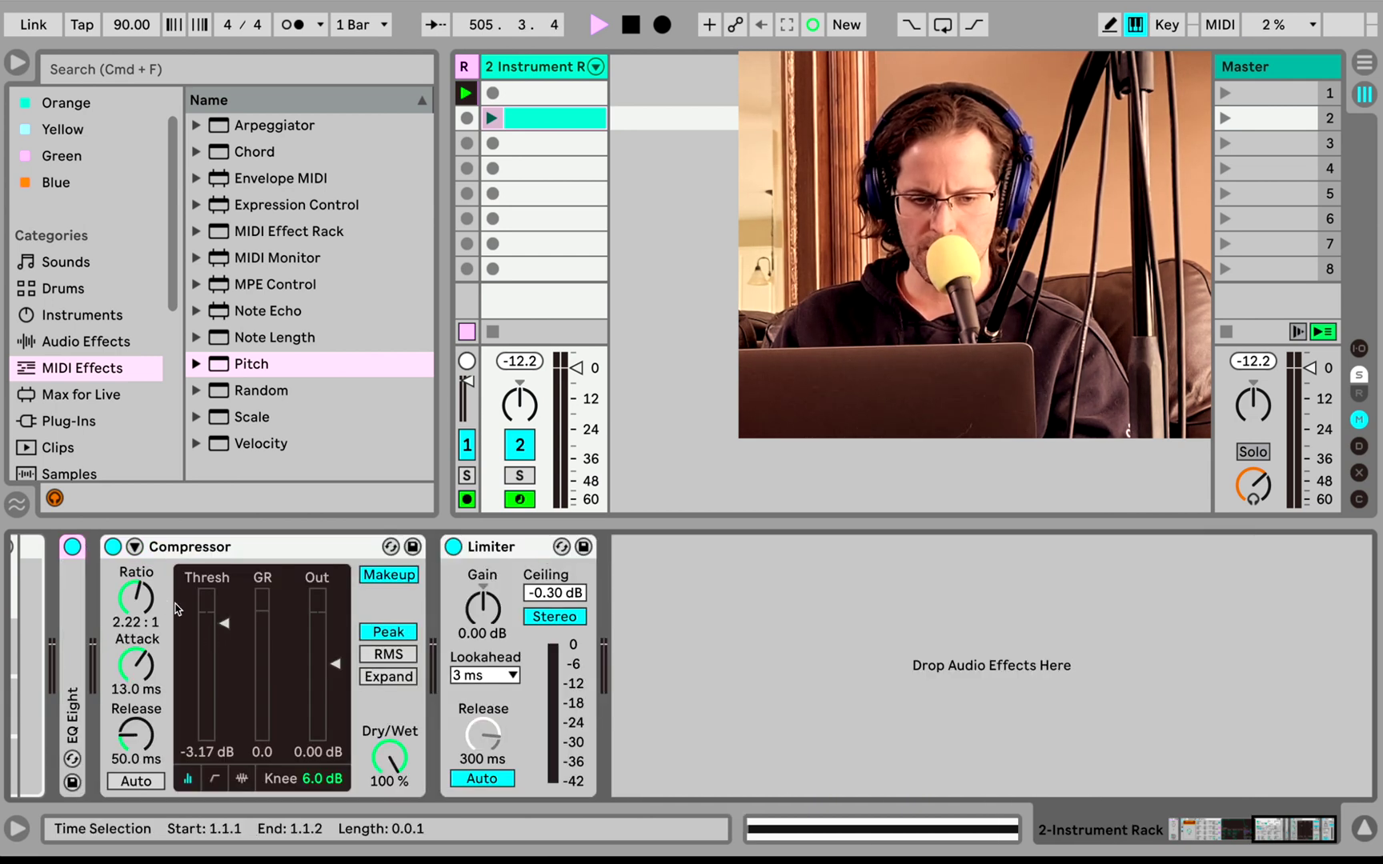
pyautogui.moveTo(136, 599); pyautogui.dragTo(136, 578)
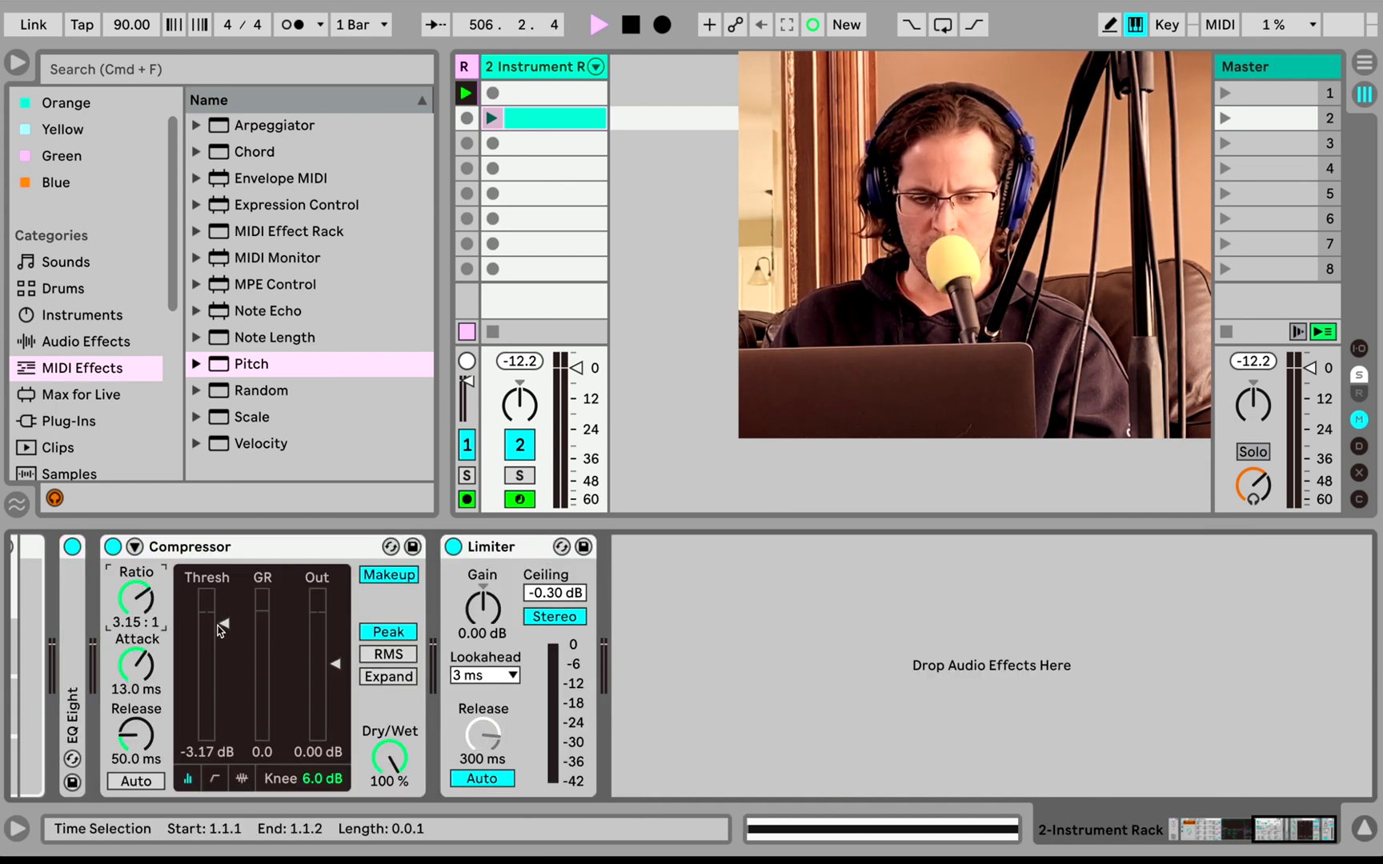
pyautogui.moveTo(221, 630); pyautogui.dragTo(223, 650)
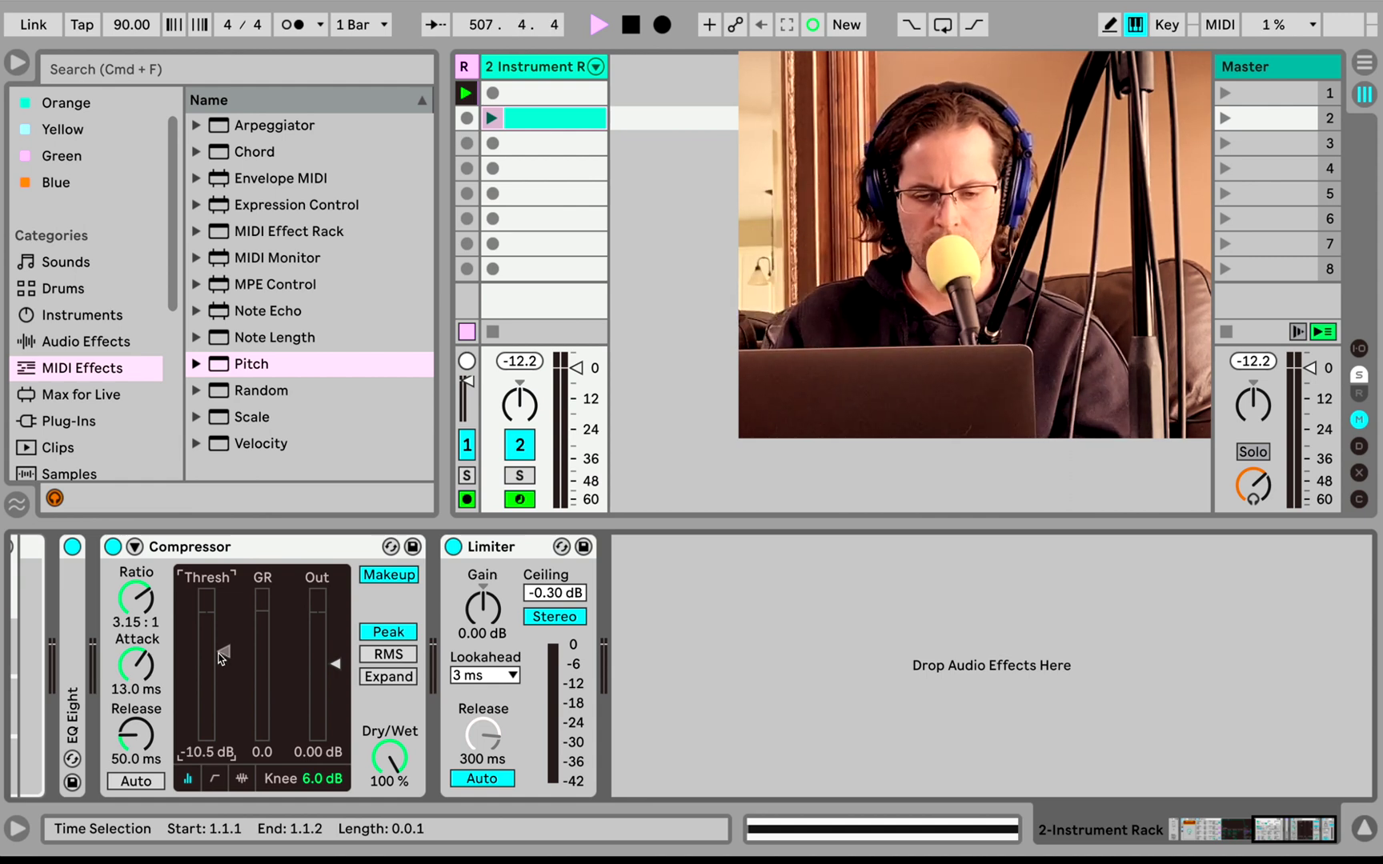
# - Turn the Pitch device back on with a pitch of -36 st, and set MEGA MACRO to 41
pyautogui.hscroll(-10, 222, 658)
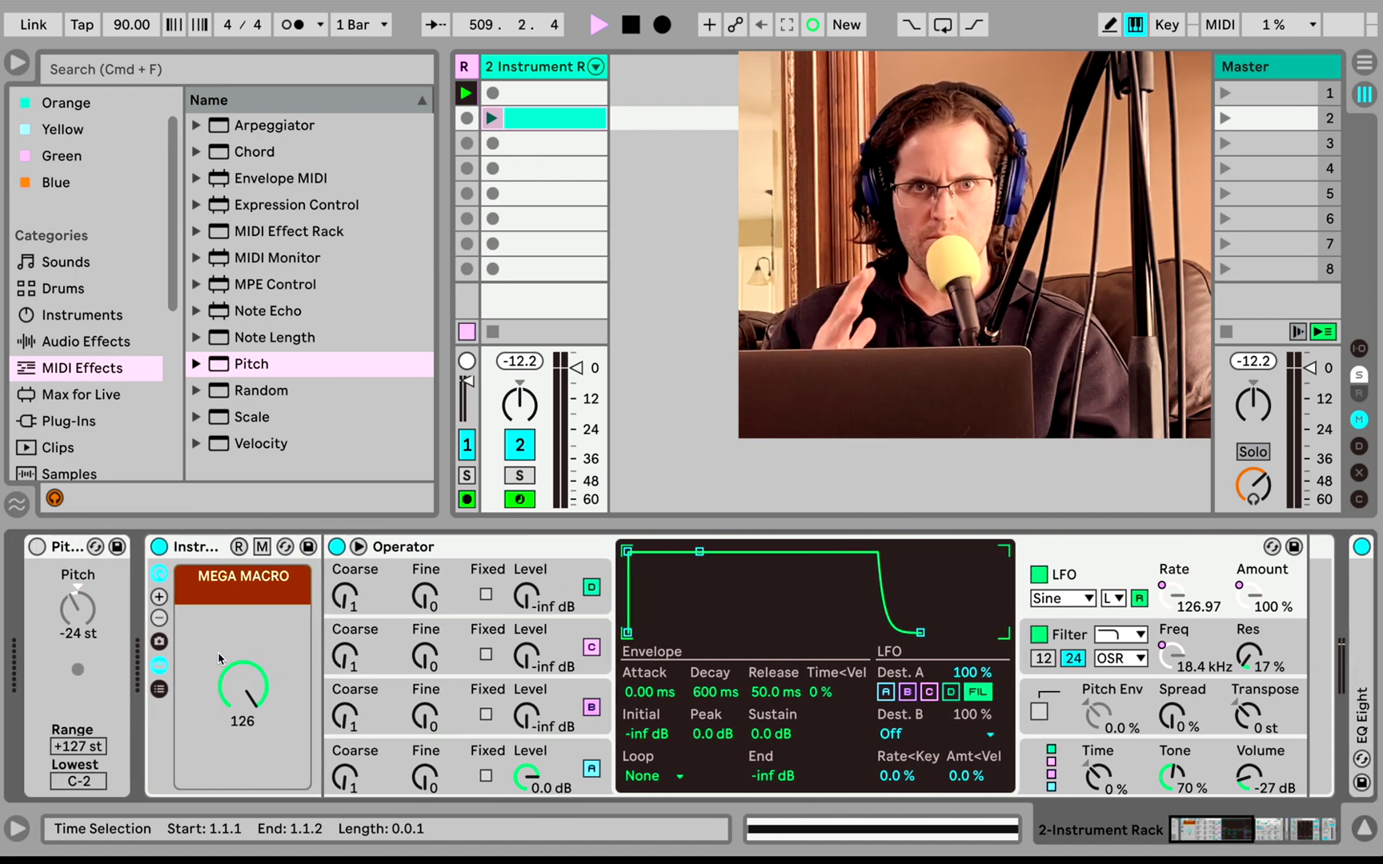
pyautogui.hscroll(3, 219, 659)
pyautogui.hscroll(-3, 219, 658)
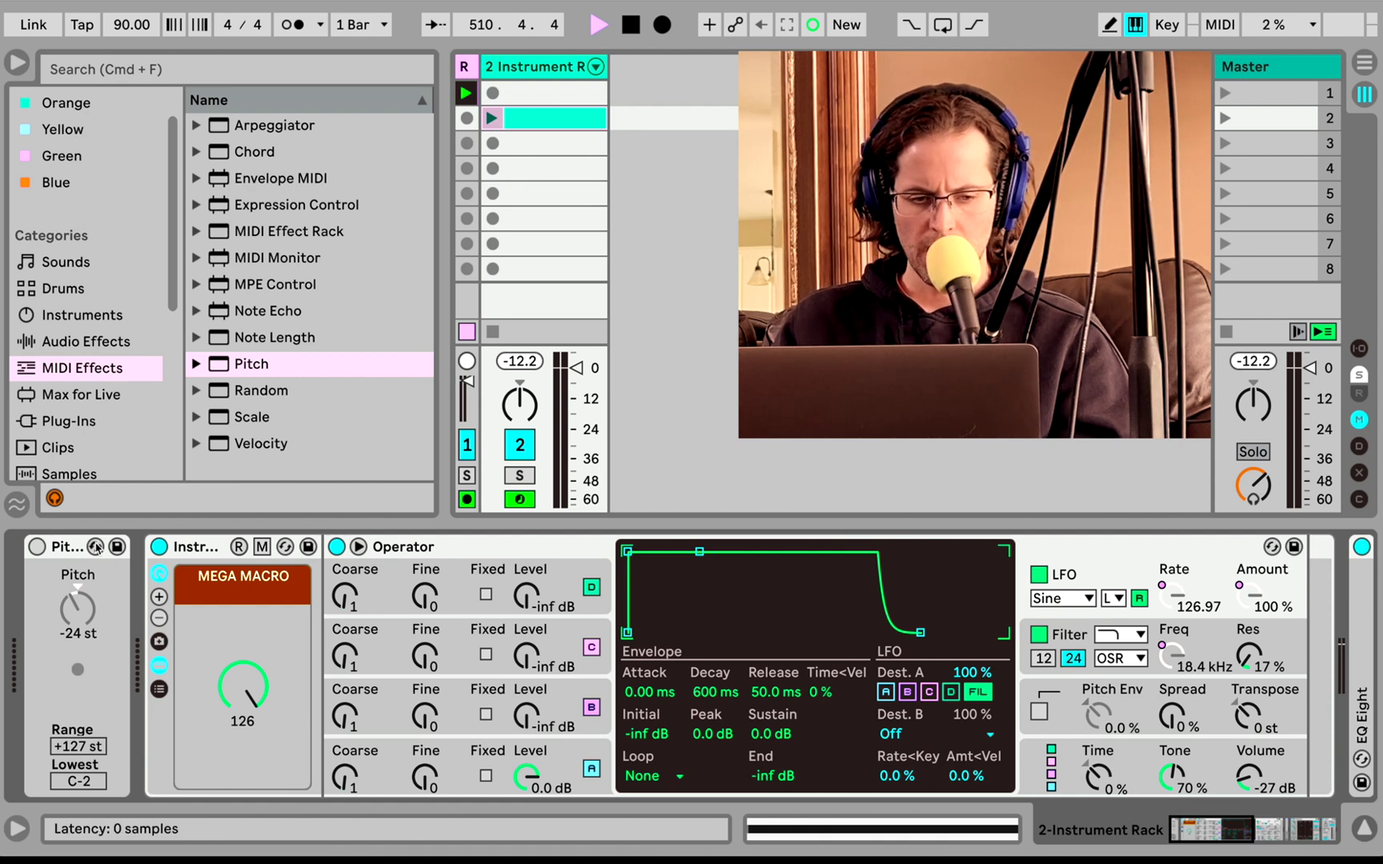
pyautogui.click(39, 548)
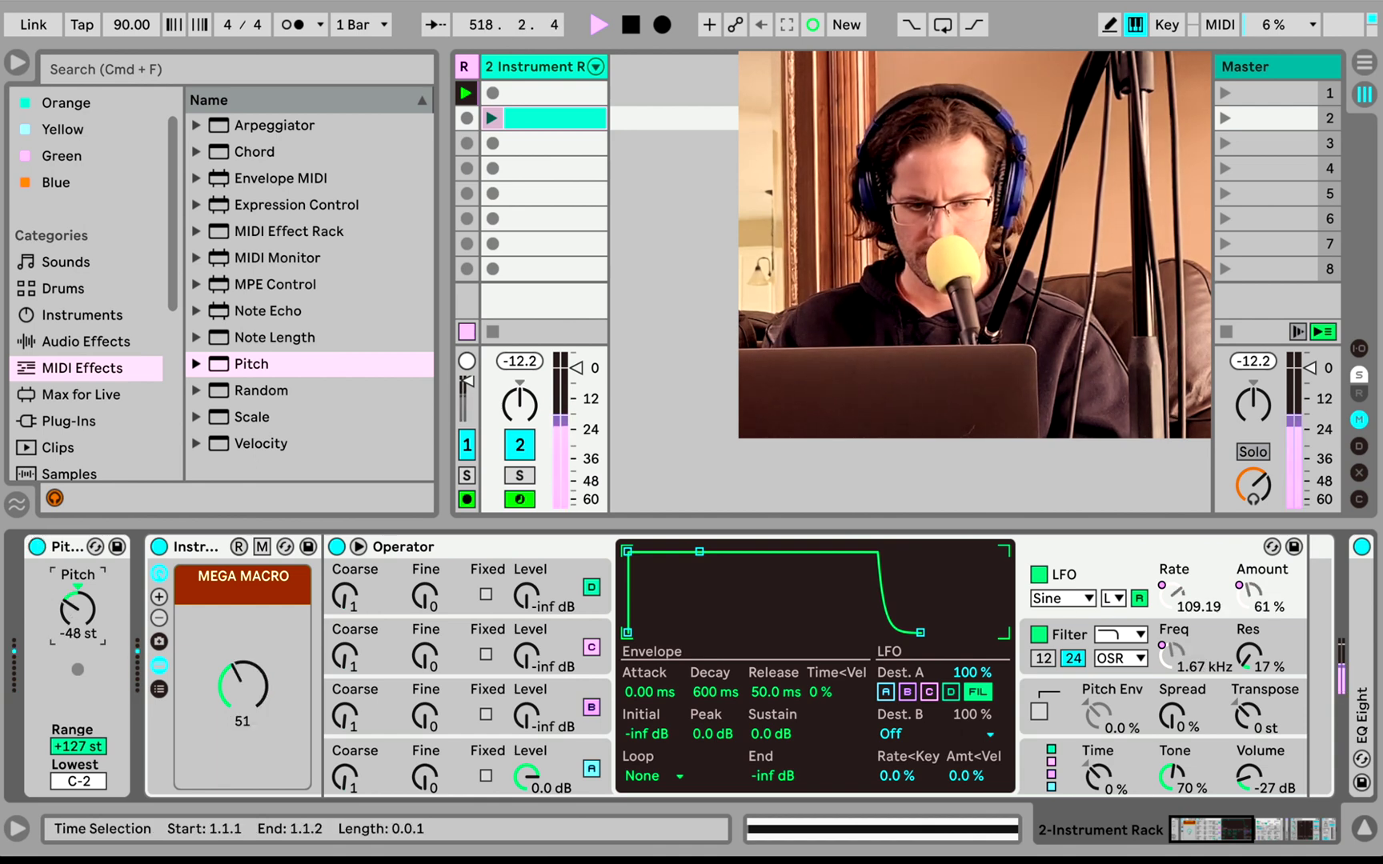
pyautogui.moveTo(68, 612); pyautogui.dragTo(68, 600)
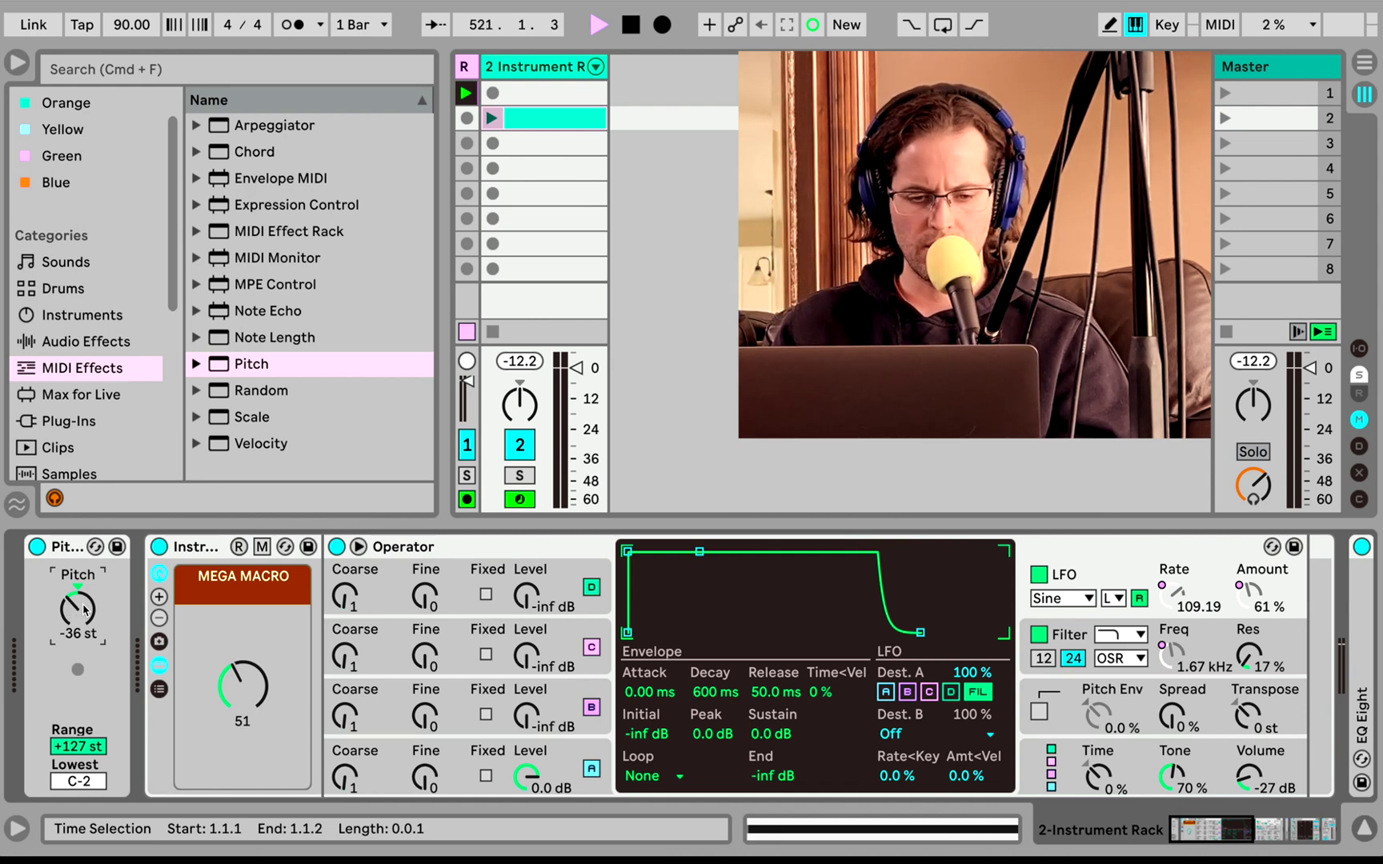
pyautogui.moveTo(273, 650)
pyautogui.mouseDown()
pyautogui.moveTo(273, 615)
pyautogui.moveTo(273, 666)
pyautogui.mouseUp()
# - Lower Operator's overall volume to -34 dB
pyautogui.hscroll(10, 671, 630)
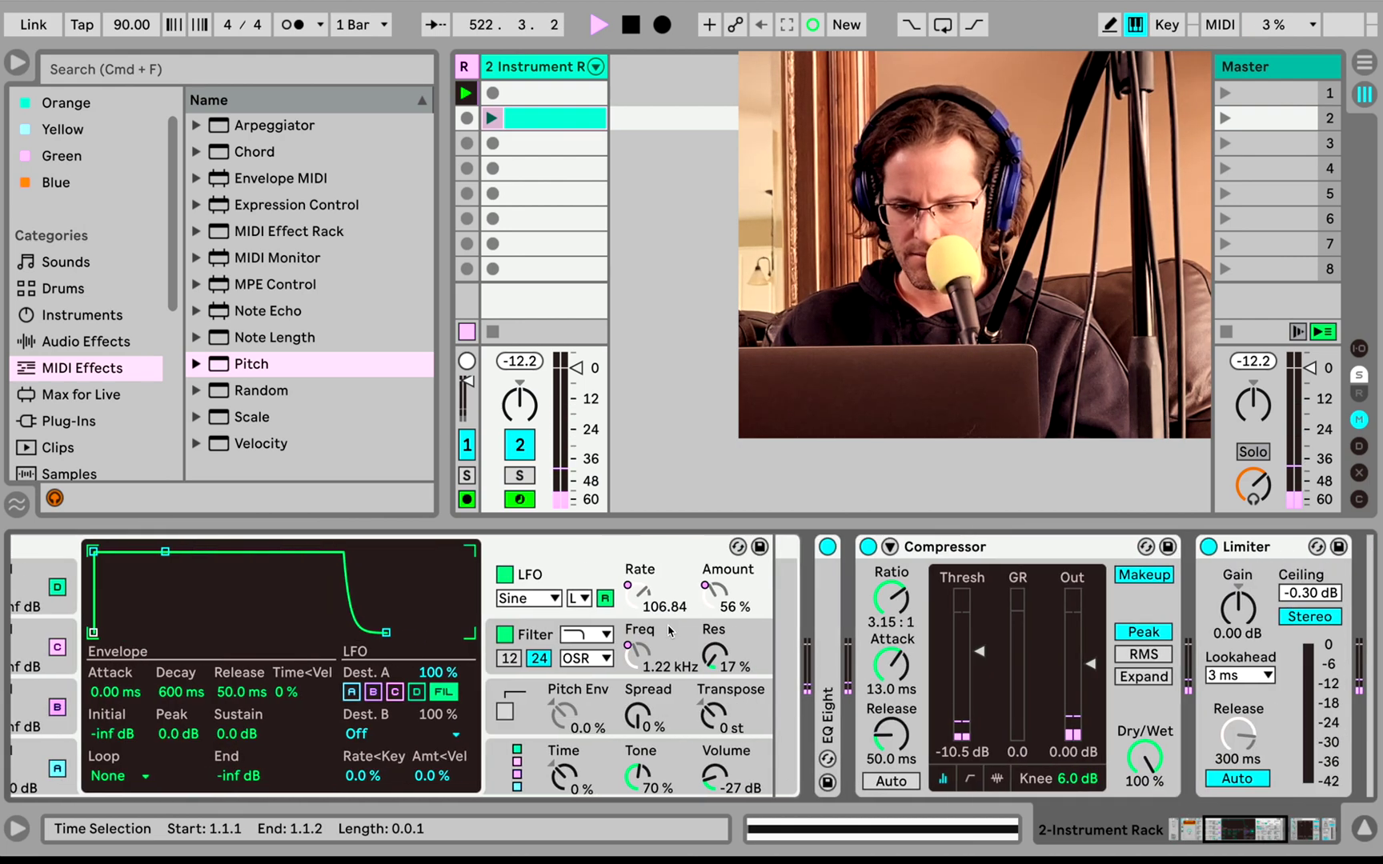
pyautogui.hscroll(-10, 671, 630)
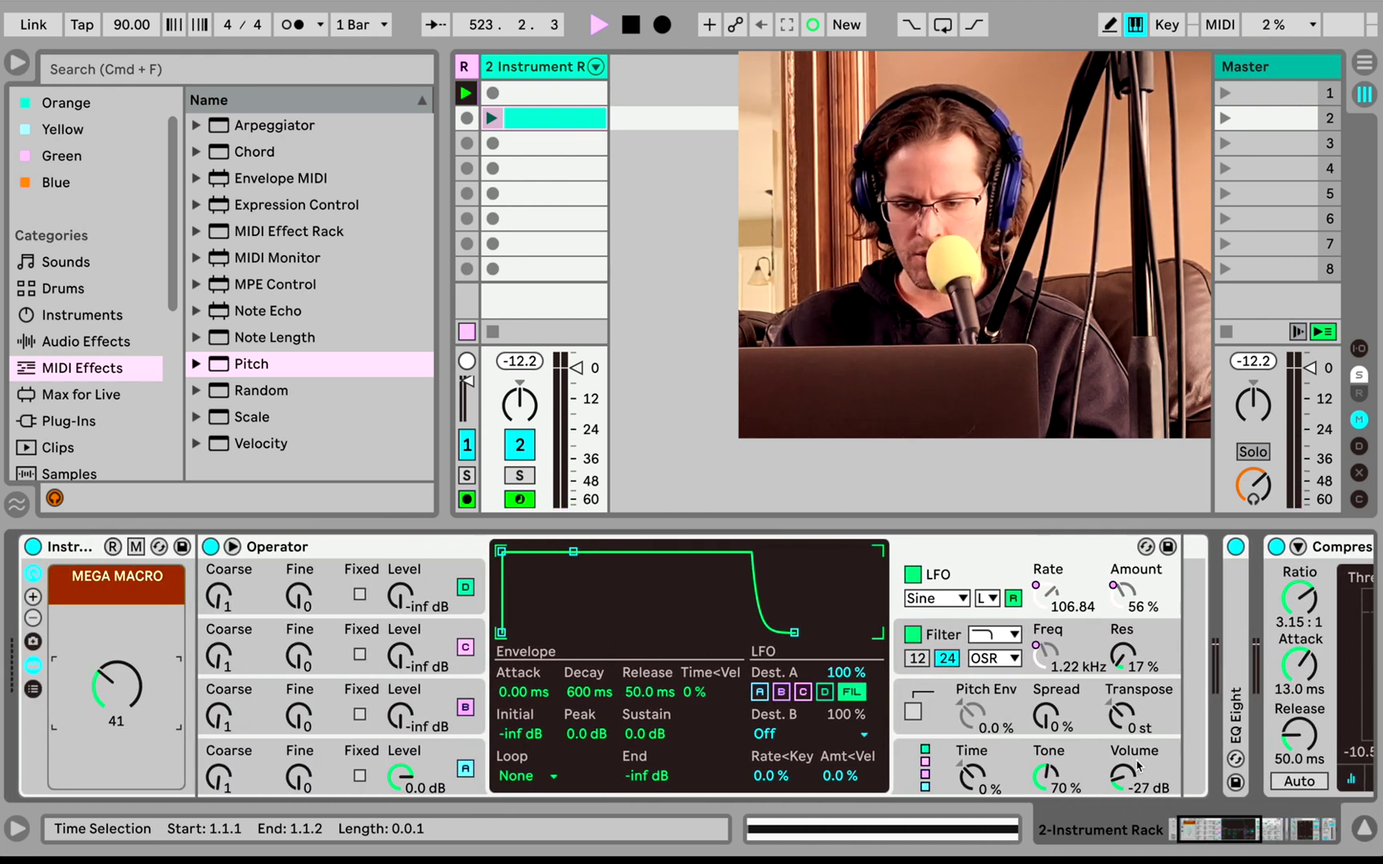
pyautogui.moveTo(1112, 781); pyautogui.dragTo(1112, 787)
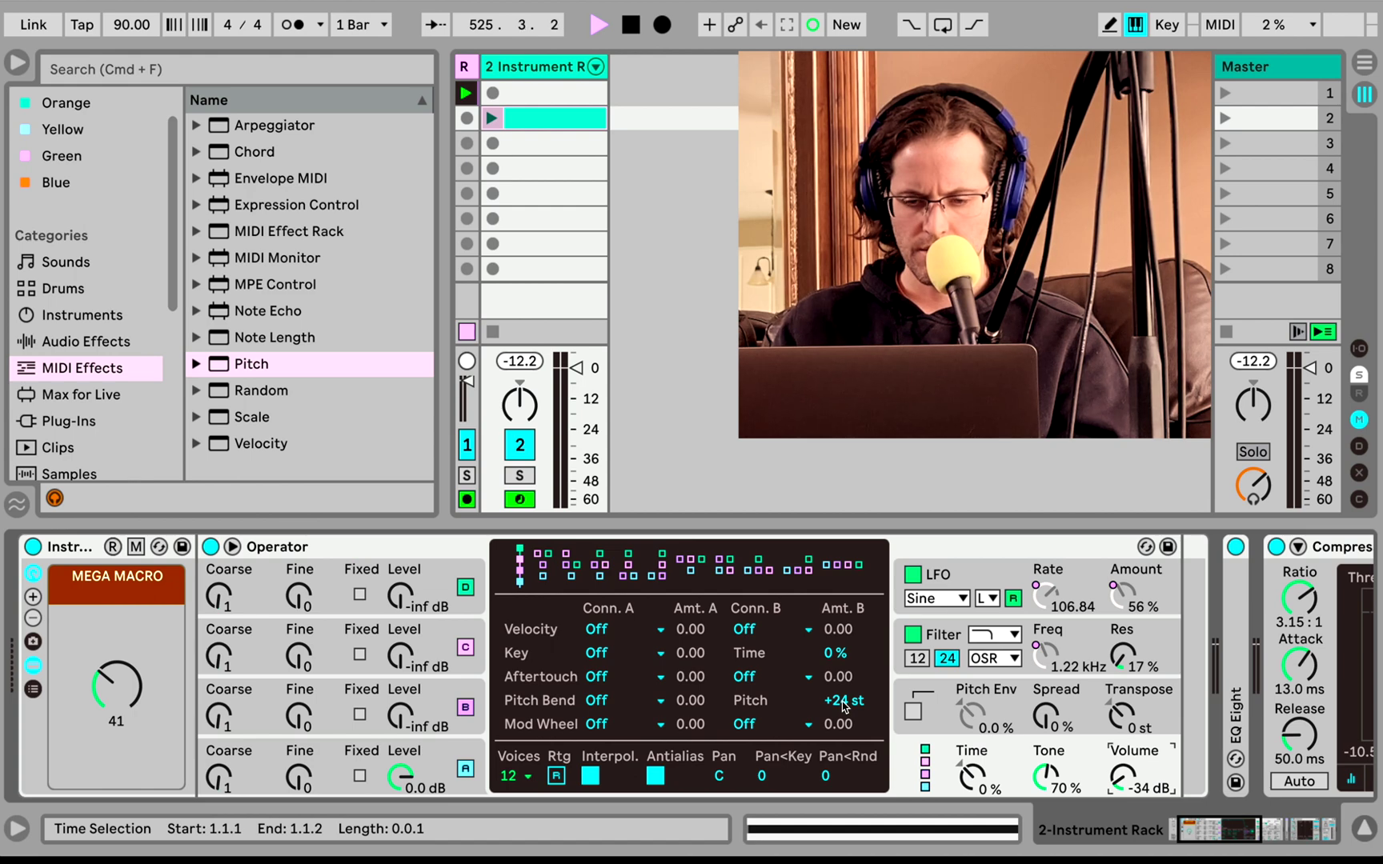
# - Open the clip in the second slot and examine the Instrument Rack's MEGA MACRO envelope ramp and its starting point
pyautogui.doubleClick(536, 120)
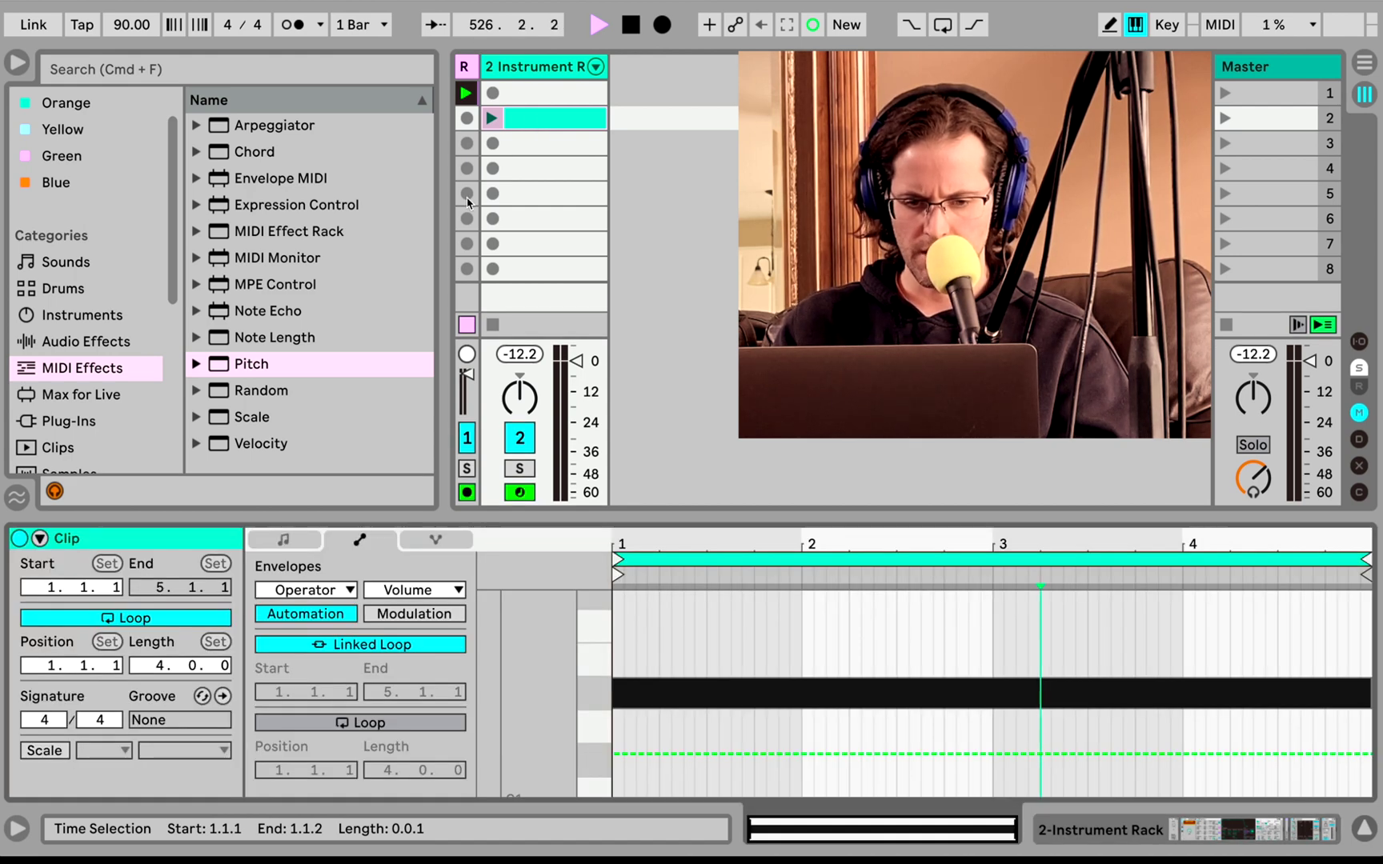
pyautogui.click(322, 592)
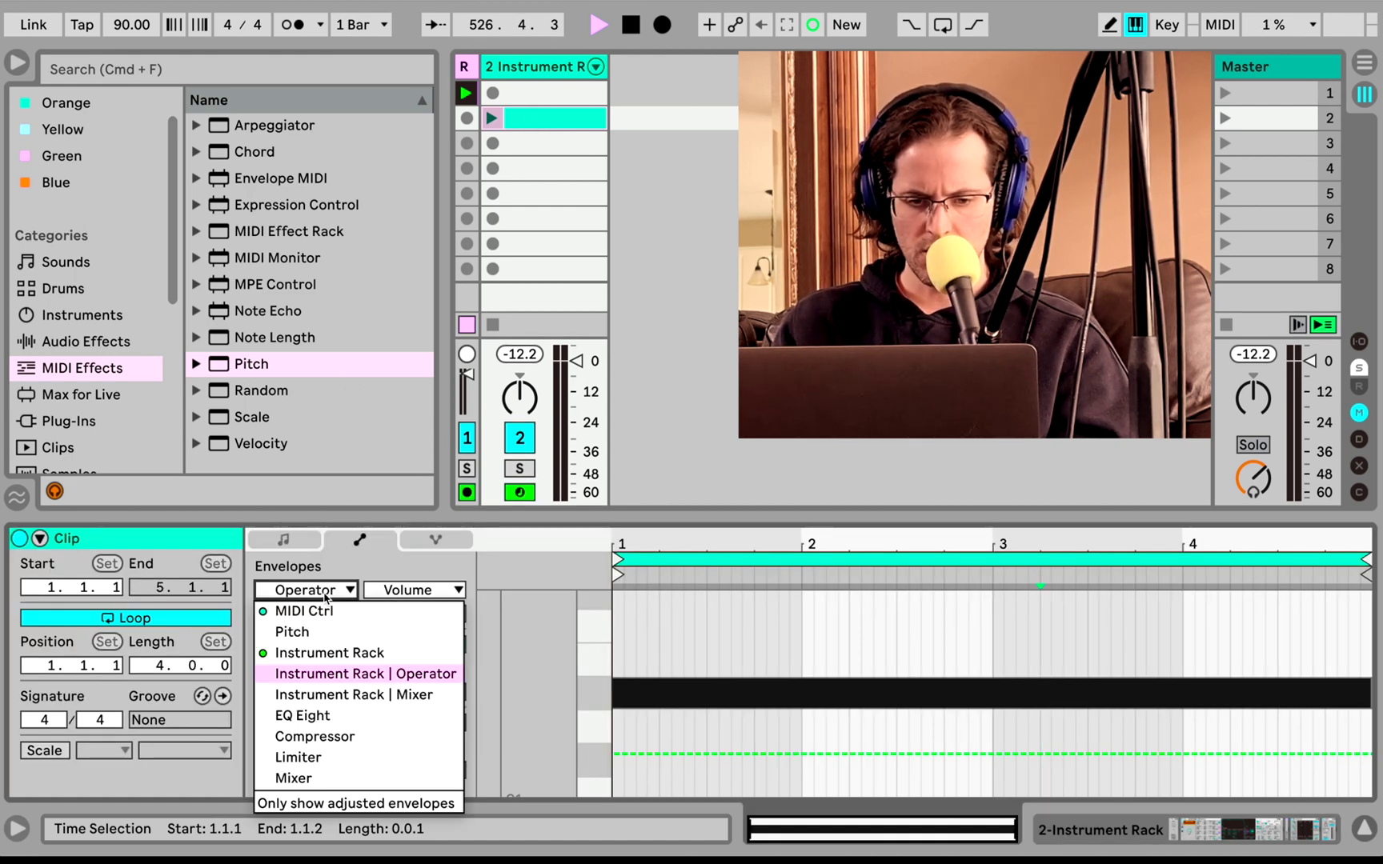
pyautogui.click(329, 652)
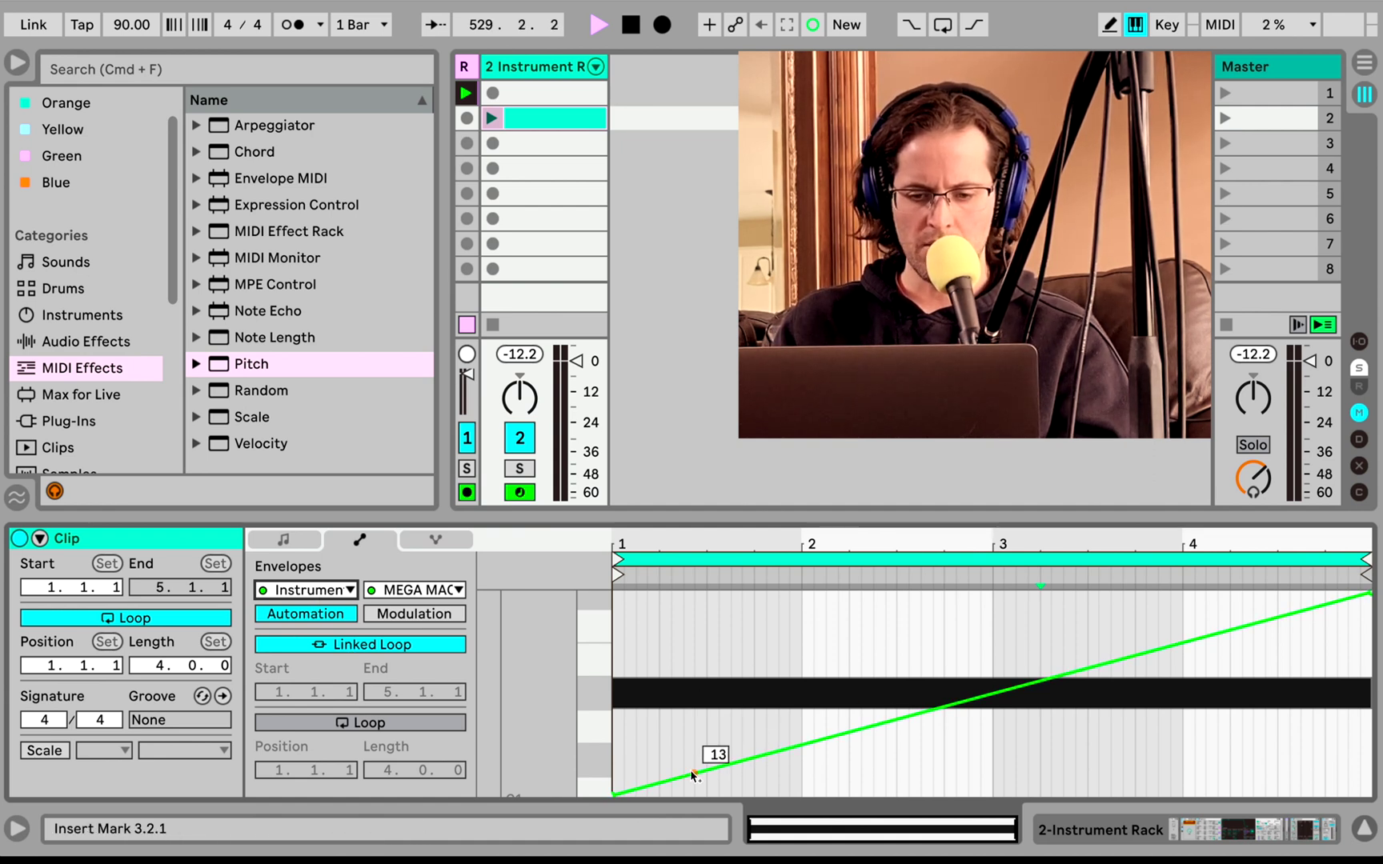
pyautogui.click(611, 795)
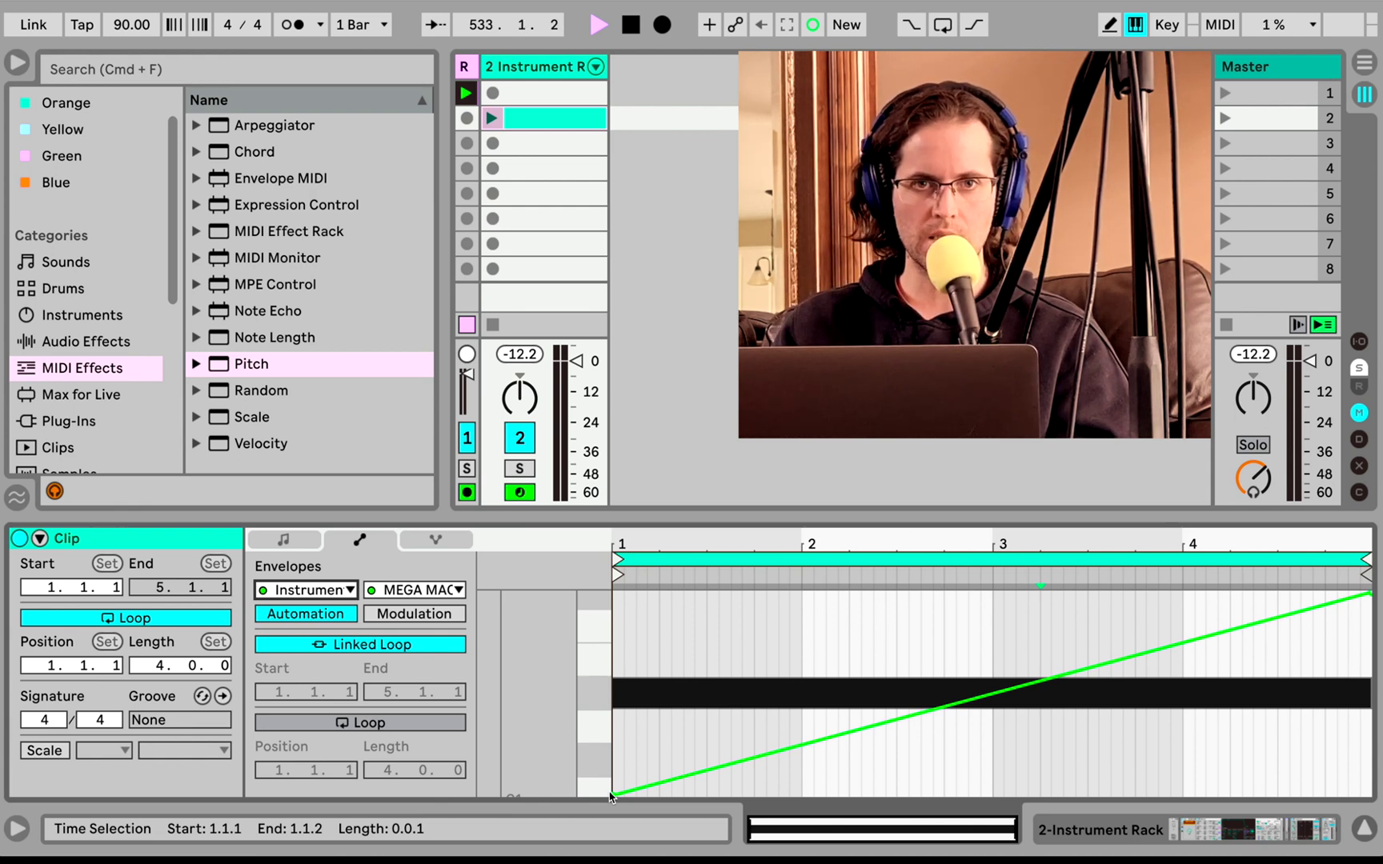
# - Show the clip's MIDI Ctrl Pitch Bend envelope and bend its straight ramp into a curve that rises slowly at first
pyautogui.click(329, 590)
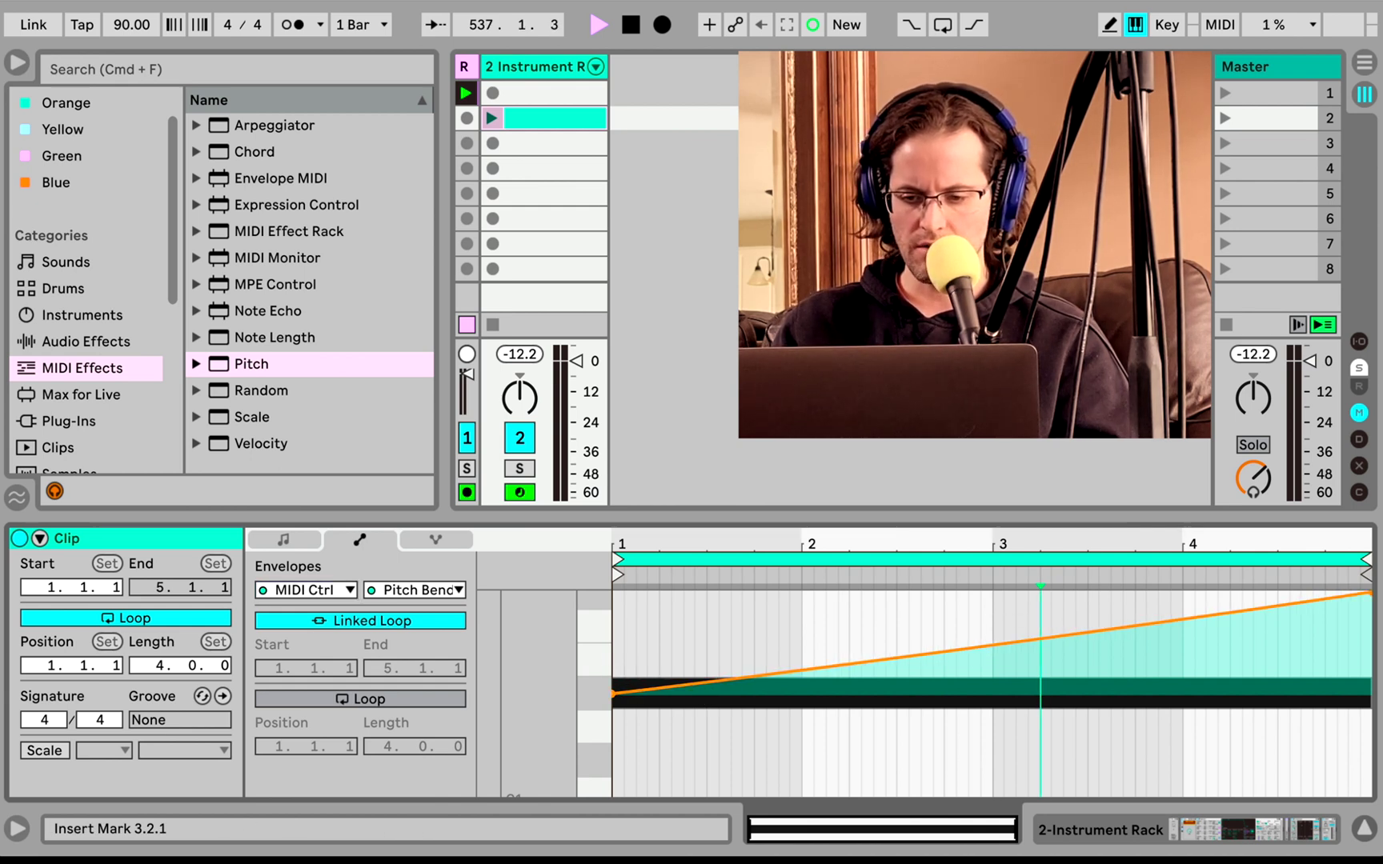
pyautogui.moveTo(1041, 639); pyautogui.dragTo(1013, 660)
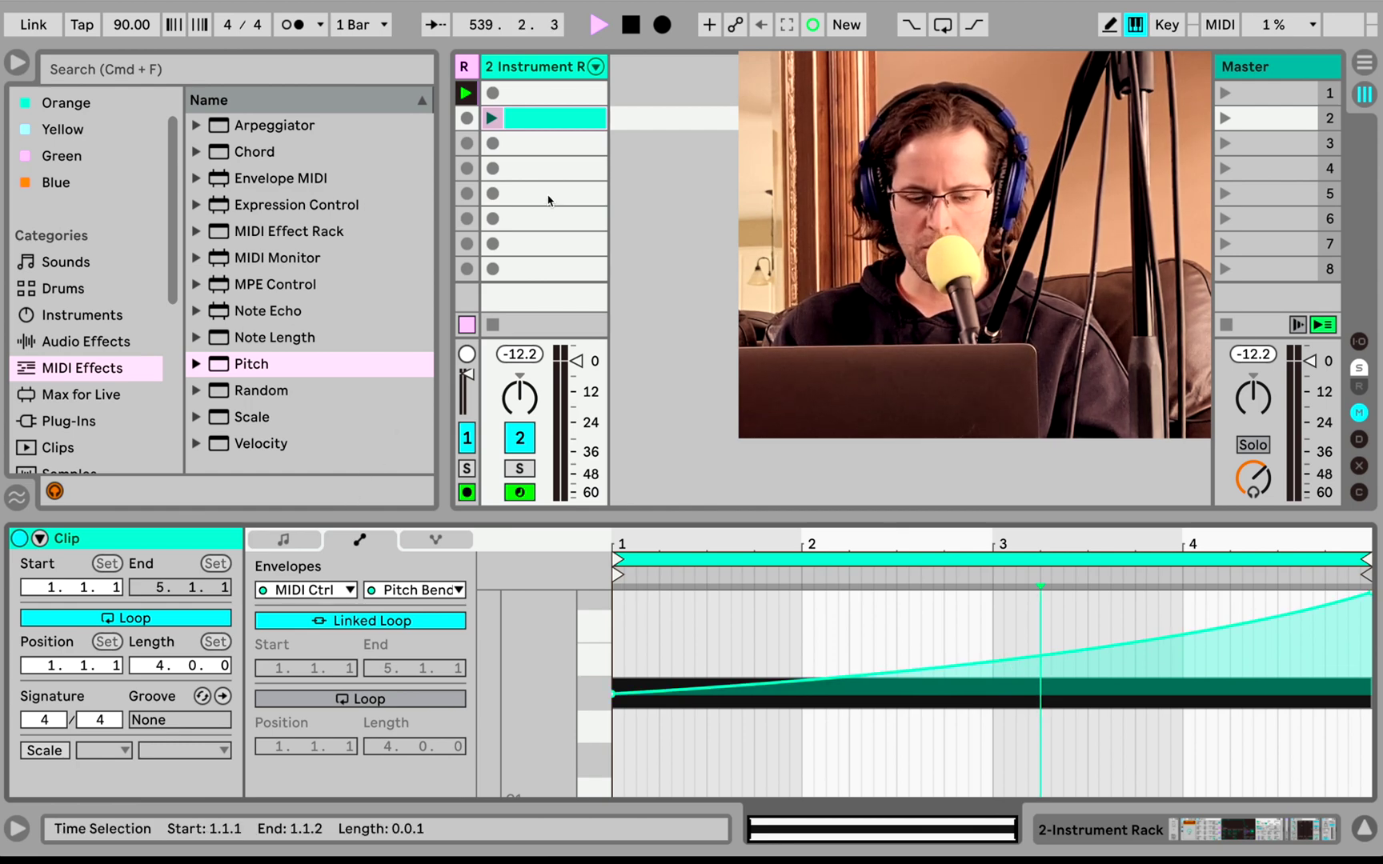
pyautogui.hotkey('shift', 'Tab')
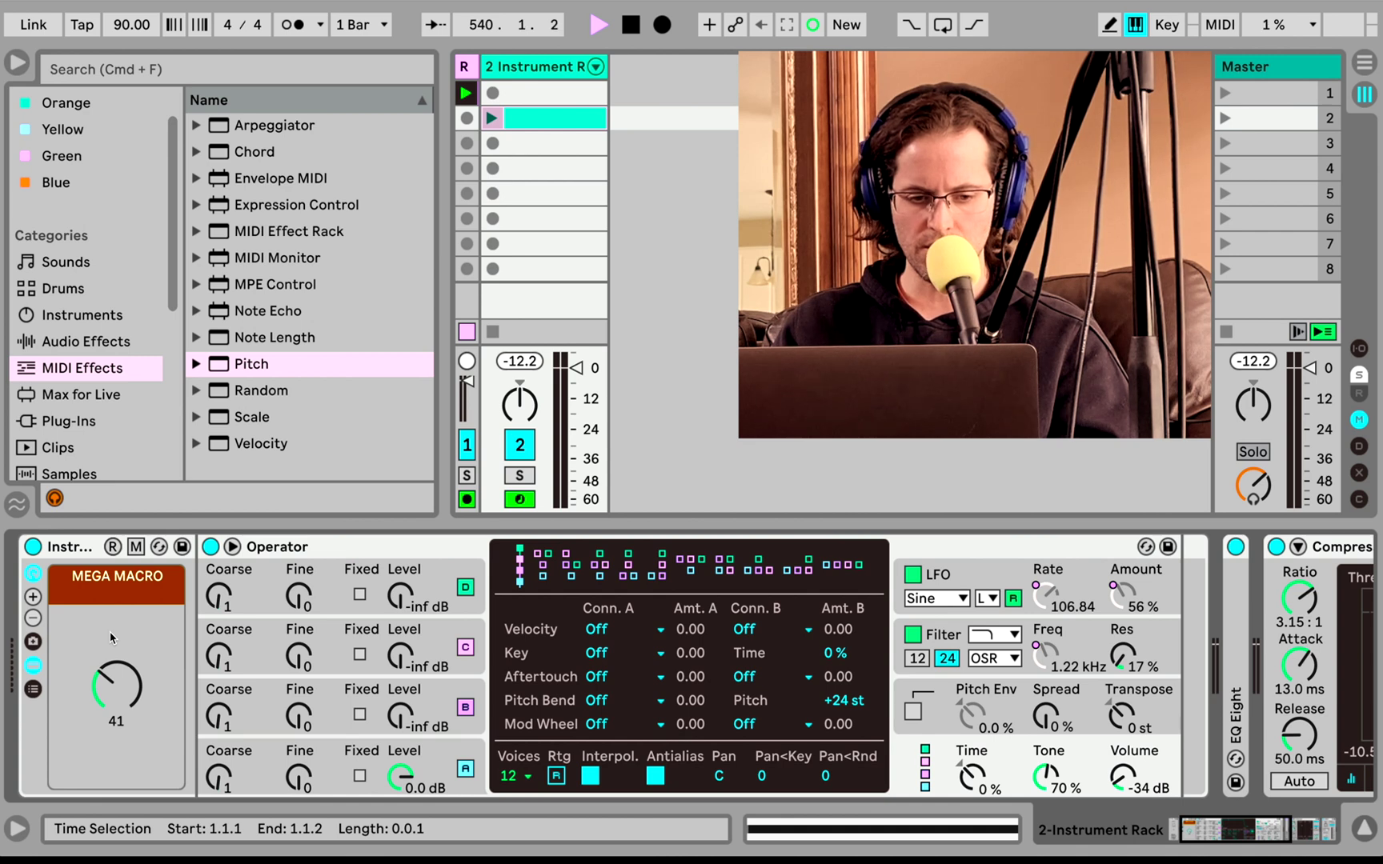
# - Set MEGA MACRO to 38 and raise Operator's overall volume to -23 dB
pyautogui.press('Return')
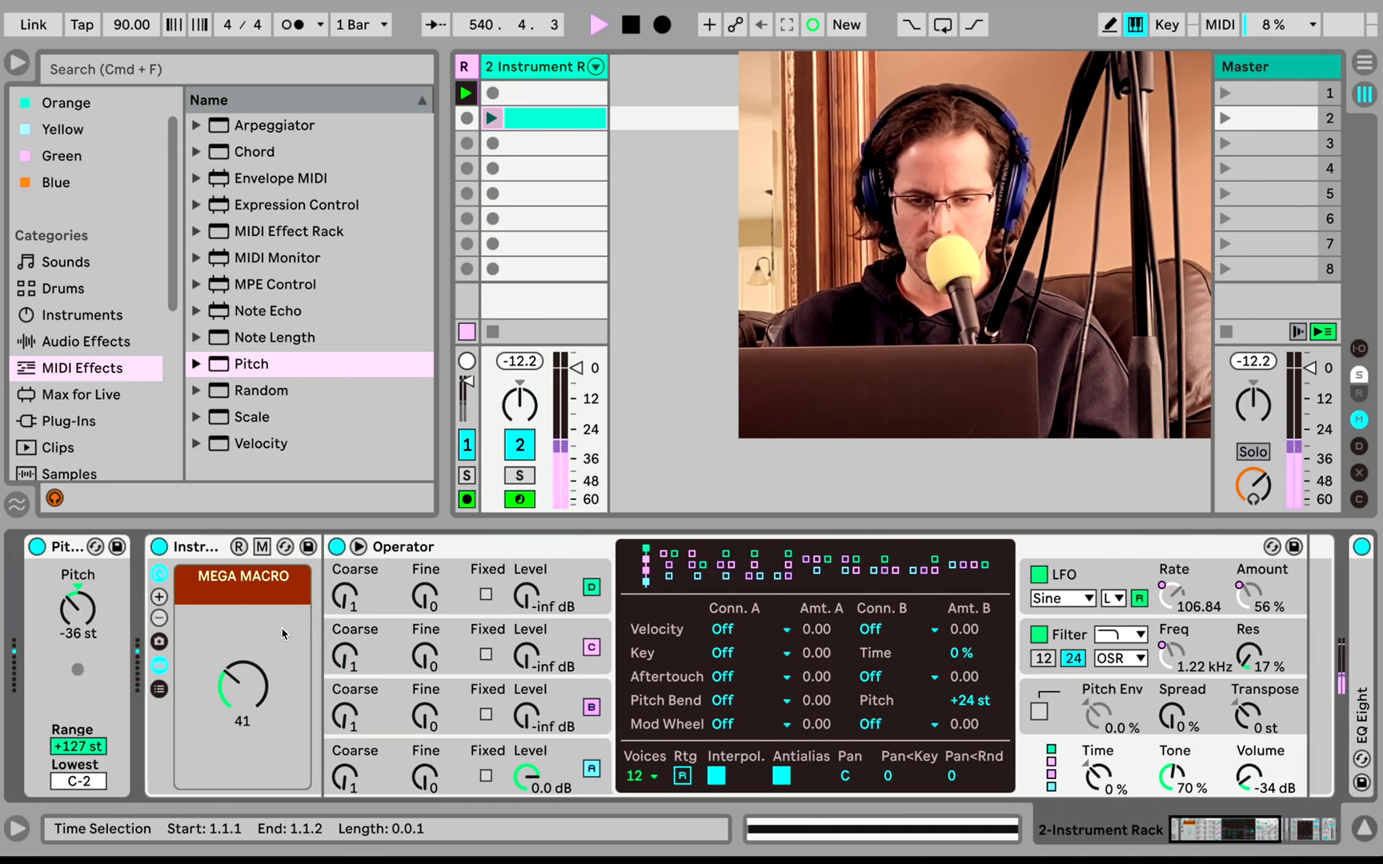
pyautogui.moveTo(242, 686)
pyautogui.mouseDown()
pyautogui.moveTo(243, 624)
pyautogui.moveTo(242, 688)
pyautogui.mouseUp()
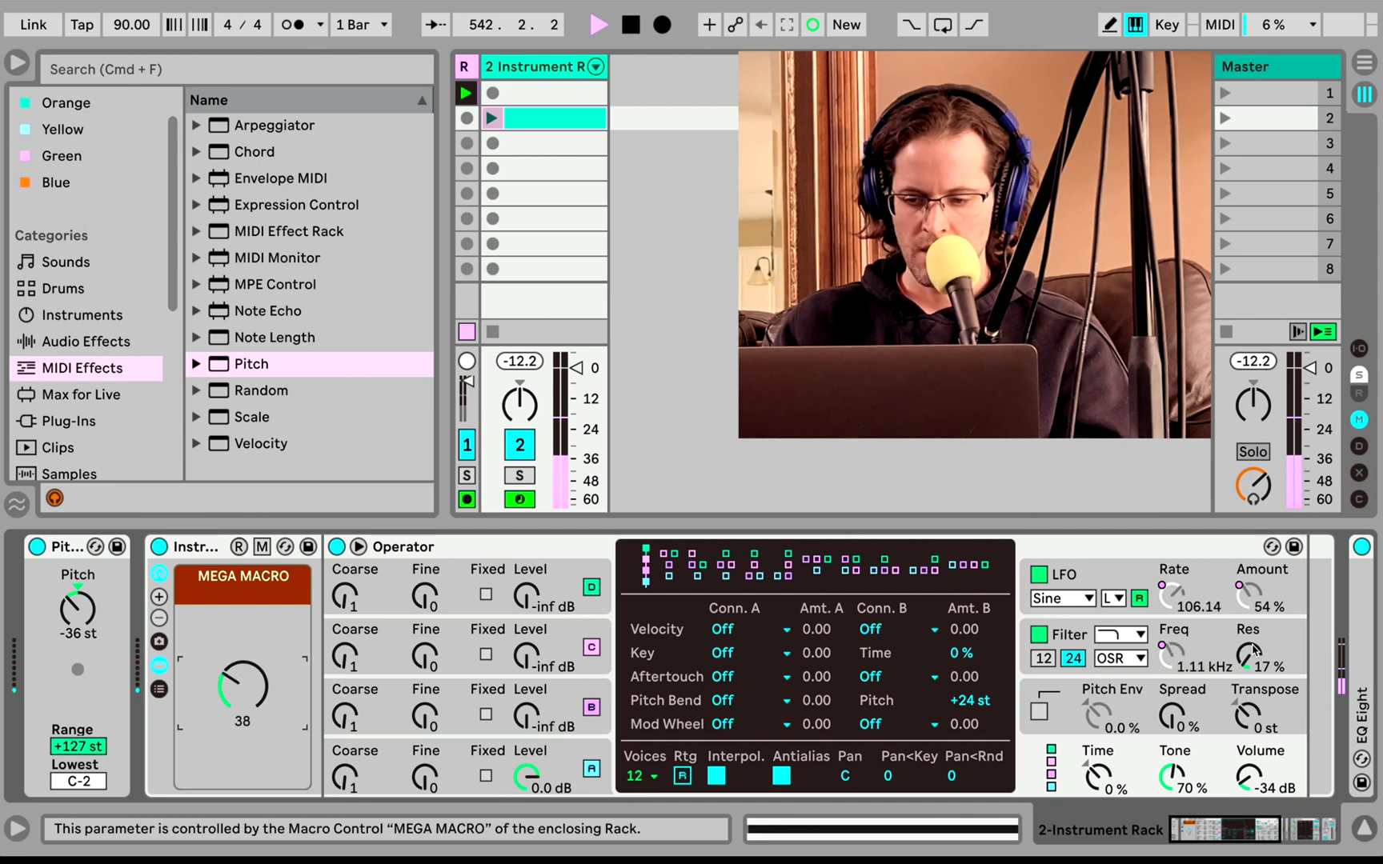
pyautogui.moveTo(1262, 771); pyautogui.dragTo(1262, 757)
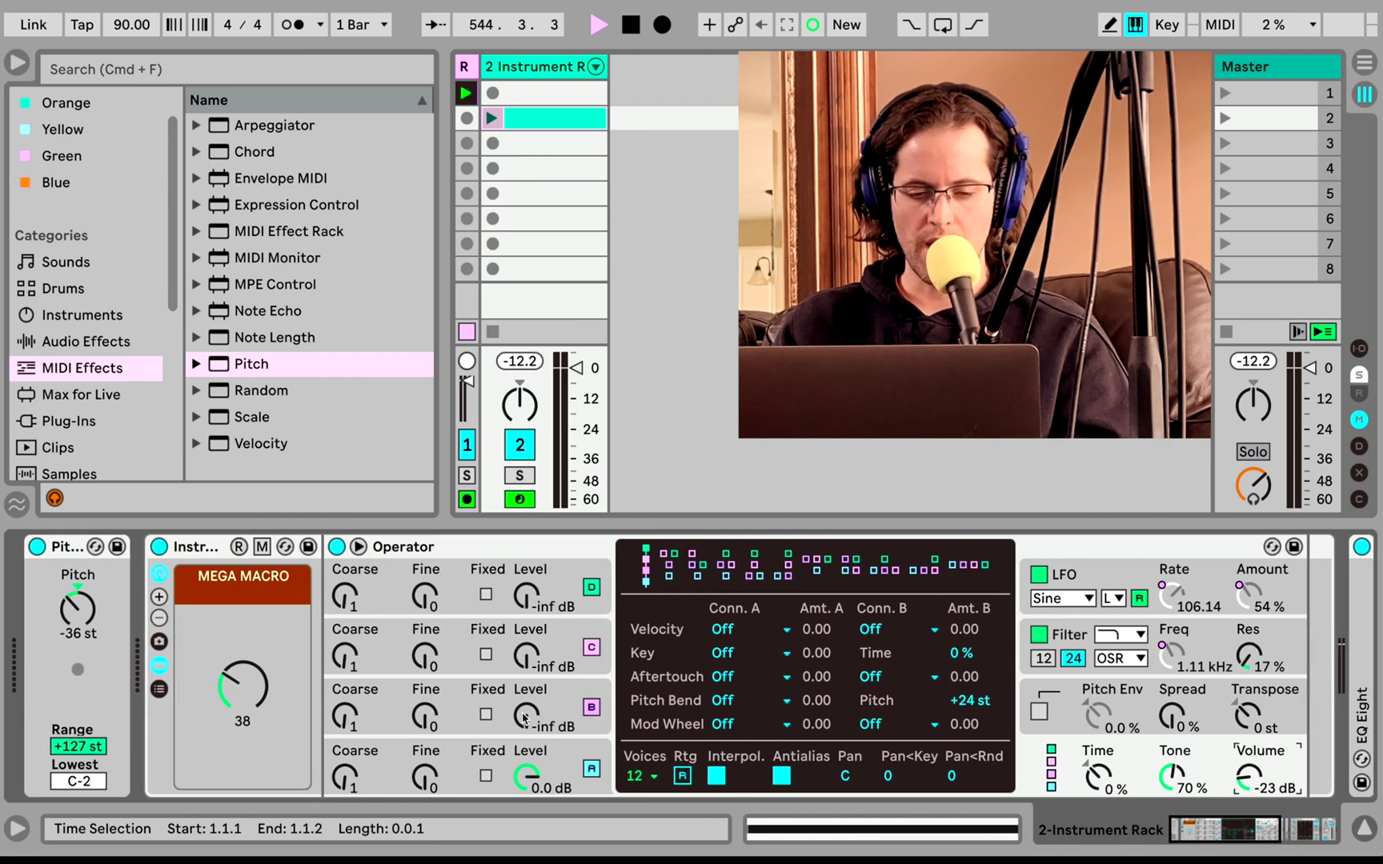
# - Bypass the Pitch MIDI effect ahead of the Instrument Rack, leaving the device expanded
pyautogui.click(38, 548)
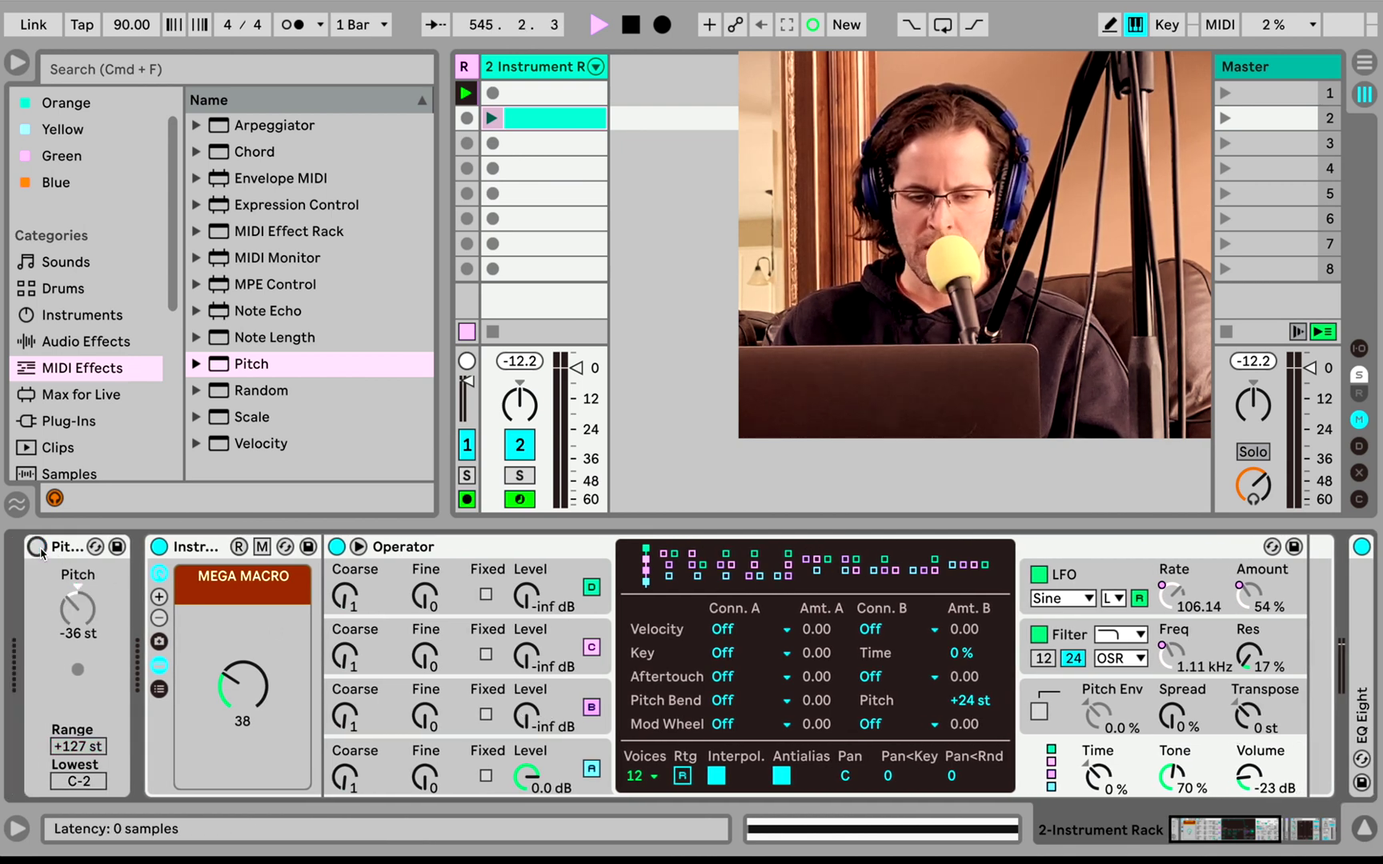
pyautogui.doubleClick(65, 552)
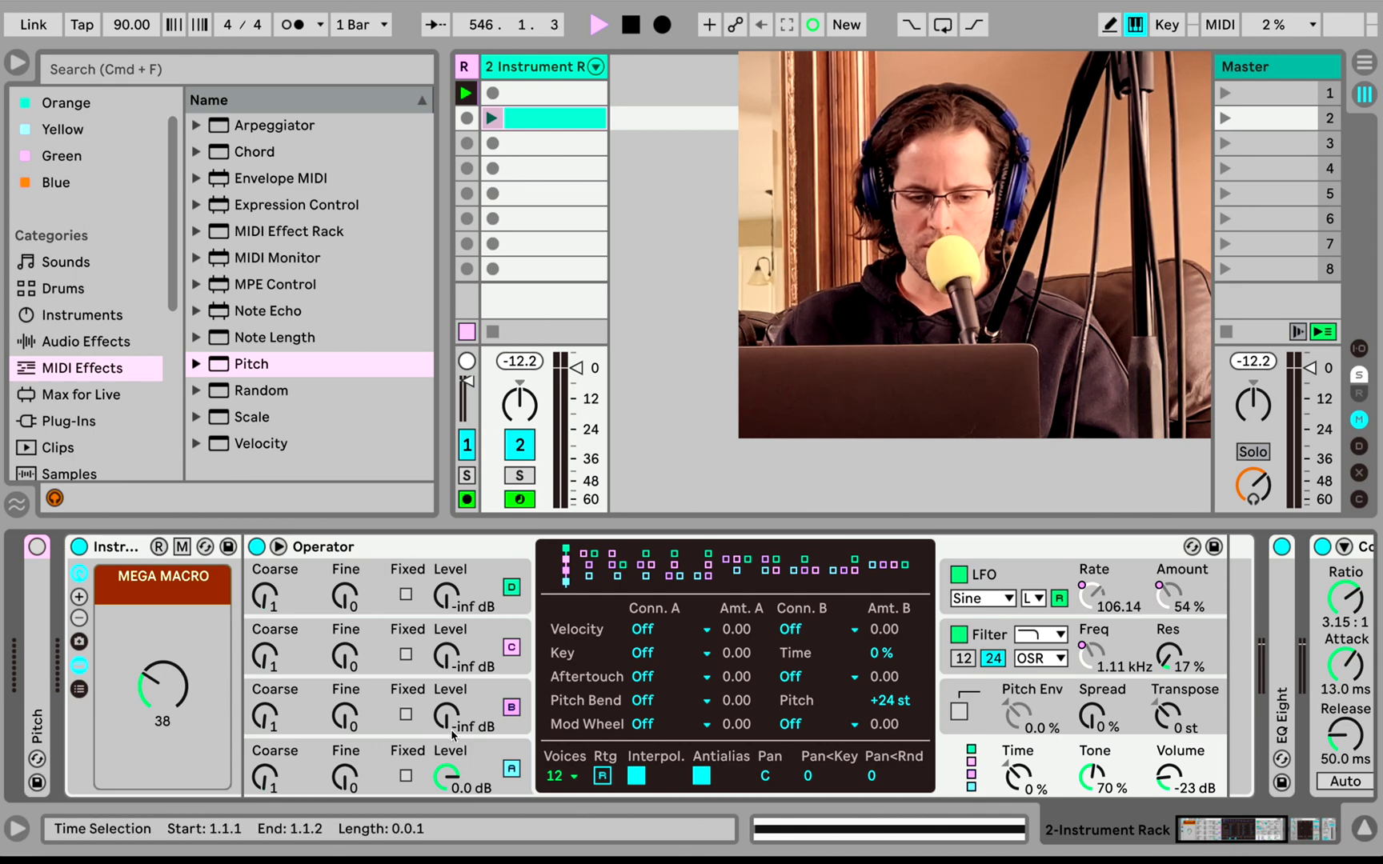
pyautogui.doubleClick(39, 617)
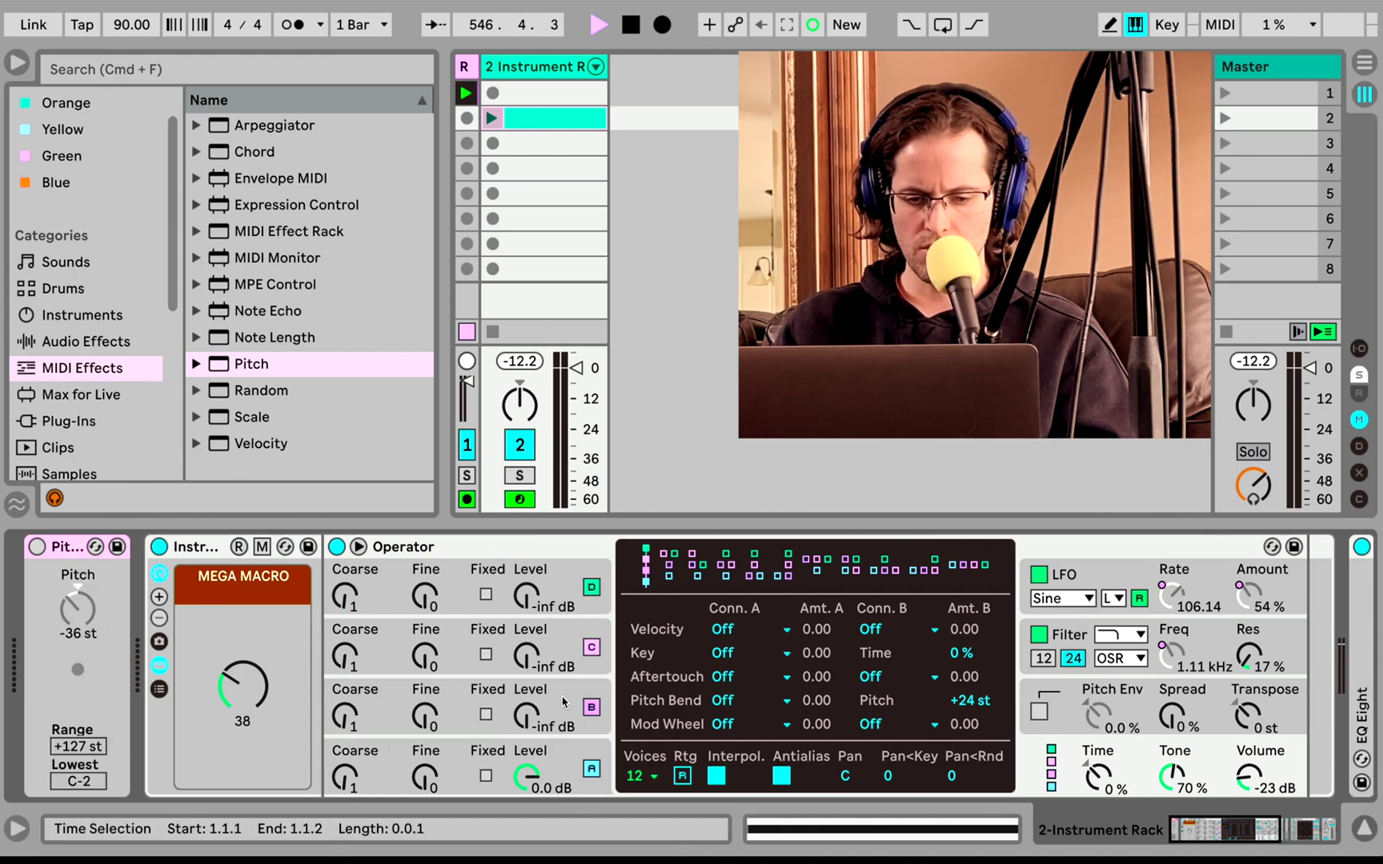
# - Map the Level of Operator's oscillator B to MEGA MACRO and set the macro to 0
pyautogui.rightClick(530, 704)
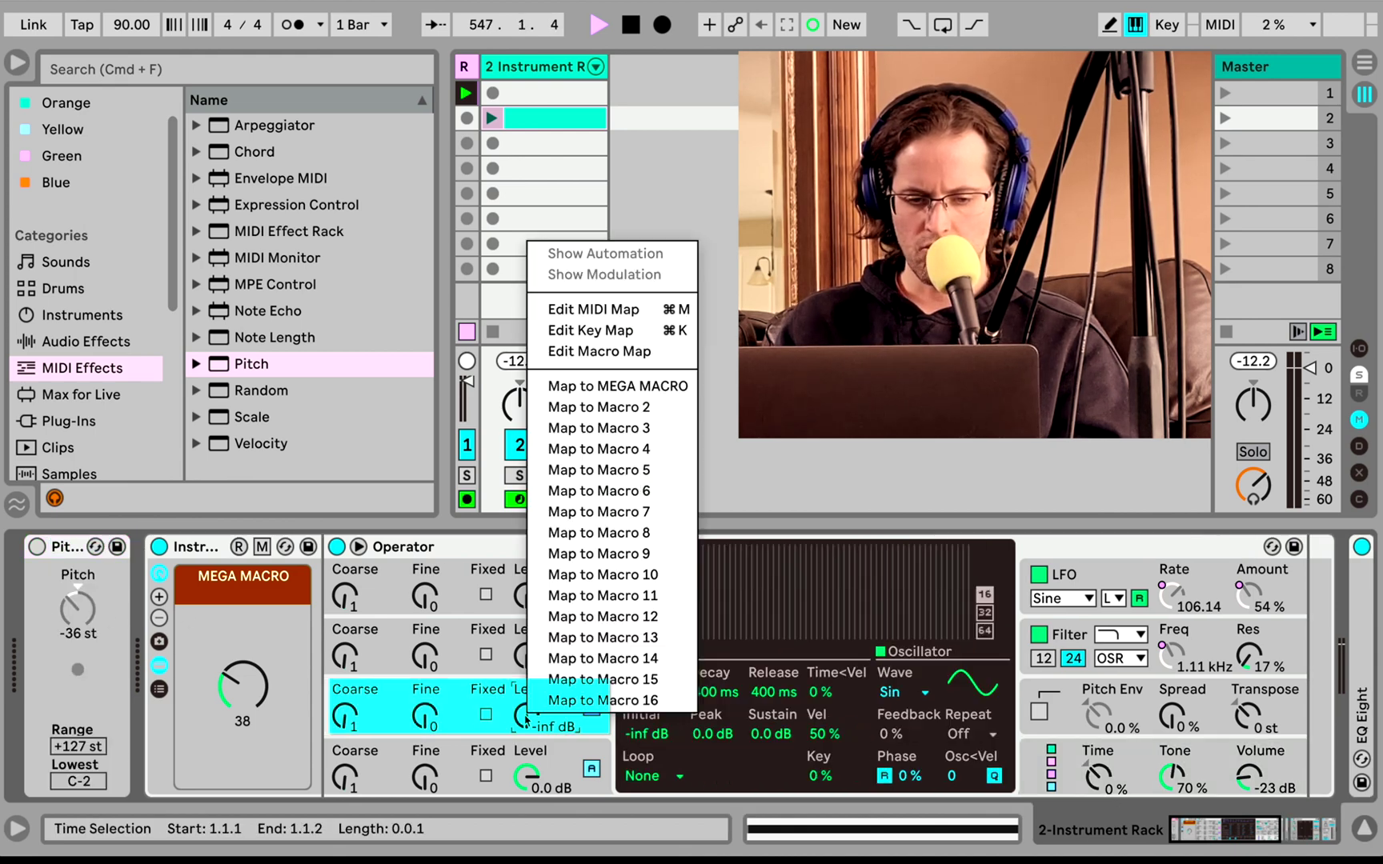
pyautogui.click(599, 387)
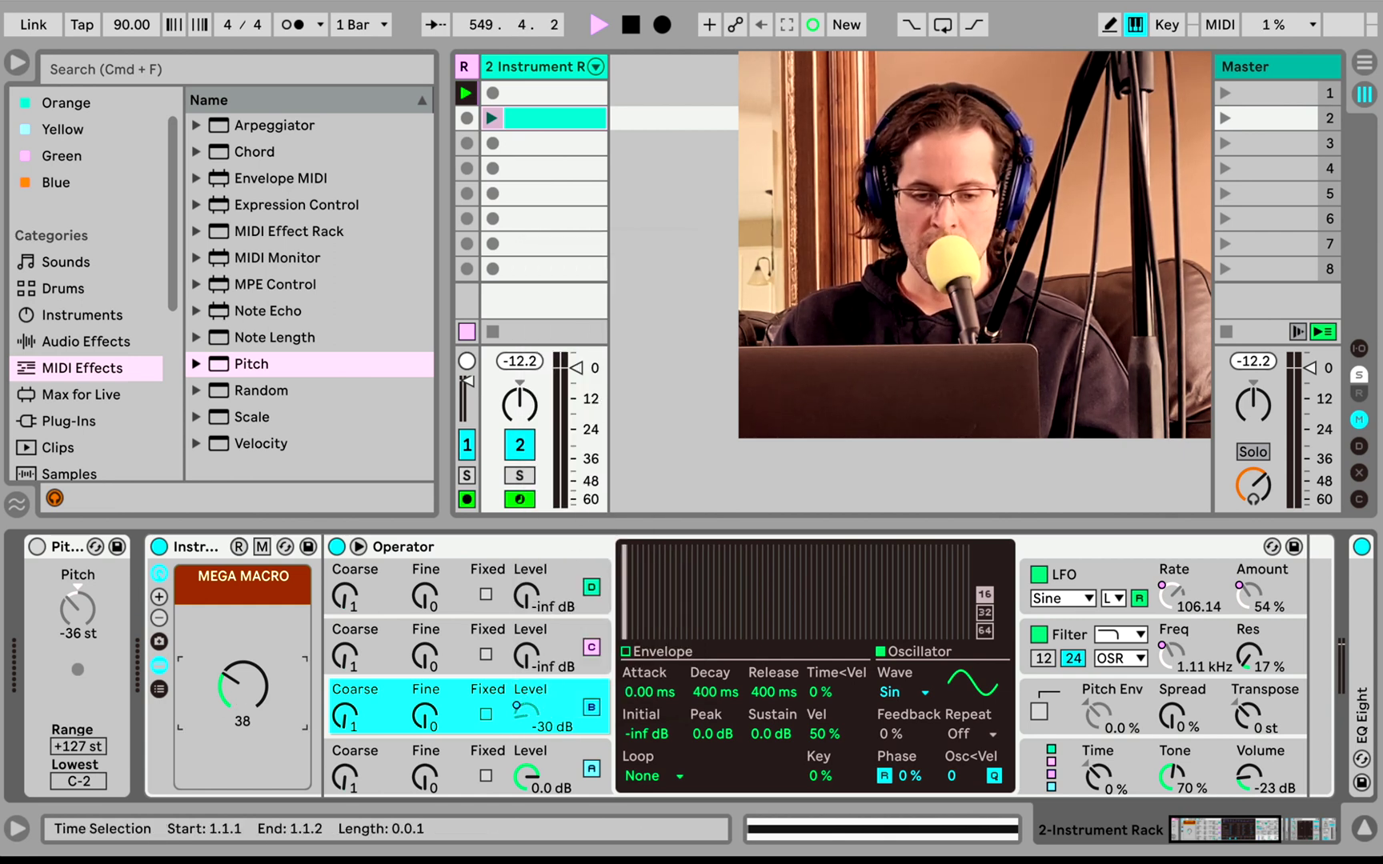
pyautogui.moveTo(249, 624); pyautogui.dragTo(249, 623)
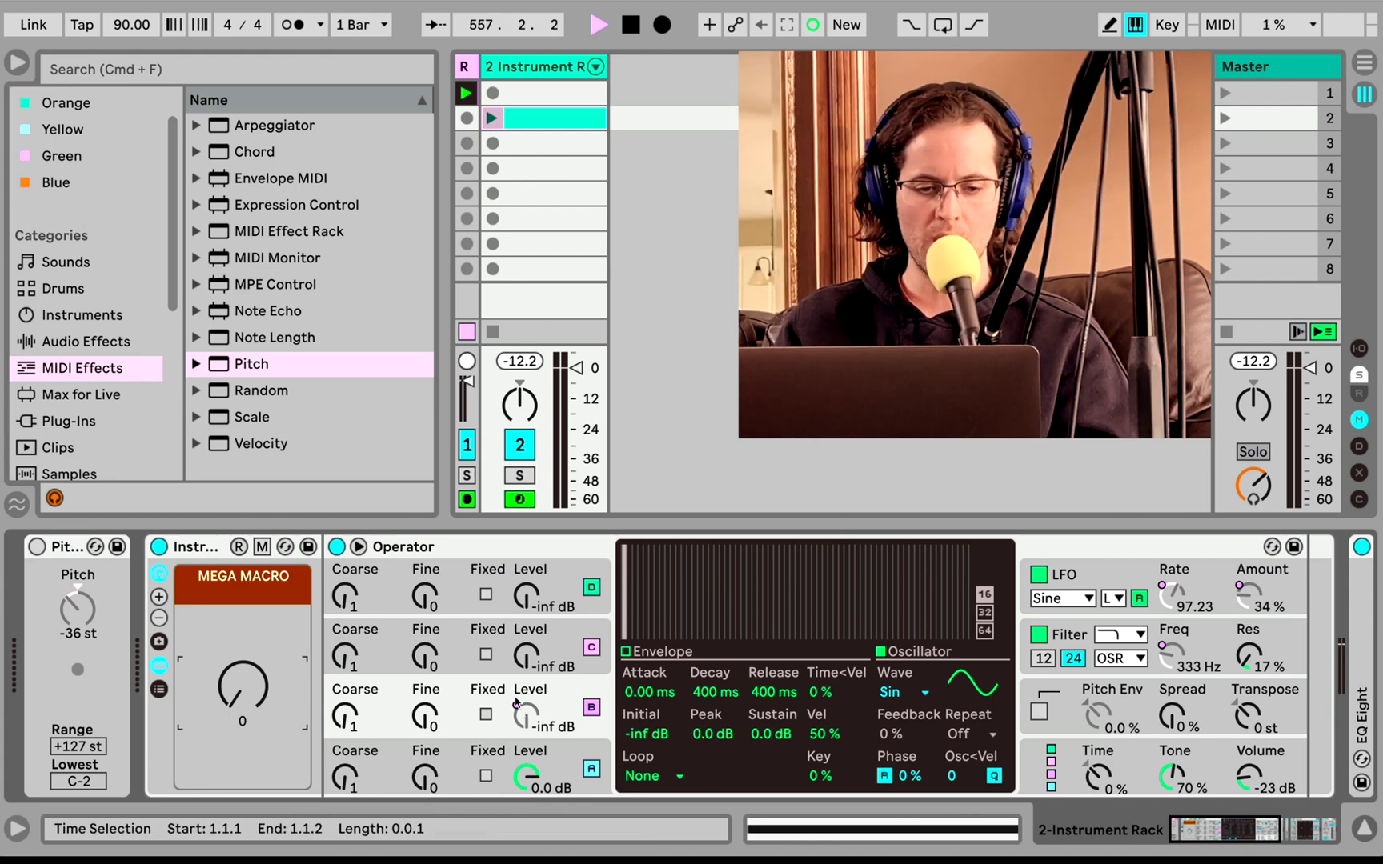
# - Try a 13.0 kHz maximum for MEGA MACRO's Filter Frequency mapping and return it to 18.5 kHz
pyautogui.click(265, 547)
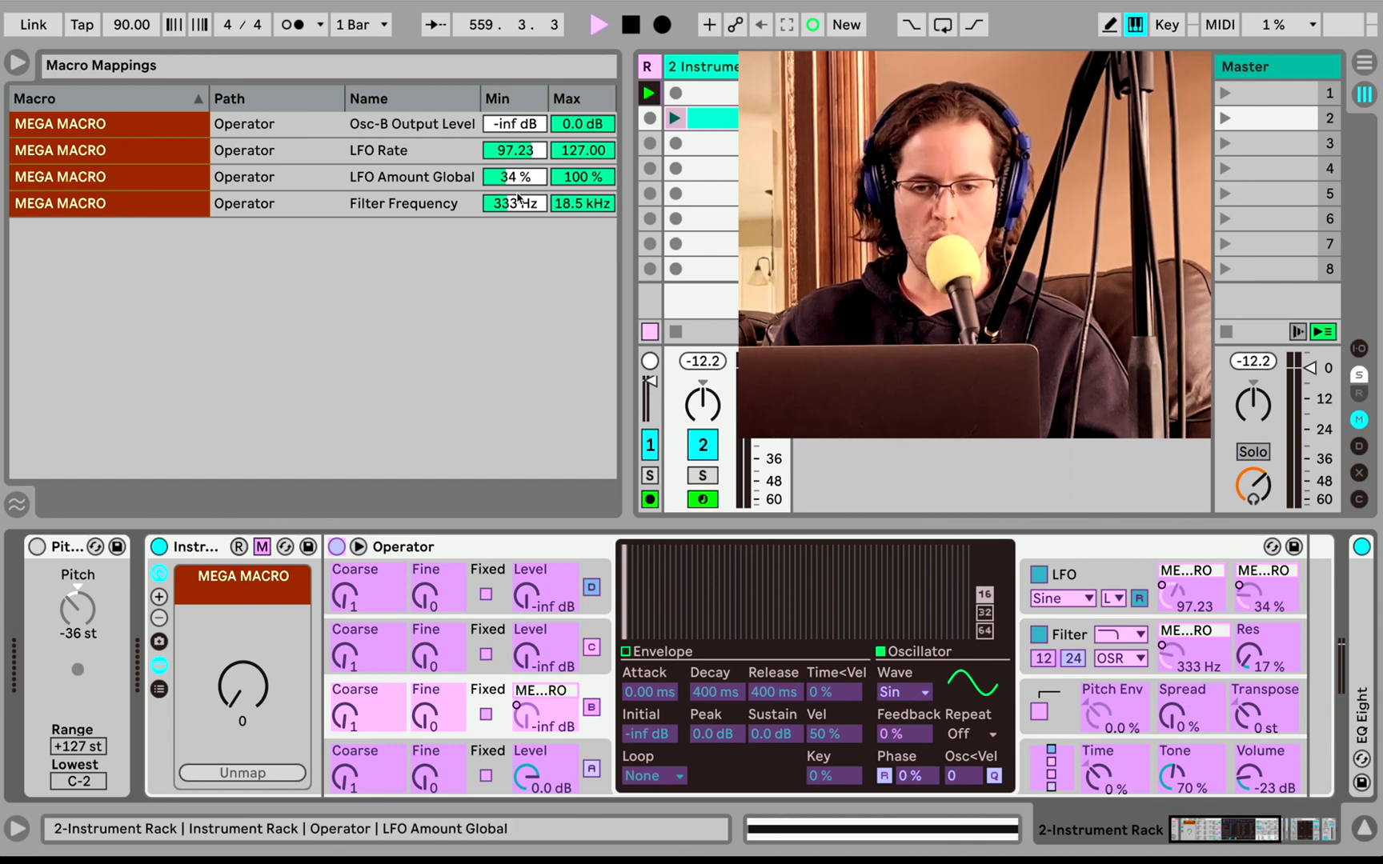
pyautogui.click(589, 207)
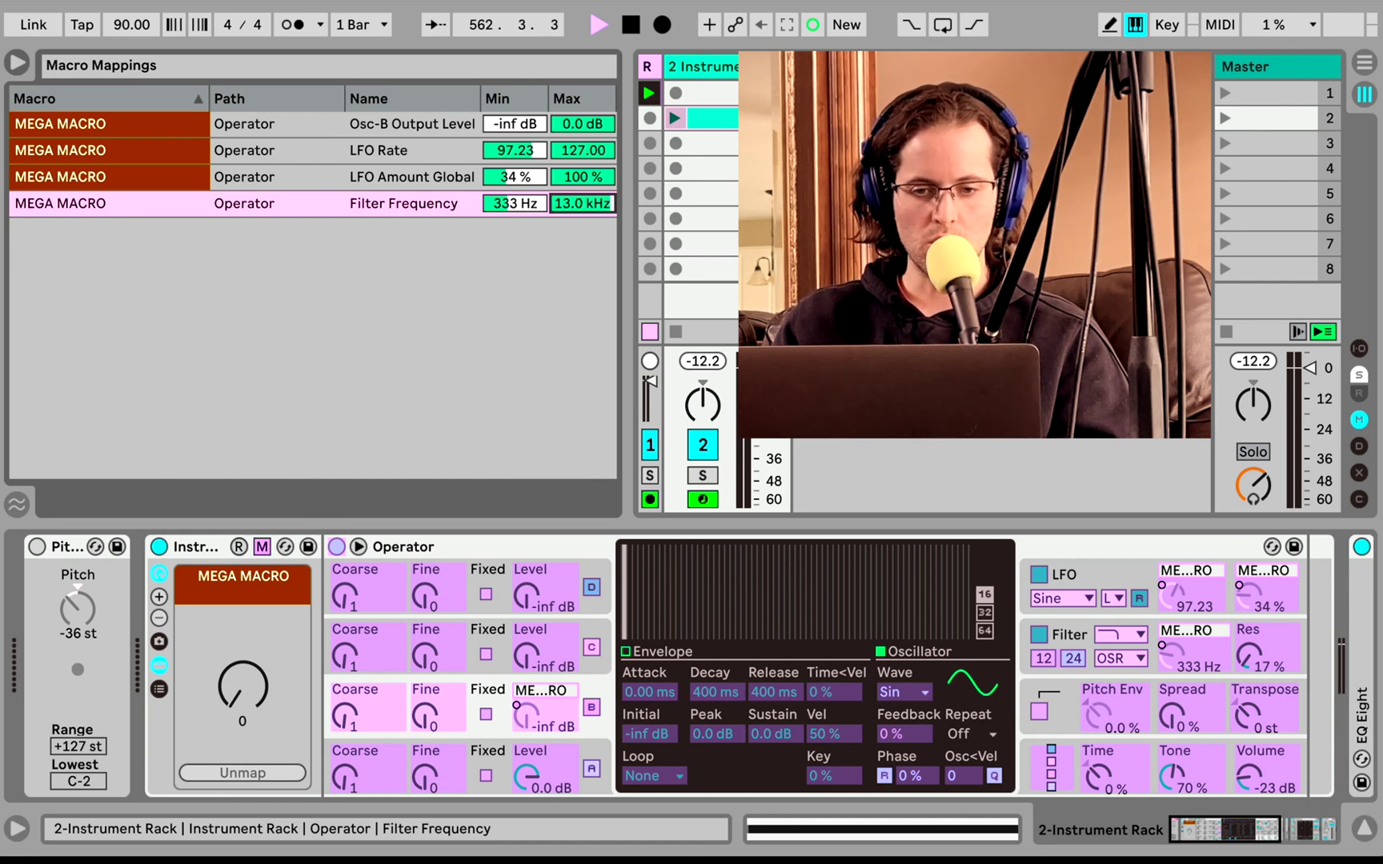
pyautogui.moveTo(584, 205); pyautogui.dragTo(584, 188)
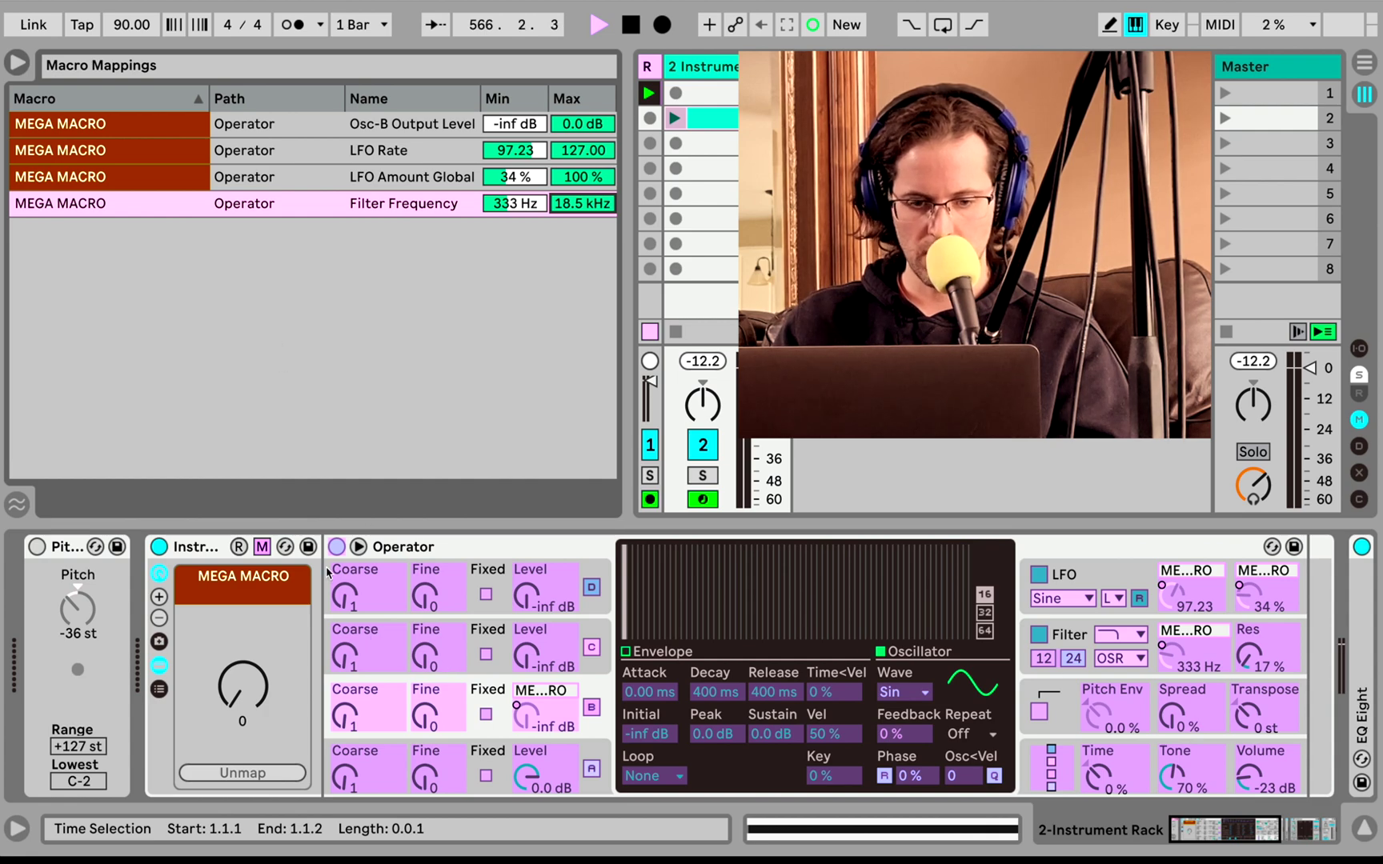
pyautogui.click(262, 546)
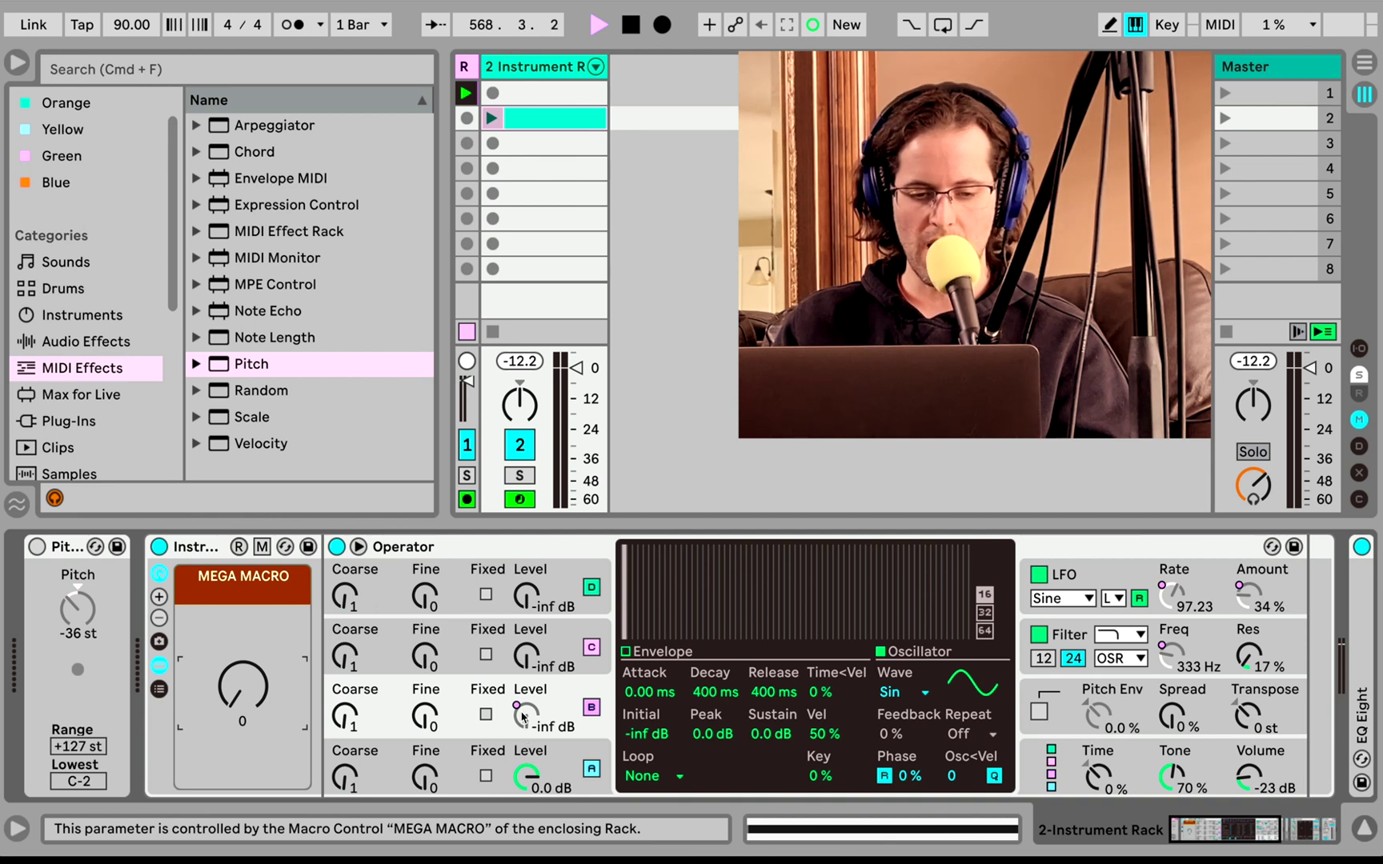
# - Audition the clip in the second slot, stop it, and map Operator's Spread to MEGA MACRO
pyautogui.click(495, 124)
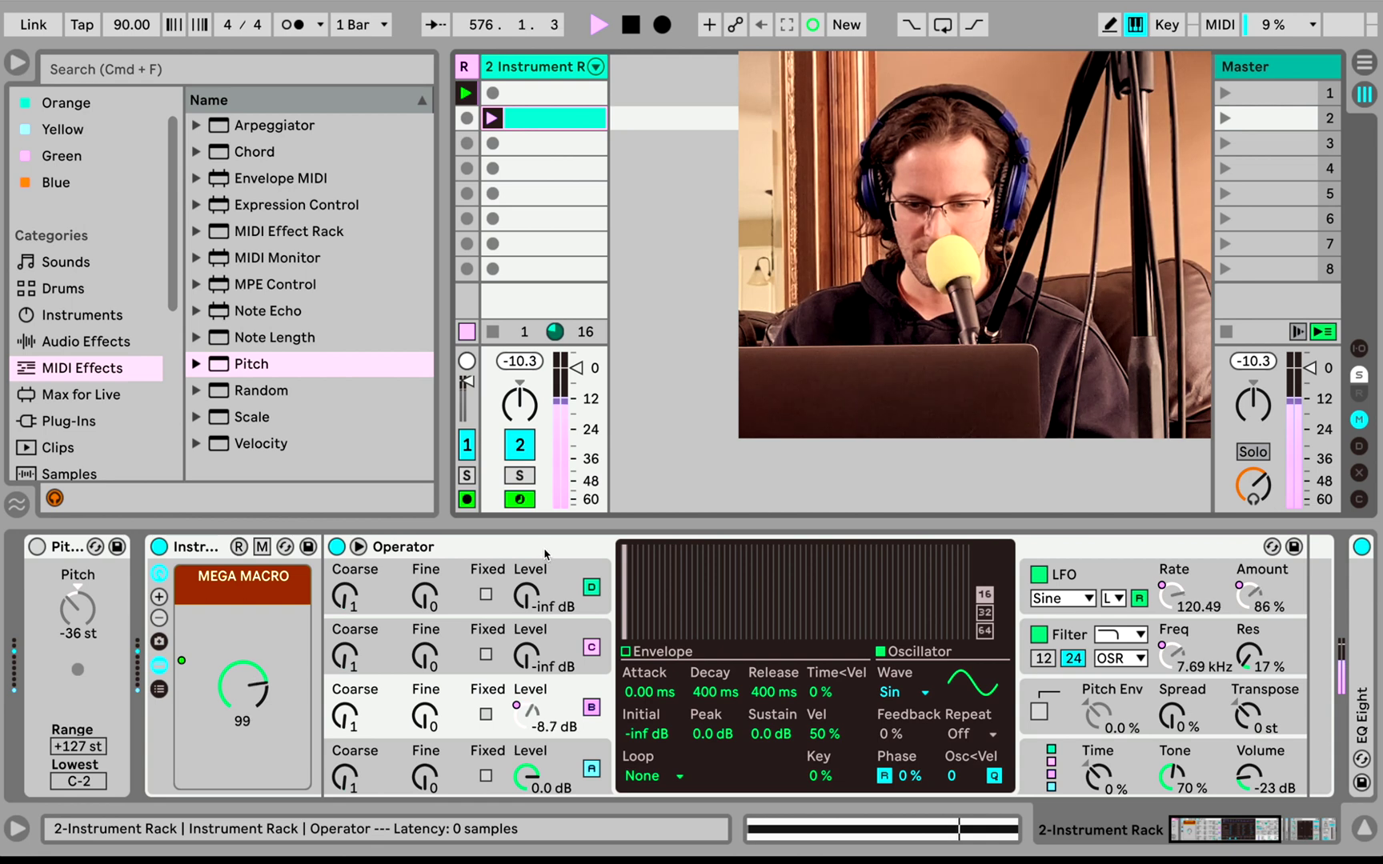
pyautogui.click(494, 333)
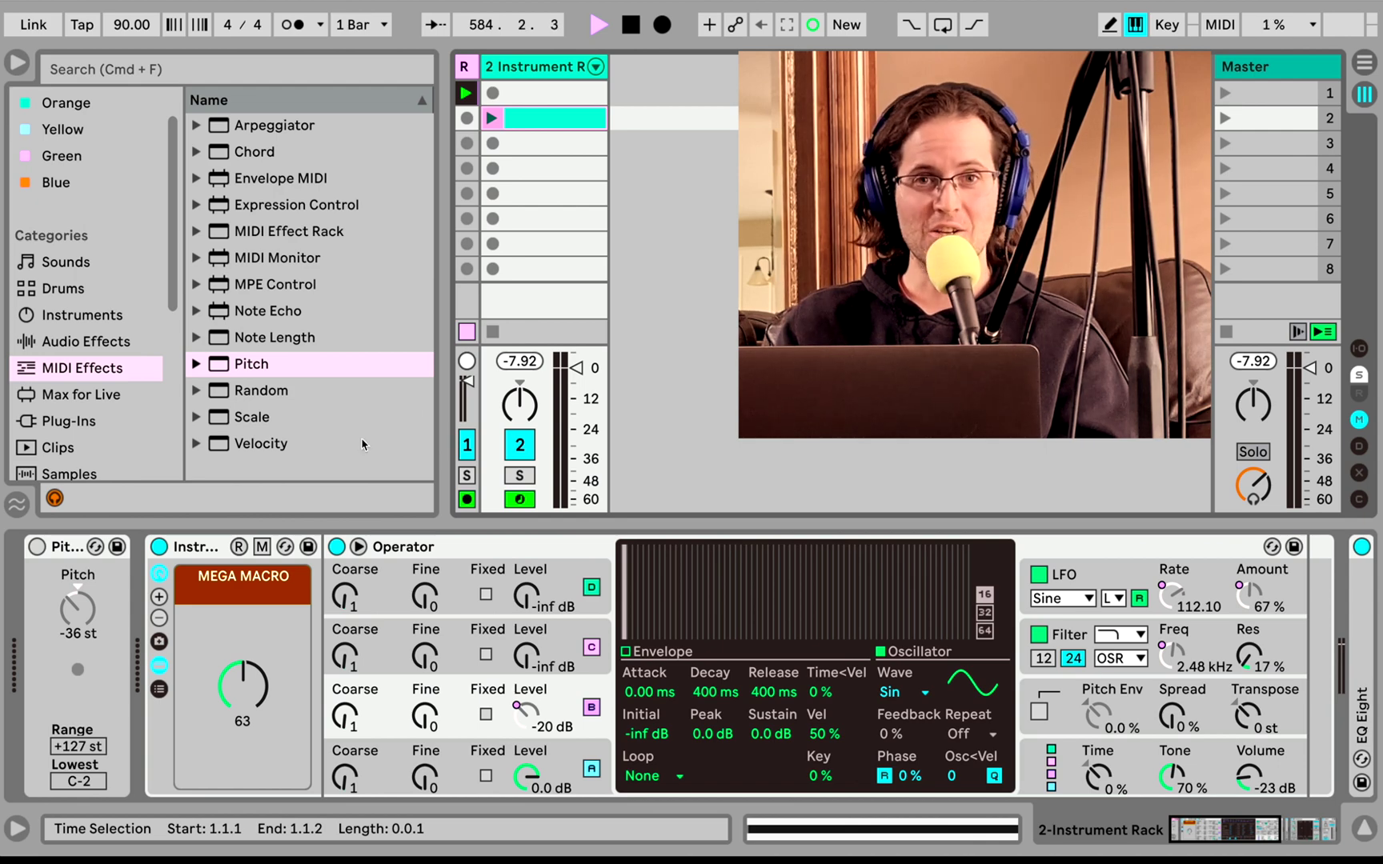
pyautogui.rightClick(1172, 720)
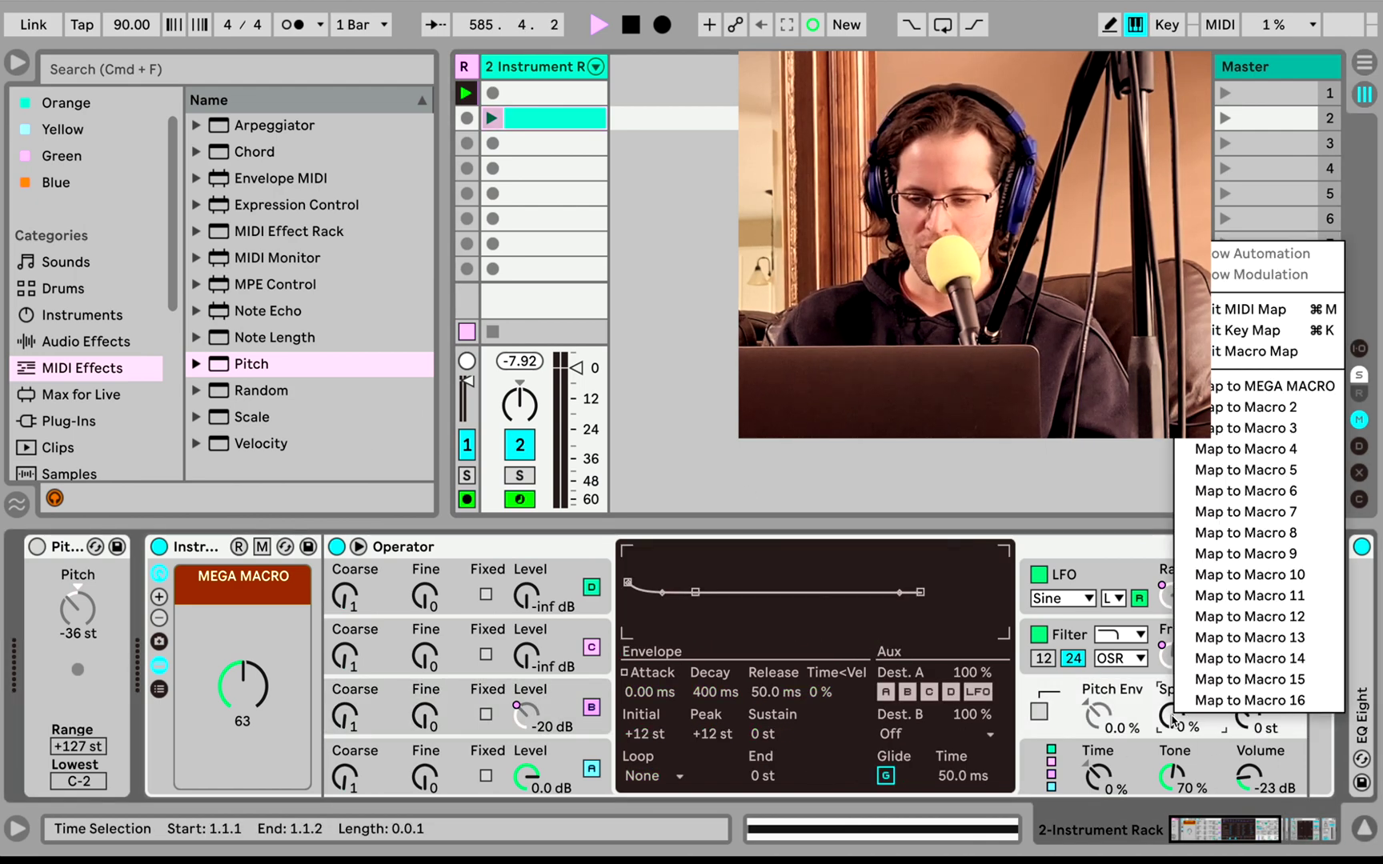
pyautogui.click(1232, 391)
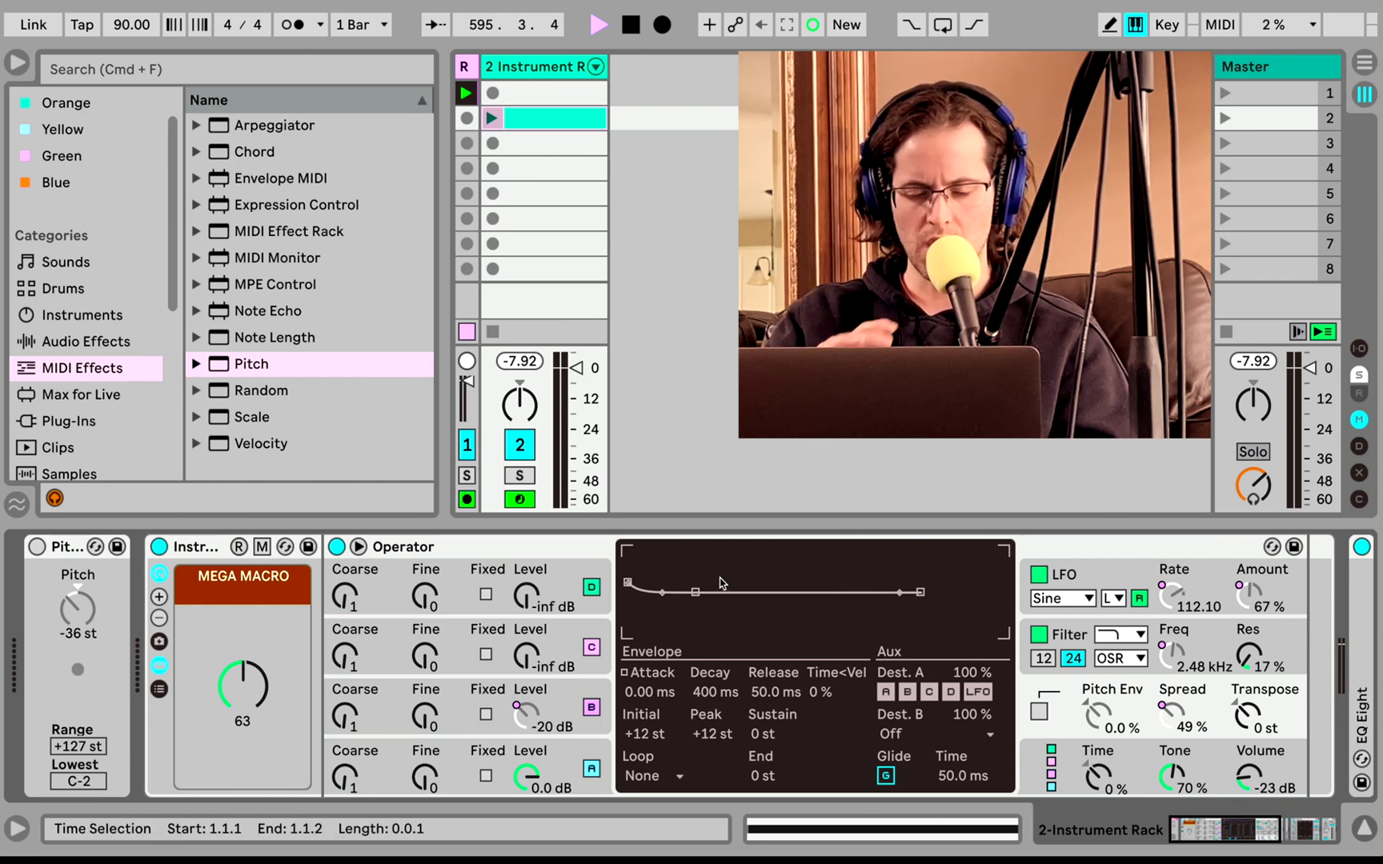
# - Insert an Auto Filter between the Compressor and Limiter, with its low-pass cutoff at 3.62 kHz and resonance at 21%
pyautogui.hscroll(5, 782, 604)
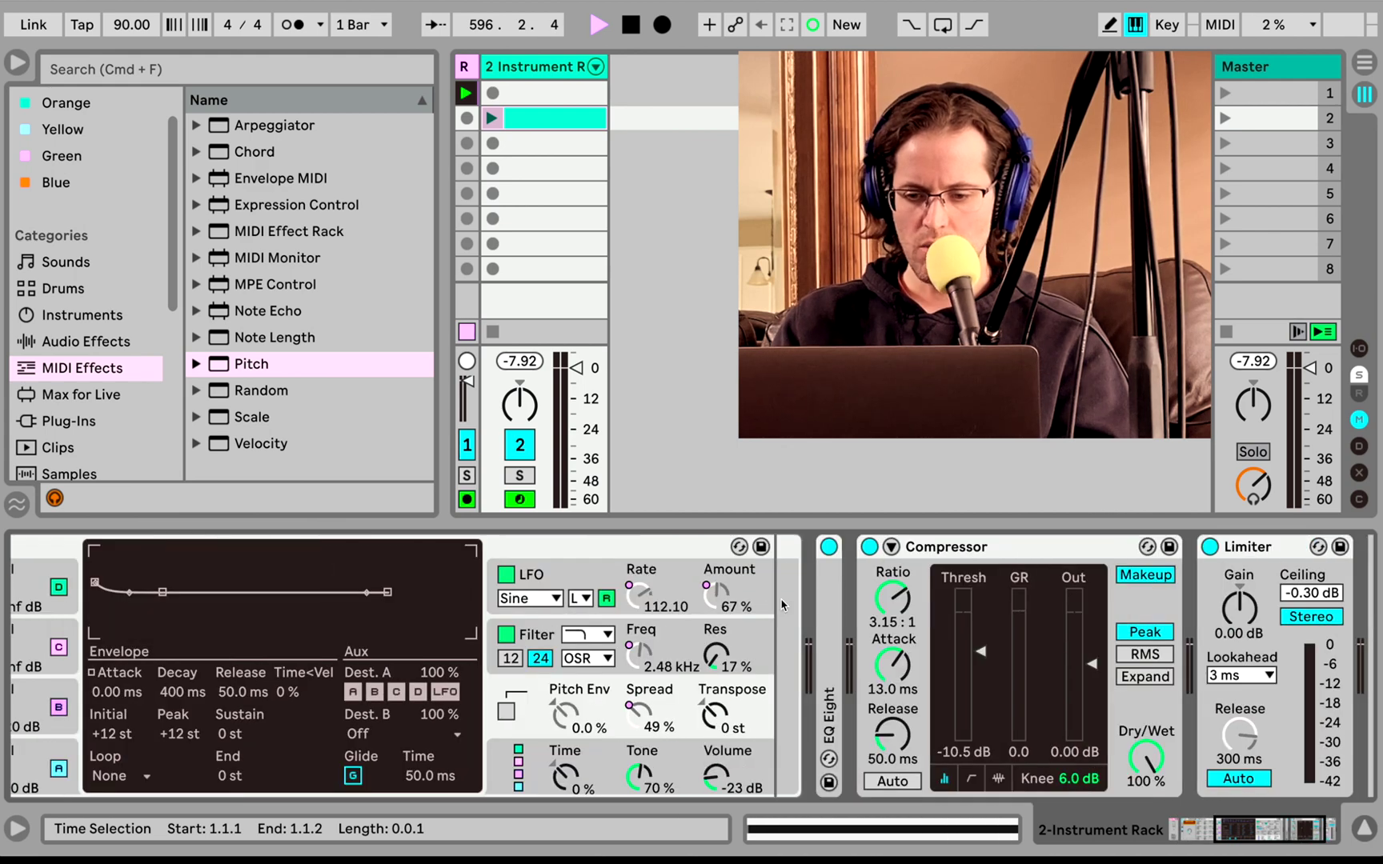
pyautogui.moveTo(15, 152)
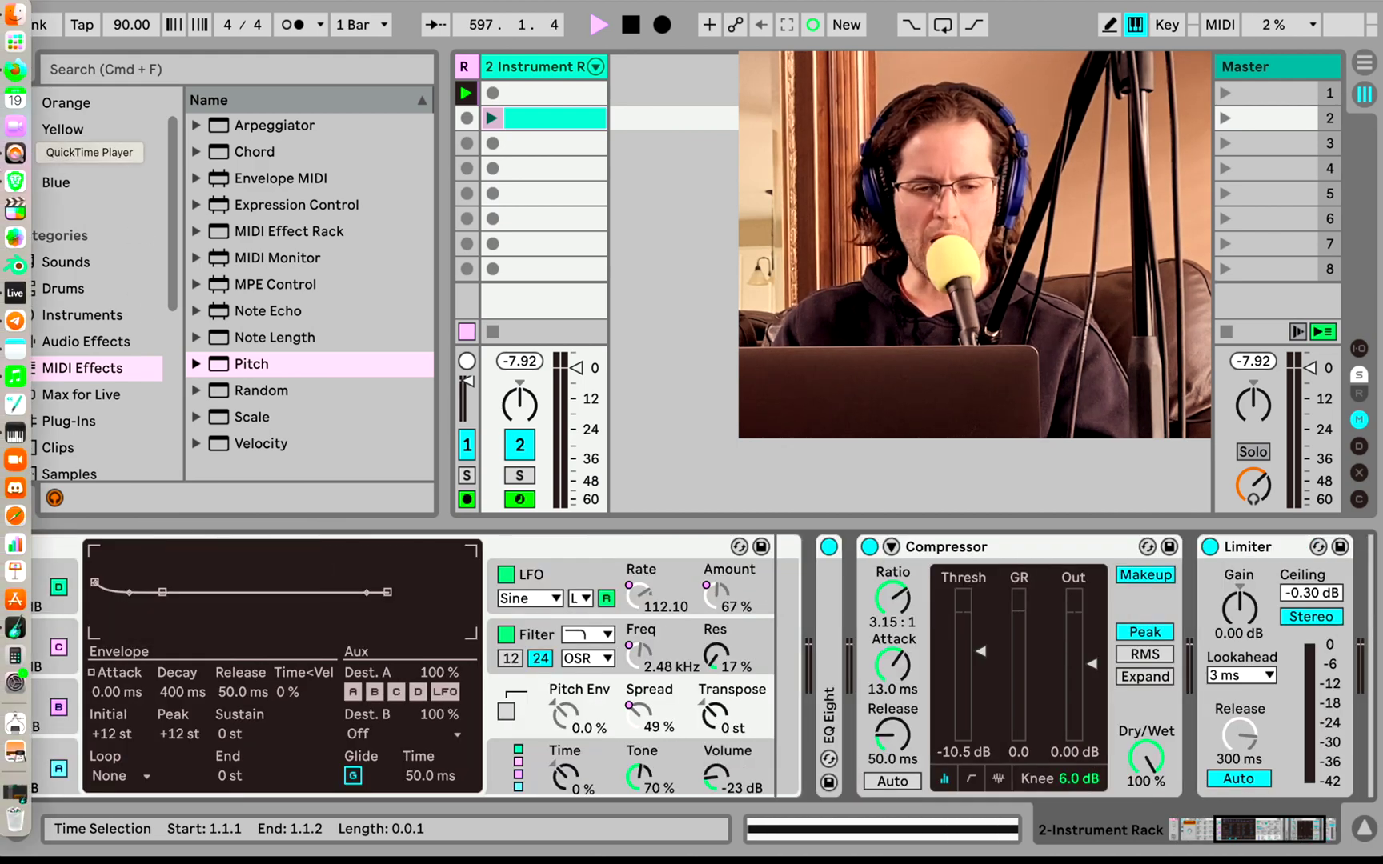
pyautogui.click(79, 341)
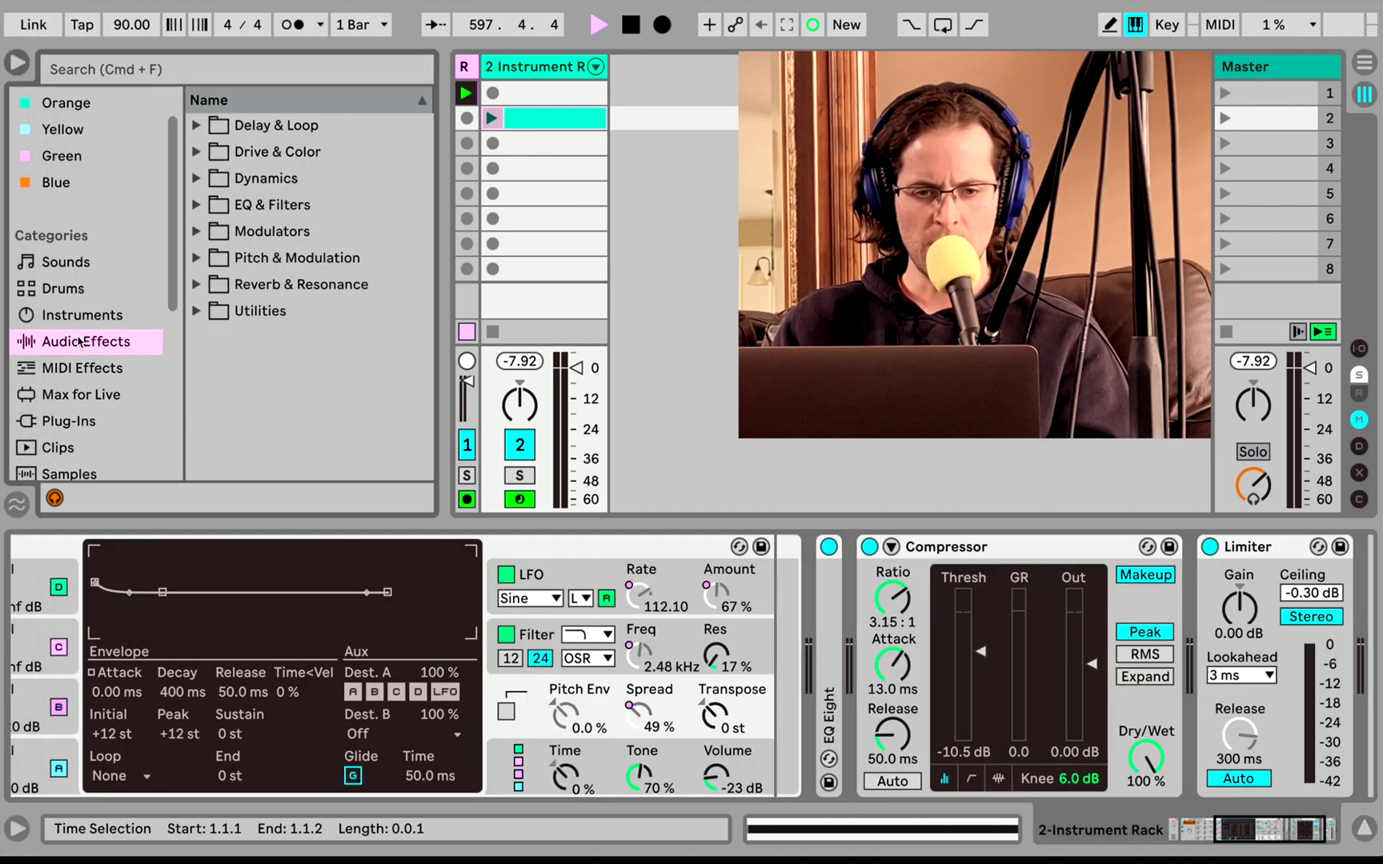
pyautogui.click(196, 204)
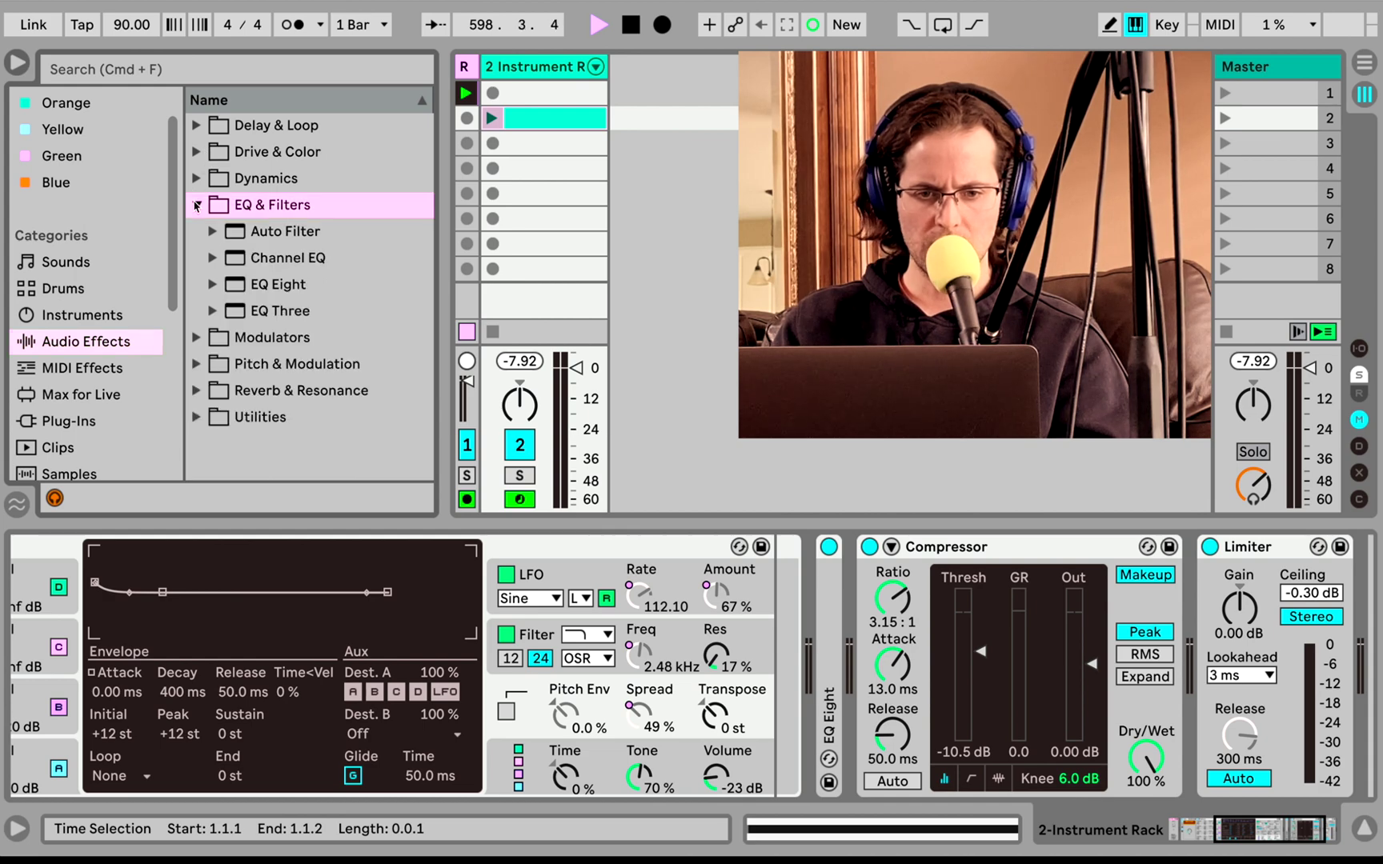
pyautogui.moveTo(254, 234); pyautogui.dragTo(1093, 683)
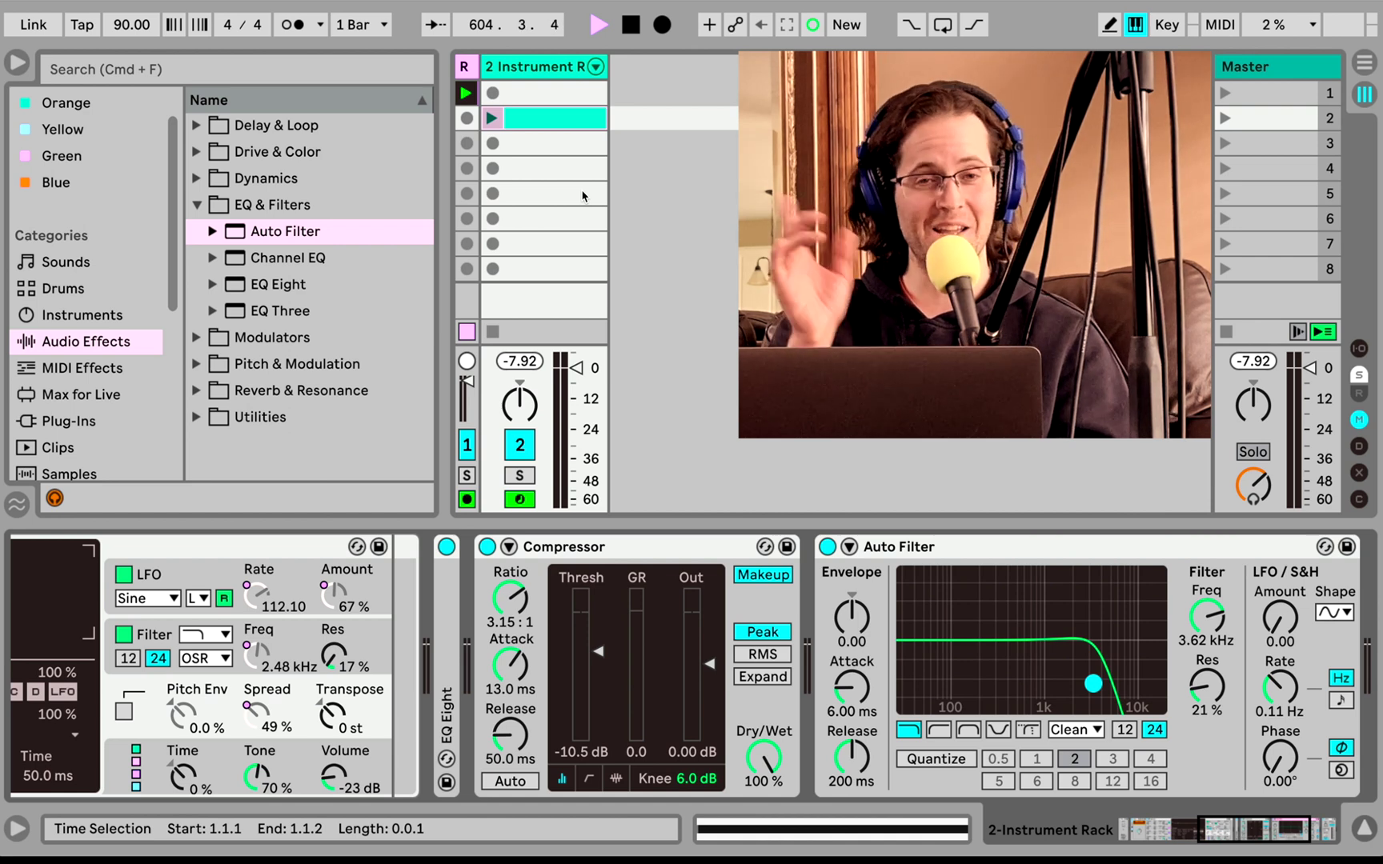
# - Play the second slot's clip, examine how MEGA MACRO drives Operator's mapped parameters, and stop the clip
pyautogui.click(491, 119)
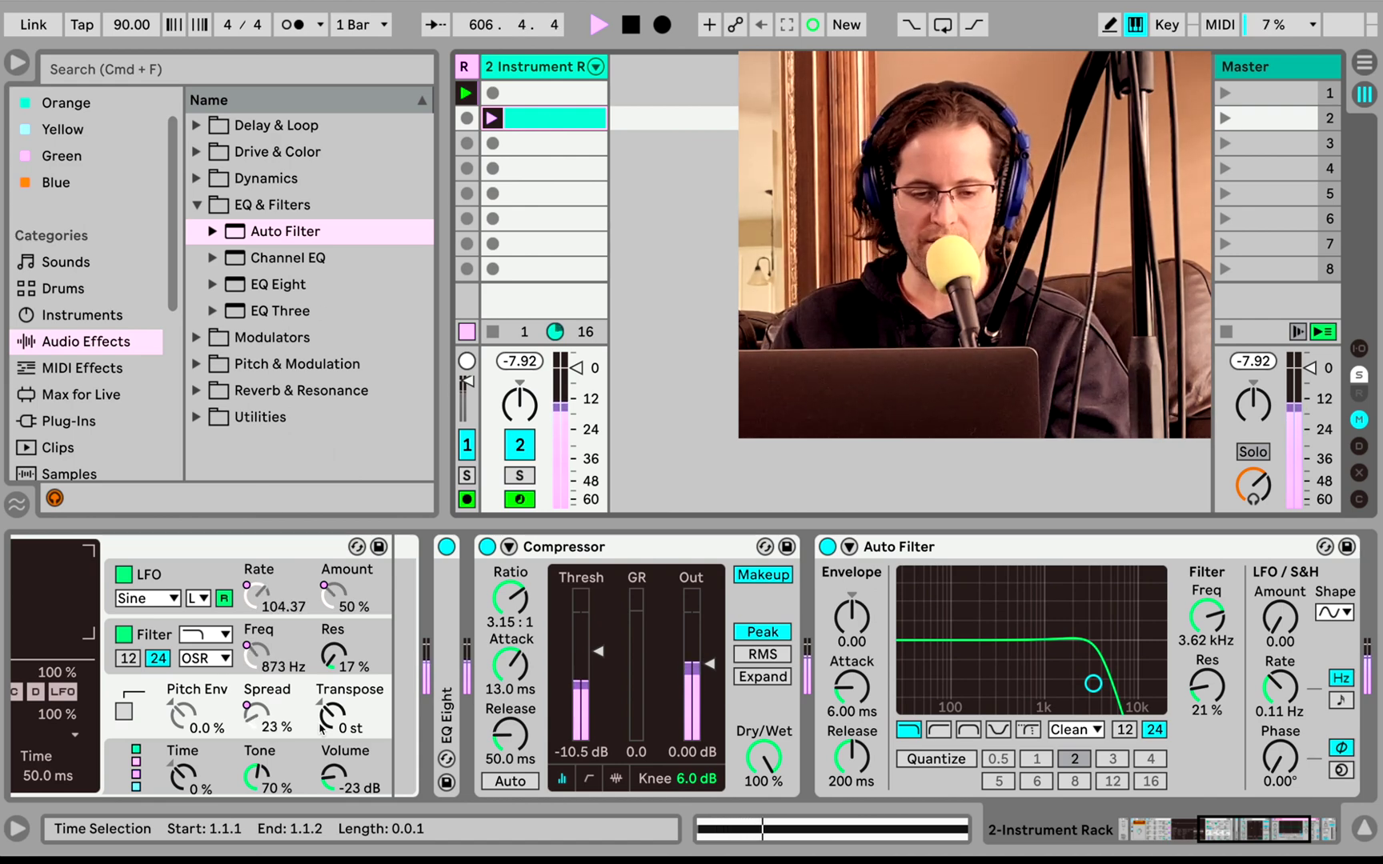
pyautogui.hscroll(-10, 321, 728)
pyautogui.hscroll(2, 321, 729)
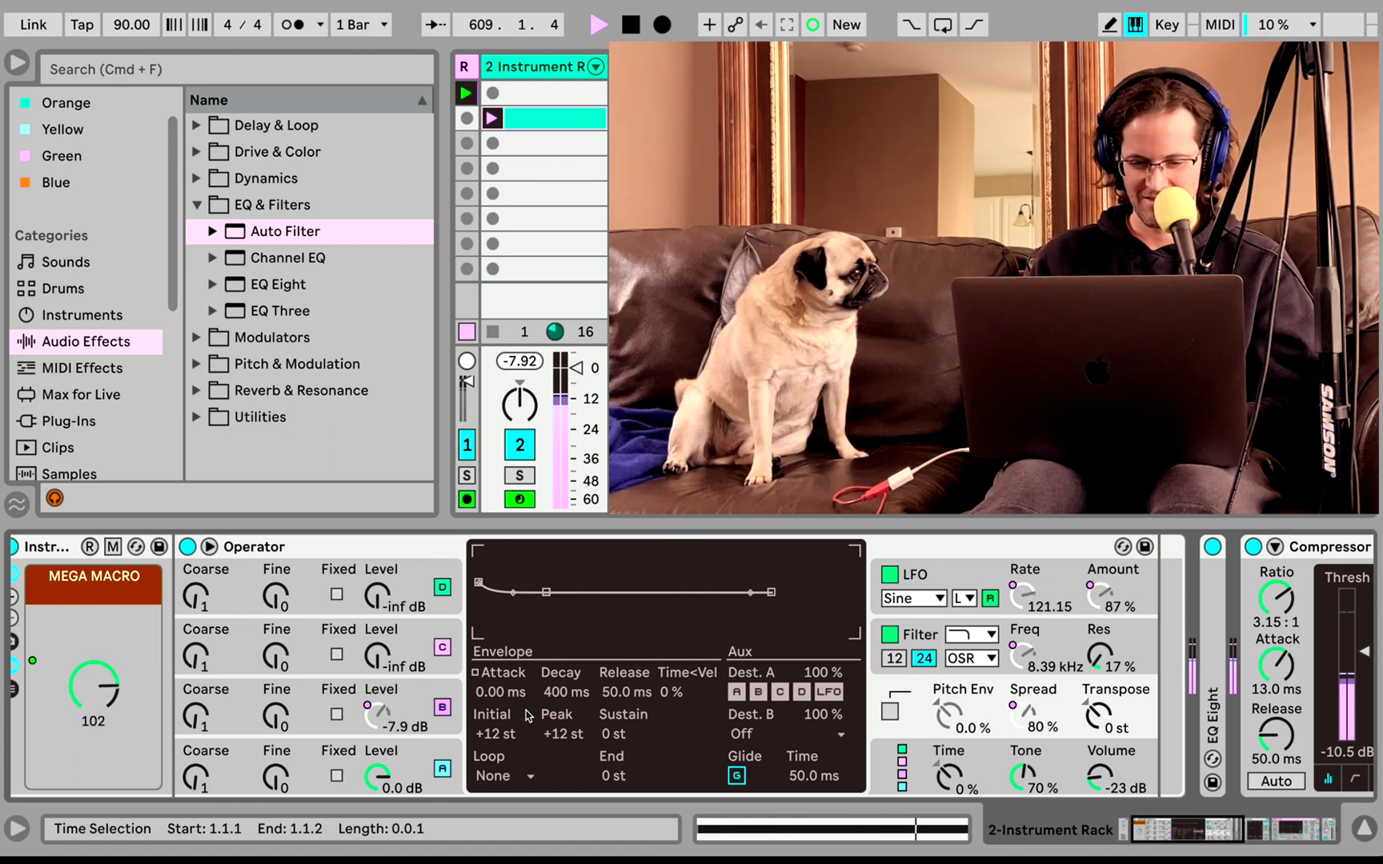
pyautogui.click(493, 332)
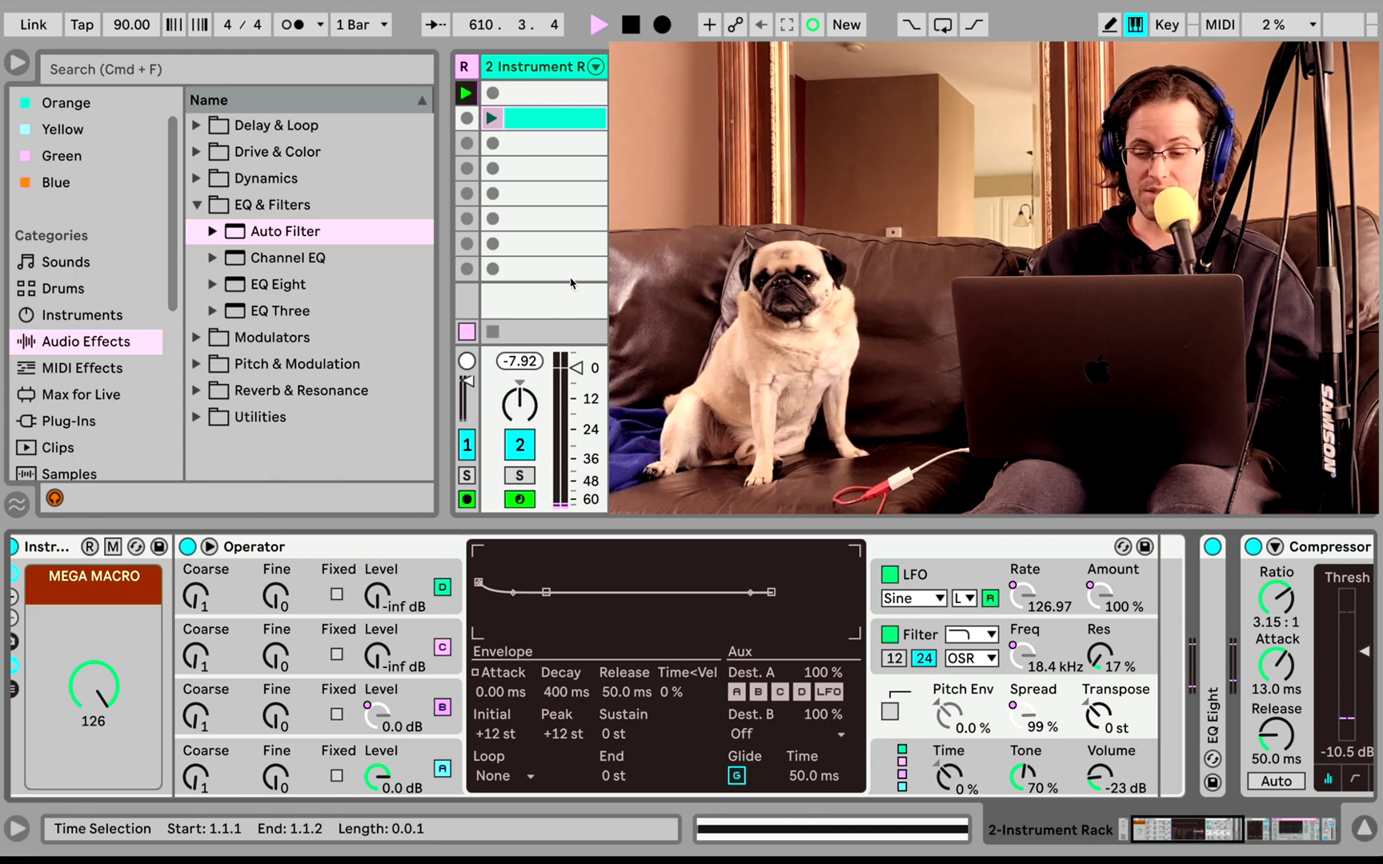
# - Collapse the Compressor and Auto Filter devices to make room in the effects chain
pyautogui.hscroll(5, 659, 623)
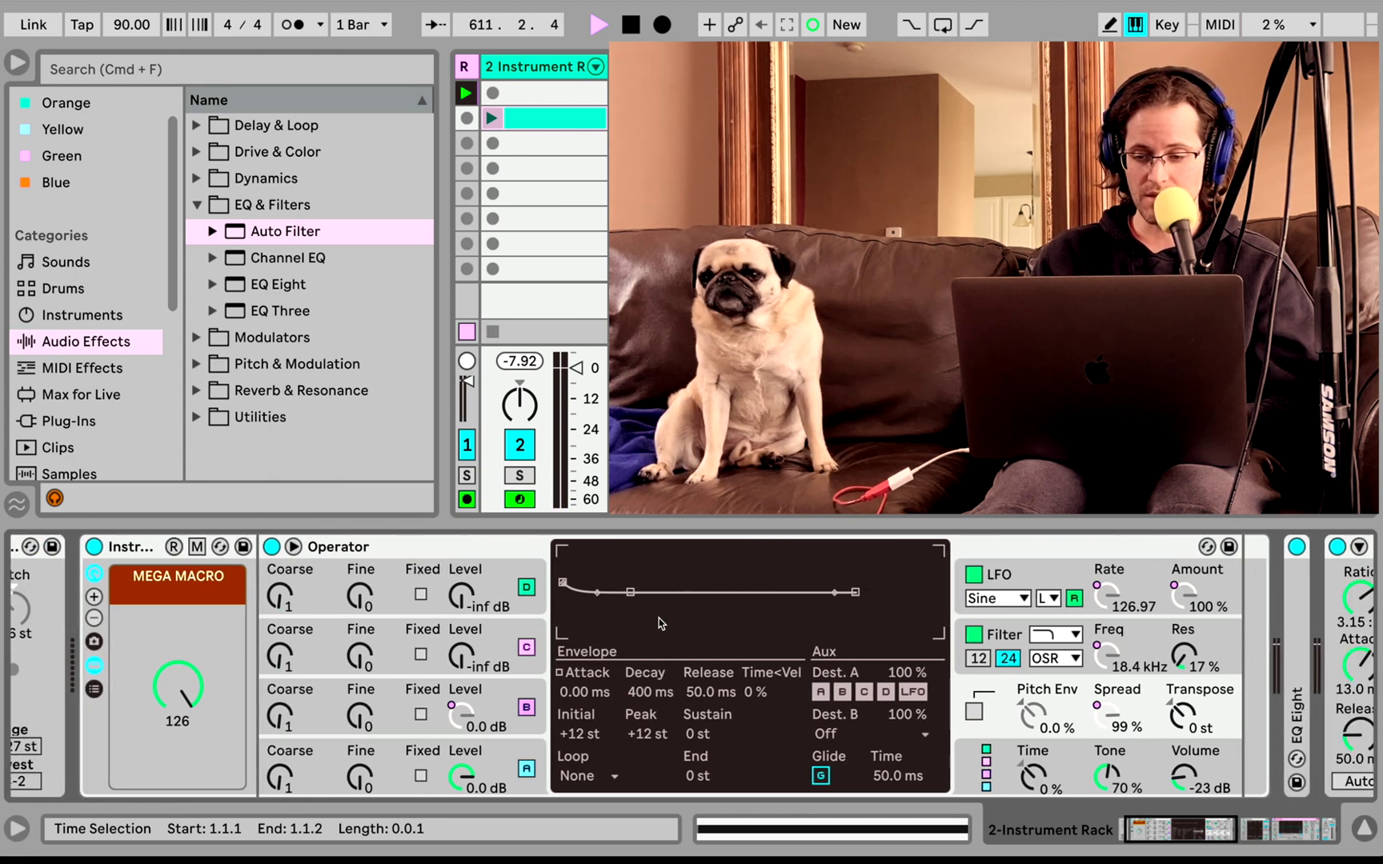
pyautogui.hscroll(4, 659, 623)
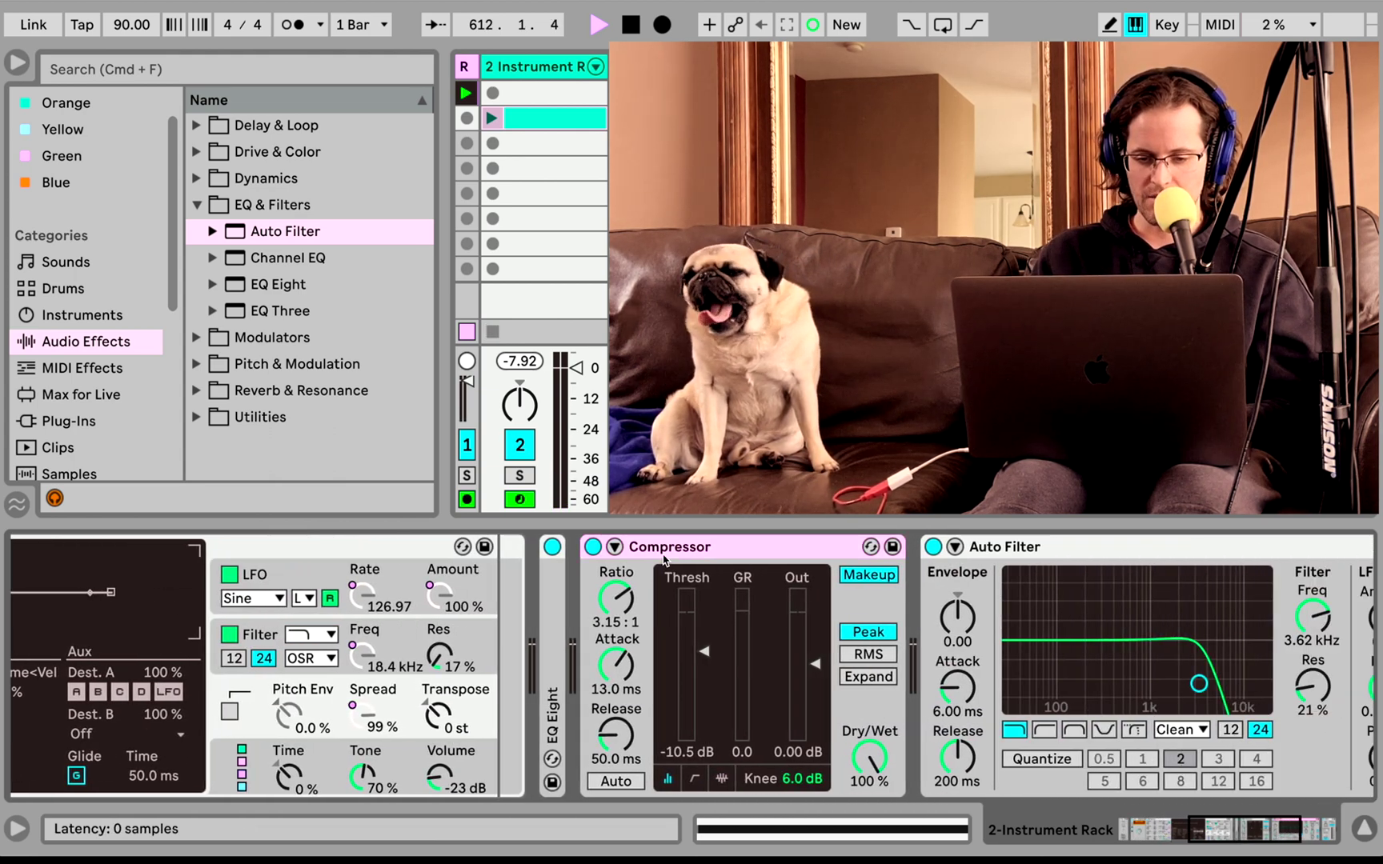
pyautogui.doubleClick(664, 552)
pyautogui.doubleClick(721, 551)
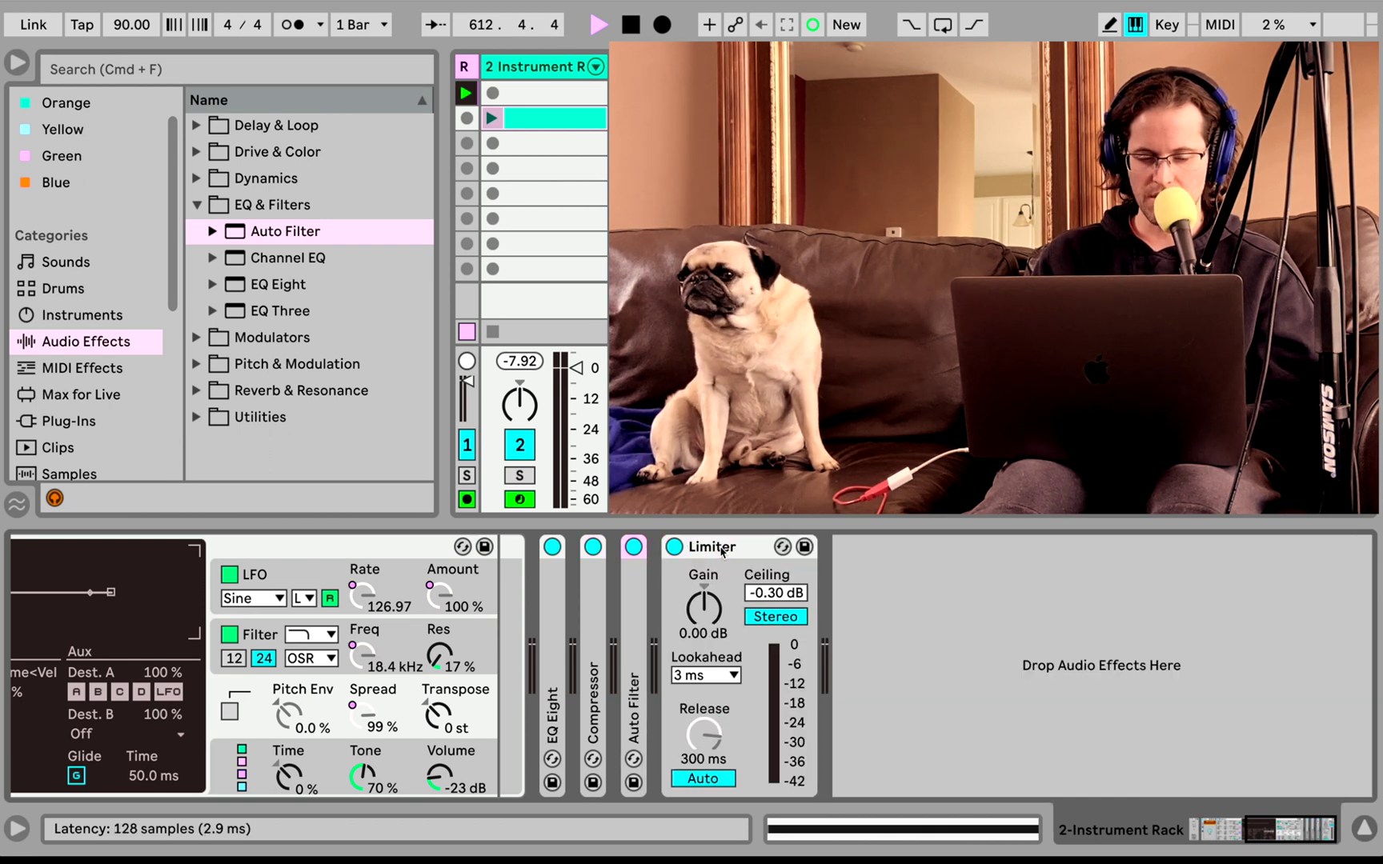
# - Insert Chorus-Ensemble before the Limiter, enable its 50.0 Hz high-pass filter, and set Dry/Wet to 31%
pyautogui.click(196, 205)
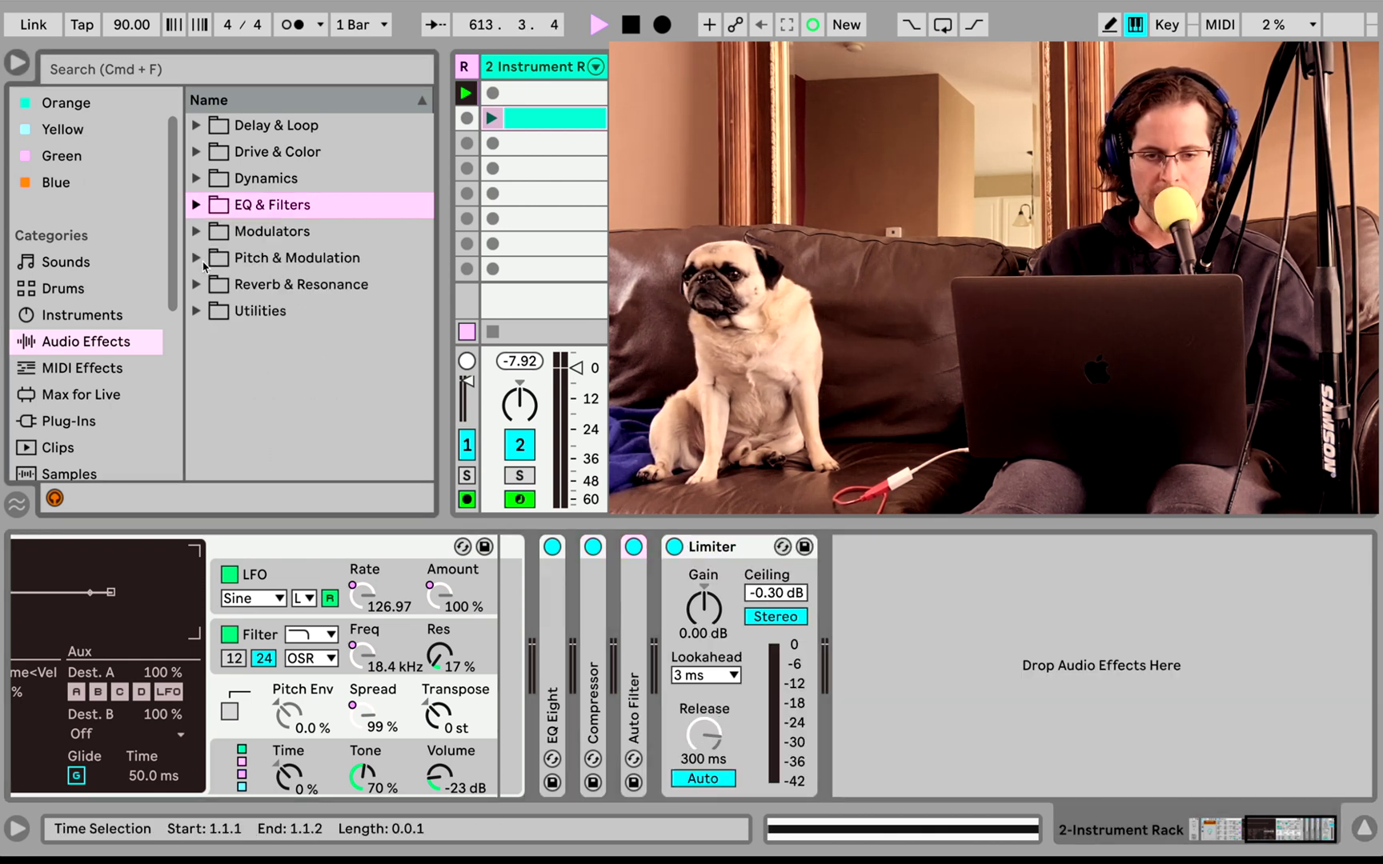
pyautogui.click(196, 258)
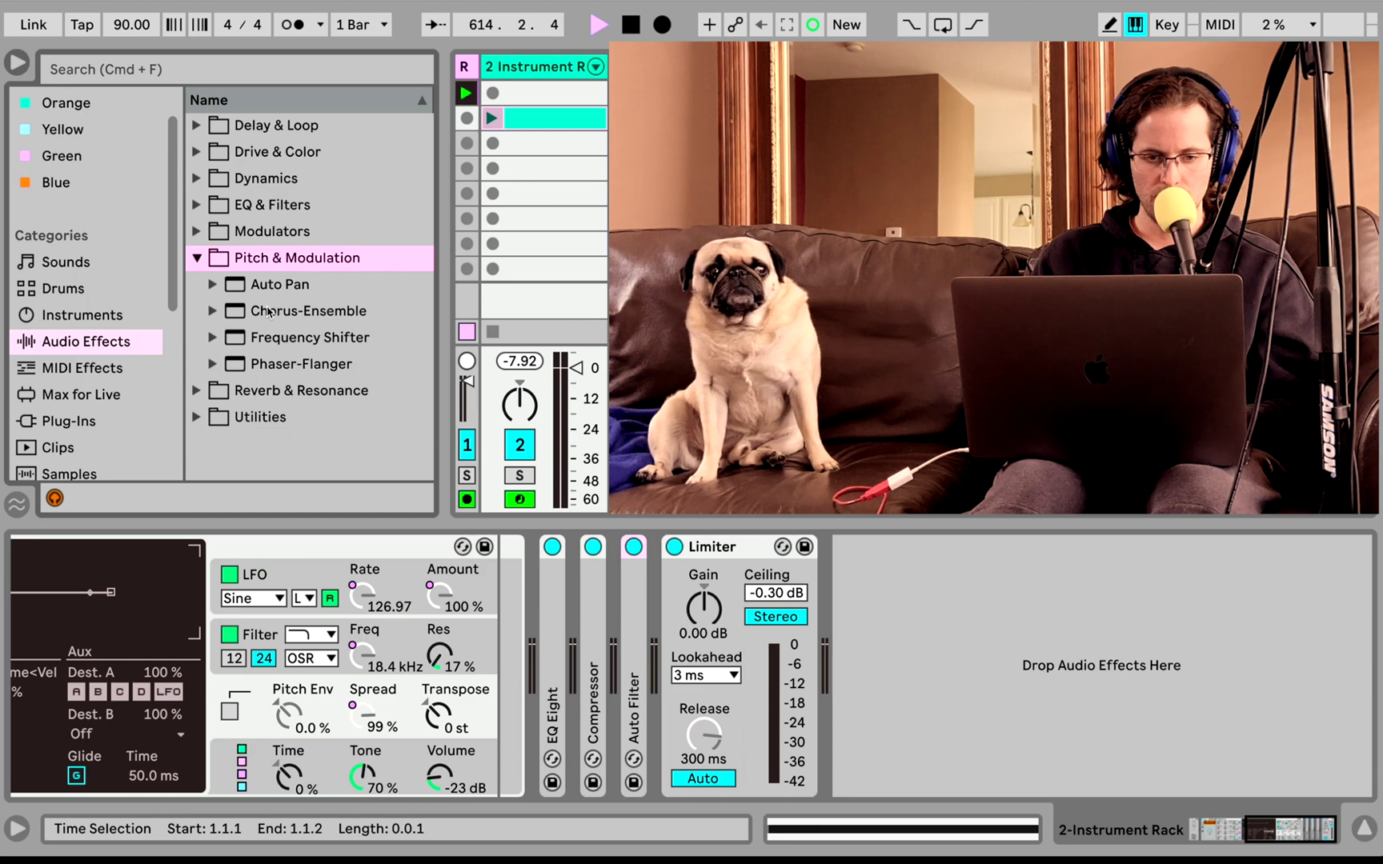
pyautogui.moveTo(268, 312); pyautogui.dragTo(667, 578)
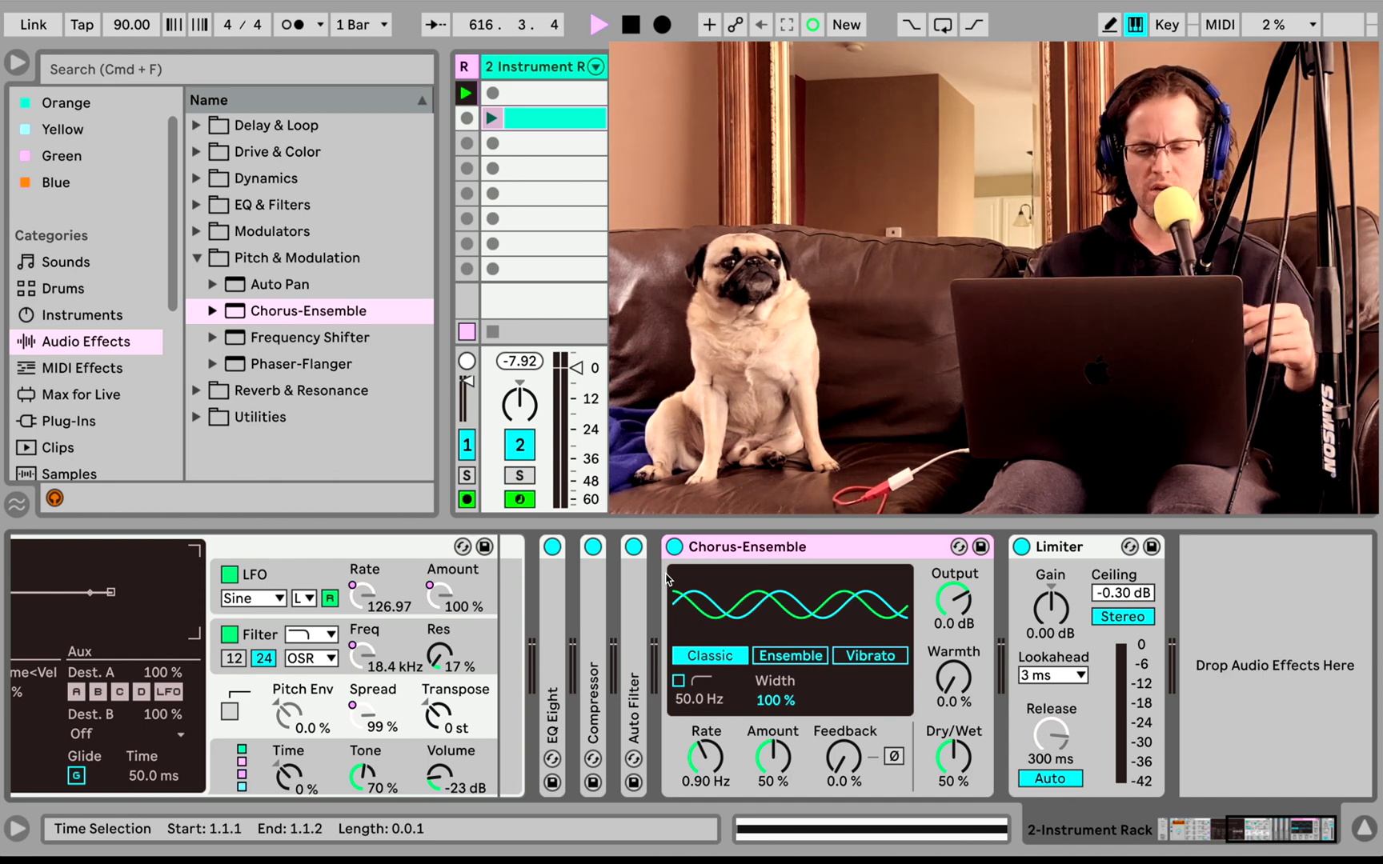
pyautogui.click(678, 681)
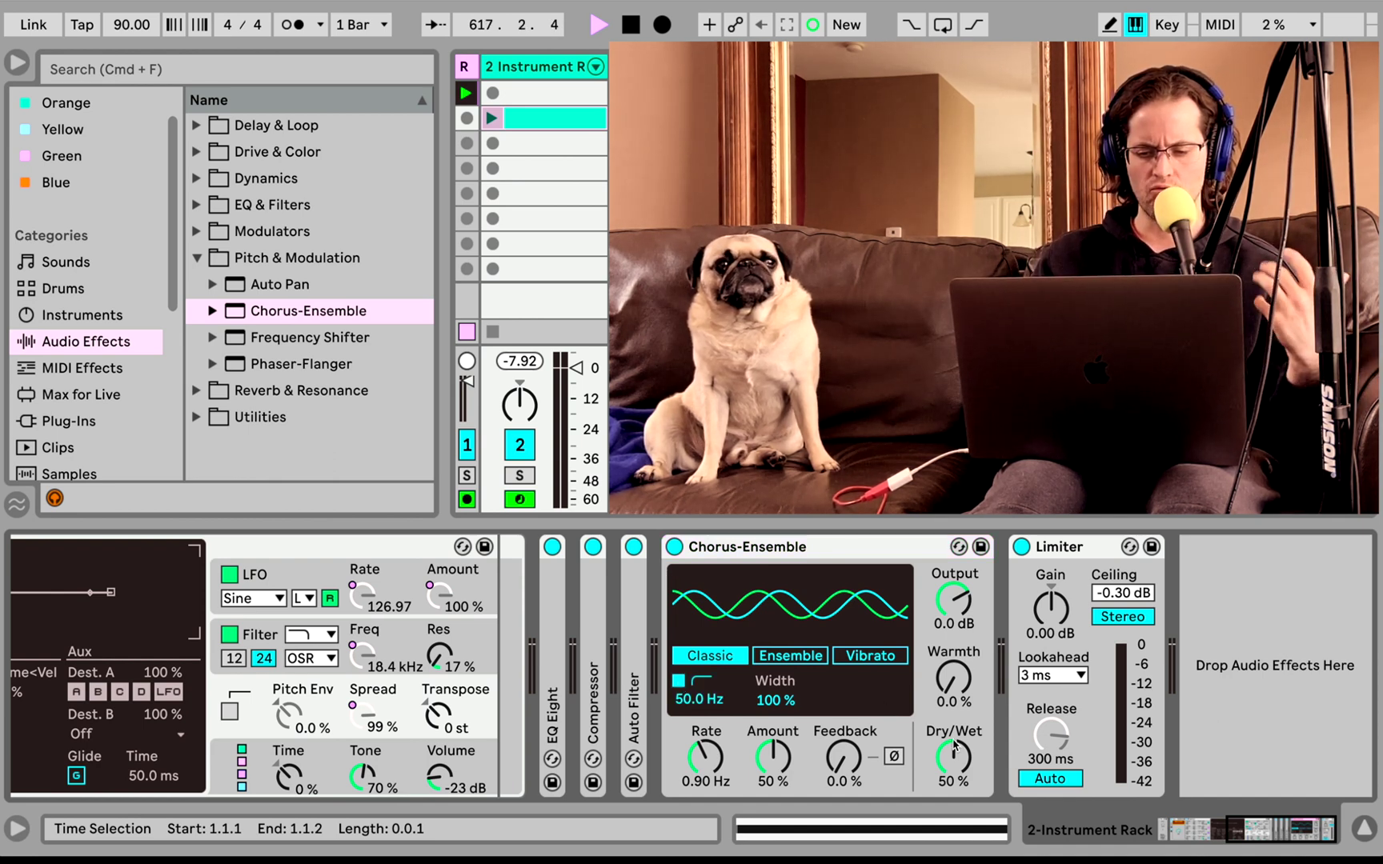
pyautogui.moveTo(969, 746); pyautogui.dragTo(957, 754)
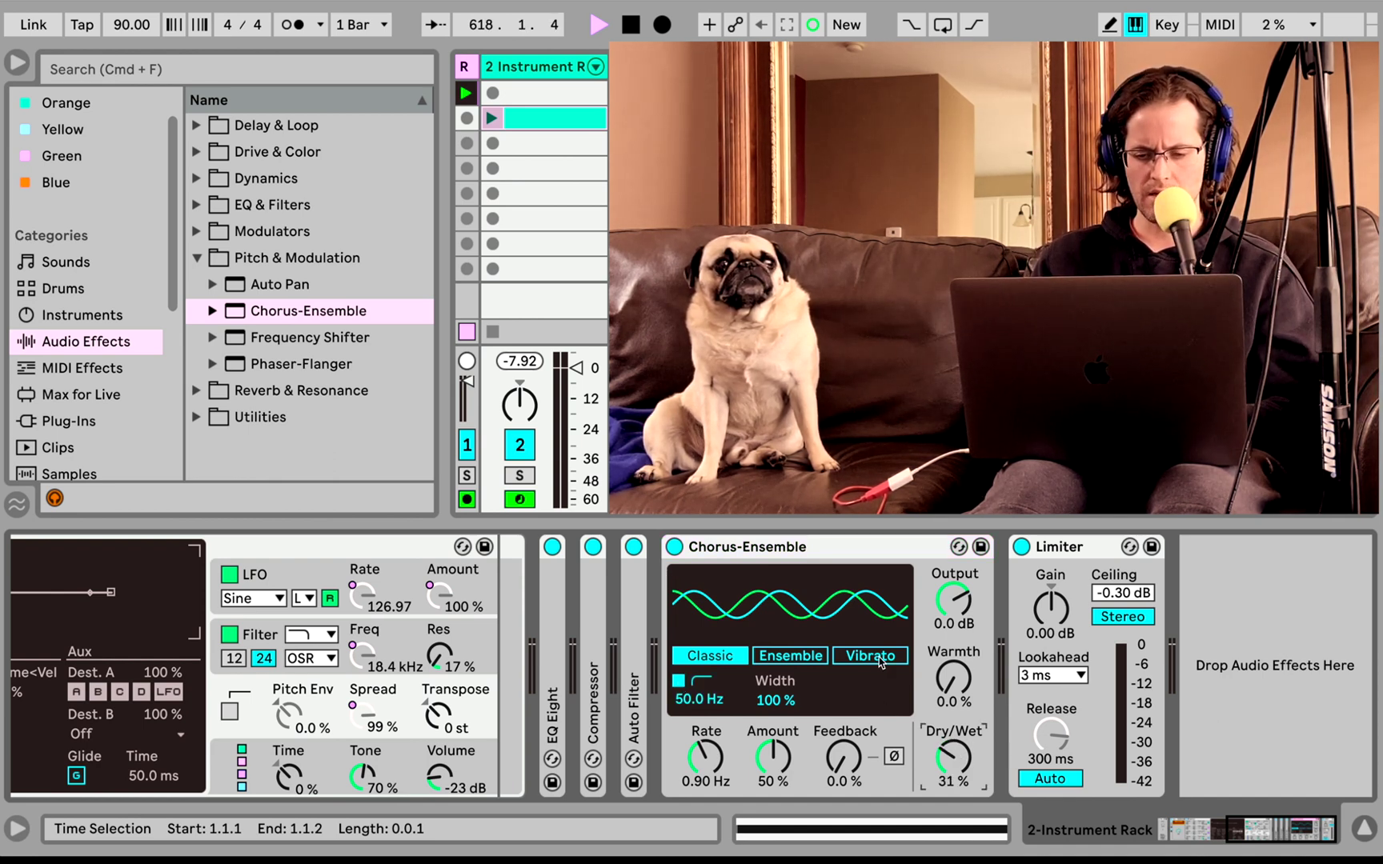
# - Reactivate the Pitch MIDI effect and set MEGA MACRO to 48
pyautogui.hscroll(-10, 880, 661)
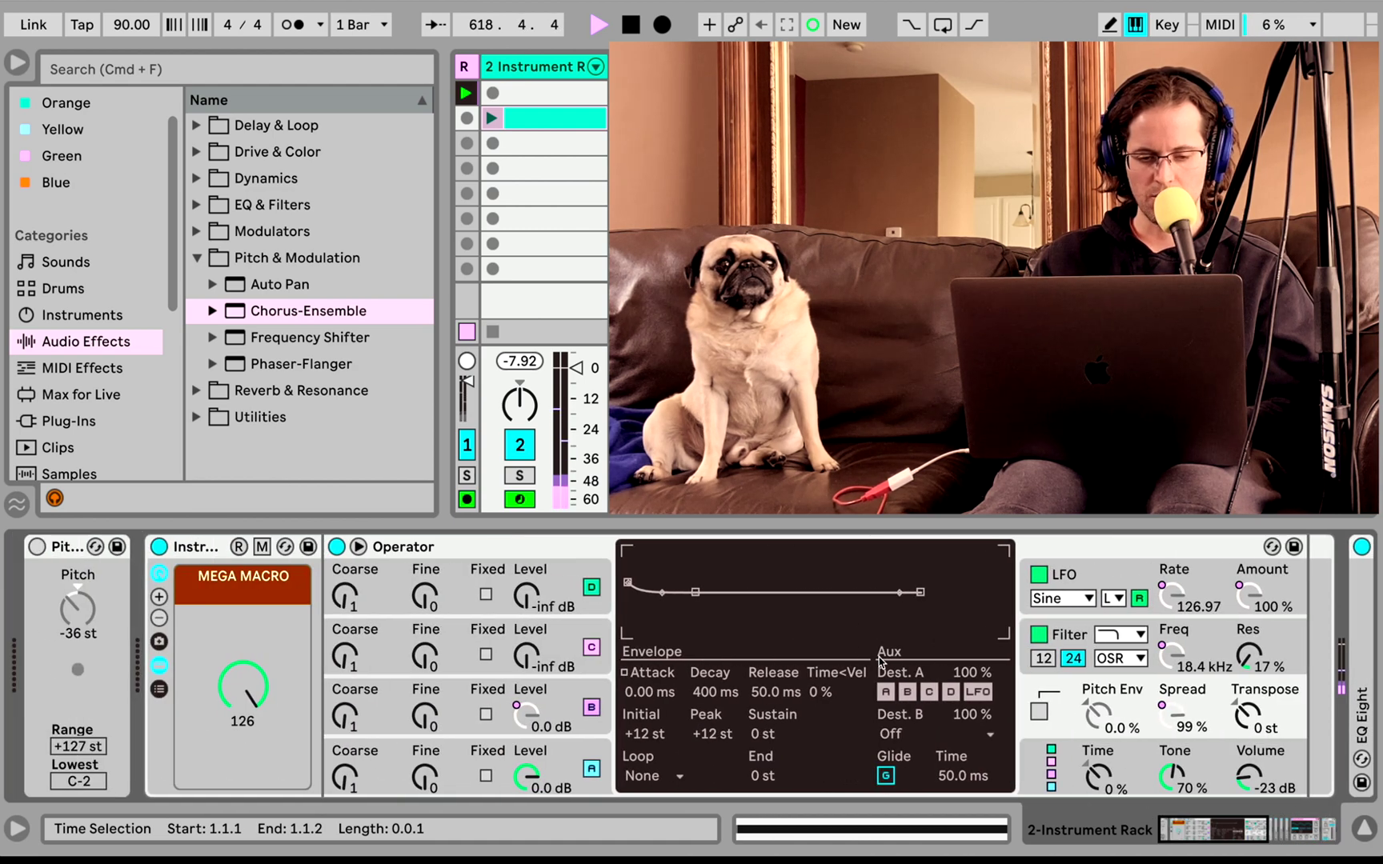
pyautogui.moveTo(243, 686); pyautogui.dragTo(242, 753)
pyautogui.click(38, 548)
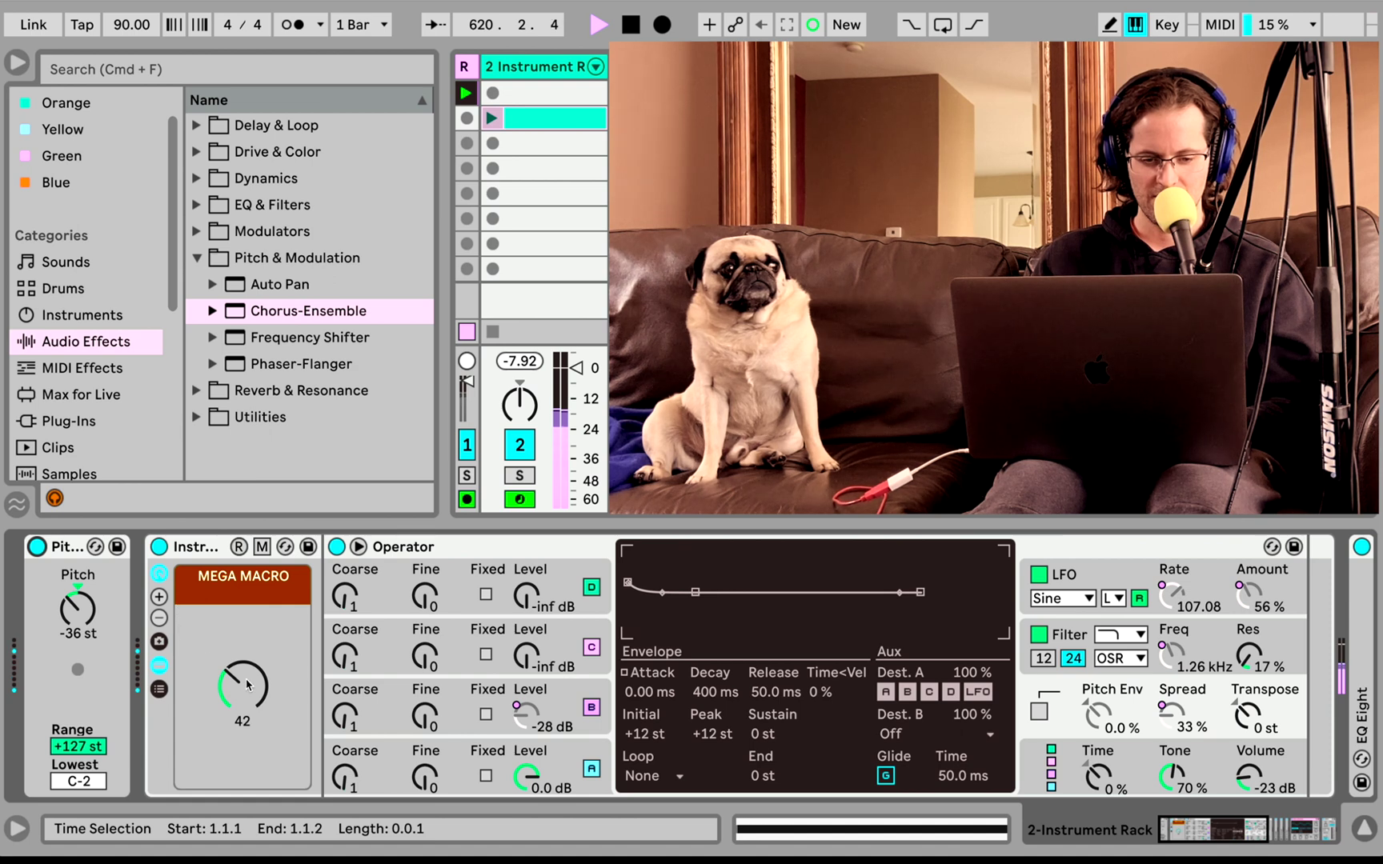
pyautogui.moveTo(243, 686)
pyautogui.mouseDown()
pyautogui.moveTo(243, 627)
pyautogui.moveTo(243, 681)
pyautogui.mouseUp()
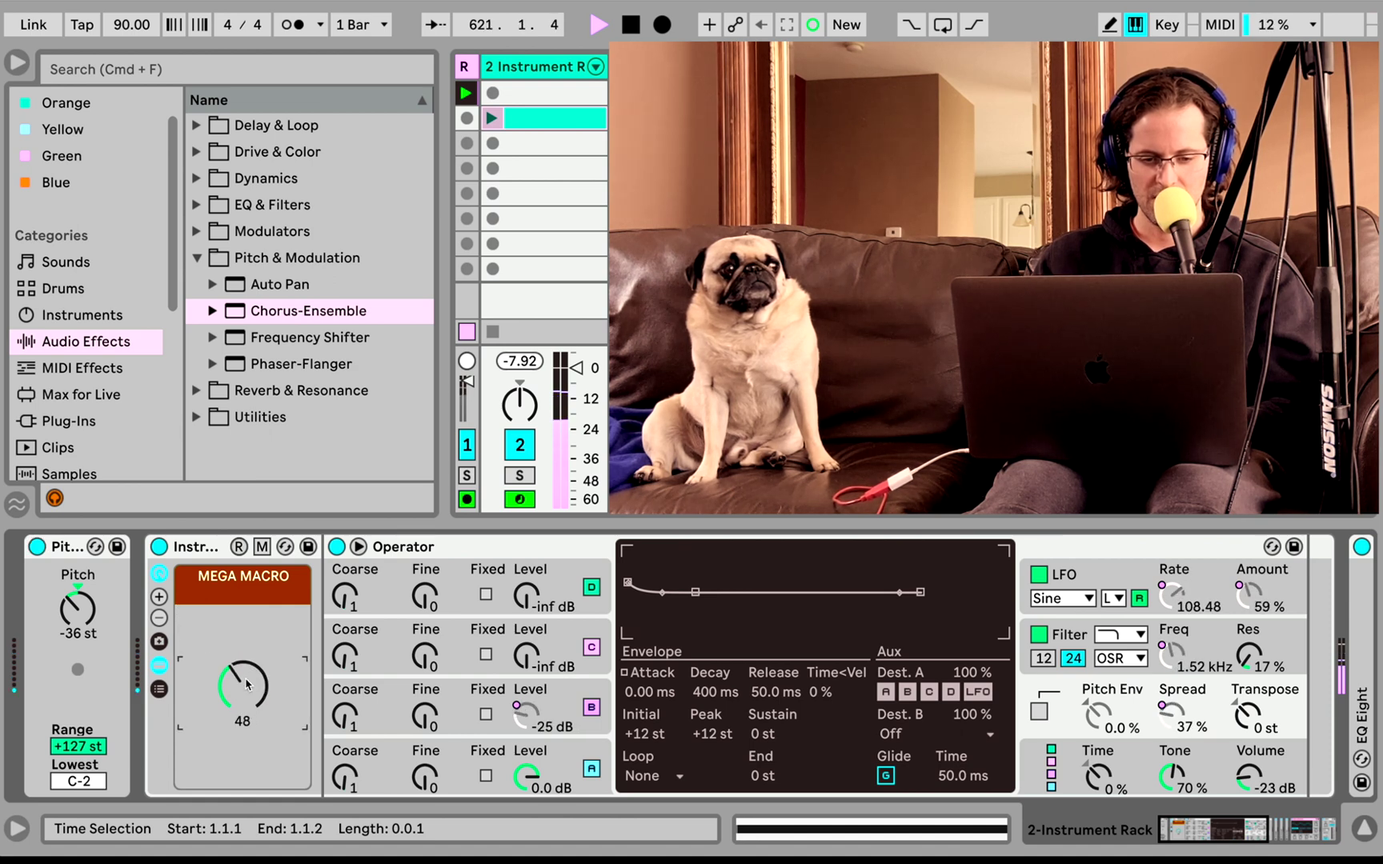
# - Adjust the Pitch effect's transposition and raise MEGA MACRO until Operator's LFO Amount is 71% and Spread is 55%
pyautogui.hscroll(1, 138, 626)
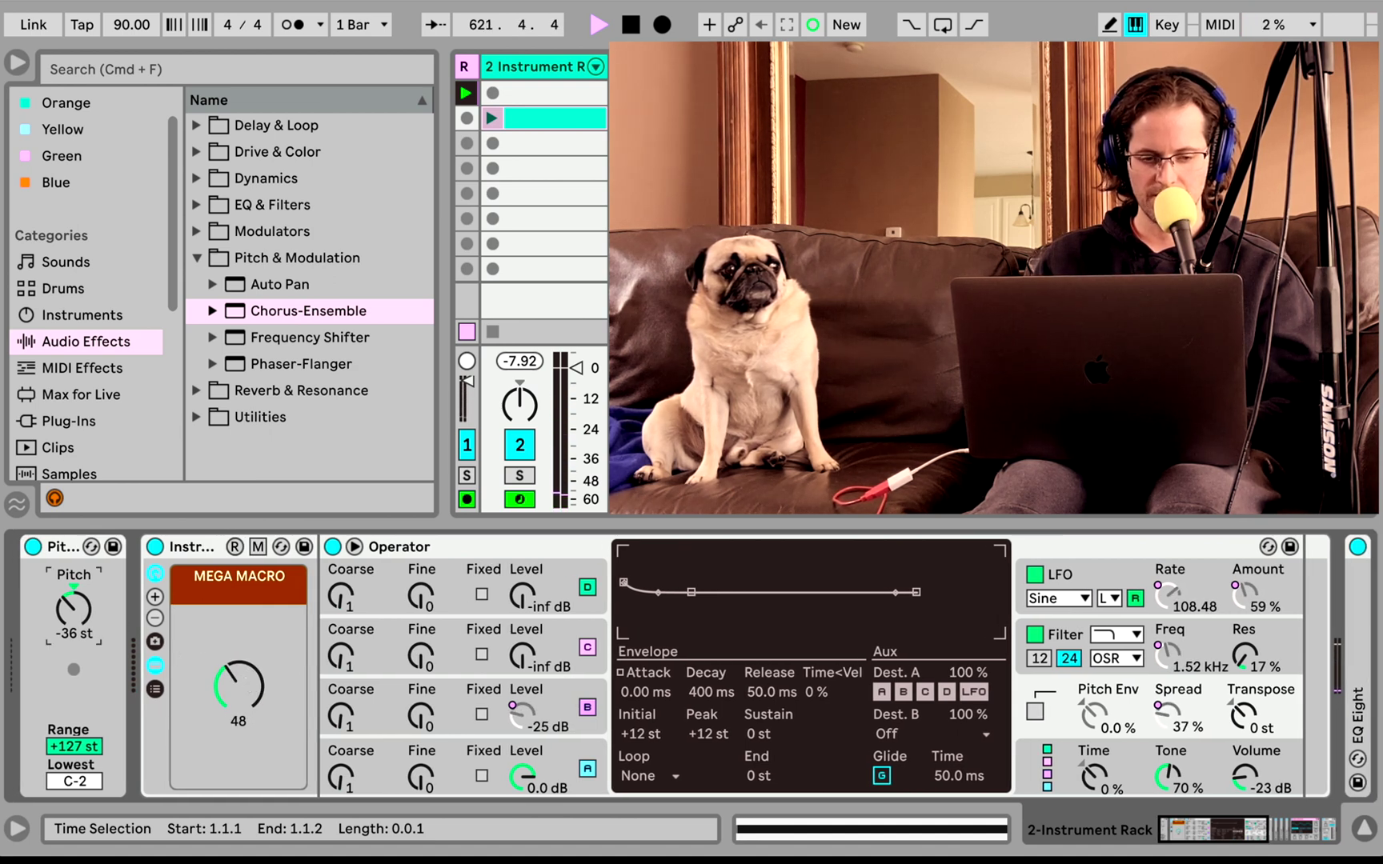
pyautogui.moveTo(88, 614); pyautogui.dragTo(87, 632)
pyautogui.moveTo(254, 701)
pyautogui.mouseDown()
pyautogui.moveTo(253, 659)
pyautogui.moveTo(254, 684)
pyautogui.mouseUp()
pyautogui.hscroll(1, 255, 702)
pyautogui.hscroll(2, 256, 706)
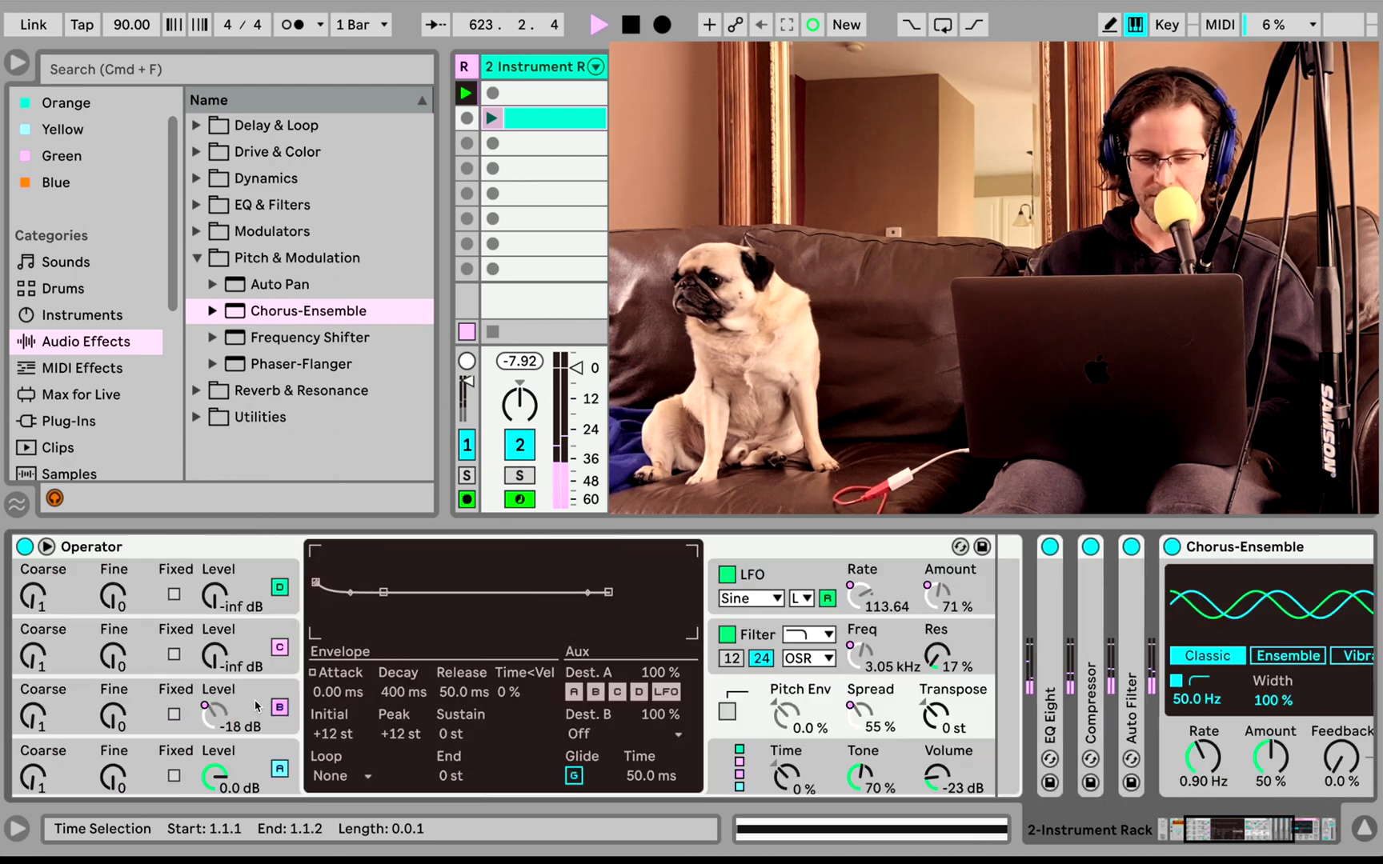
# - Set the Pitch effect's transposition to -36 st and lower MEGA MACRO to 56
pyautogui.hscroll(-3, 94, 605)
pyautogui.hotkey('shift', 'Up')
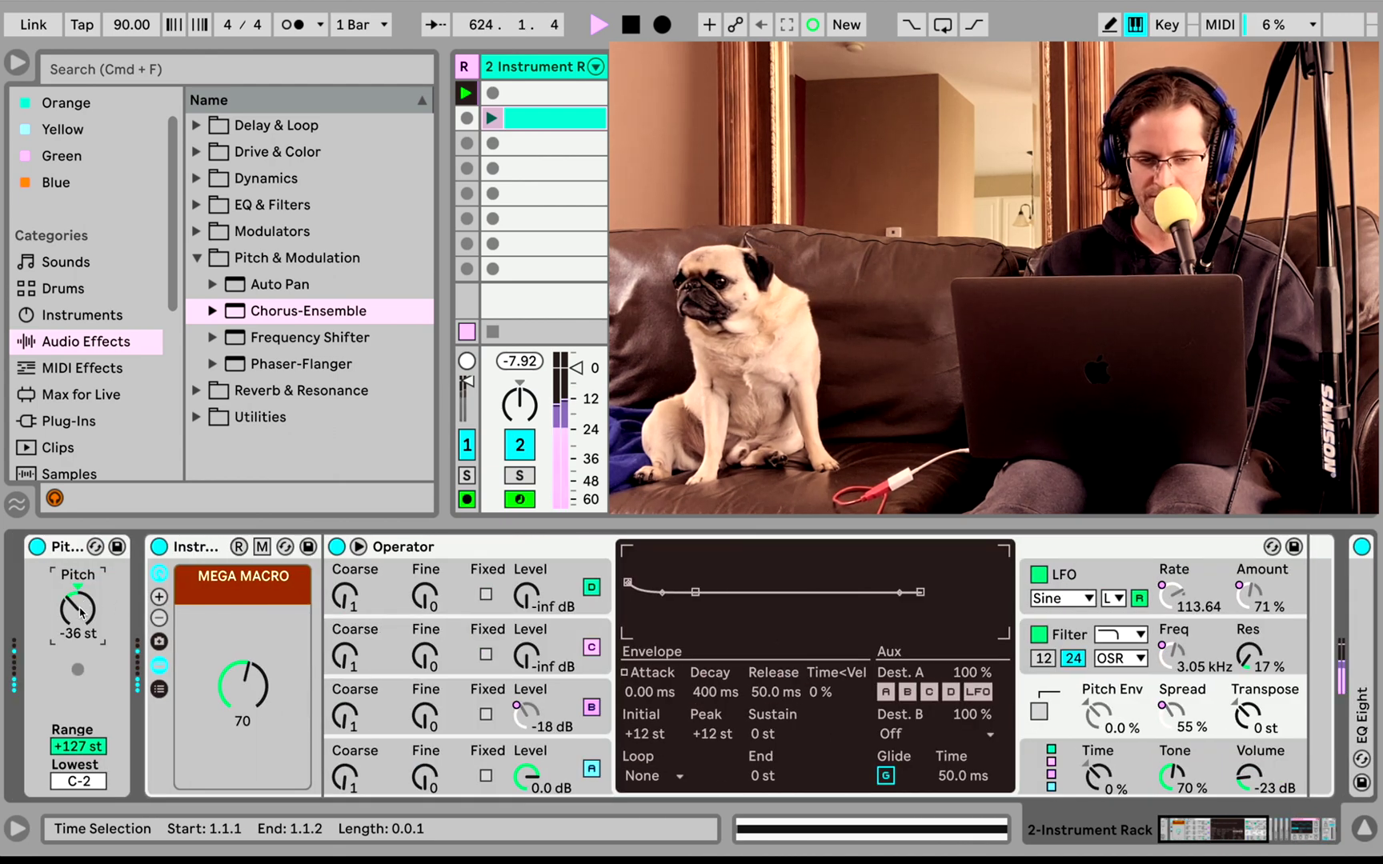
pyautogui.moveTo(247, 677); pyautogui.dragTo(247, 685)
# - Collapse the Chorus-Ensemble device and close the Pitch & Modulation effects folder
pyautogui.hscroll(5, 670, 541)
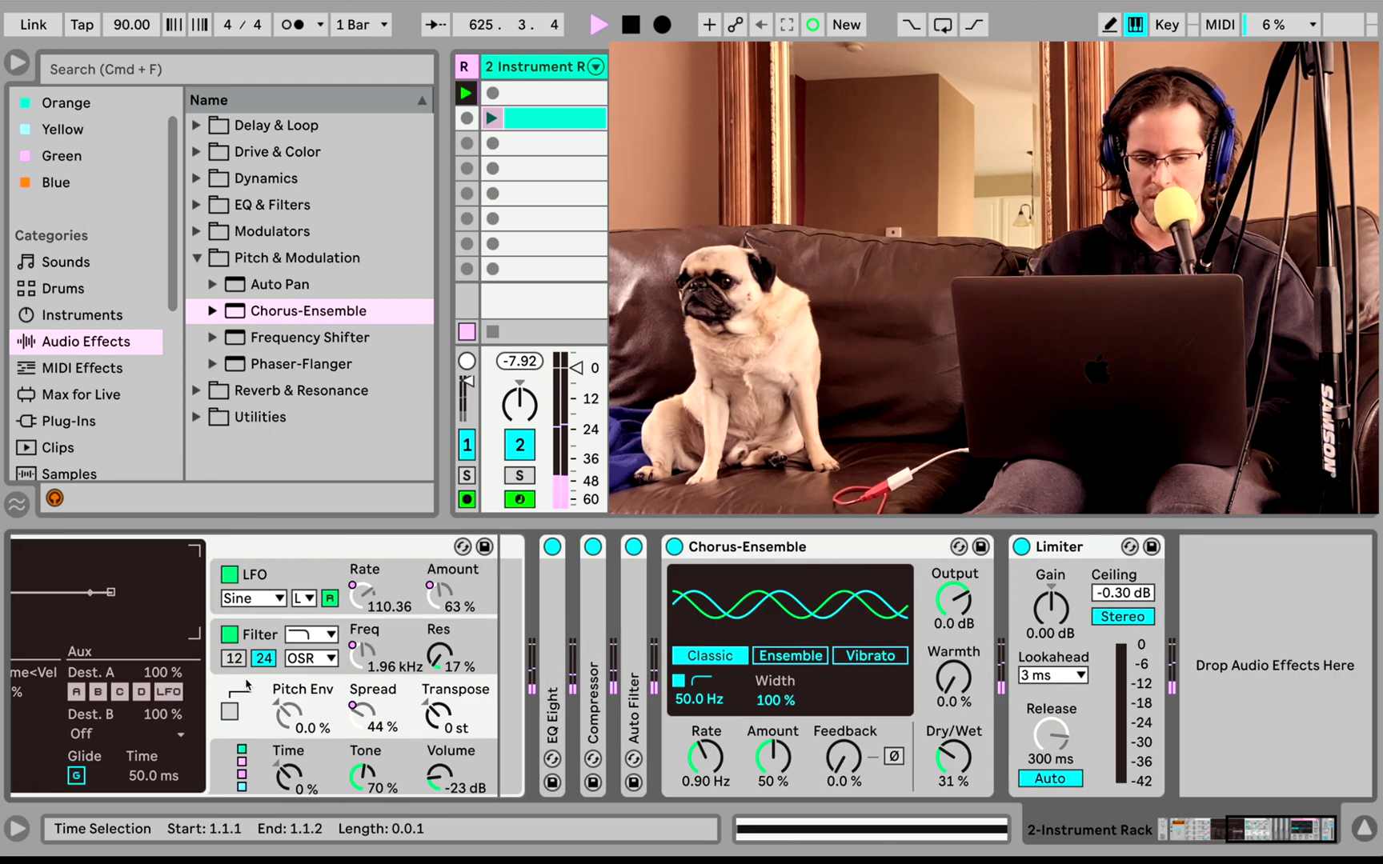
pyautogui.doubleClick(670, 543)
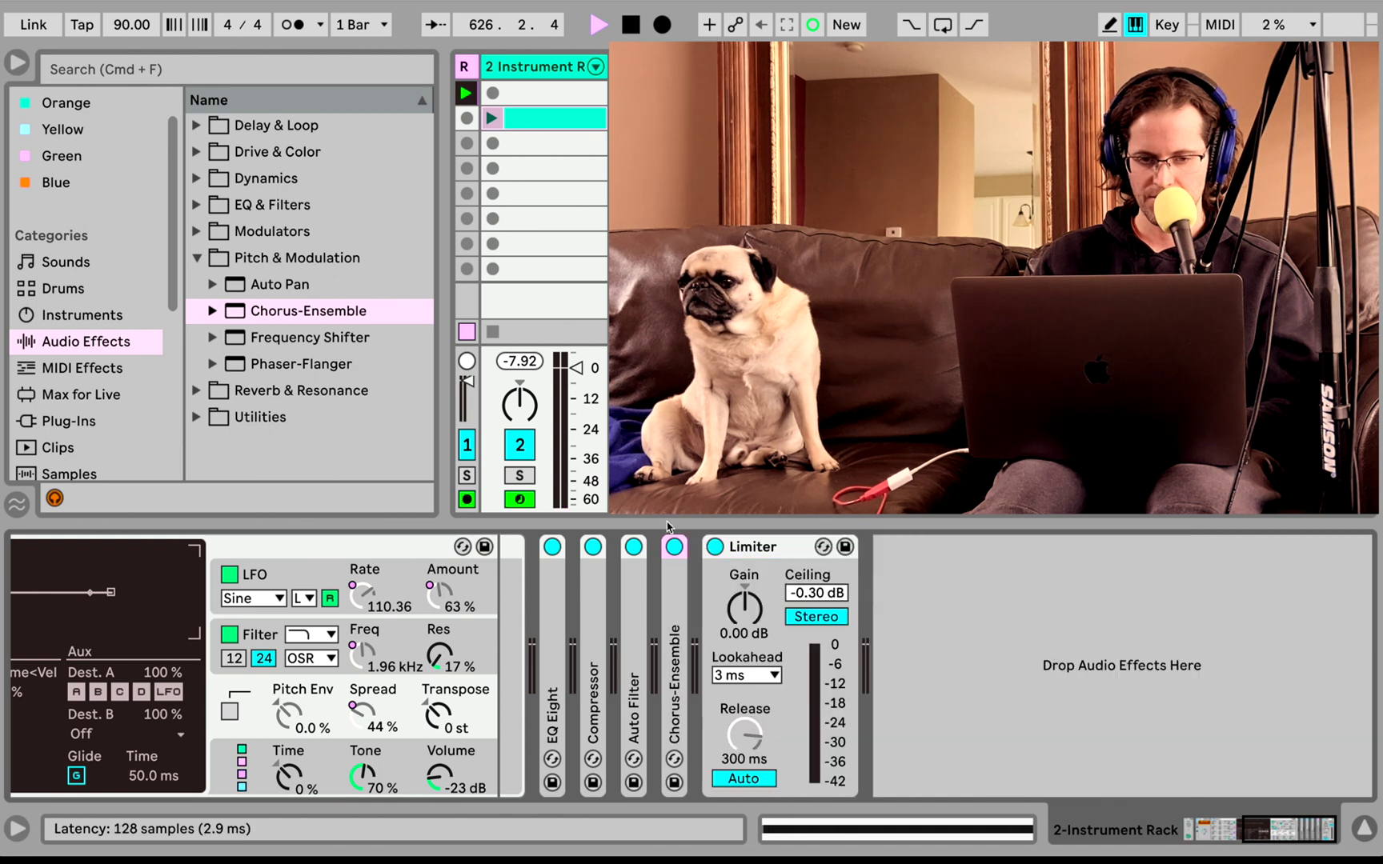
pyautogui.click(201, 258)
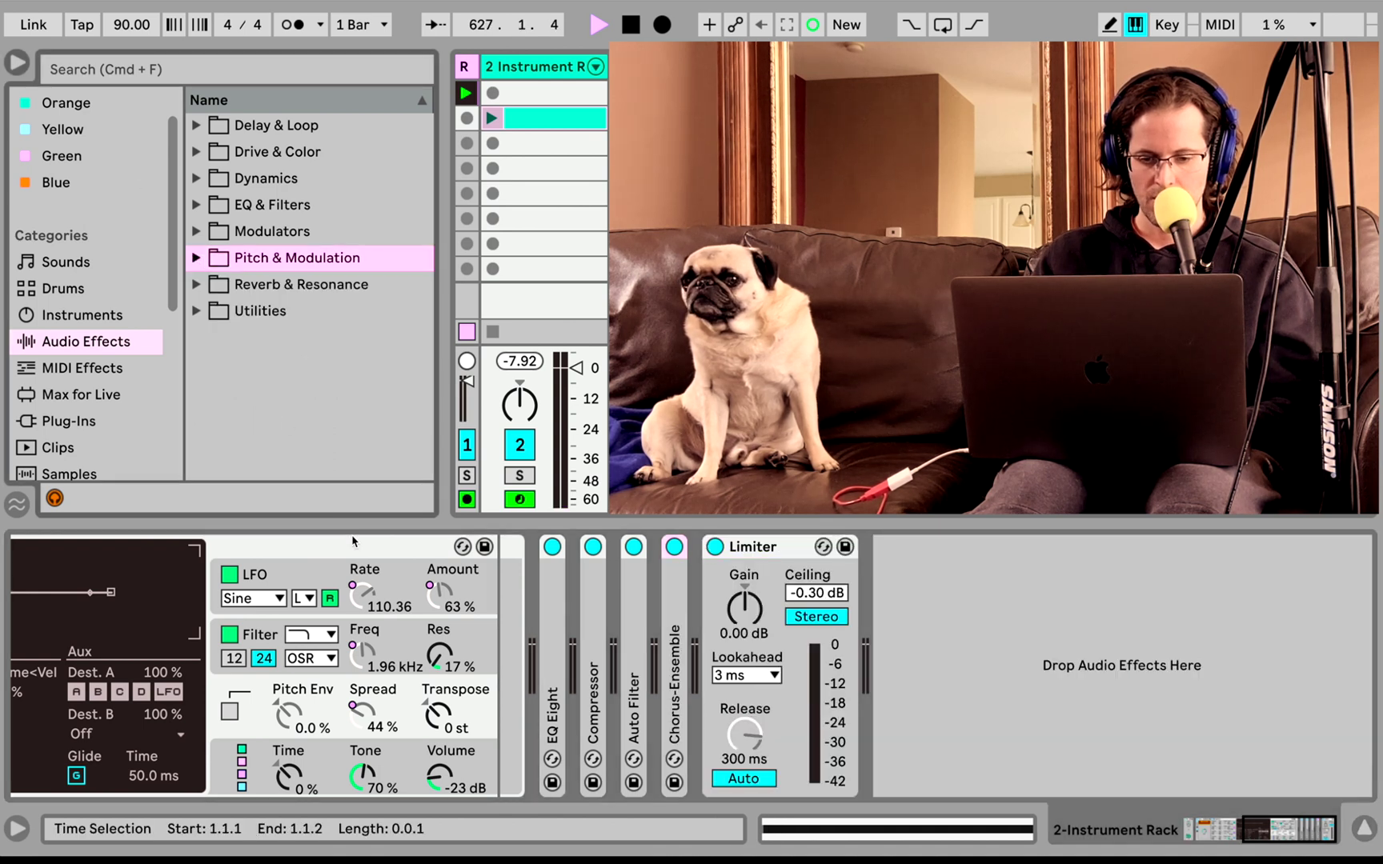
pyautogui.hscroll(-2, 360, 564)
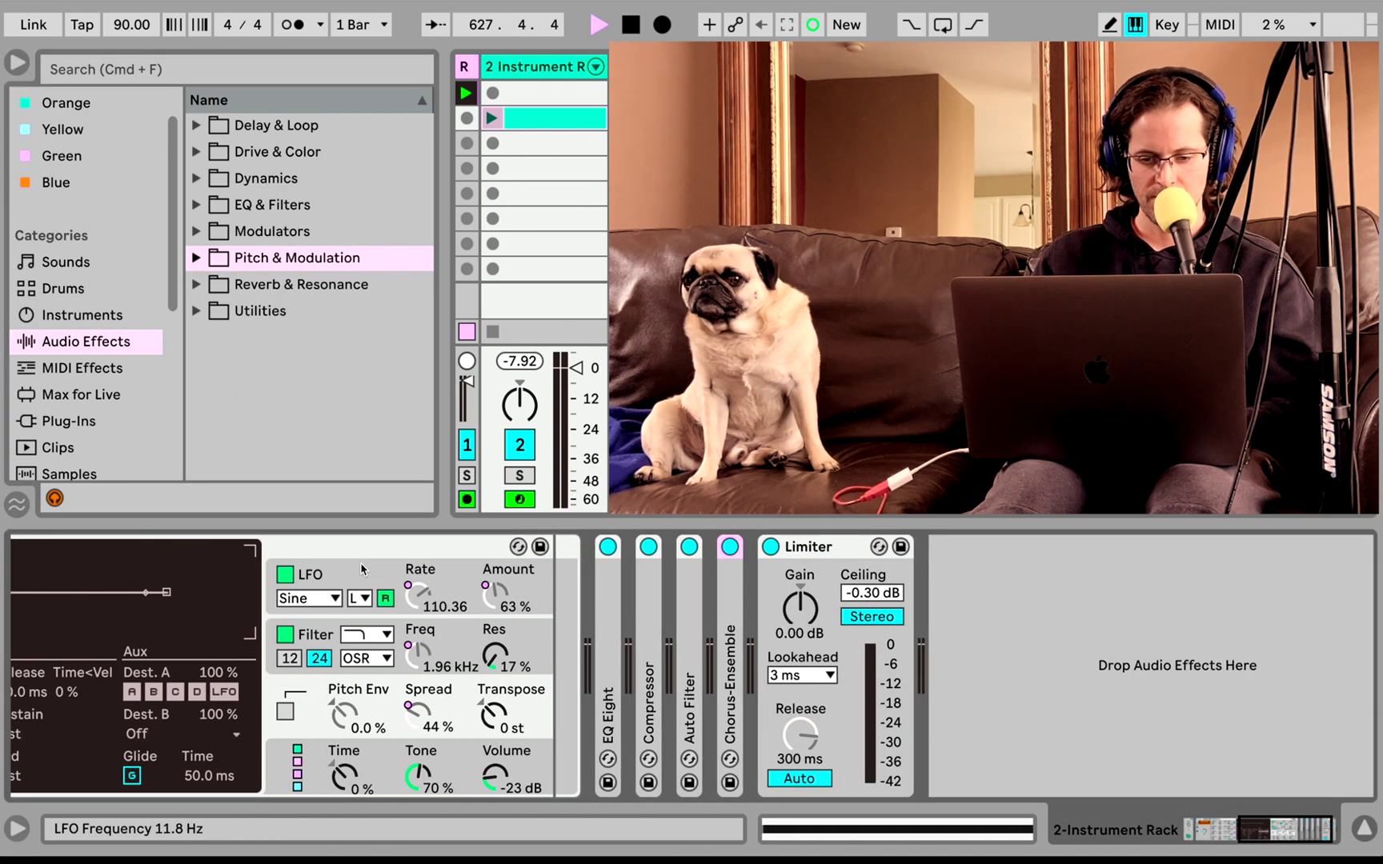
pyautogui.hscroll(-1, 361, 563)
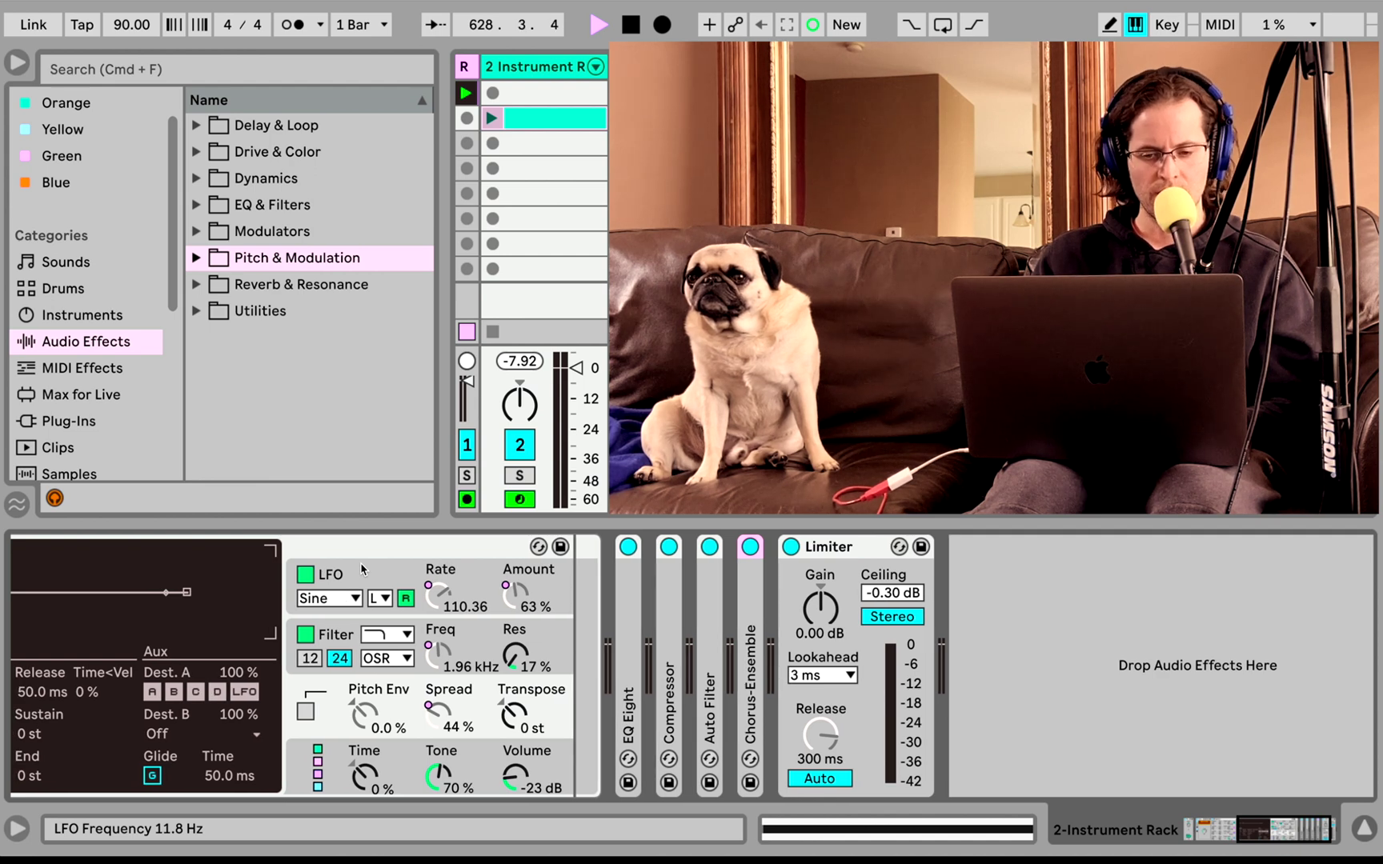
pyautogui.click(638, 592)
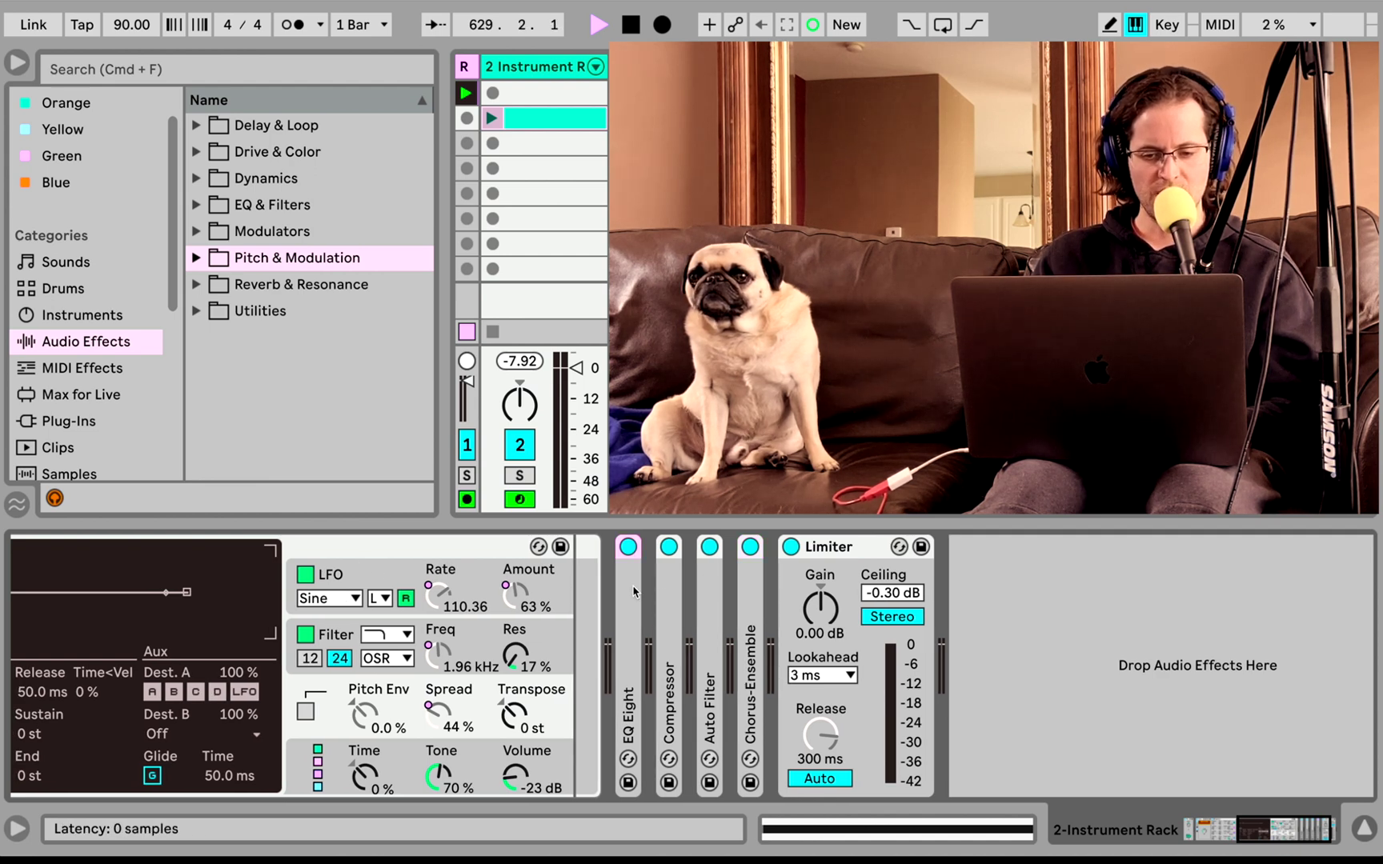
# - Insert Delay before the Limiter with filter Width 4.64, Feedback 55% and Dry/Wet 38%
pyautogui.click(198, 126)
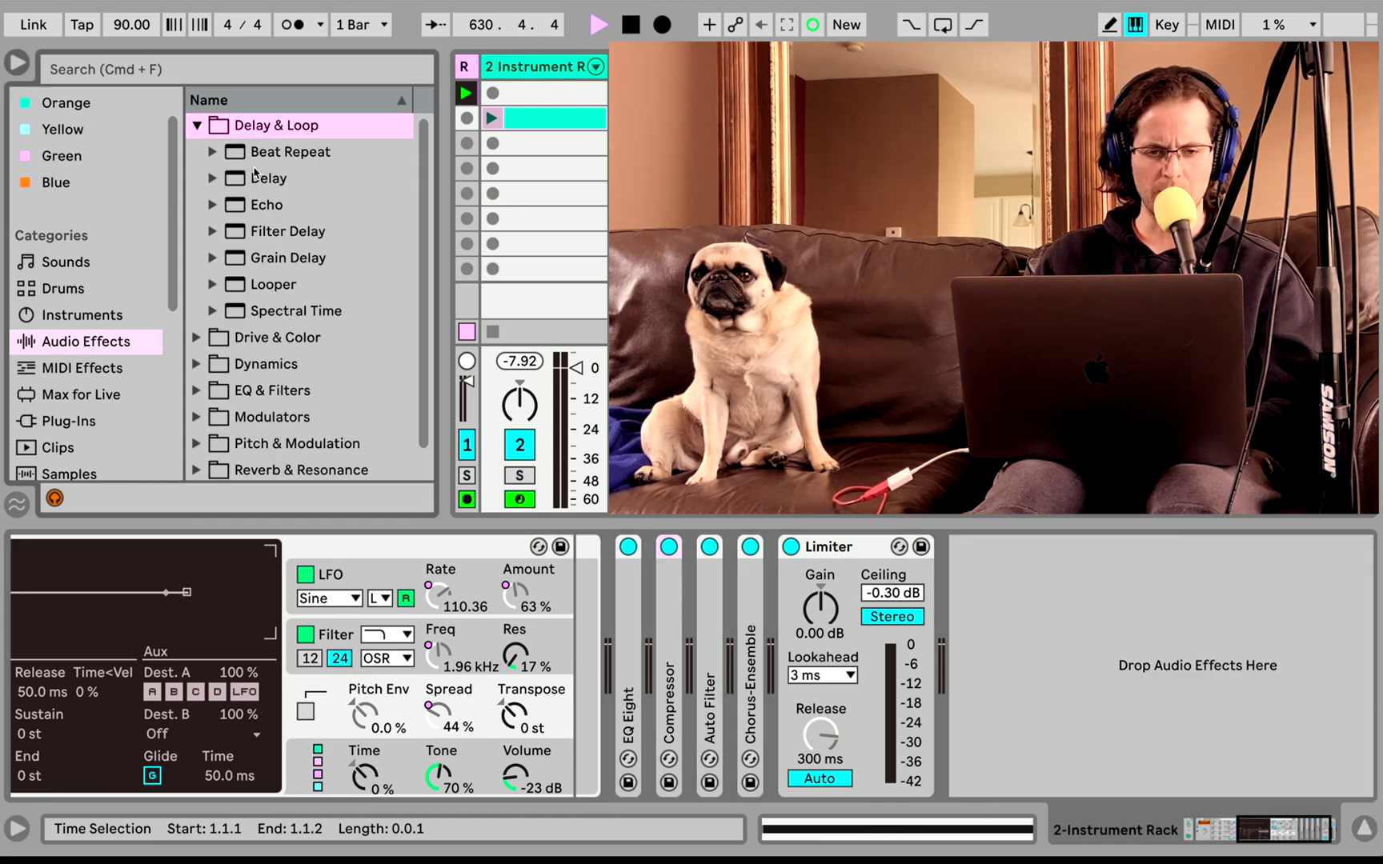
pyautogui.moveTo(255, 182); pyautogui.dragTo(775, 592)
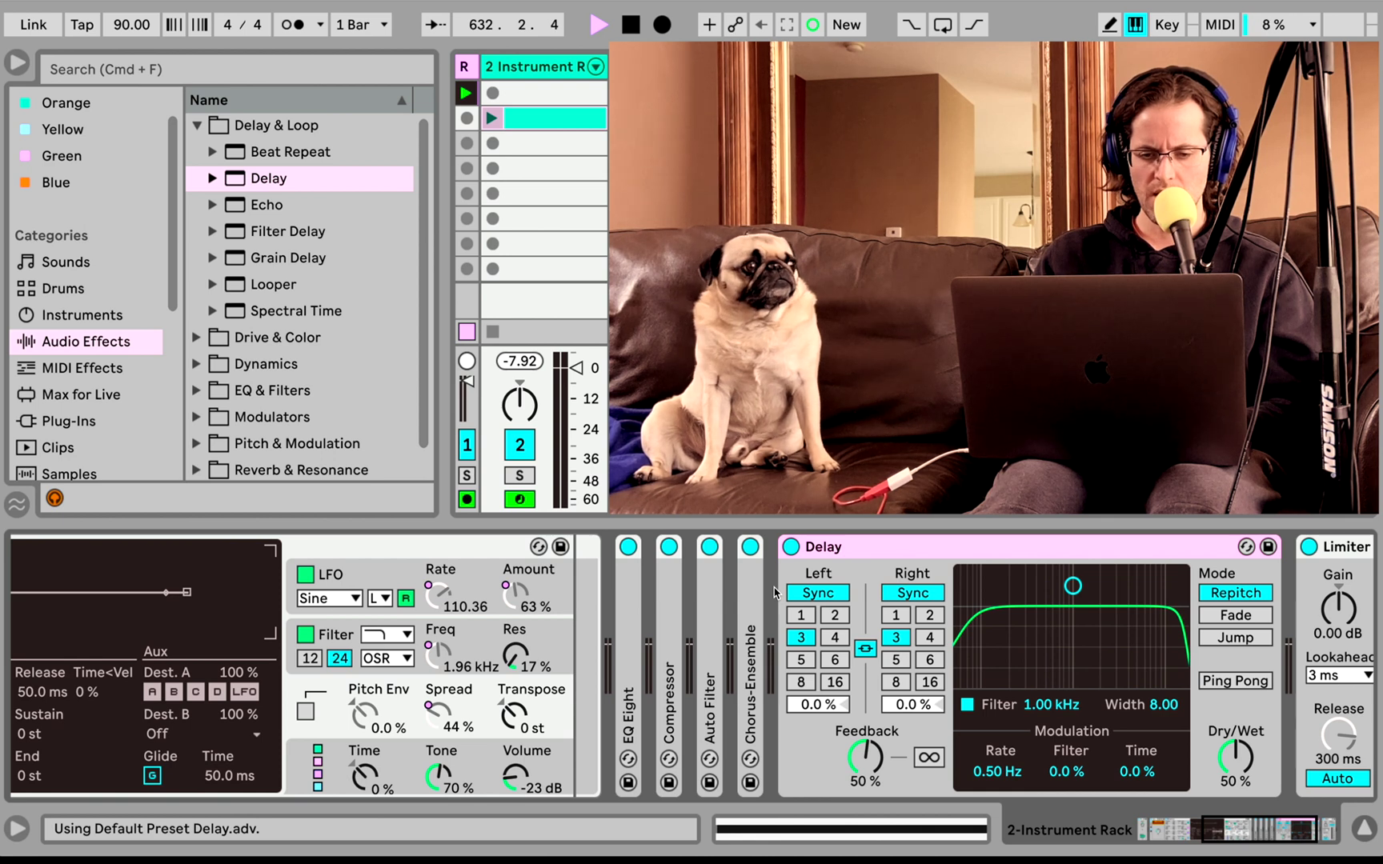
pyautogui.moveTo(1072, 586); pyautogui.dragTo(1074, 629)
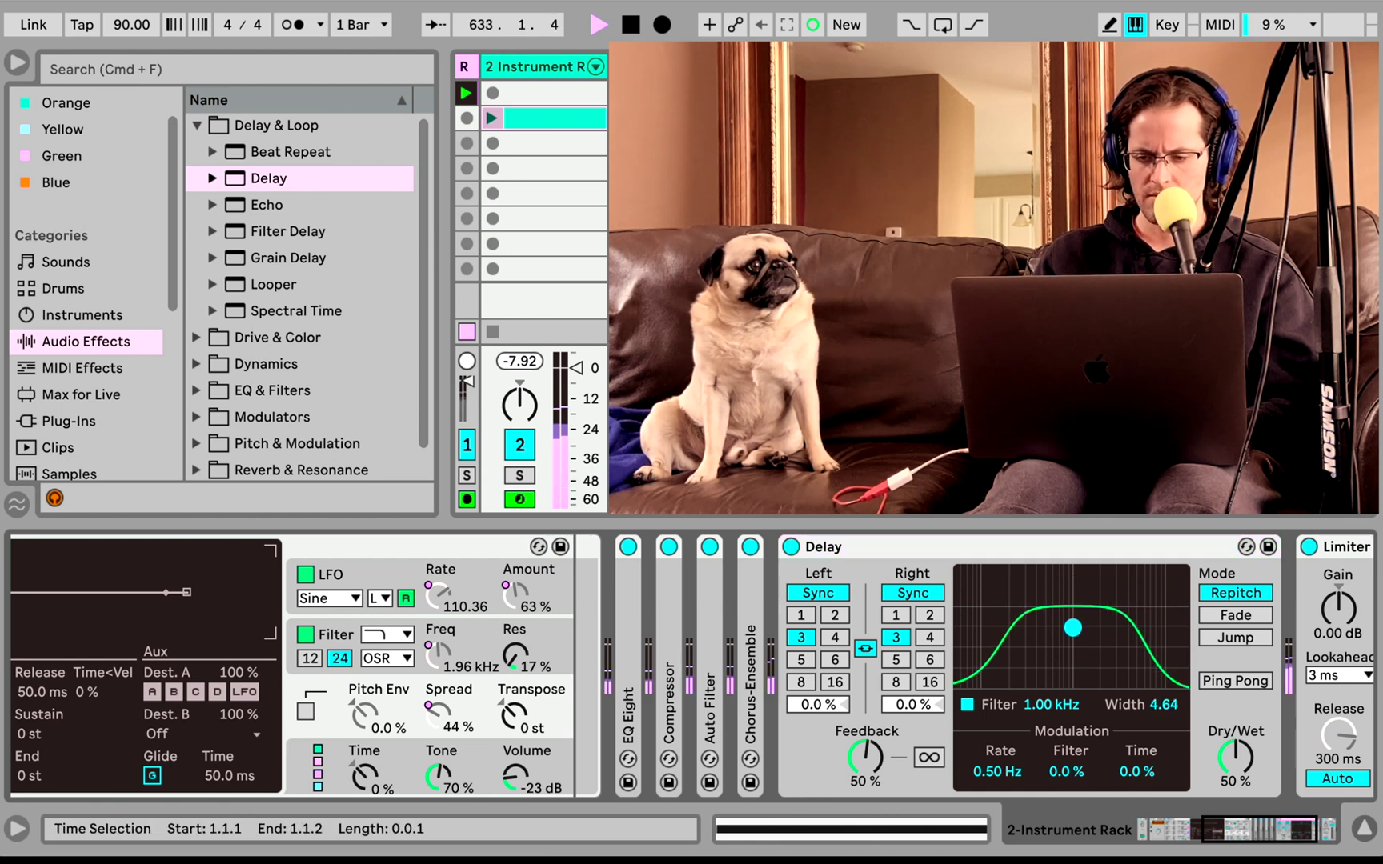
pyautogui.moveTo(1235, 748); pyautogui.dragTo(1239, 762)
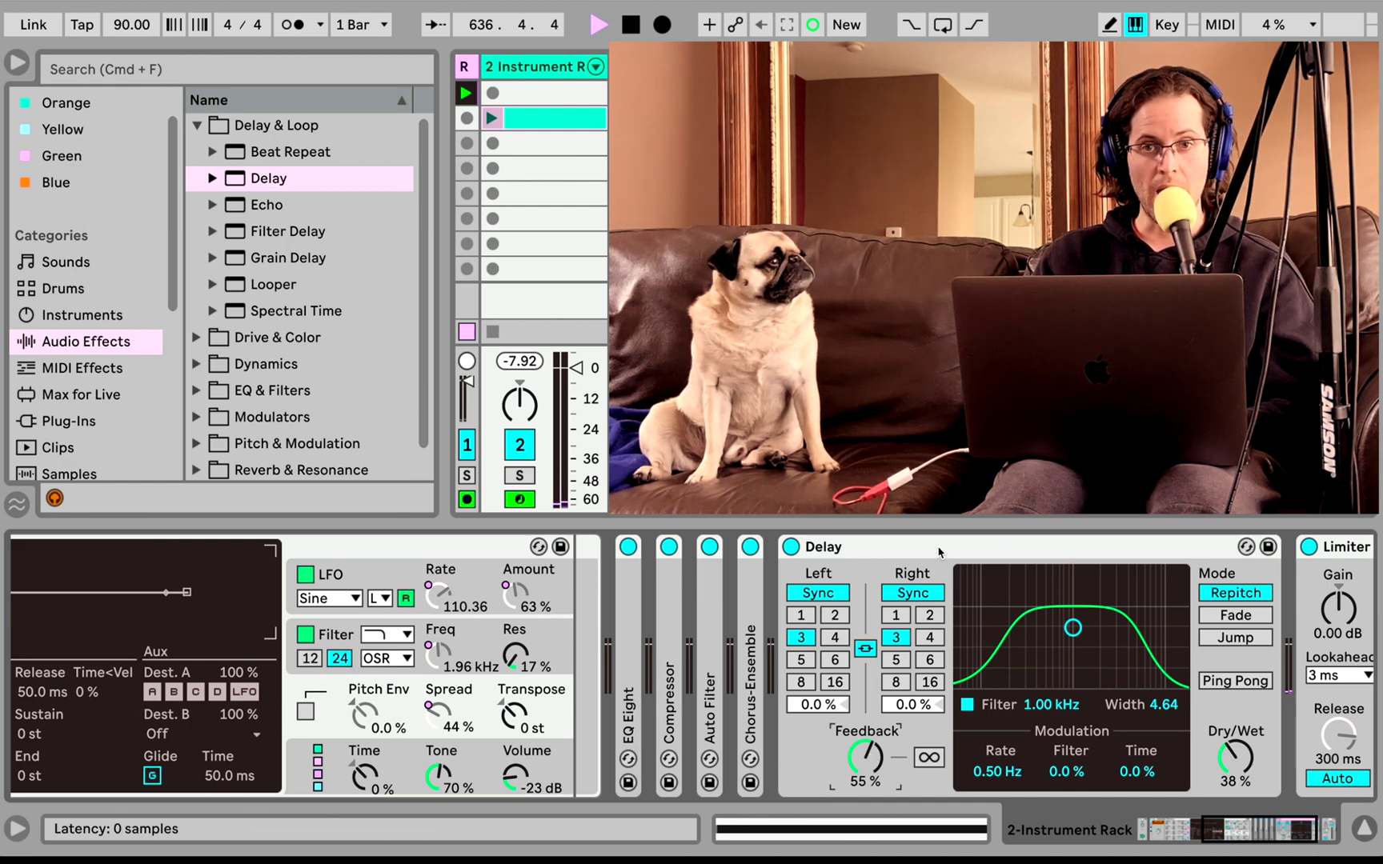
# - Move Delay into the Instrument Rack directly after Operator and map its Feedback and Dry/Wet to MEGA MACRO
pyautogui.moveTo(849, 548); pyautogui.dragTo(573, 564)
pyautogui.hscroll(-8, 570, 560)
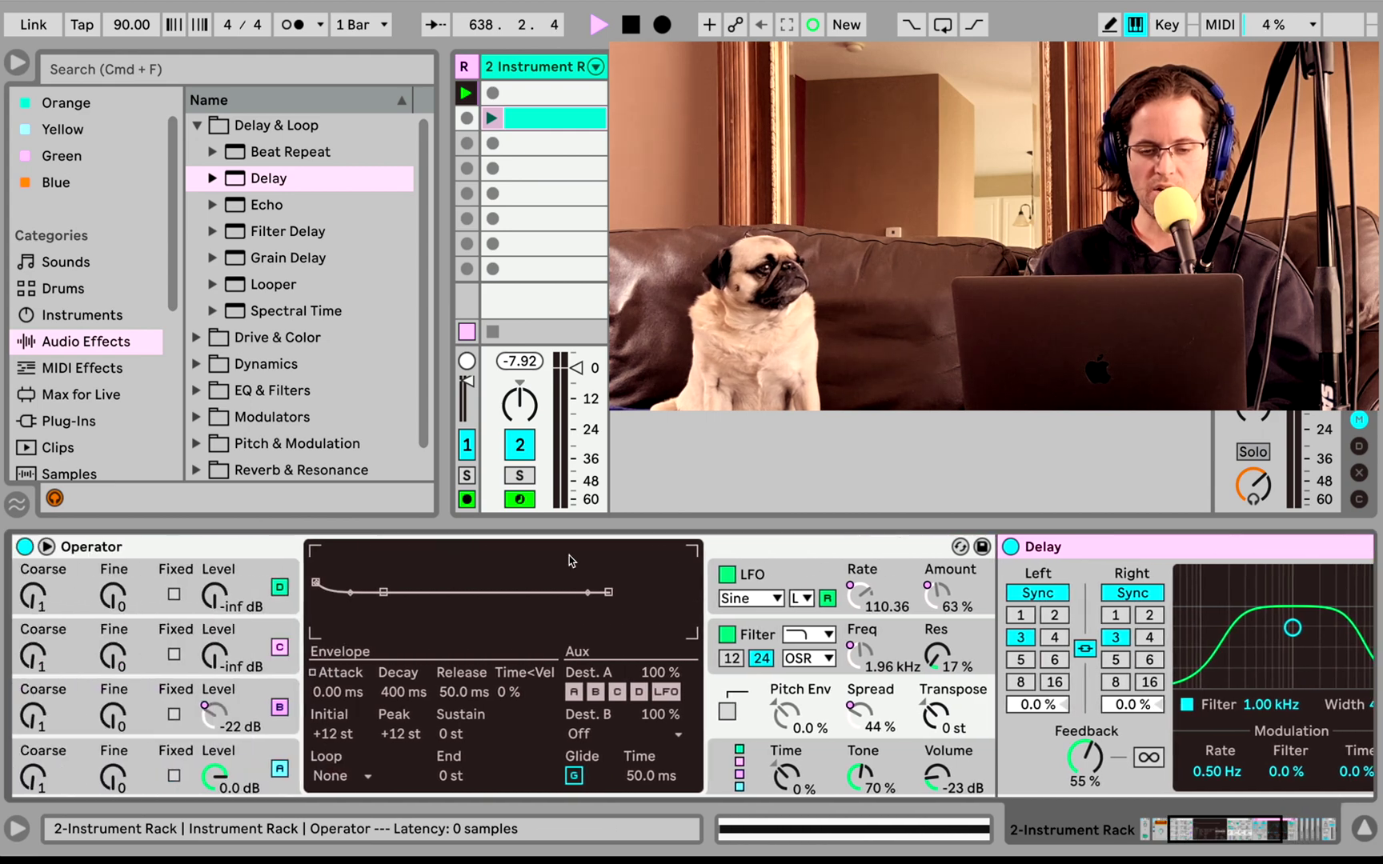
pyautogui.hscroll(8, 503, 640)
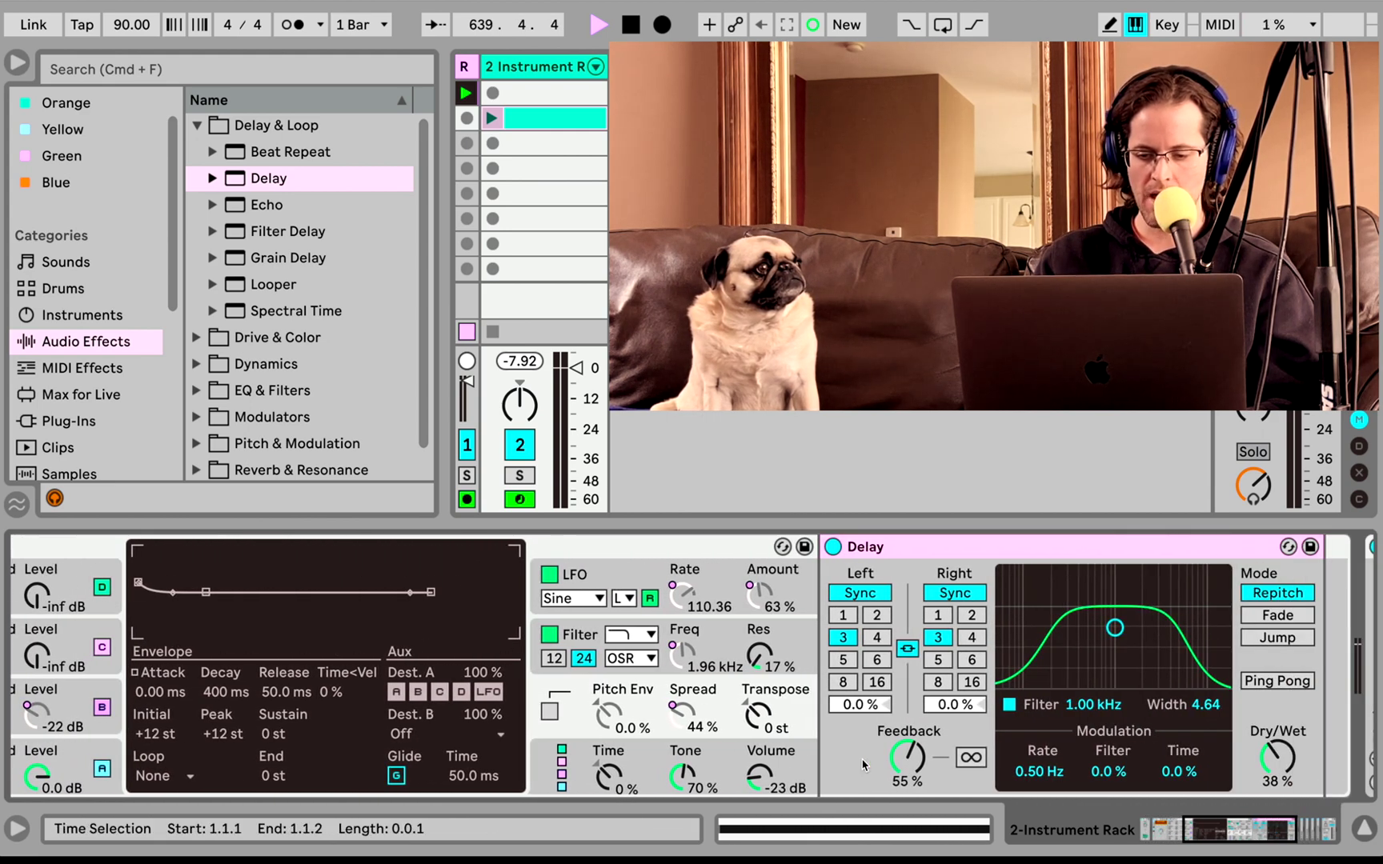
pyautogui.rightClick(911, 757)
pyautogui.click(960, 442)
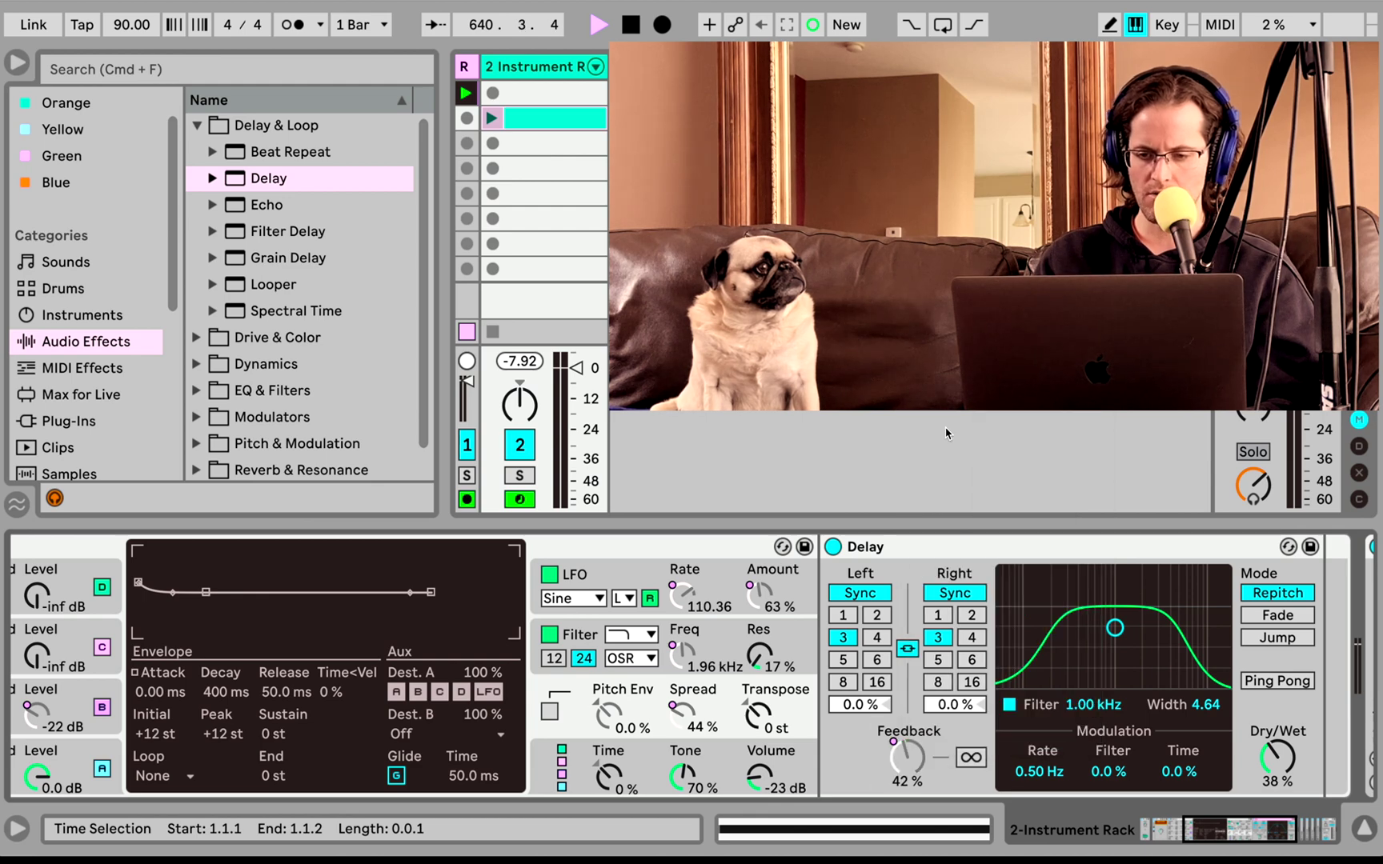
pyautogui.rightClick(1279, 759)
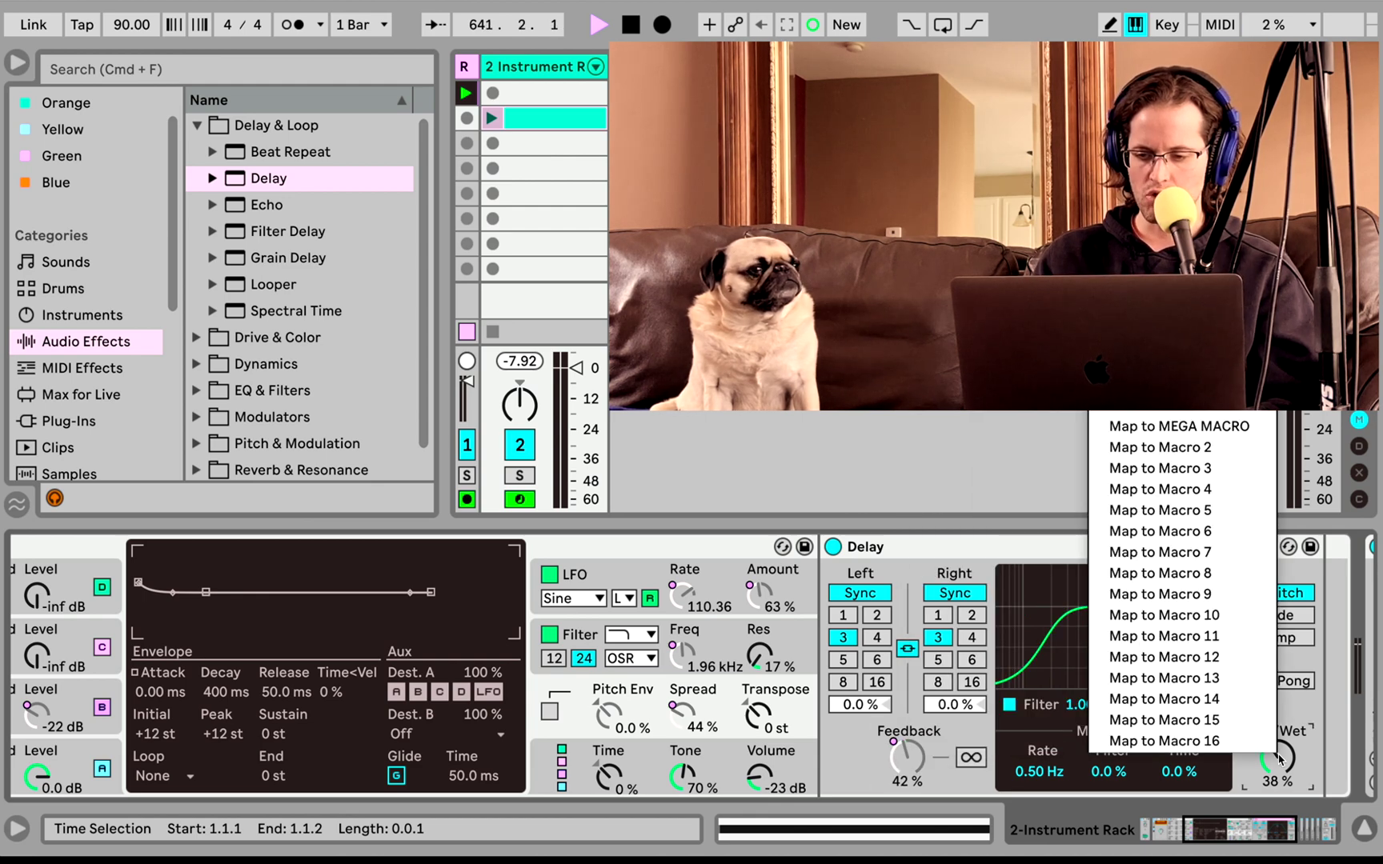
pyautogui.click(1179, 425)
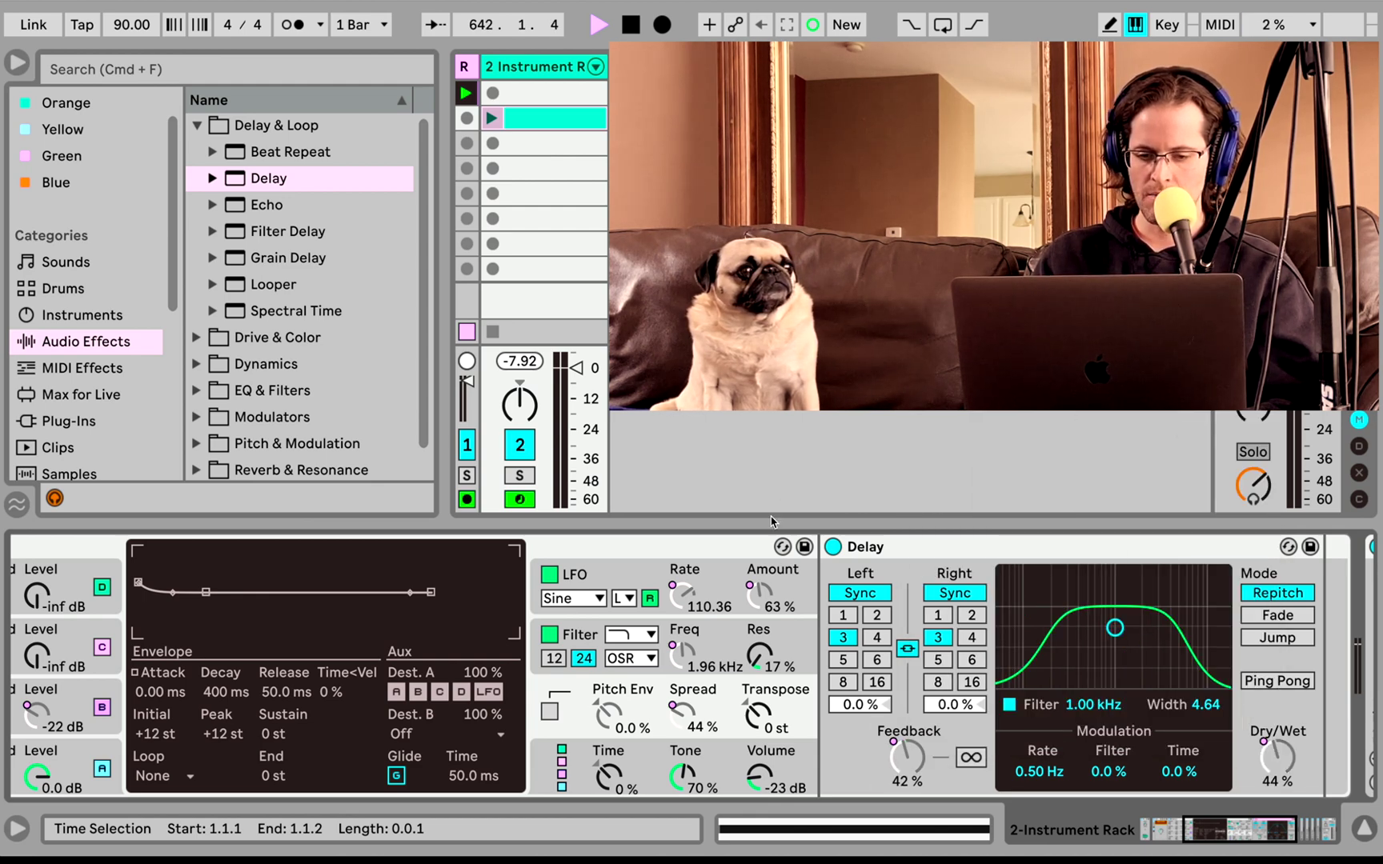
# - Turn MEGA MACRO down to 0
pyautogui.hscroll(-10, 672, 560)
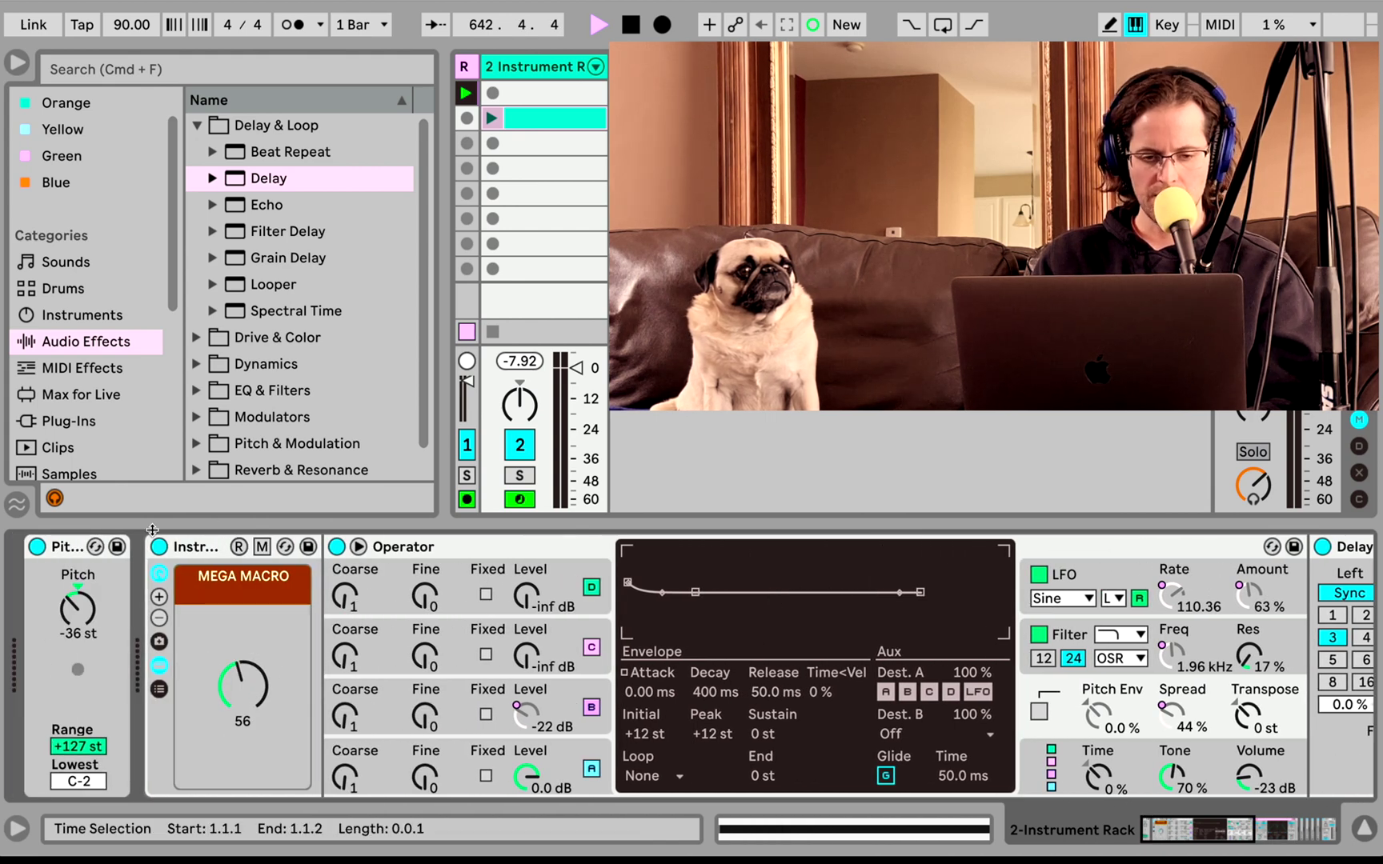
pyautogui.hscroll(12, 506, 693)
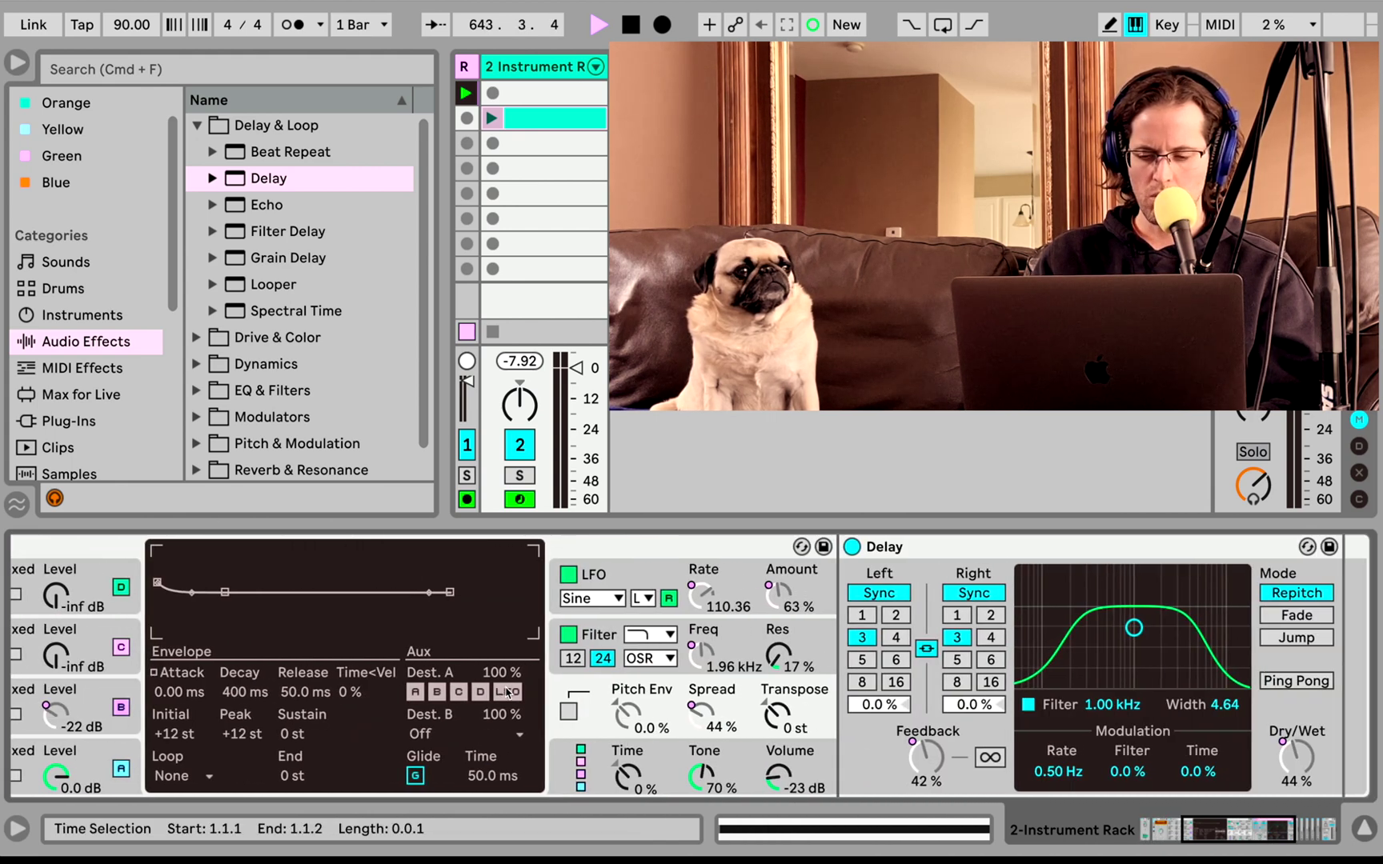
pyautogui.hscroll(-12, 797, 746)
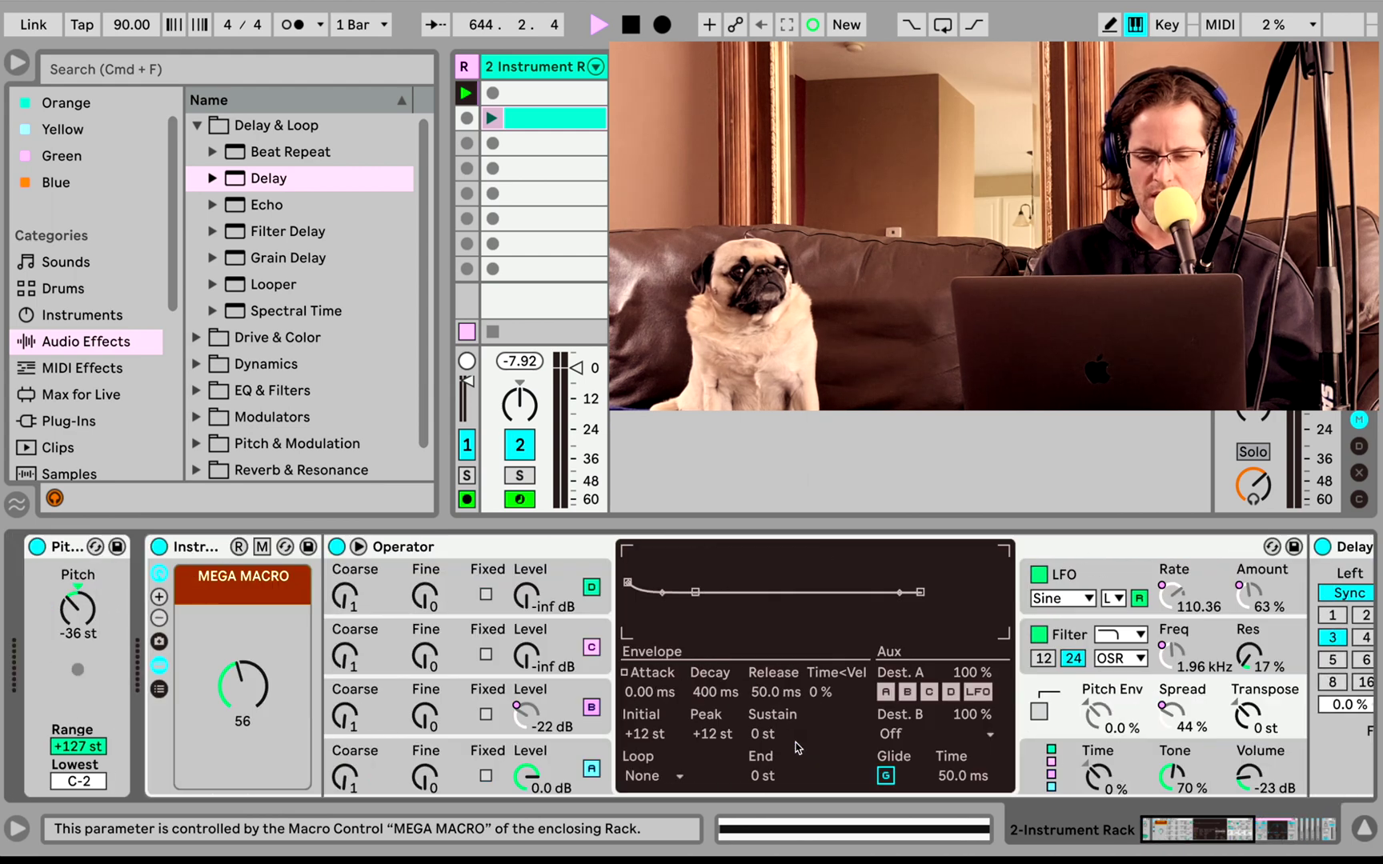
pyautogui.moveTo(240, 684); pyautogui.dragTo(240, 702)
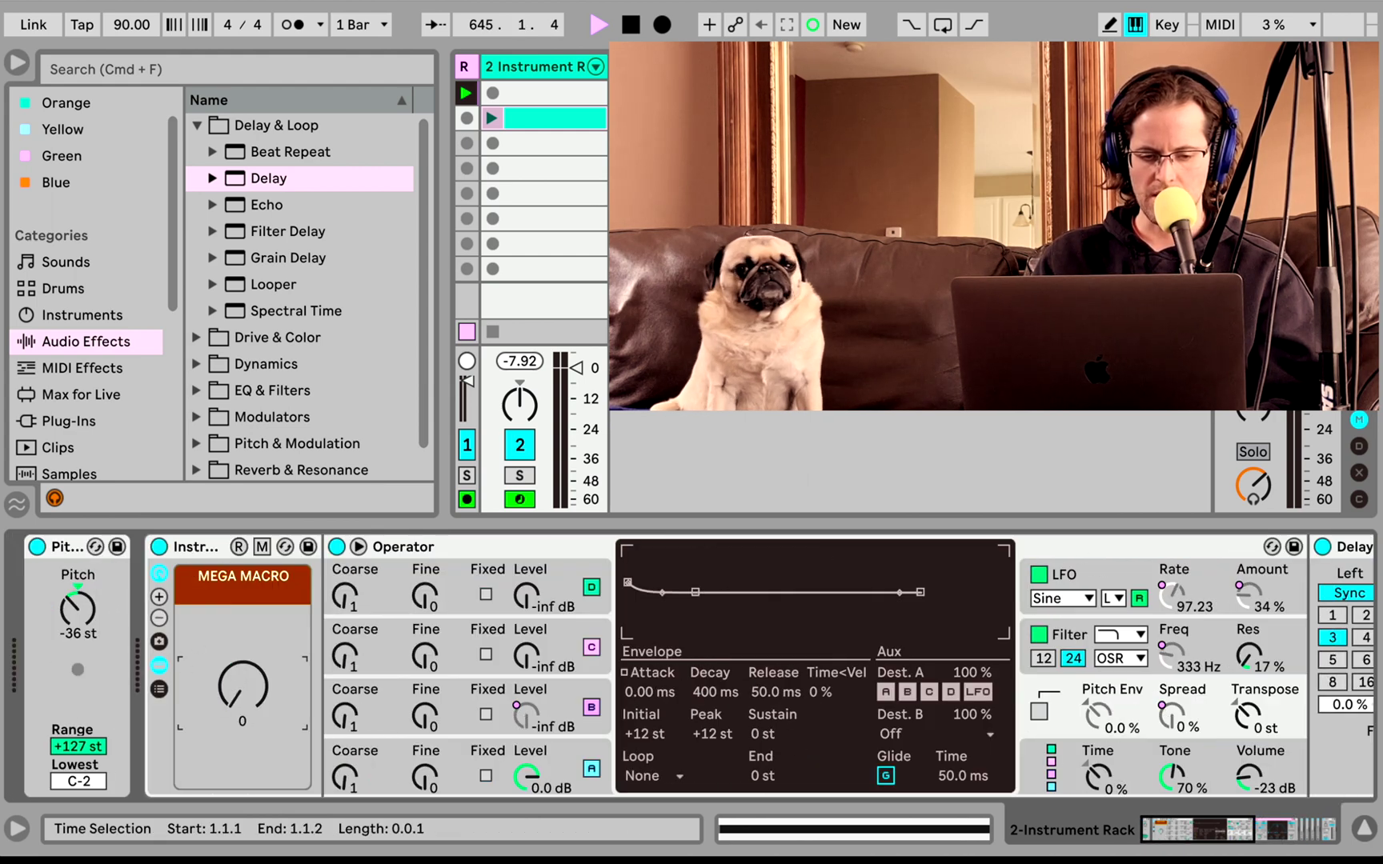
# - Unlink Delay's channels and set the synced times to 2 sixteenths for the left and 3 for the right
pyautogui.hscroll(12, 753, 706)
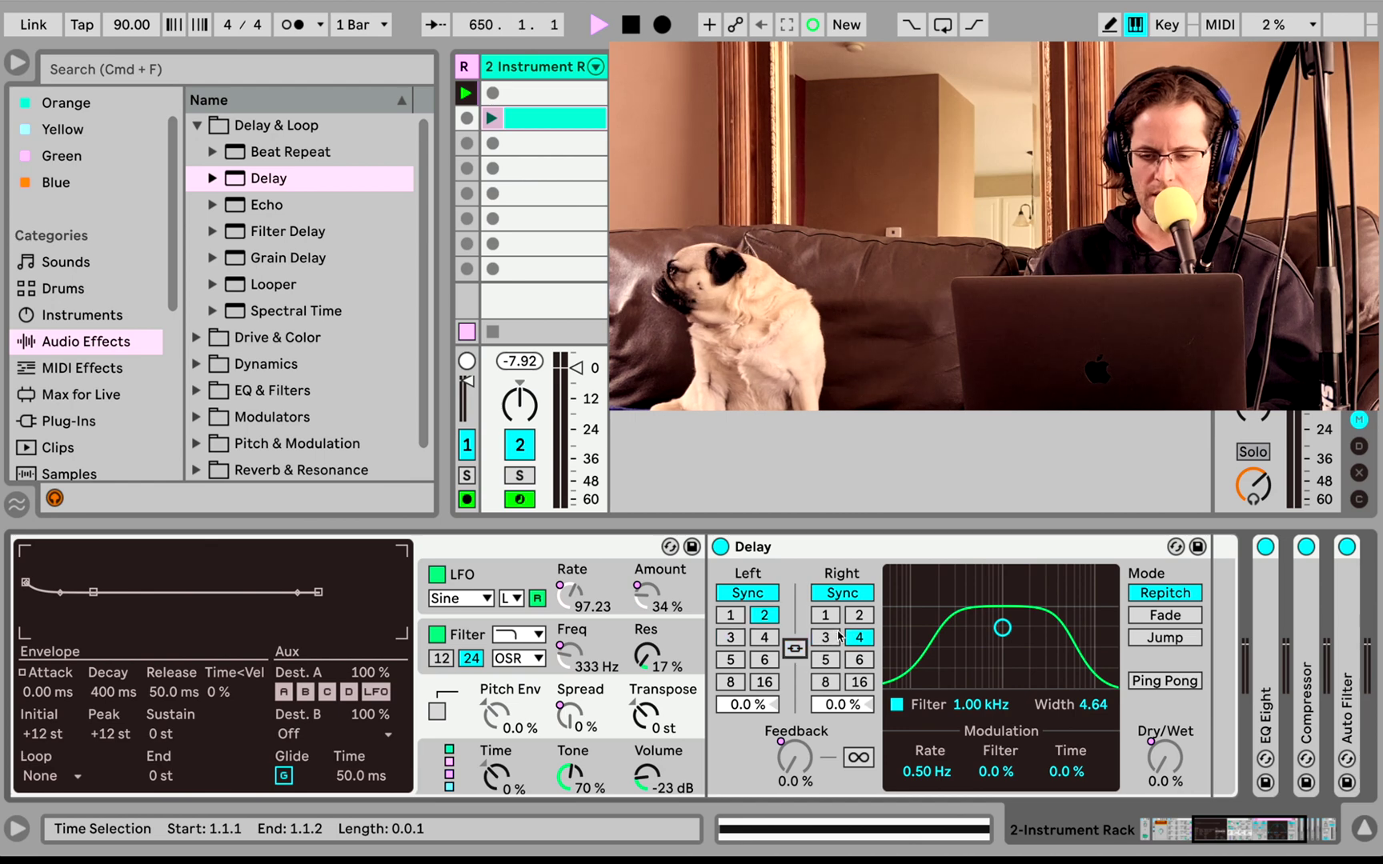
pyautogui.click(837, 638)
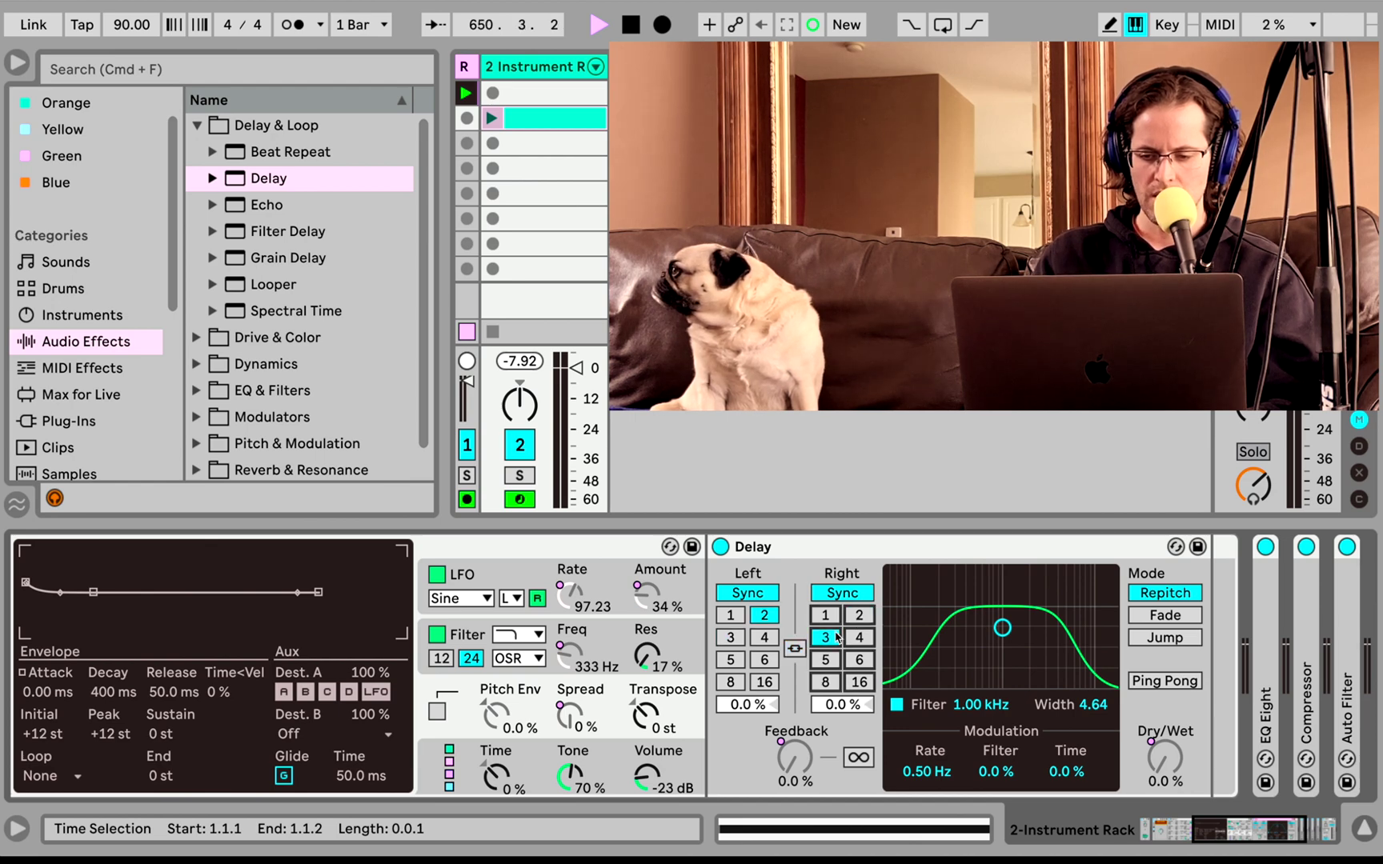
pyautogui.hscroll(-5, 837, 638)
pyautogui.hscroll(6, 836, 638)
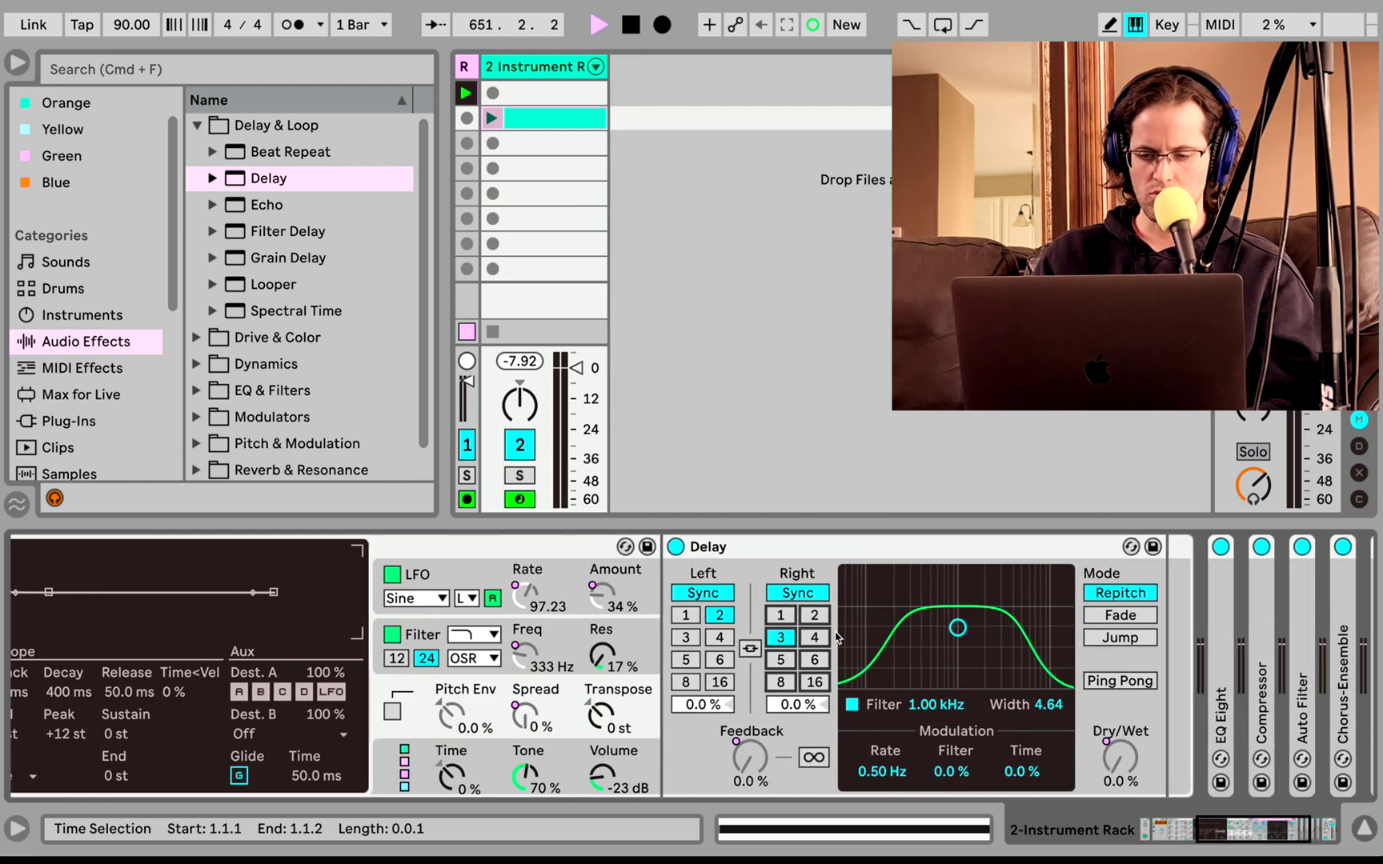
# - Insert the default Reverb from Reverb & Resonance into the Instrument Rack directly after Delay
pyautogui.hscroll(4, 836, 638)
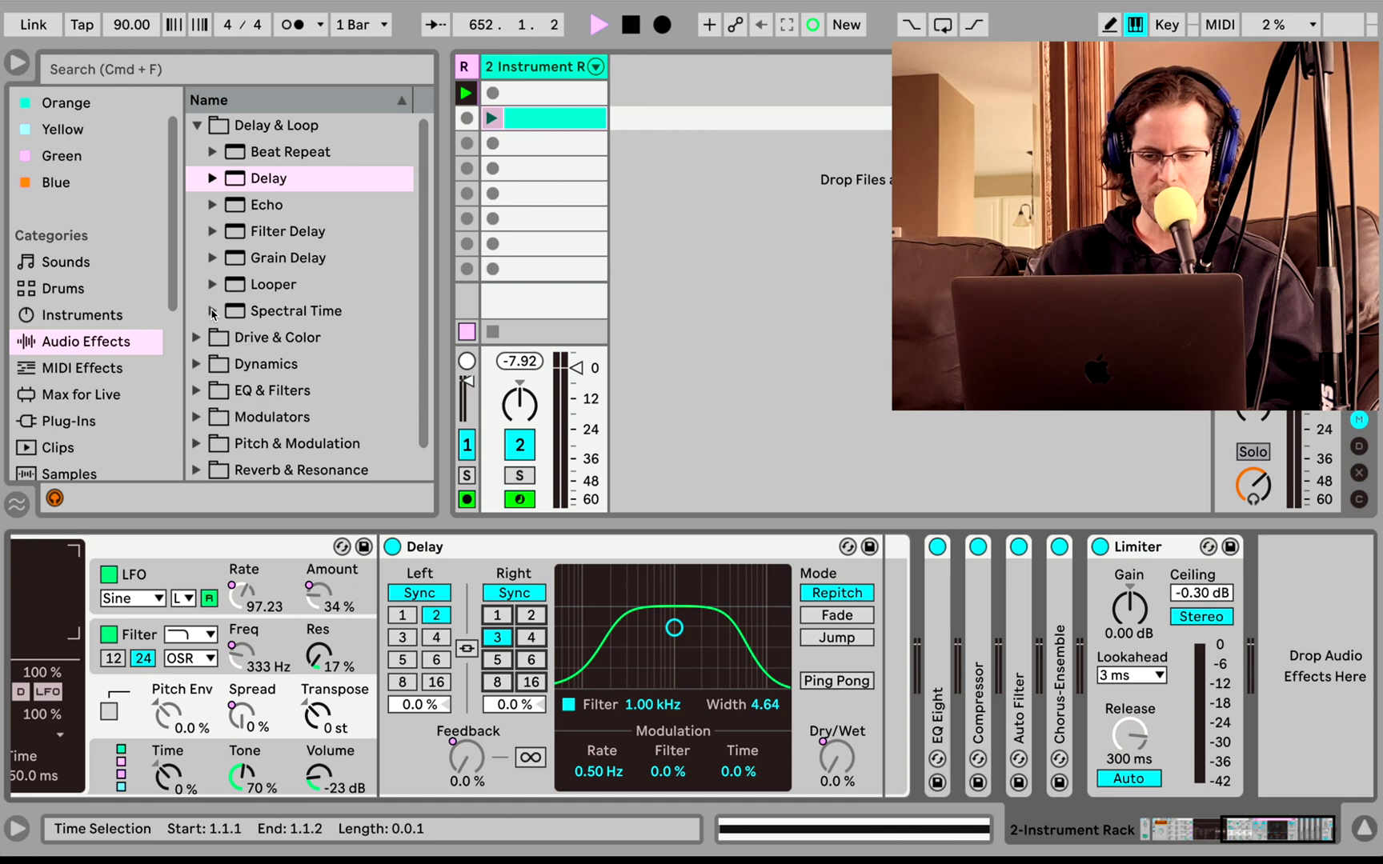
pyautogui.scroll(-1, 212, 313)
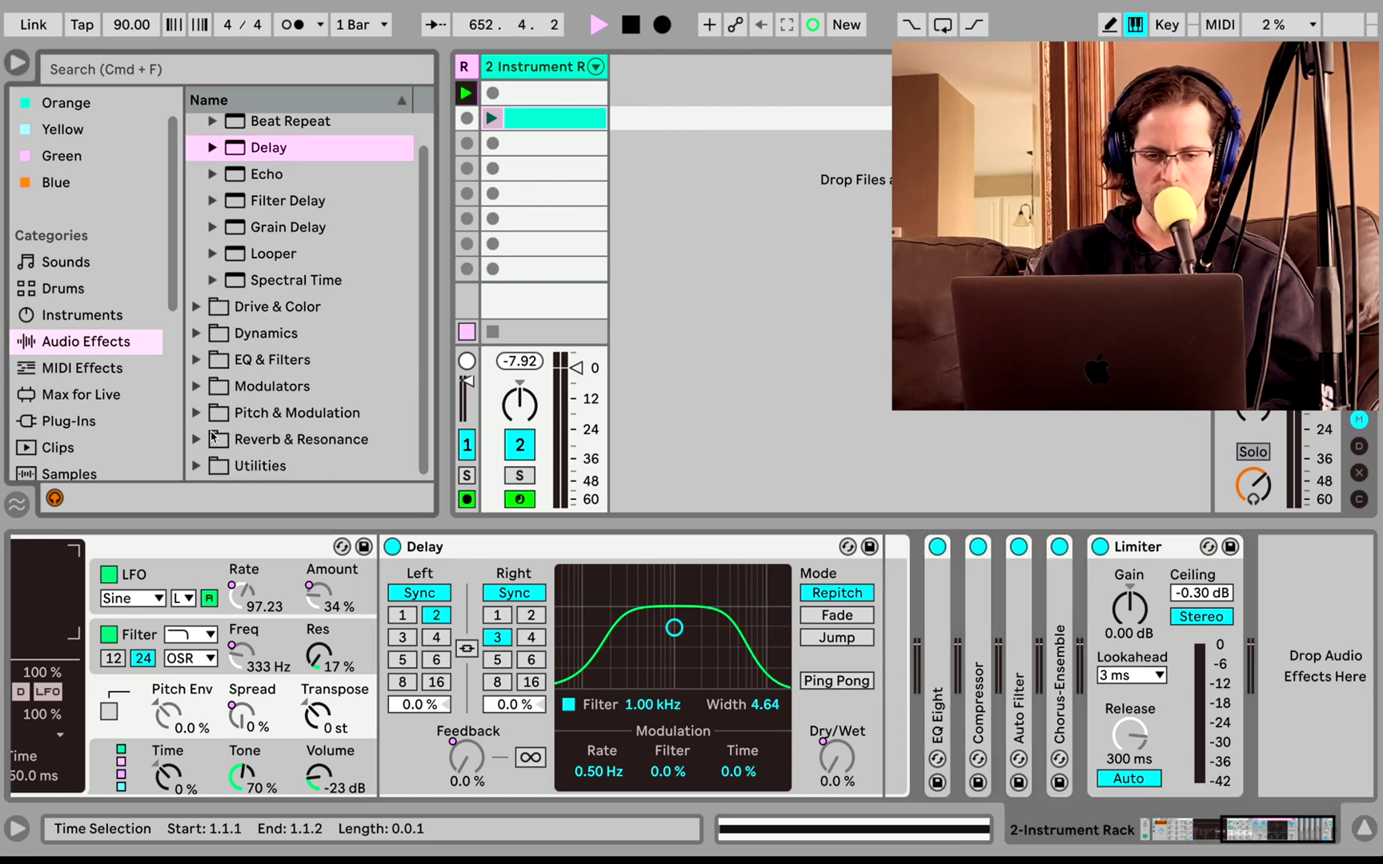
pyautogui.click(213, 439)
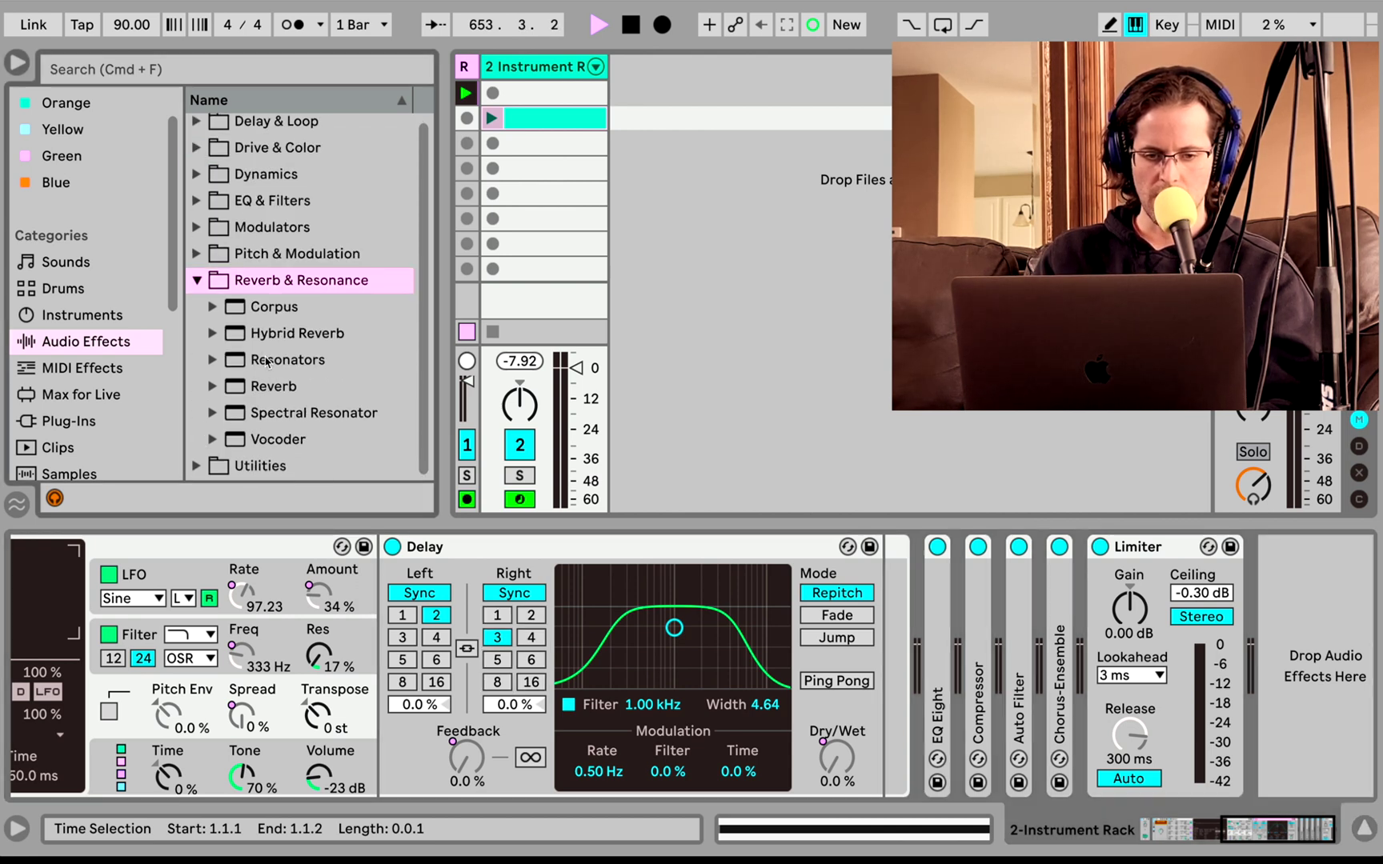
pyautogui.moveTo(269, 387); pyautogui.dragTo(884, 633)
pyautogui.hscroll(4, 624, 629)
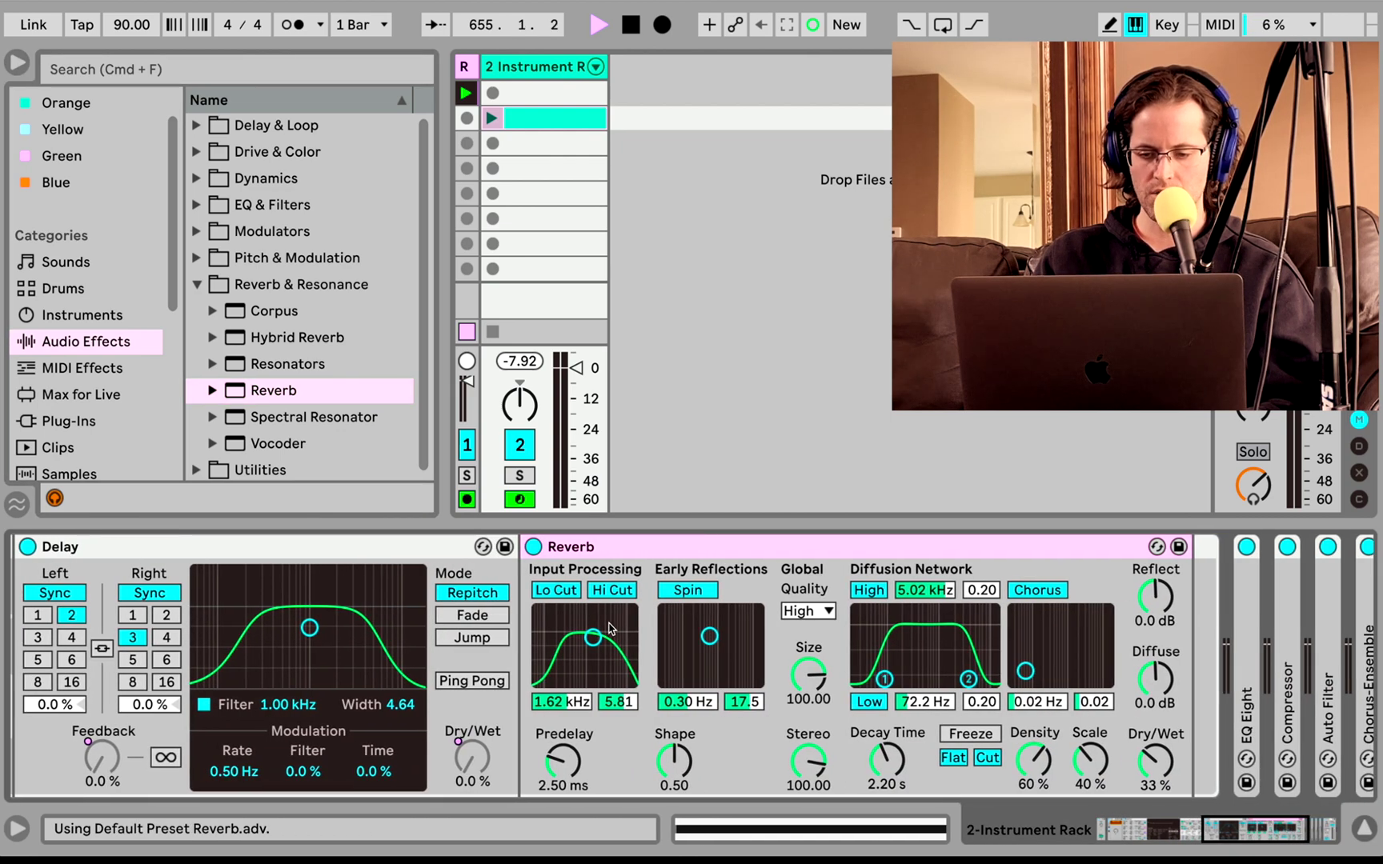
# - Map Reverb's Dry/Wet and Decay Time to MEGA MACRO
pyautogui.rightClick(1153, 771)
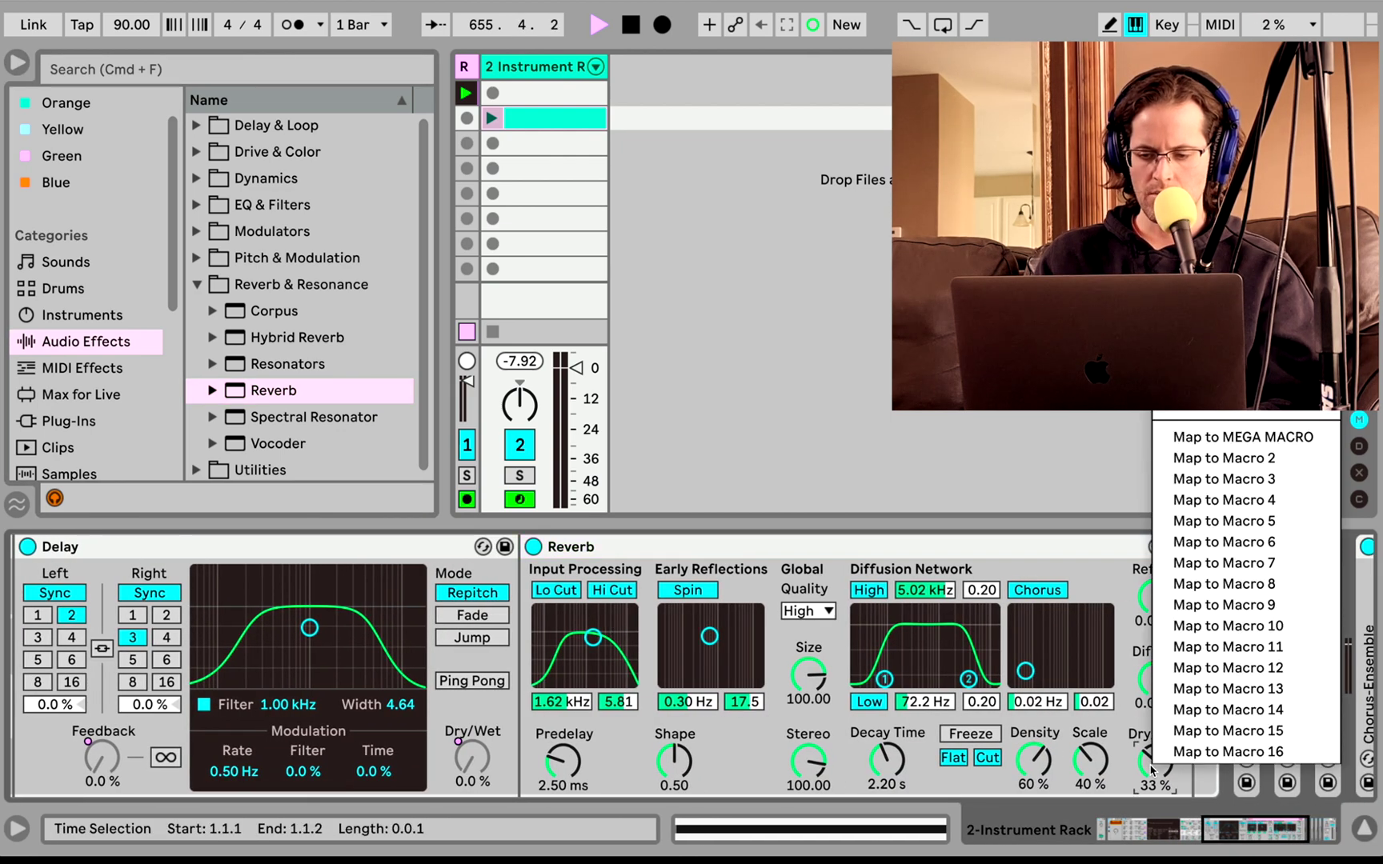
pyautogui.click(1207, 447)
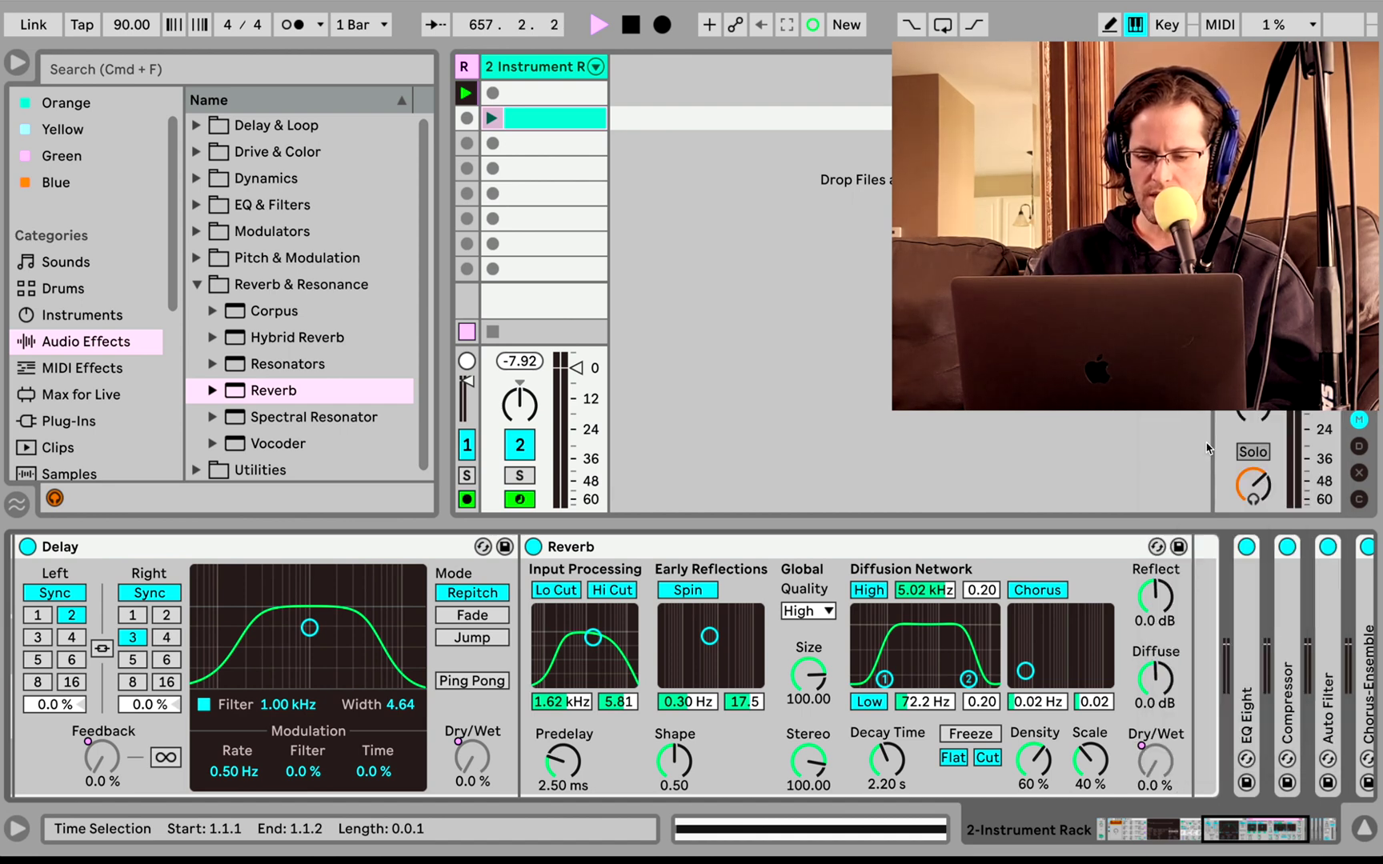
pyautogui.rightClick(889, 757)
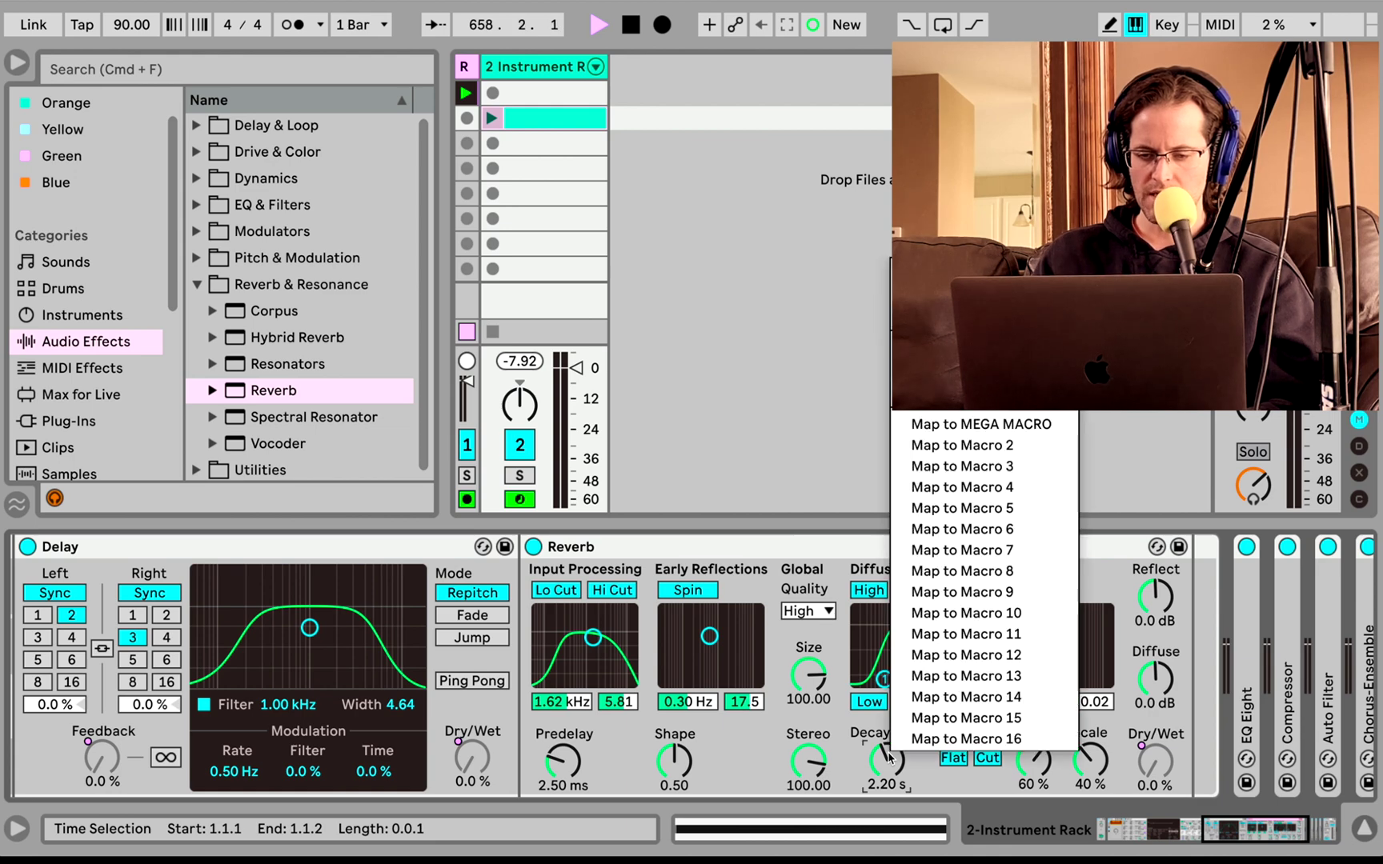
pyautogui.click(963, 425)
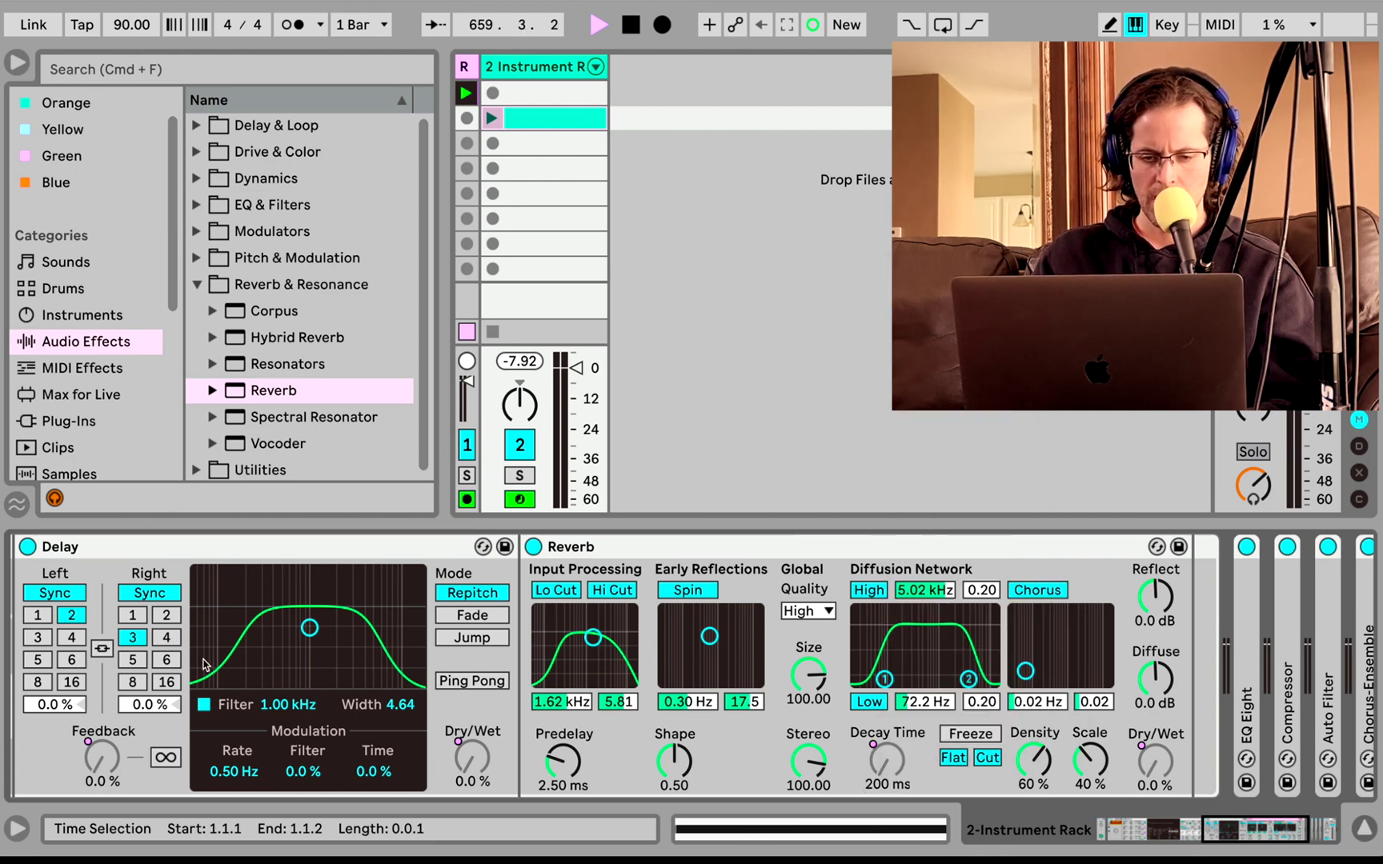
# - Limit the Reverb macro mappings to 446 ms–28.1 s for Decay Time and 18–84% for Dry/Wet
pyautogui.hscroll(-10, 250, 558)
pyautogui.click(261, 546)
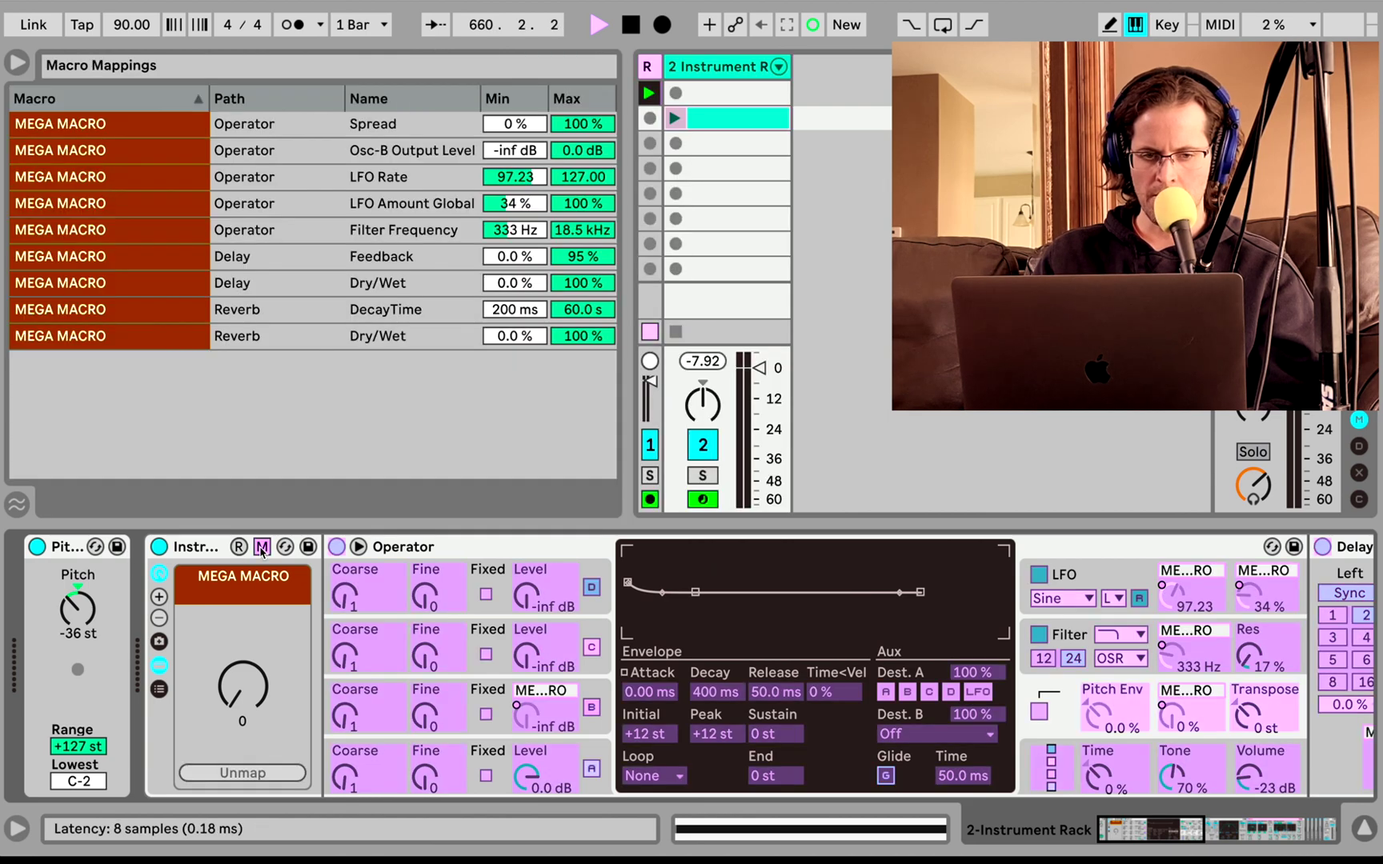
pyautogui.click(192, 309)
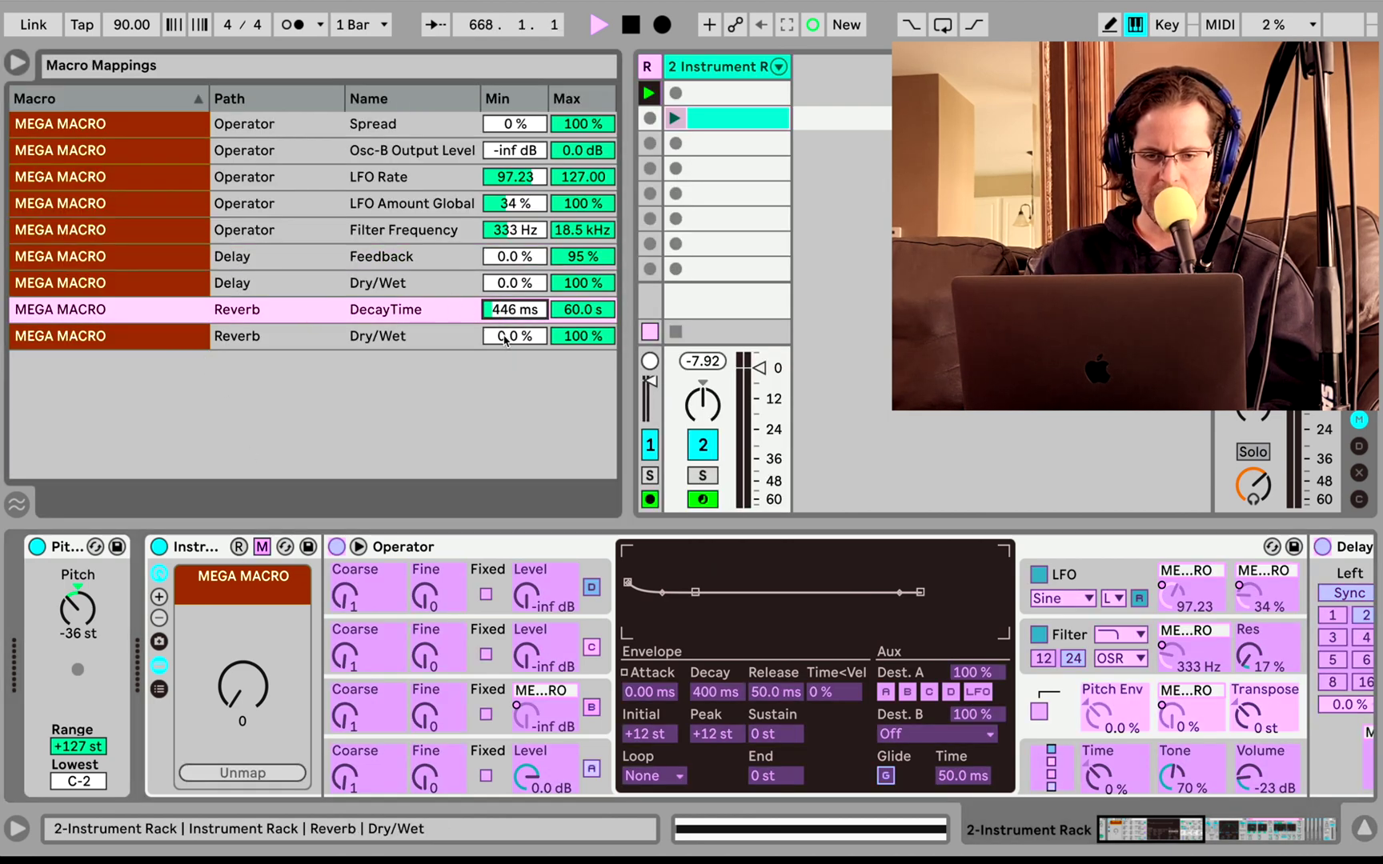
pyautogui.moveTo(504, 337); pyautogui.dragTo(505, 328)
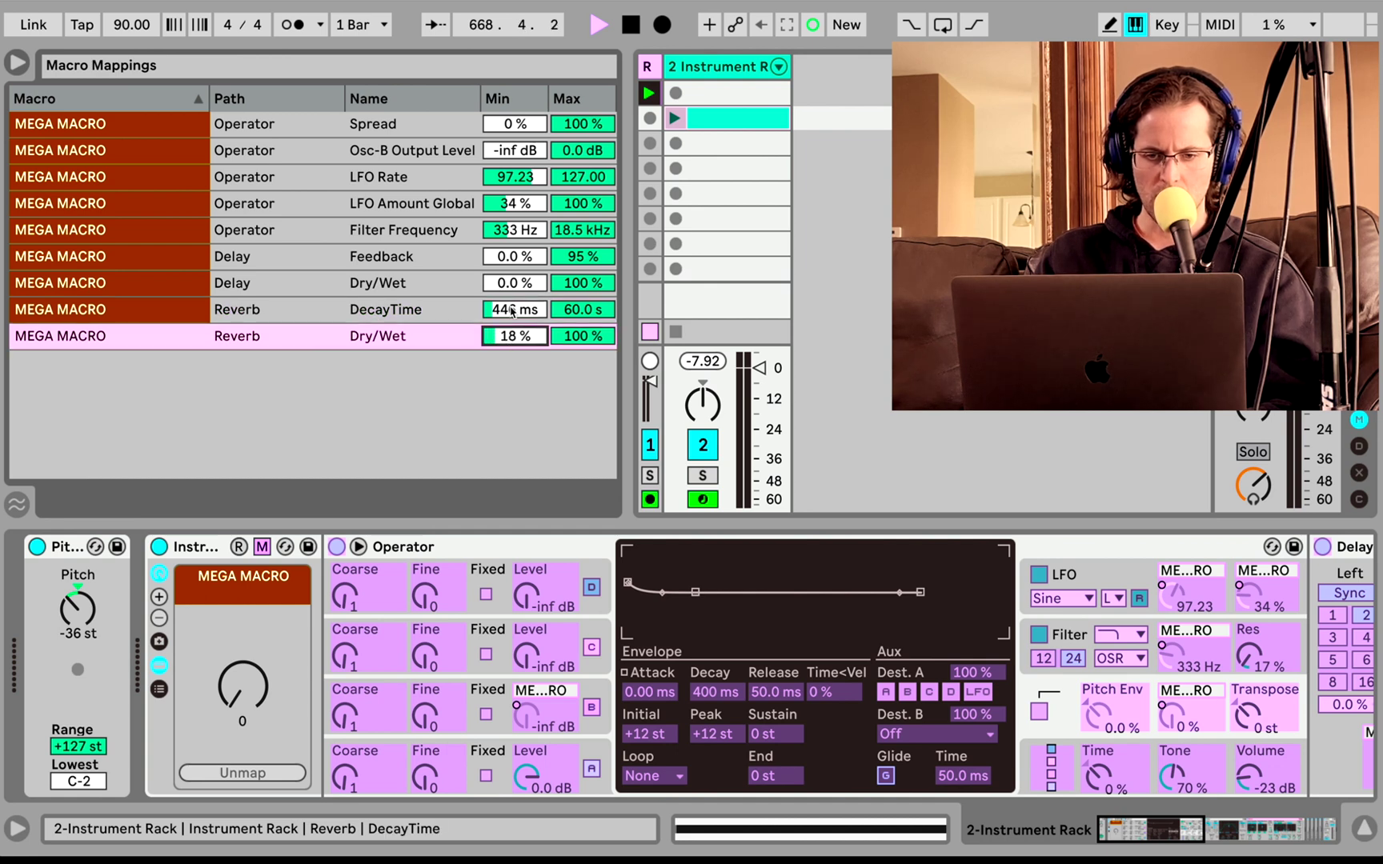
pyautogui.click(578, 311)
pyautogui.moveTo(577, 311); pyautogui.dragTo(580, 342)
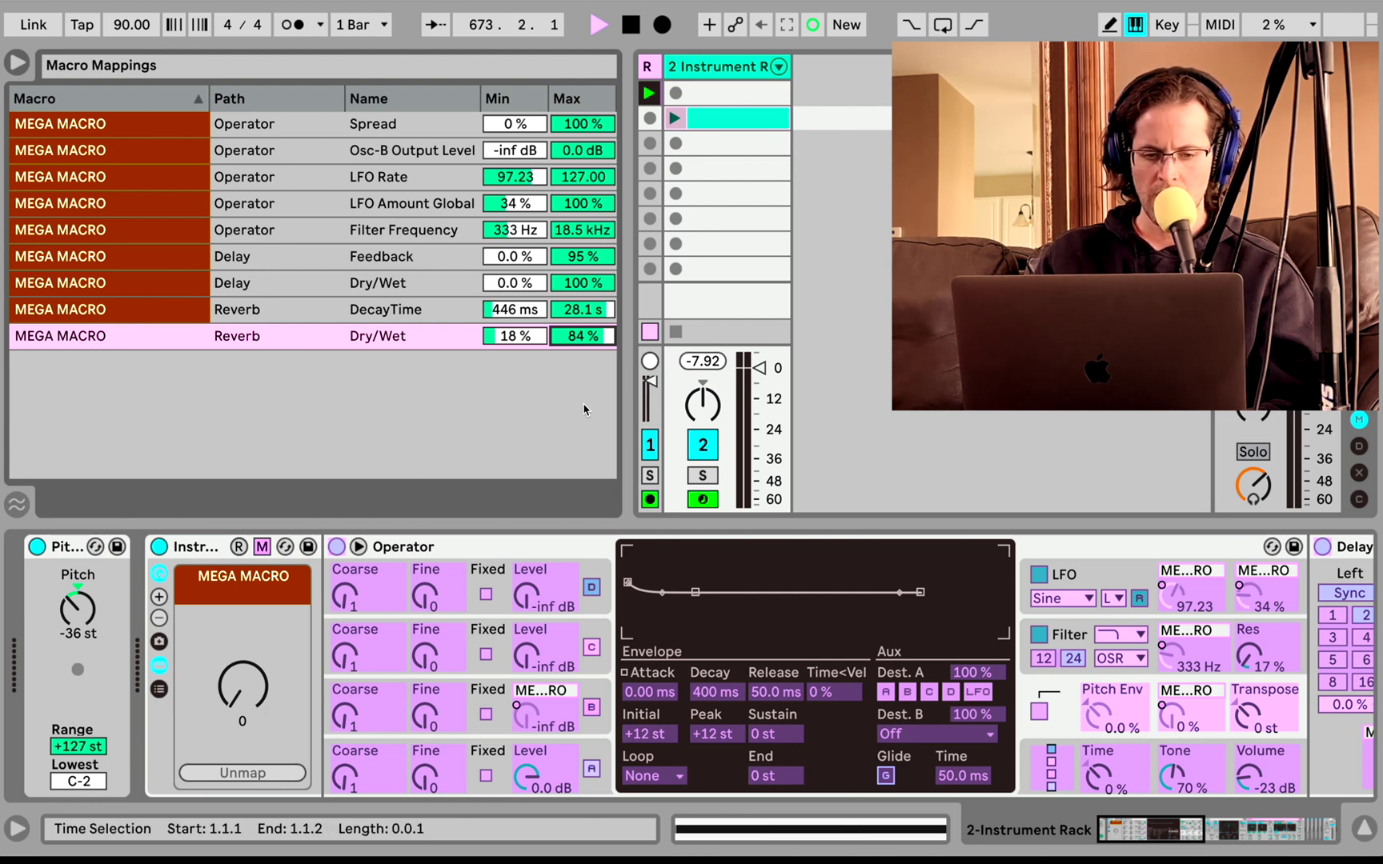
# - Leave macro mapping mode and audition the riser clip with the finished MEGA MACRO mappings
pyautogui.click(264, 549)
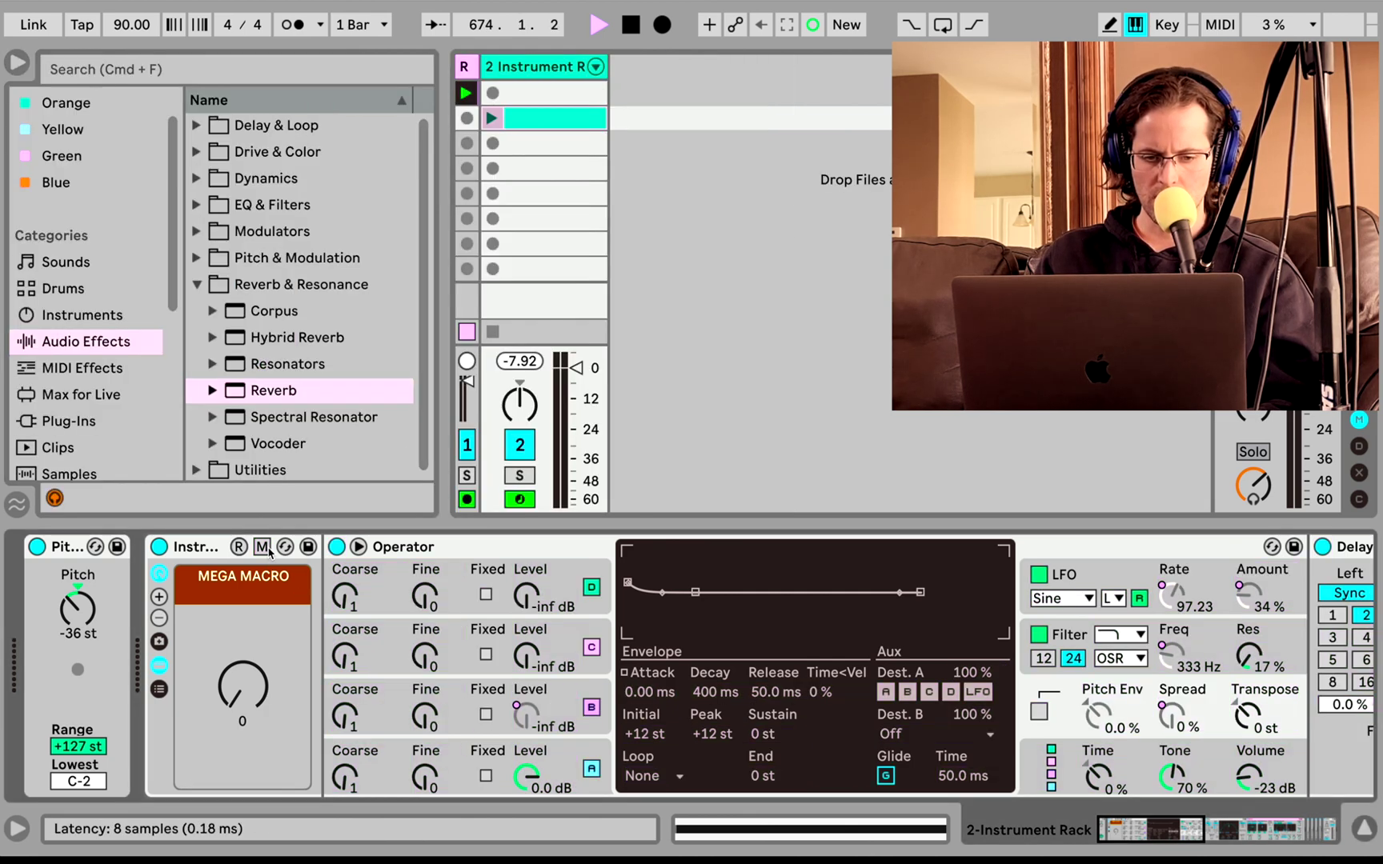
pyautogui.hscroll(5, 550, 614)
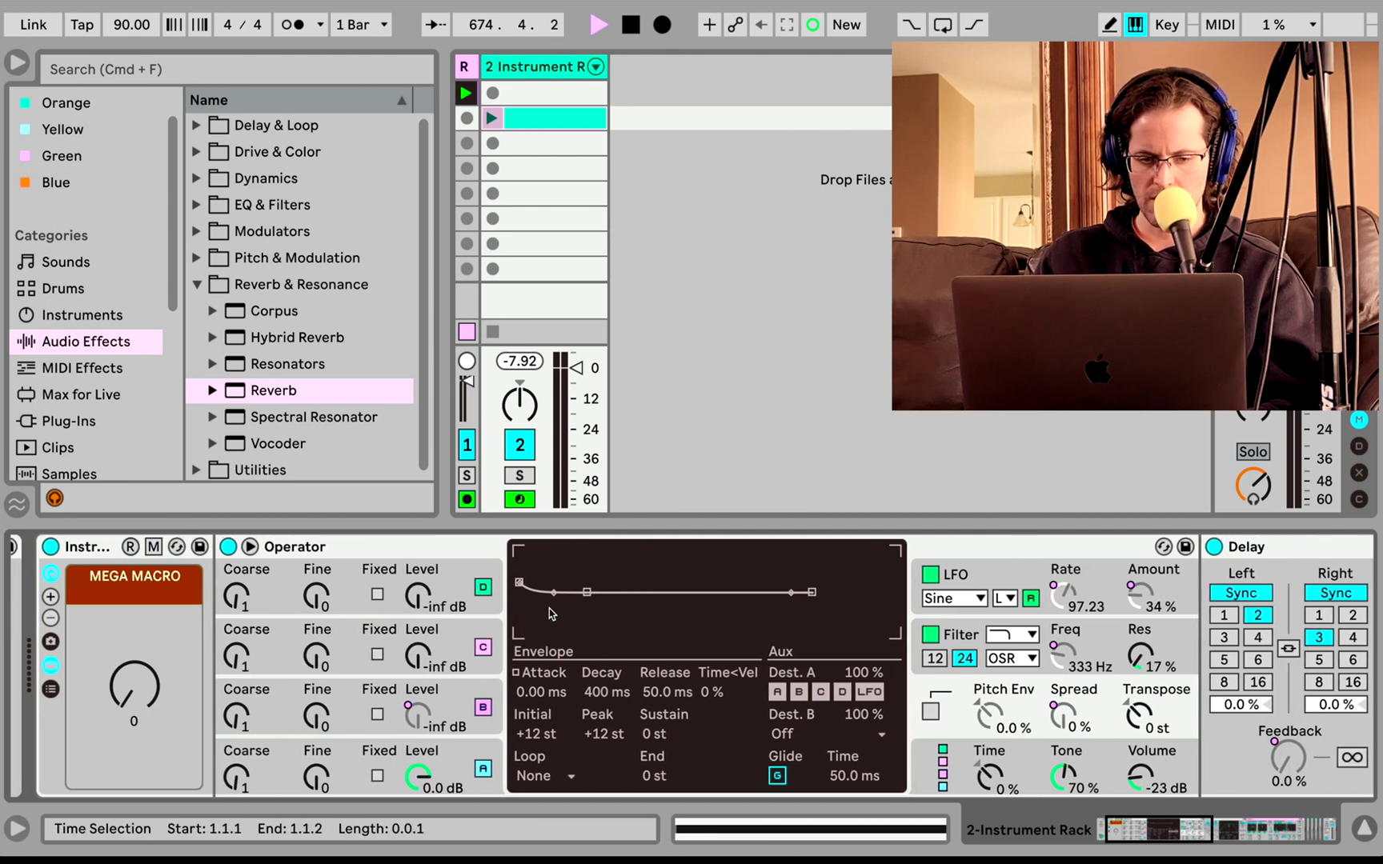
pyautogui.hscroll(-1, 551, 613)
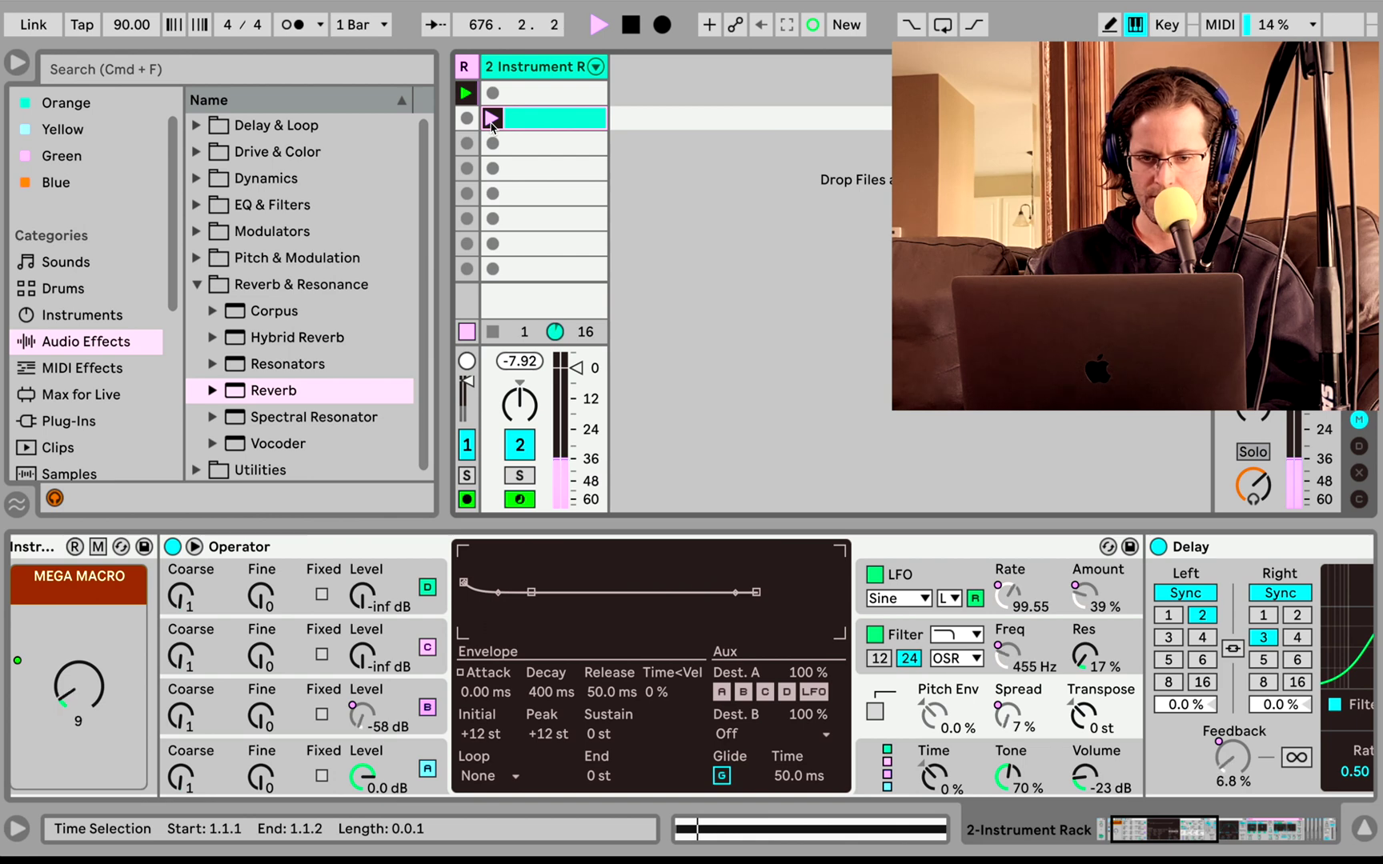
pyautogui.hscroll(-3, 438, 648)
pyautogui.hscroll(-1, 438, 648)
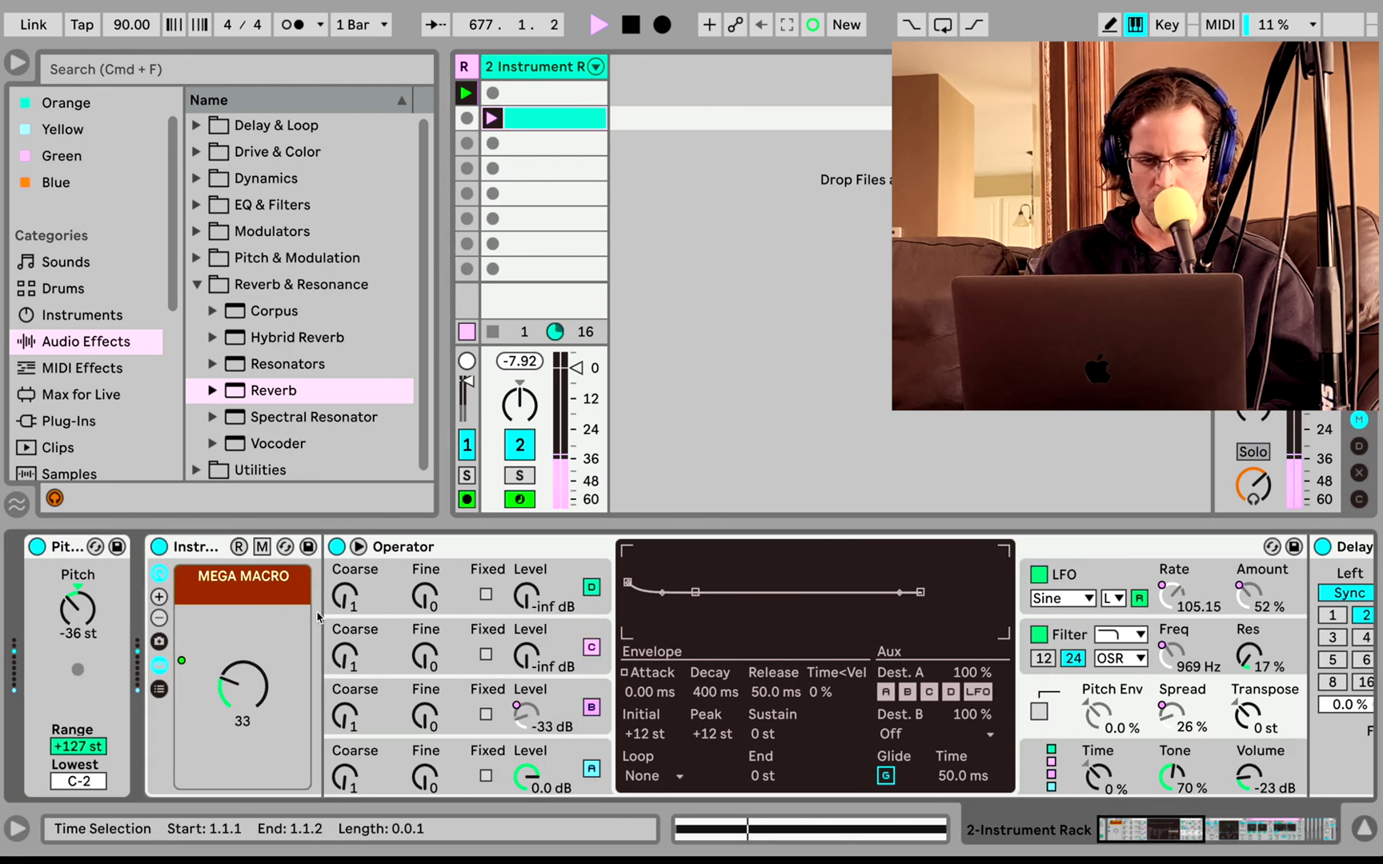
pyautogui.click(493, 333)
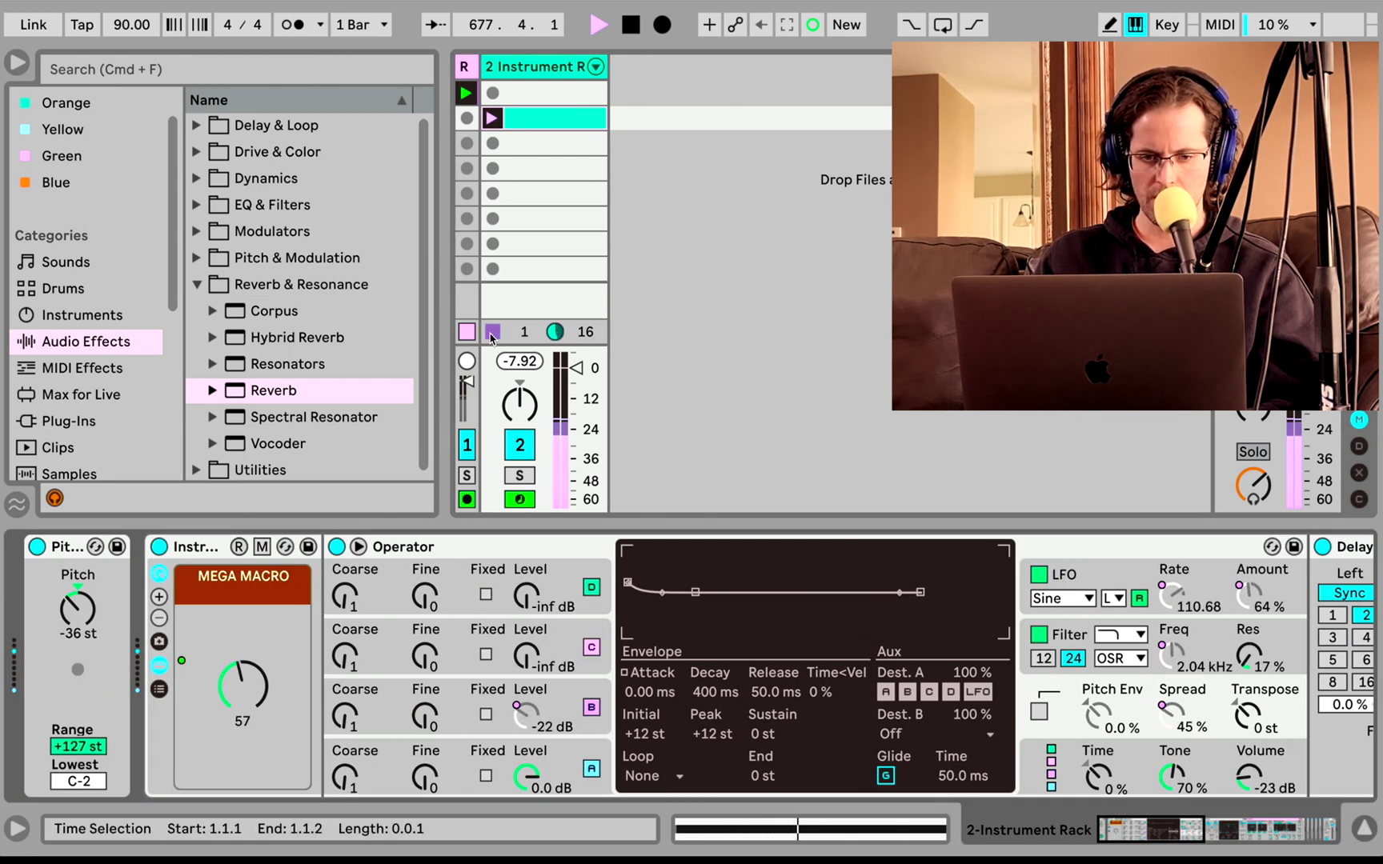
# - Deactivate the Pitch device and audition the clip with its Instrument Rack MEGA MACRO envelope displayed
pyautogui.click(36, 552)
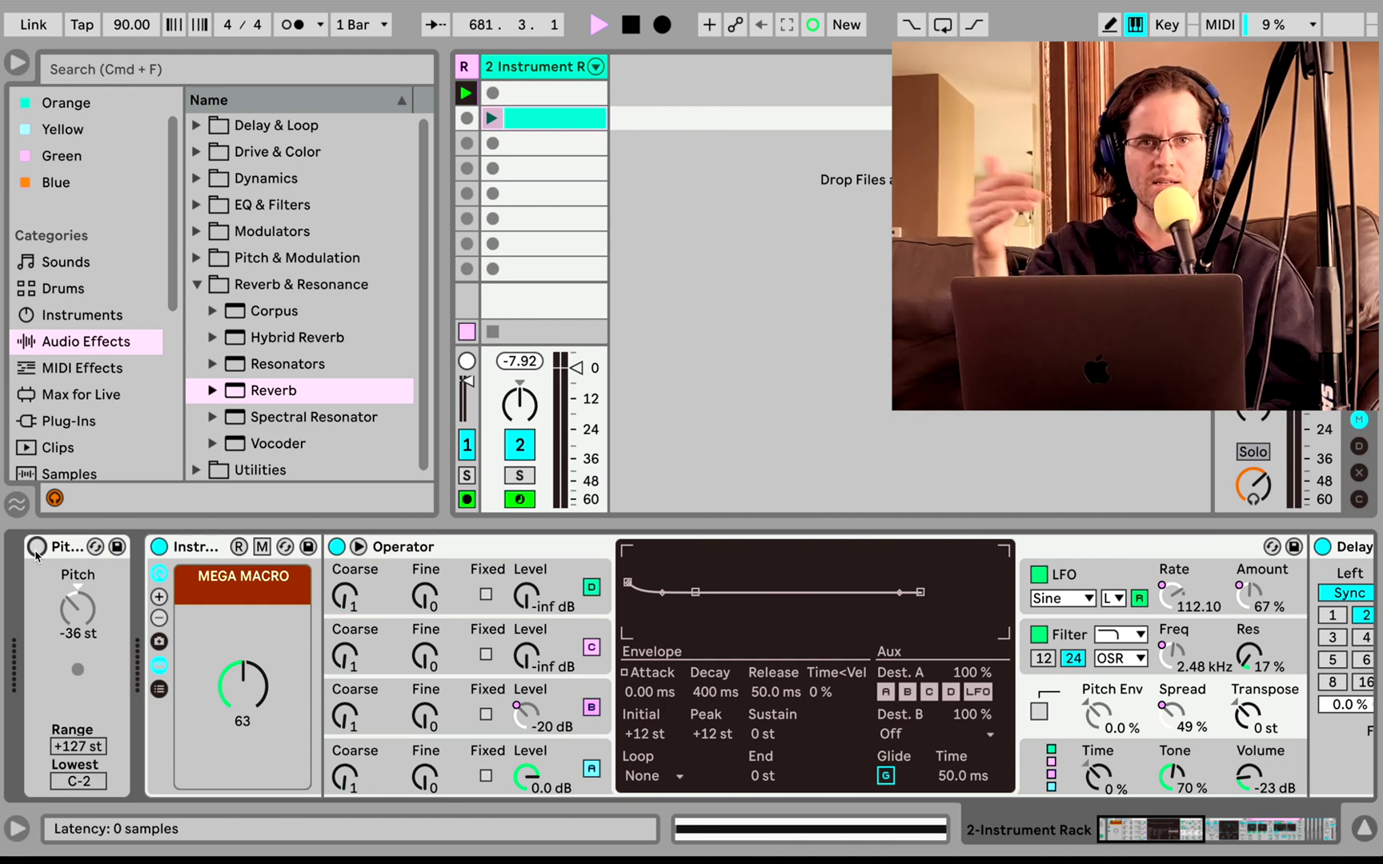
pyautogui.click(574, 121)
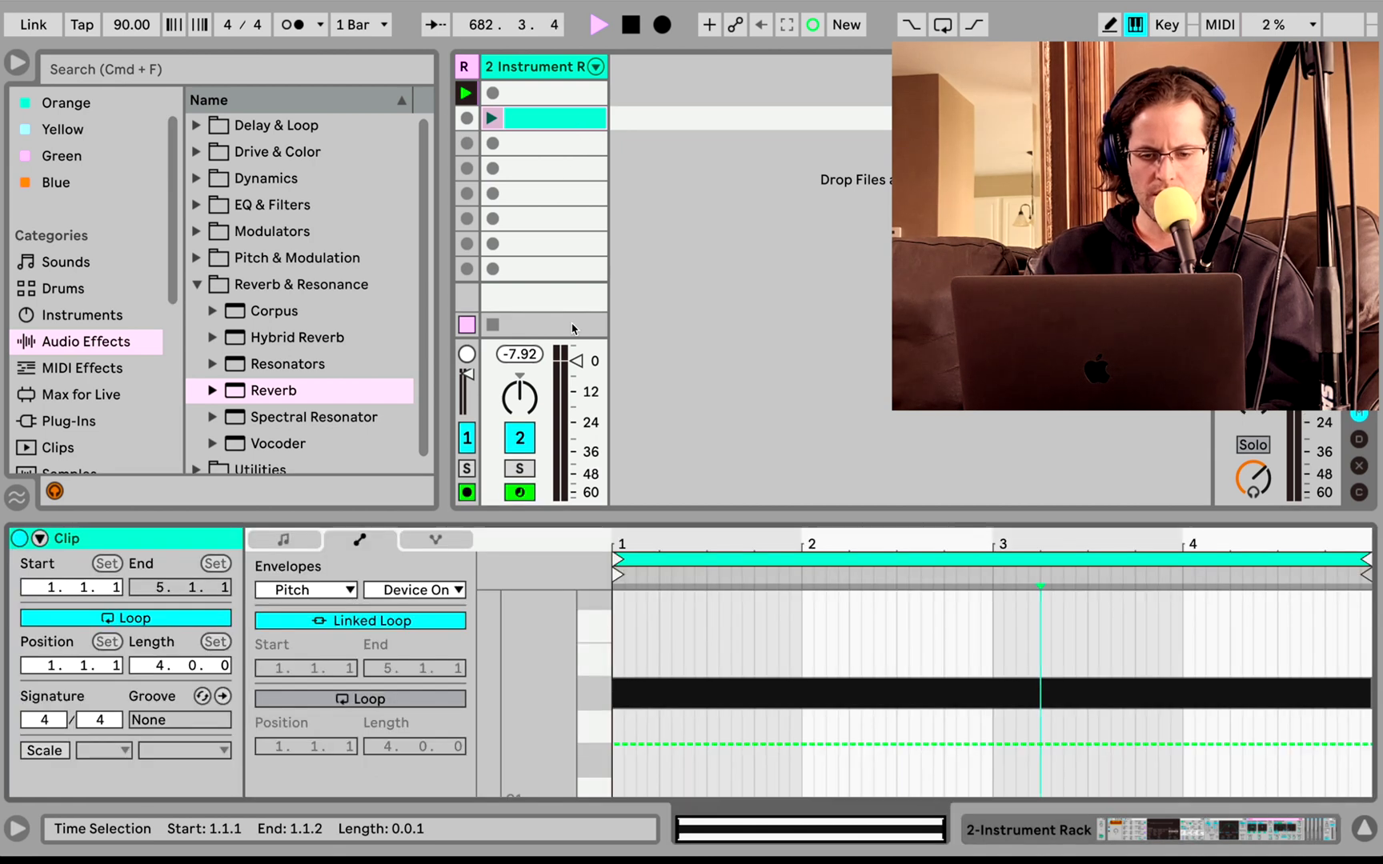
pyautogui.click(336, 593)
pyautogui.click(329, 339)
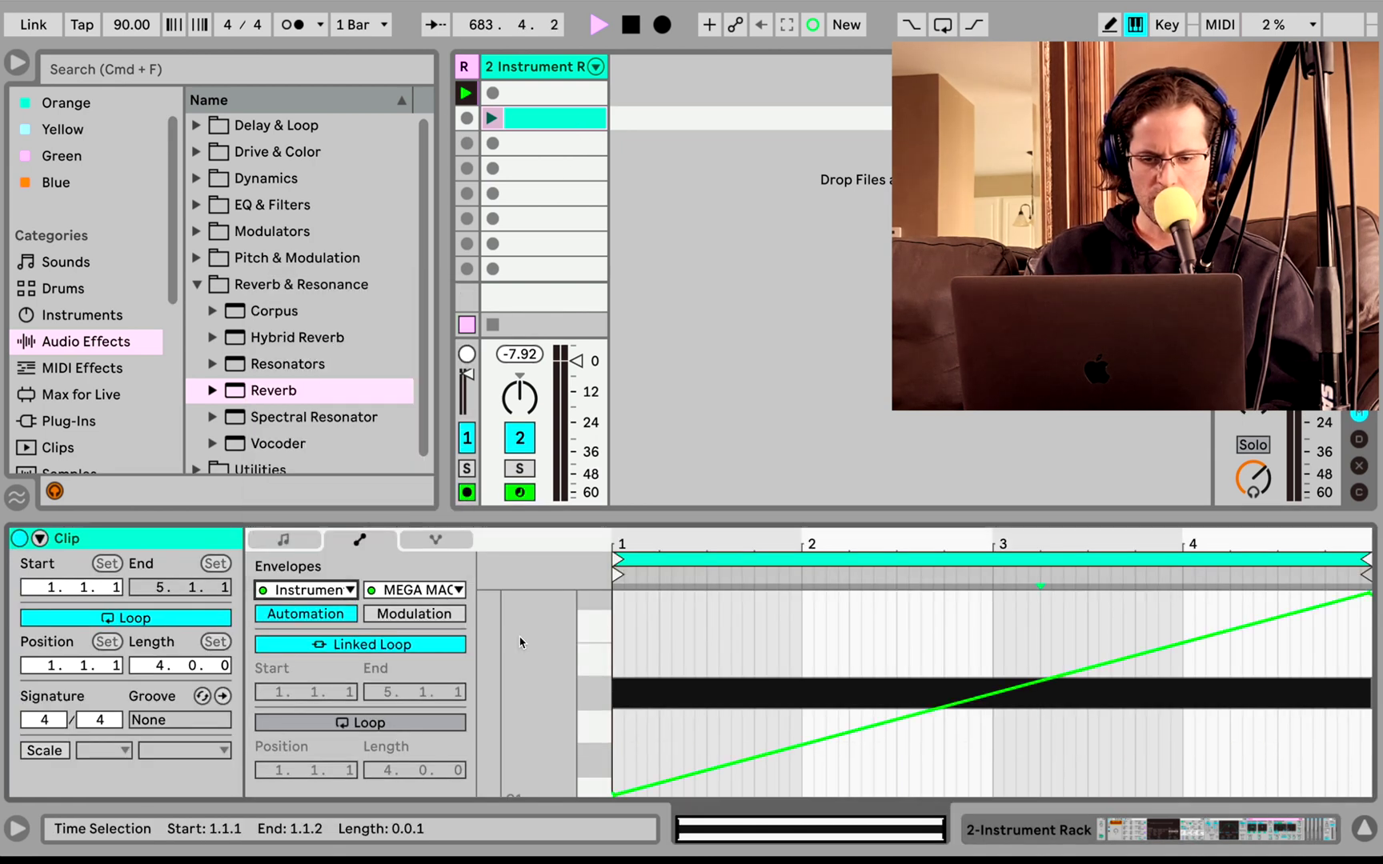
pyautogui.click(492, 121)
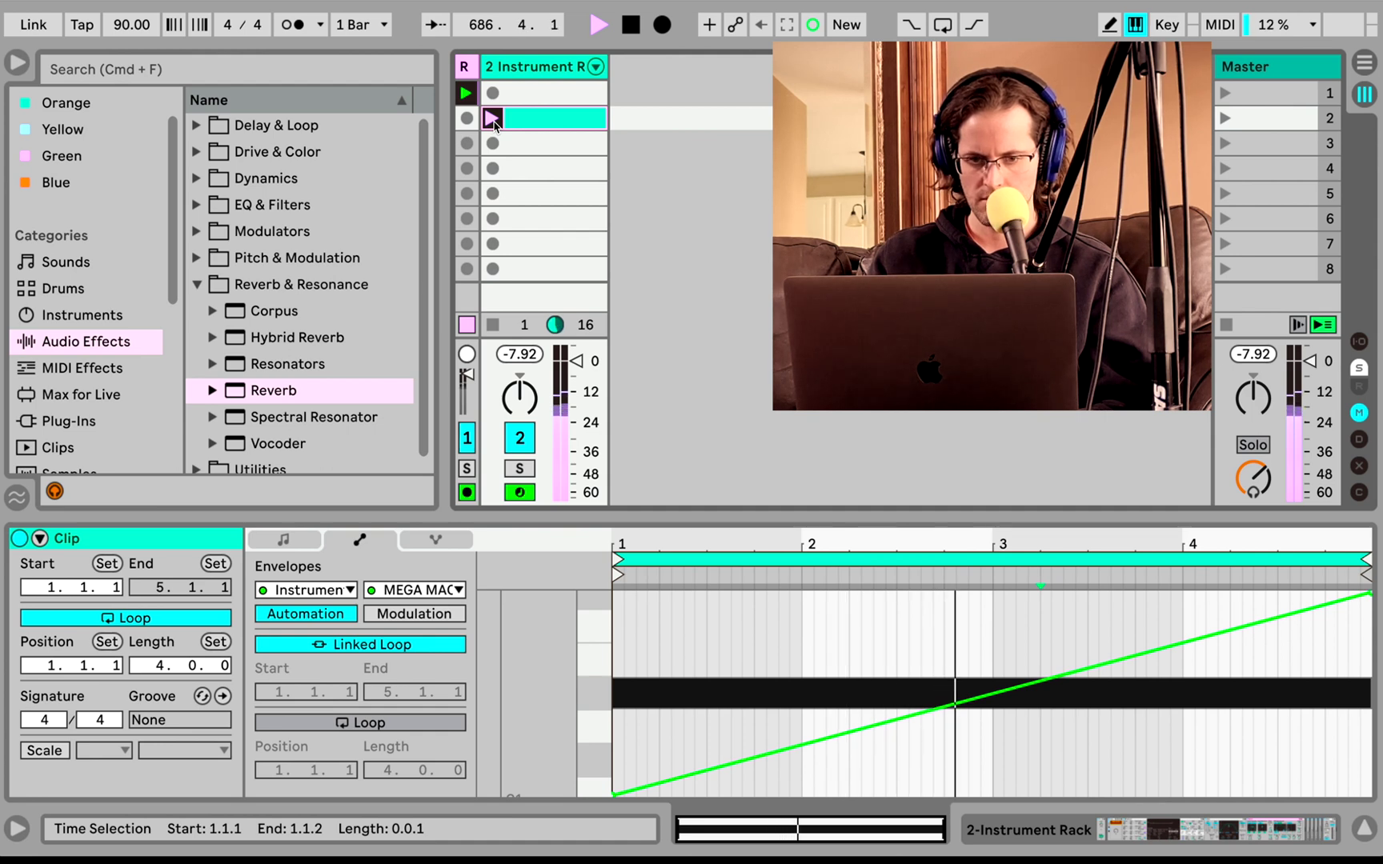
pyautogui.click(494, 325)
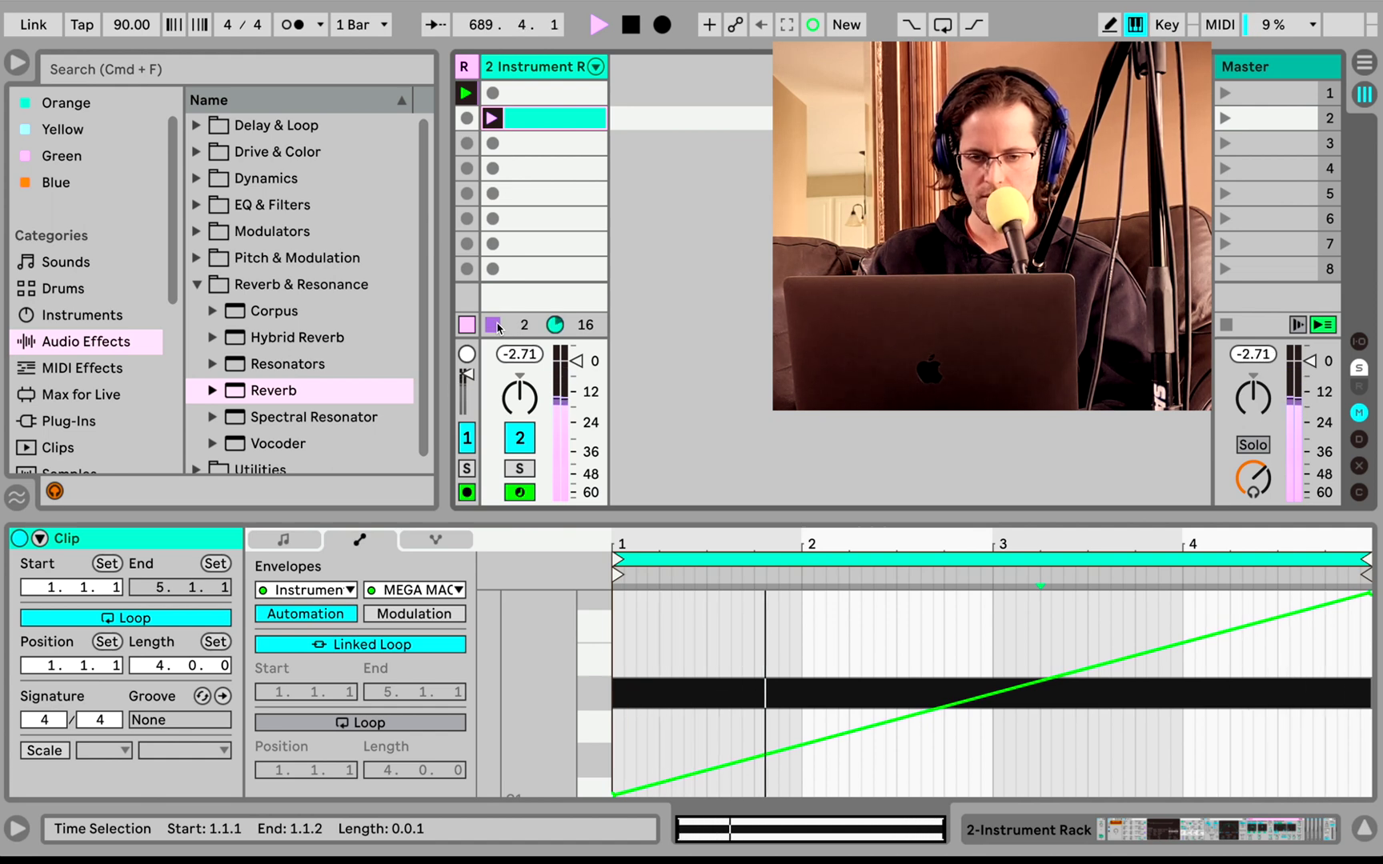
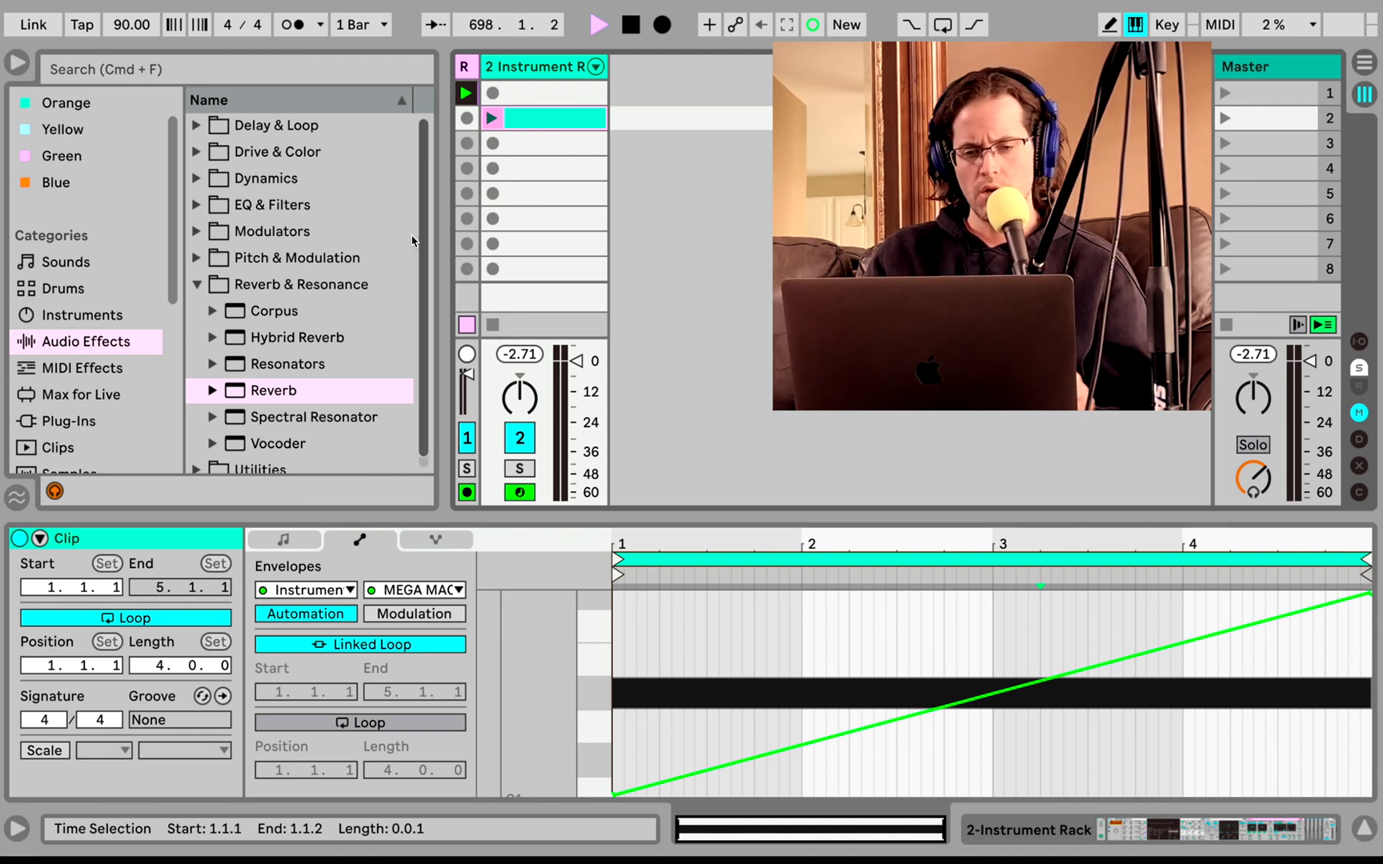
# - Duplicate the clip's contents to make it eight bars long, and delete the repeated D#1 note in the second half
pyautogui.click(293, 547)
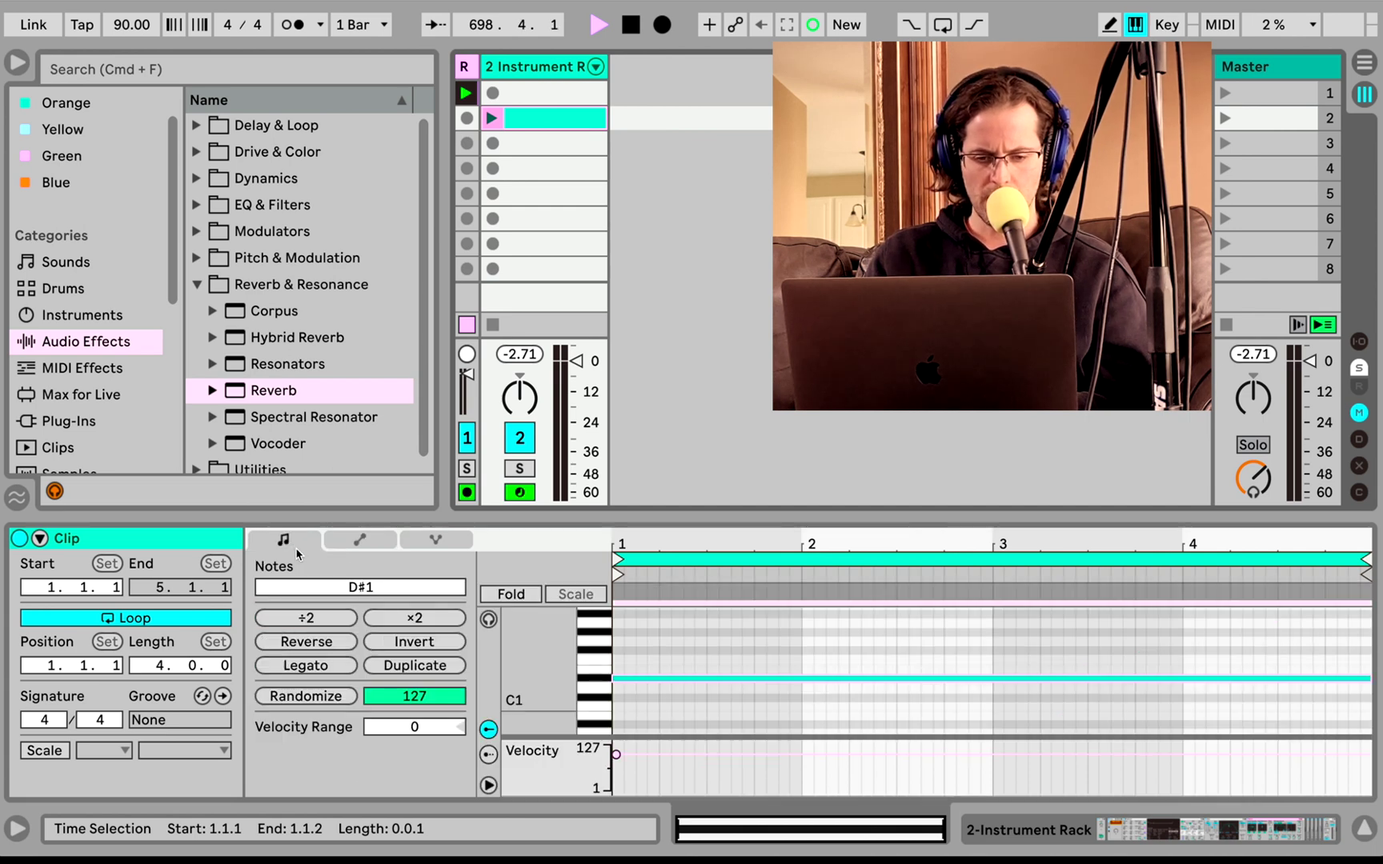
pyautogui.click(398, 669)
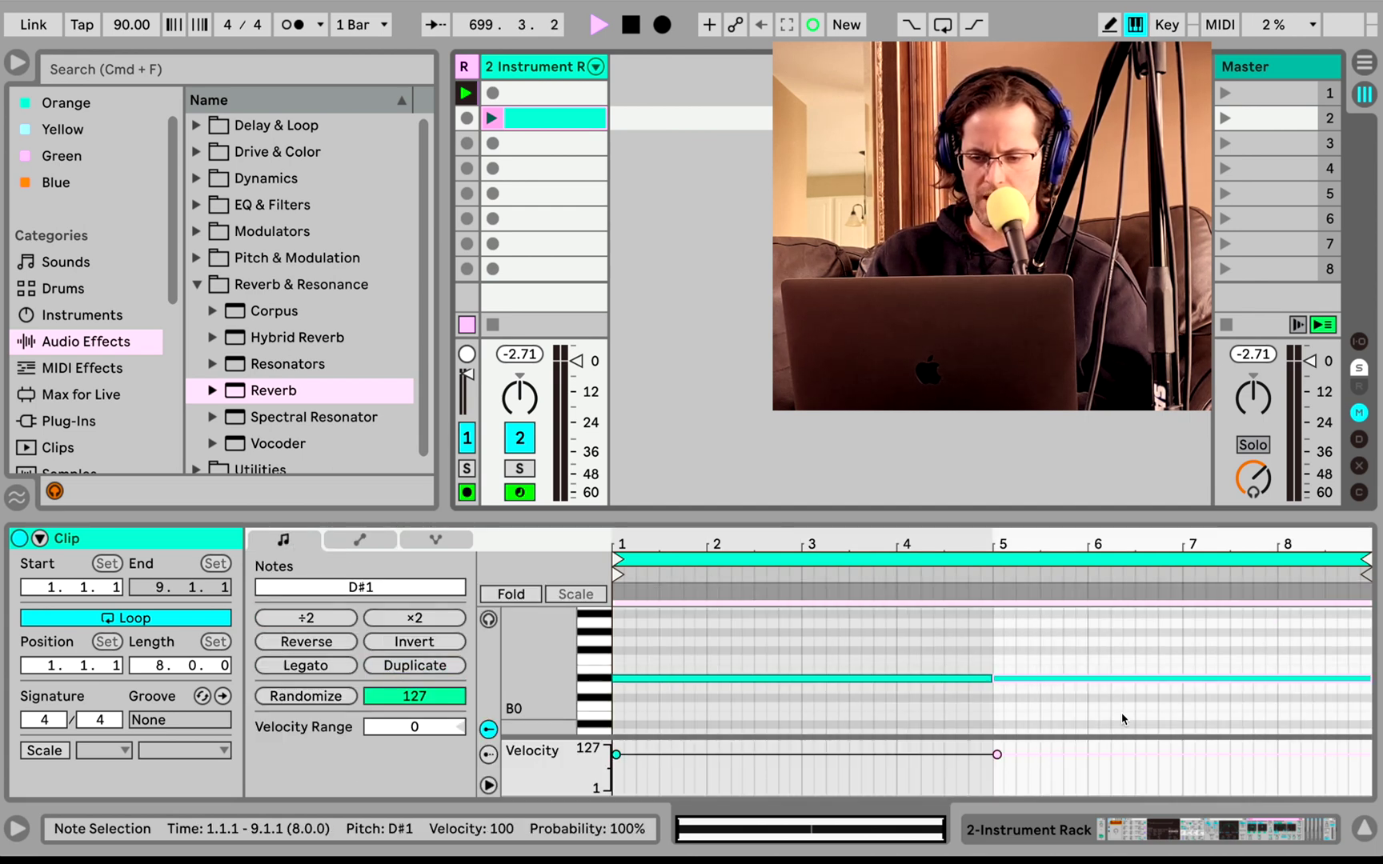
pyautogui.click(1144, 610)
pyautogui.click(1143, 679)
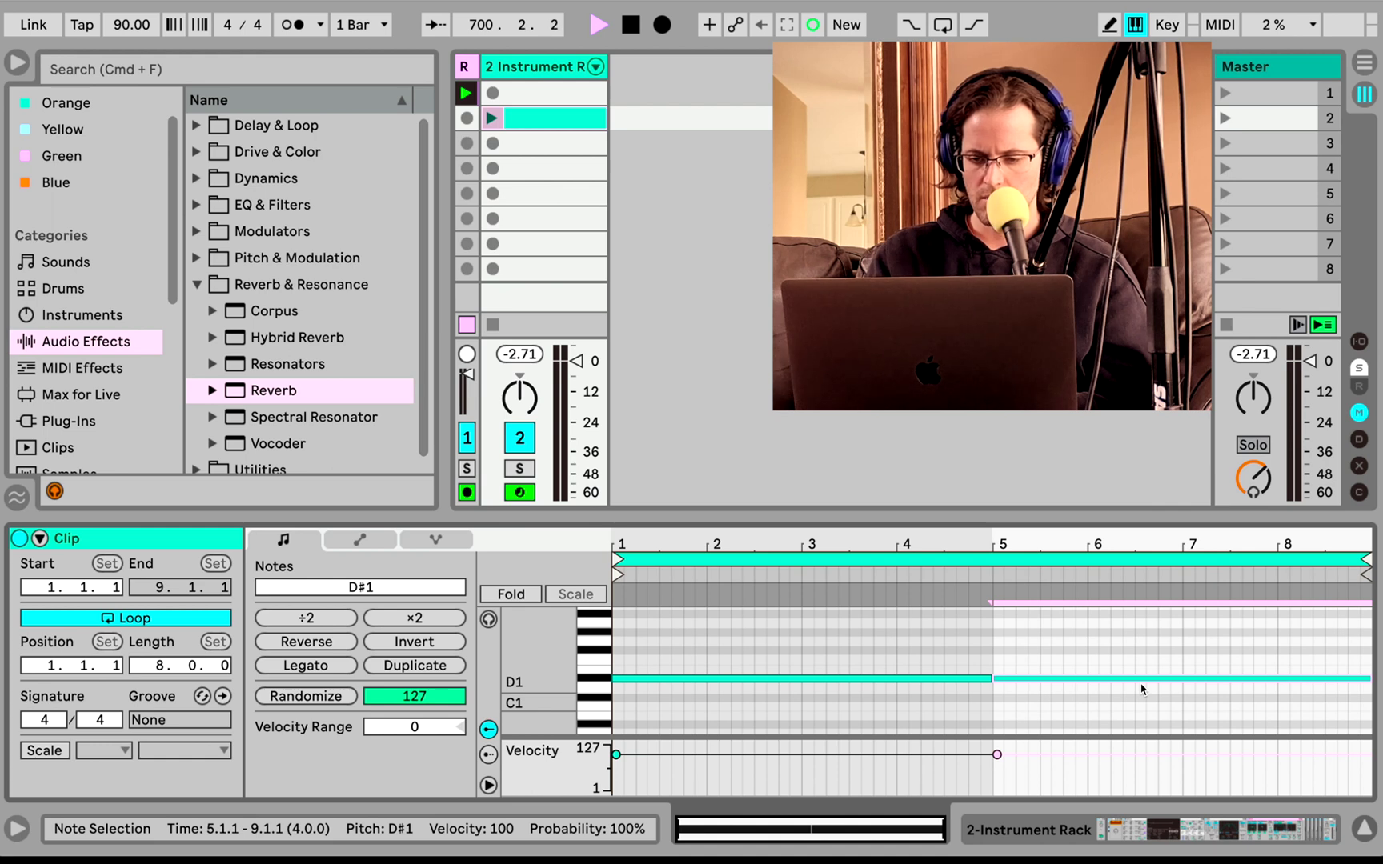
pyautogui.press('Delete')
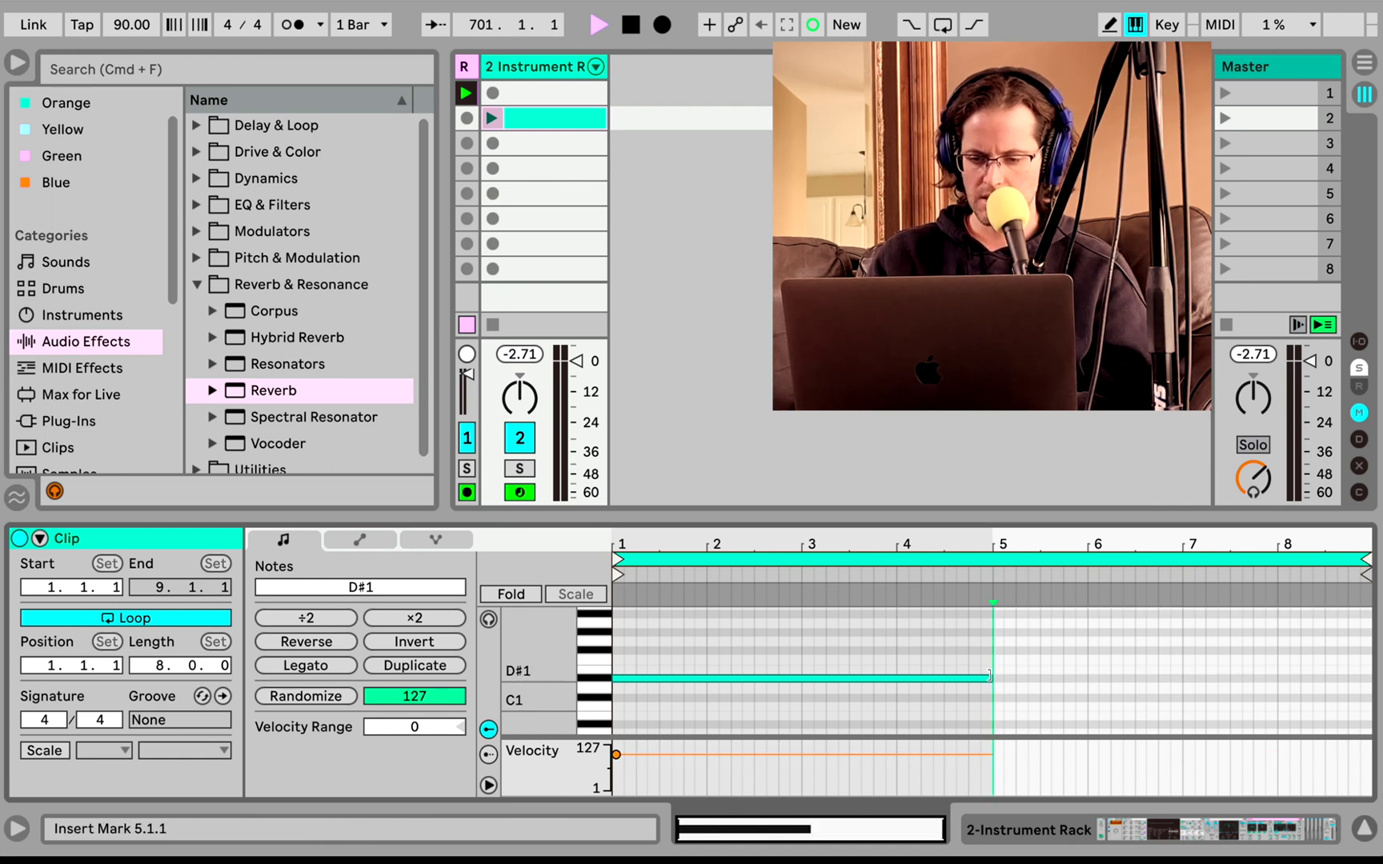
# - Extend the remaining D#1 note's end to 6.1.2
pyautogui.moveTo(991, 679); pyautogui.dragTo(1093, 679)
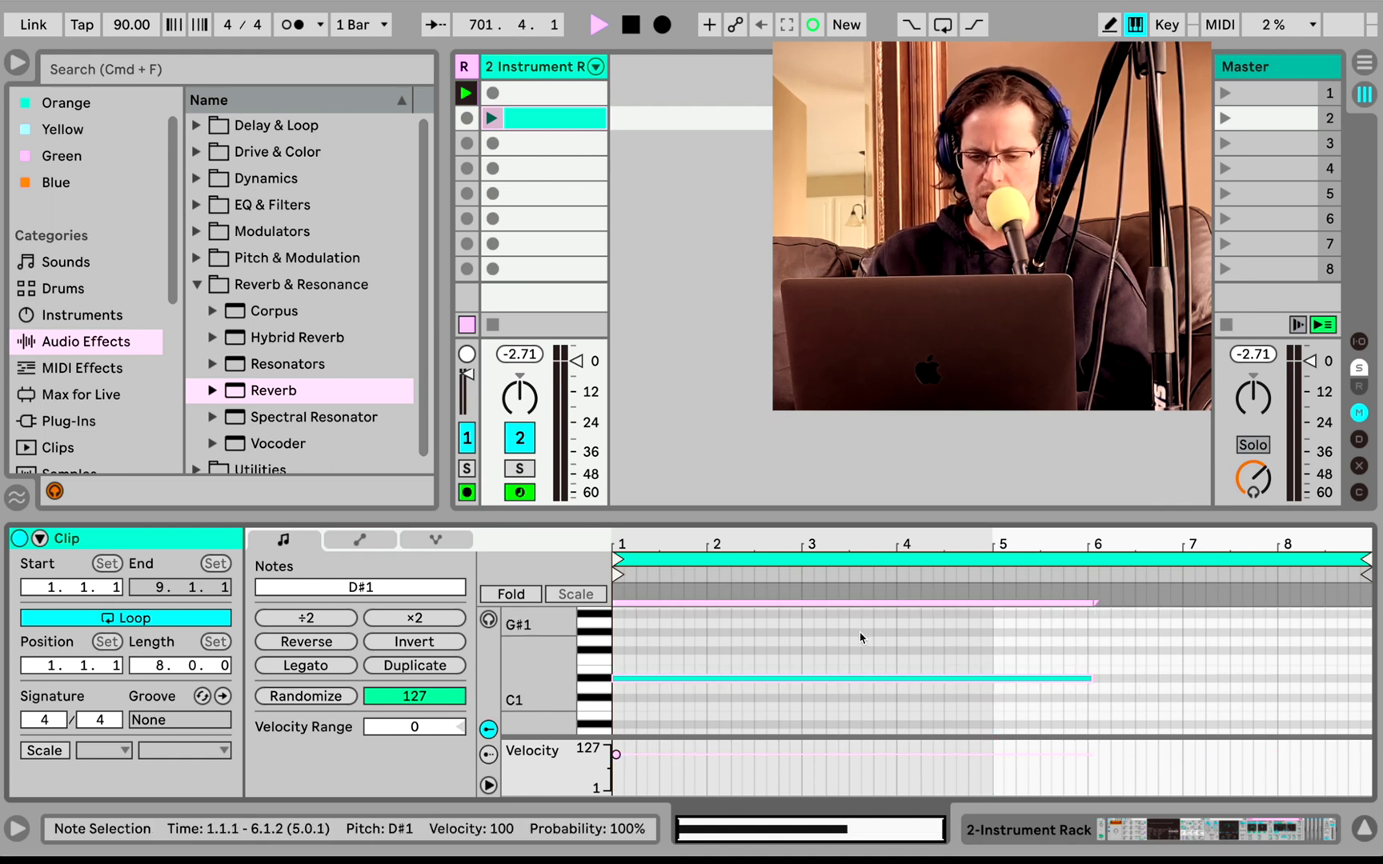
pyautogui.moveTo(521, 680); pyautogui.dragTo(599, 682)
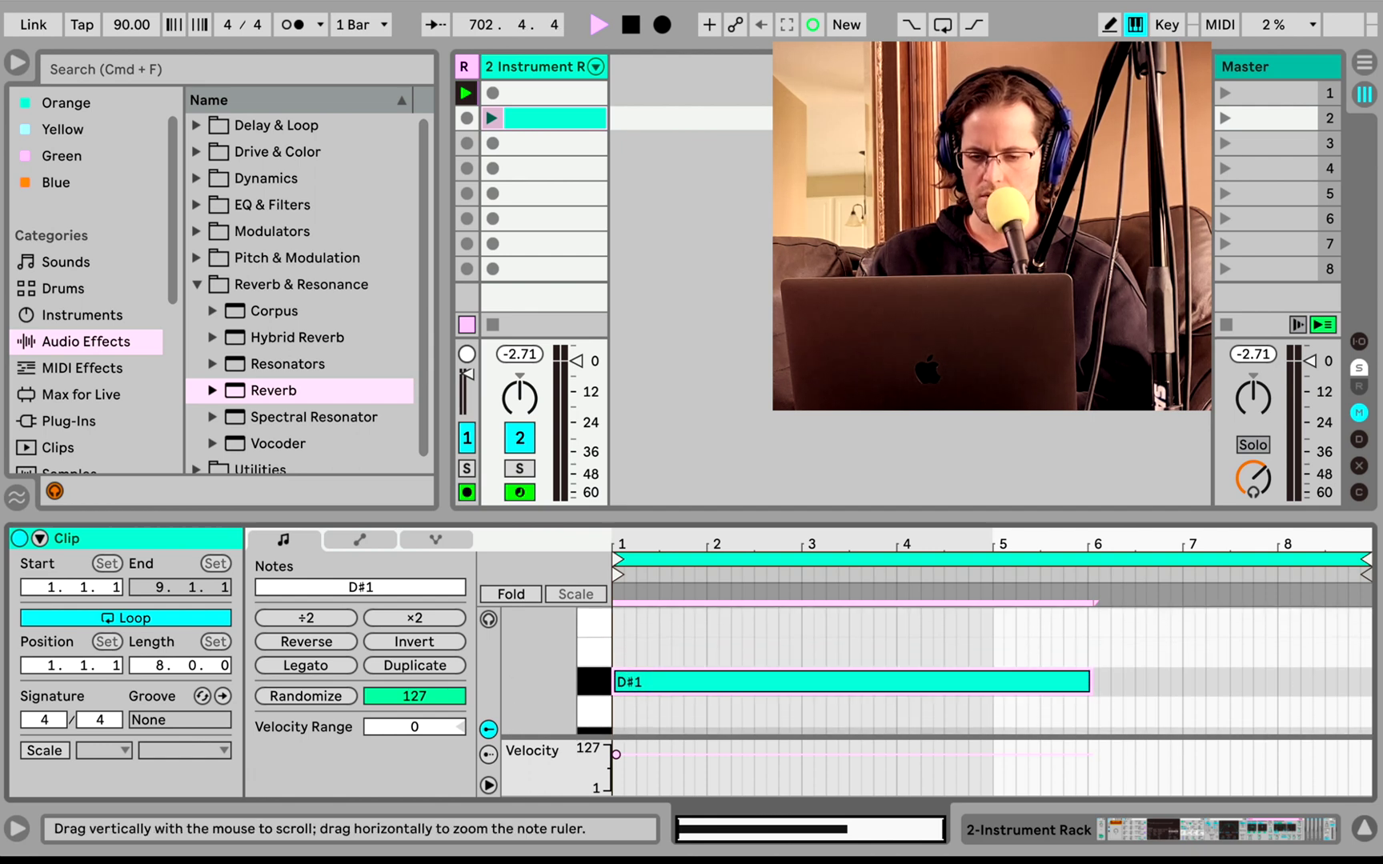
# - Reshape the MEGA MACRO envelope to hold 127 from bar 5 to just past bar 6 and fall to 0 at the clip's end
pyautogui.click(357, 539)
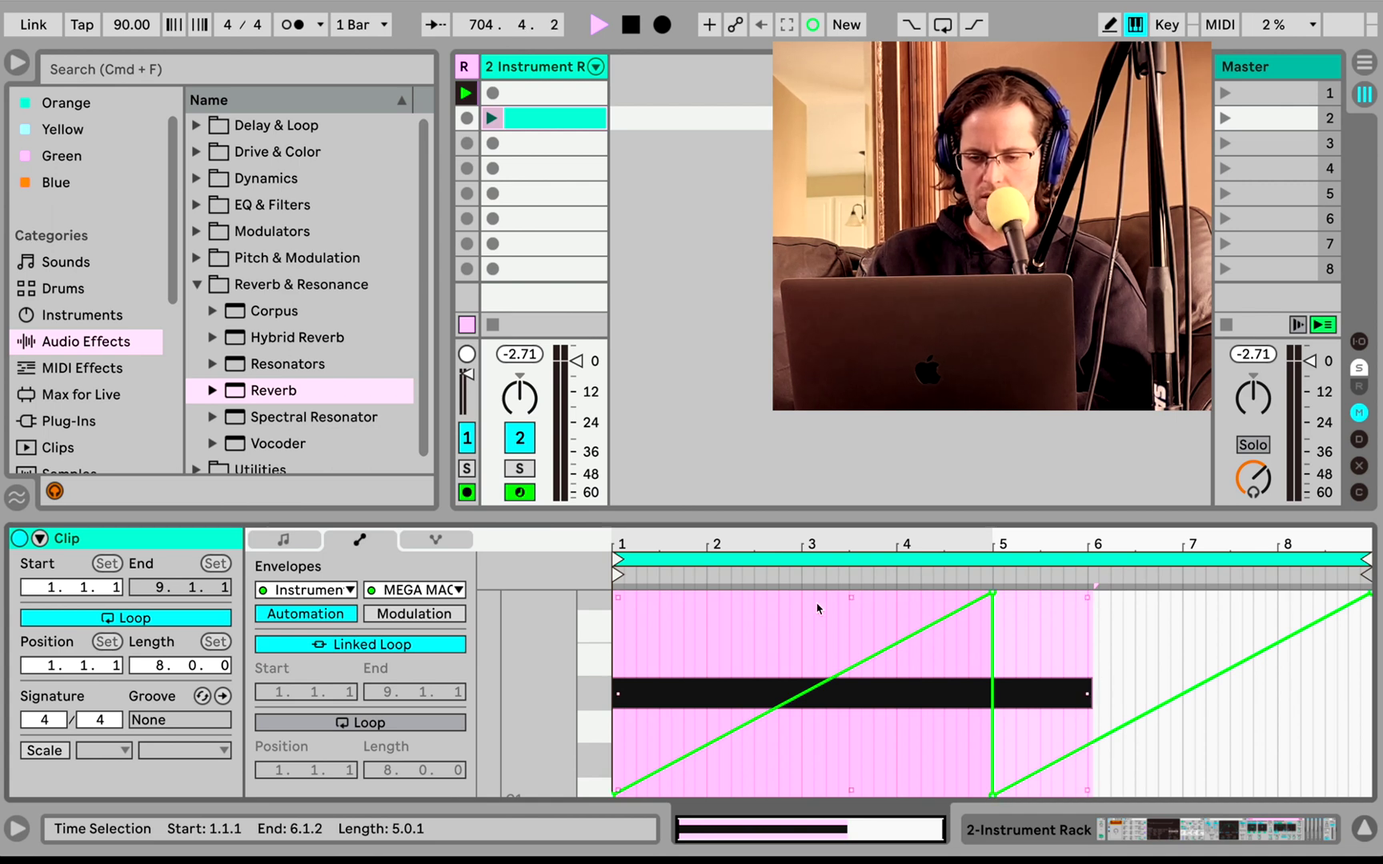
pyautogui.click(1140, 623)
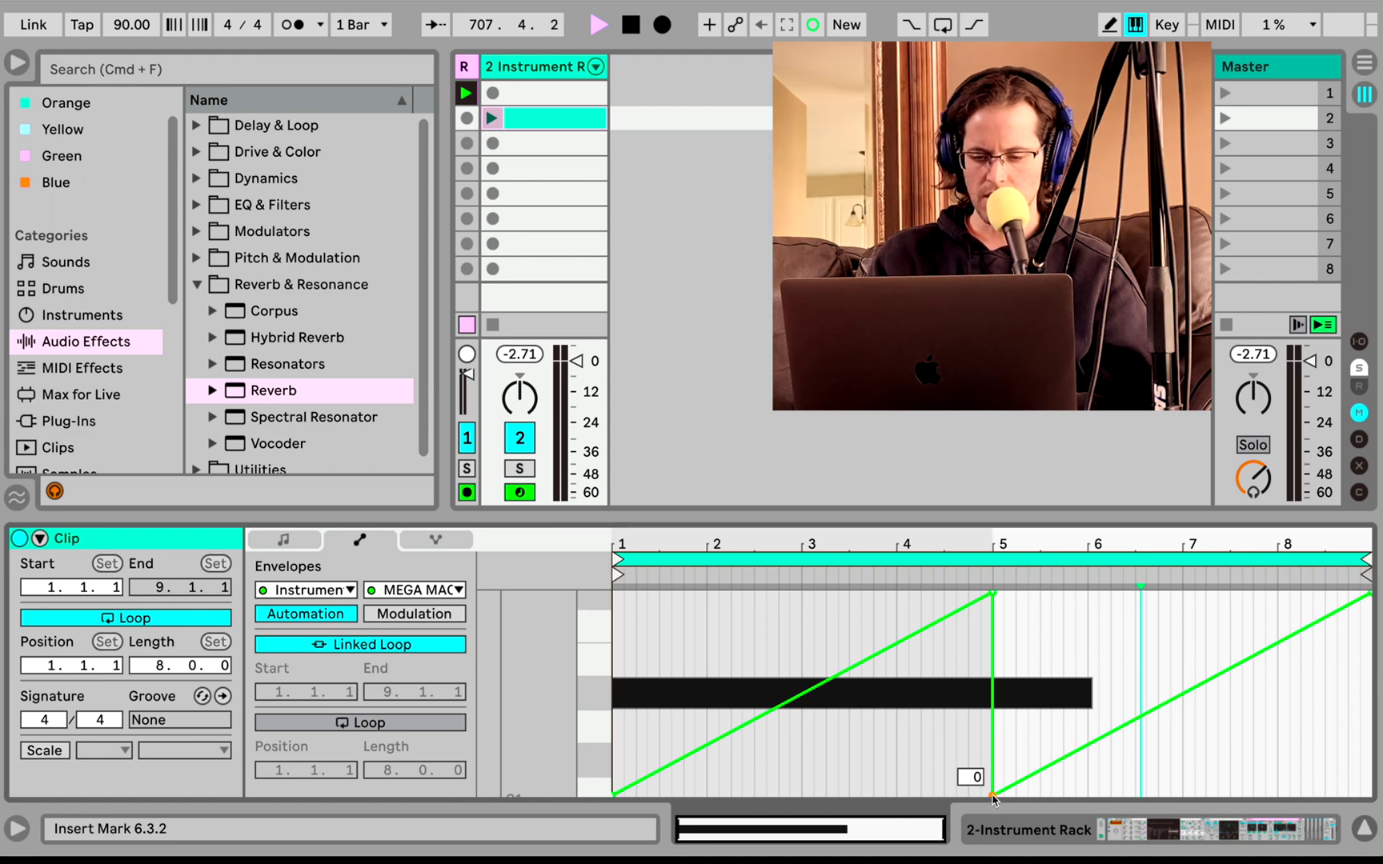
pyautogui.click(992, 796)
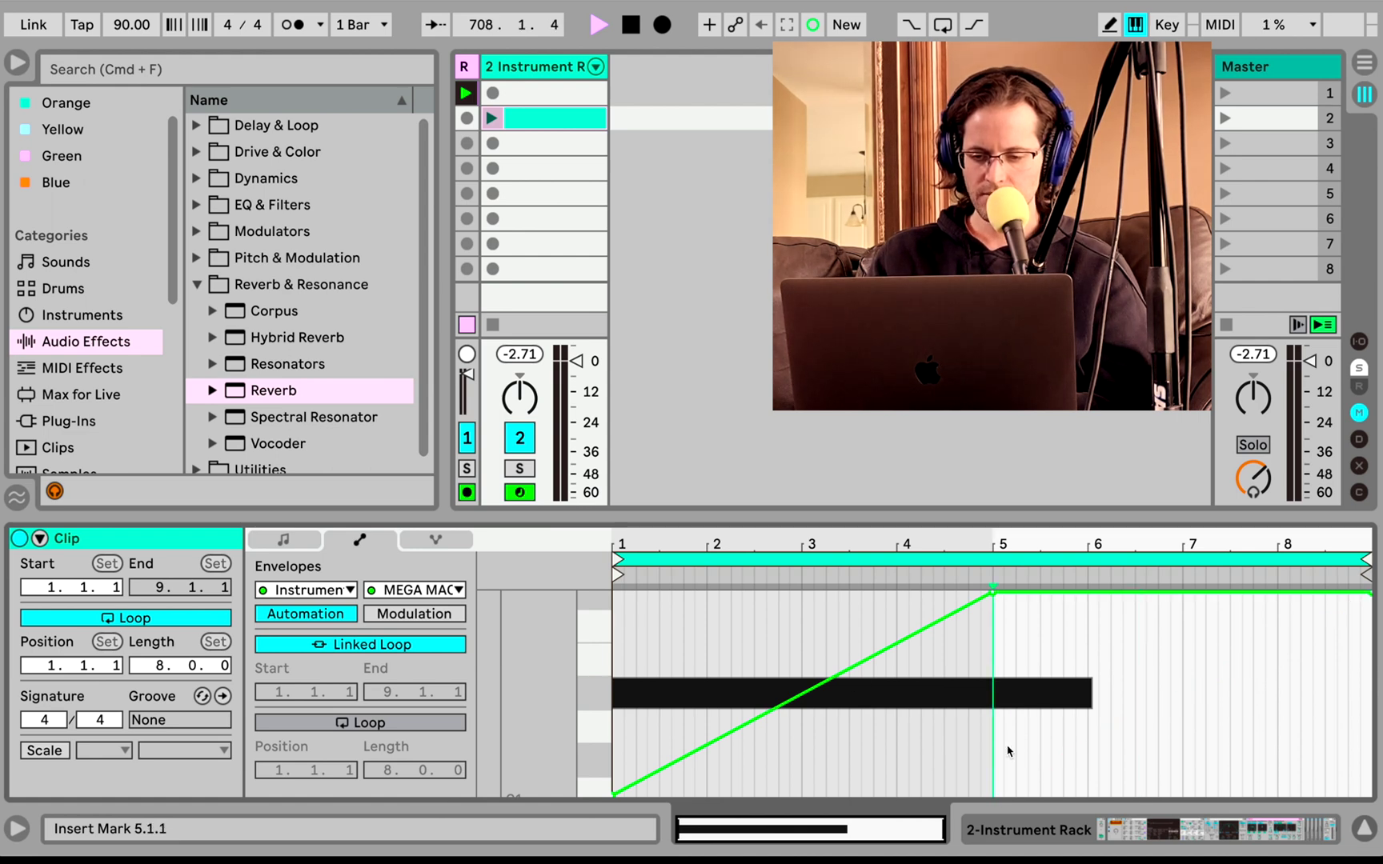
pyautogui.click(1098, 594)
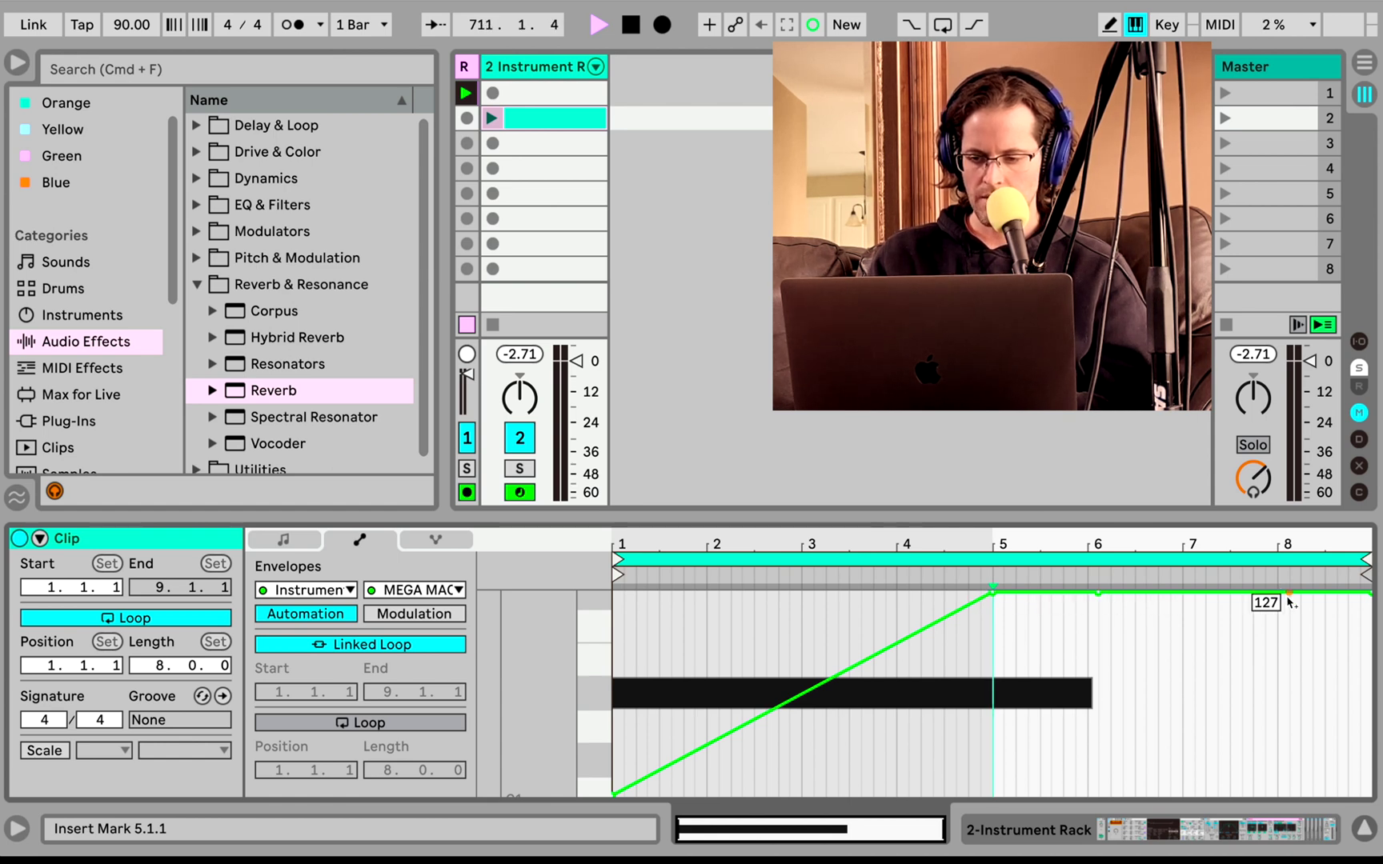
pyautogui.moveTo(1290, 596); pyautogui.dragTo(1366, 795)
pyautogui.click(1370, 594)
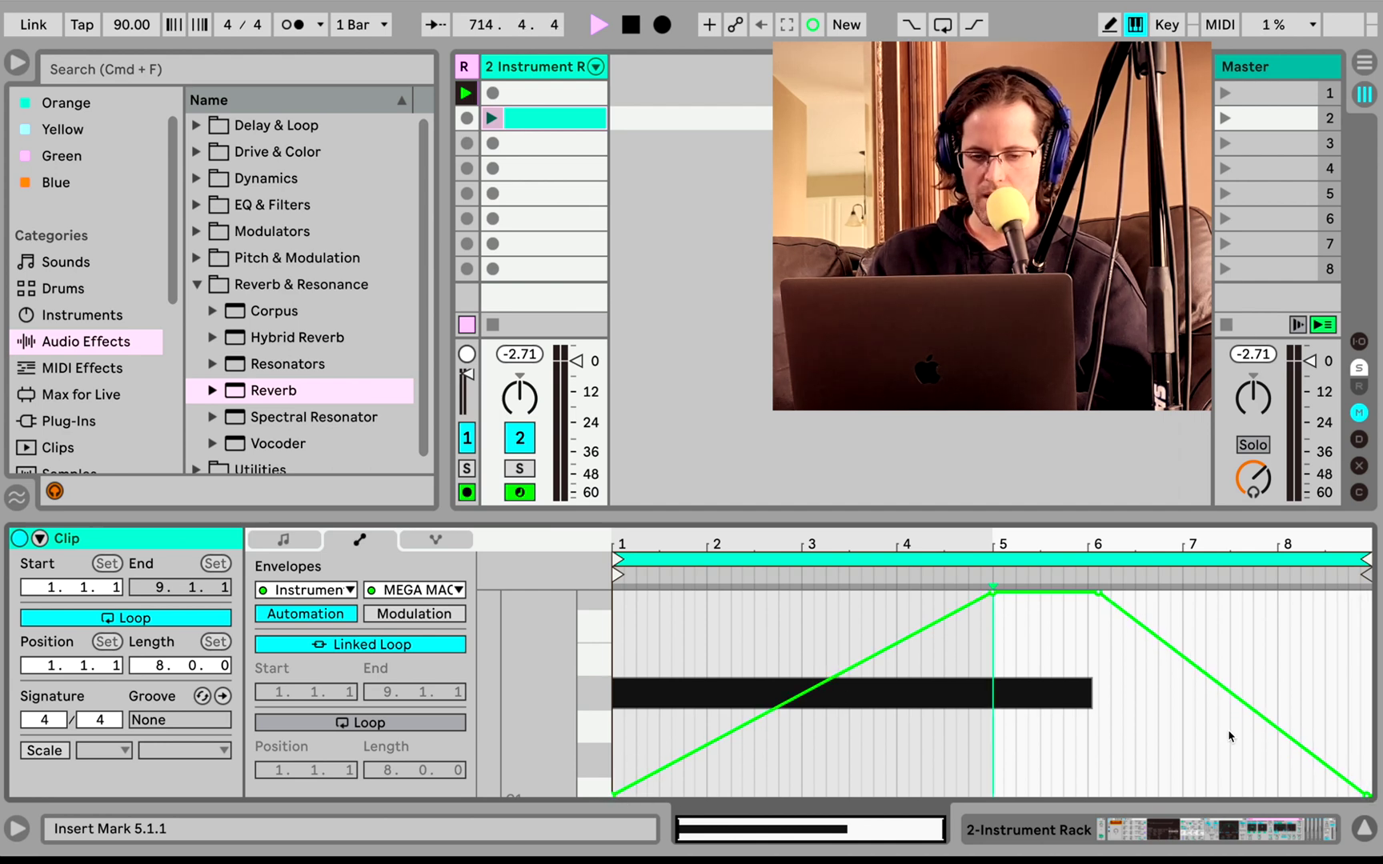
# - Remove the breakpoint at bar 5 that resets the clip's MIDI Ctrl Pitch Bend envelope
pyautogui.click(297, 597)
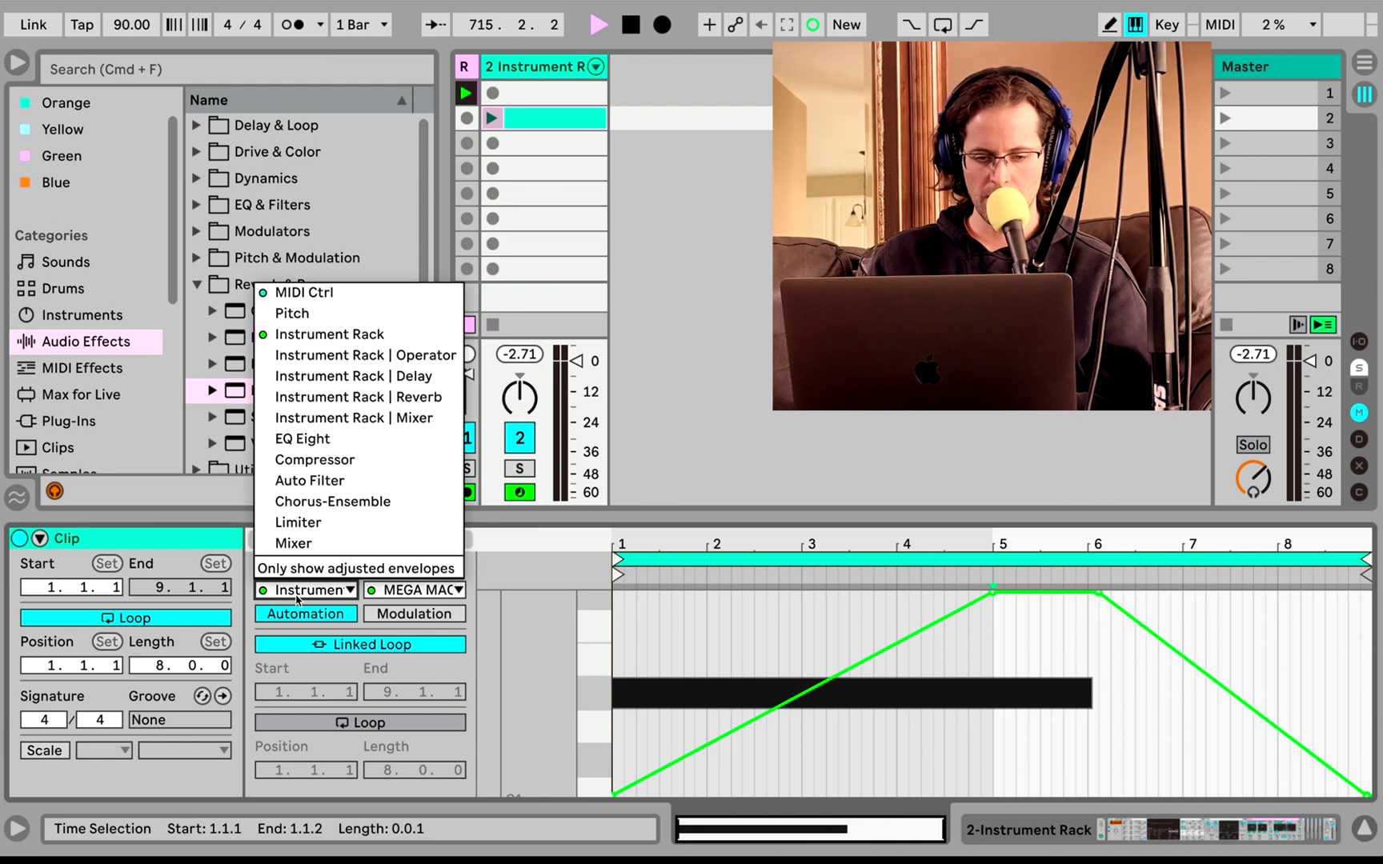
pyautogui.click(304, 297)
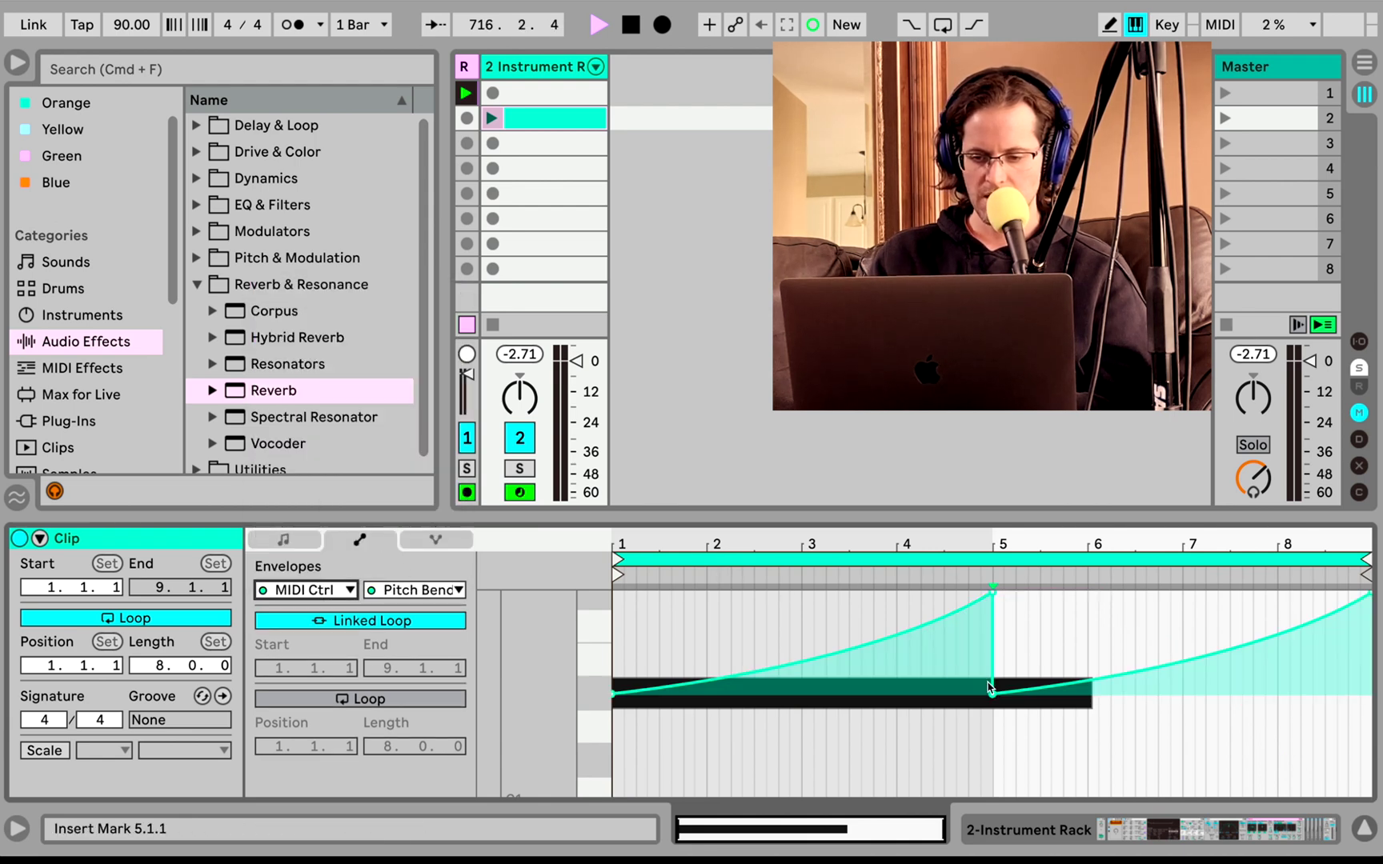
pyautogui.click(1069, 631)
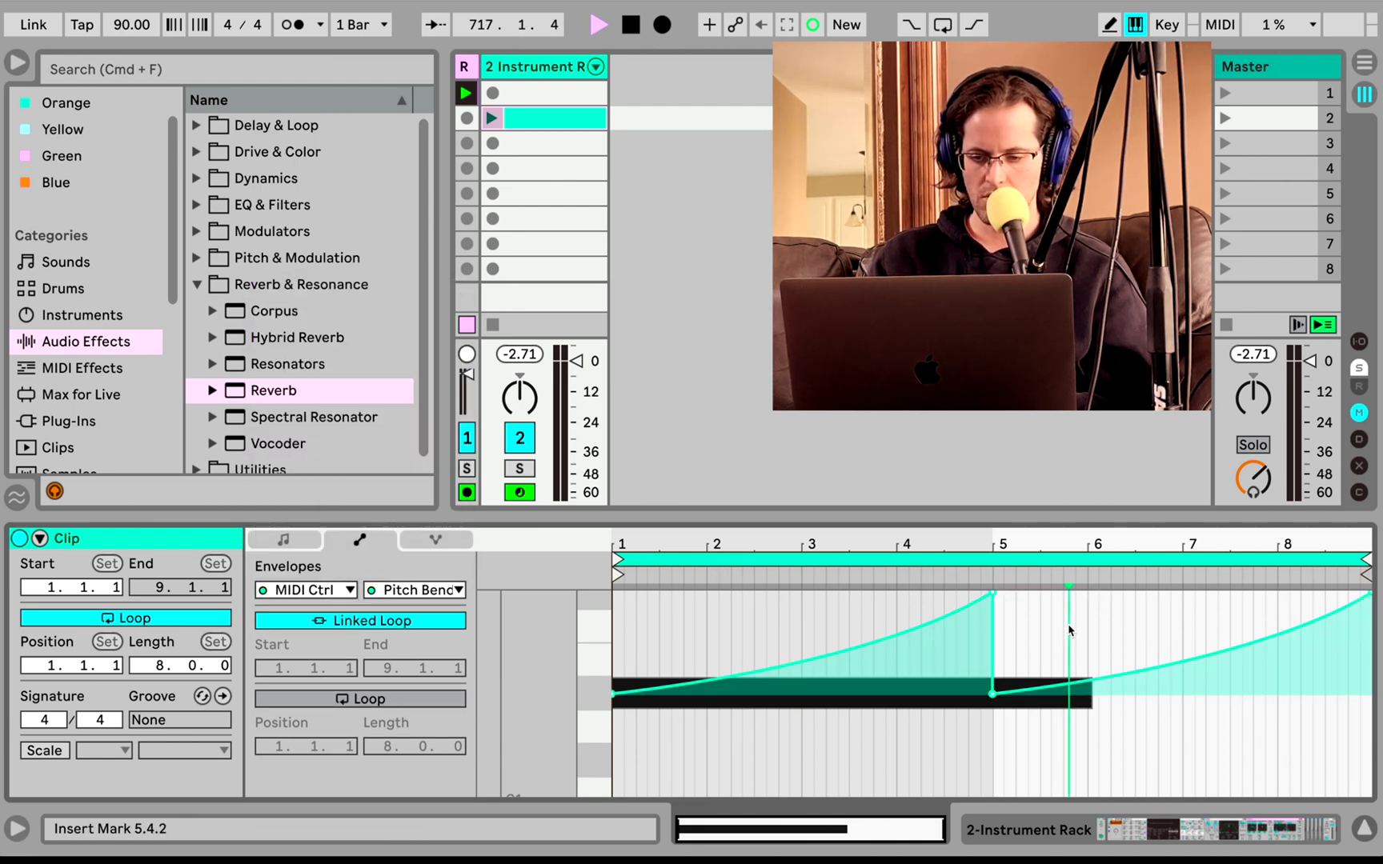
pyautogui.click(993, 693)
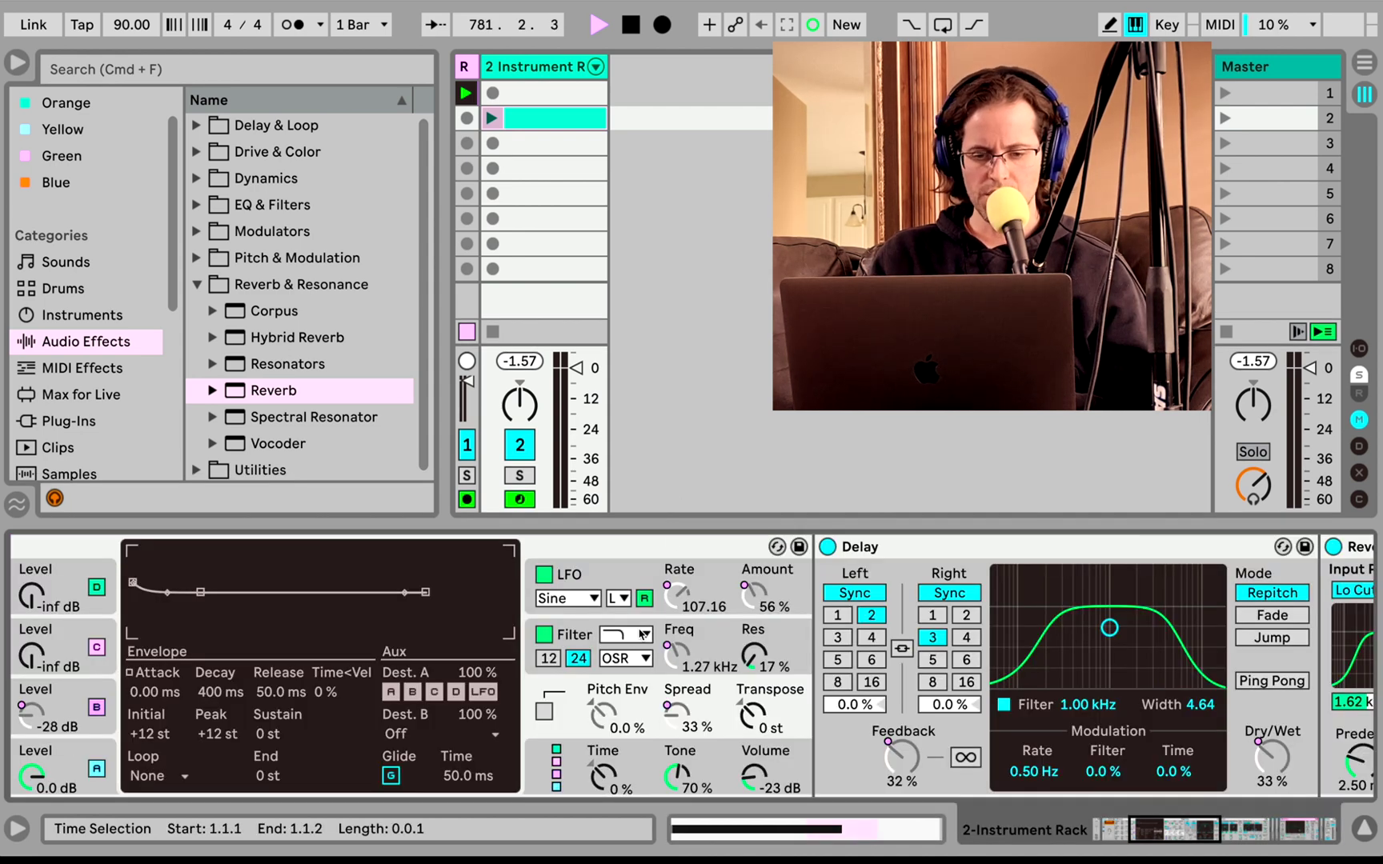
# - Try the default Vocoder from Reverb & Resonance between Operator and Delay in the Instrument Rack
pyautogui.hscroll(-5, 640, 632)
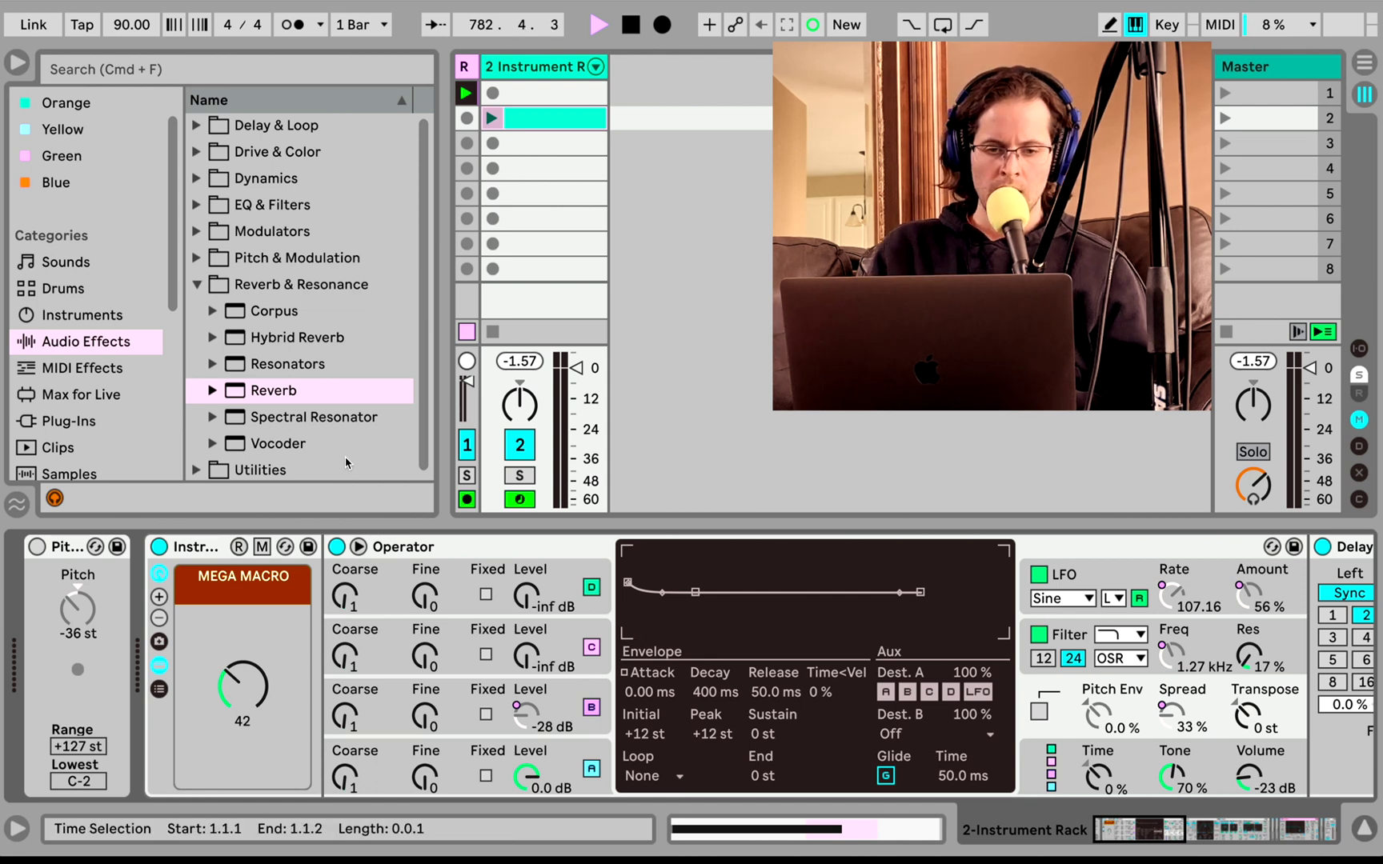
pyautogui.click(197, 284)
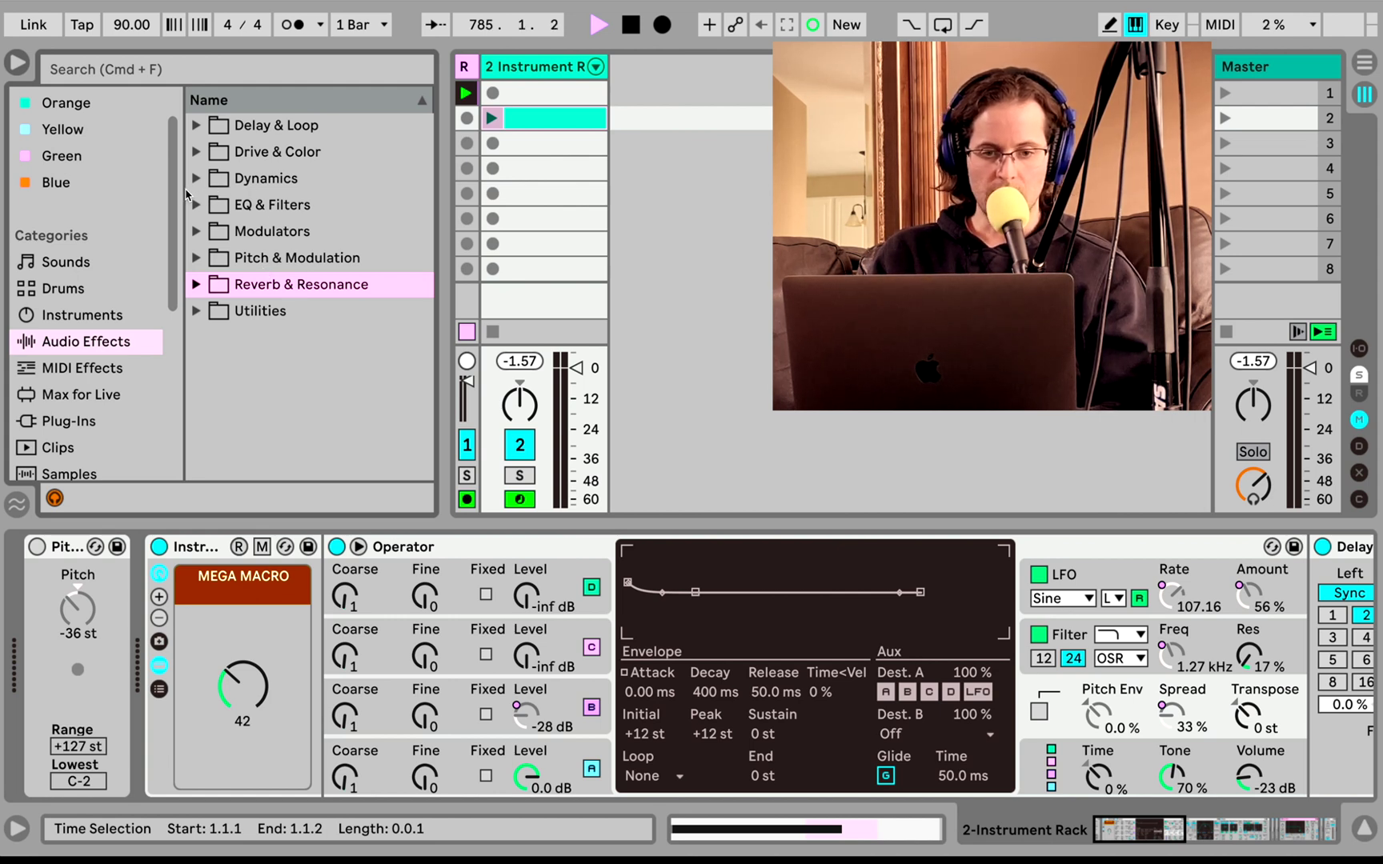
pyautogui.click(197, 205)
pyautogui.click(197, 205)
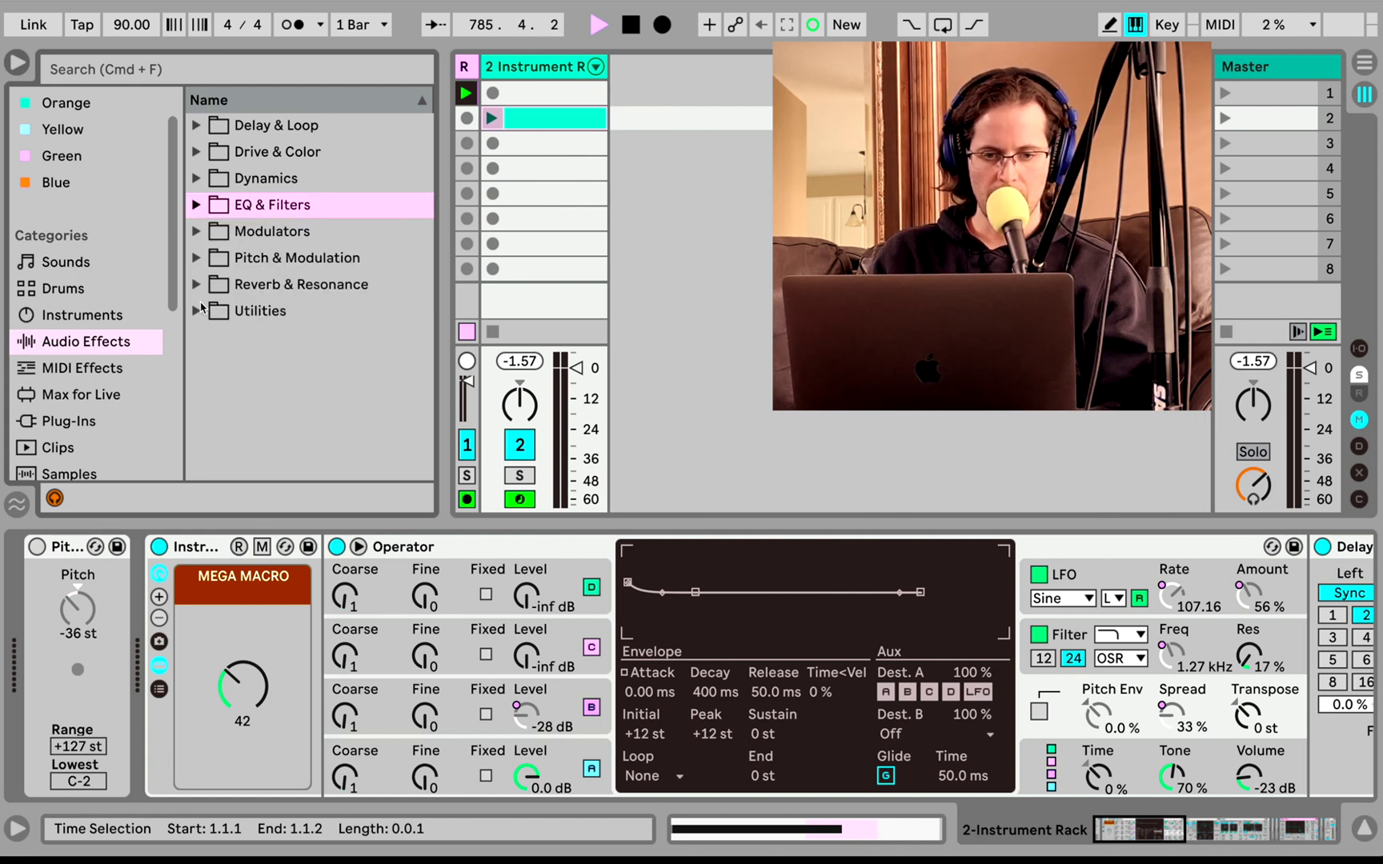
pyautogui.click(197, 285)
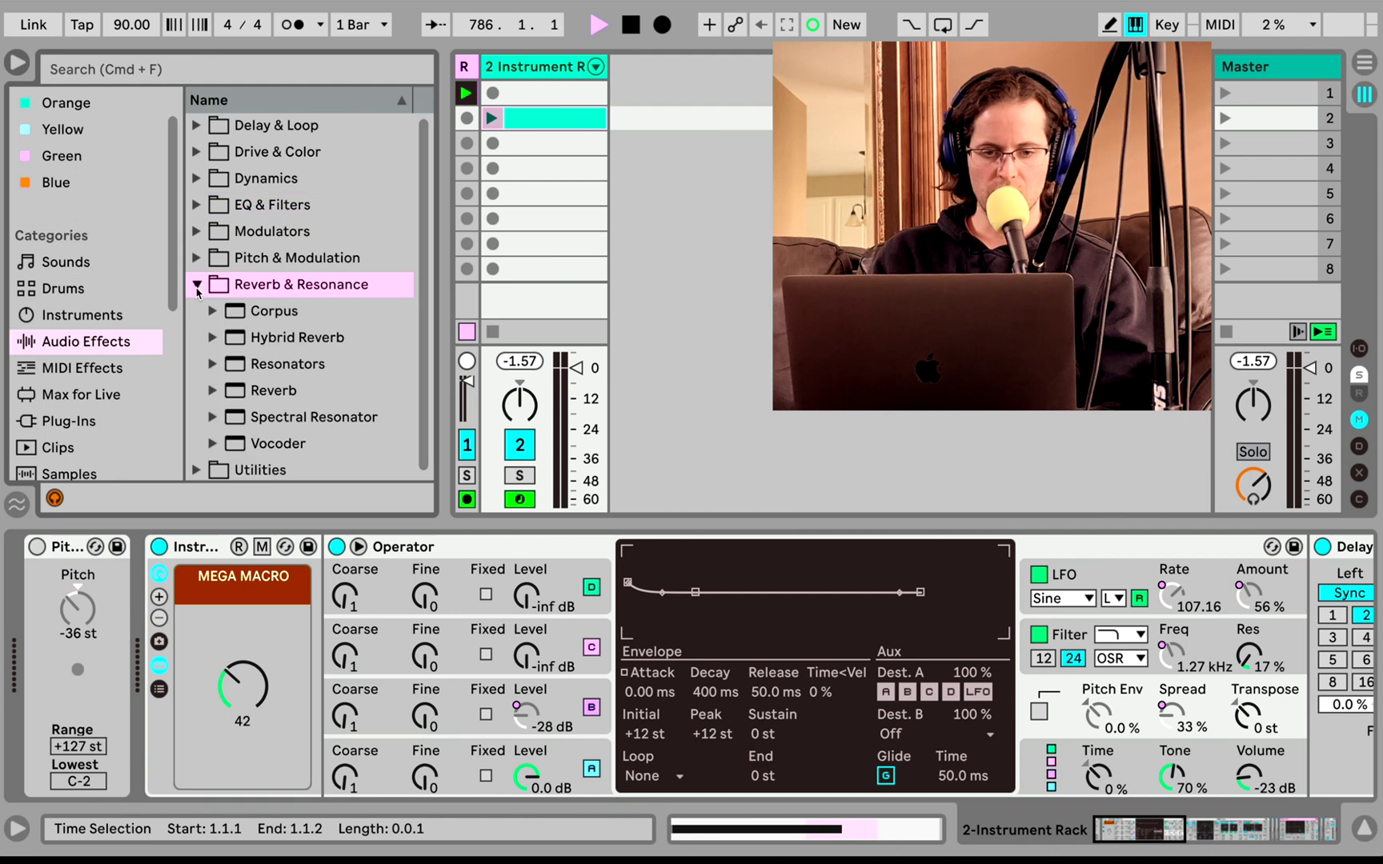
pyautogui.click(286, 445)
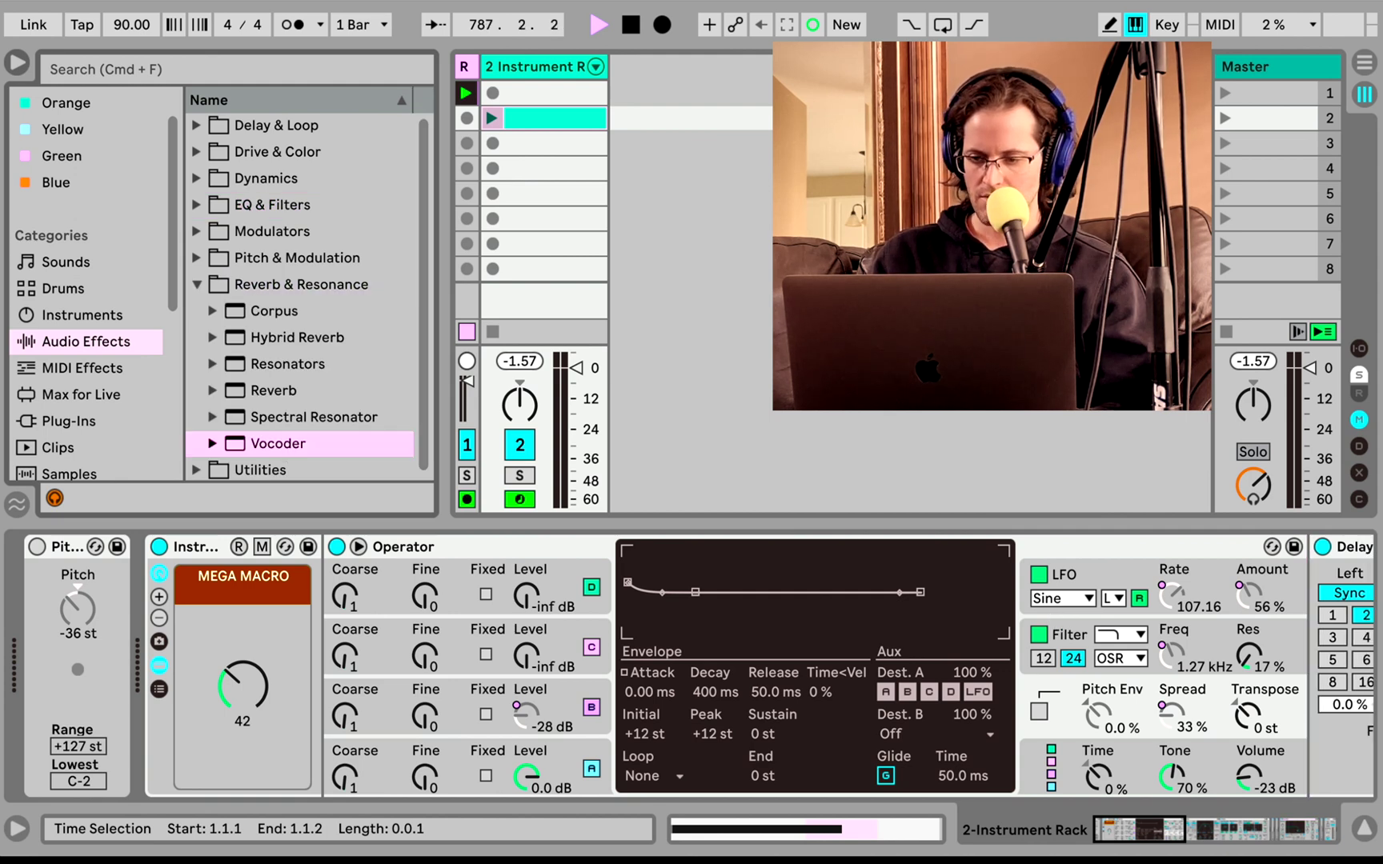
pyautogui.hscroll(2, 1316, 638)
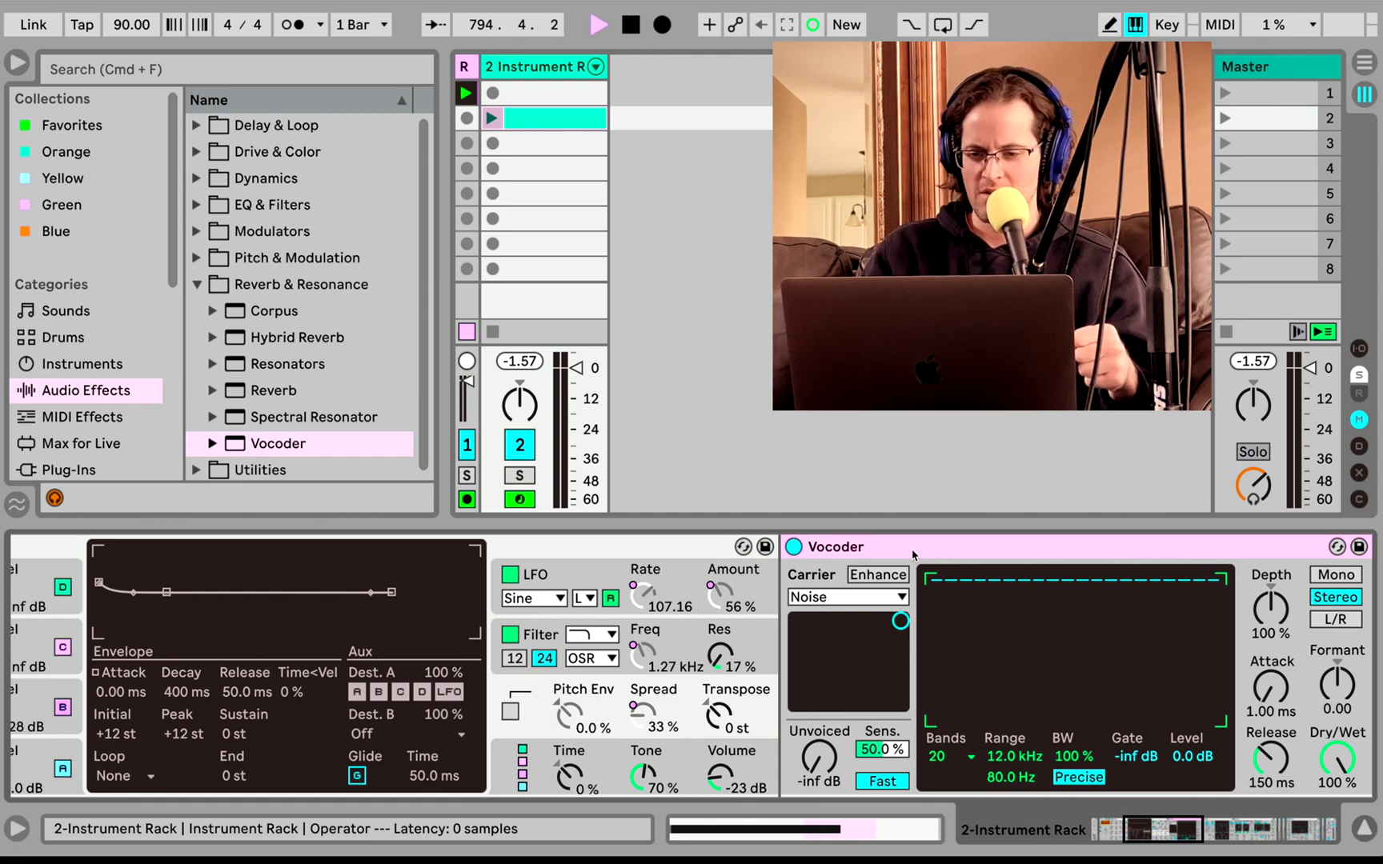
pyautogui.press('Right')
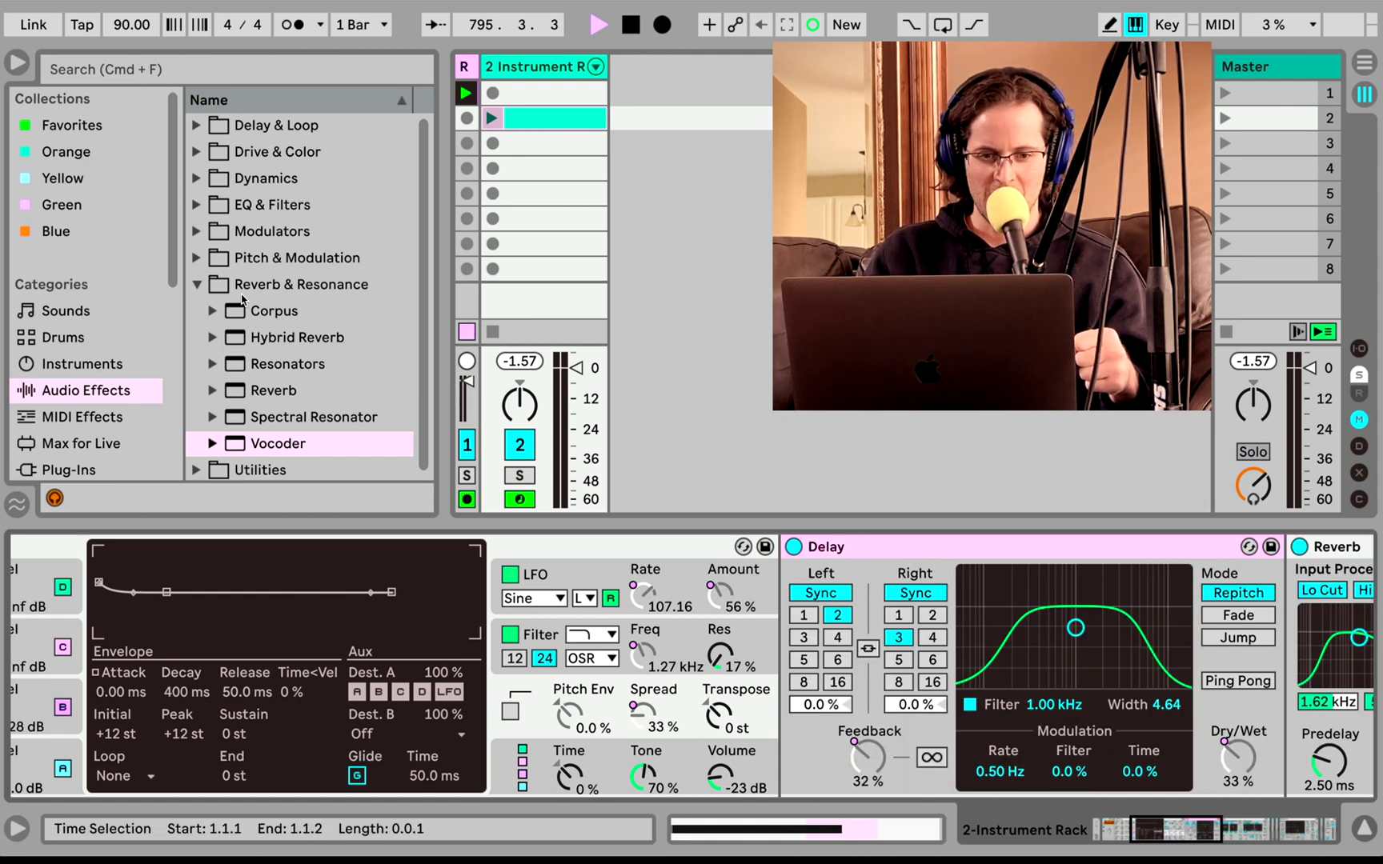
# - Browse the audio effect categories and insert Redux from Drive & Color between Operator and Delay in the Instrument Rack
pyautogui.click(194, 180)
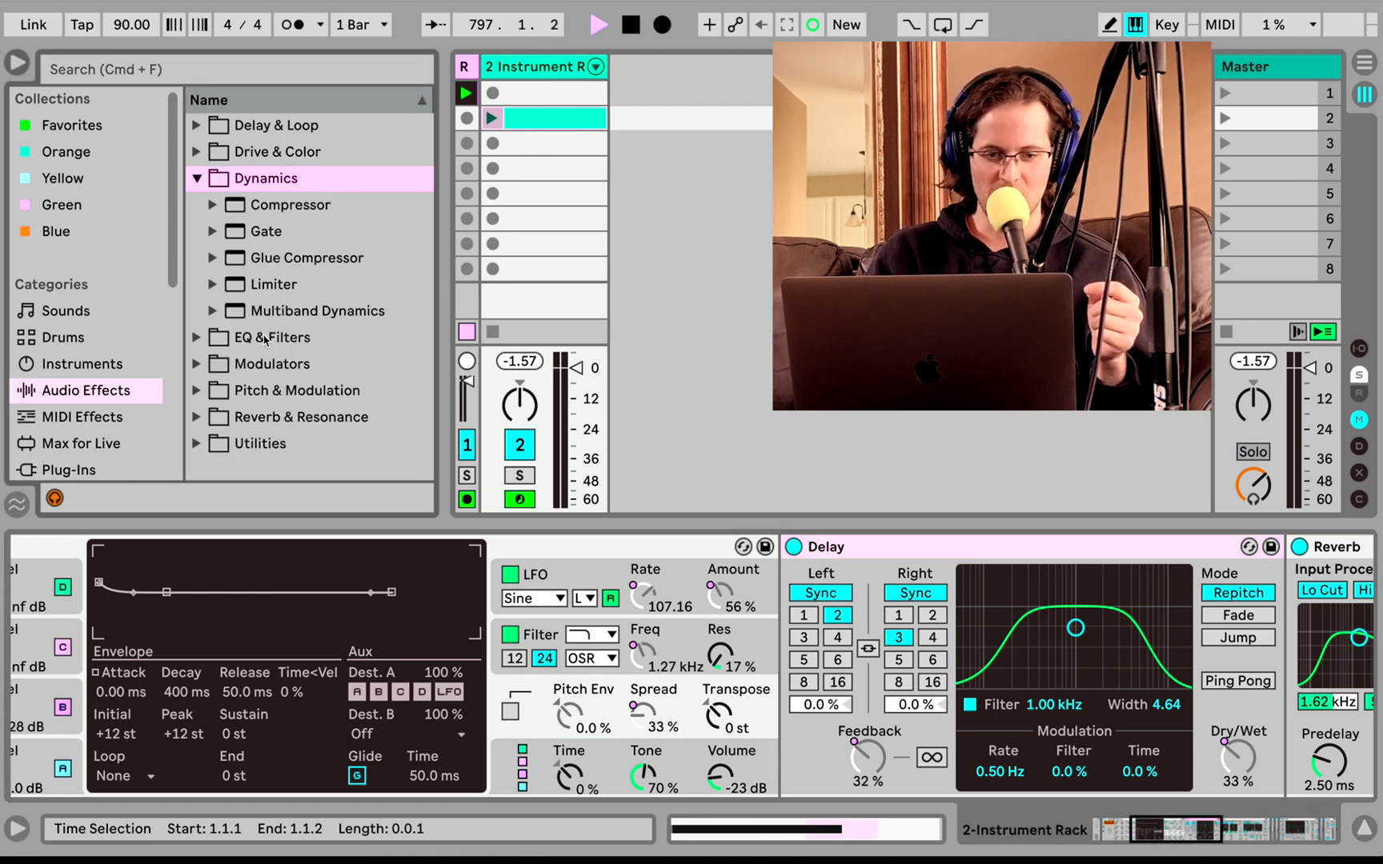
pyautogui.click(196, 391)
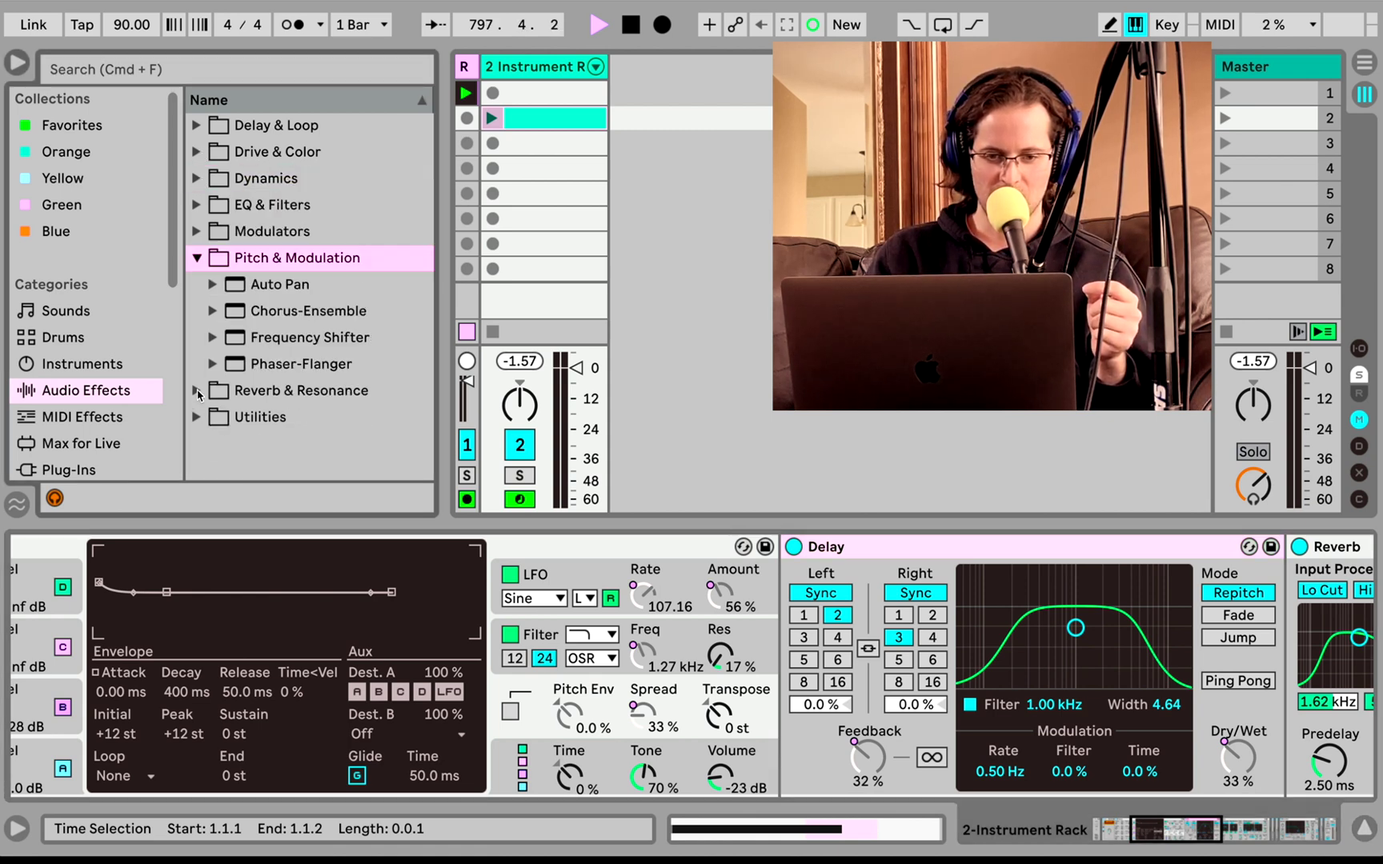
pyautogui.click(197, 392)
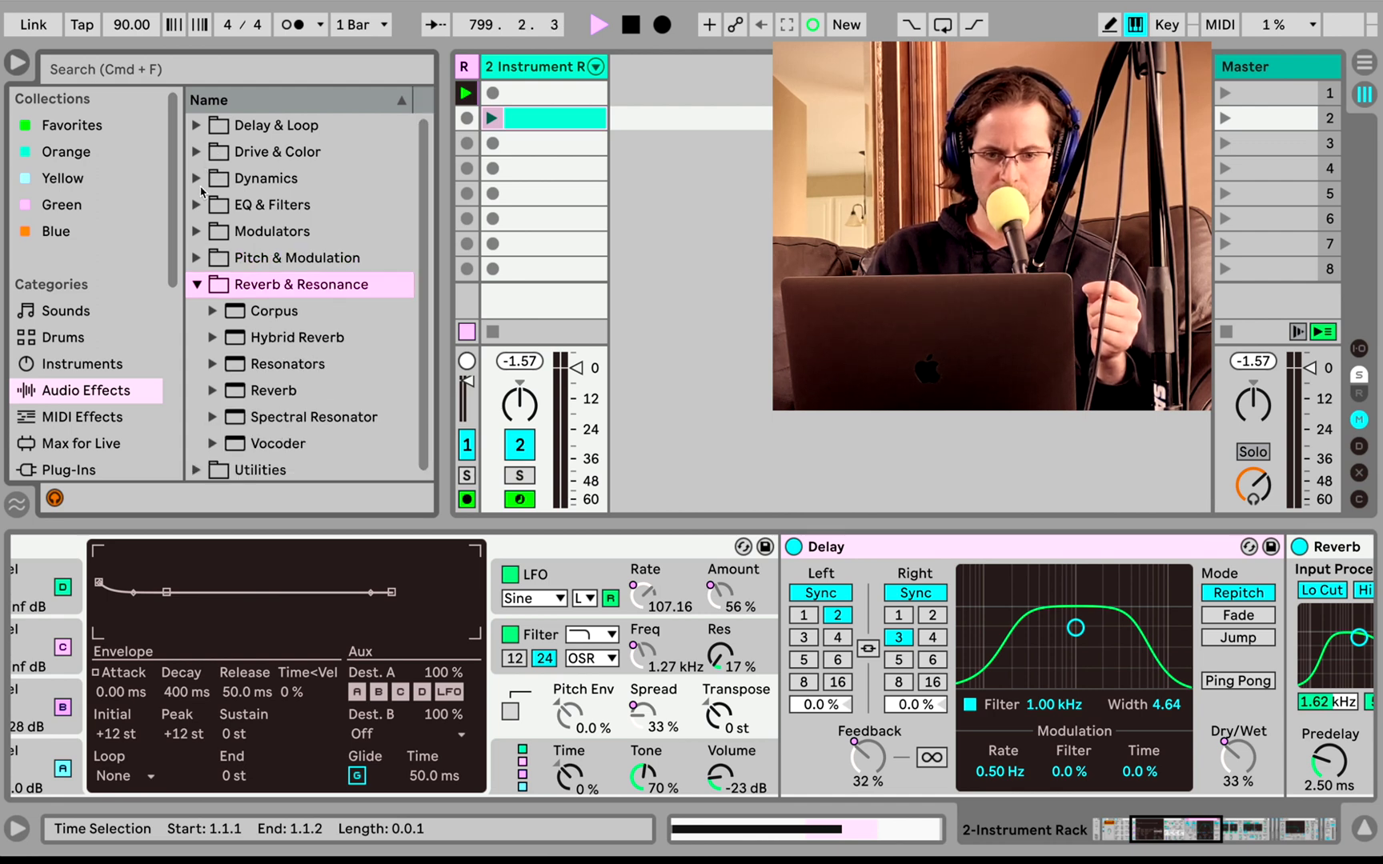
pyautogui.click(197, 204)
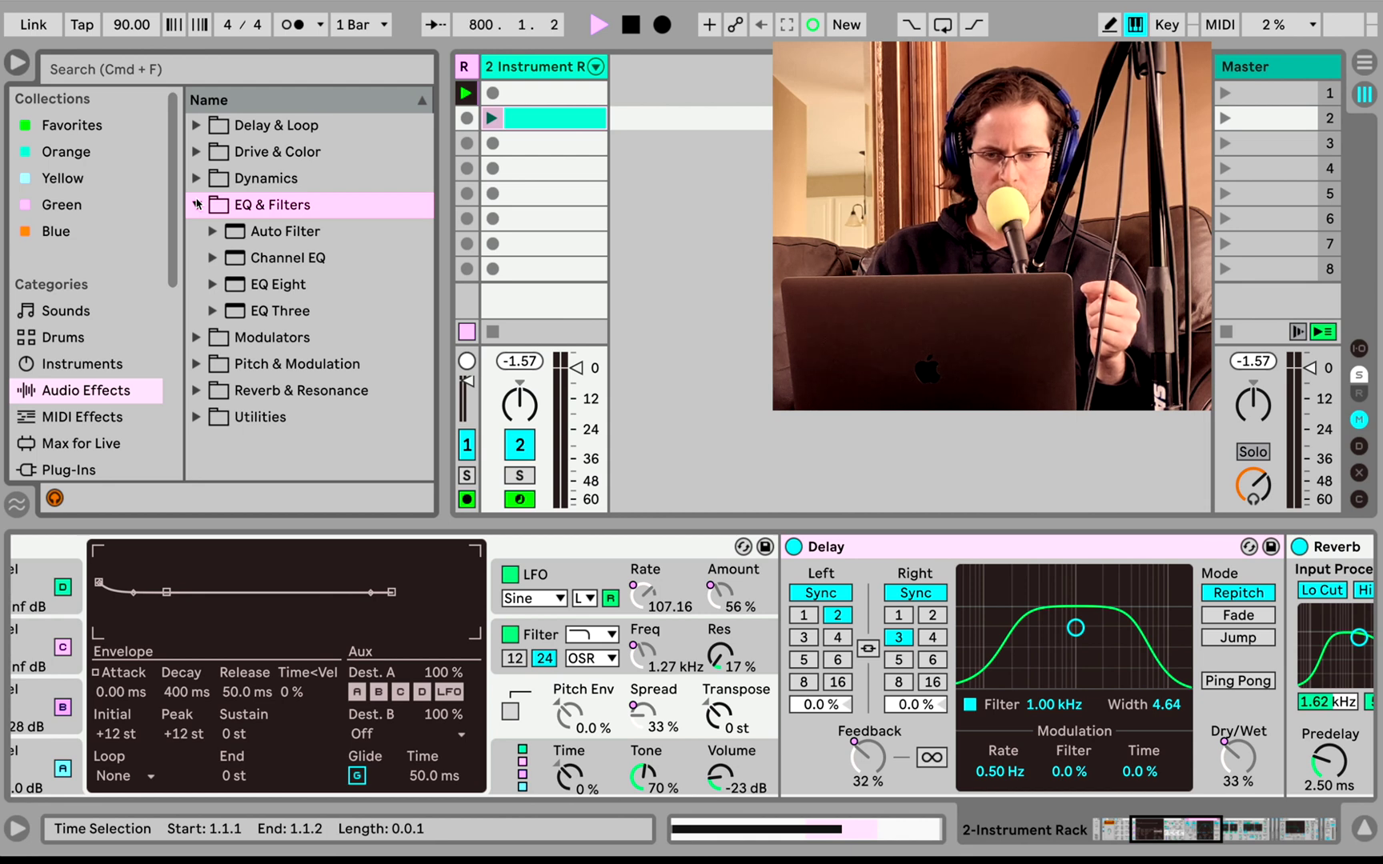
pyautogui.click(196, 180)
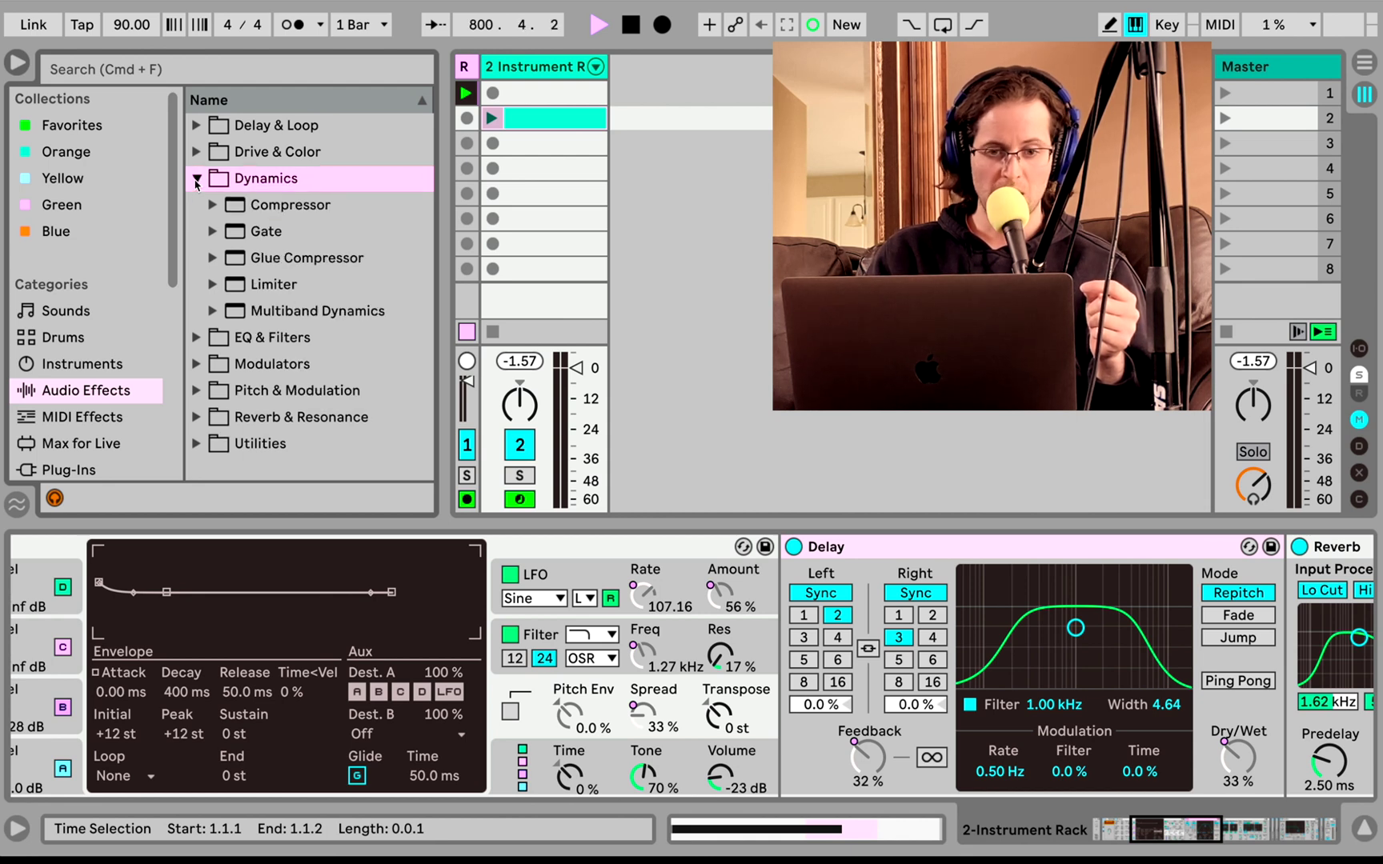
pyautogui.click(196, 152)
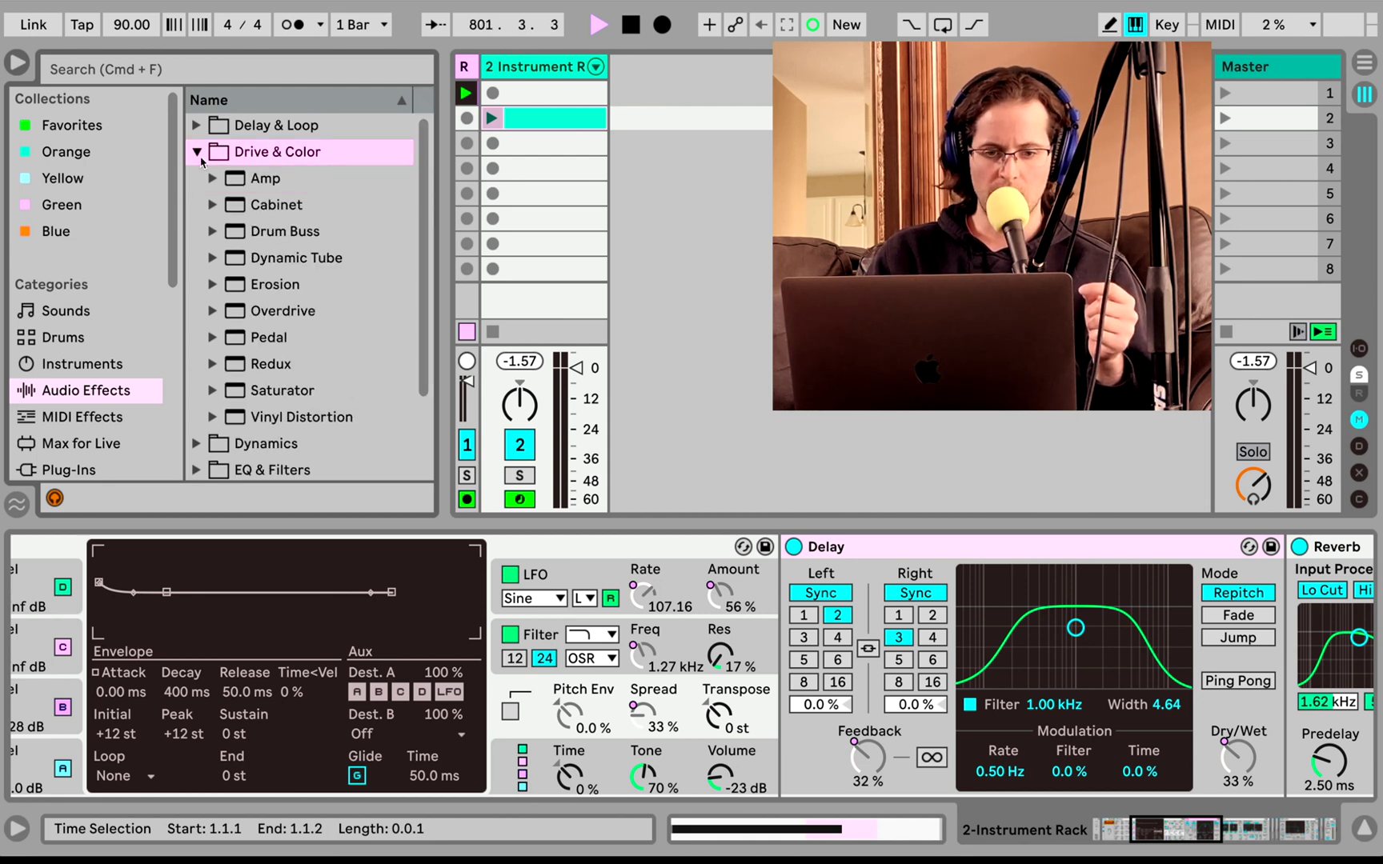
pyautogui.scroll(-1, 270, 350)
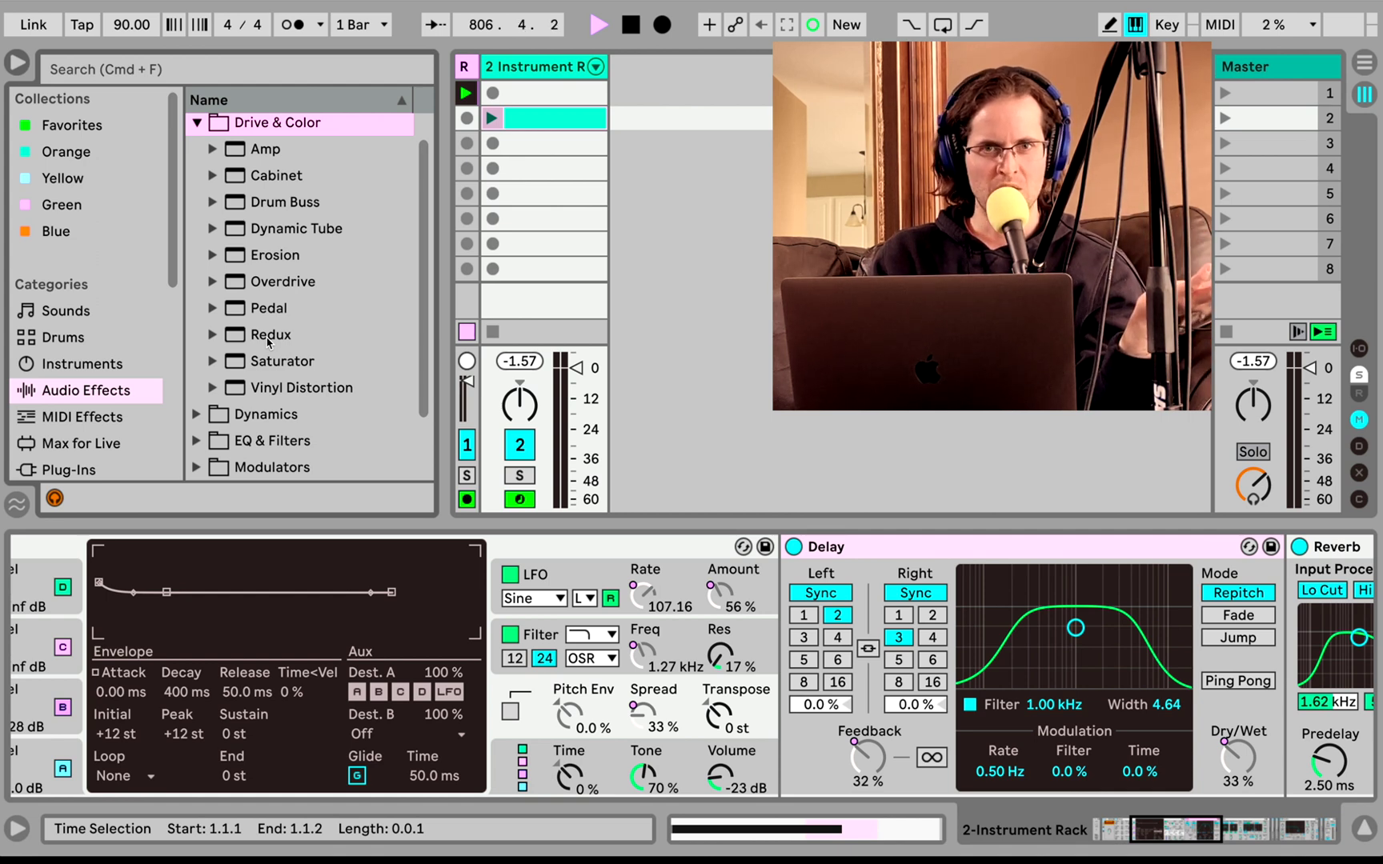
pyautogui.moveTo(268, 341); pyautogui.dragTo(783, 618)
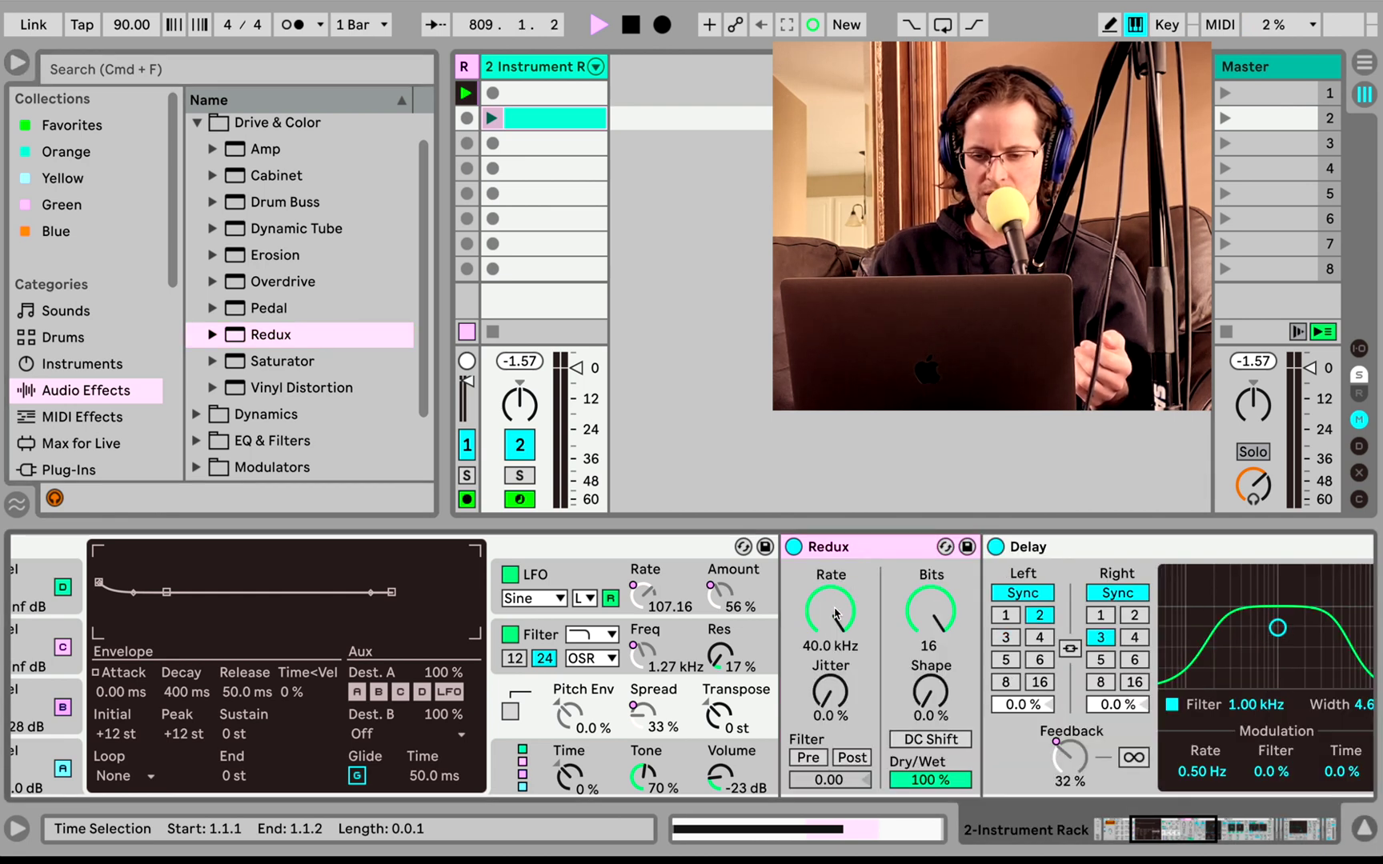
# - Collapse the Operator device and turn on the Pitch MIDI effect in front of the Instrument Rack
pyautogui.hscroll(-5, 835, 615)
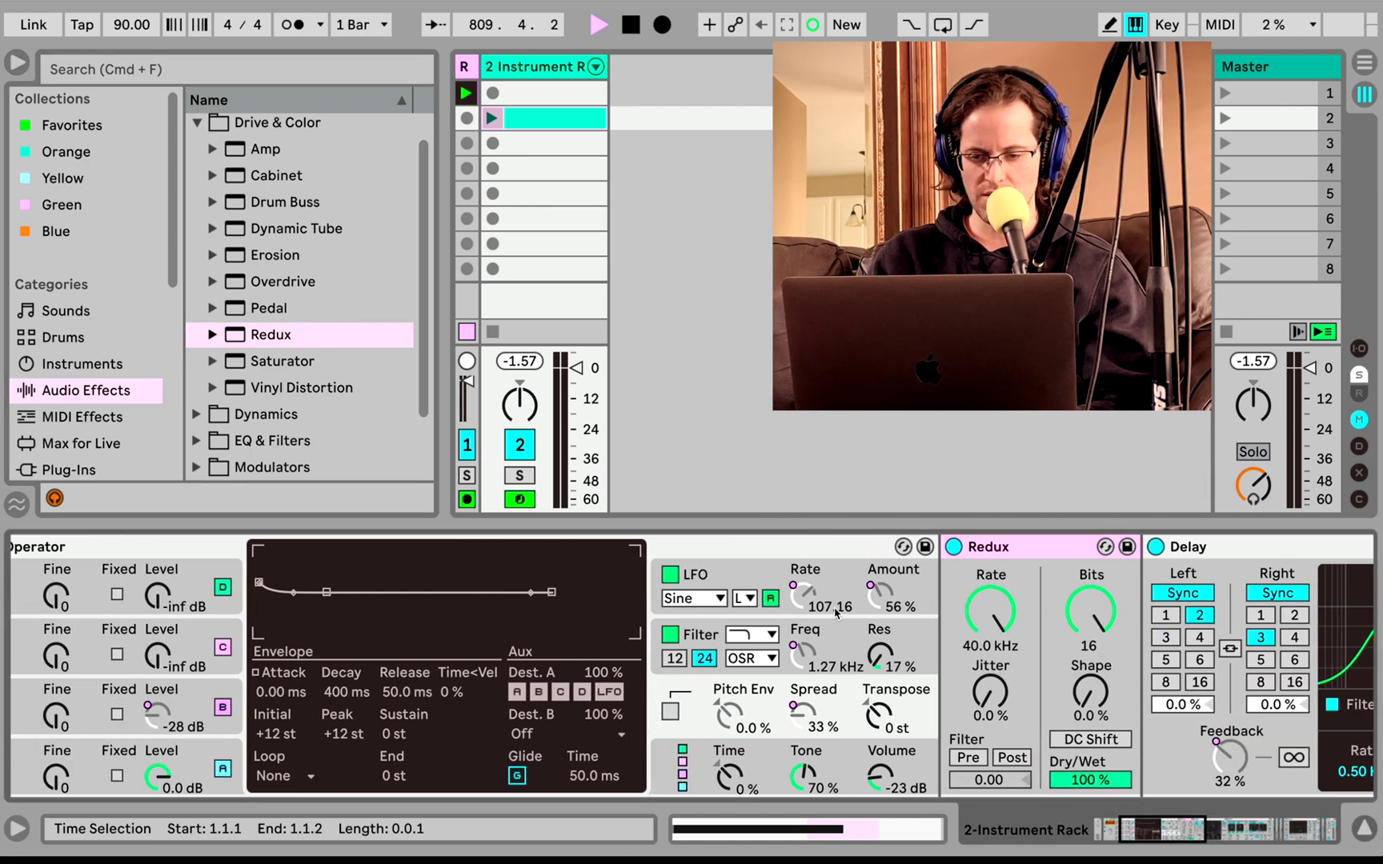
pyautogui.hscroll(-2, 835, 613)
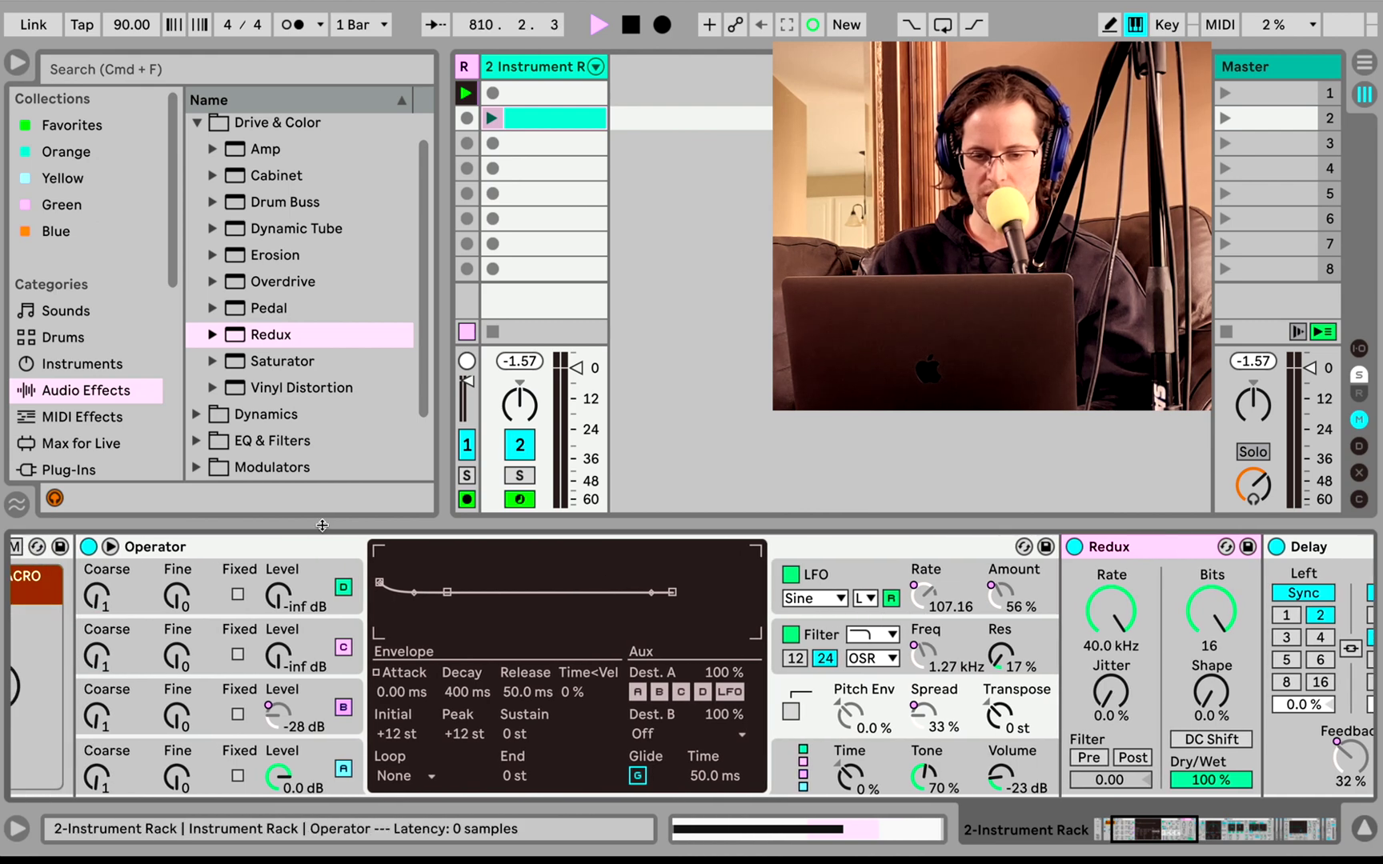
pyautogui.doubleClick(250, 546)
pyautogui.hscroll(-2, 250, 546)
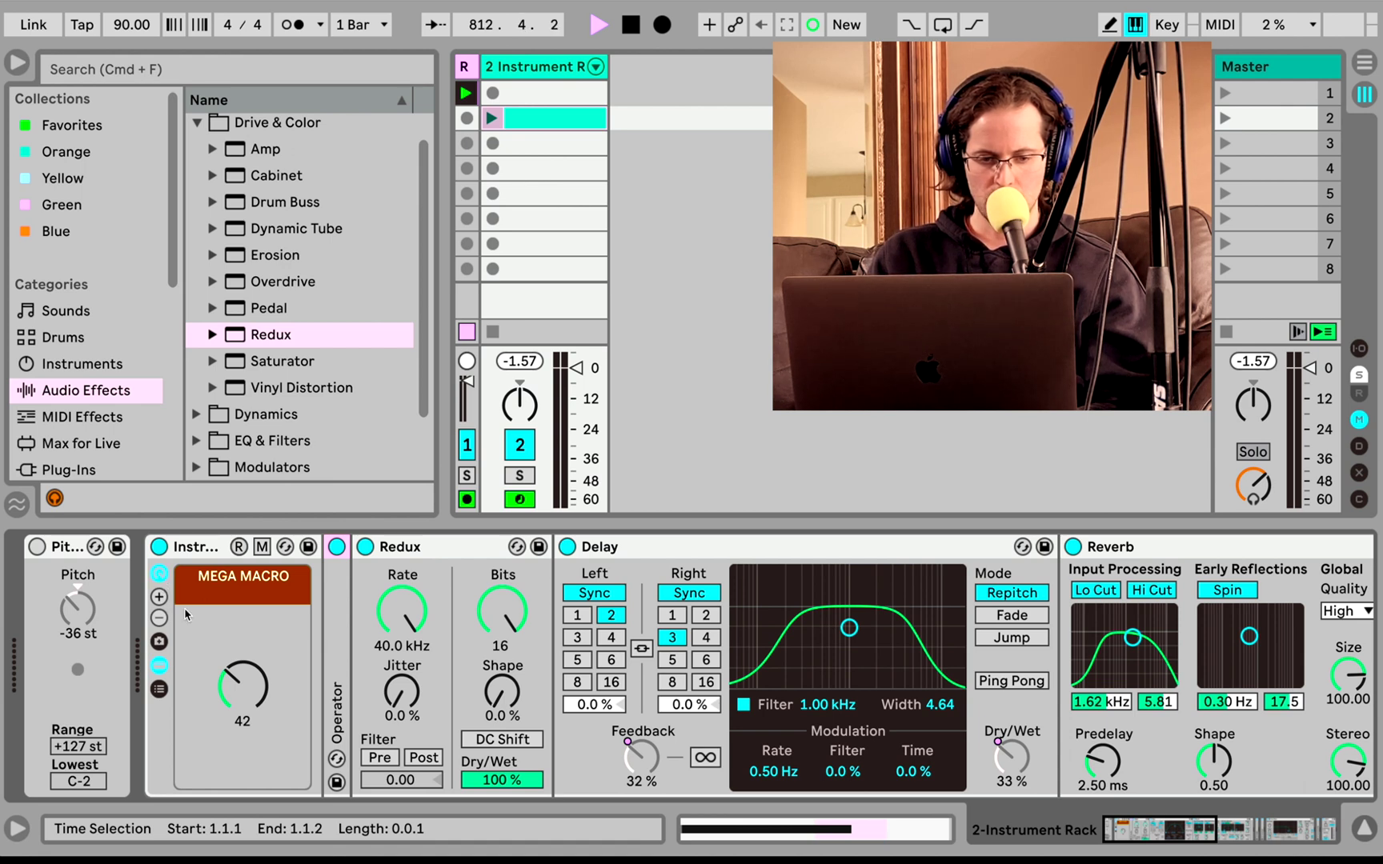
pyautogui.click(37, 546)
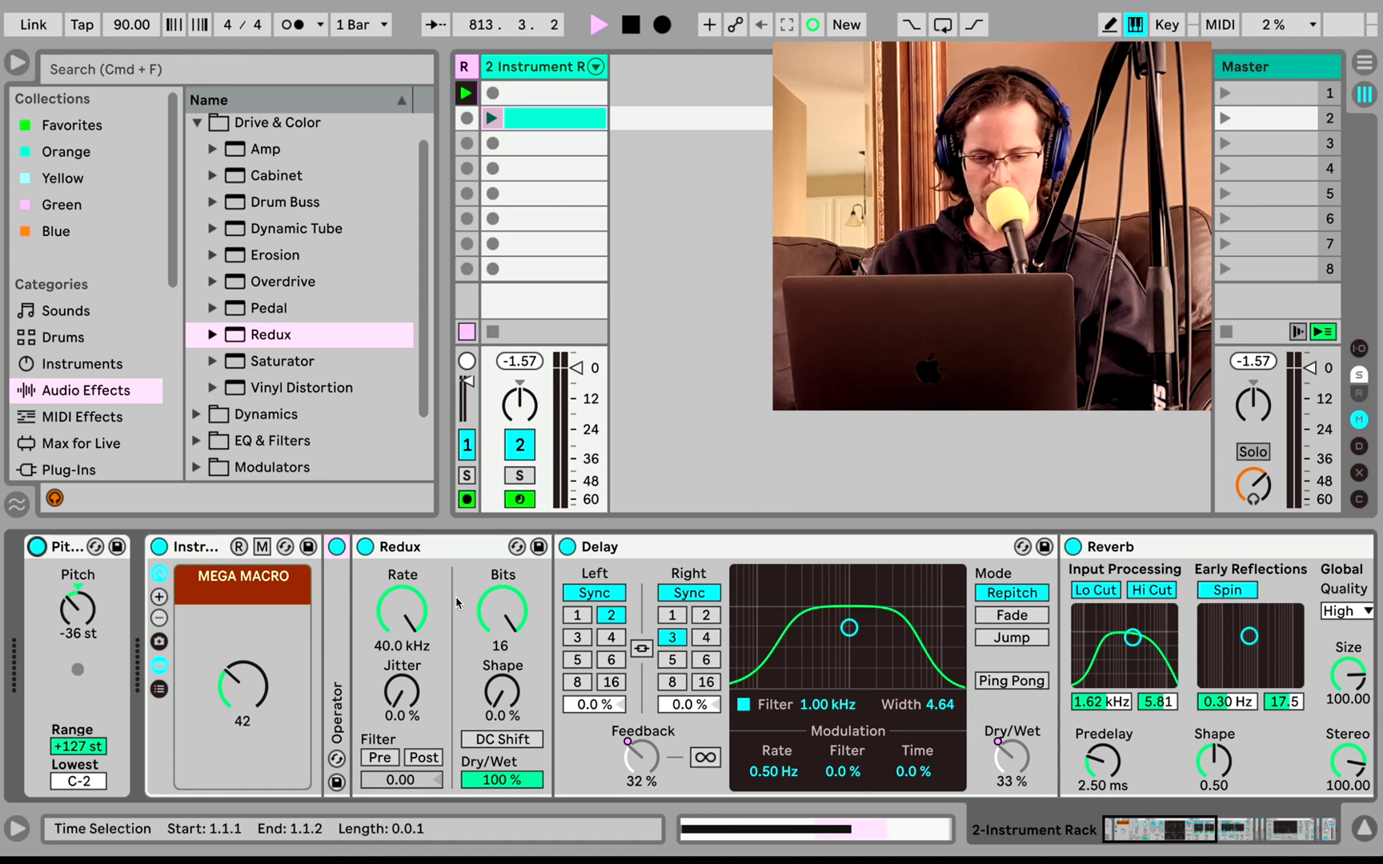
# - Try Redux with Rate at 25.4 kHz and Jitter at 3.6 %, and map its Rate, Bits and Jitter to MEGA MACRO
pyautogui.moveTo(420, 611); pyautogui.dragTo(420, 668)
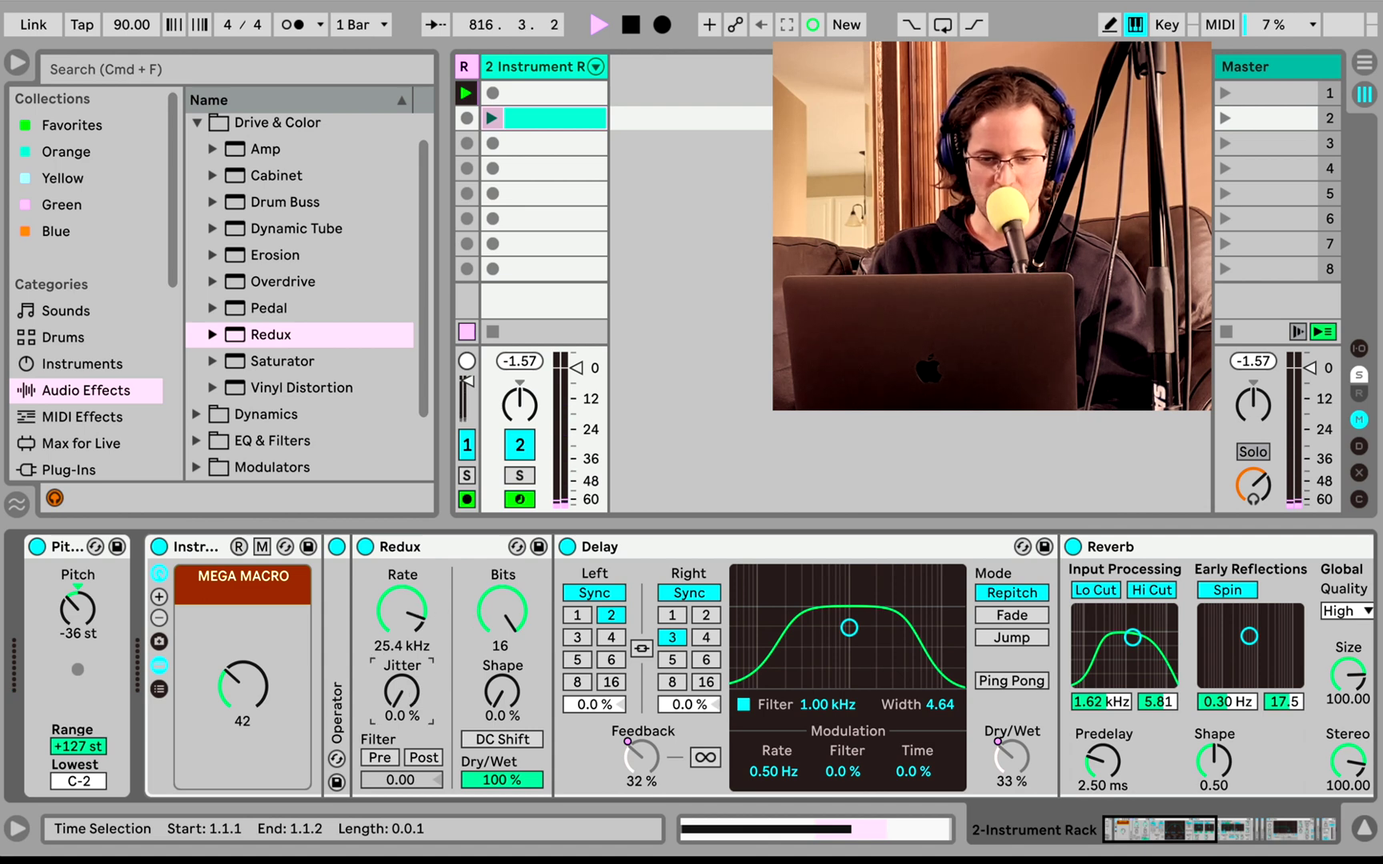
pyautogui.moveTo(402, 691)
pyautogui.mouseDown()
pyautogui.moveTo(401, 669)
pyautogui.moveTo(402, 721)
pyautogui.mouseUp()
pyautogui.rightClick(411, 618)
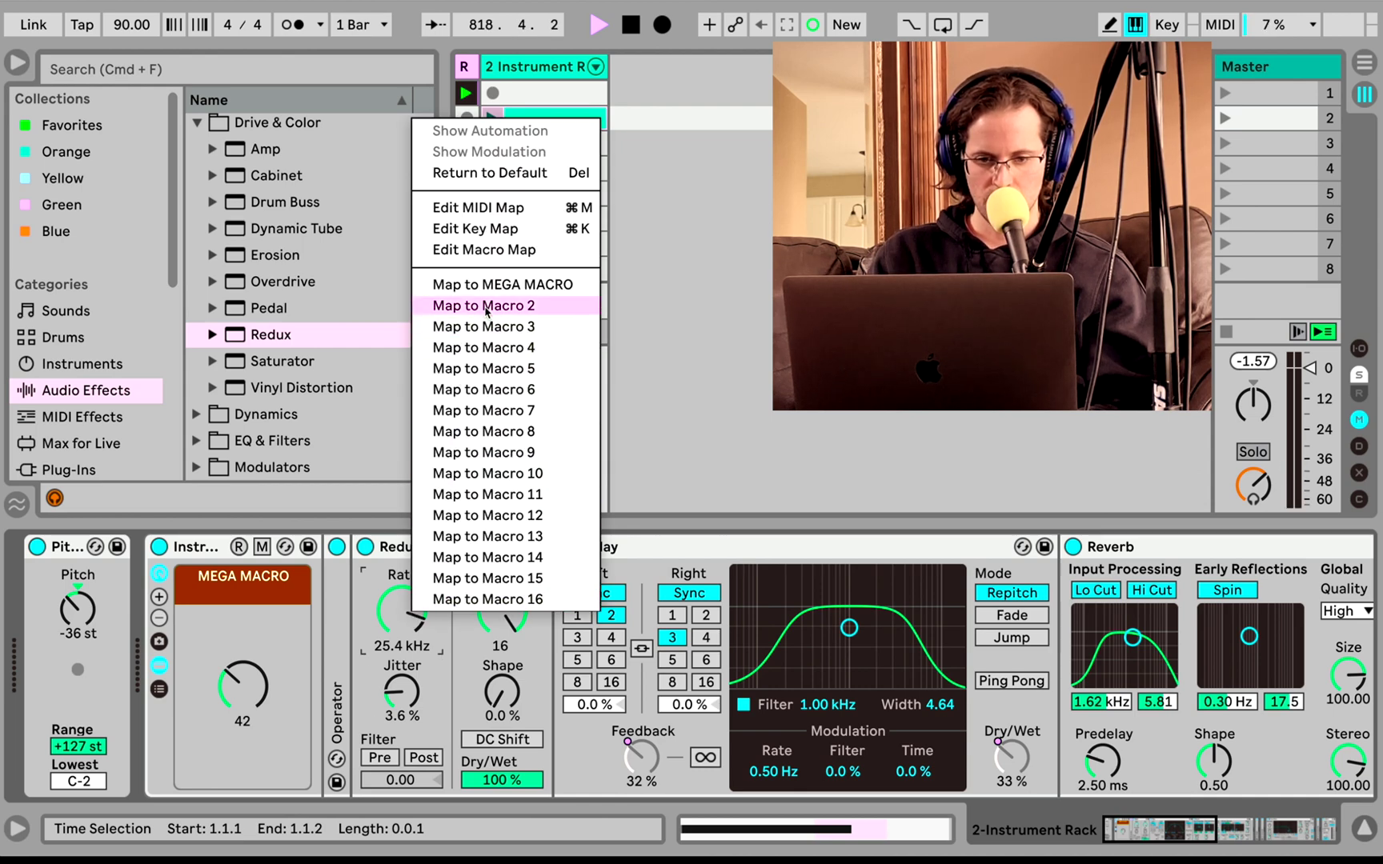
pyautogui.click(497, 284)
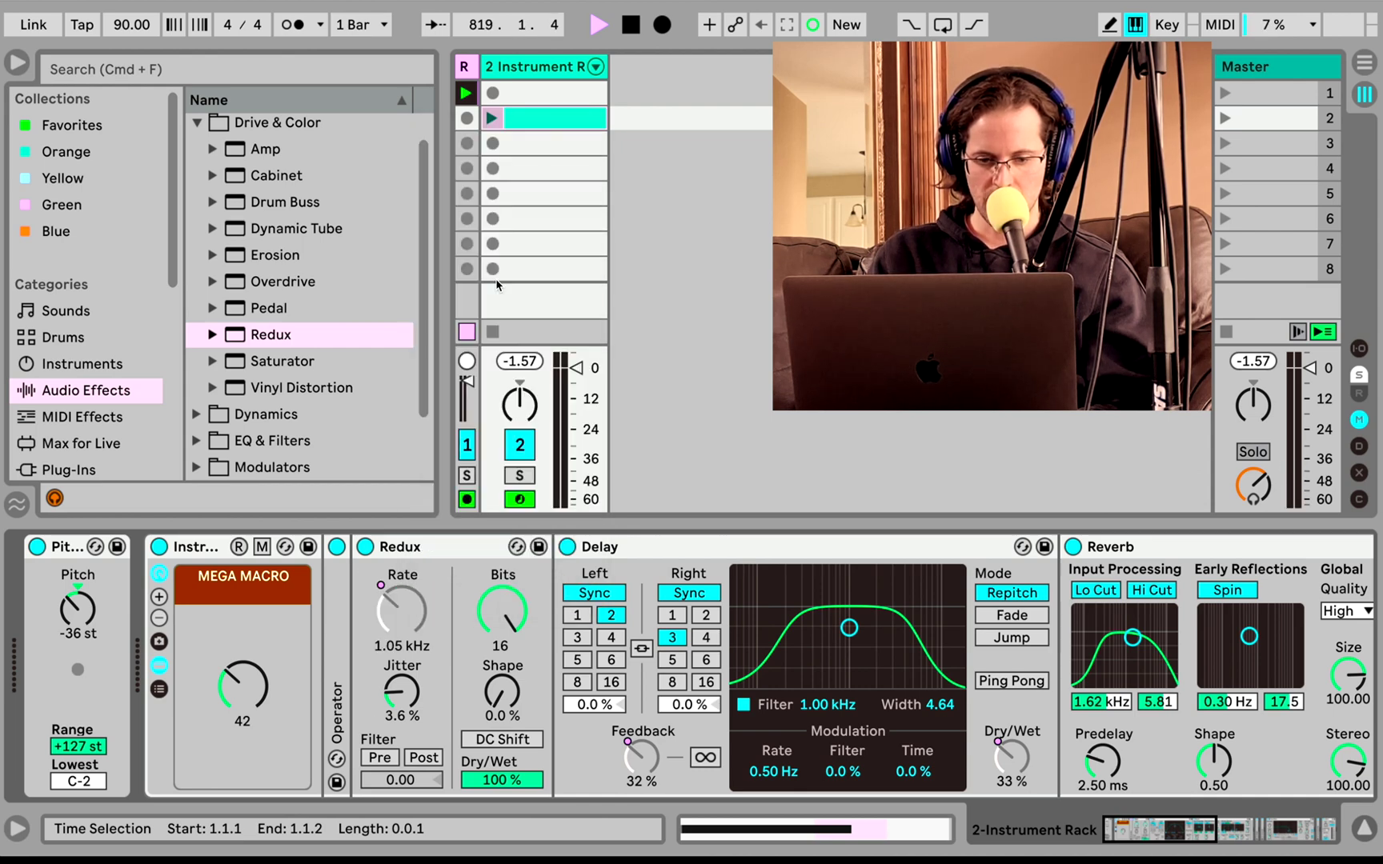
pyautogui.rightClick(512, 619)
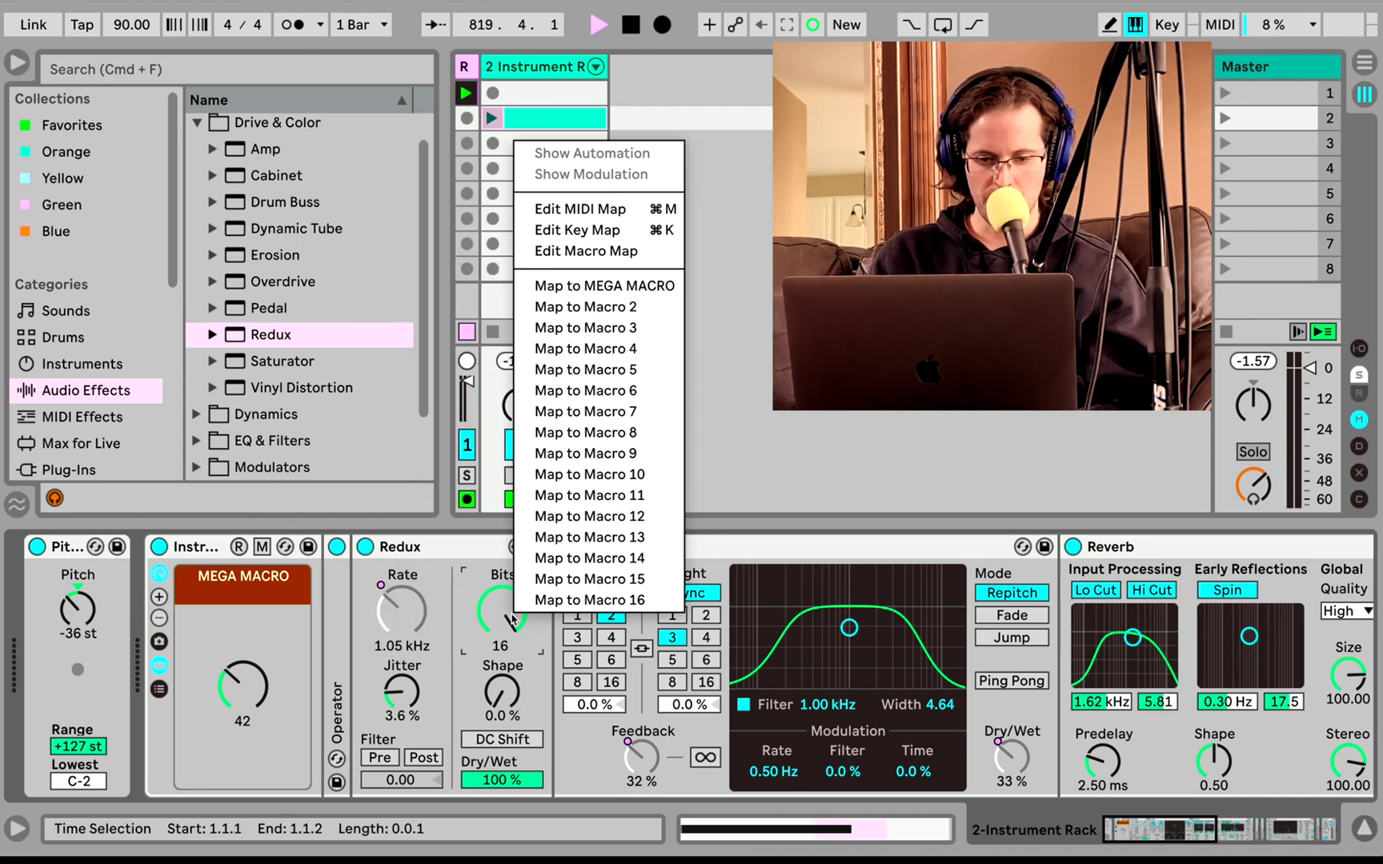
pyautogui.click(607, 287)
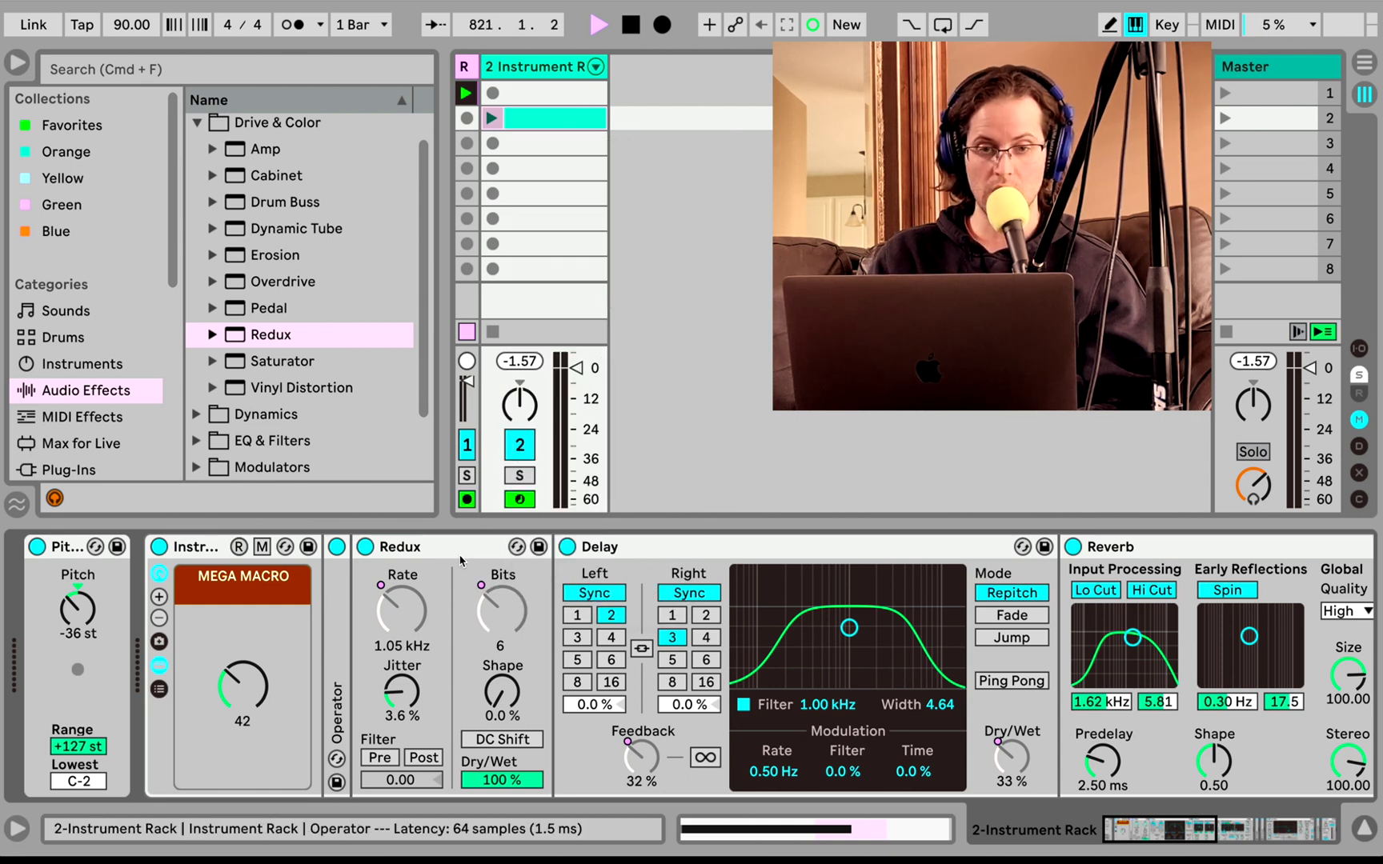
pyautogui.rightClick(401, 706)
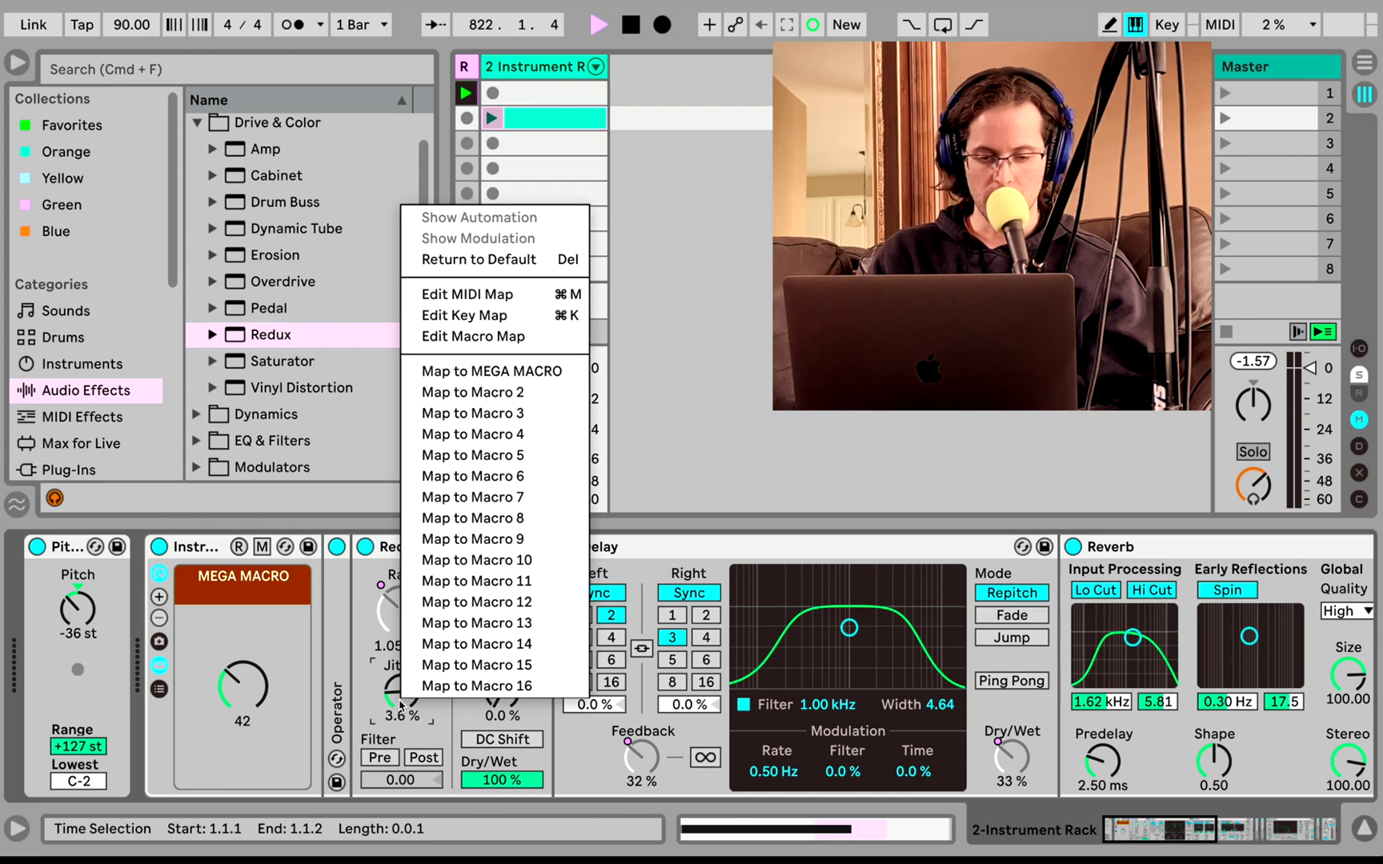
pyautogui.click(477, 369)
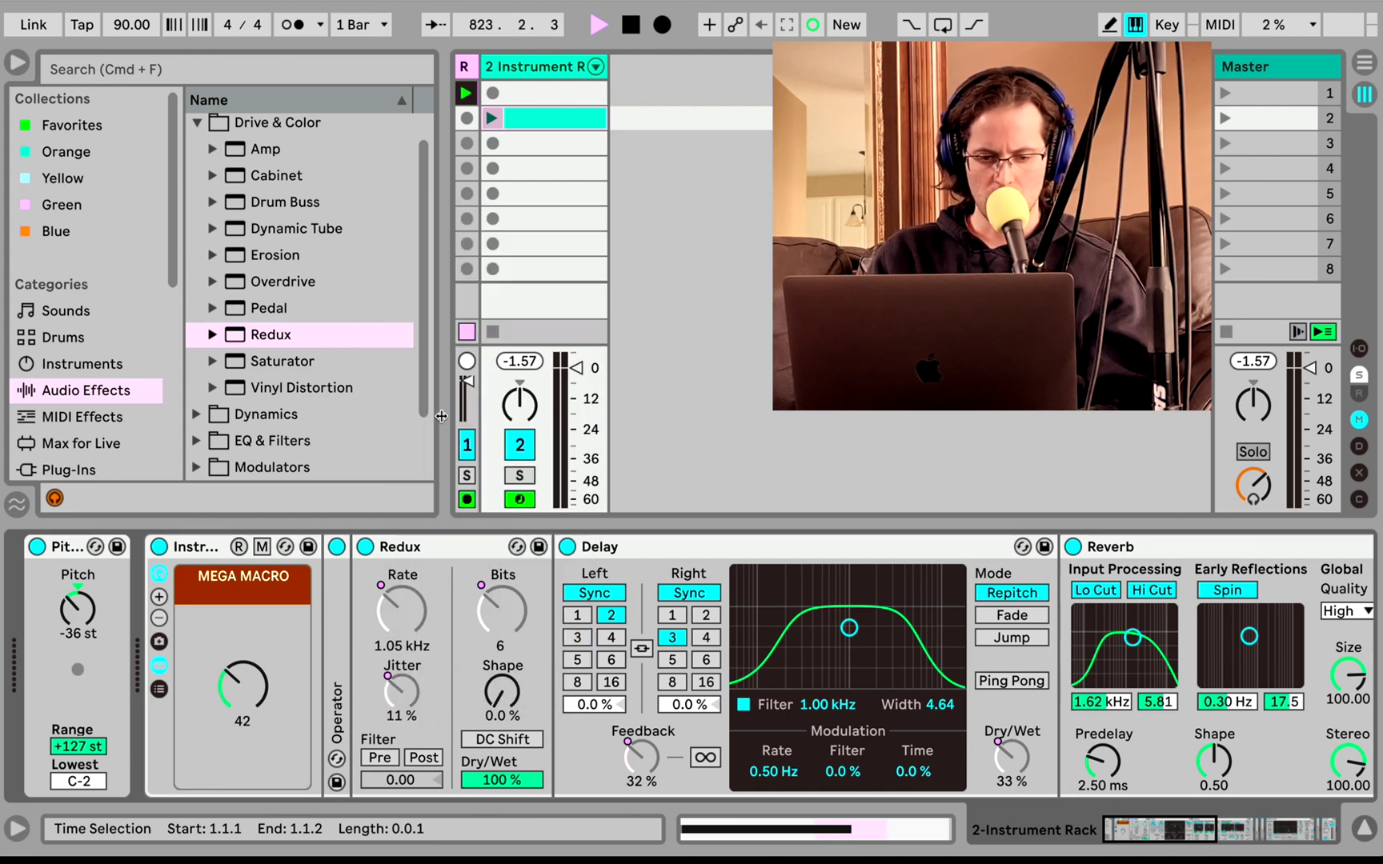
# - Set the Redux macro mapping minimums to 217 Hz for Sample Rate and 7 for Bit Depth, and set MEGA MACRO to 45
pyautogui.click(262, 547)
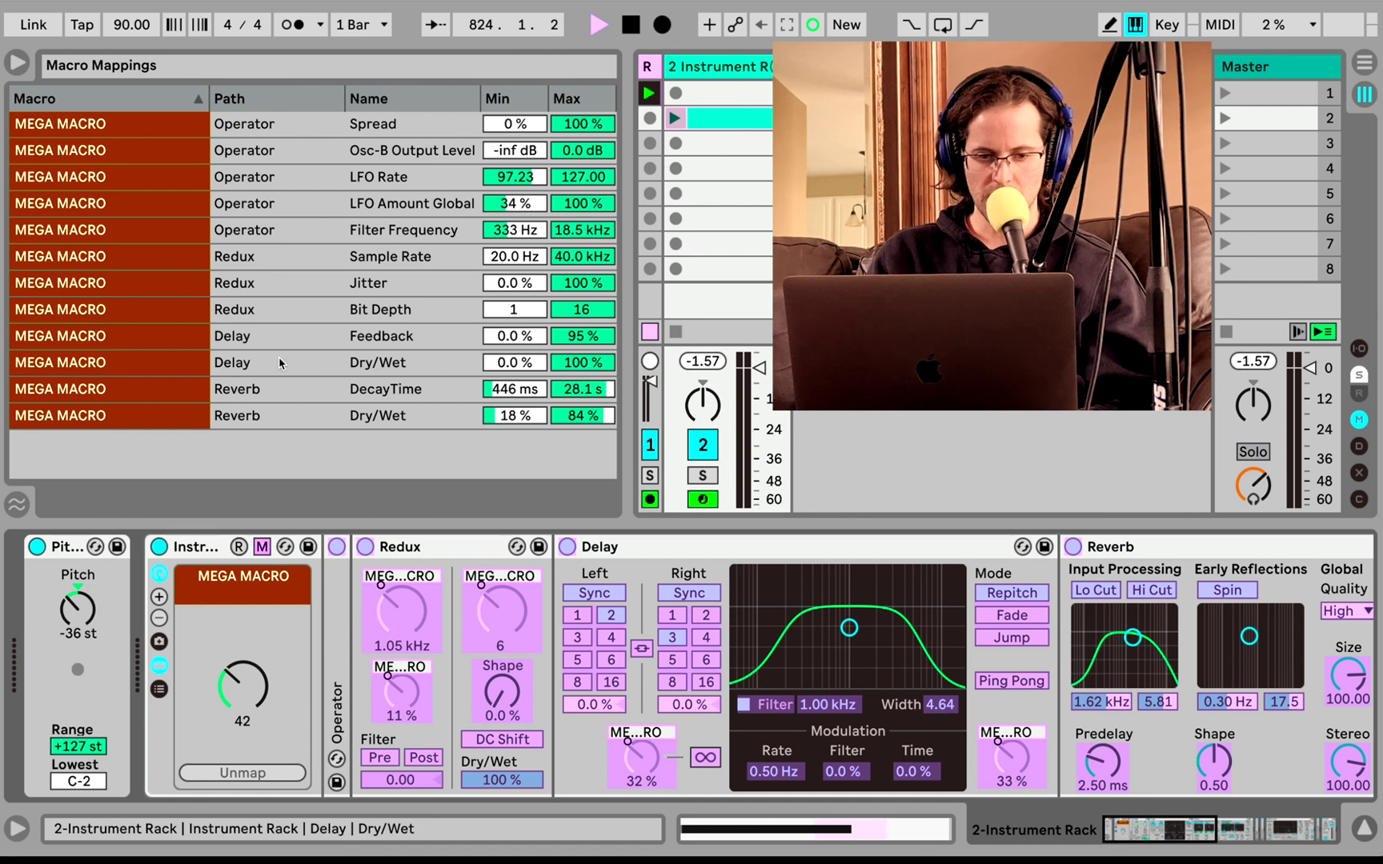
pyautogui.click(238, 260)
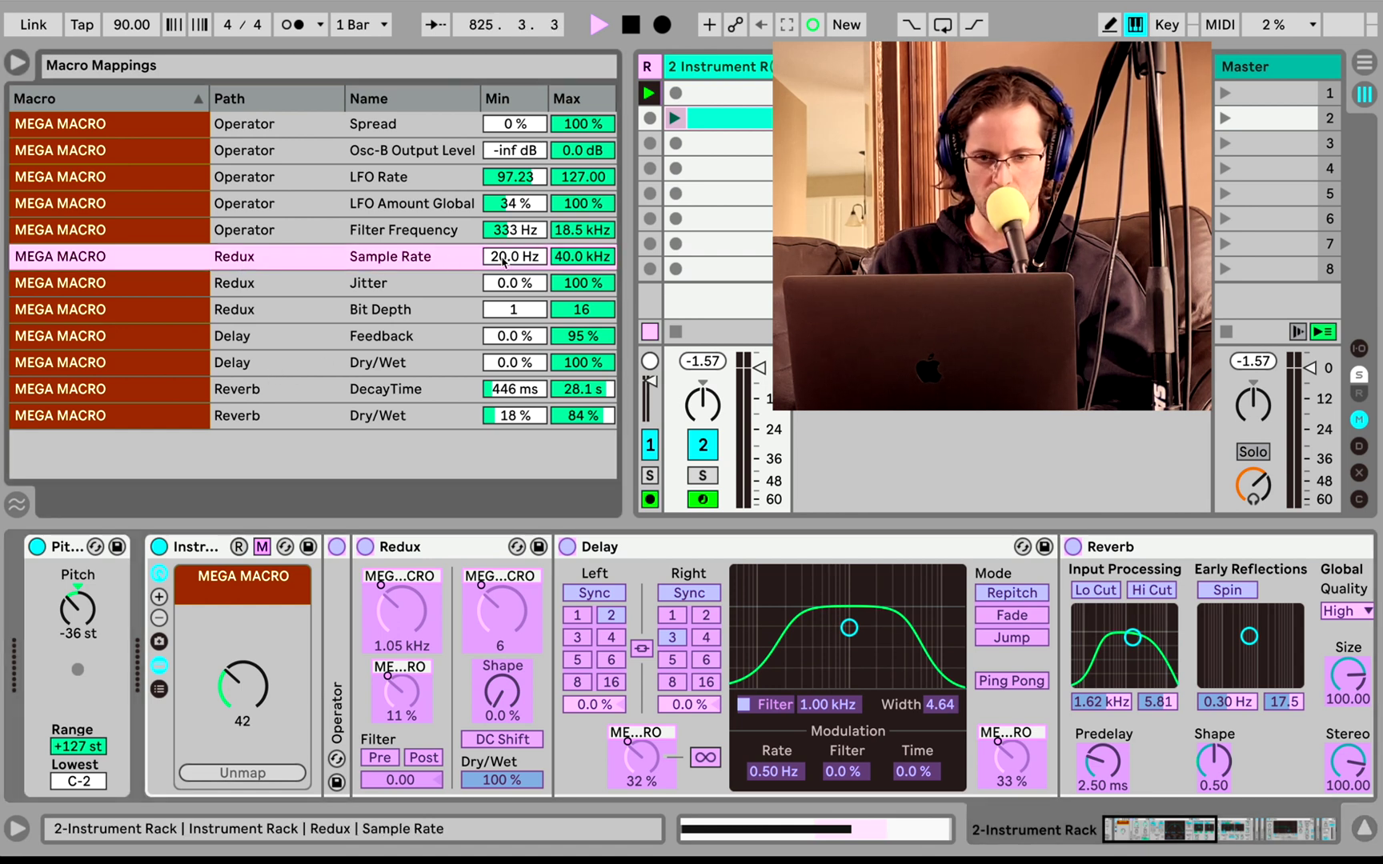
pyautogui.moveTo(504, 261)
pyautogui.mouseDown()
pyautogui.moveTo(504, 236)
pyautogui.moveTo(507, 268)
pyautogui.mouseUp()
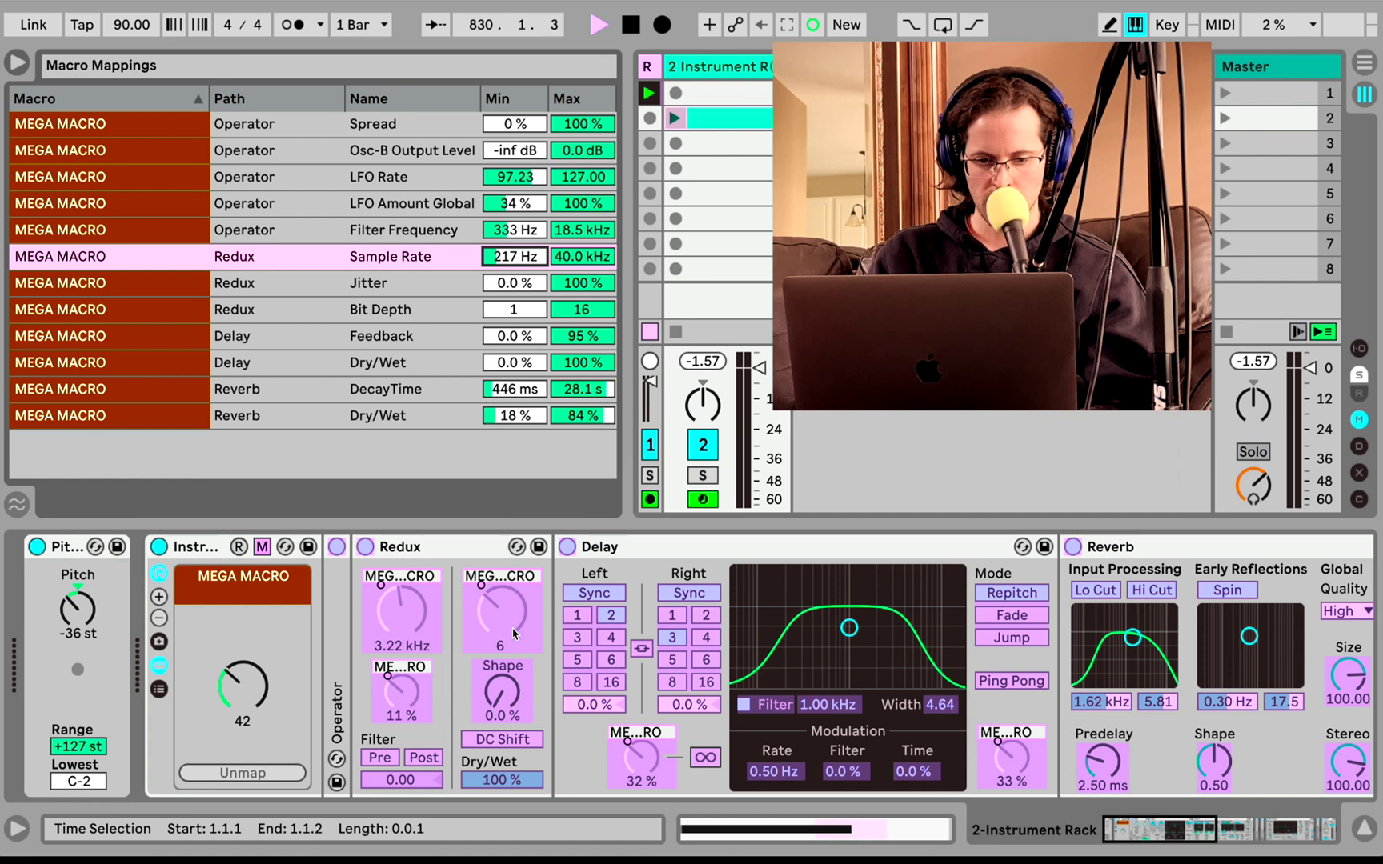
pyautogui.moveTo(514, 309); pyautogui.dragTo(514, 304)
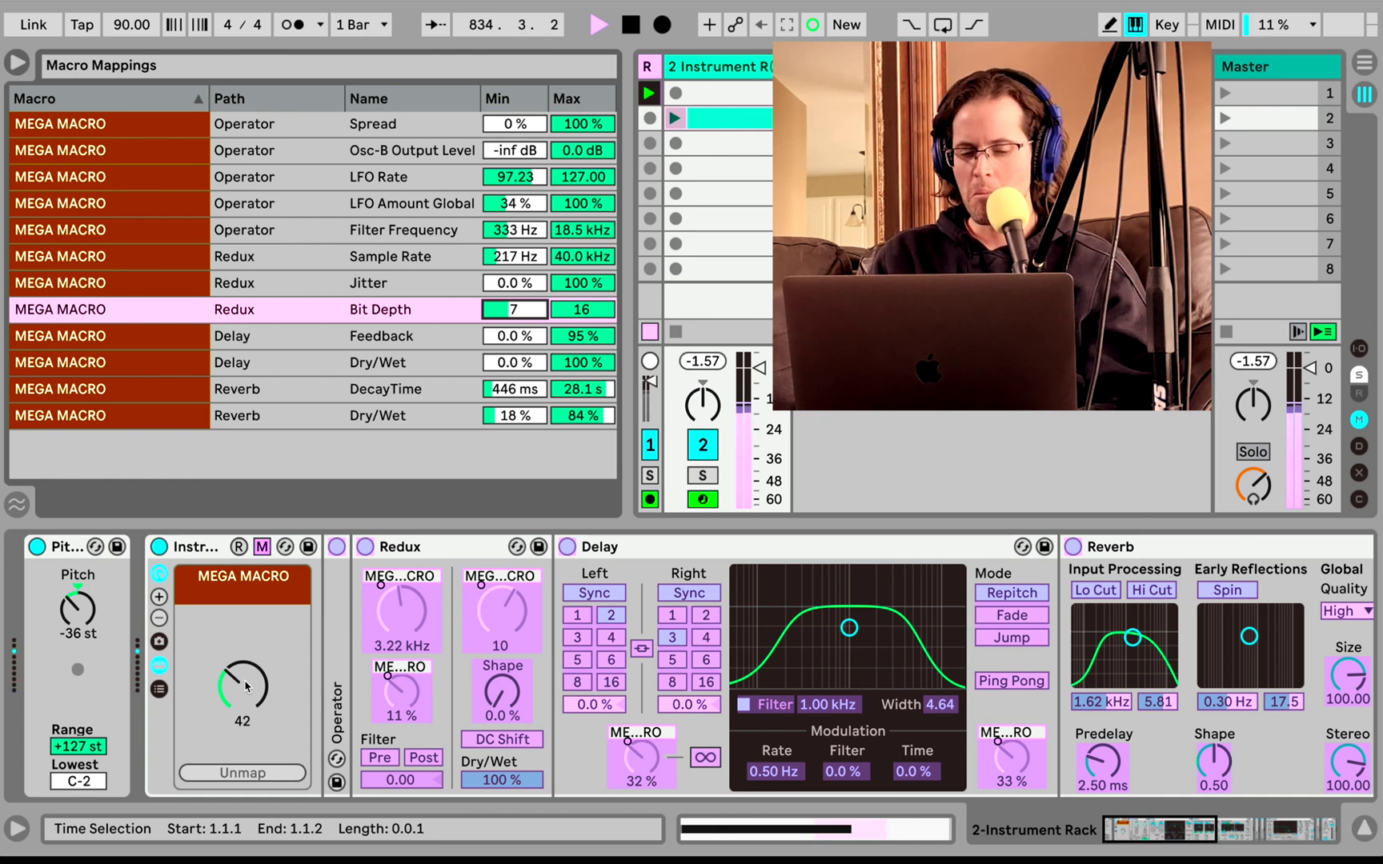
pyautogui.moveTo(246, 686)
pyautogui.mouseDown()
pyautogui.moveTo(247, 636)
pyautogui.moveTo(247, 684)
pyautogui.mouseUp()
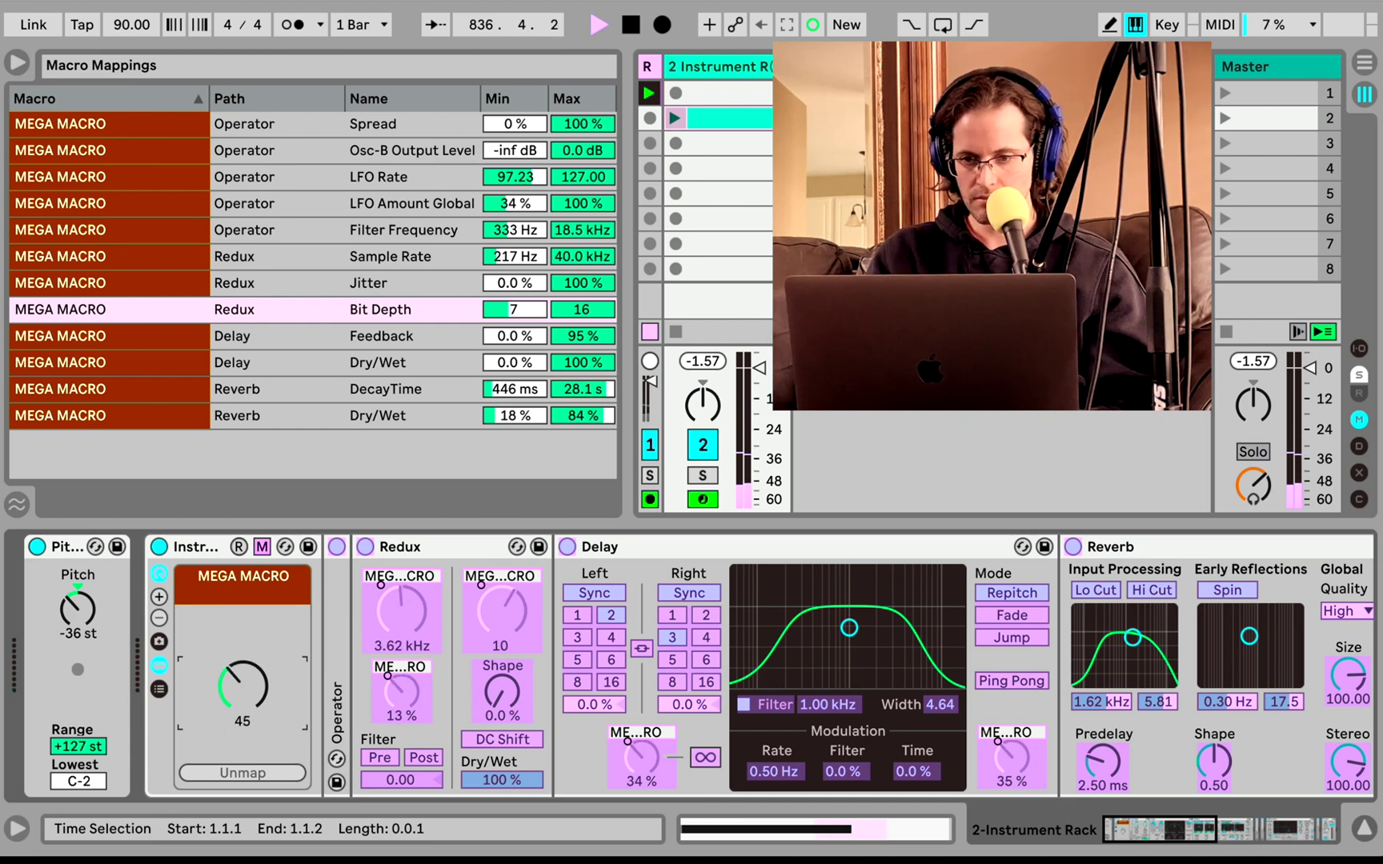
# - Add a new audio track and set its audio input to 2-Instrument Rack
pyautogui.press('super+t')
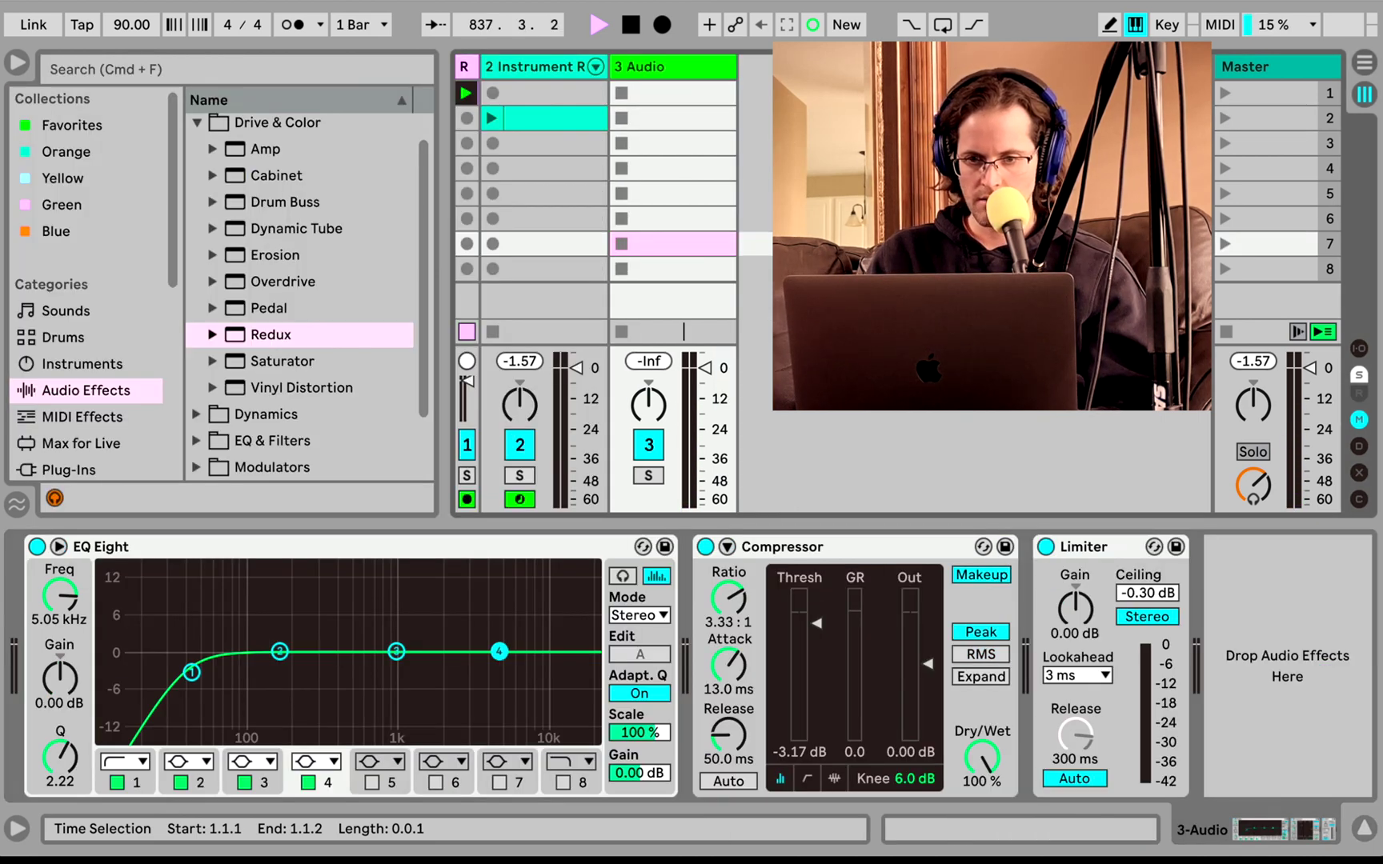
pyautogui.press('alt+super+i')
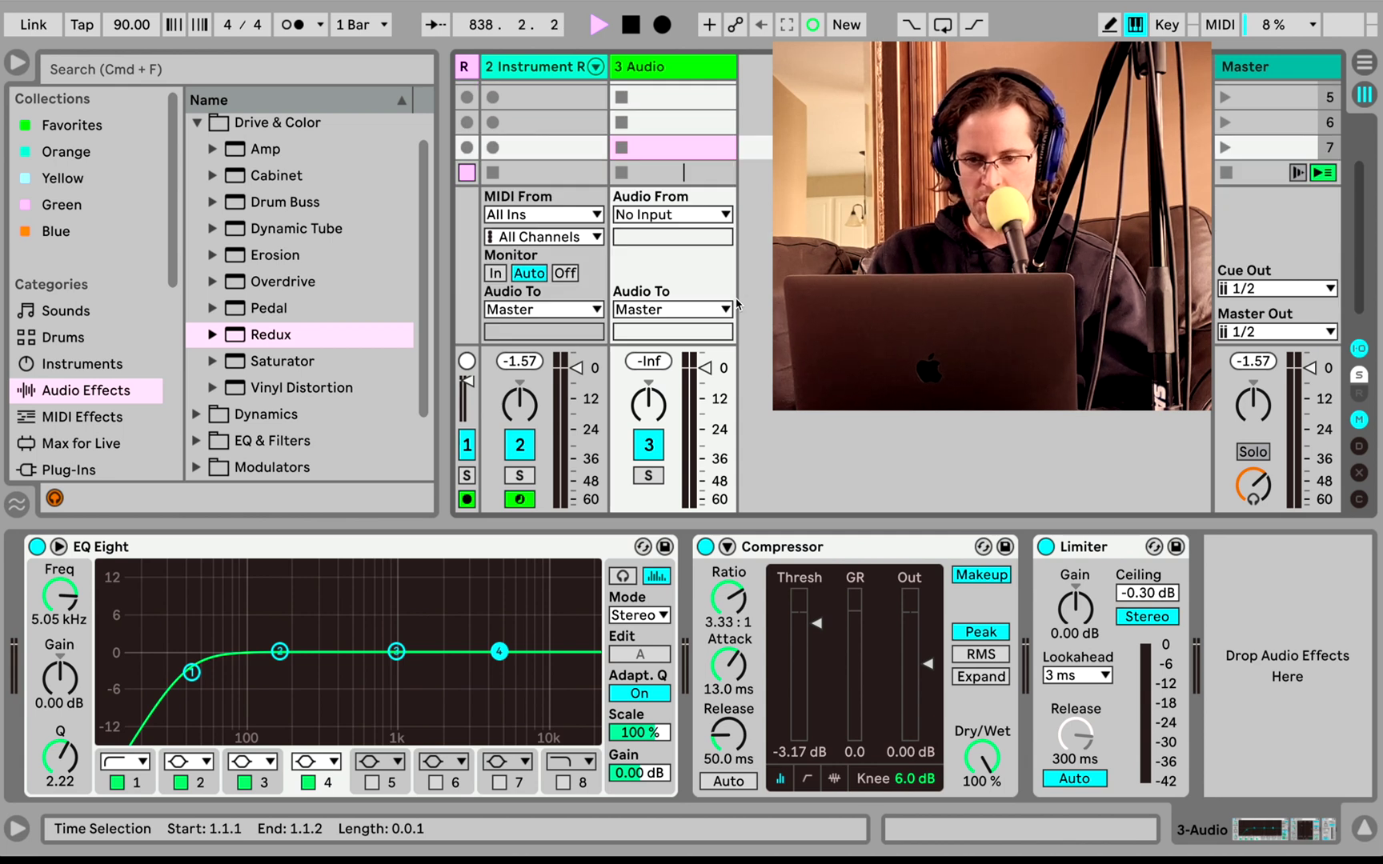
pyautogui.click(641, 213)
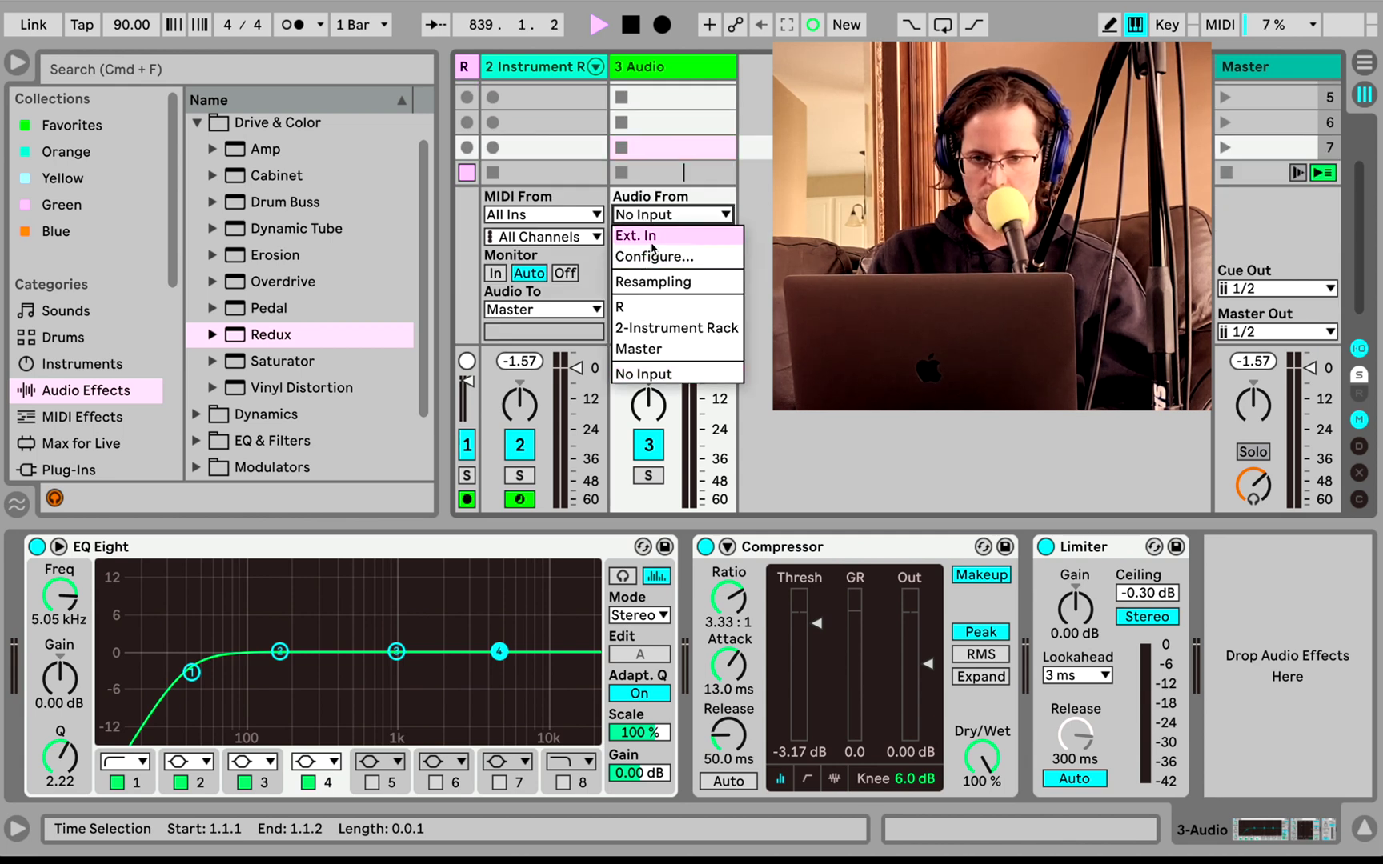
pyautogui.click(663, 328)
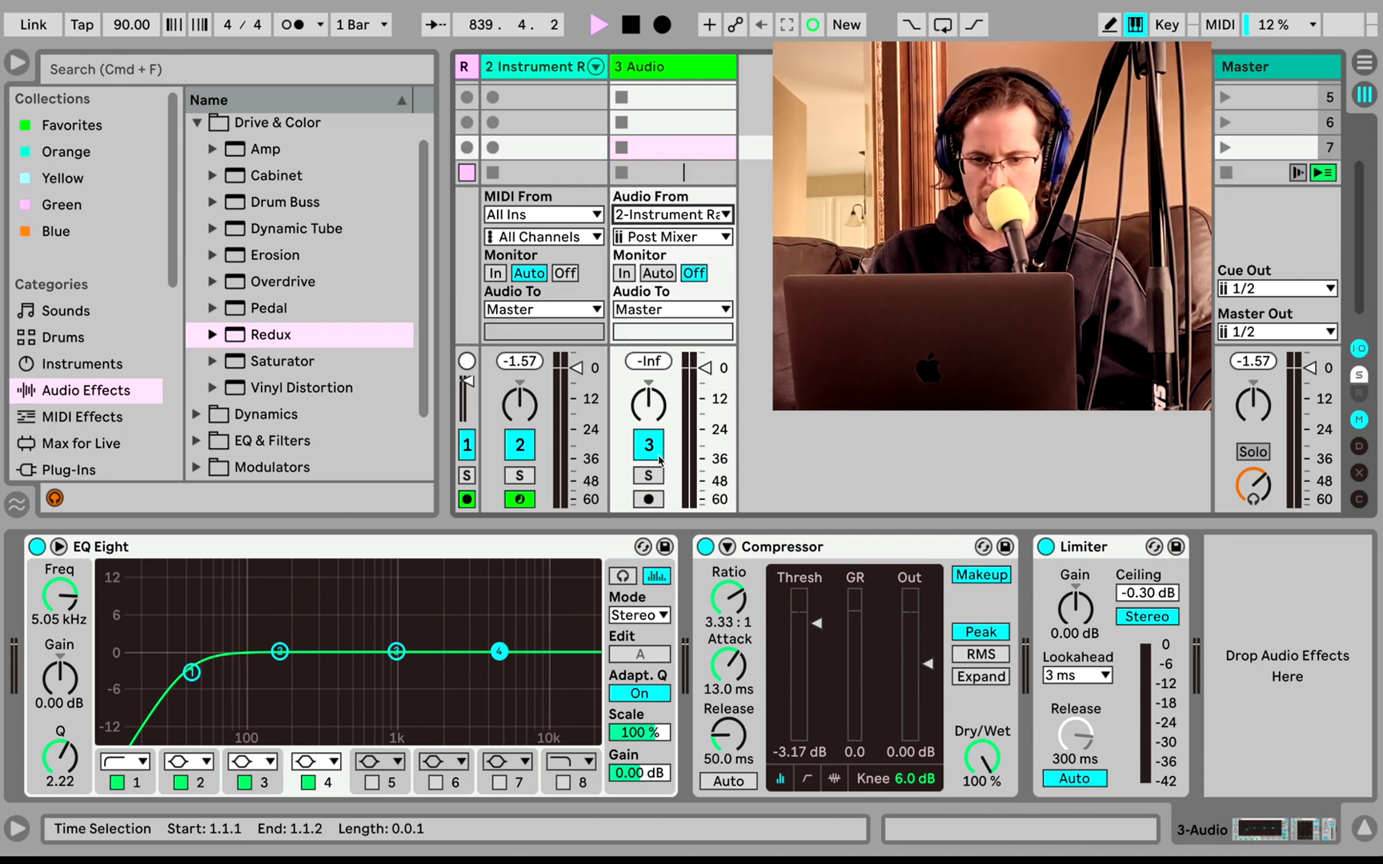
# - Arm the new audio track, start recording into its scene 6 slot and open the recording clip's waveform
pyautogui.click(650, 499)
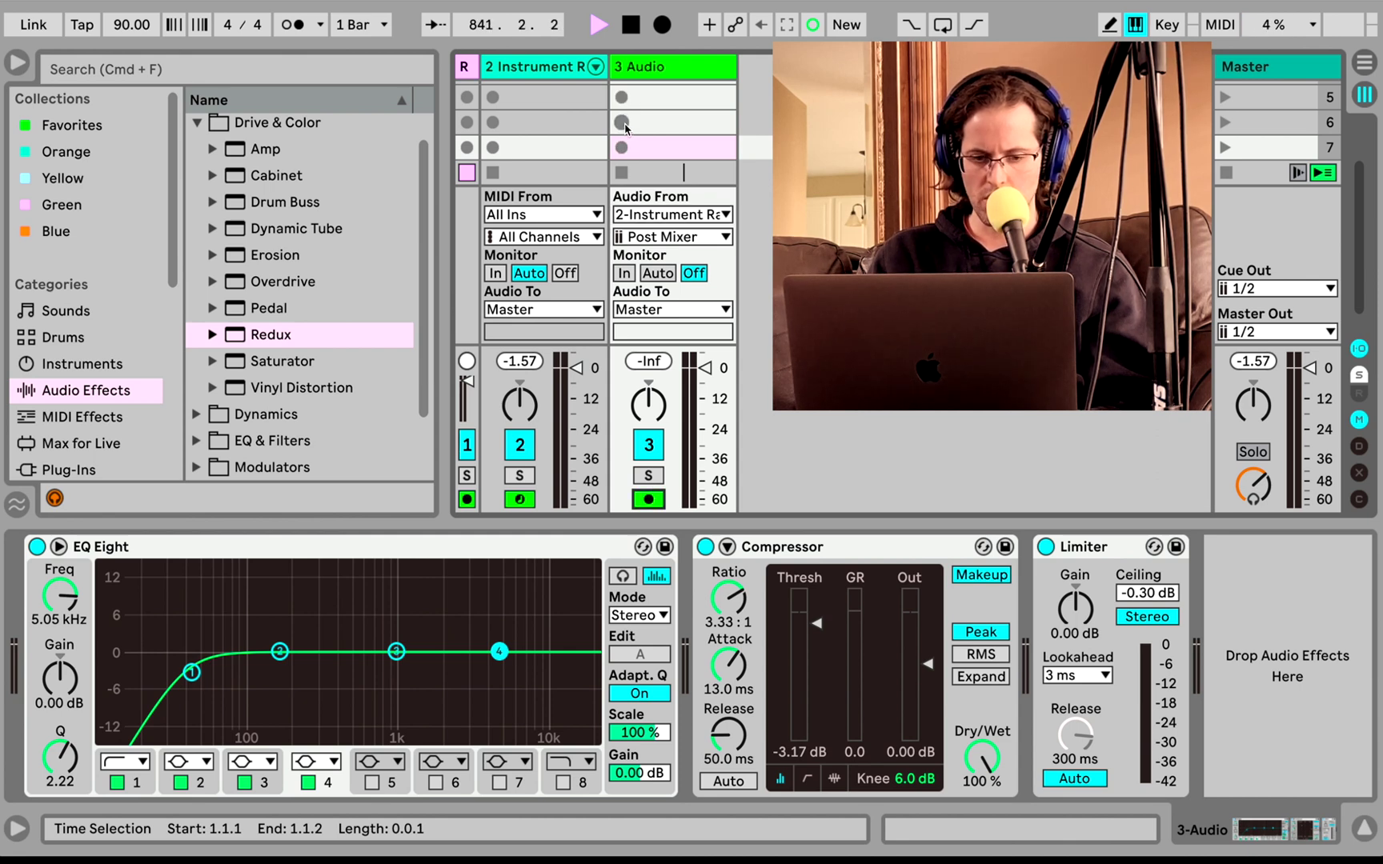
pyautogui.click(623, 122)
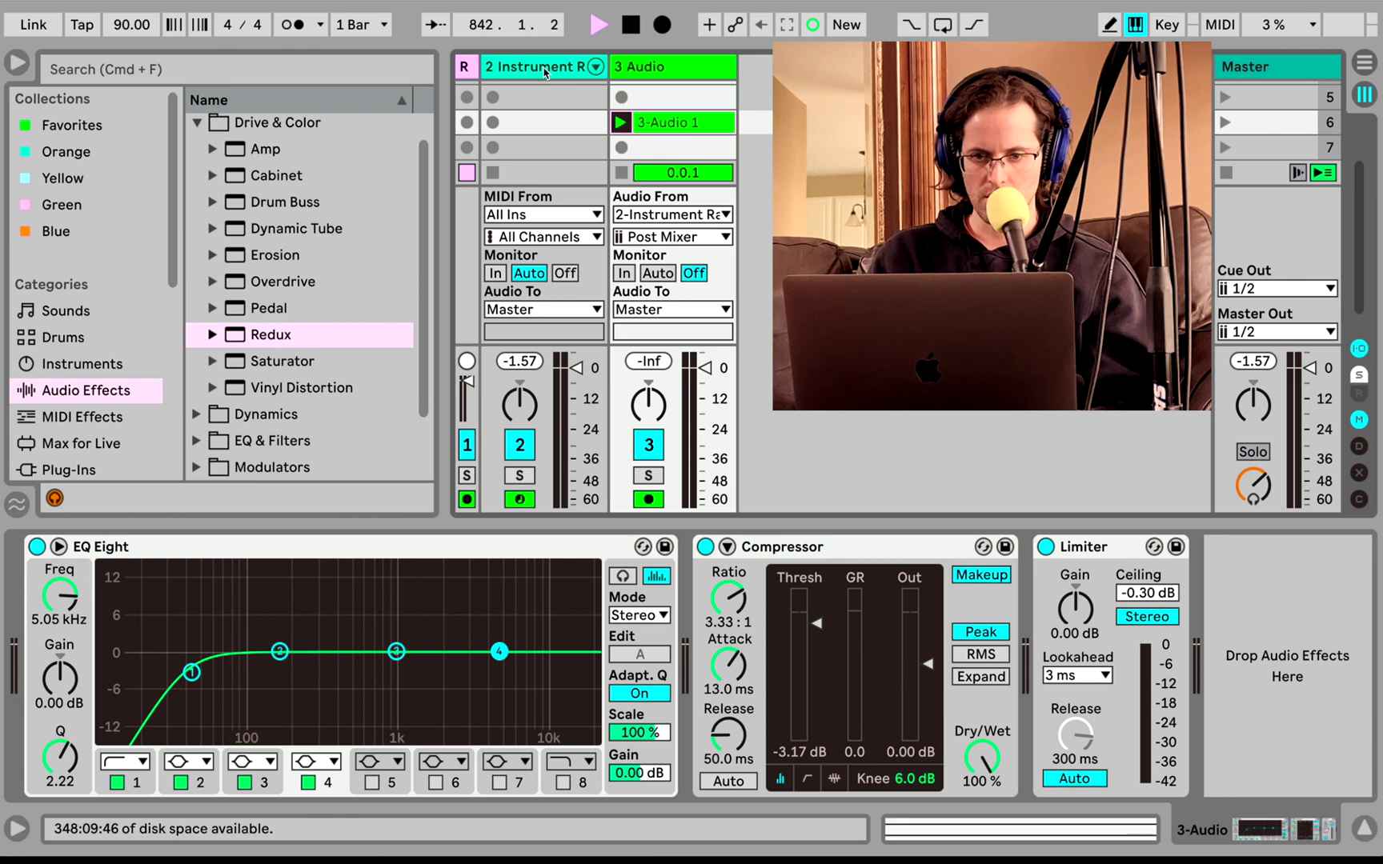
pyautogui.click(659, 126)
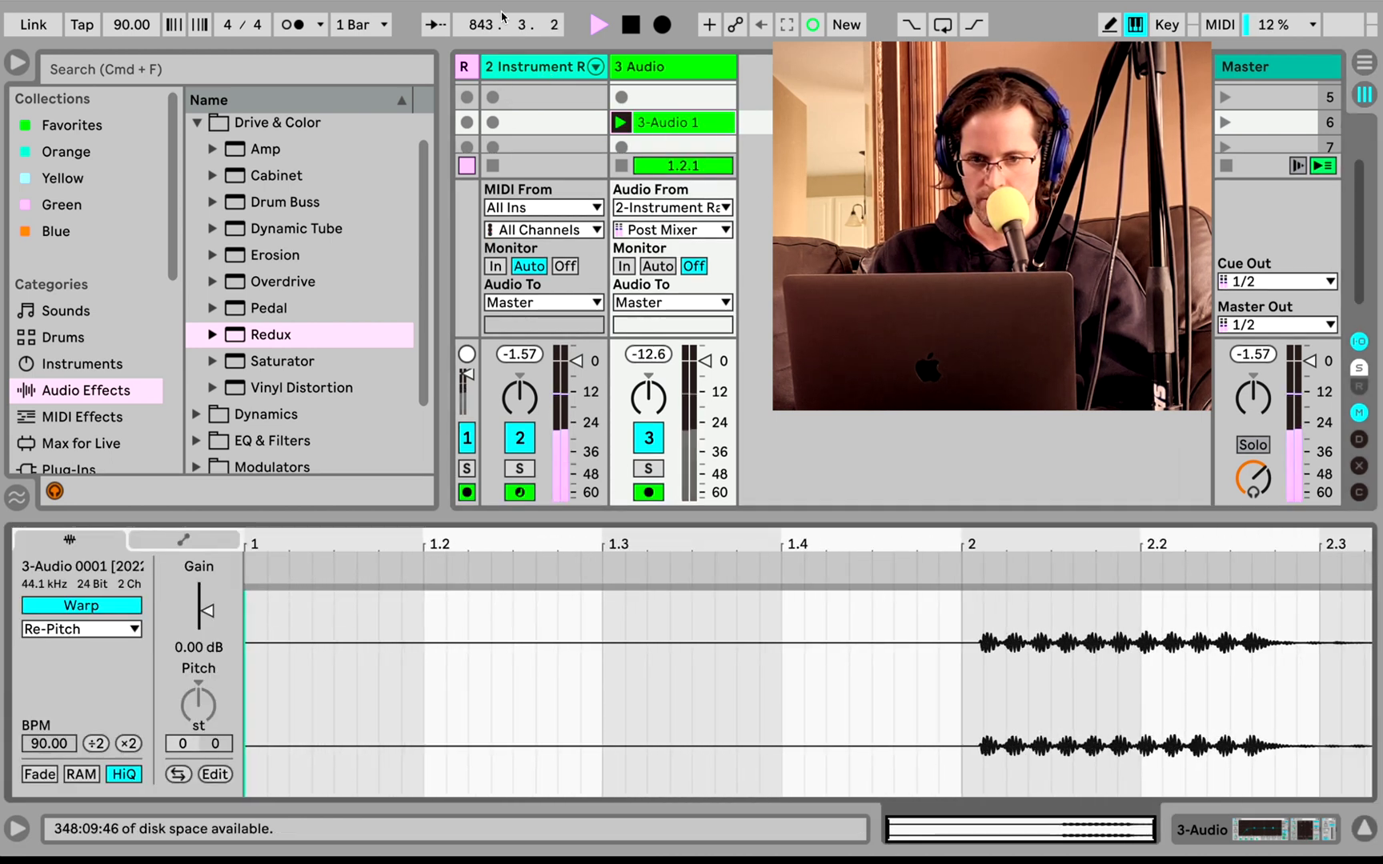
# - Sweep MEGA MACRO to 75, up to 115 and back down to 58 while the 3-Audio 1 take records
pyautogui.click(519, 79)
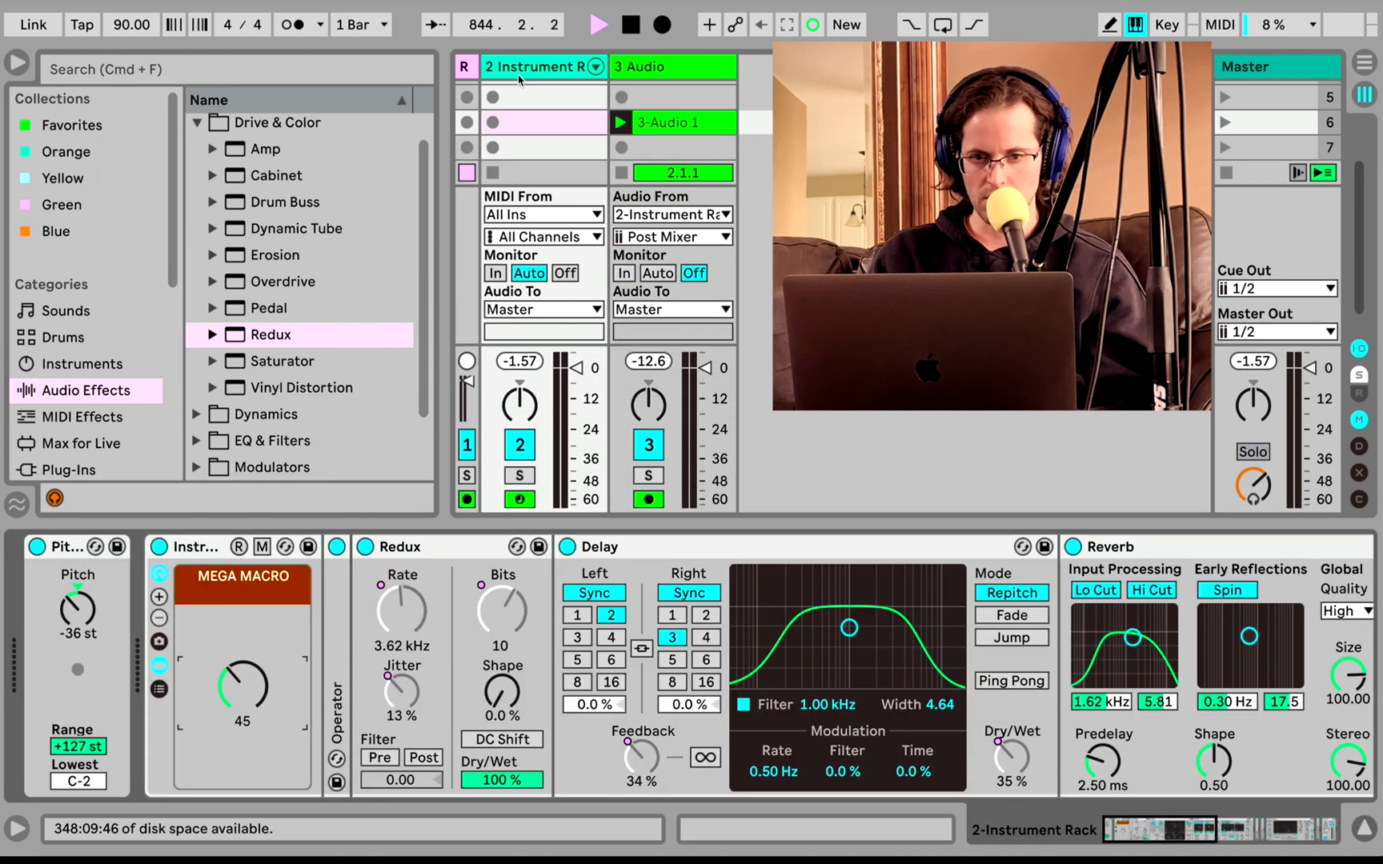
pyautogui.moveTo(243, 675); pyautogui.dragTo(243, 650)
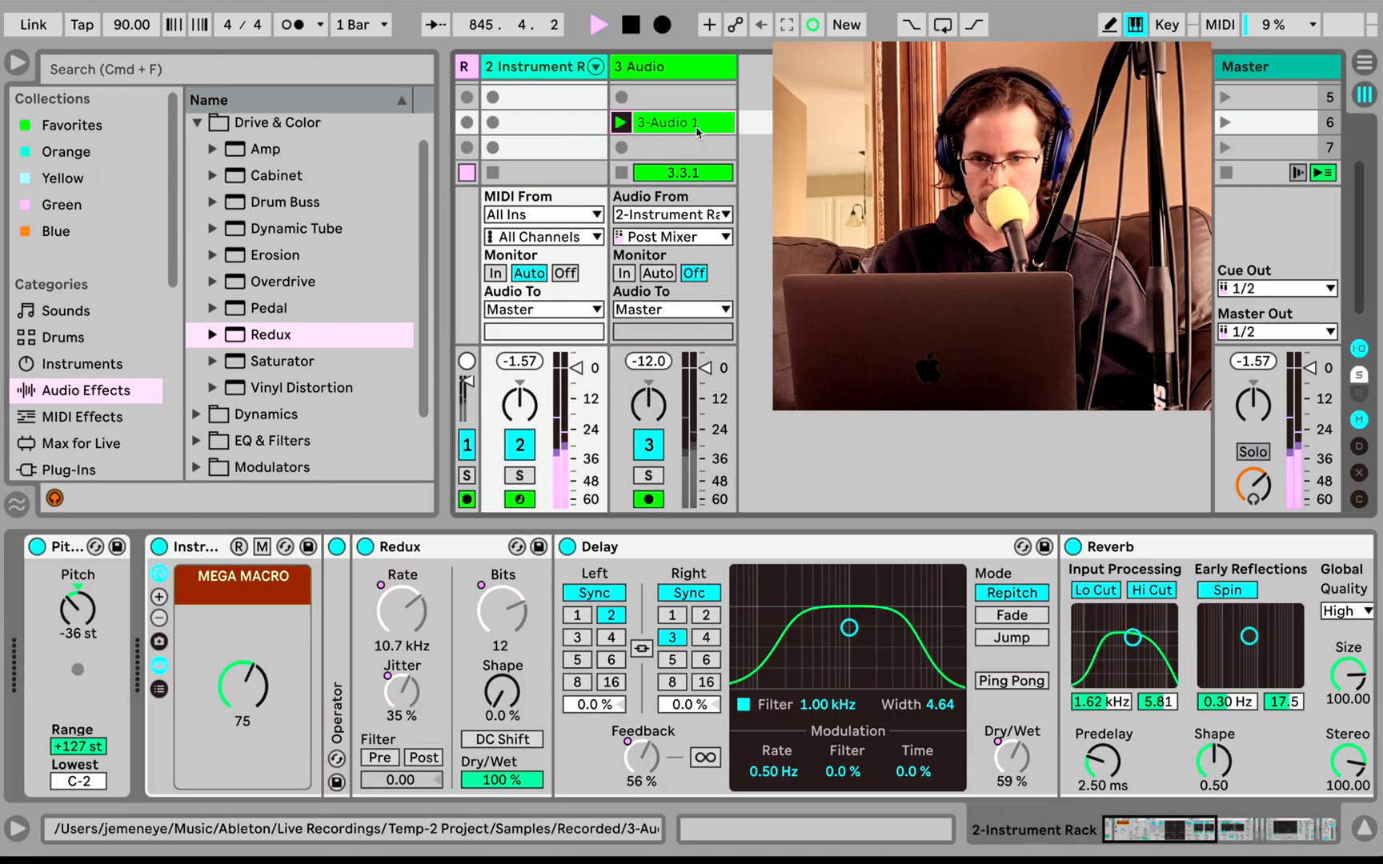
pyautogui.click(668, 122)
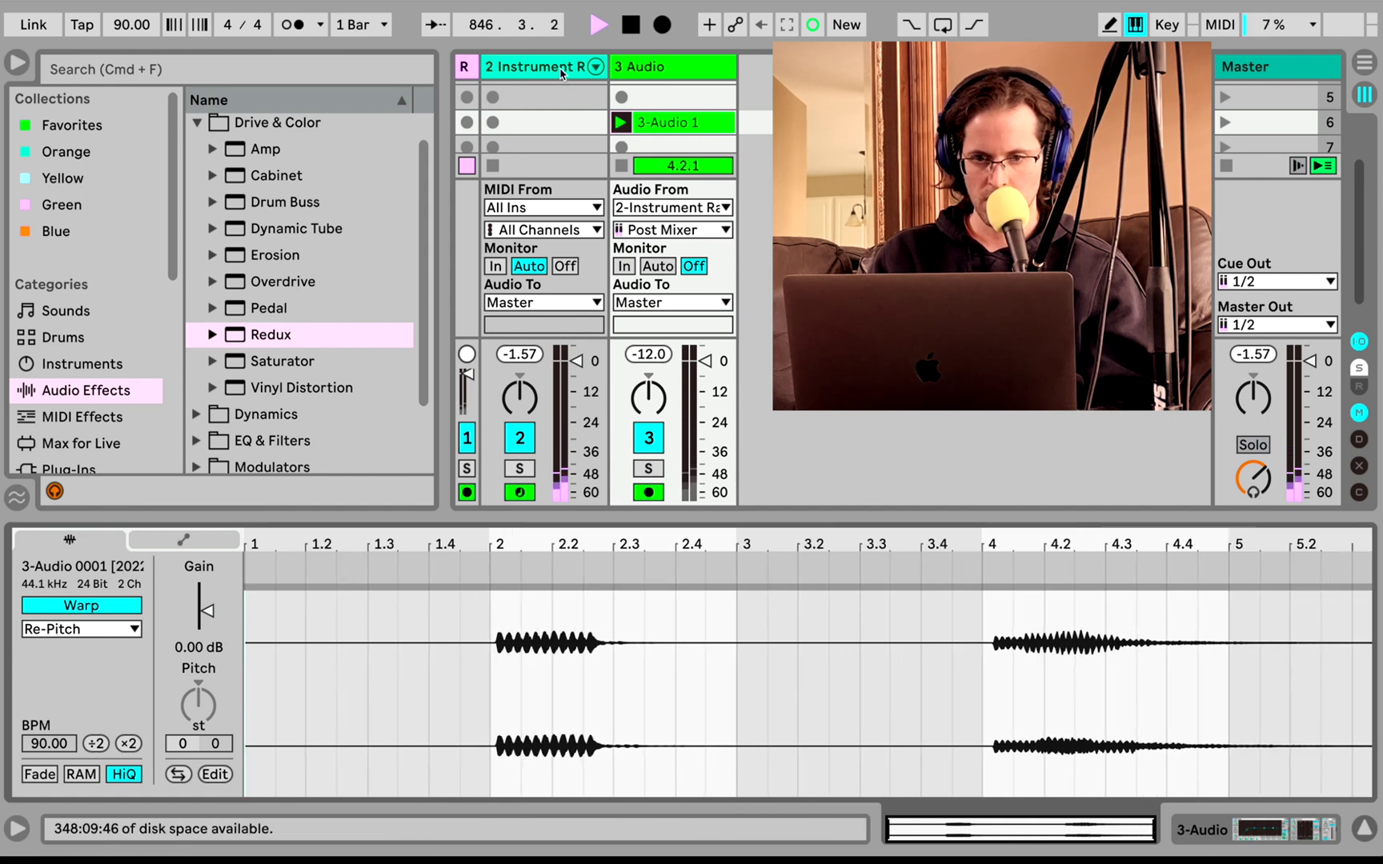
pyautogui.click(561, 74)
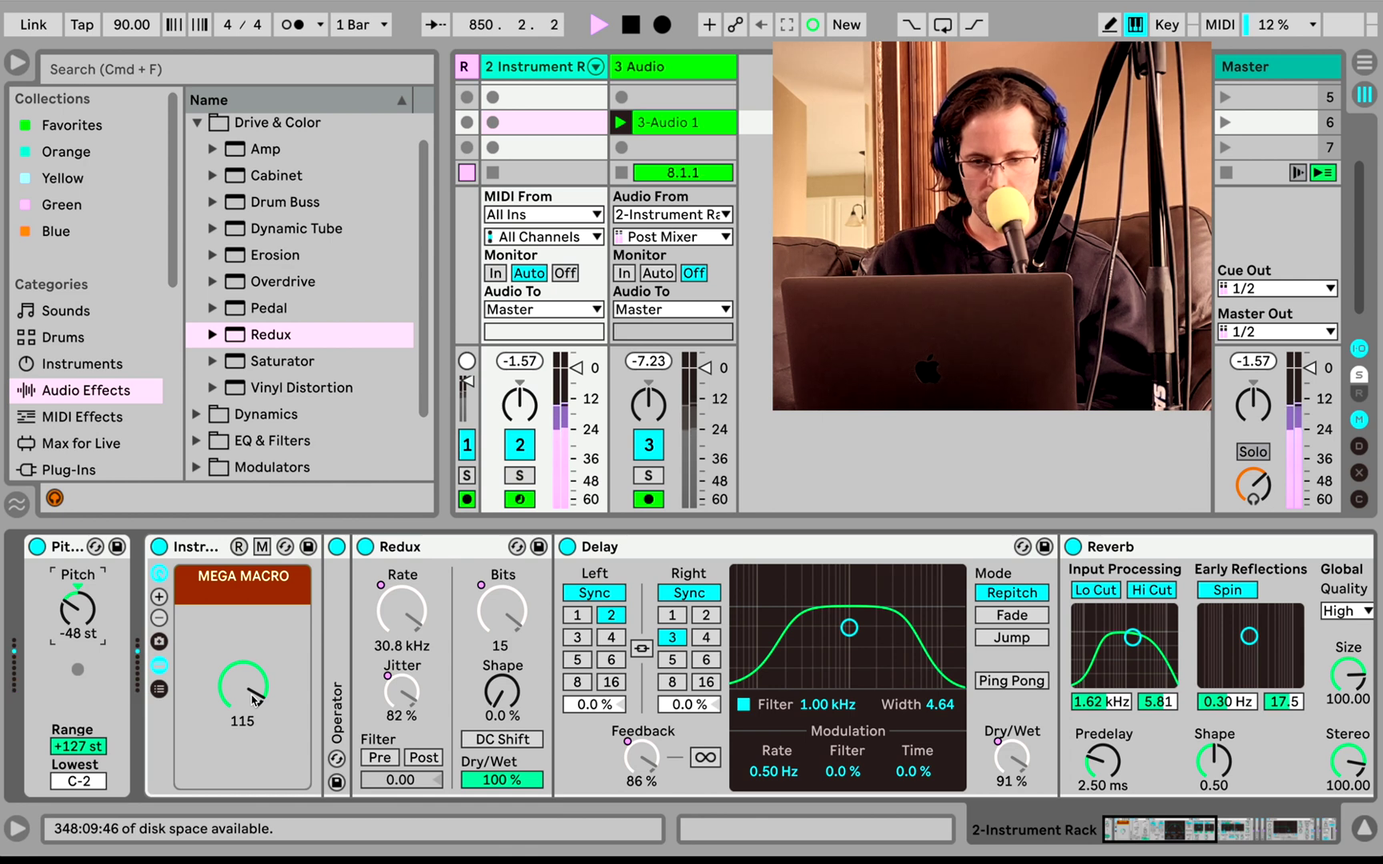
pyautogui.moveTo(255, 698); pyautogui.dragTo(255, 745)
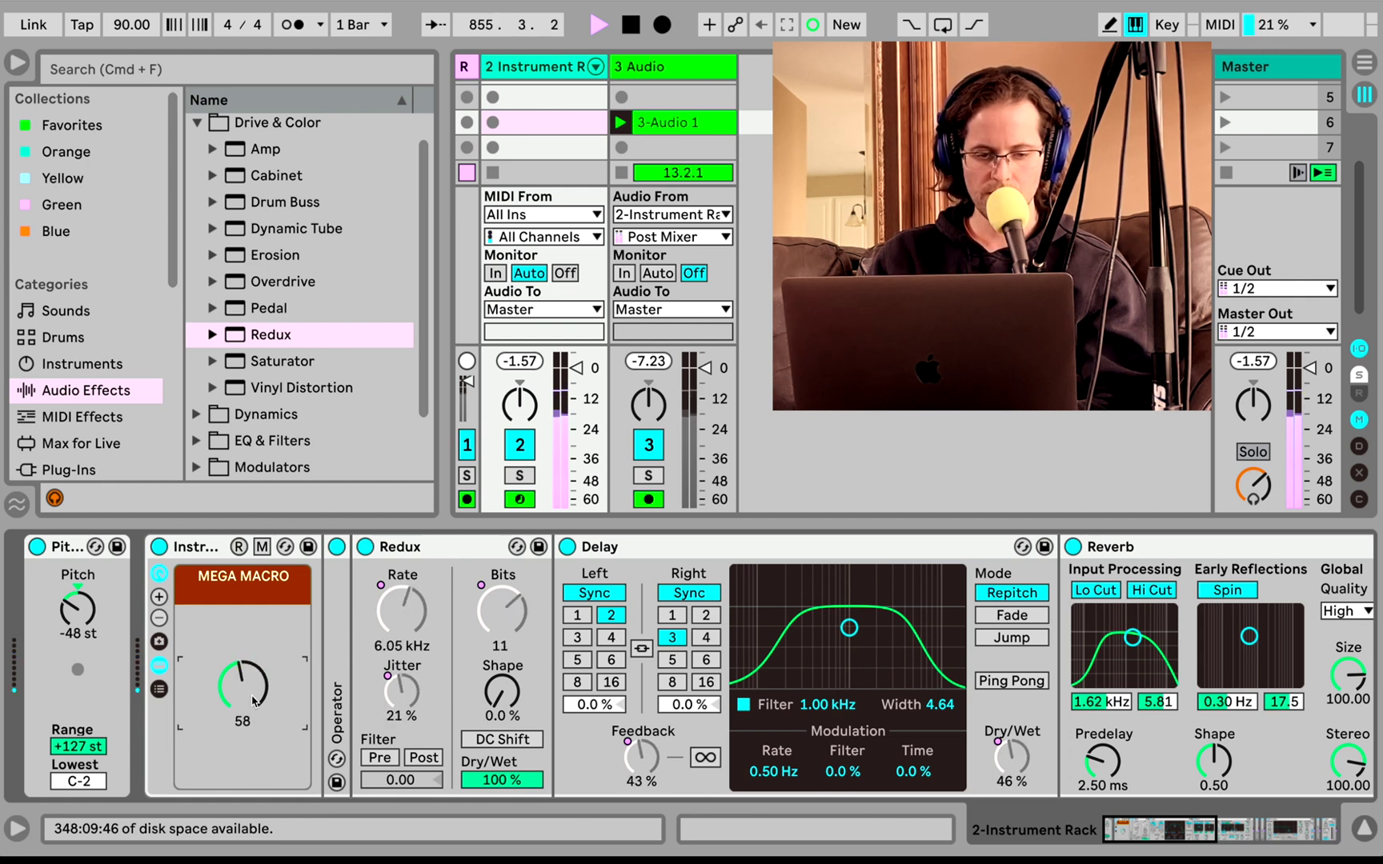
# - Turn off the Pitch device in front of the instrument rack and stop recording 3-Audio 1
pyautogui.click(37, 547)
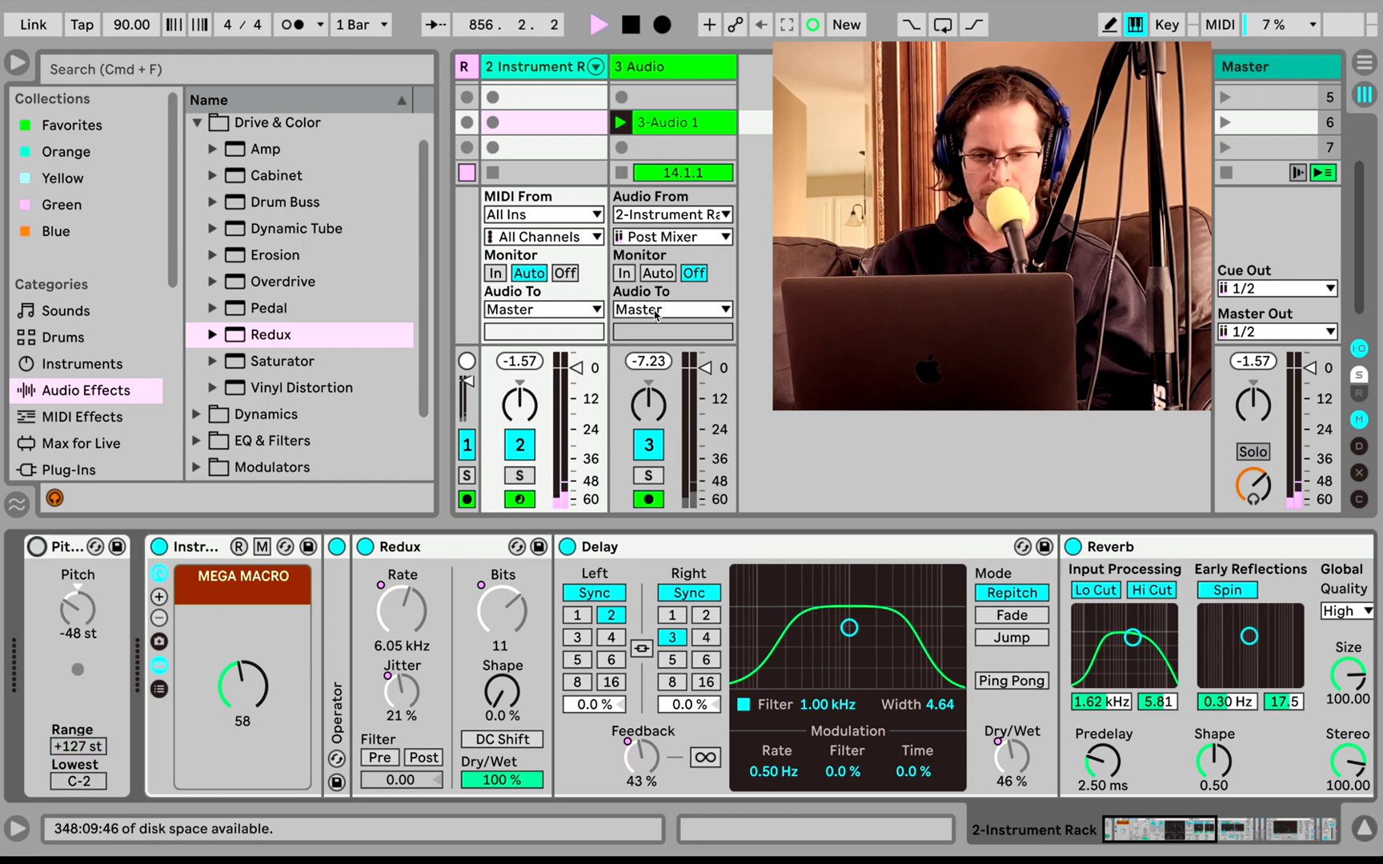
pyautogui.click(656, 128)
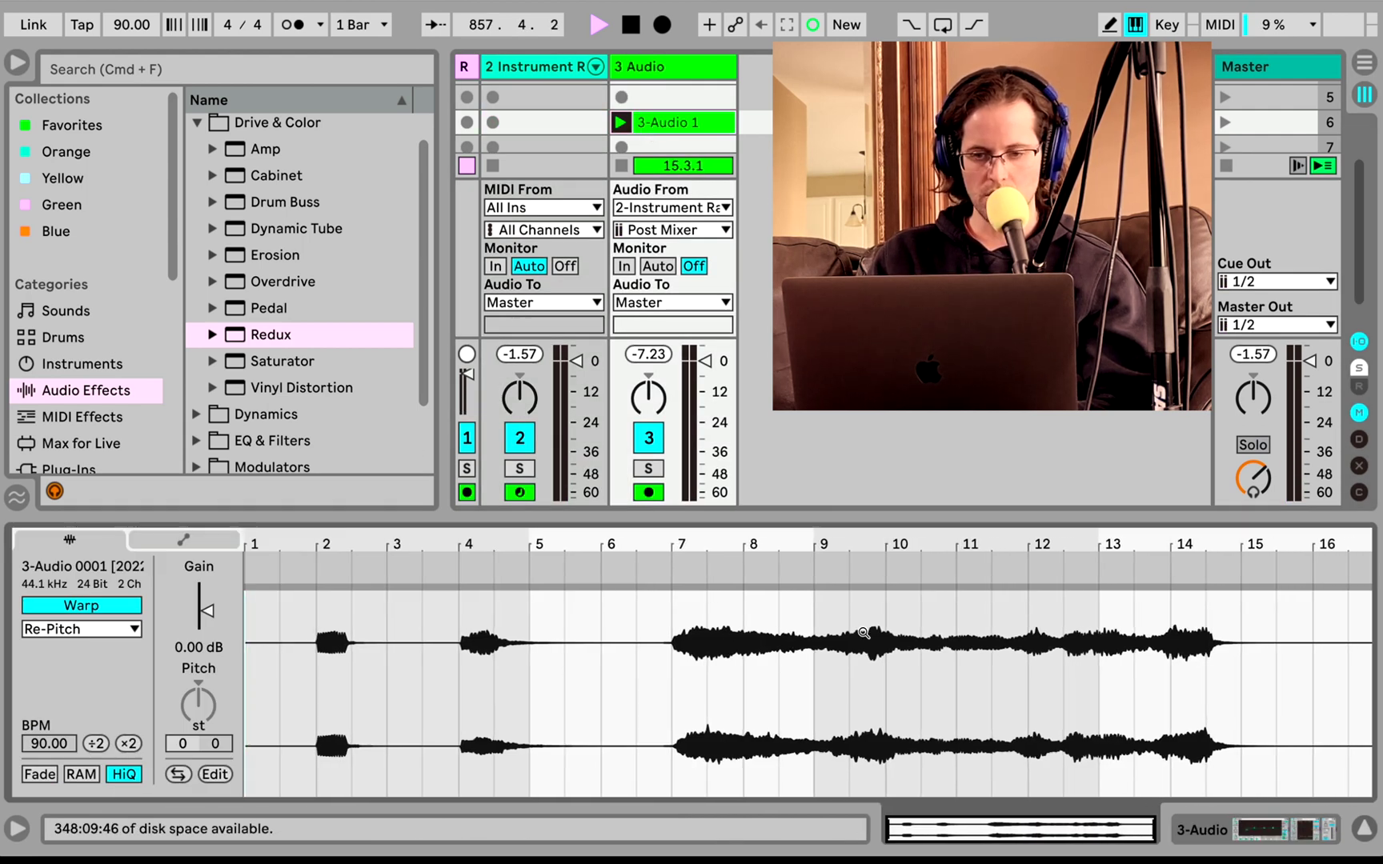
pyautogui.click(623, 166)
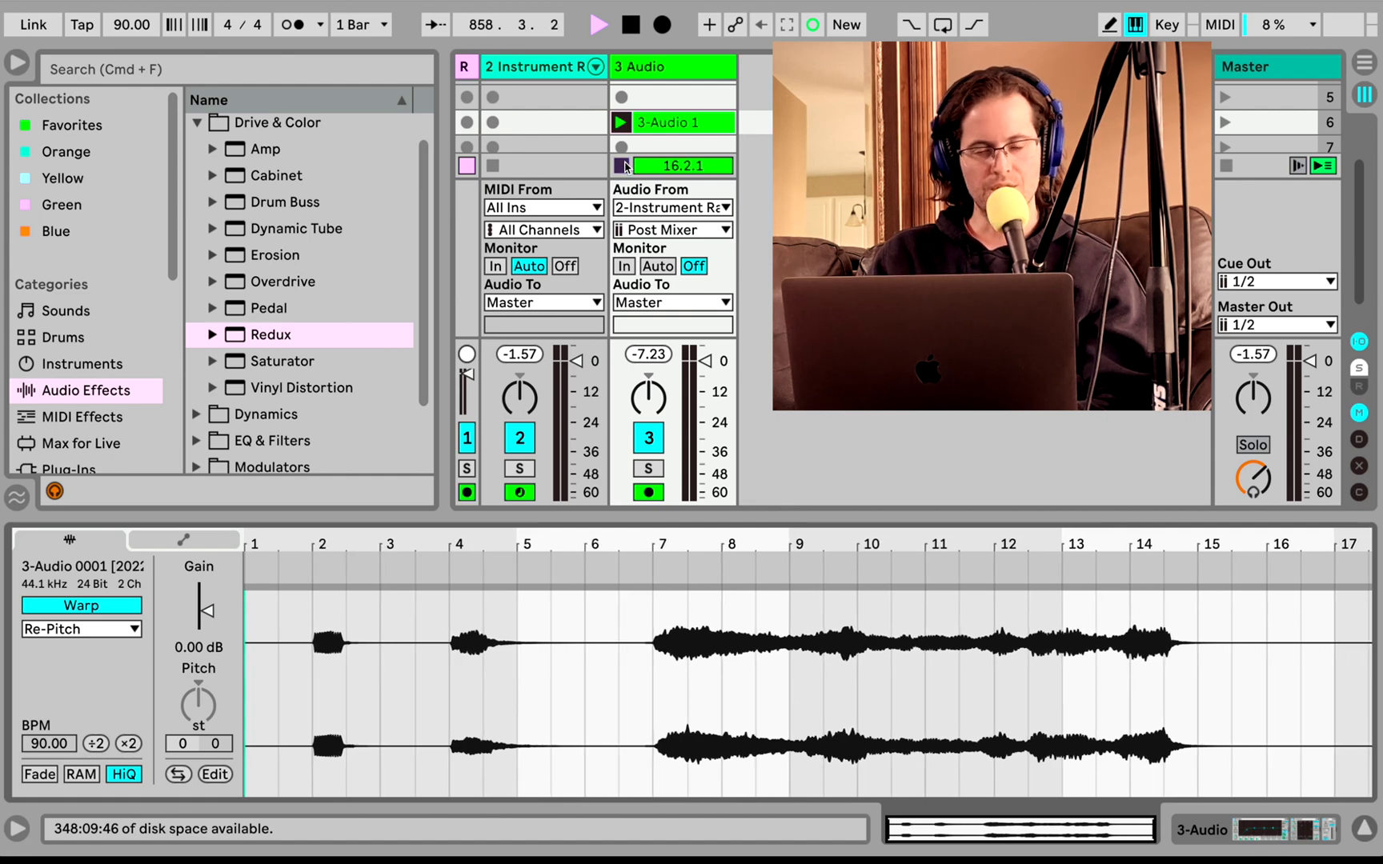
# - Lower the instrument track's volume to -6.0 dB, launch its scene 2 clip and start recording into the audio track's scene 3 slot
pyautogui.click(519, 70)
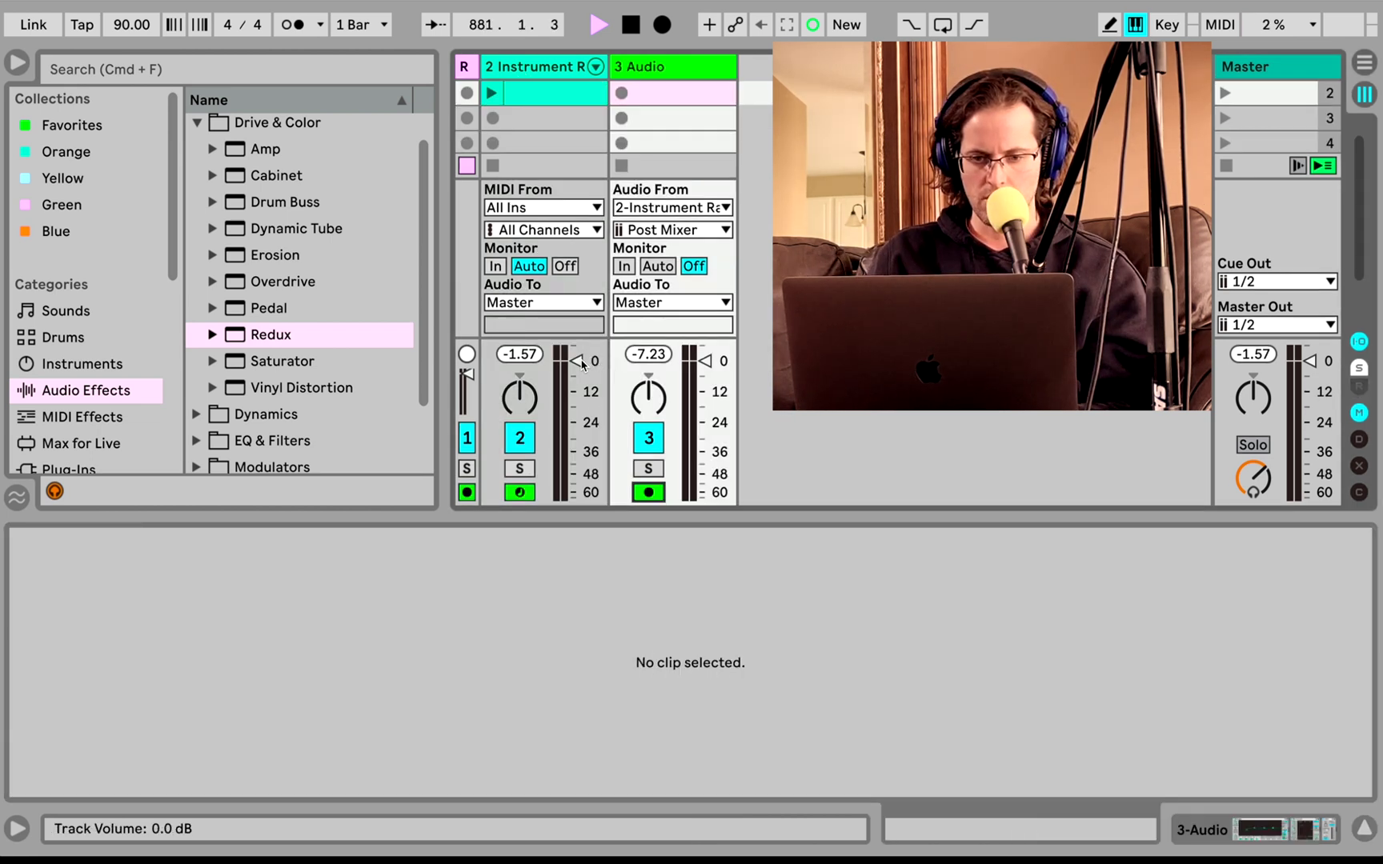
pyautogui.moveTo(581, 364); pyautogui.dragTo(578, 371)
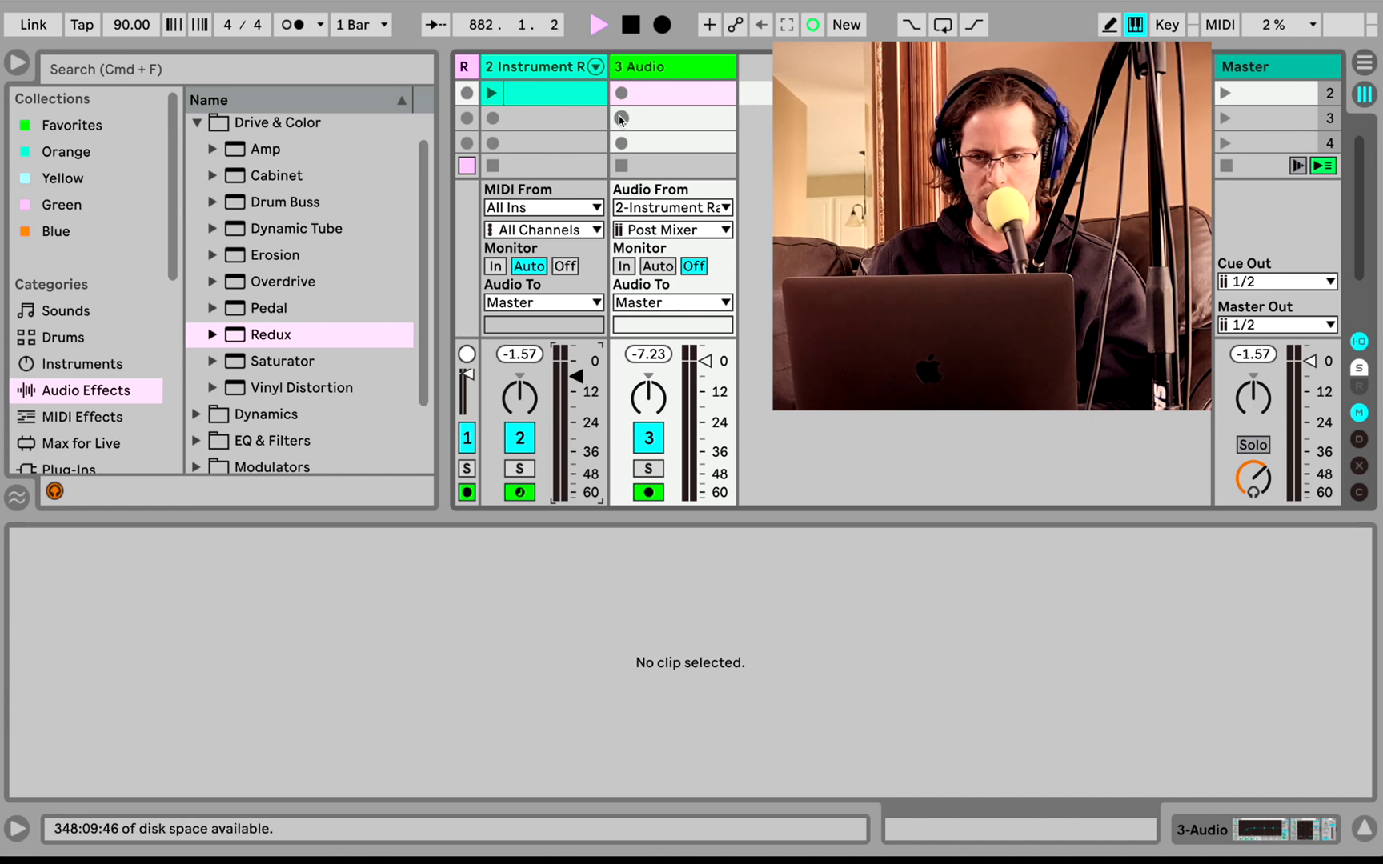
pyautogui.click(498, 93)
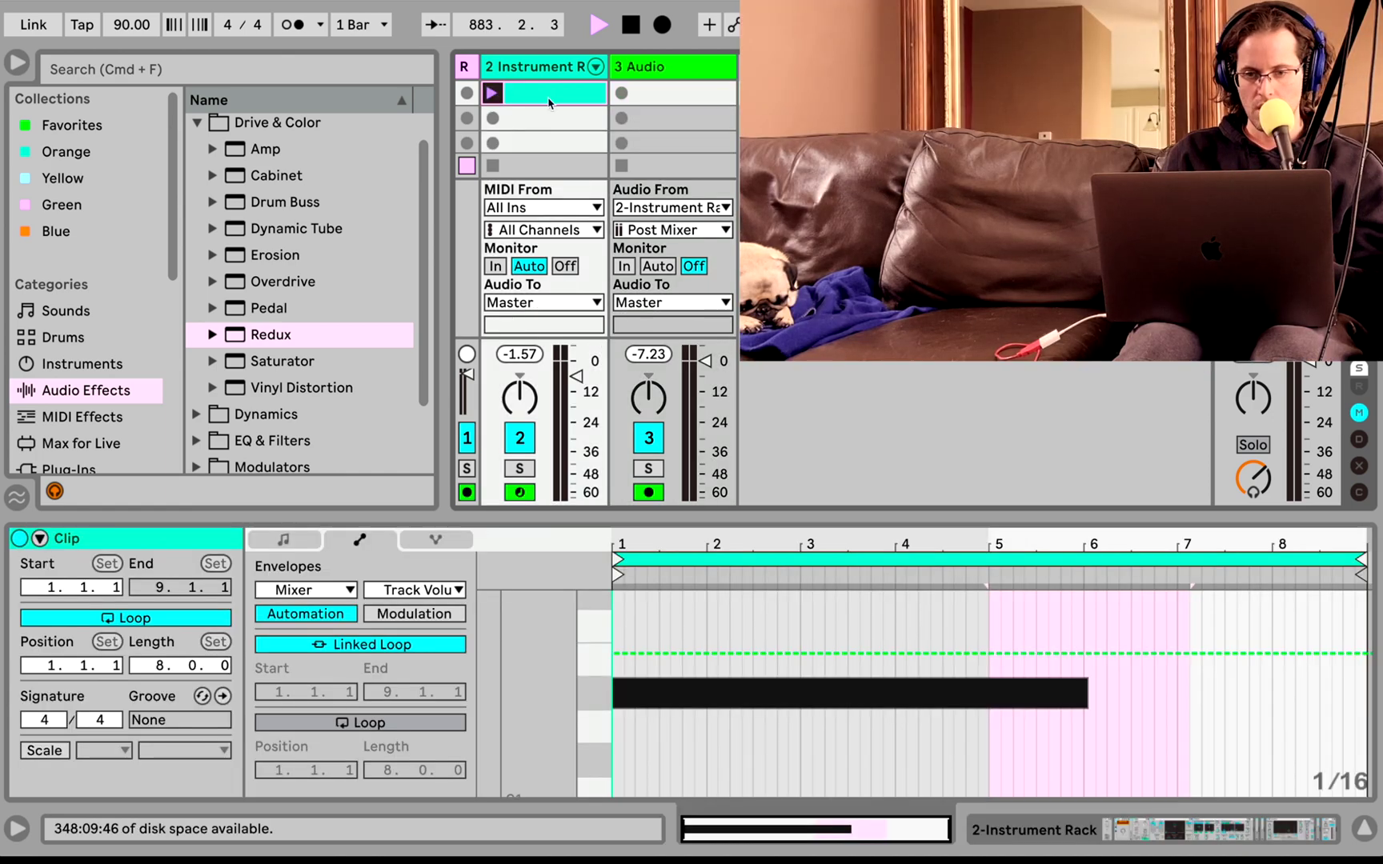
pyautogui.click(621, 120)
pyautogui.click(621, 119)
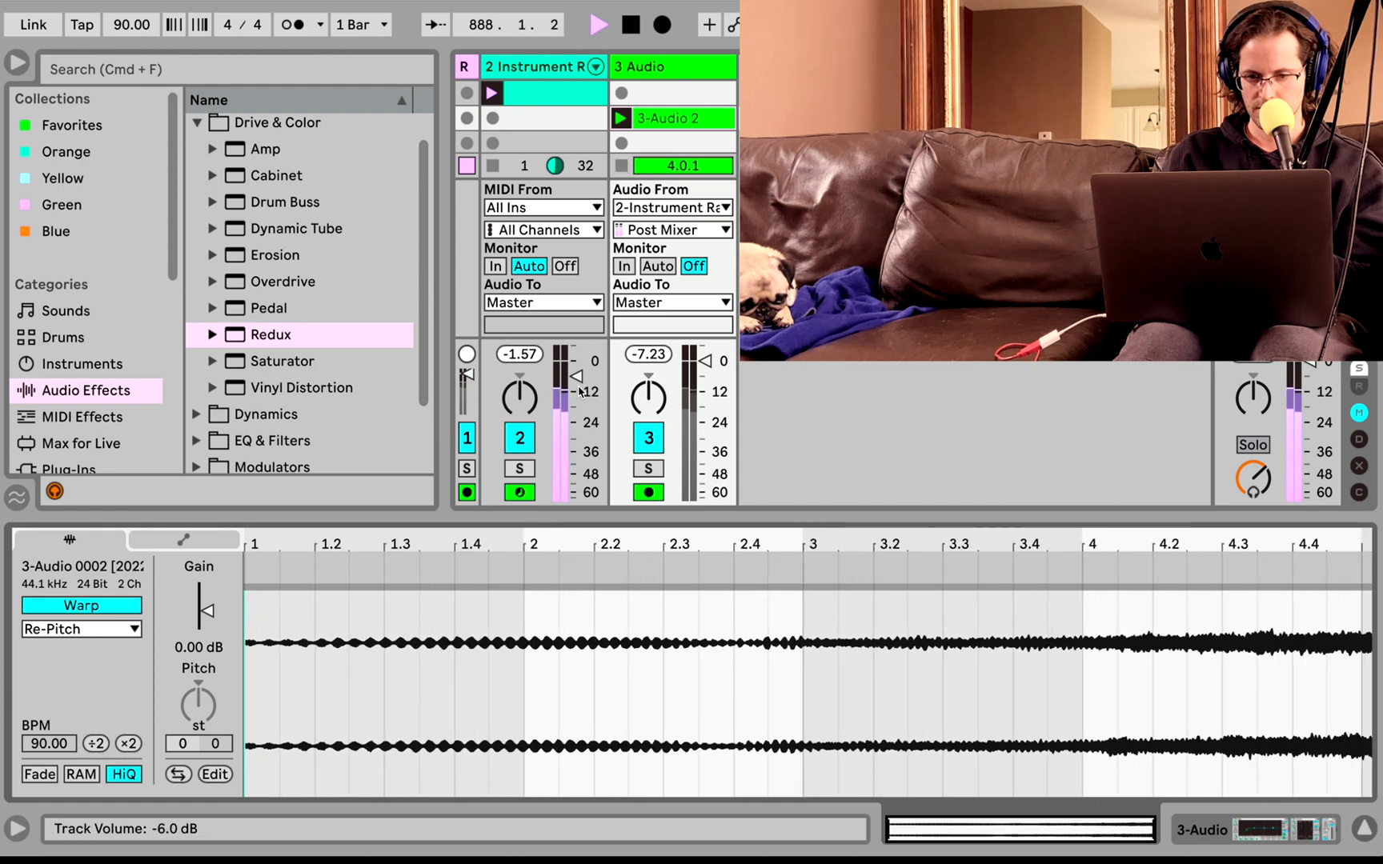
# - Reduce the instrument track's volume to -12.4 dB during recording, stop the take and open the 3-Audio 2 clip
pyautogui.moveTo(577, 380); pyautogui.dragTo(578, 393)
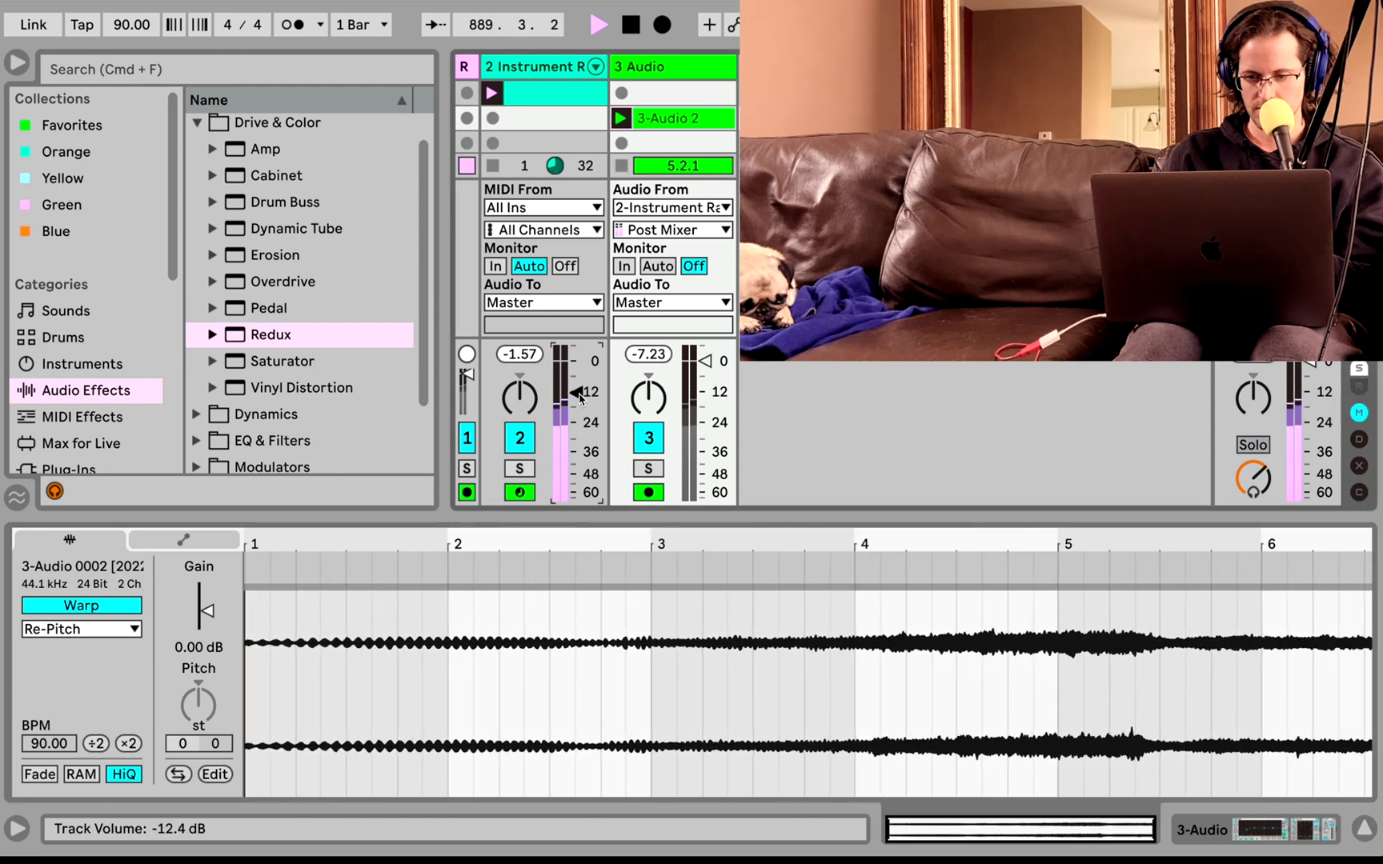
pyautogui.click(621, 166)
pyautogui.click(684, 120)
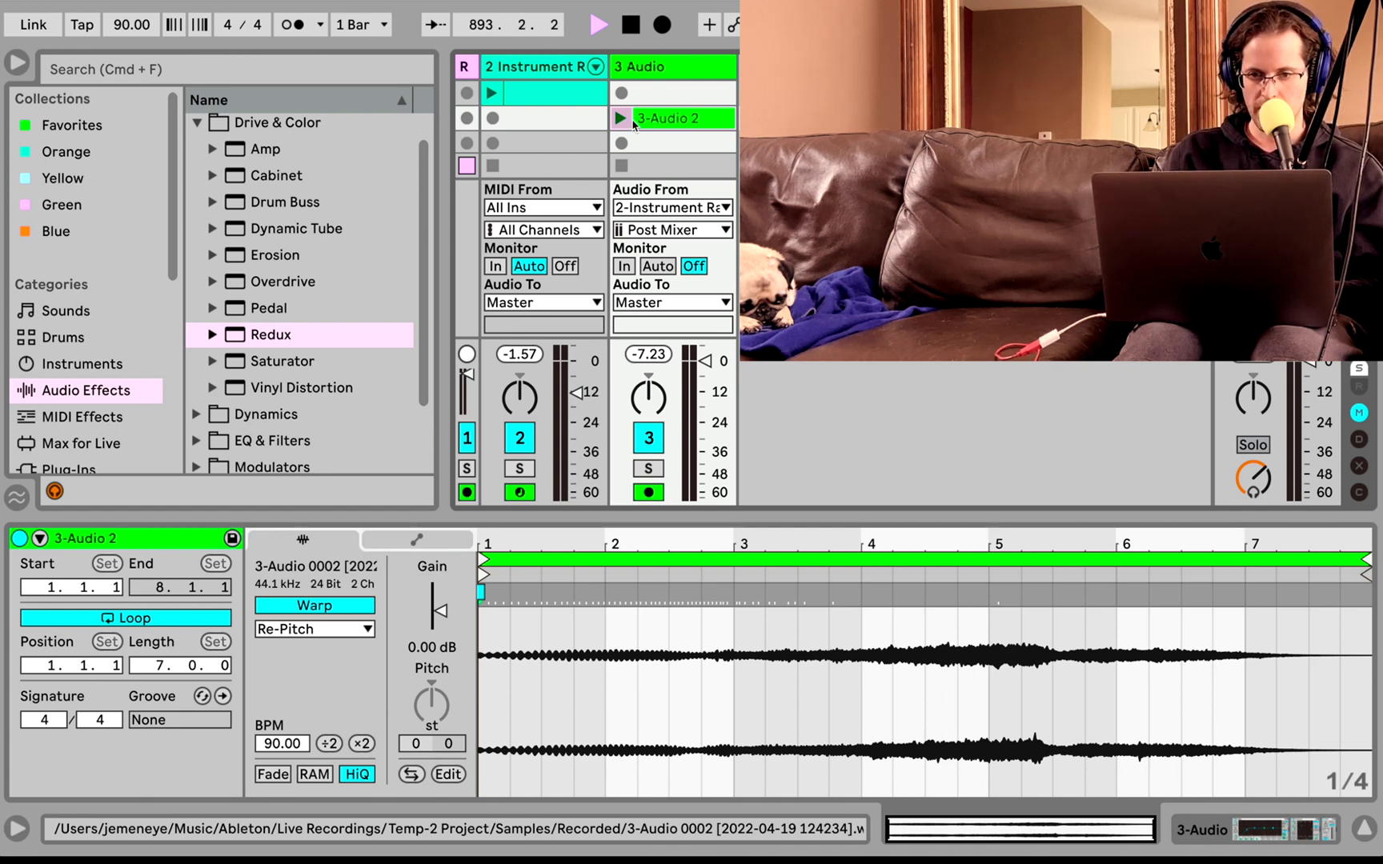
# - Shorten the 3-Audio 2 clip's loop to its first bar, hide the track In/Out section and audition the loop
pyautogui.click(468, 93)
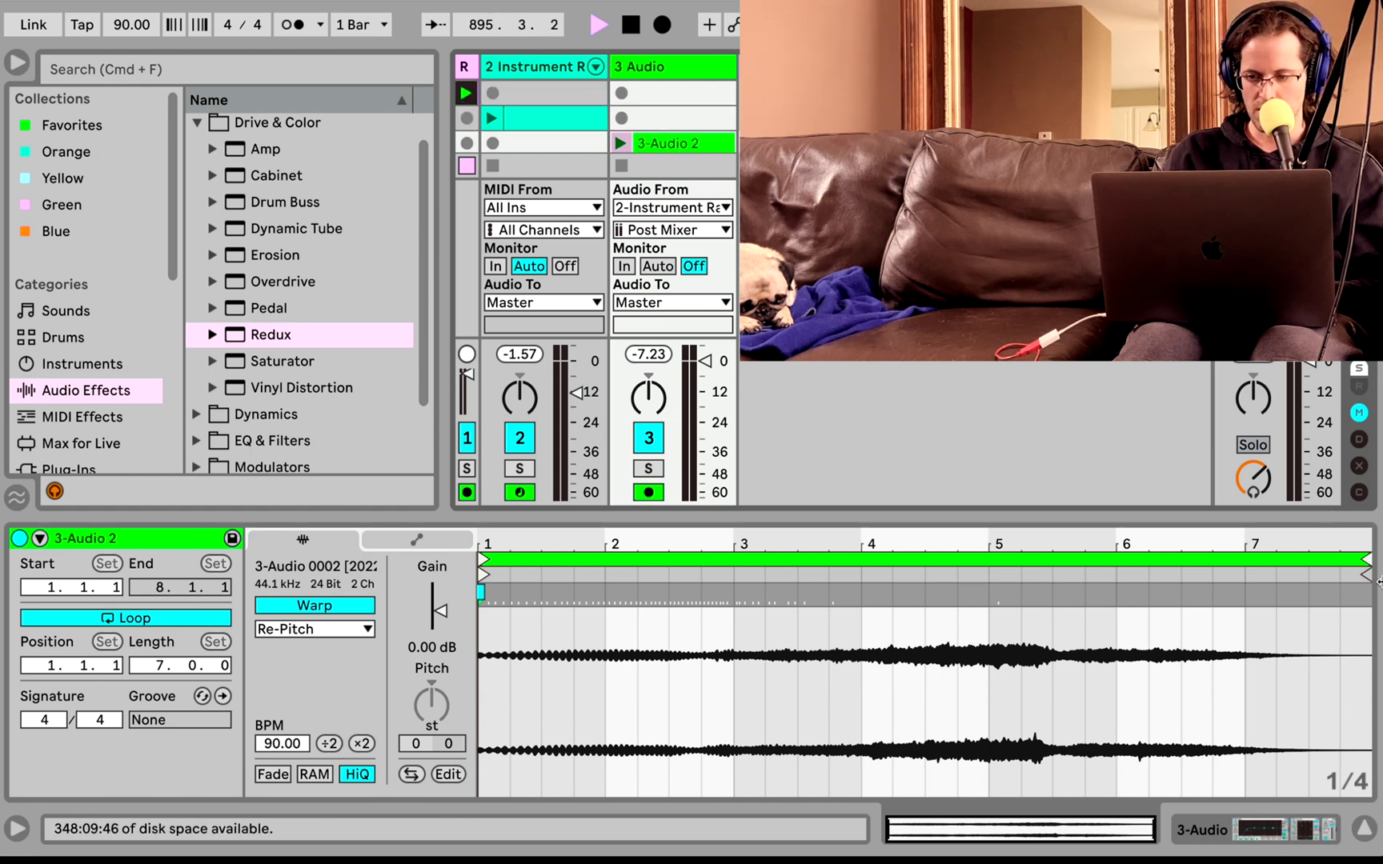
pyautogui.moveTo(1367, 563); pyautogui.dragTo(607, 706)
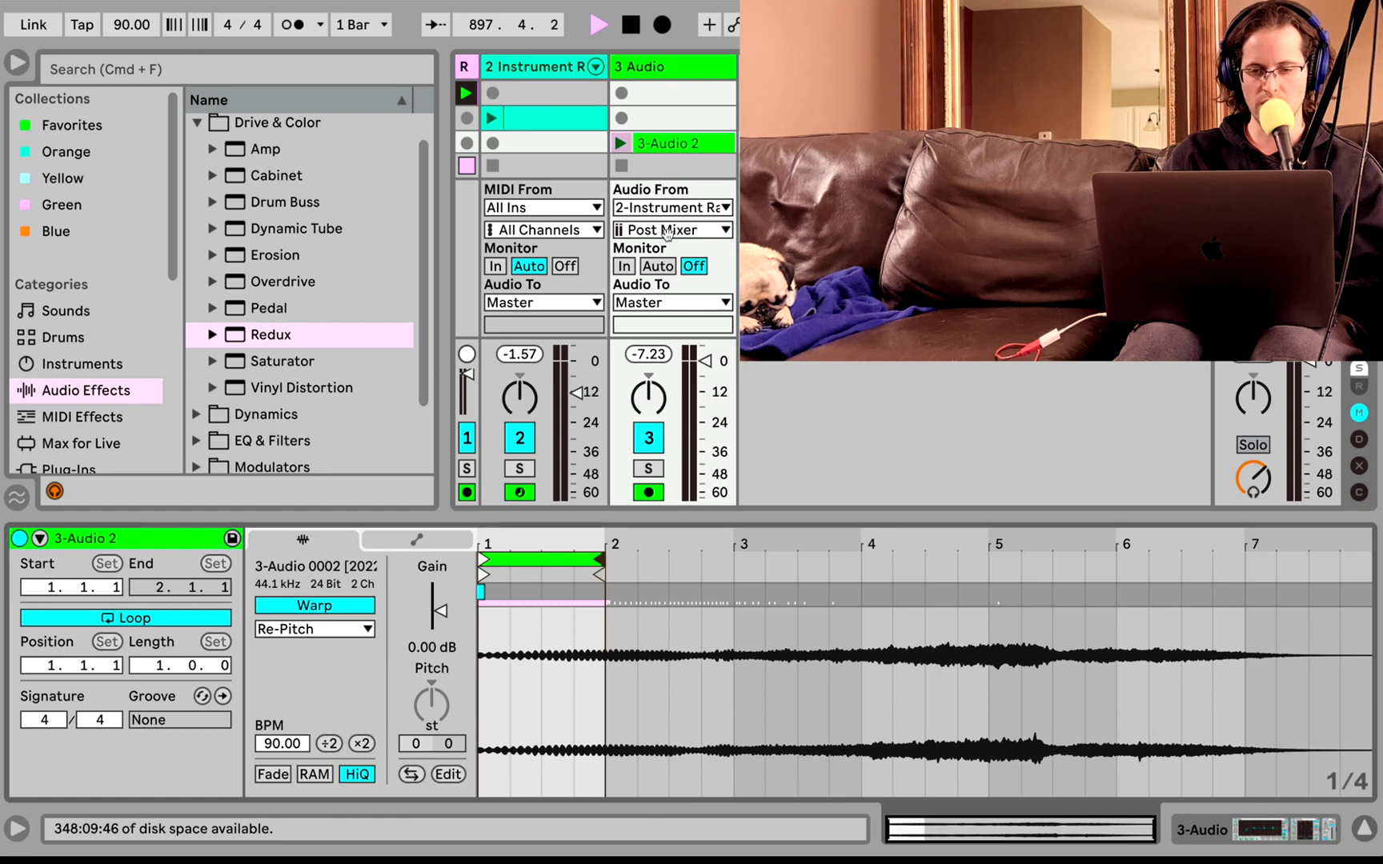
pyautogui.press('super+alt+i')
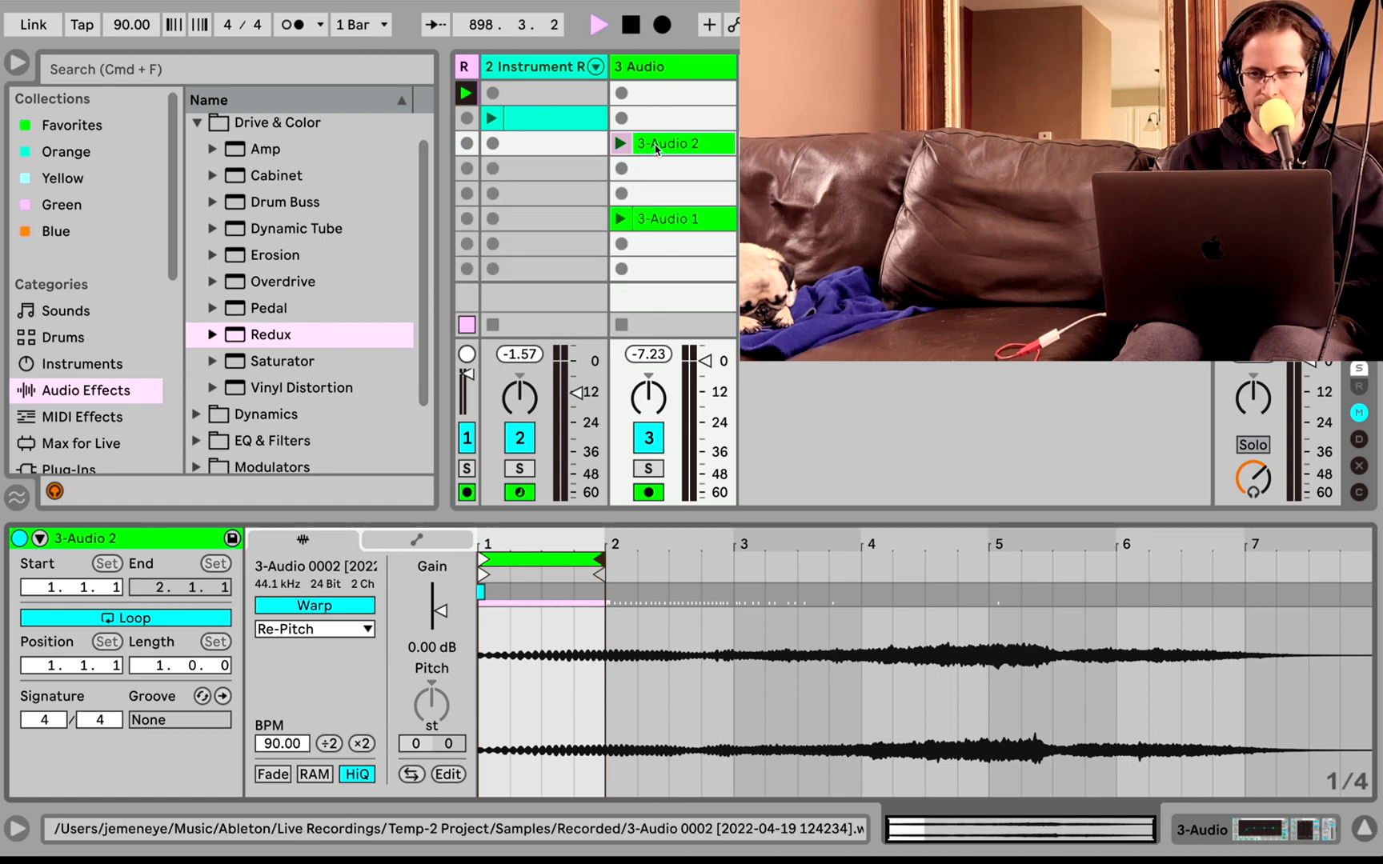
pyautogui.click(619, 144)
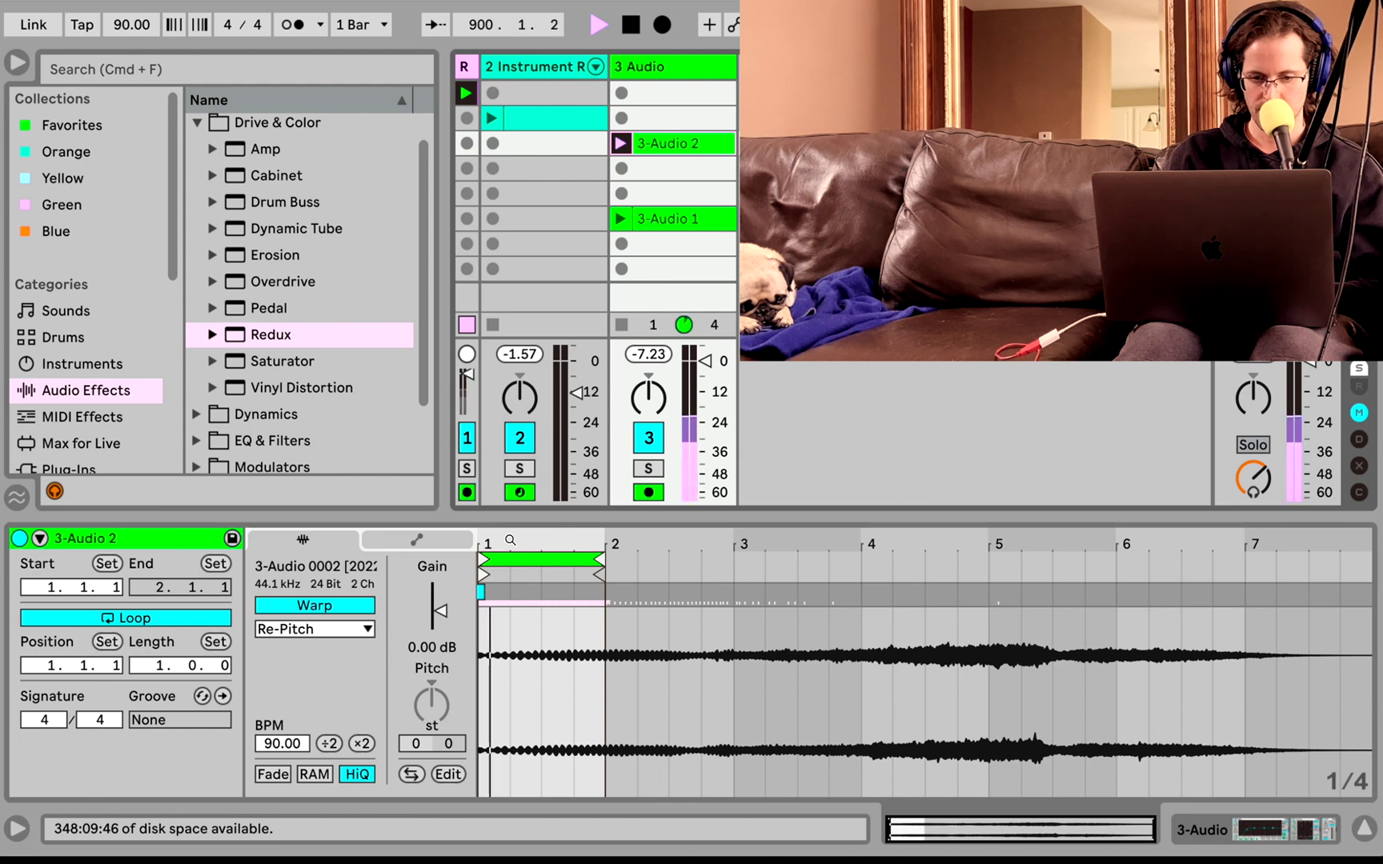
pyautogui.click(622, 325)
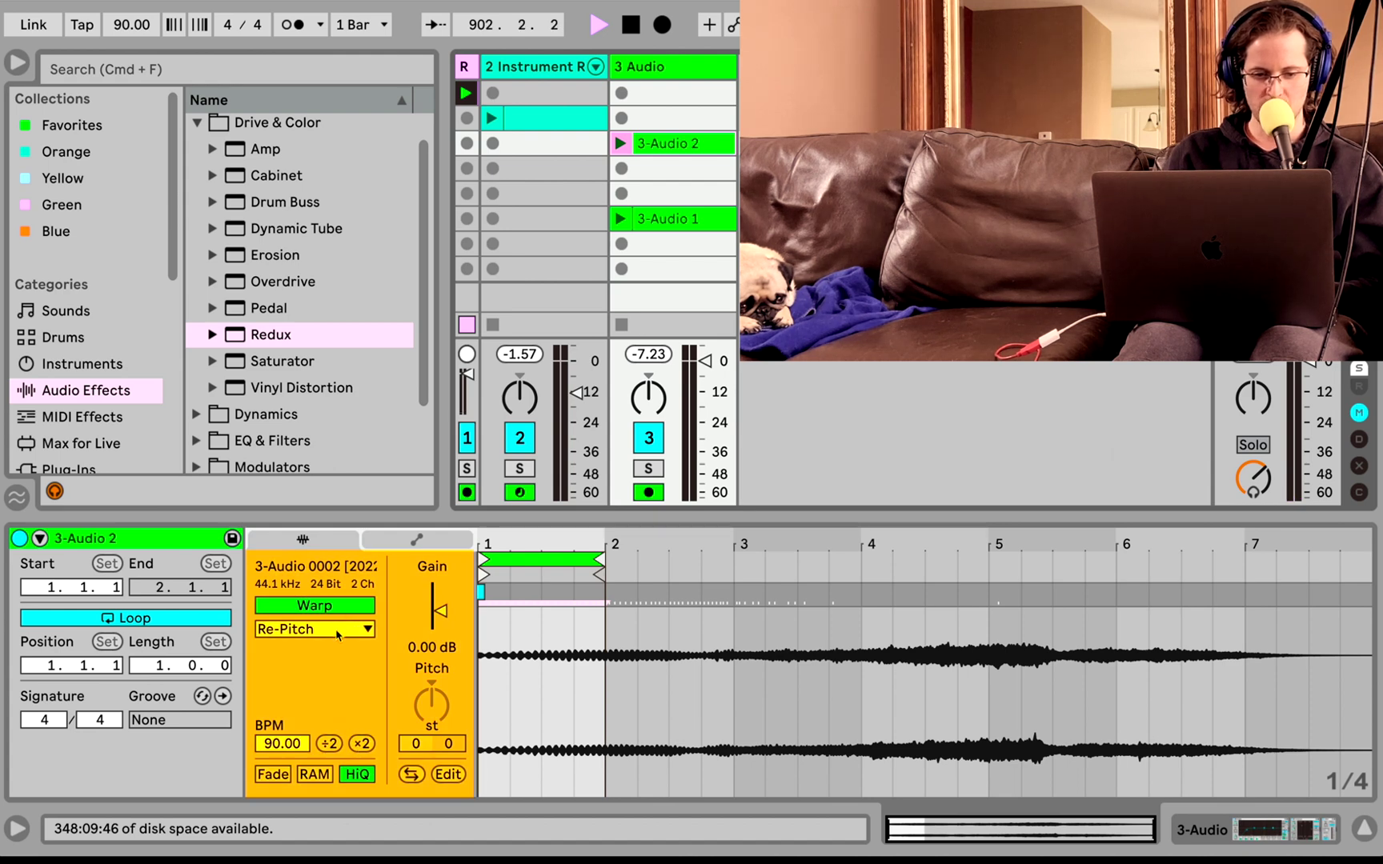
# - Try 3-Audio 2 at a sample tempo of 360 BPM, set it to 180 BPM instead and audition the clip
pyautogui.click(362, 745)
pyautogui.click(362, 744)
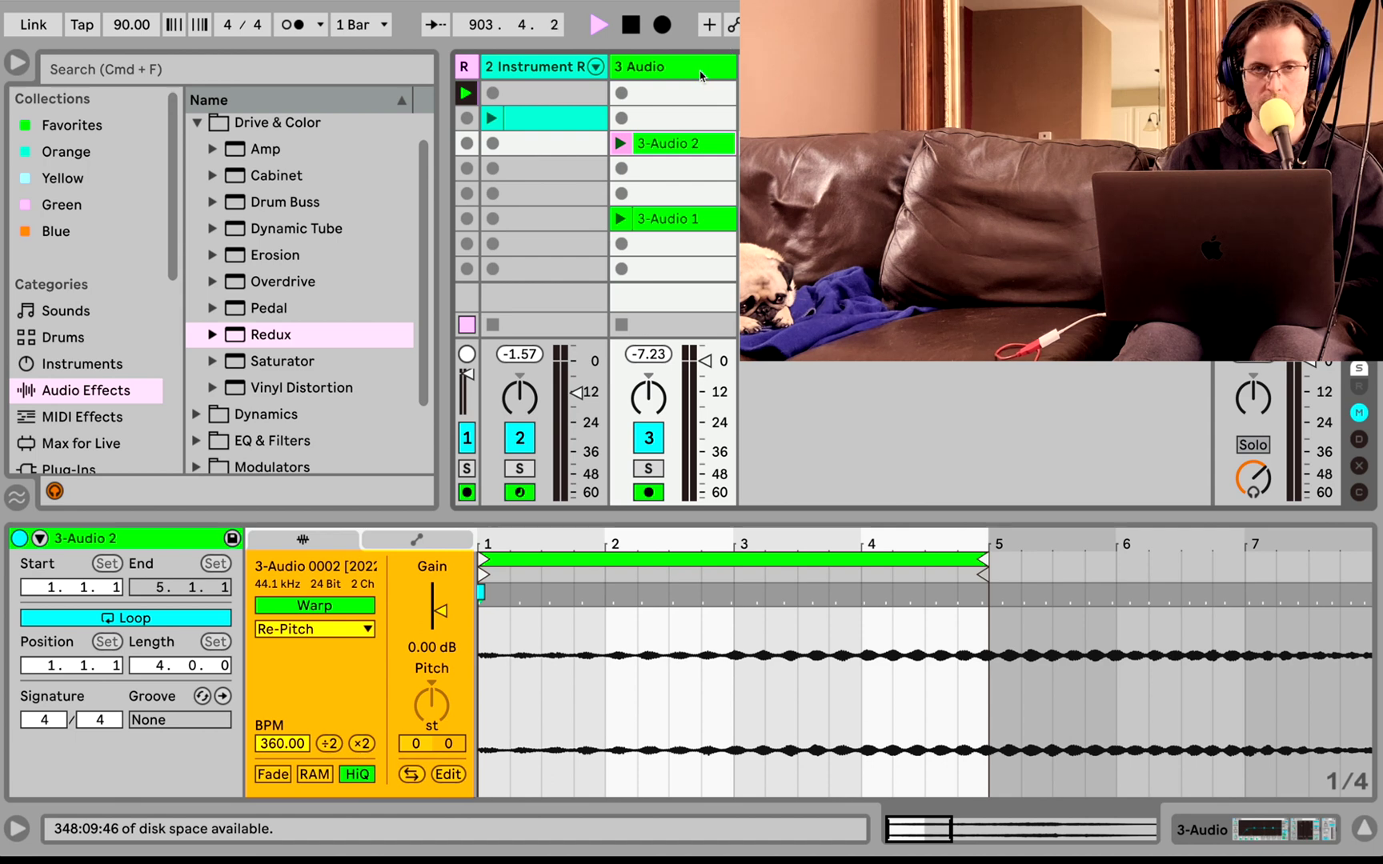
pyautogui.click(621, 144)
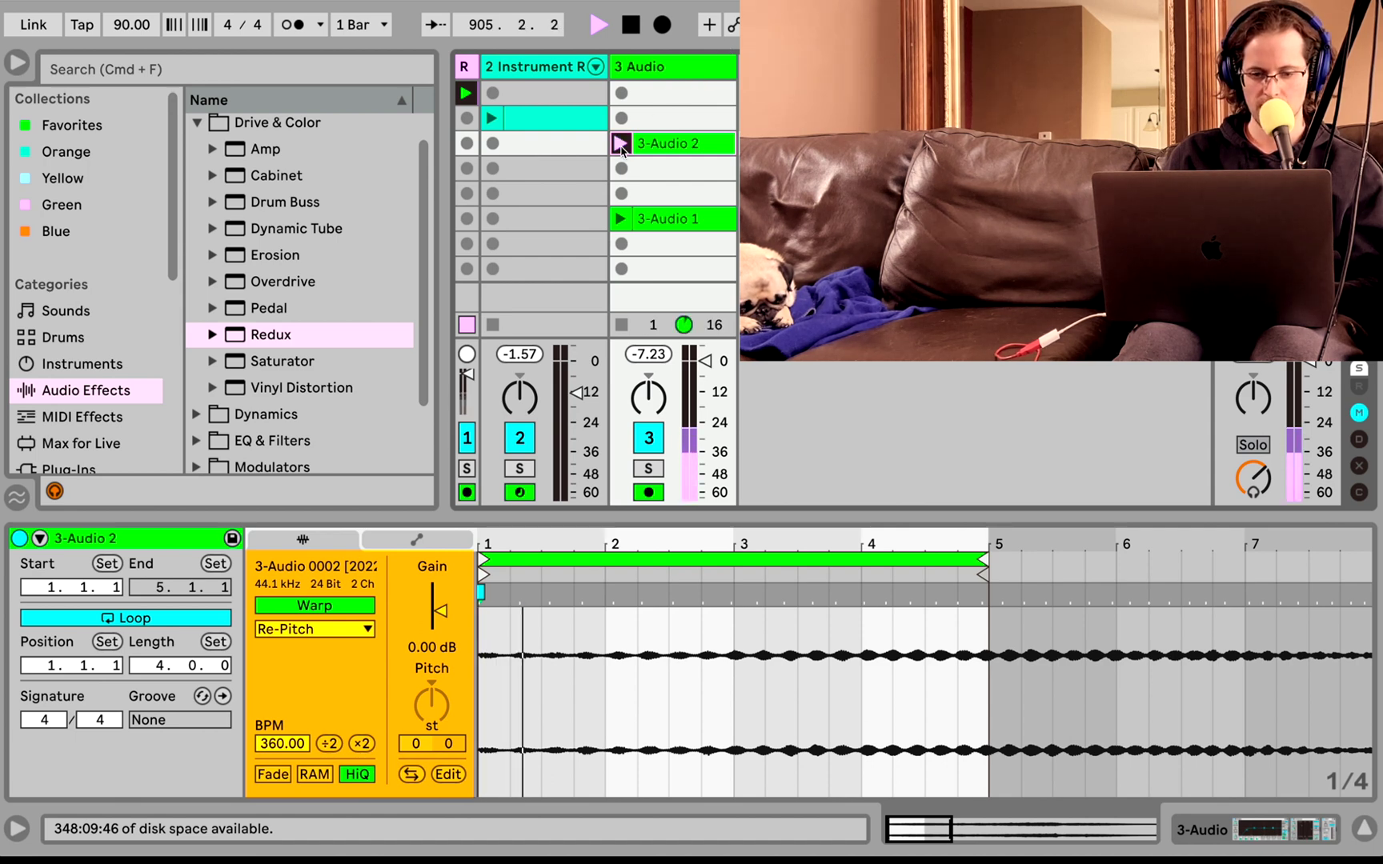
pyautogui.click(621, 325)
pyautogui.click(329, 746)
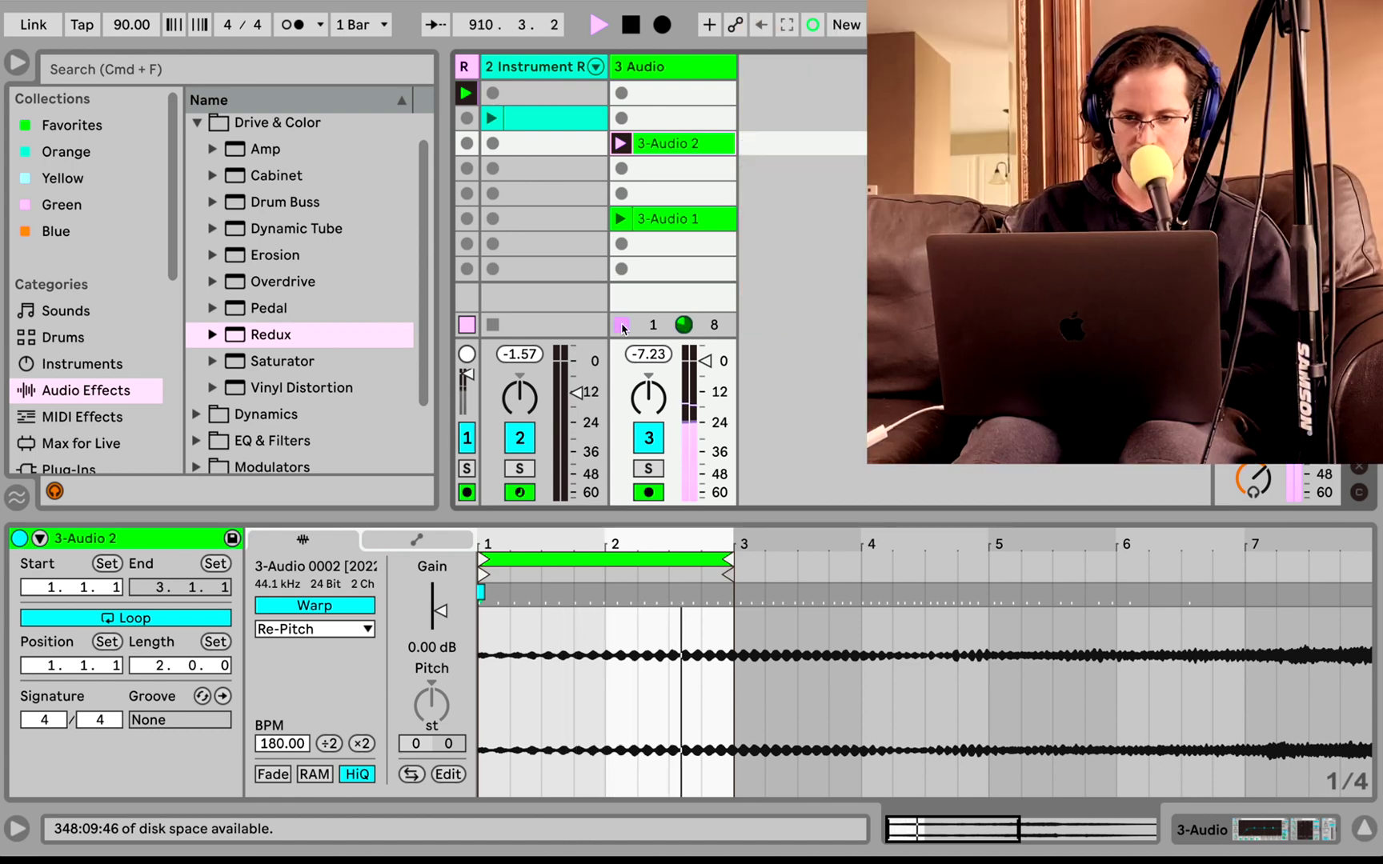
pyautogui.click(622, 325)
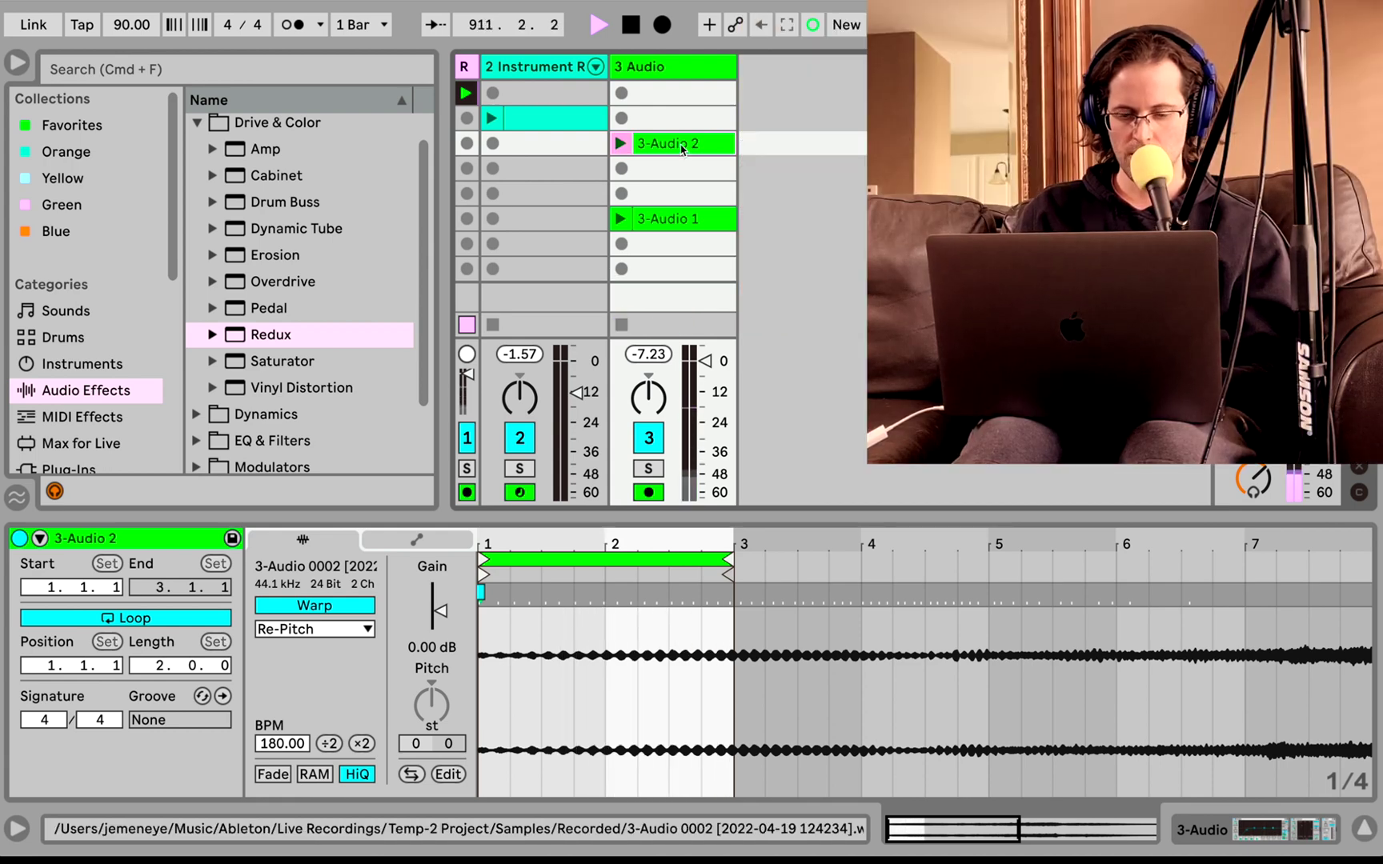
# - Duplicate the 3-Audio 2 clip, rename the copy dsfsdfdsf and crop its sample to the two-bar loop
pyautogui.press('super+d')
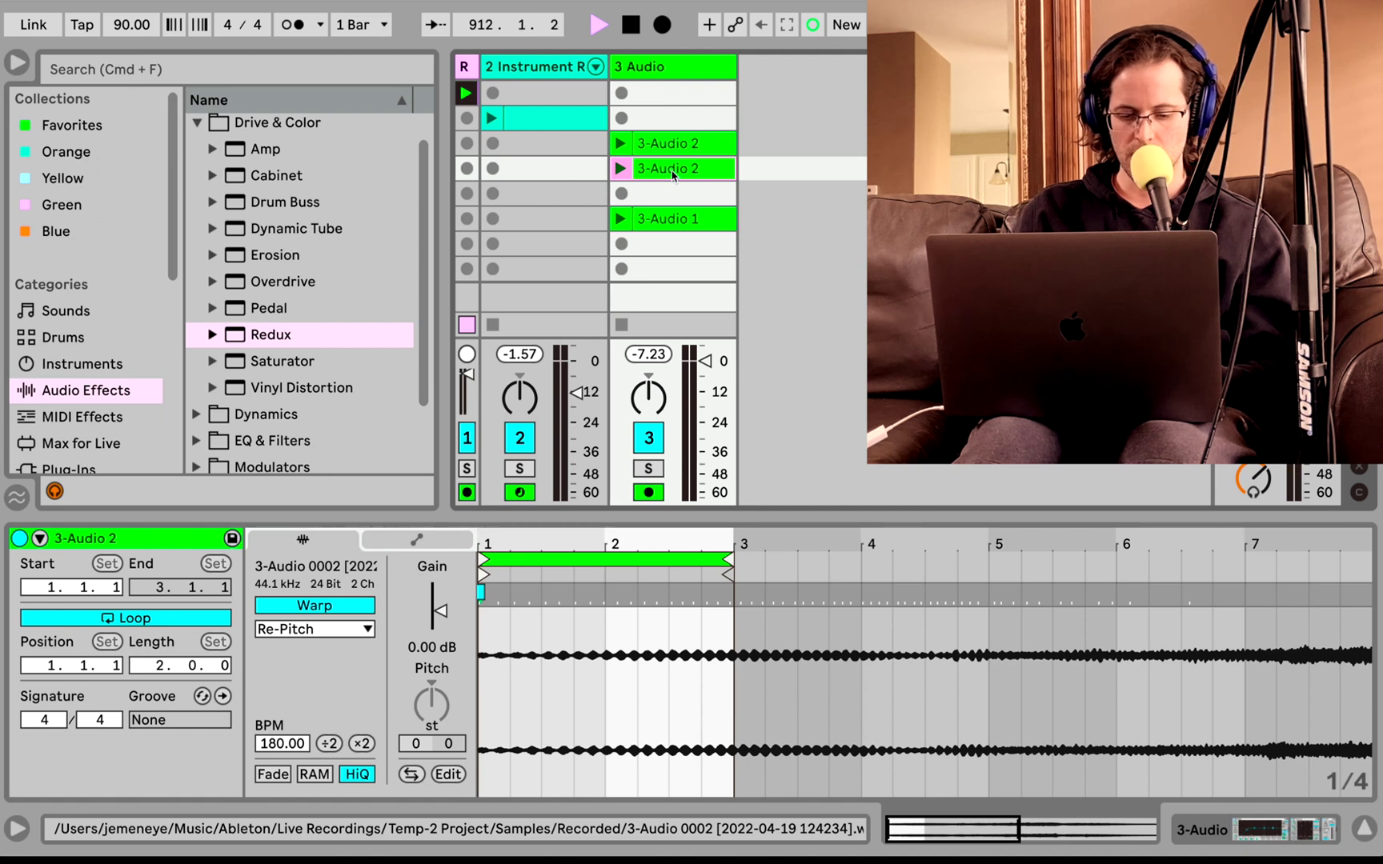
pyautogui.press('super+r')
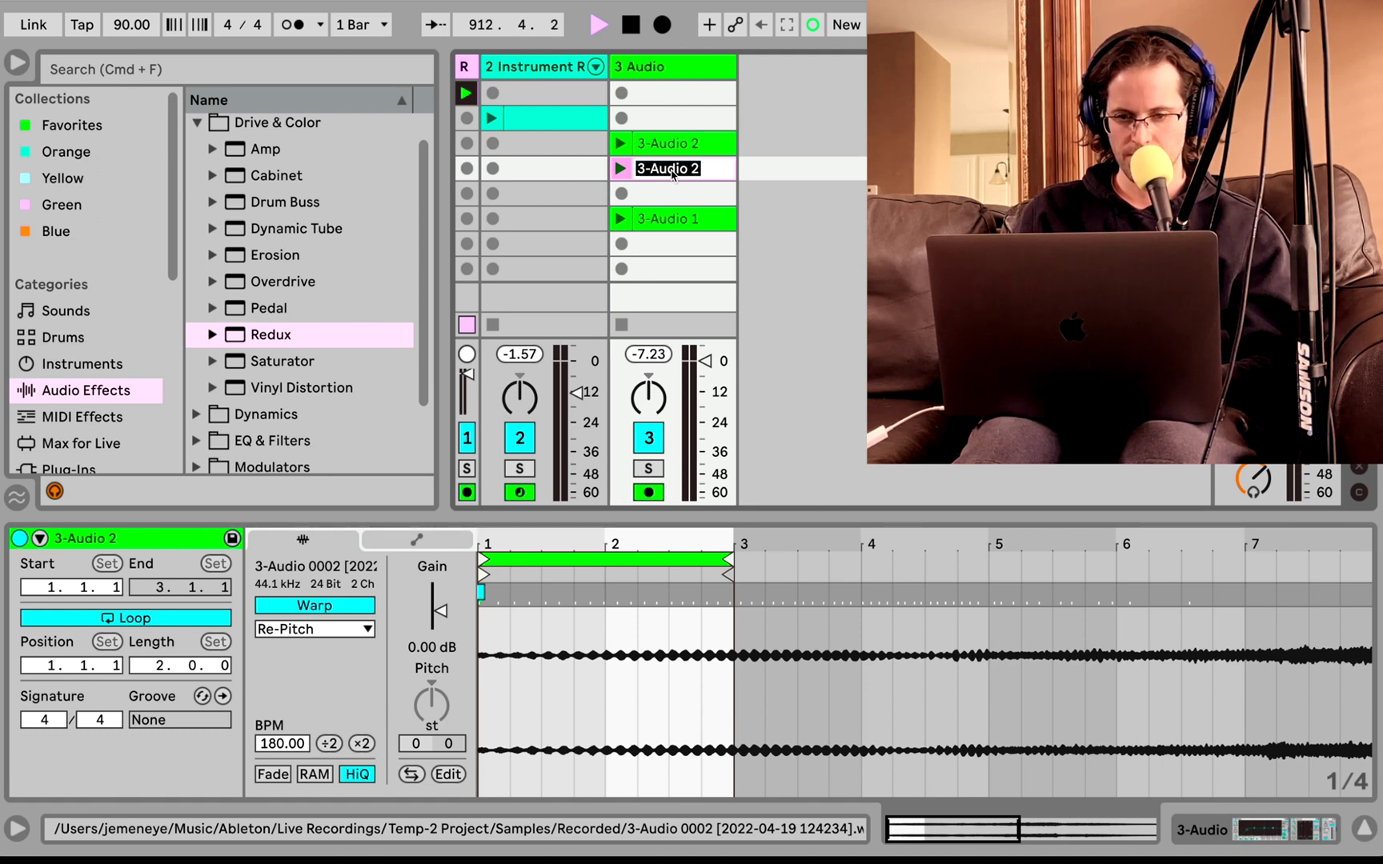
pyautogui.press('Return')
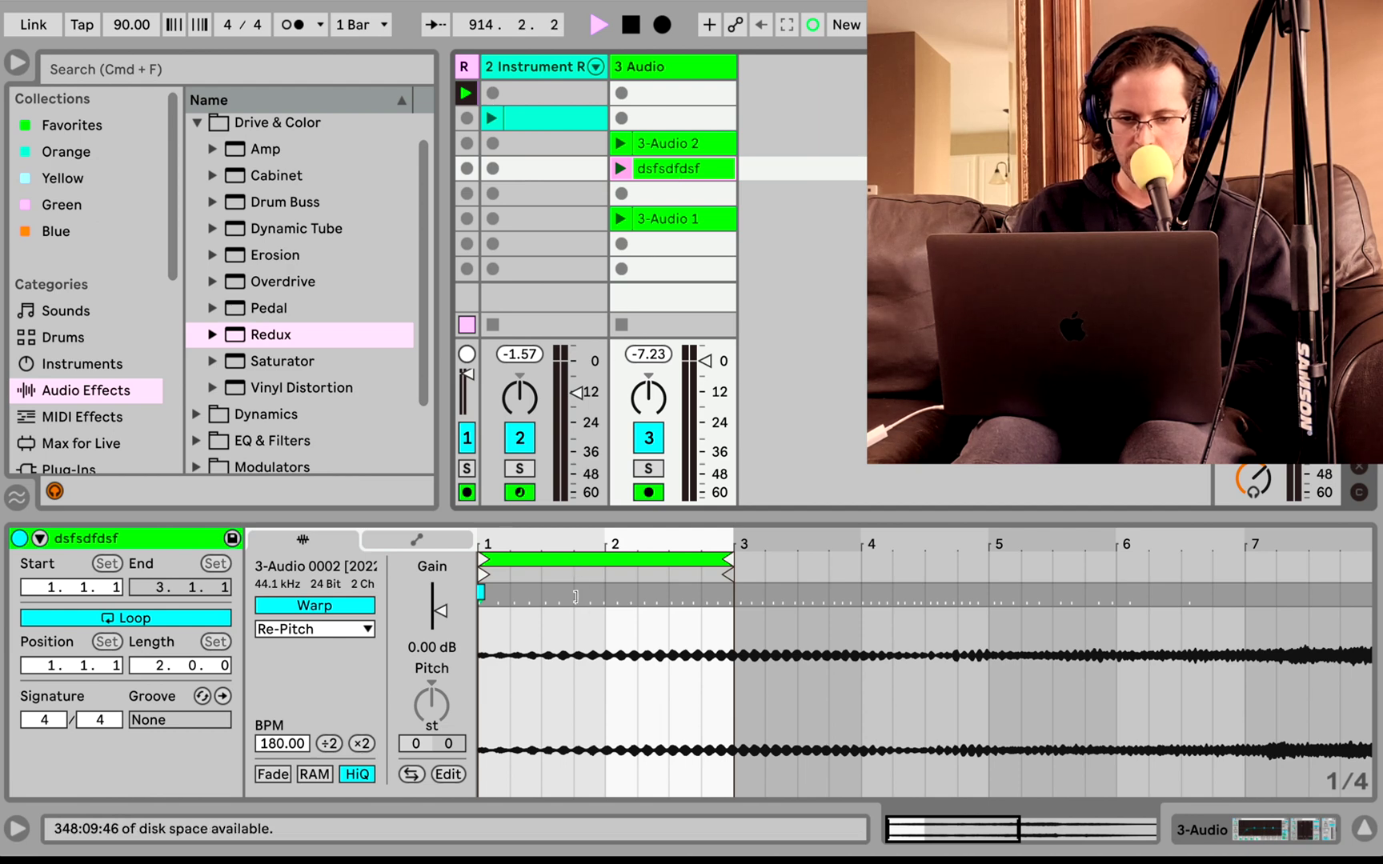
pyautogui.rightClick(578, 634)
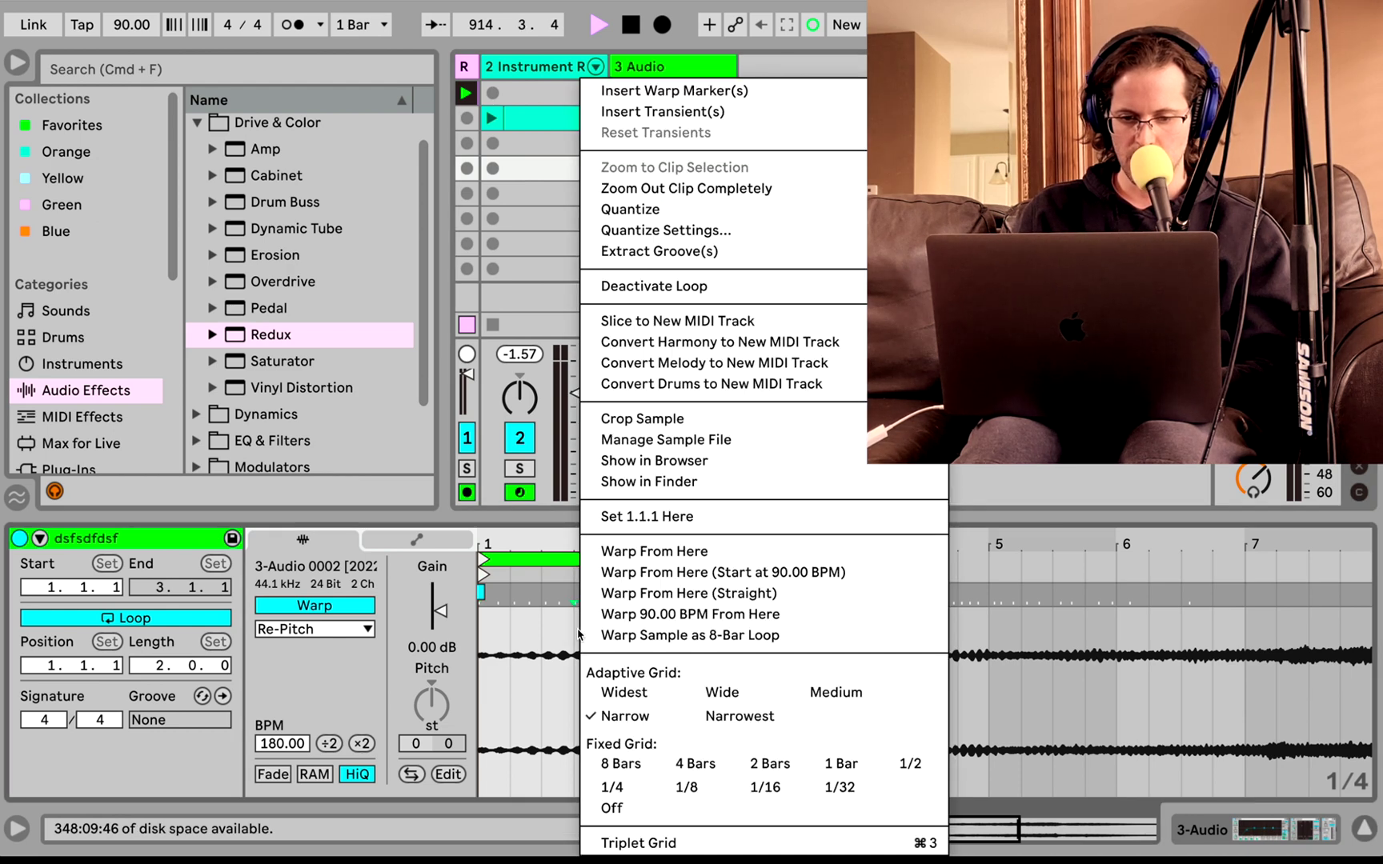
pyautogui.click(655, 420)
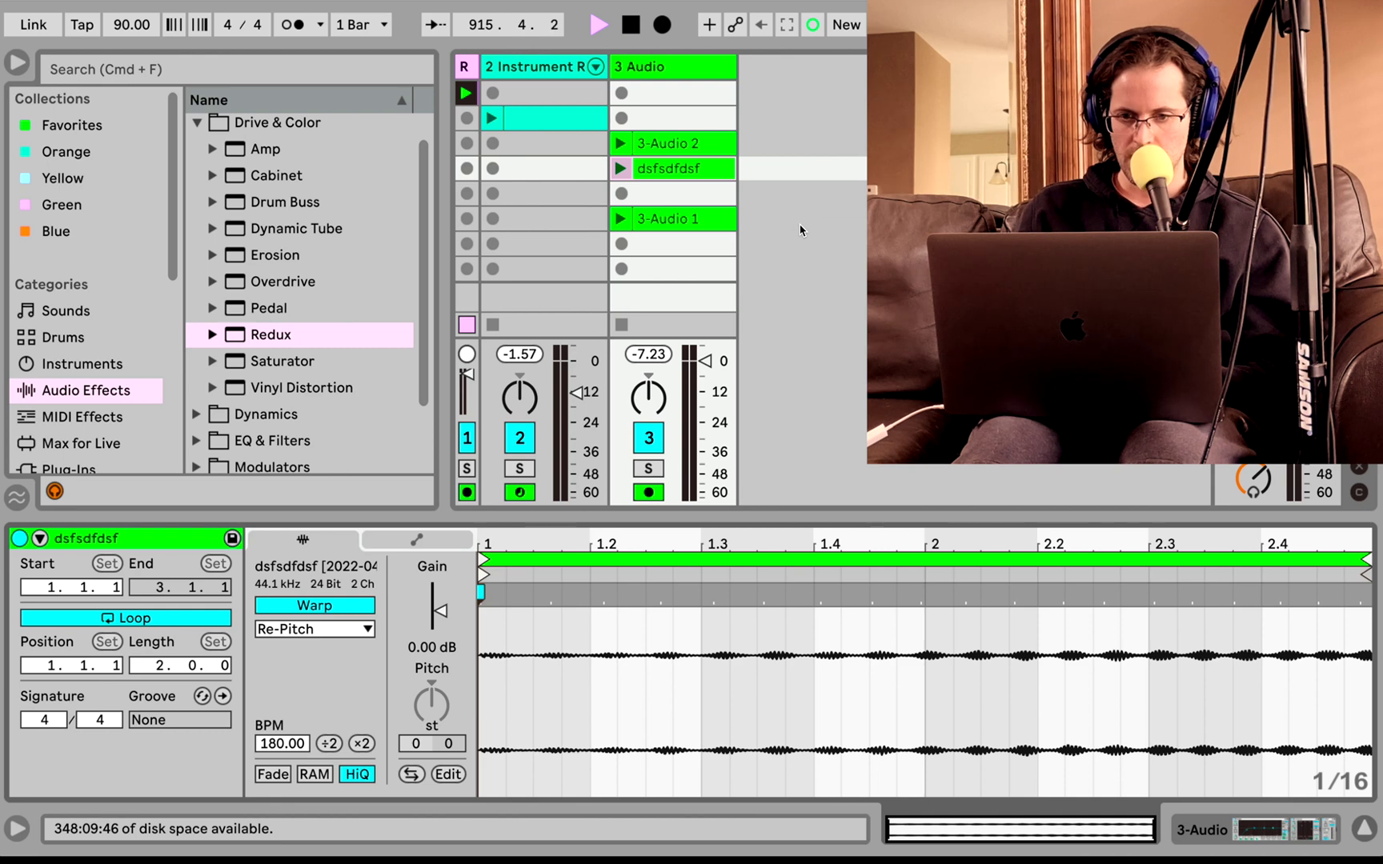
# - Insert a new MIDI track, add Simpler to it and load the dsfsdfdsf clip as its sample
pyautogui.rightClick(800, 230)
pyautogui.click(838, 260)
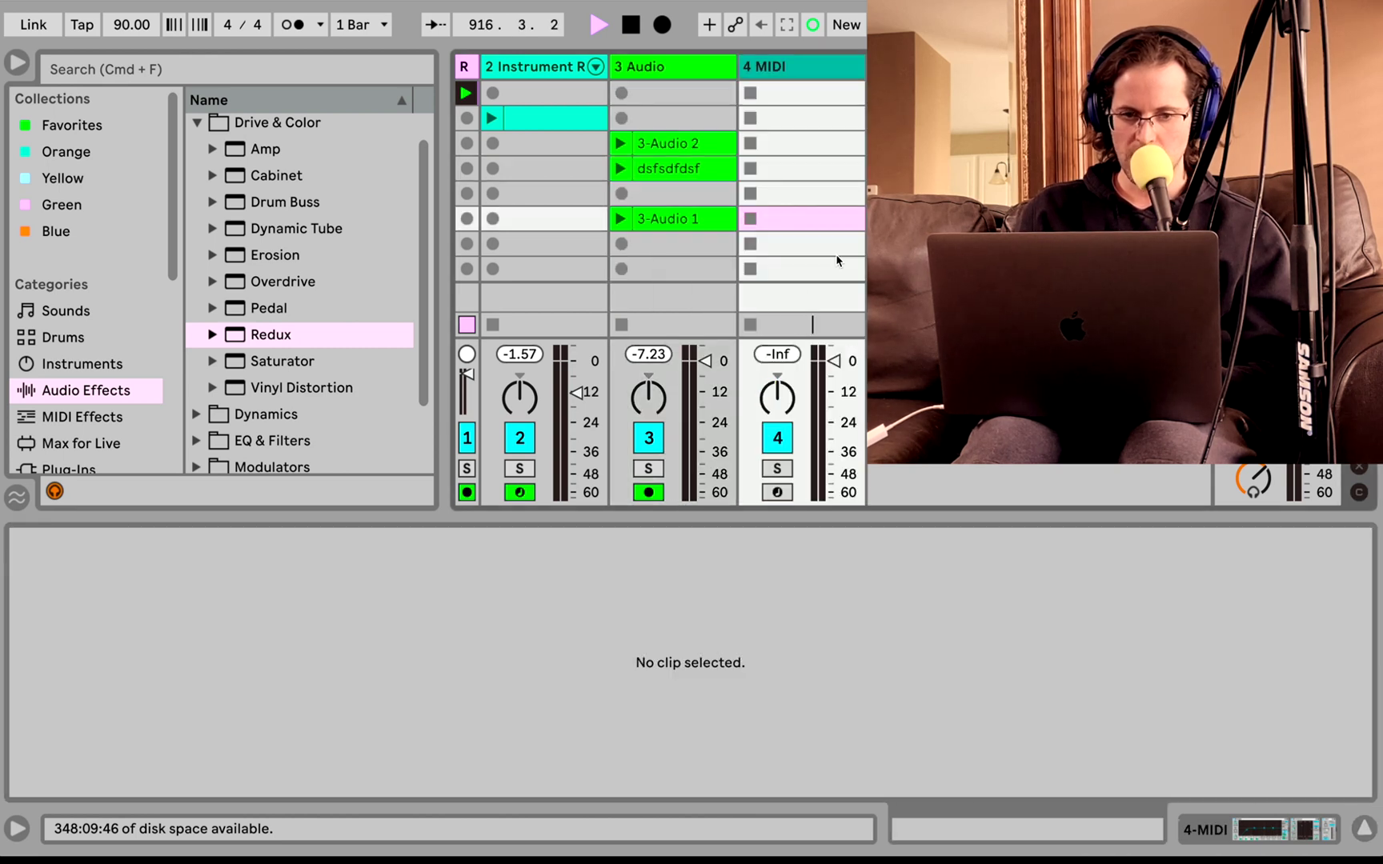
pyautogui.click(197, 124)
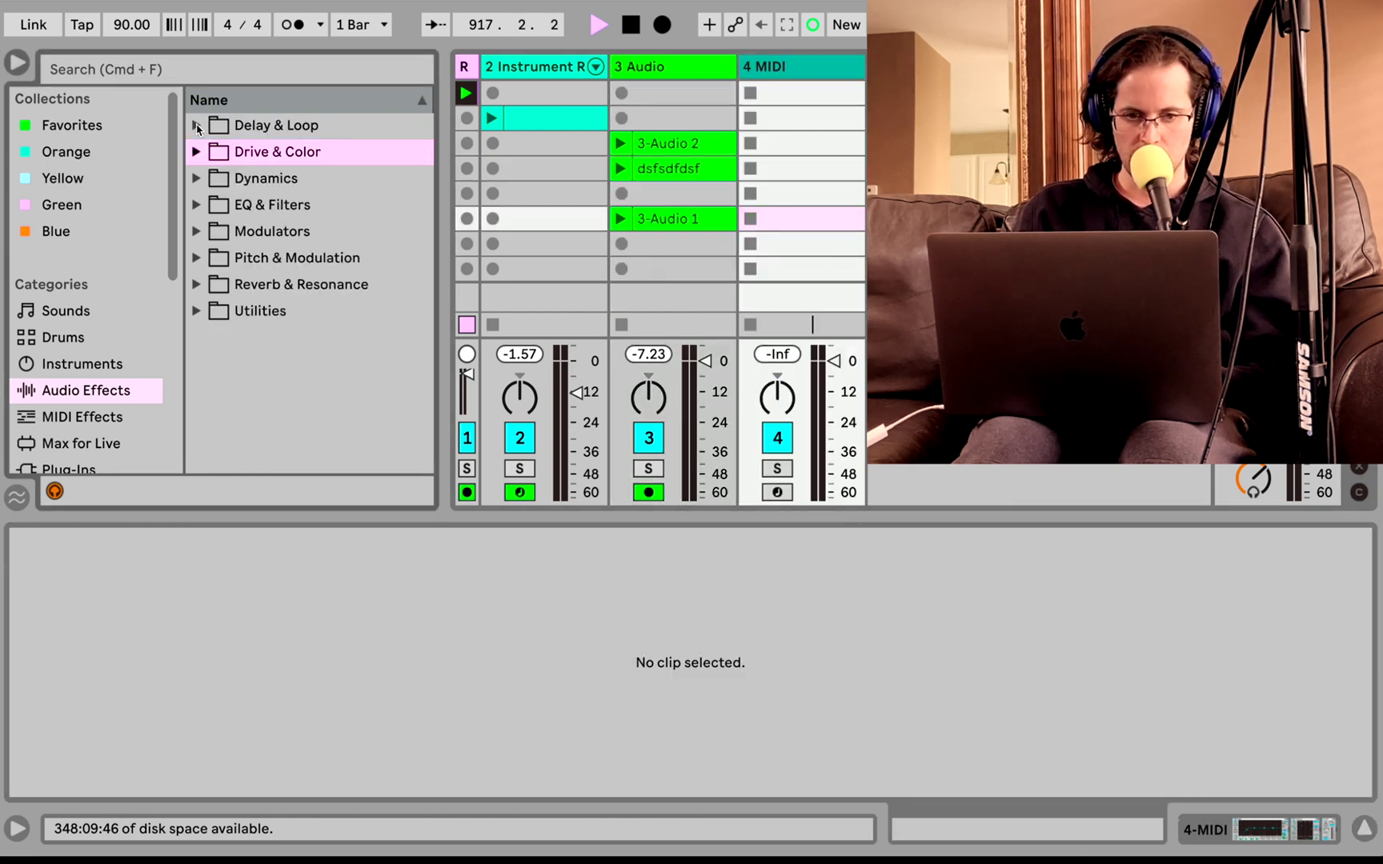
pyautogui.click(89, 366)
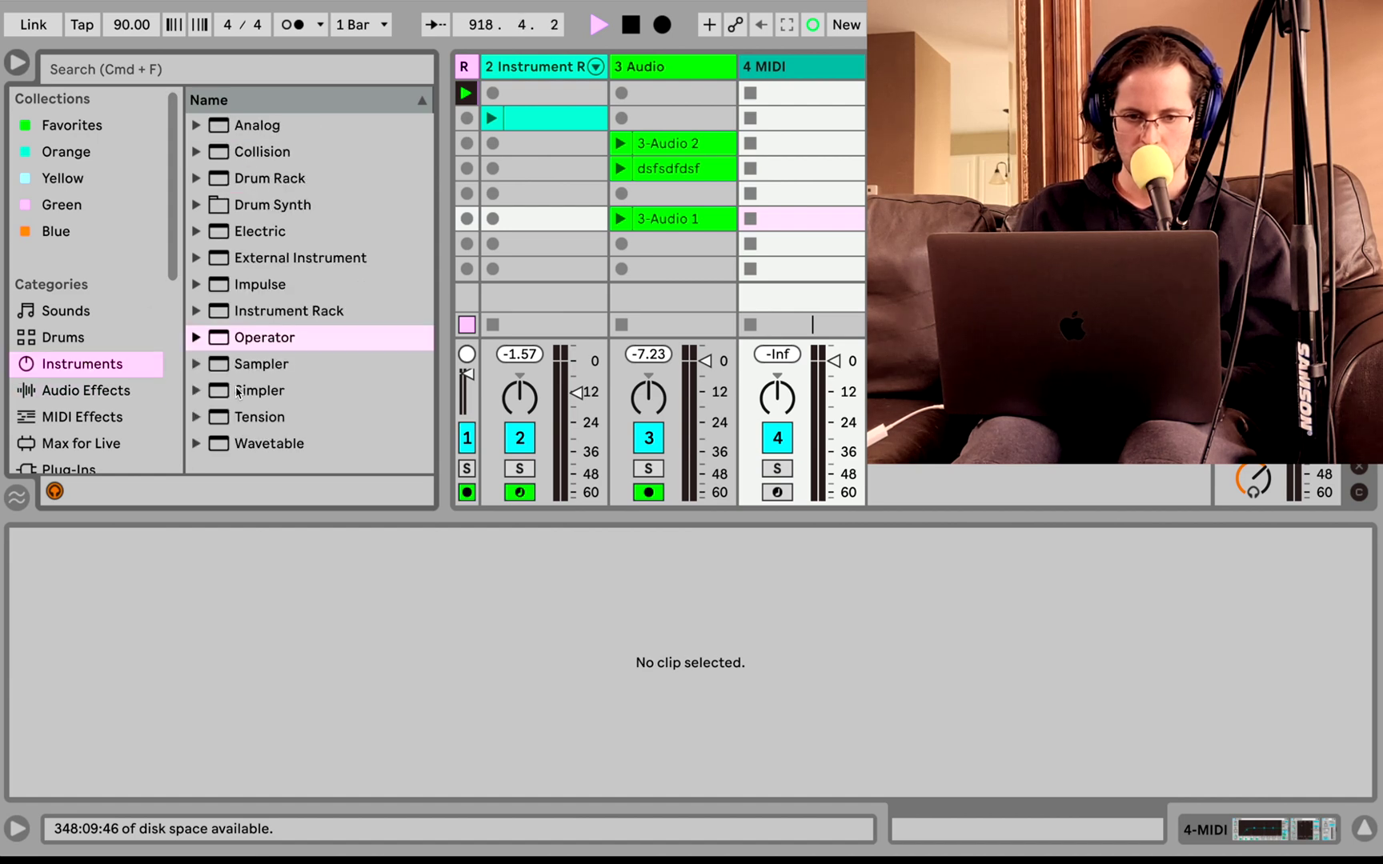
pyautogui.moveTo(236, 392); pyautogui.dragTo(571, 626)
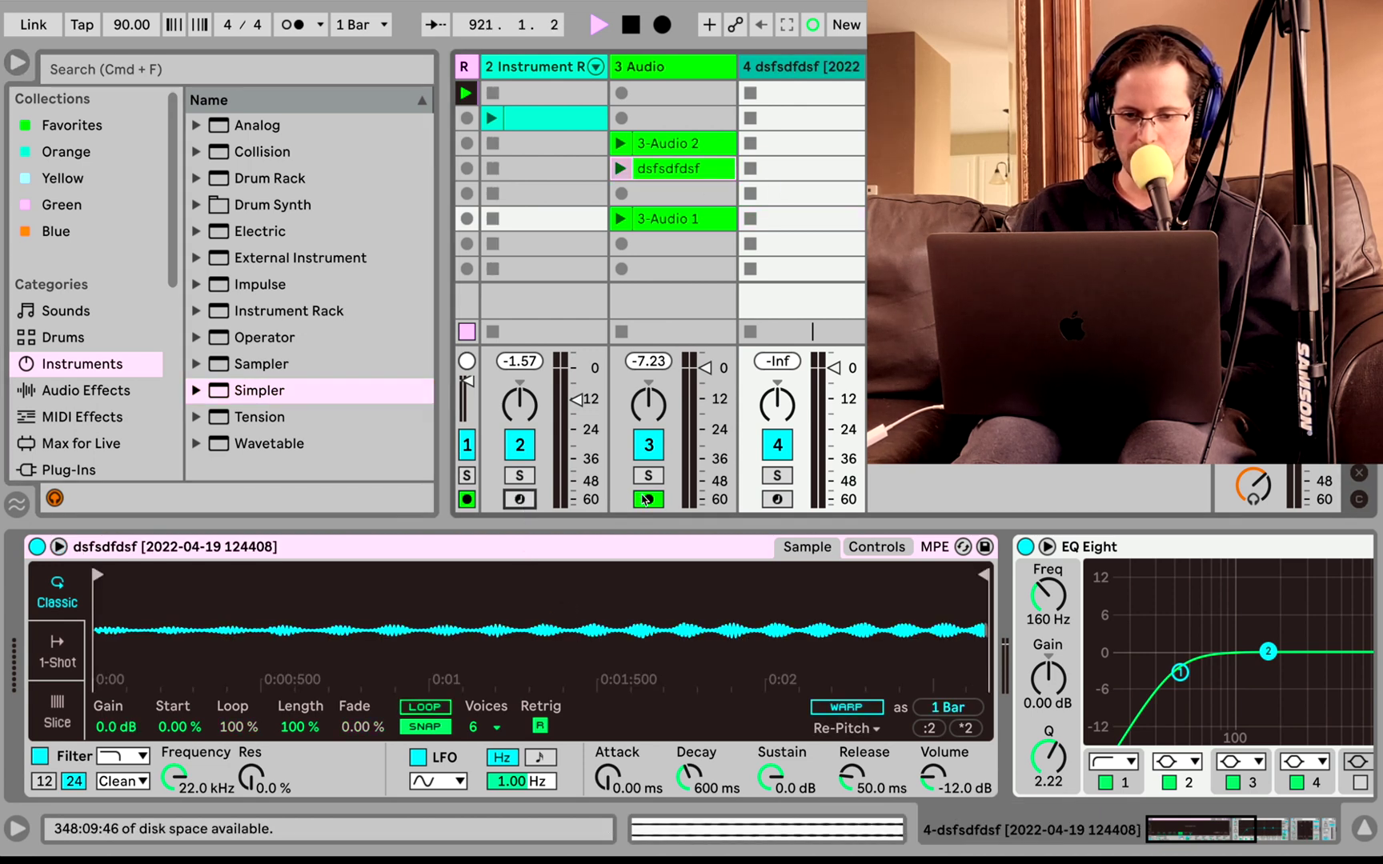
# - Arm the new Simpler track and play a note to audition the dsfsdfdsf sample
pyautogui.click(775, 500)
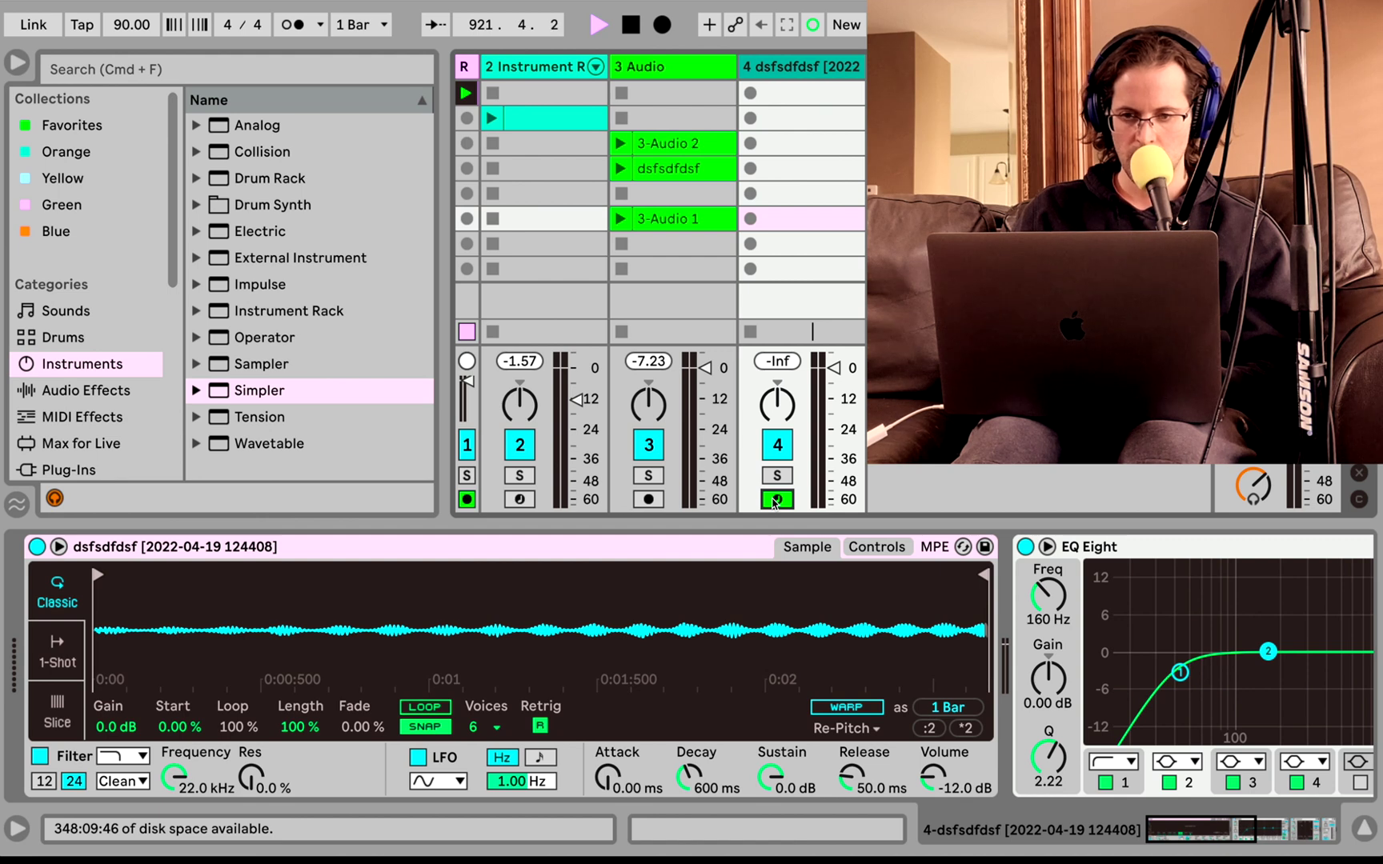
pyautogui.press('a')
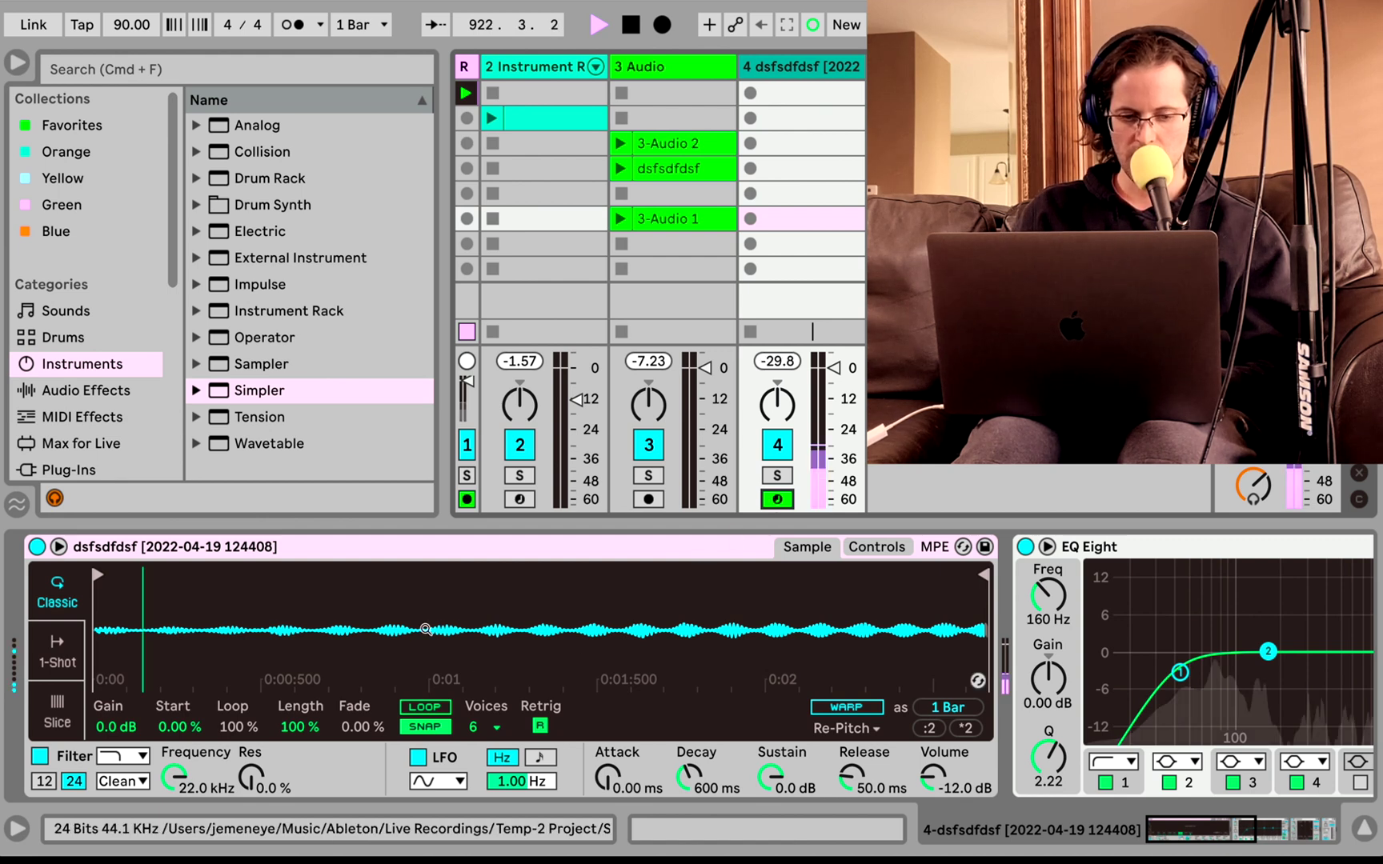
pyautogui.press('a')
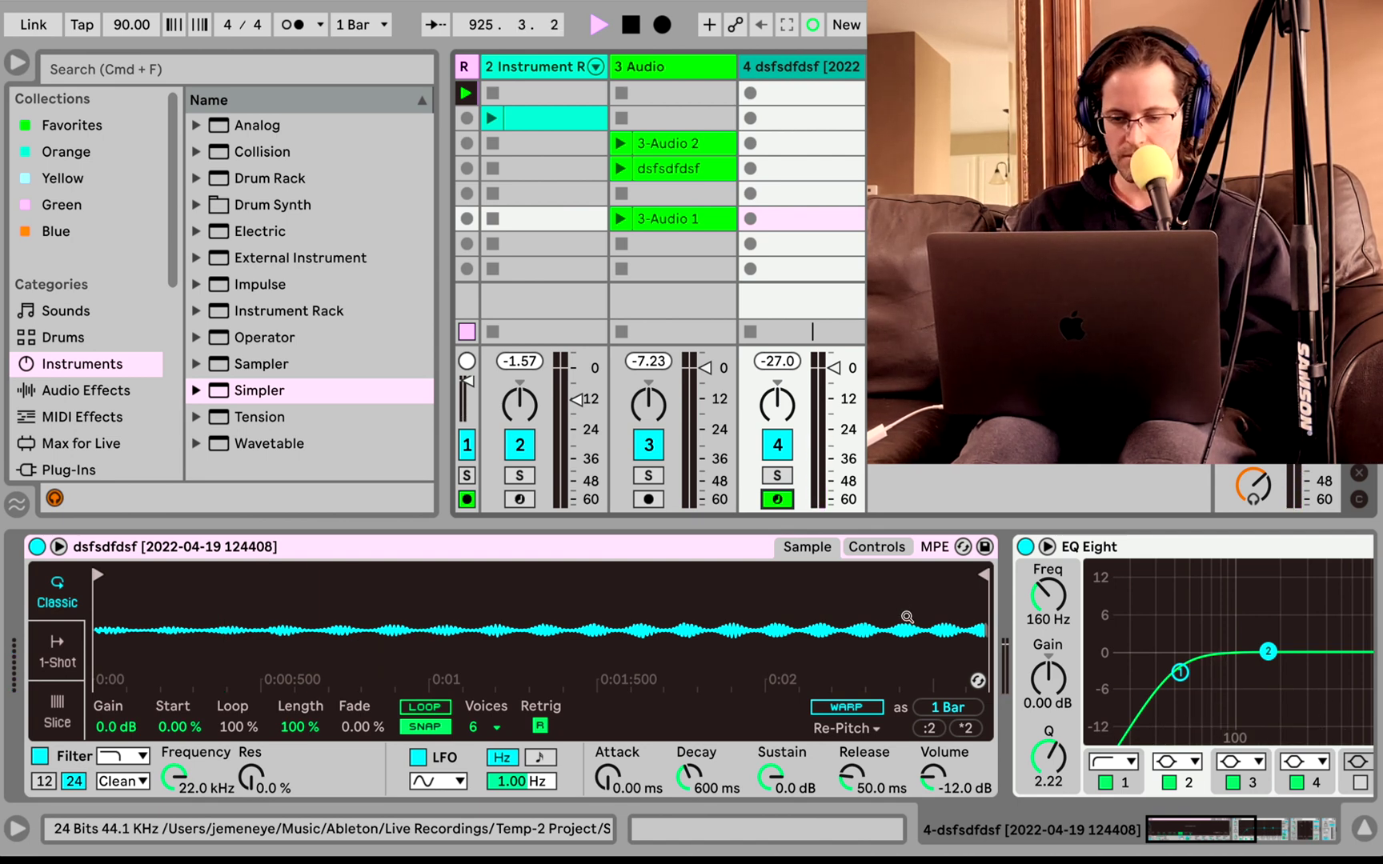
# - Warp the Simpler sample in Complex mode and insert the Pitch MIDI effect before Simpler
pyautogui.click(847, 707)
pyautogui.click(853, 729)
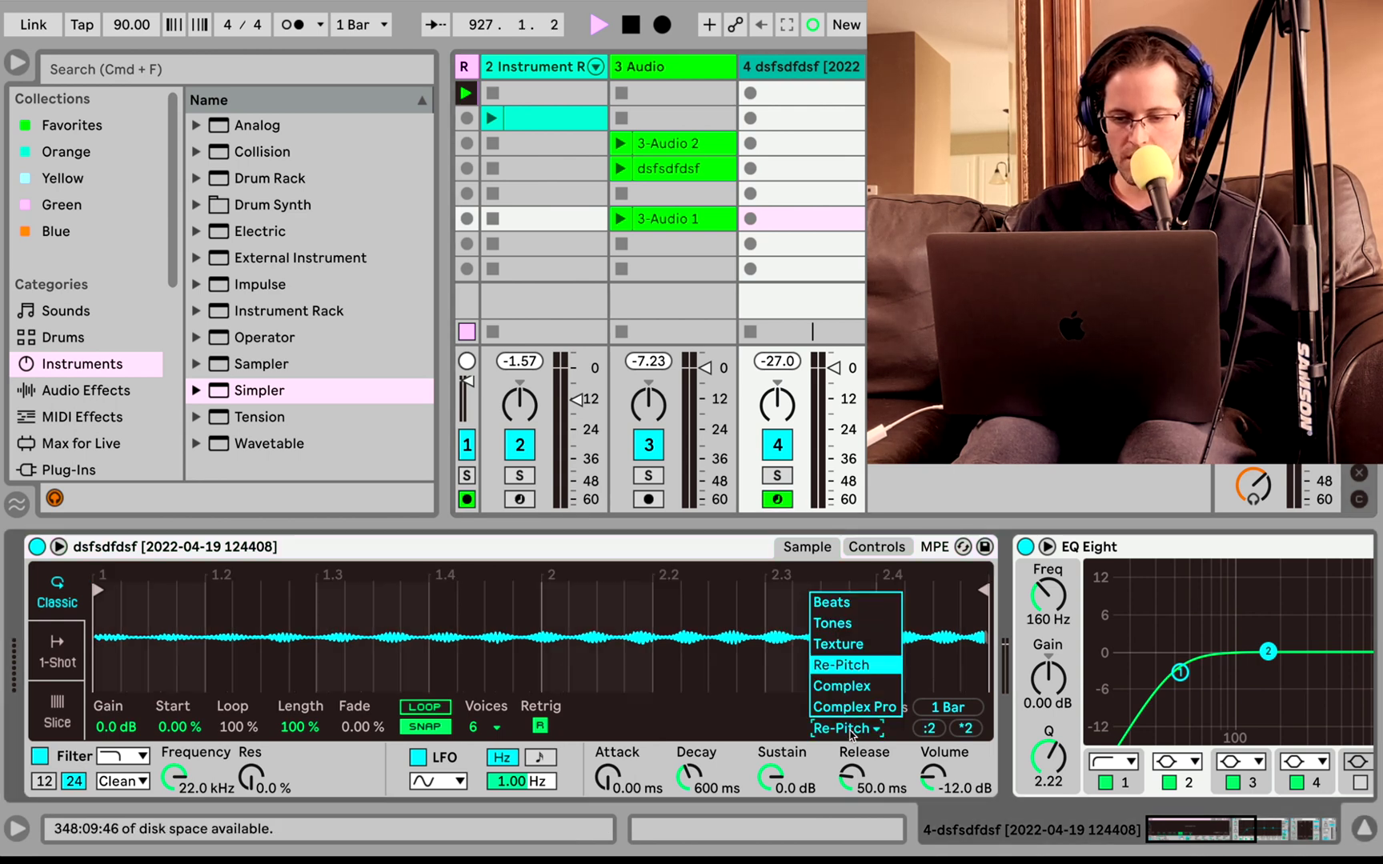
pyautogui.click(864, 689)
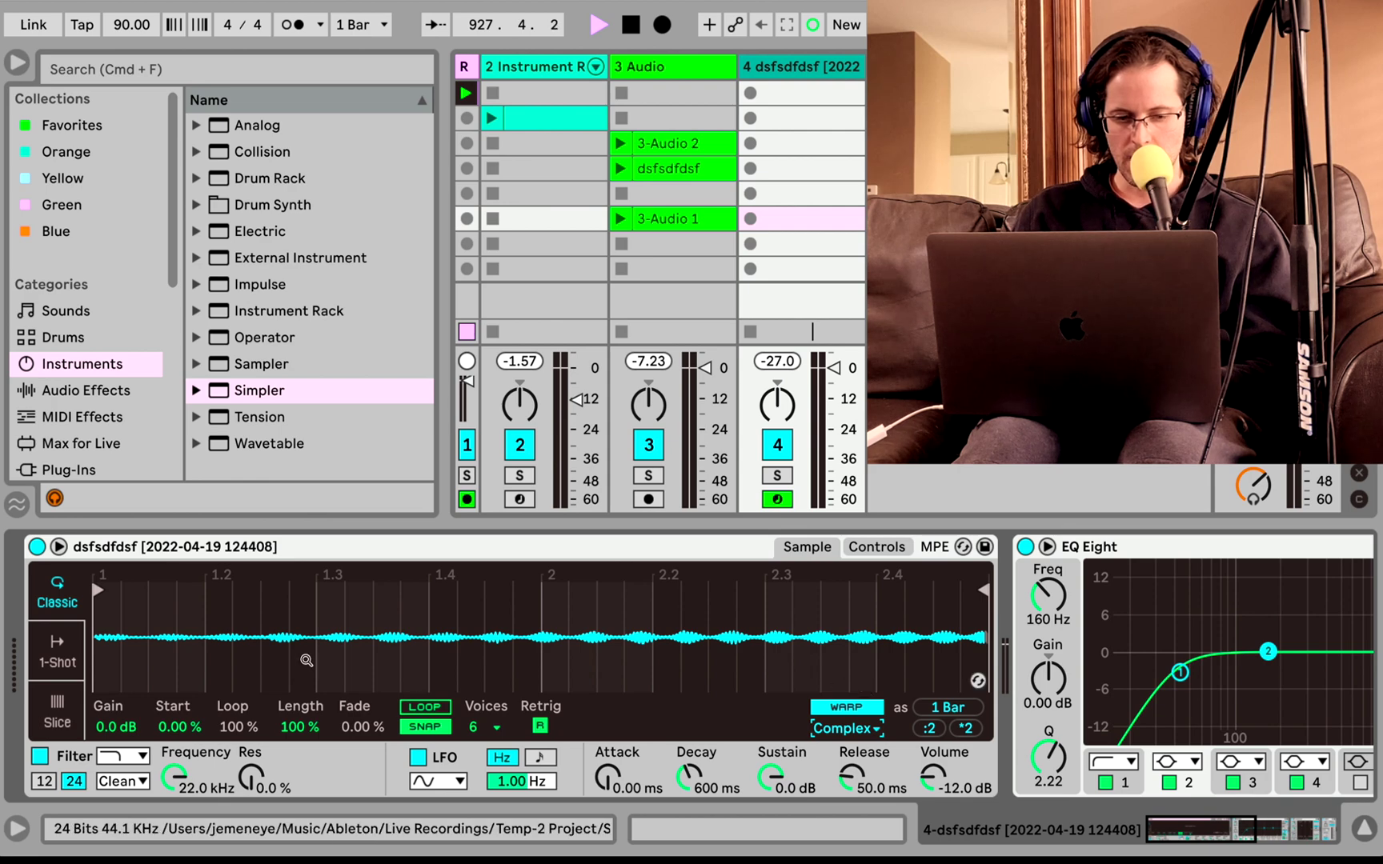
pyautogui.click(94, 417)
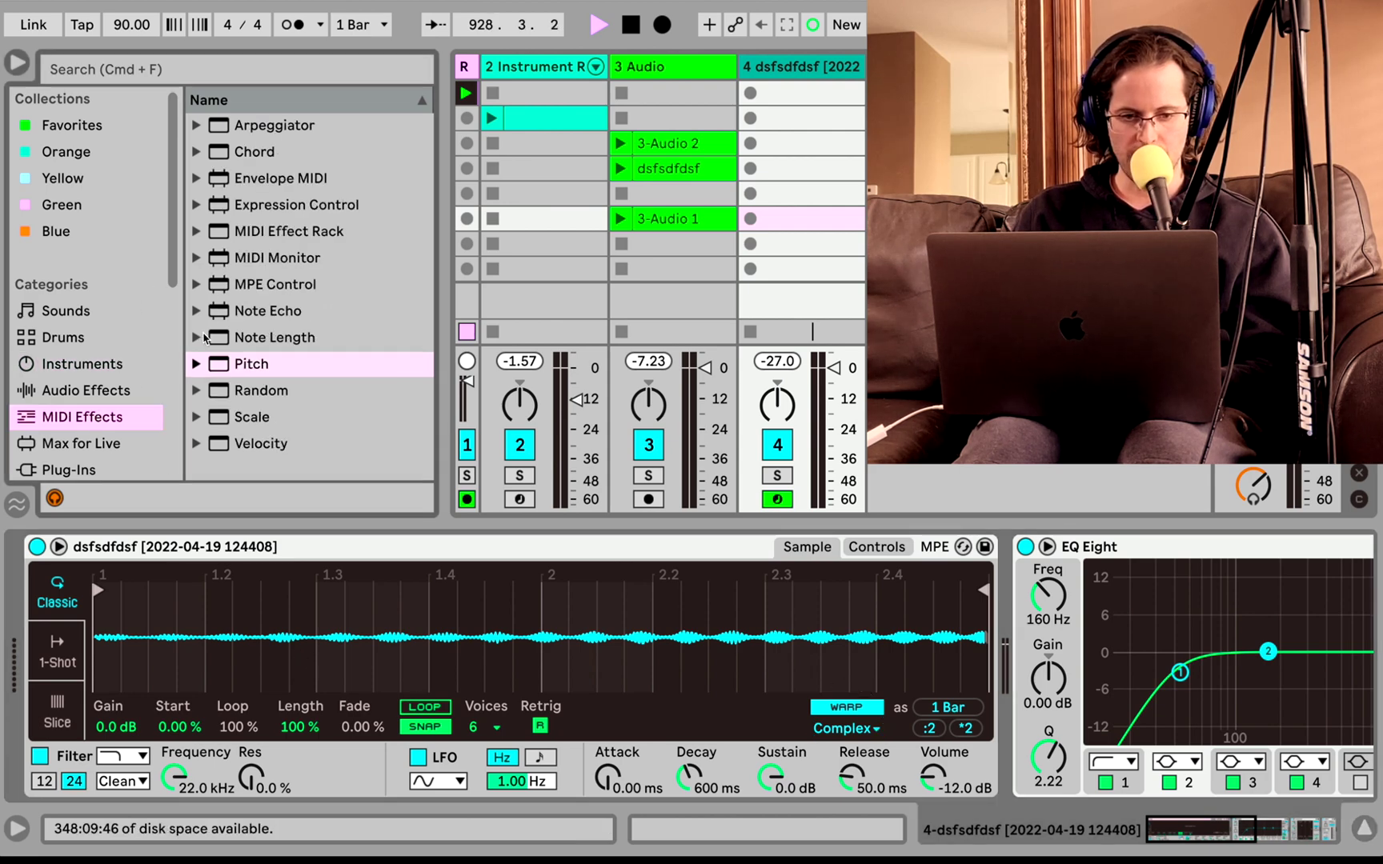
pyautogui.moveTo(238, 365); pyautogui.dragTo(44, 590)
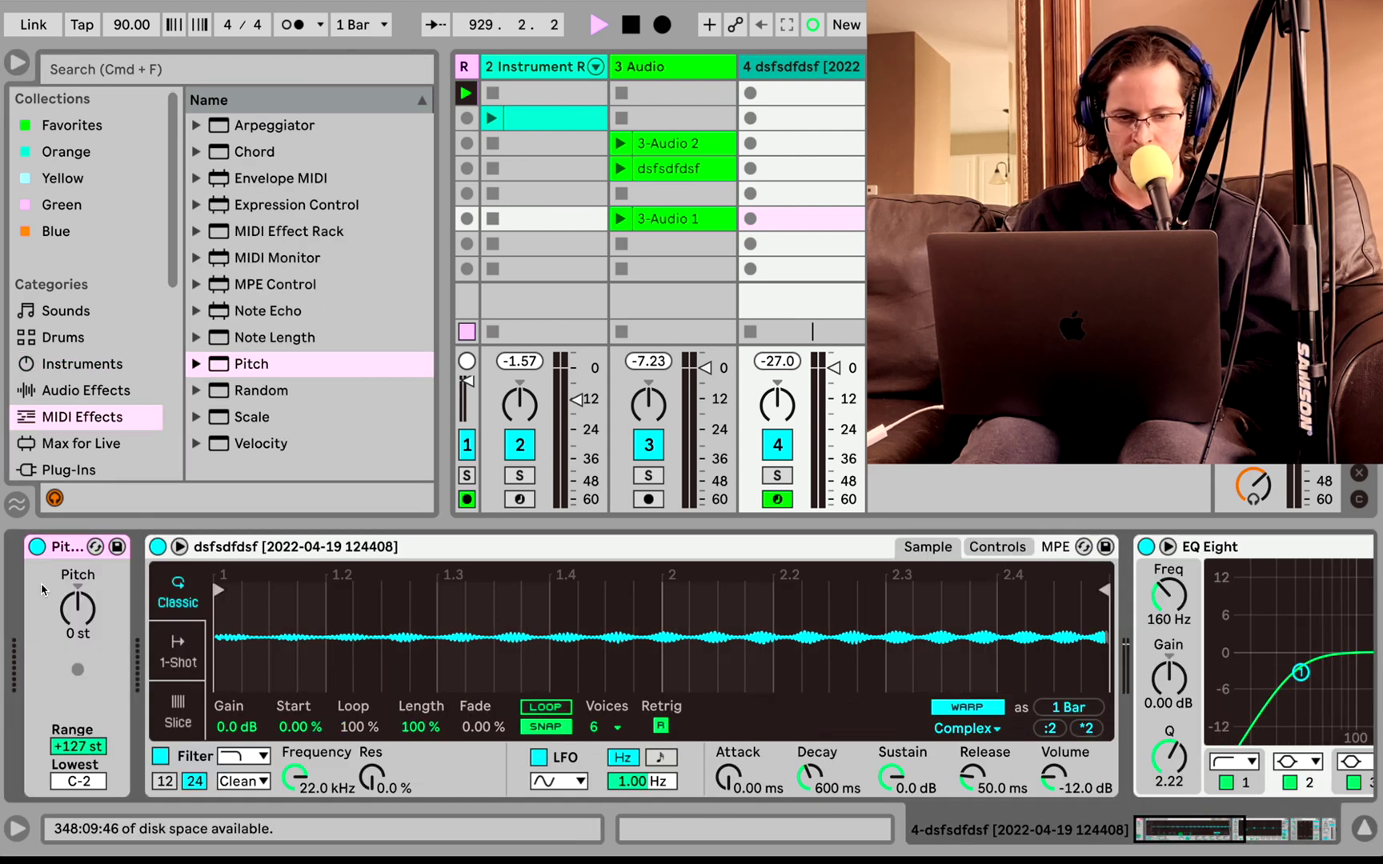
# - Set Simpler's release to 10.5 s and the Pitch effect to -12 st, playing notes to audition the sound
pyautogui.press('a')
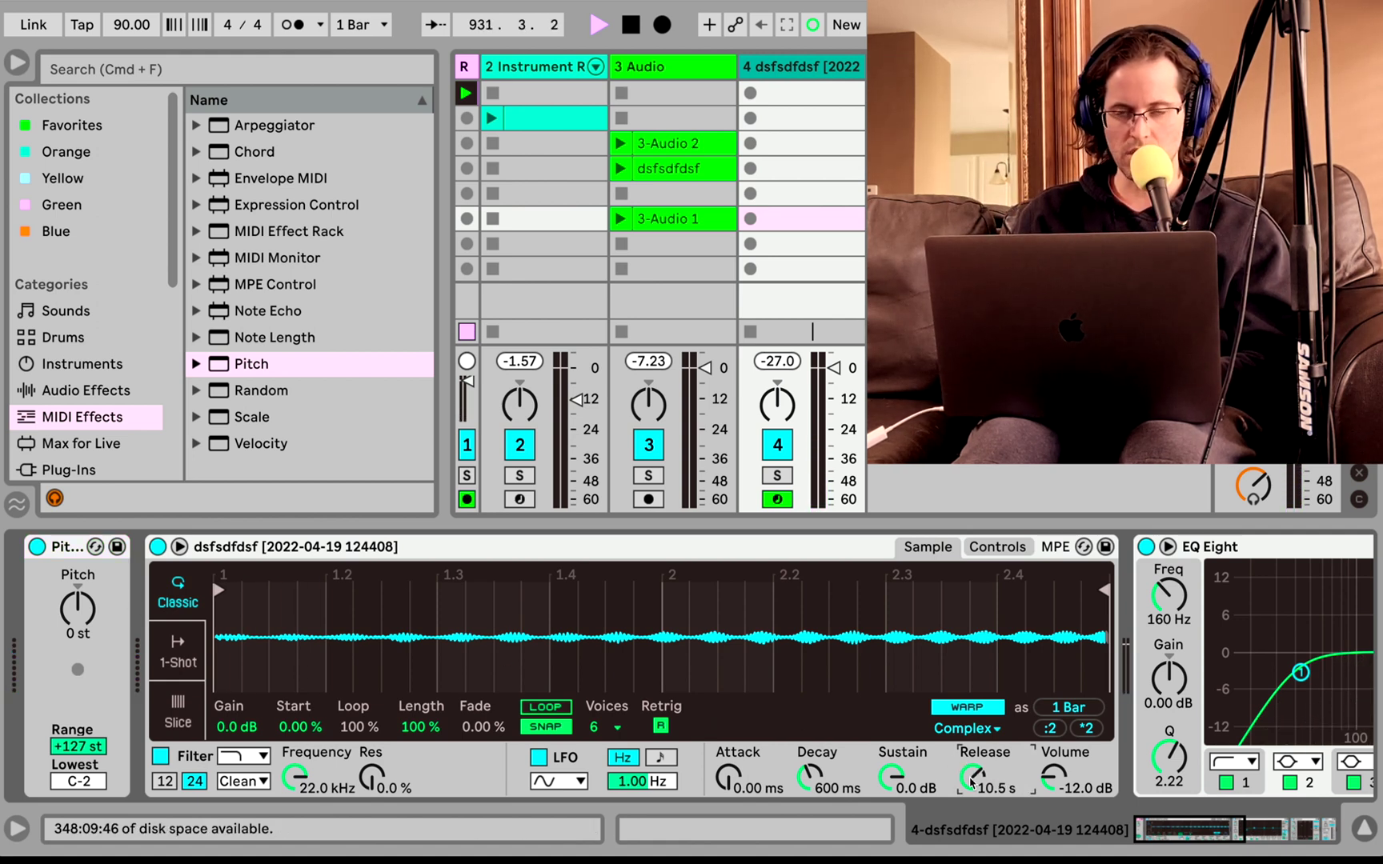
pyautogui.press('a')
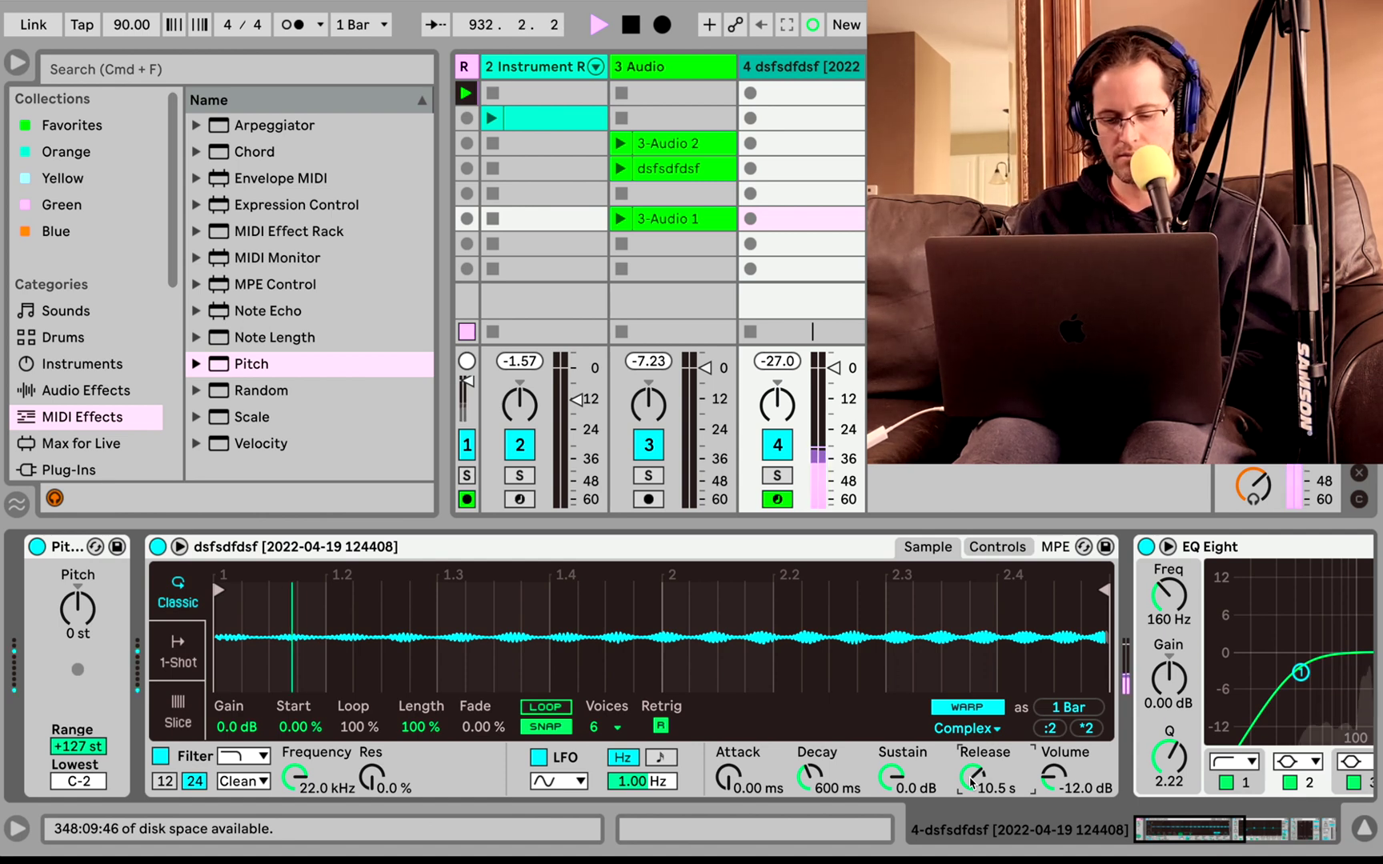
pyautogui.press('a')
pyautogui.press('a')
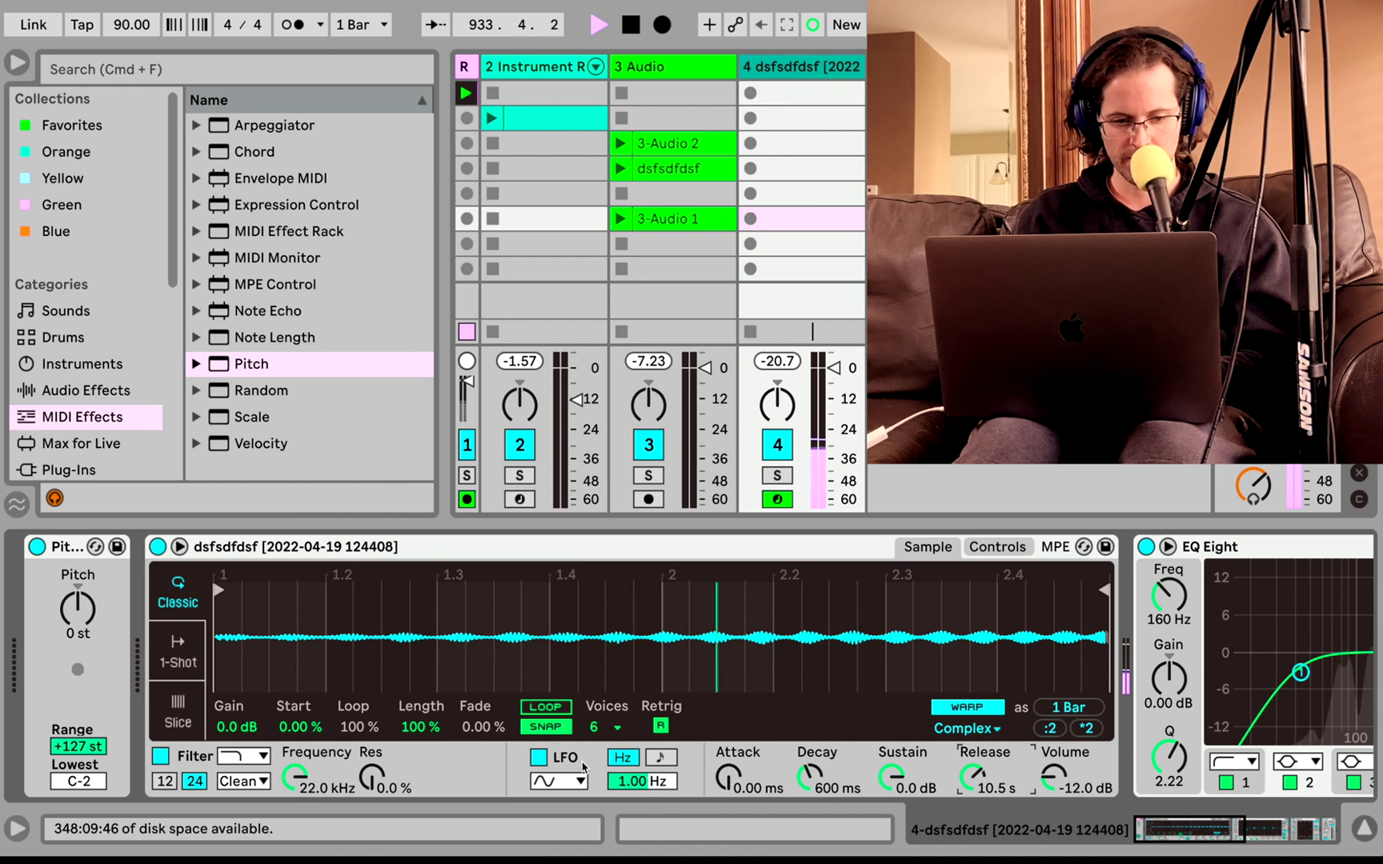
pyautogui.moveTo(76, 604); pyautogui.dragTo(76, 614)
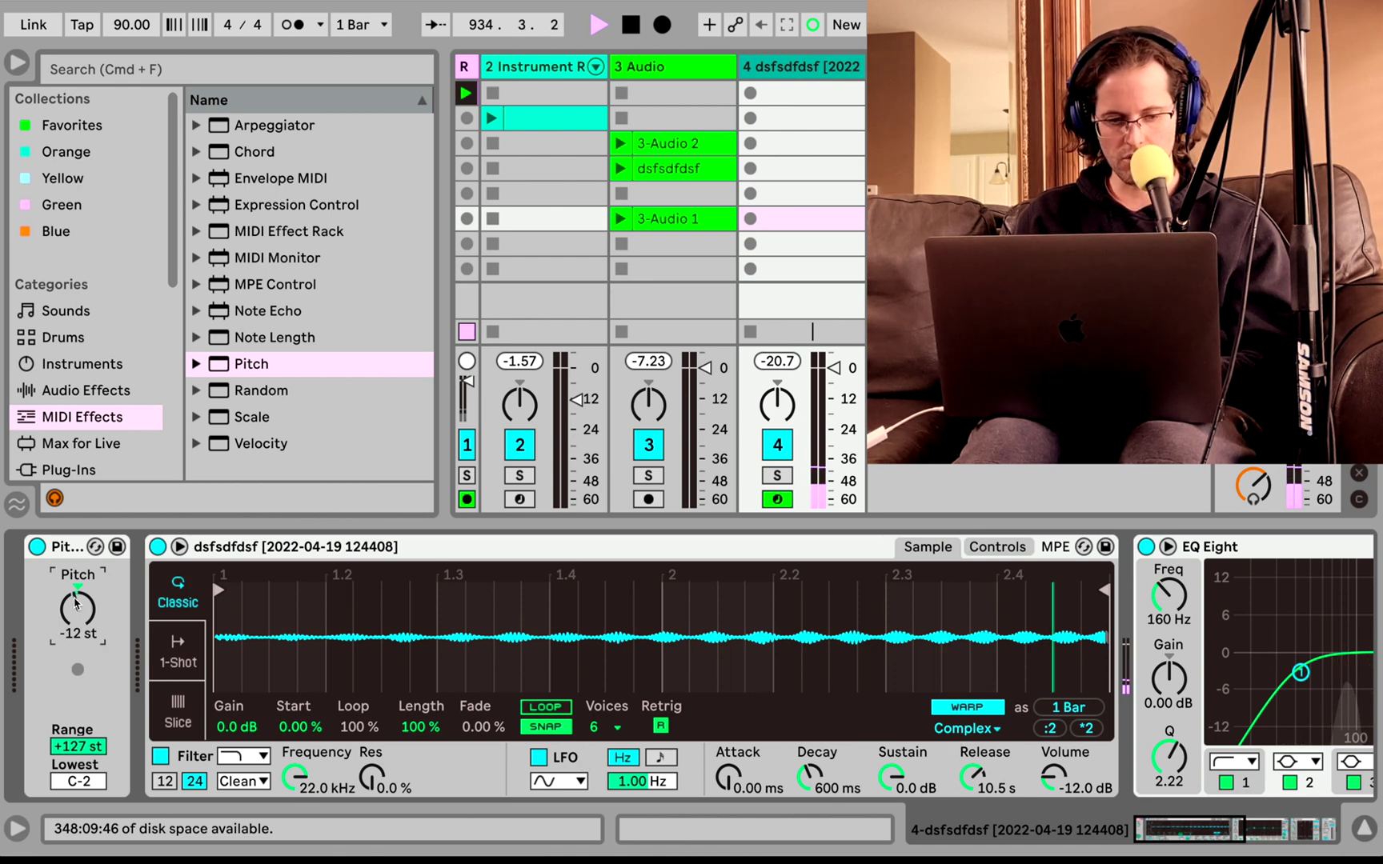
pyautogui.press('a')
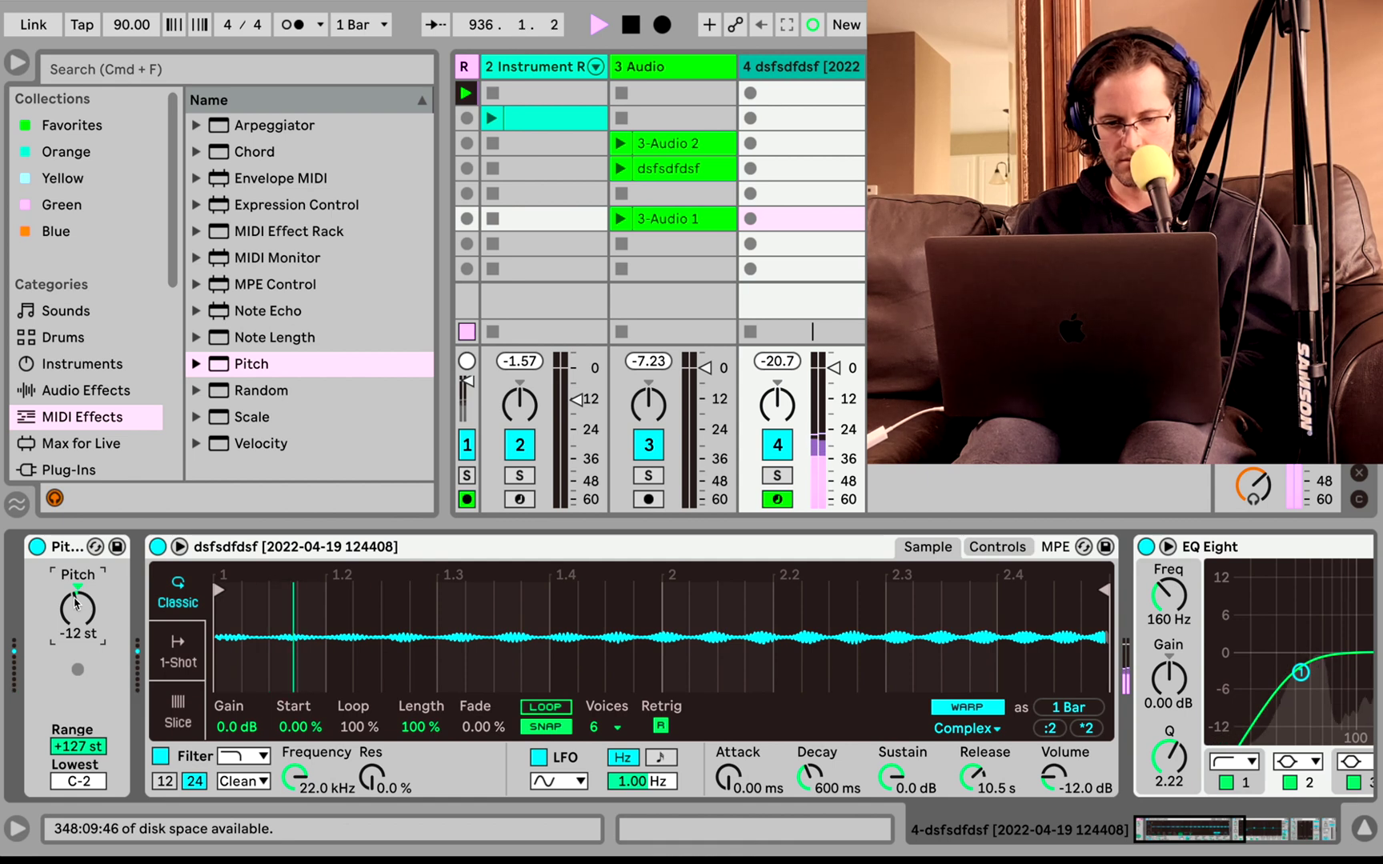
# - Turn on sample looping in Simpler with Snap off, setting Loop to 67.2 % and Length to 75.8 %
pyautogui.click(547, 725)
pyautogui.click(546, 725)
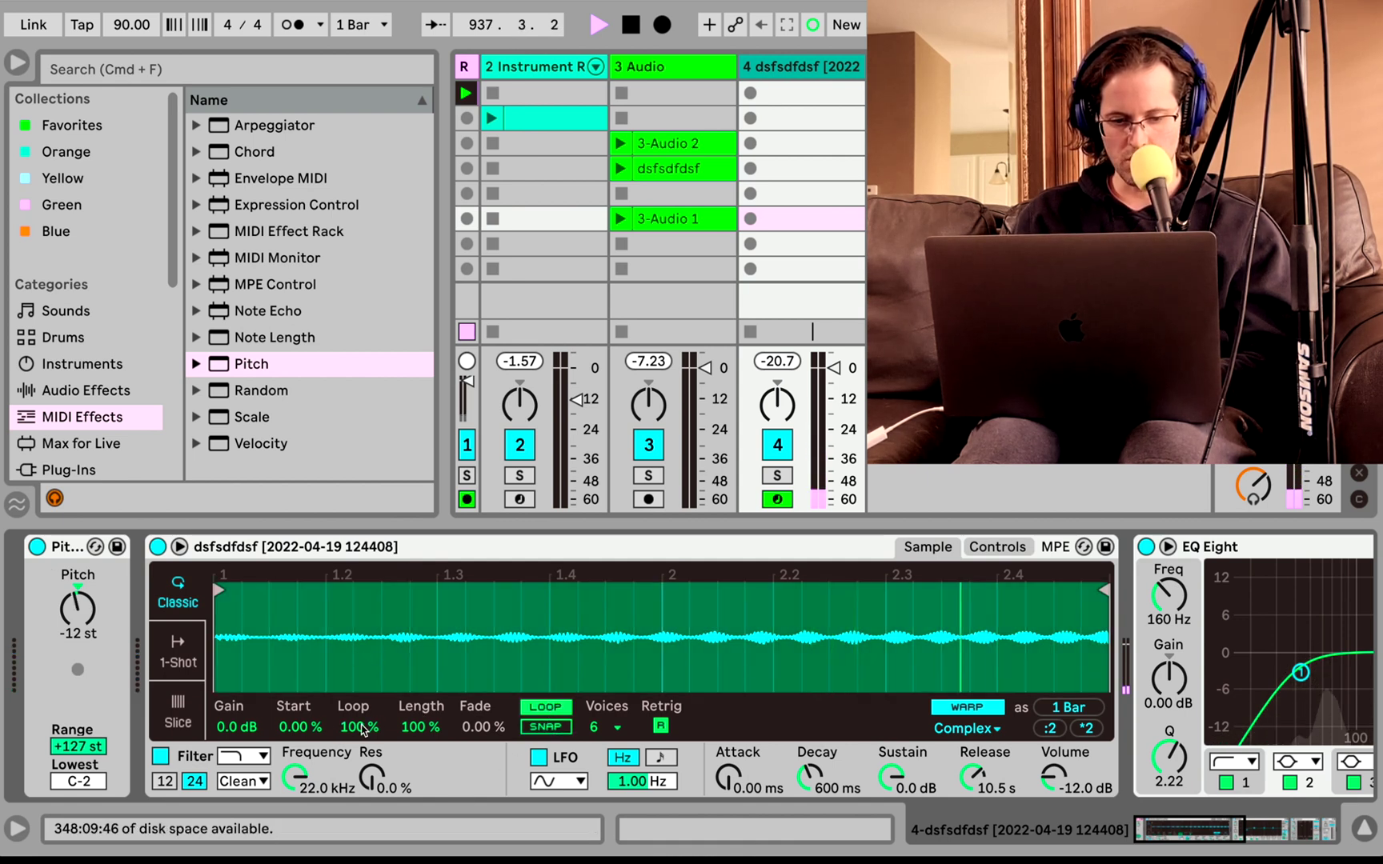
pyautogui.moveTo(359, 727); pyautogui.dragTo(421, 741)
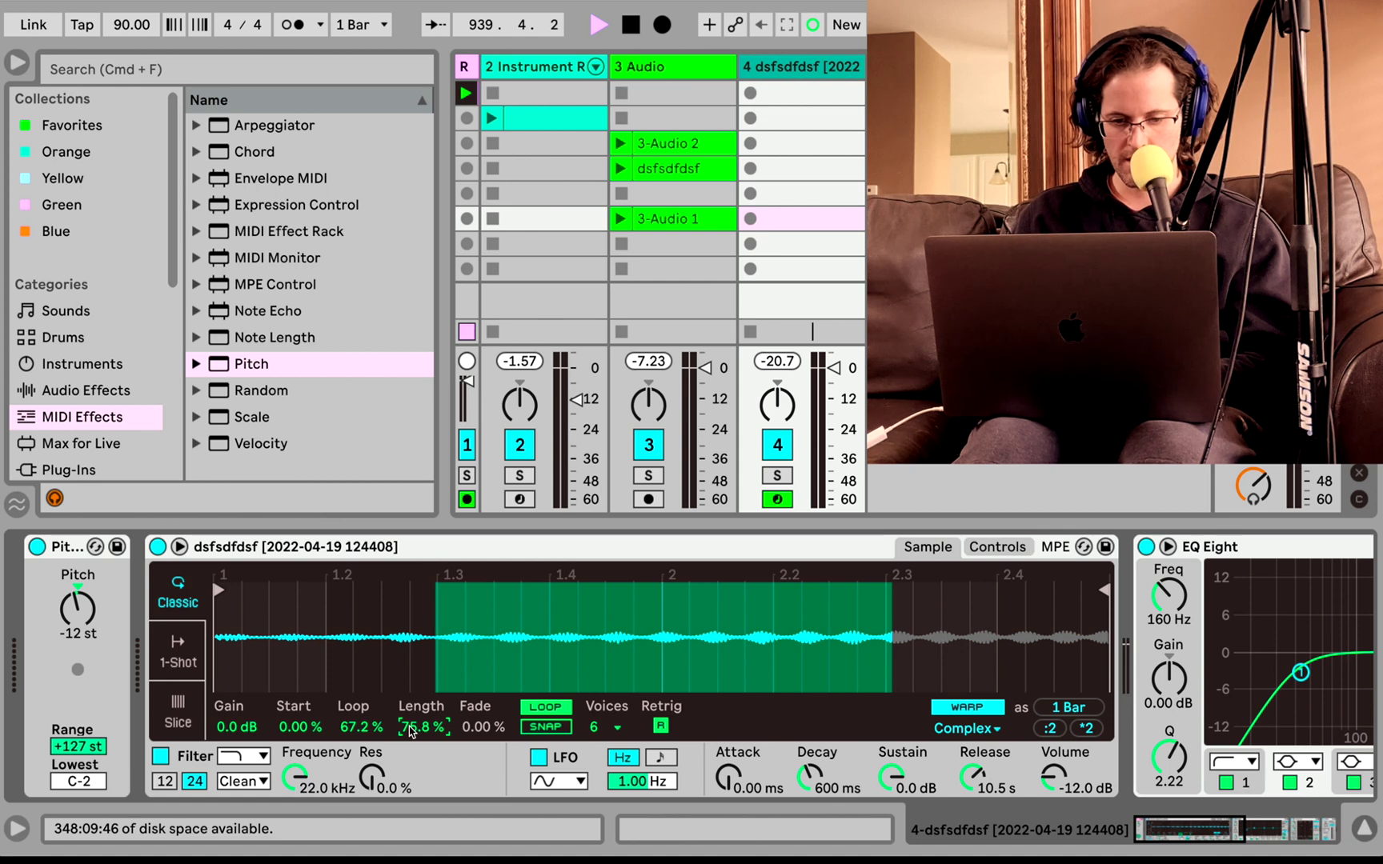
# - Turn off Simpler's Warp, set the loop Fade to 18.8 % and shorten Loop to 36.7 % while auditioning a note
pyautogui.click(948, 709)
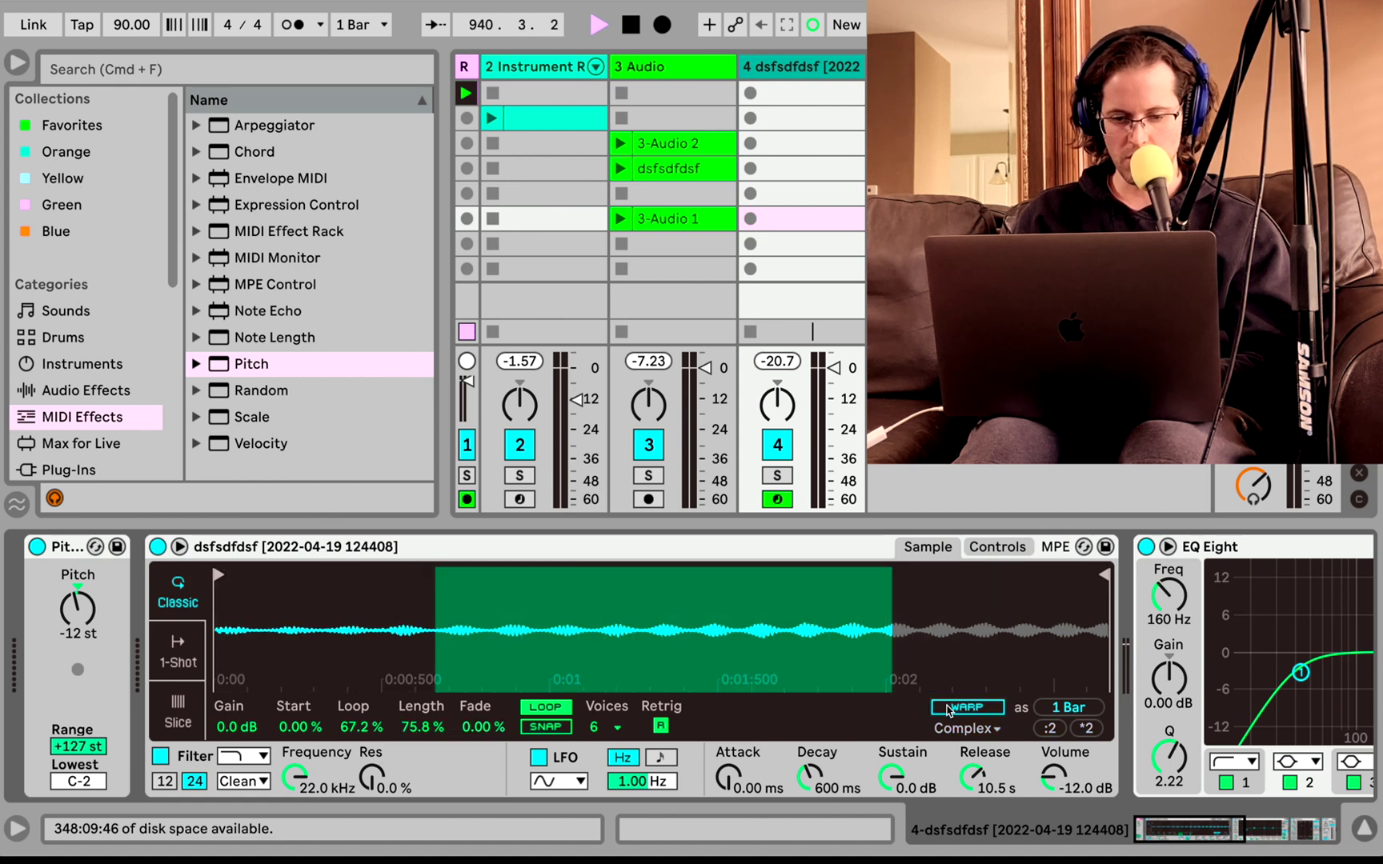
pyautogui.moveTo(484, 727); pyautogui.dragTo(484, 708)
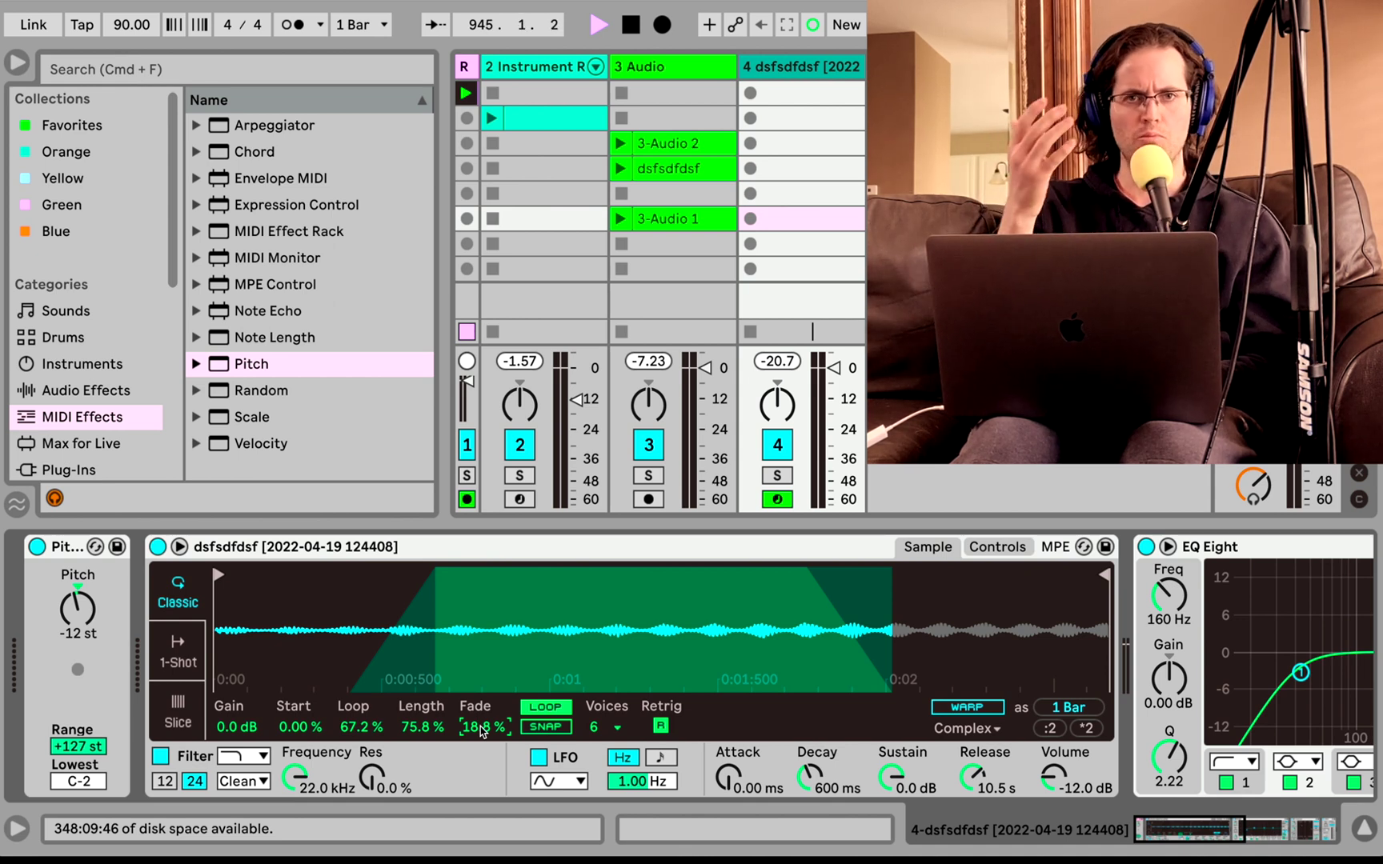
pyautogui.press('a')
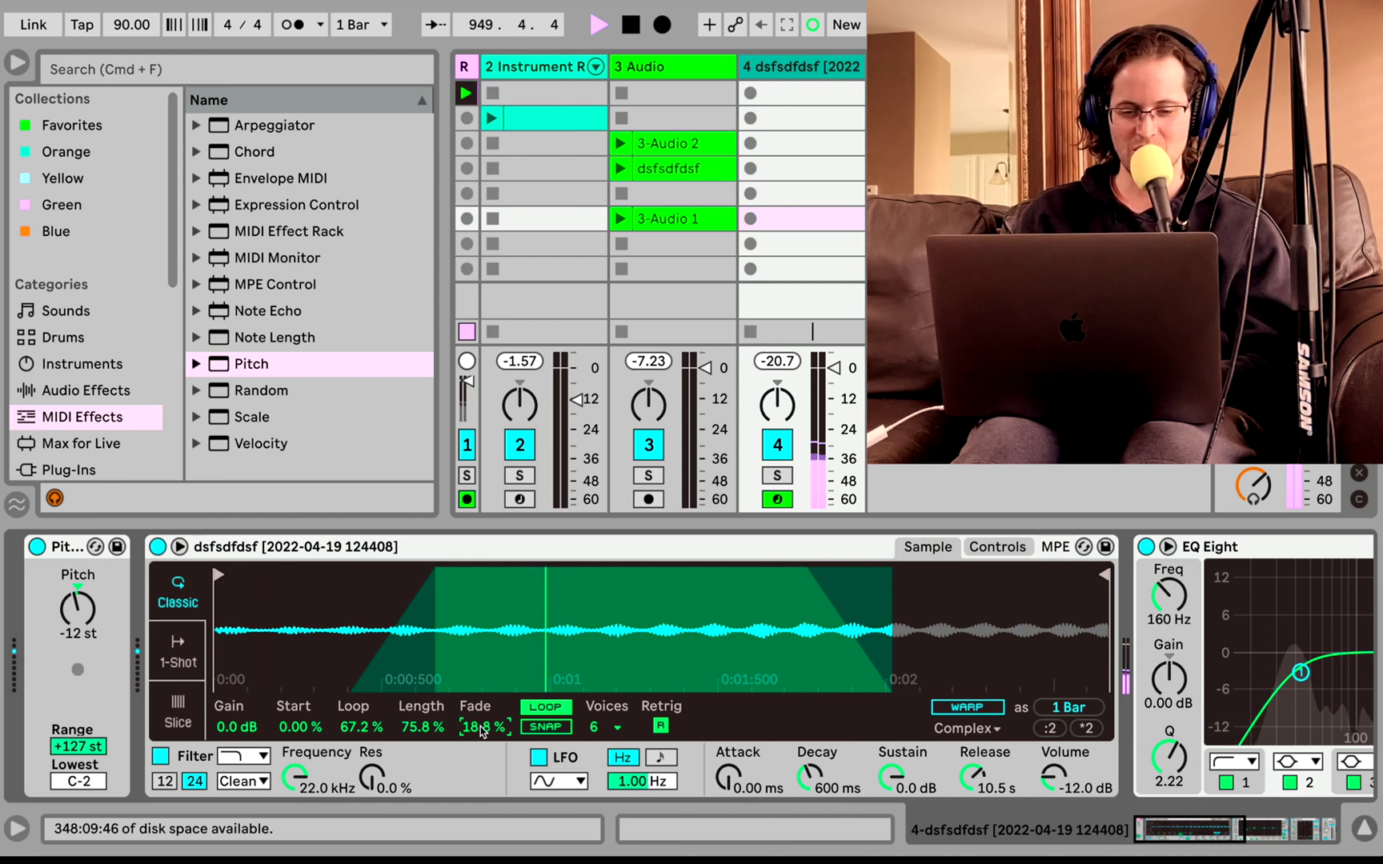
pyautogui.moveTo(360, 727); pyautogui.dragTo(360, 792)
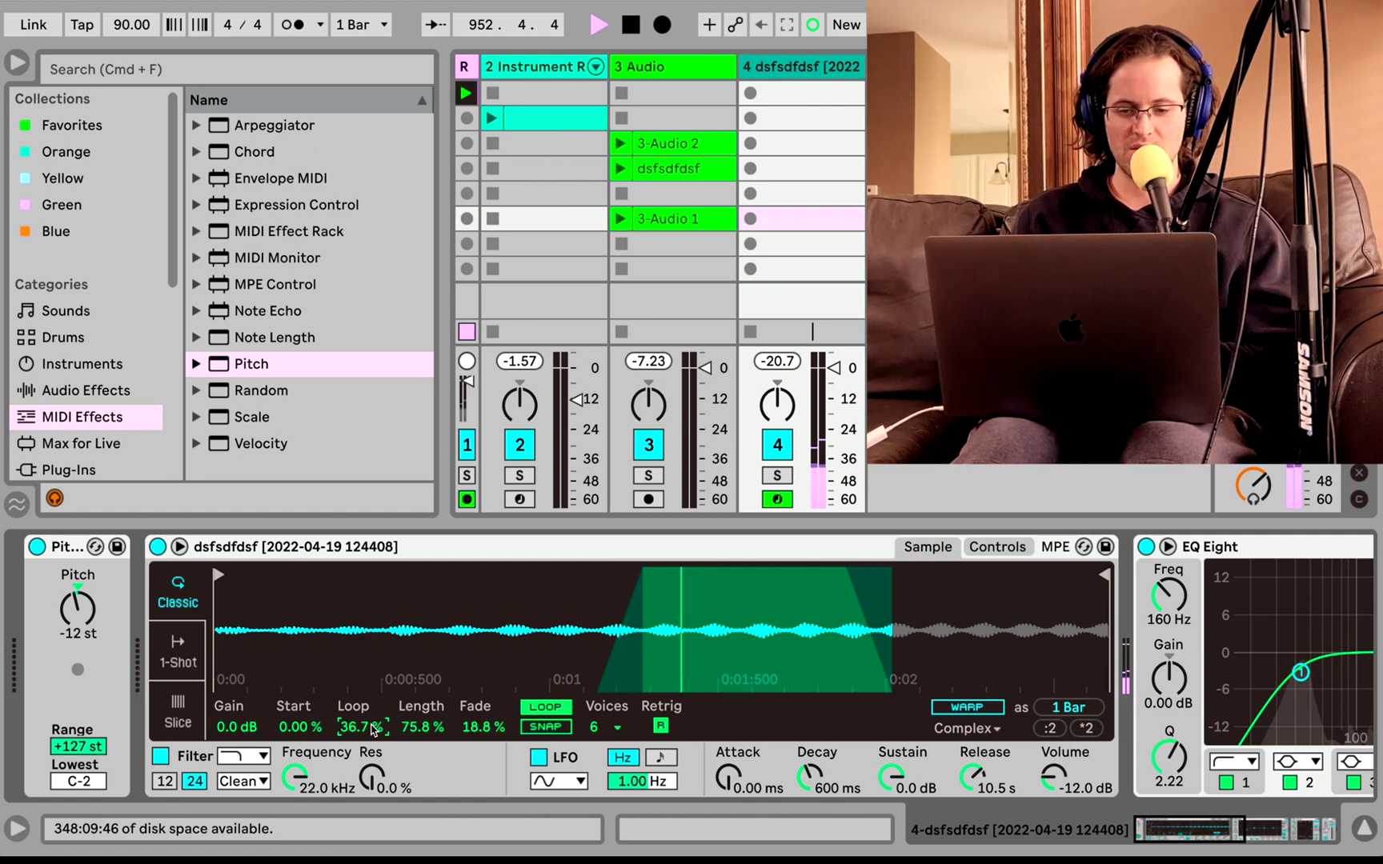
# - Move the Auto Filter on the Instrument Rack track directly after the Reverb, ahead of EQ Eight and Compressor
pyautogui.click(522, 74)
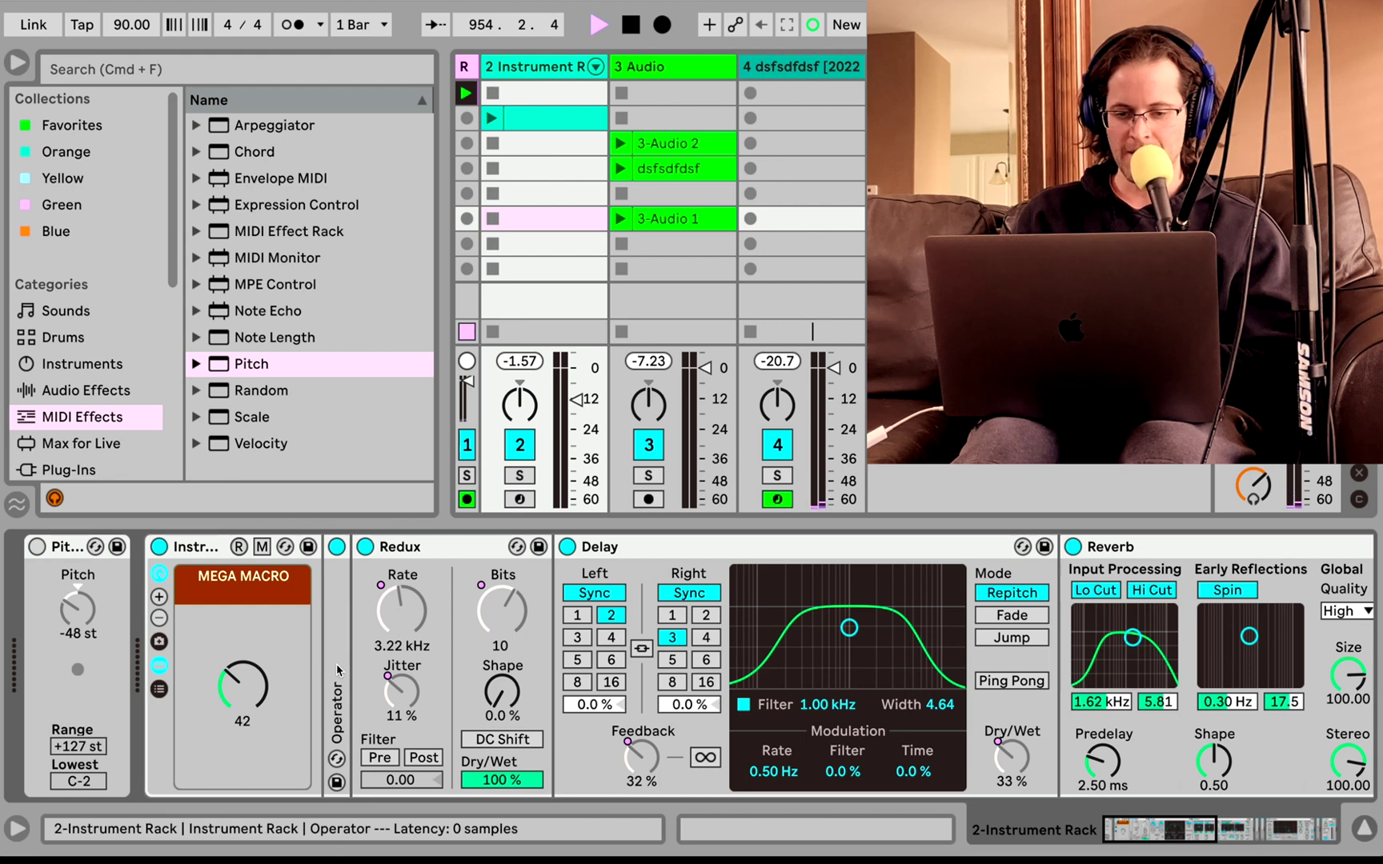
pyautogui.hscroll(5, 288, 665)
pyautogui.hscroll(15, 337, 670)
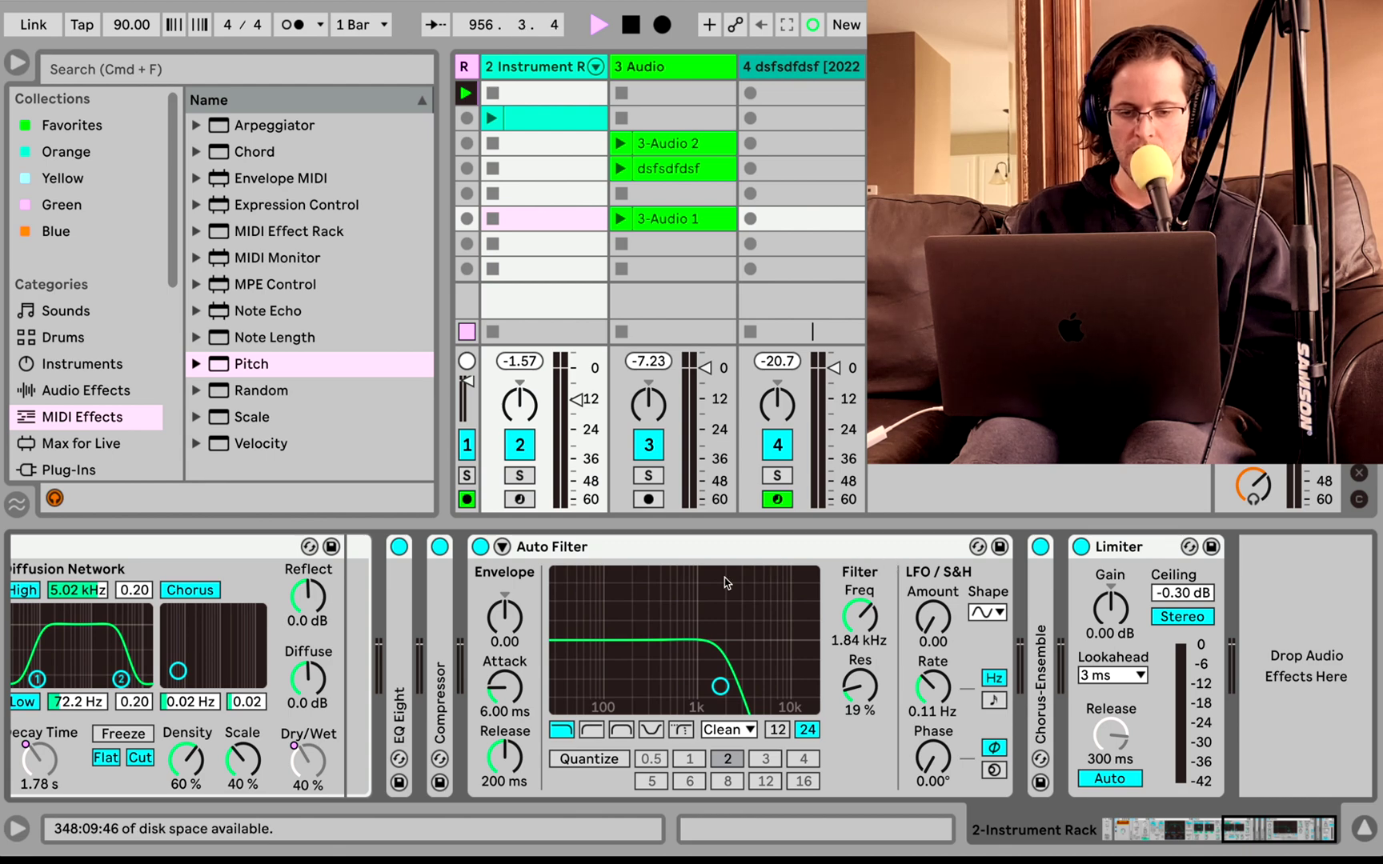
pyautogui.moveTo(550, 550); pyautogui.dragTo(339, 555)
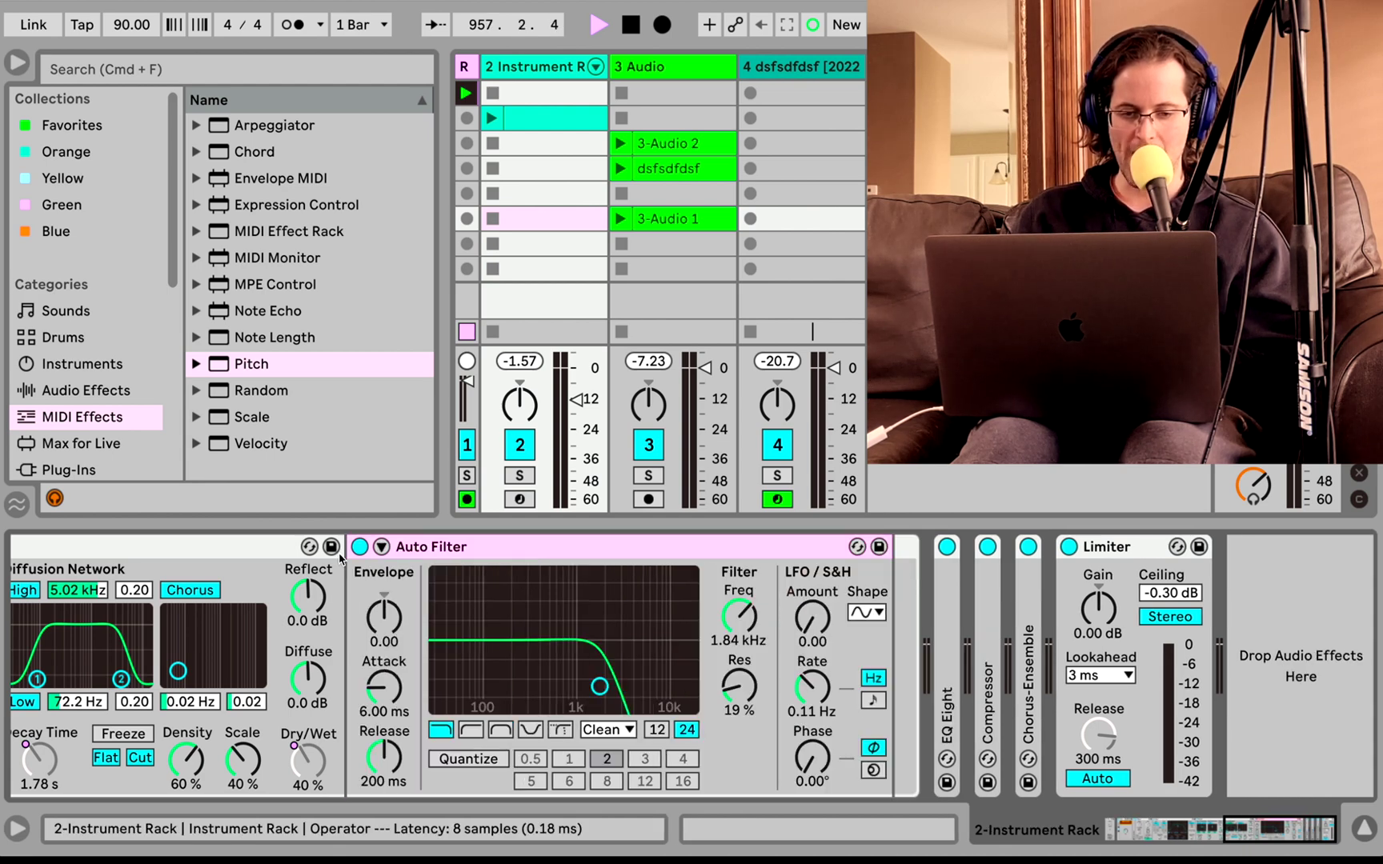
# - Map the Auto Filter's frequency to MEGA MACRO, then play the Instrument Rack track's clip to hear the sweep and stop it
pyautogui.hscroll(-3, 339, 554)
pyautogui.hscroll(-3, 339, 558)
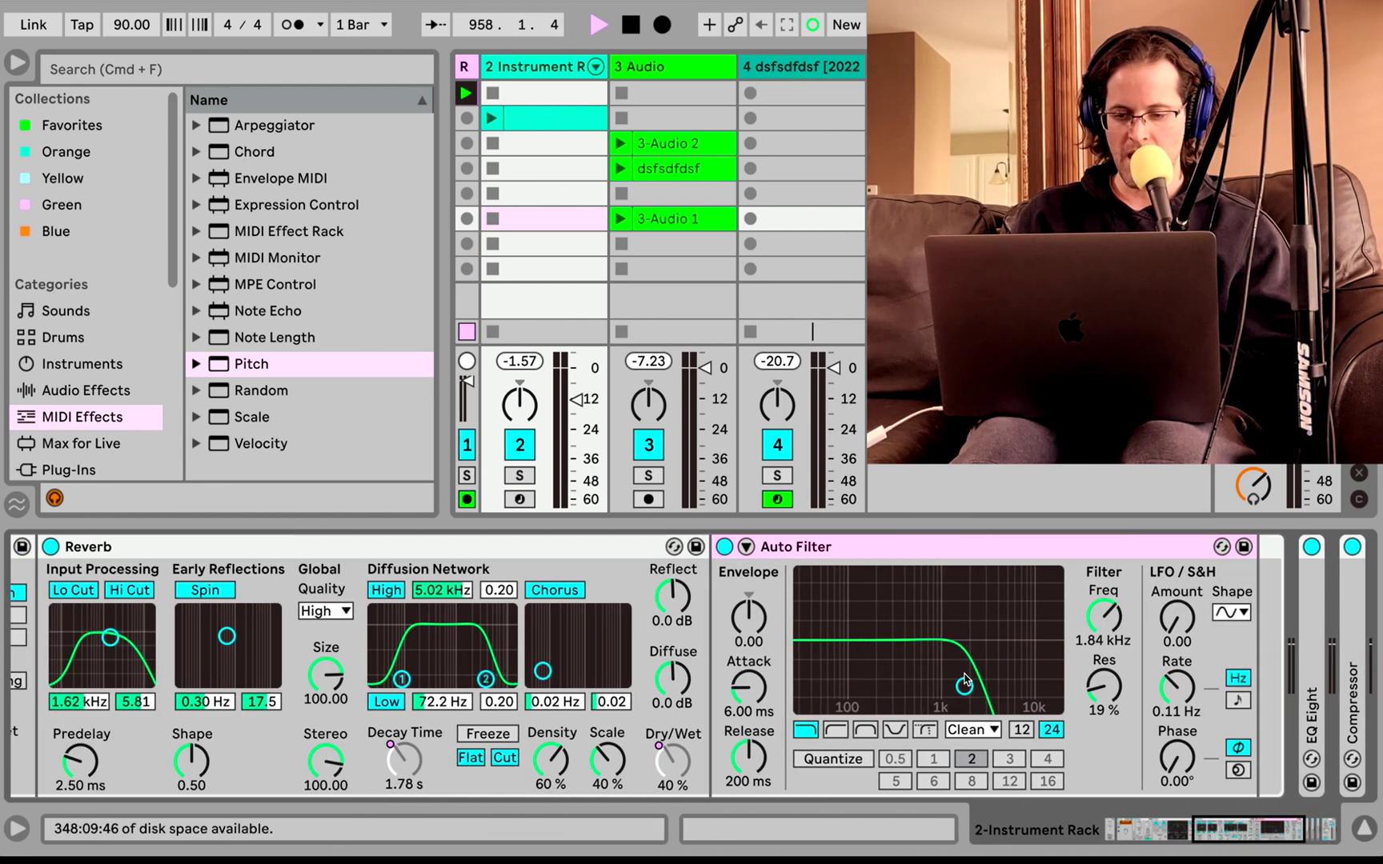
pyautogui.rightClick(1095, 619)
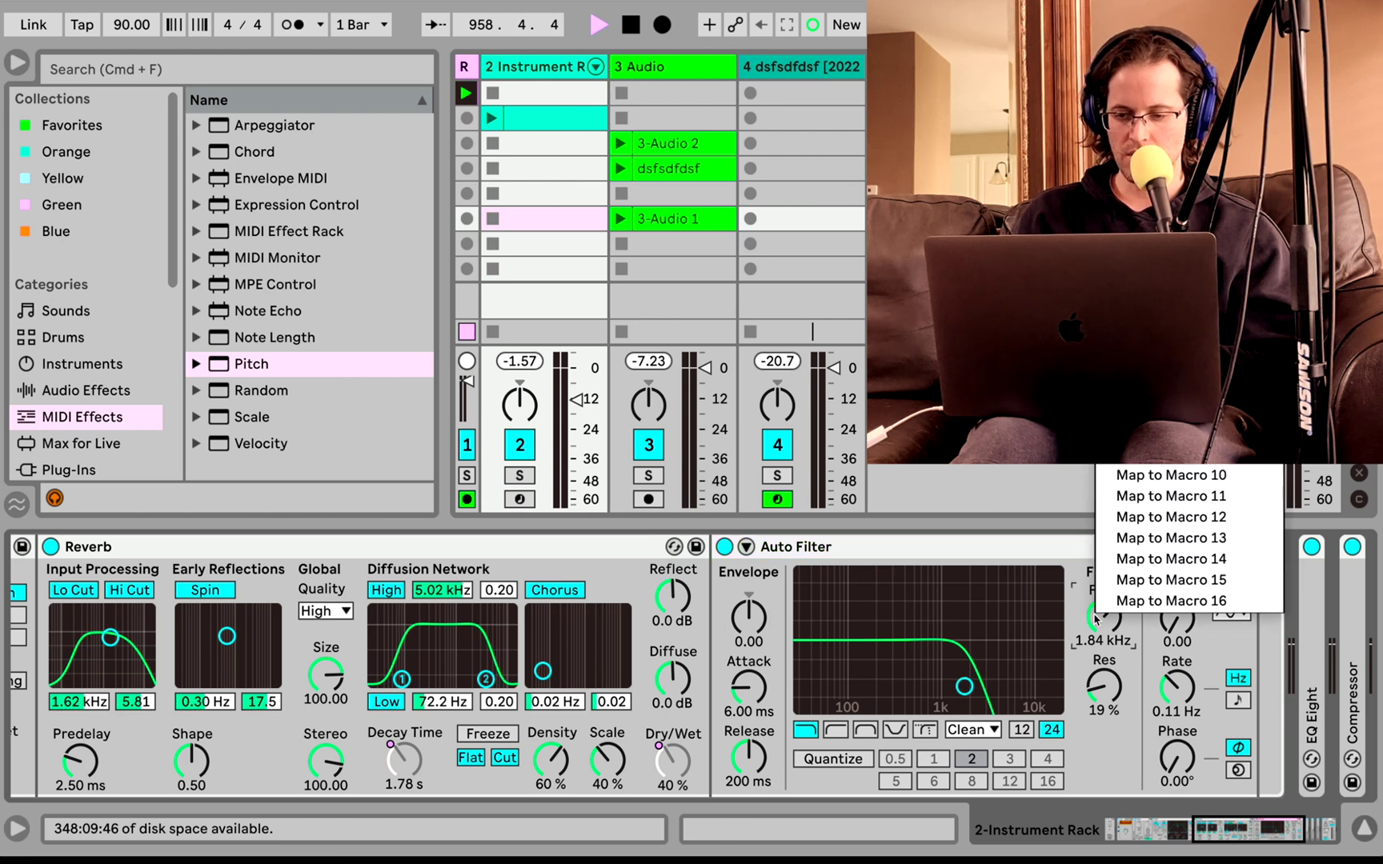
pyautogui.click(1171, 349)
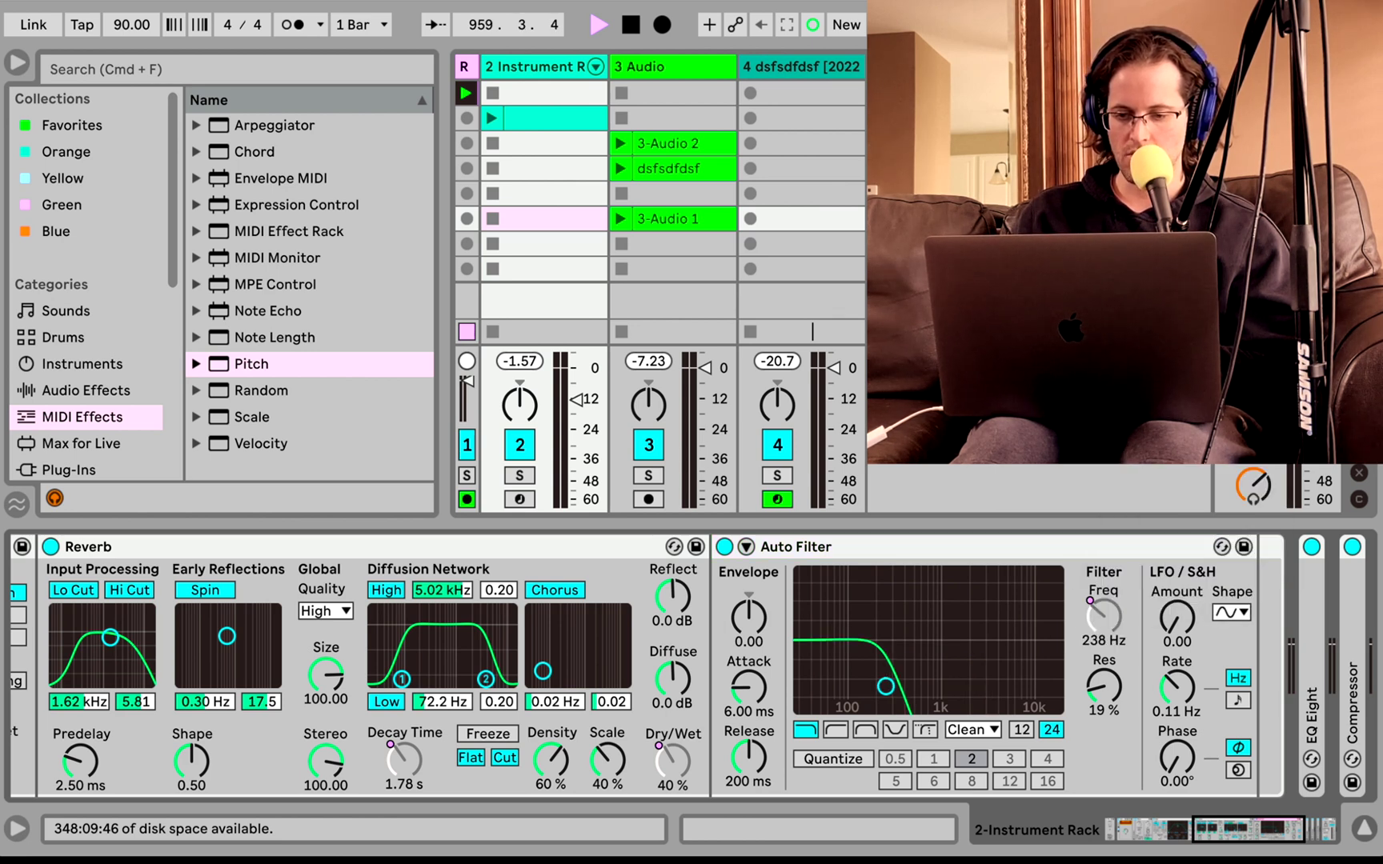
pyautogui.click(490, 119)
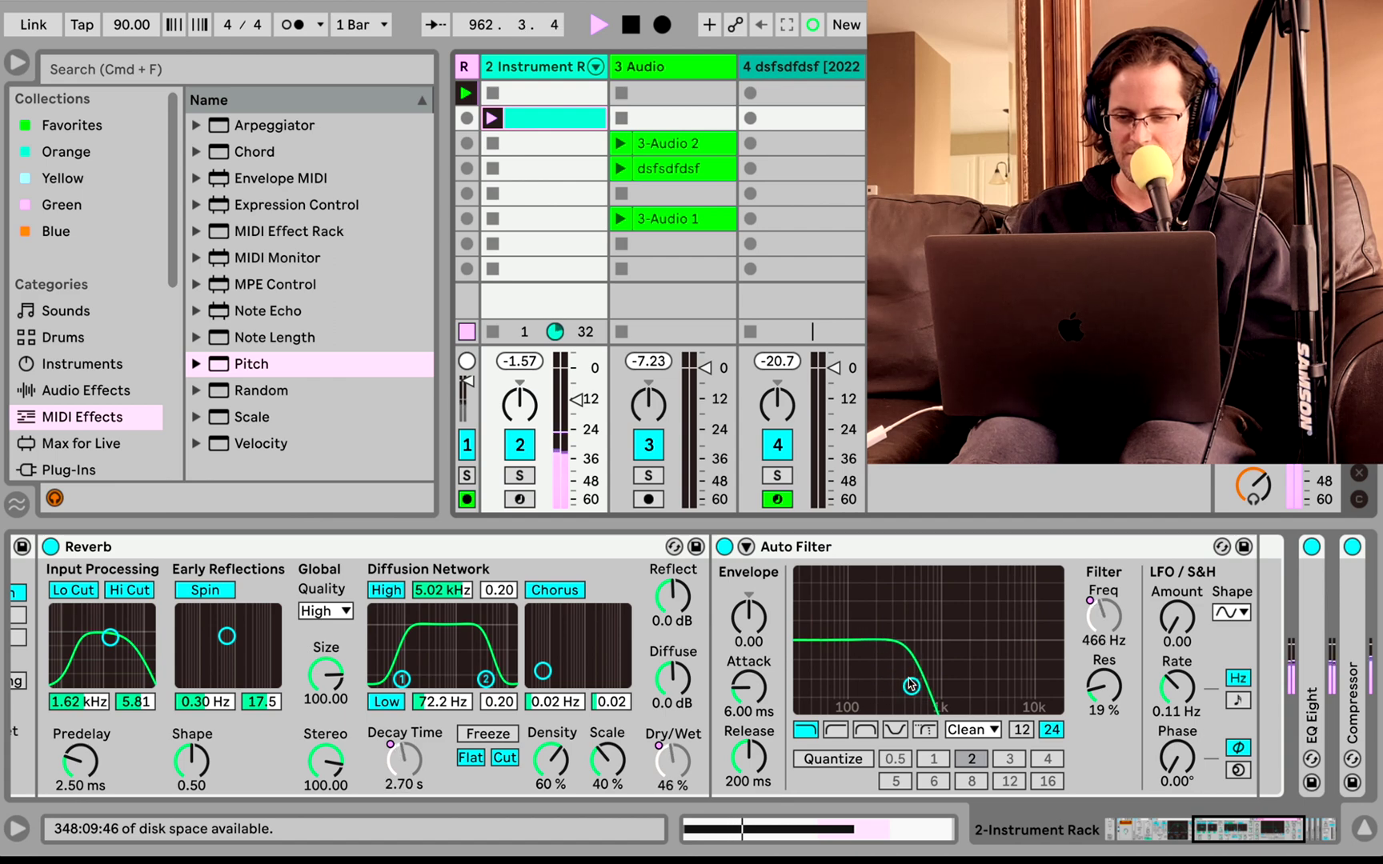
pyautogui.click(496, 333)
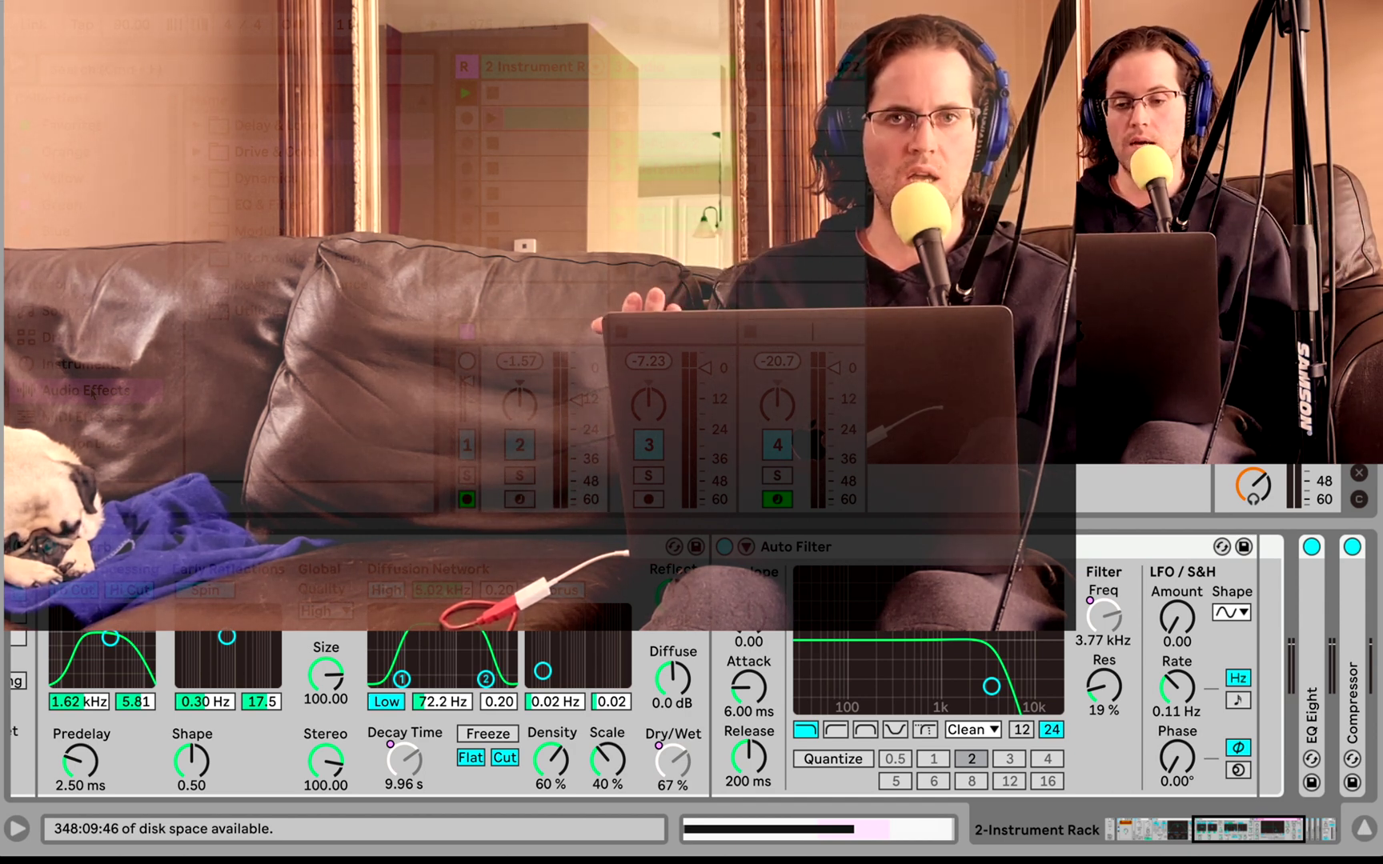
# - Arm the Instrument Rack track for live playing, enable its Pitch effect and raise MEGA MACRO to about 109
pyautogui.scroll(-2, 93, 392)
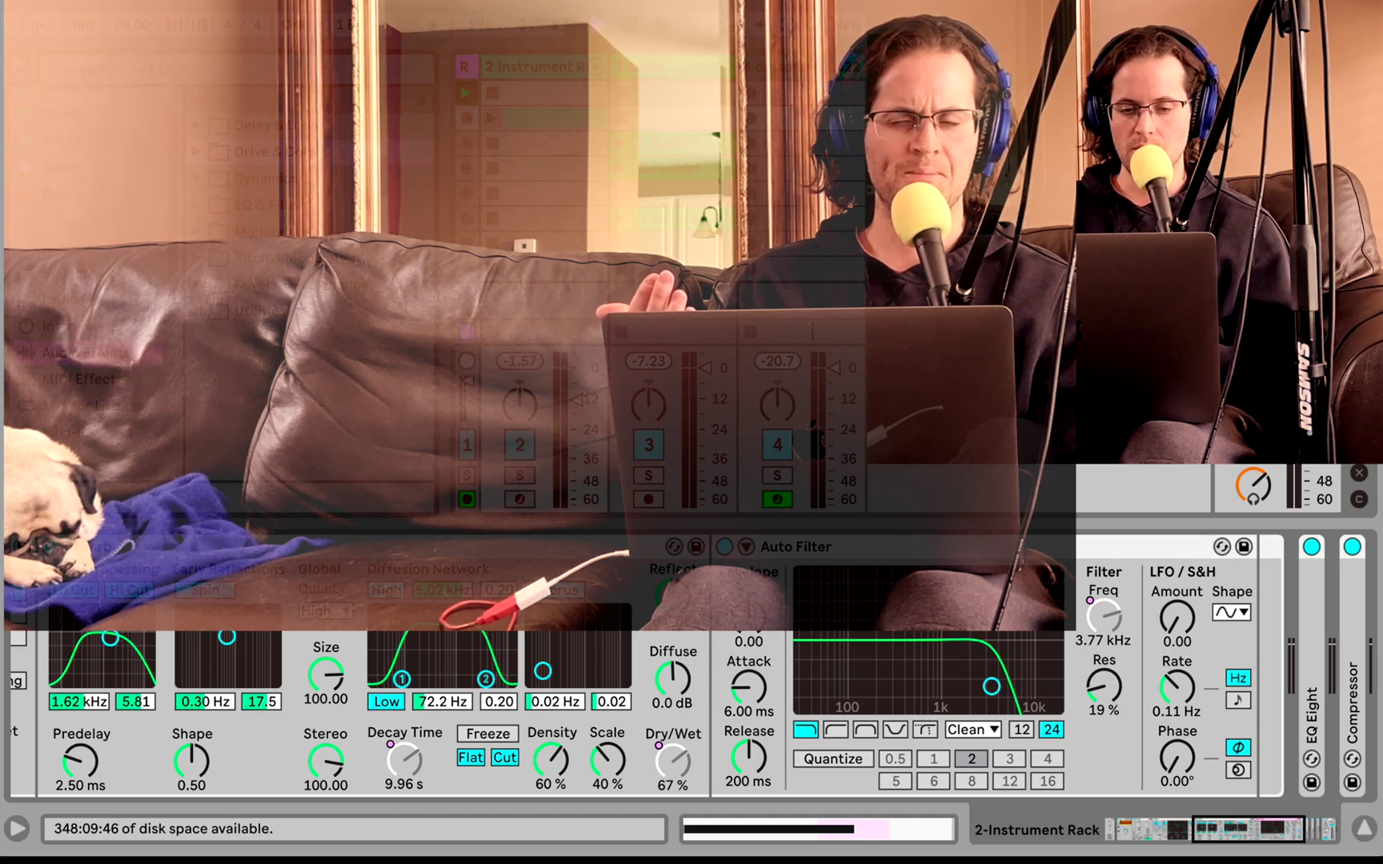
pyautogui.click(520, 499)
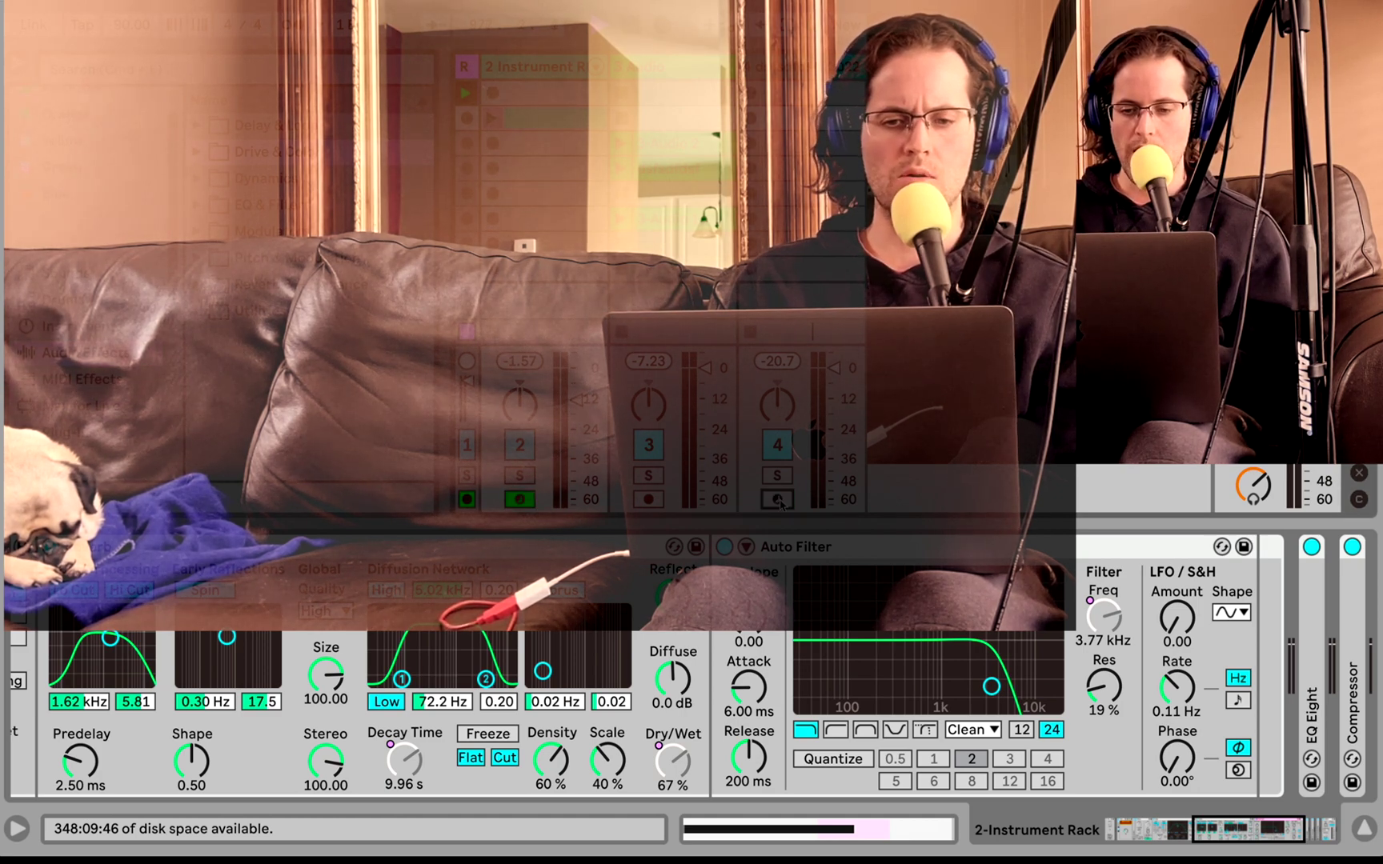
pyautogui.hscroll(-10, 646, 678)
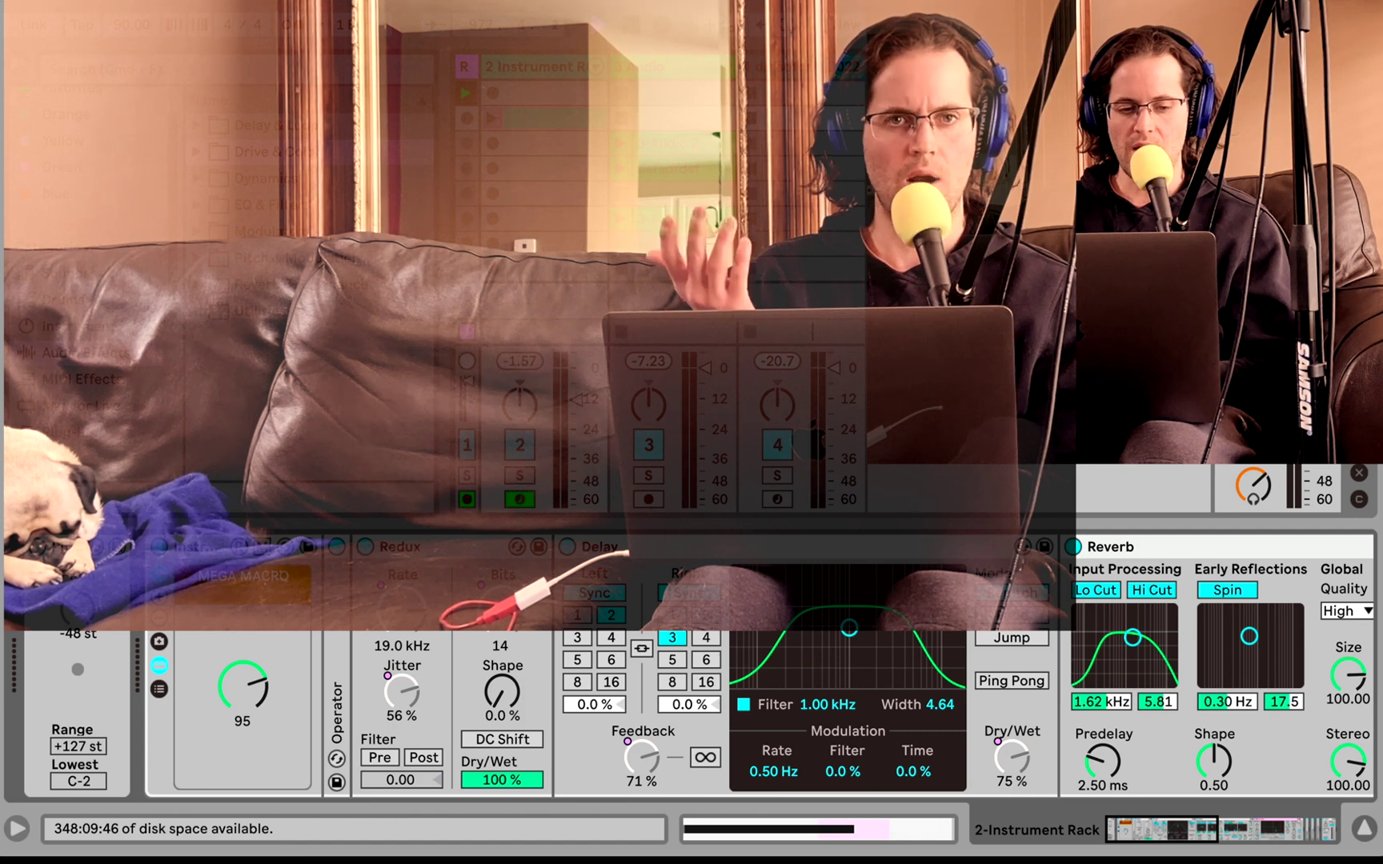
pyautogui.click(37, 548)
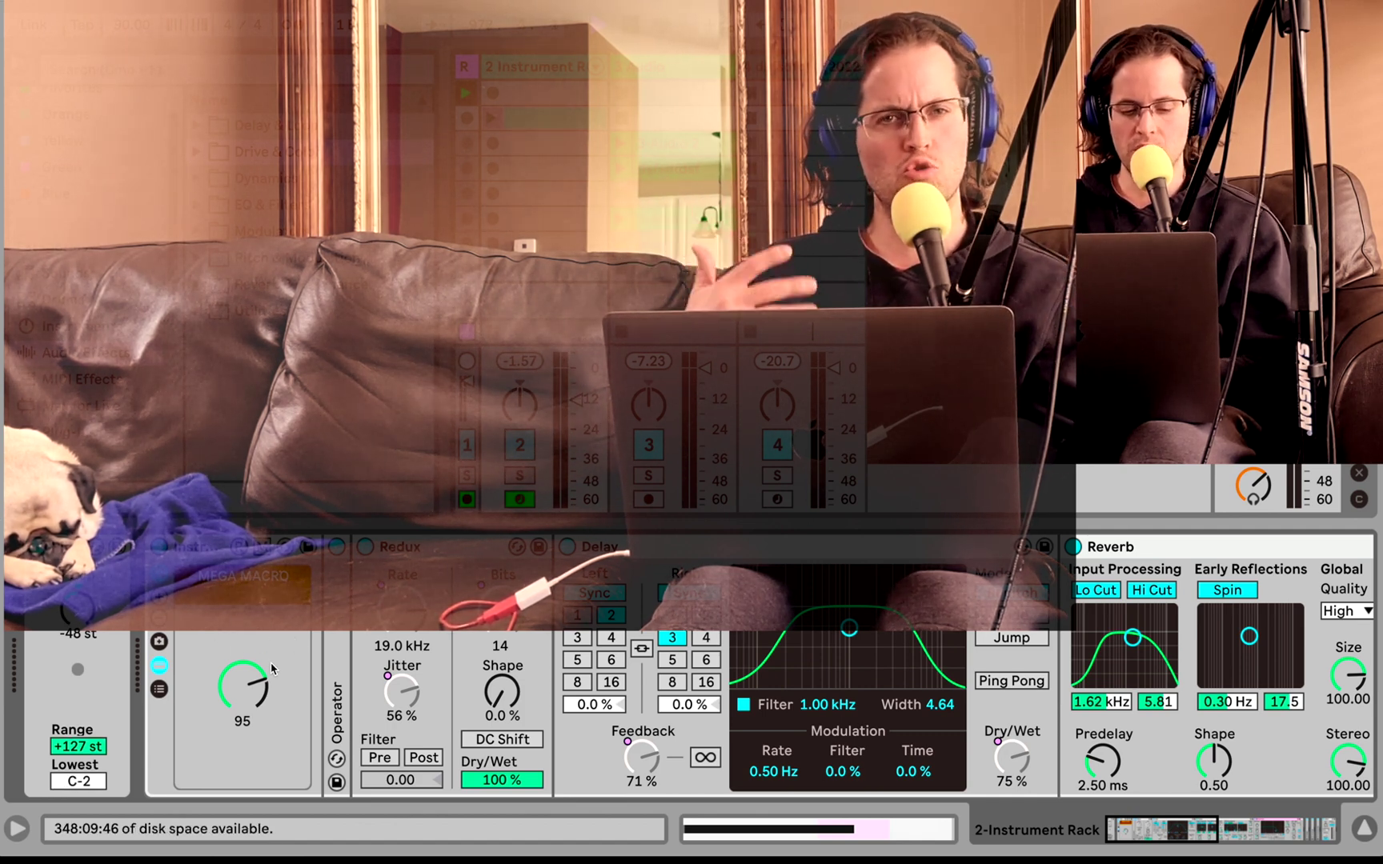
pyautogui.moveTo(255, 682)
pyautogui.mouseDown()
pyautogui.moveTo(255, 719)
pyautogui.moveTo(254, 671)
pyautogui.mouseUp()
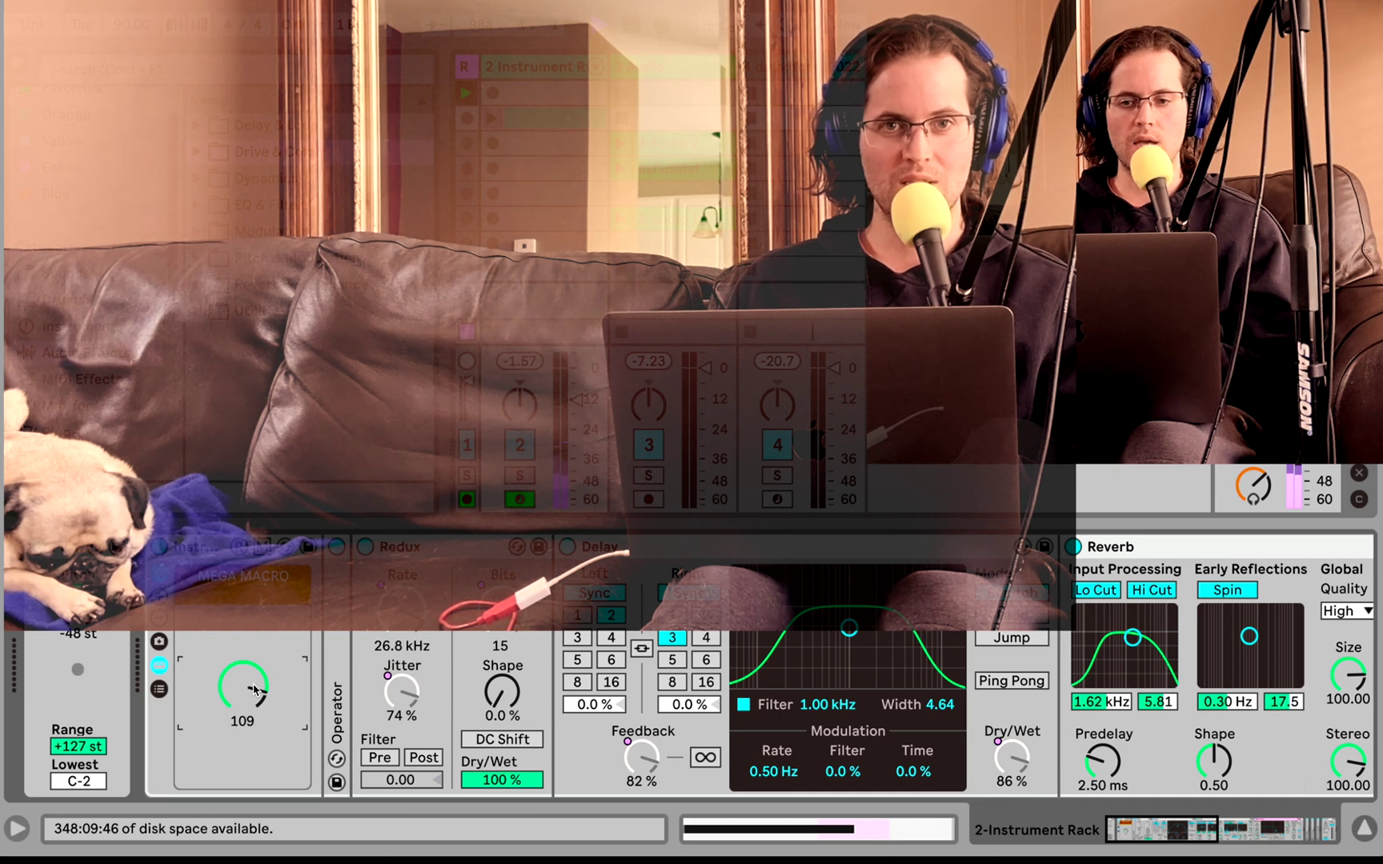